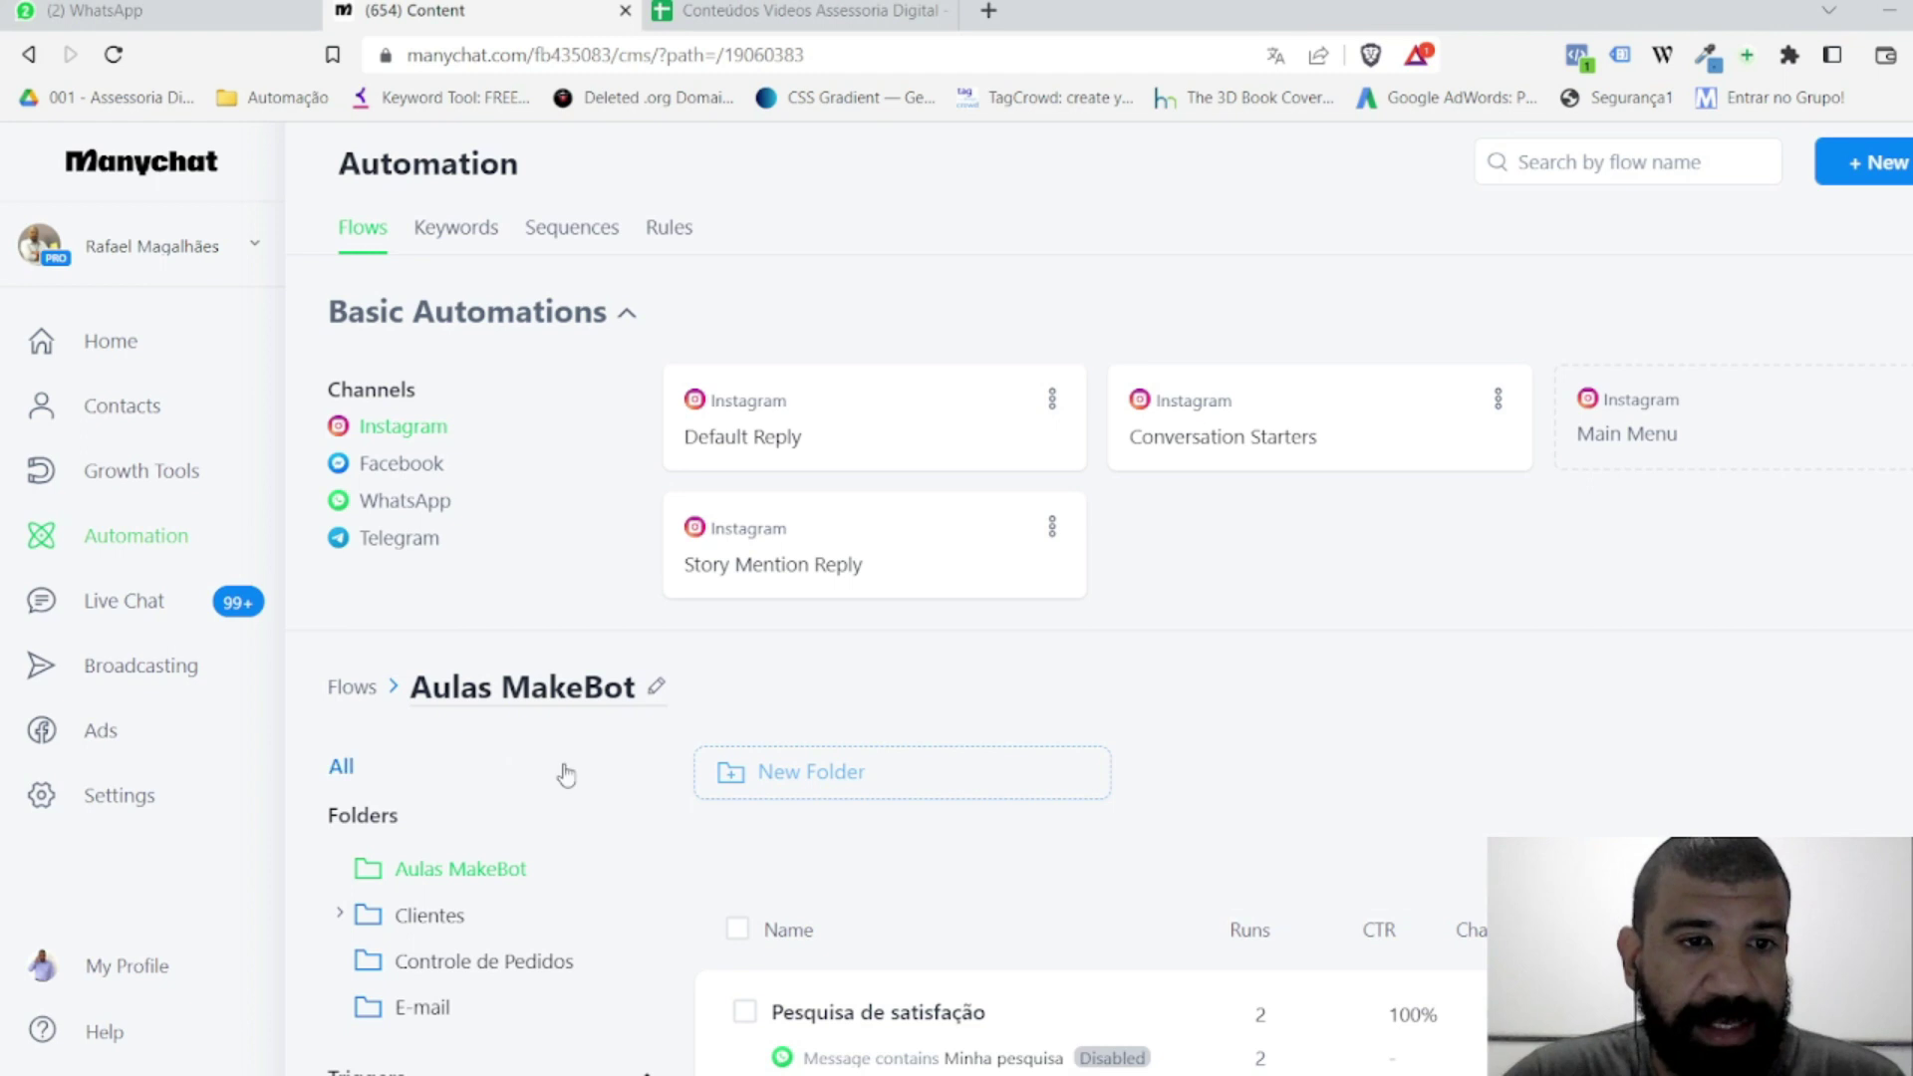
# Step: Create a new flow from scratch in the Aulas MakeBot folder, with a WhatsApp message as its first step
pyautogui.click(1892, 170)
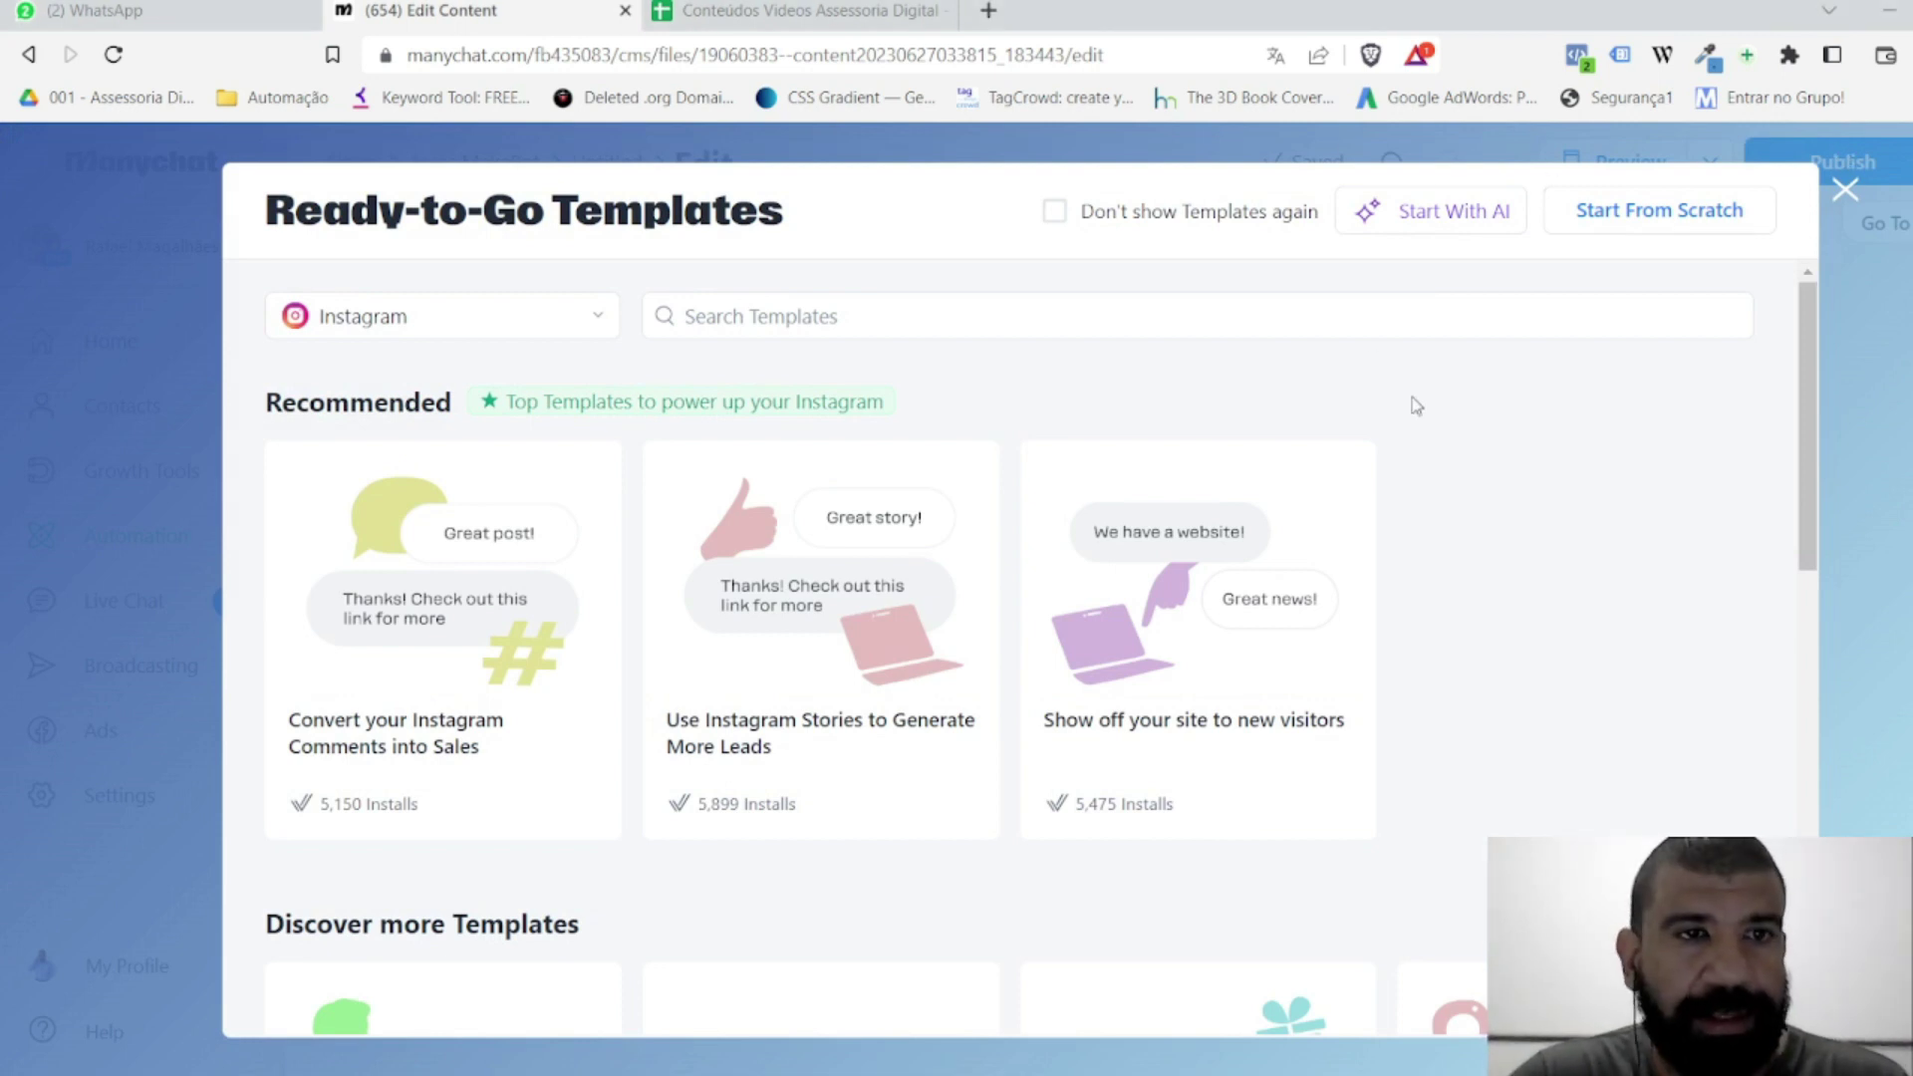
pyautogui.click(1683, 227)
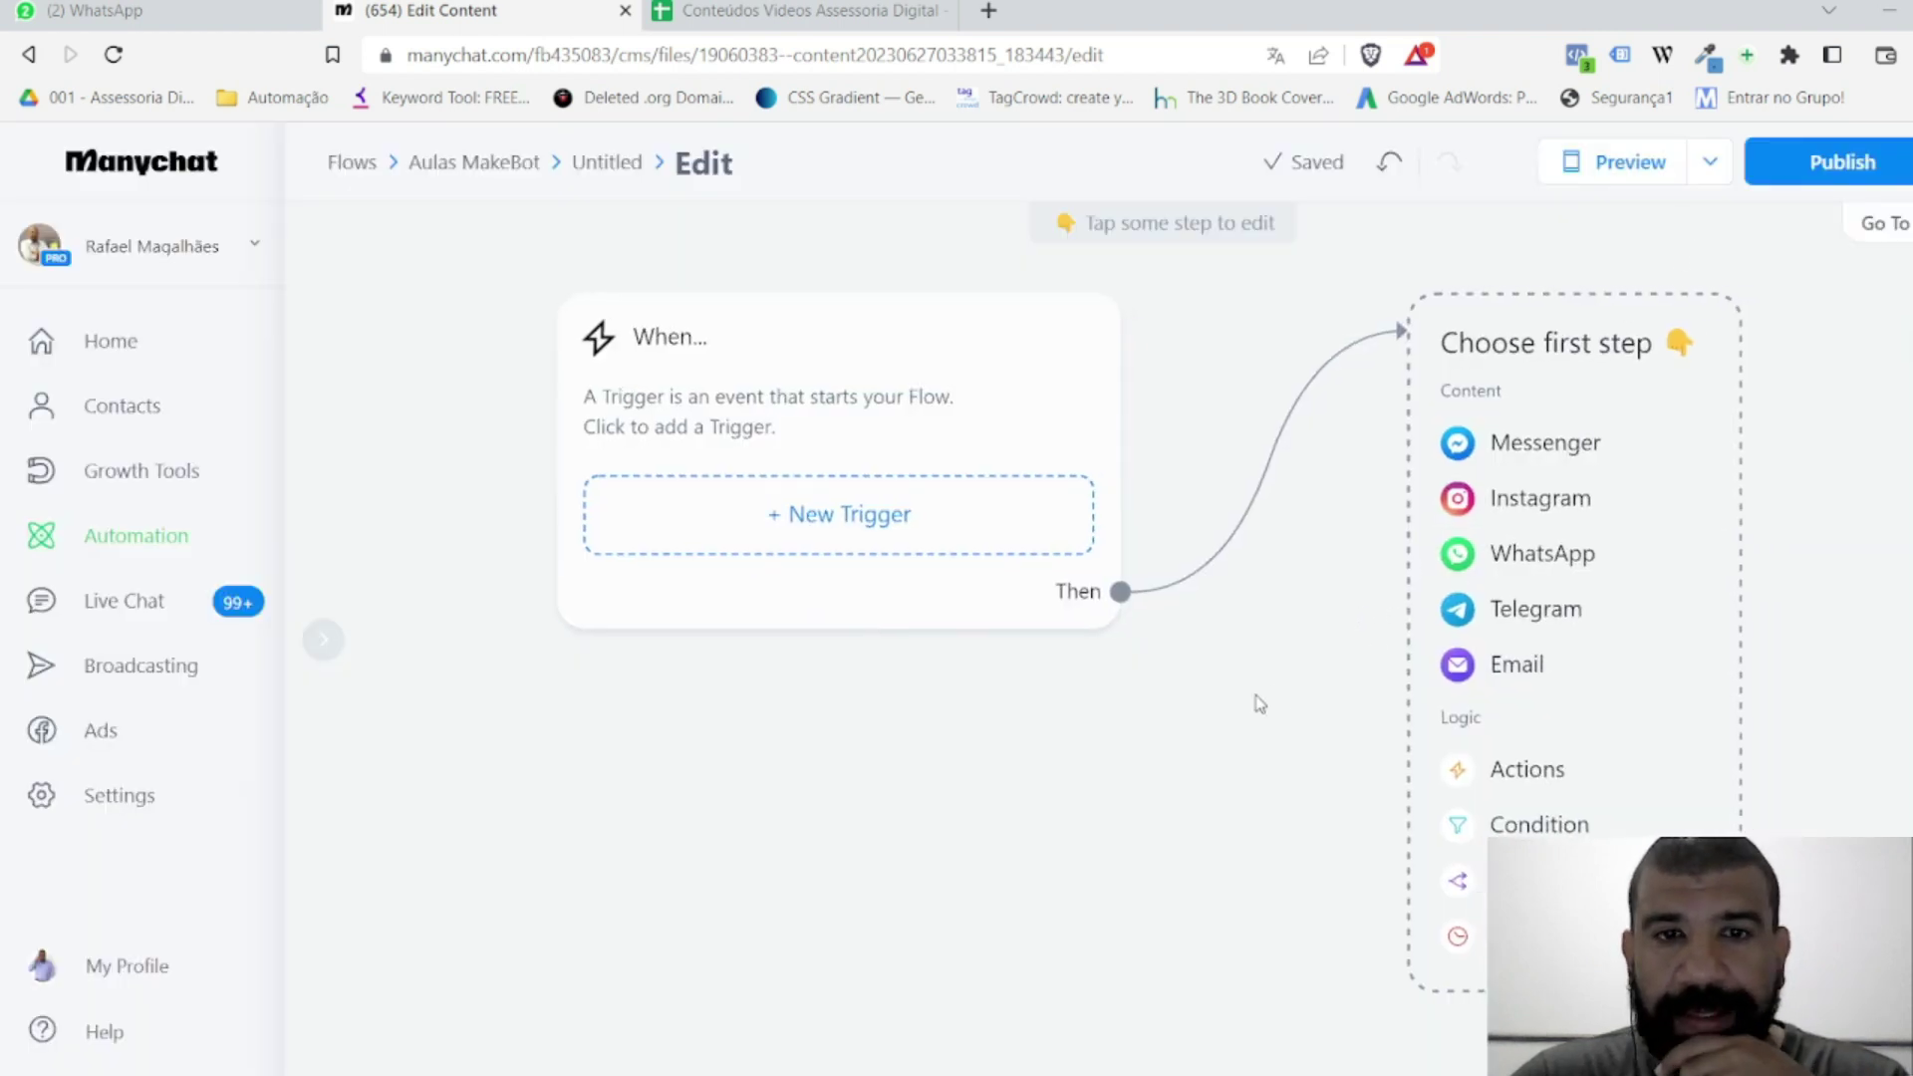
pyautogui.moveTo(1259, 703); pyautogui.dragTo(1053, 759)
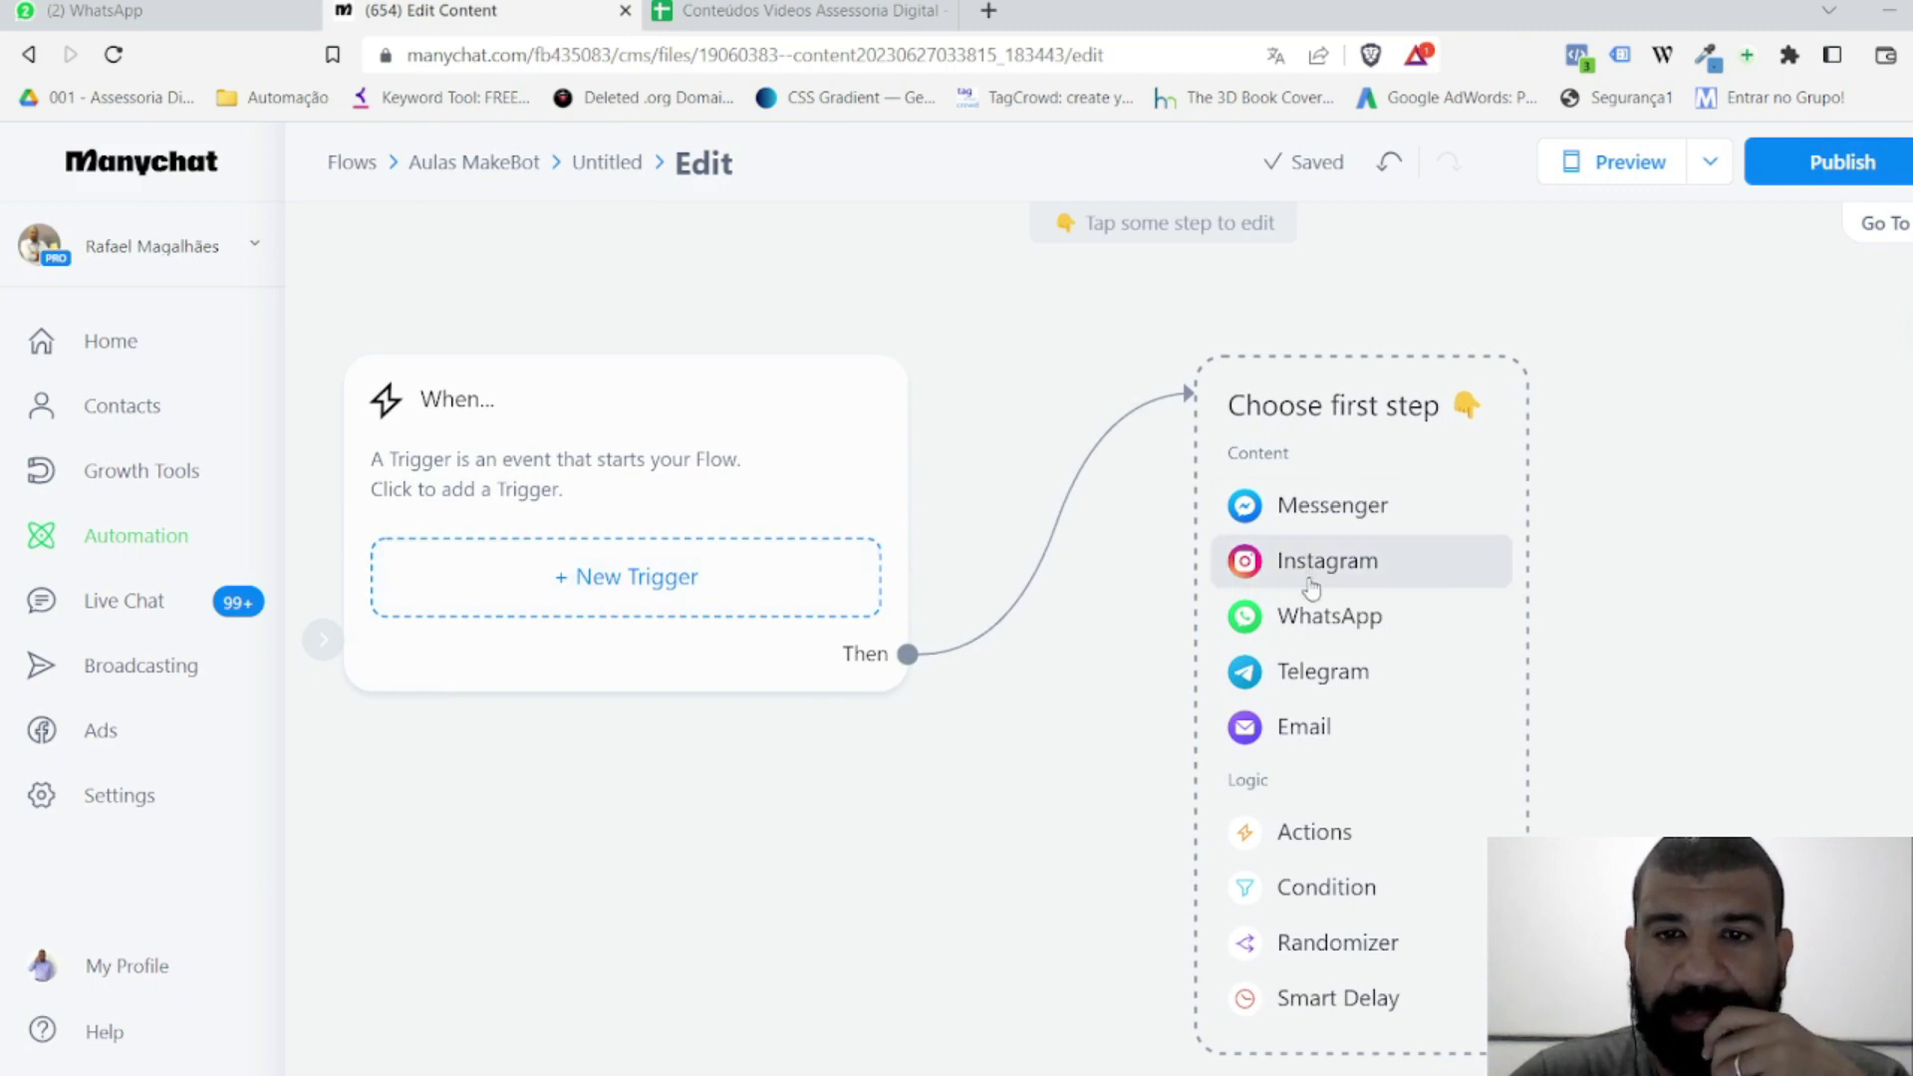
pyautogui.click(1311, 620)
# Step: Write the message's opening paragraph: "Muito bom, saber que você precisa de resolver suas soluções de vendas através de Automação de Chatbot."
pyautogui.click(486, 440)
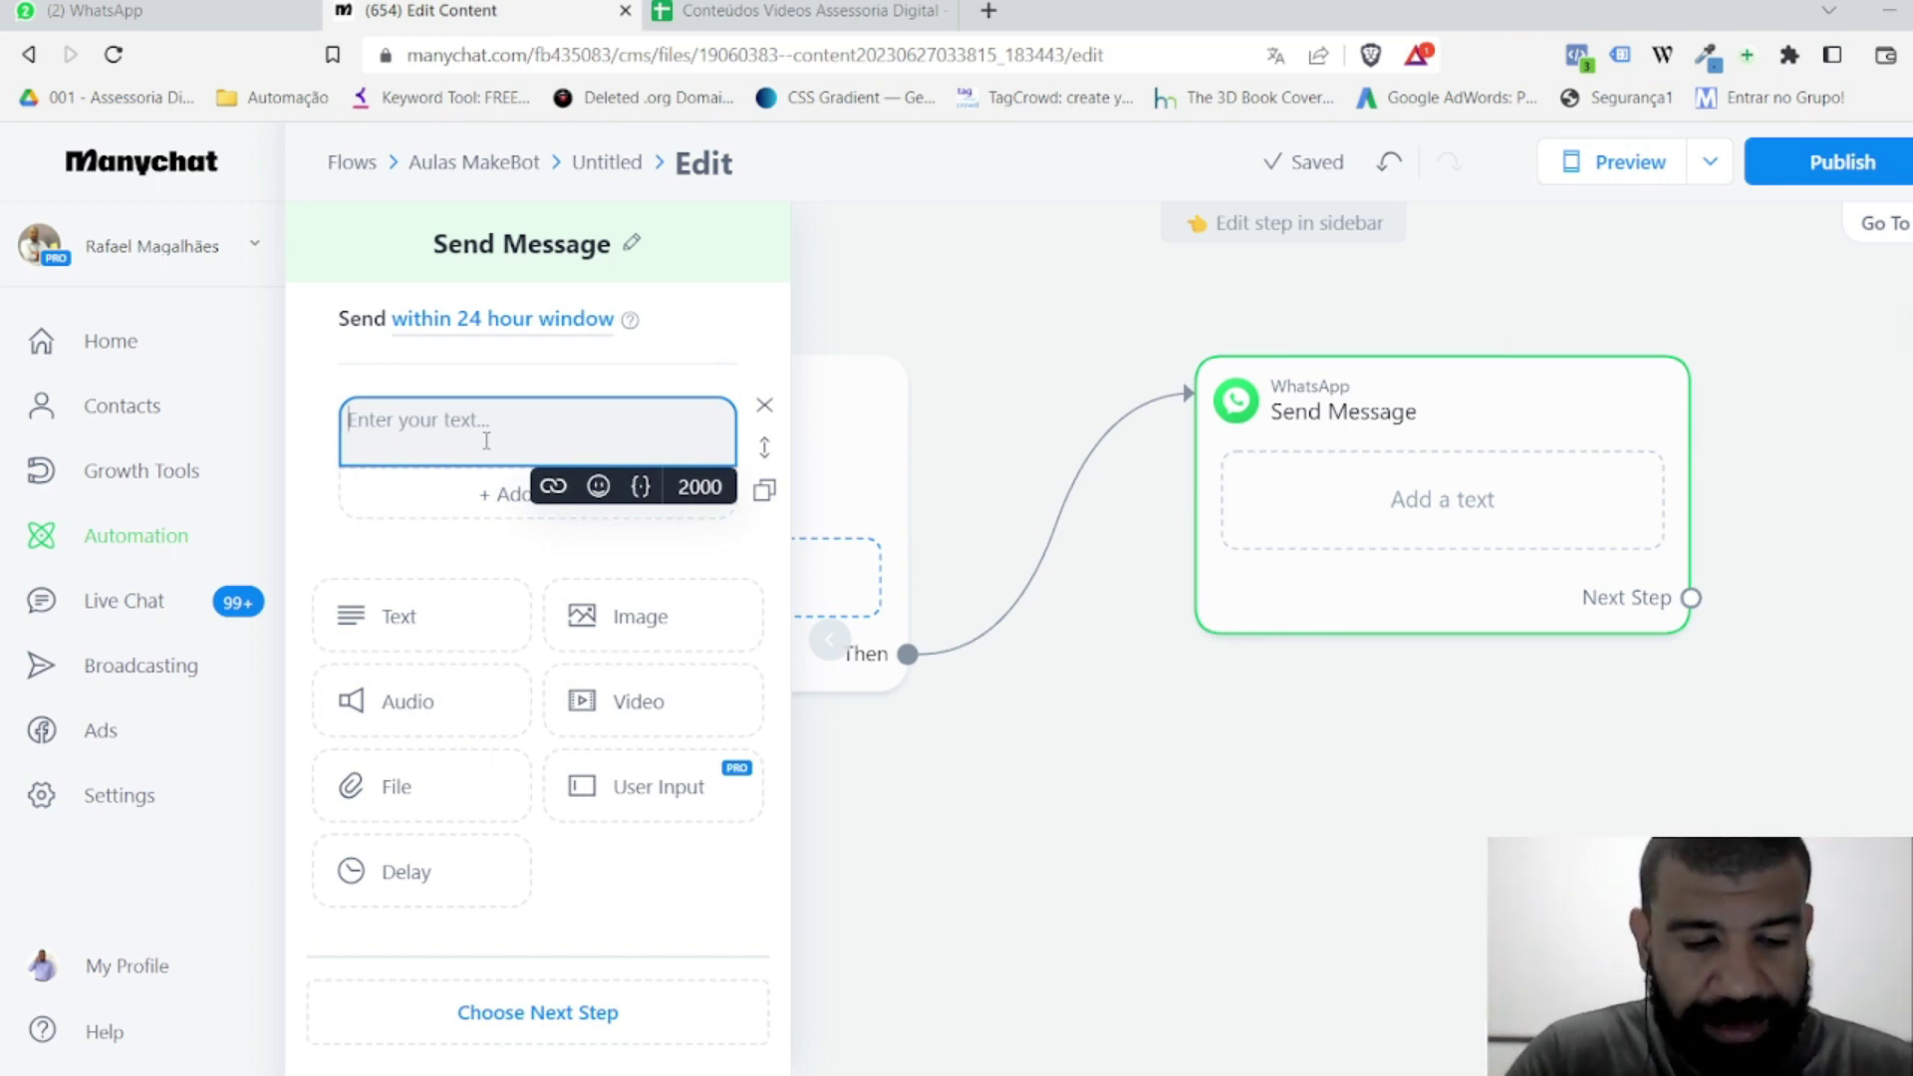
pyautogui.write('Muito bom,')
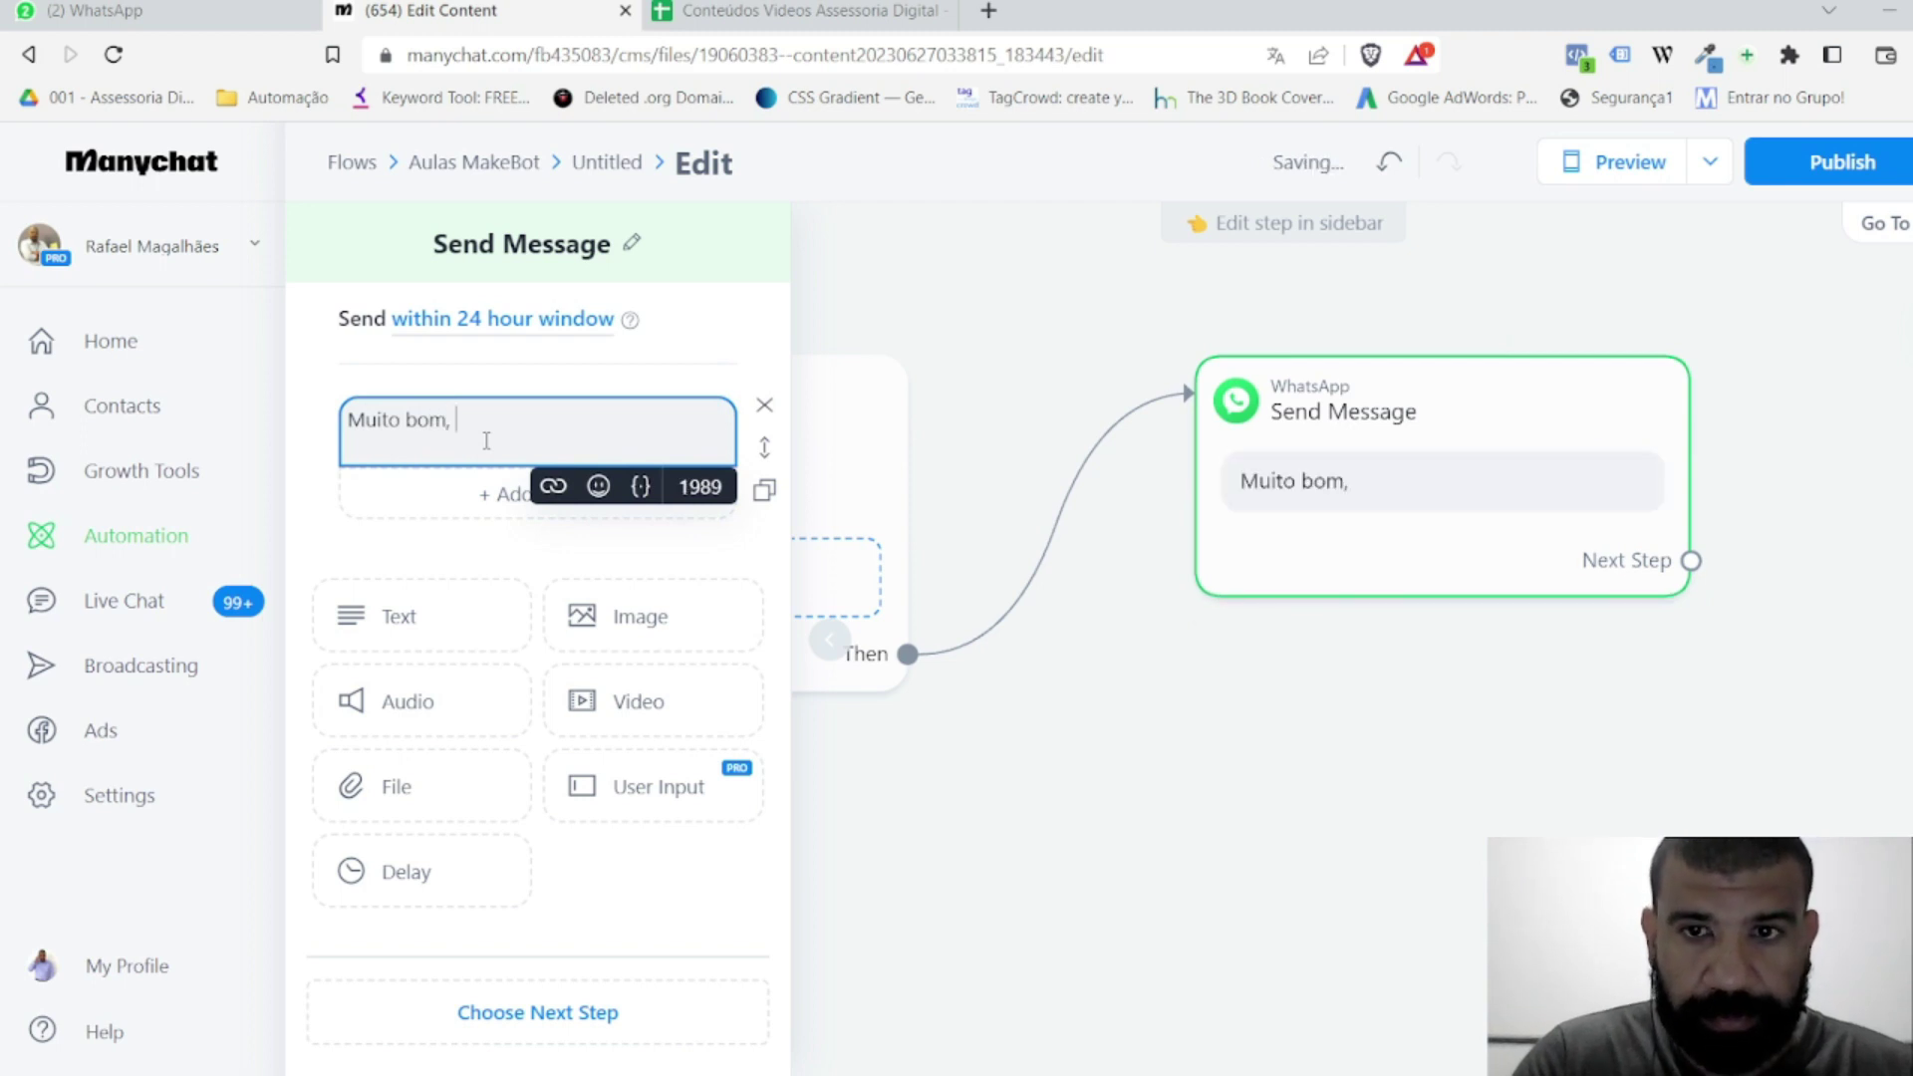
pyautogui.write(' saber que')
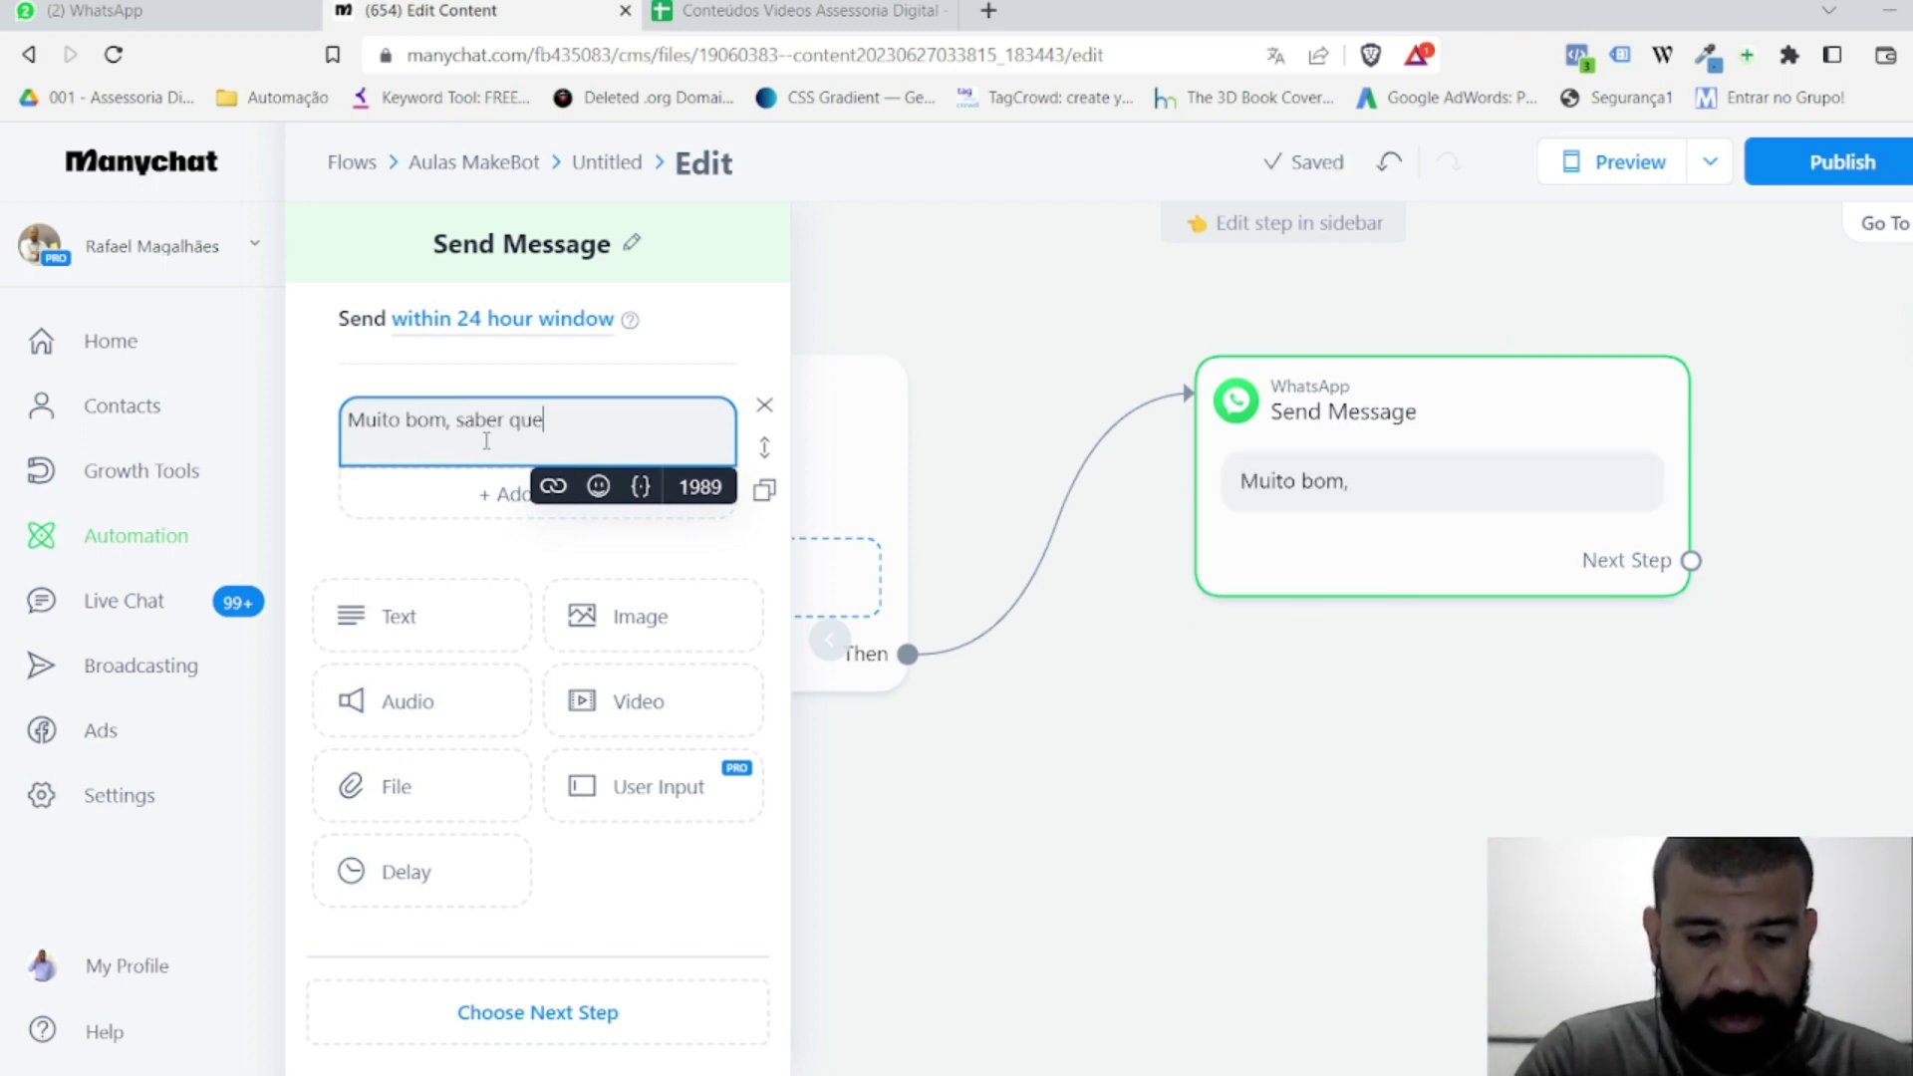
pyautogui.write(' você')
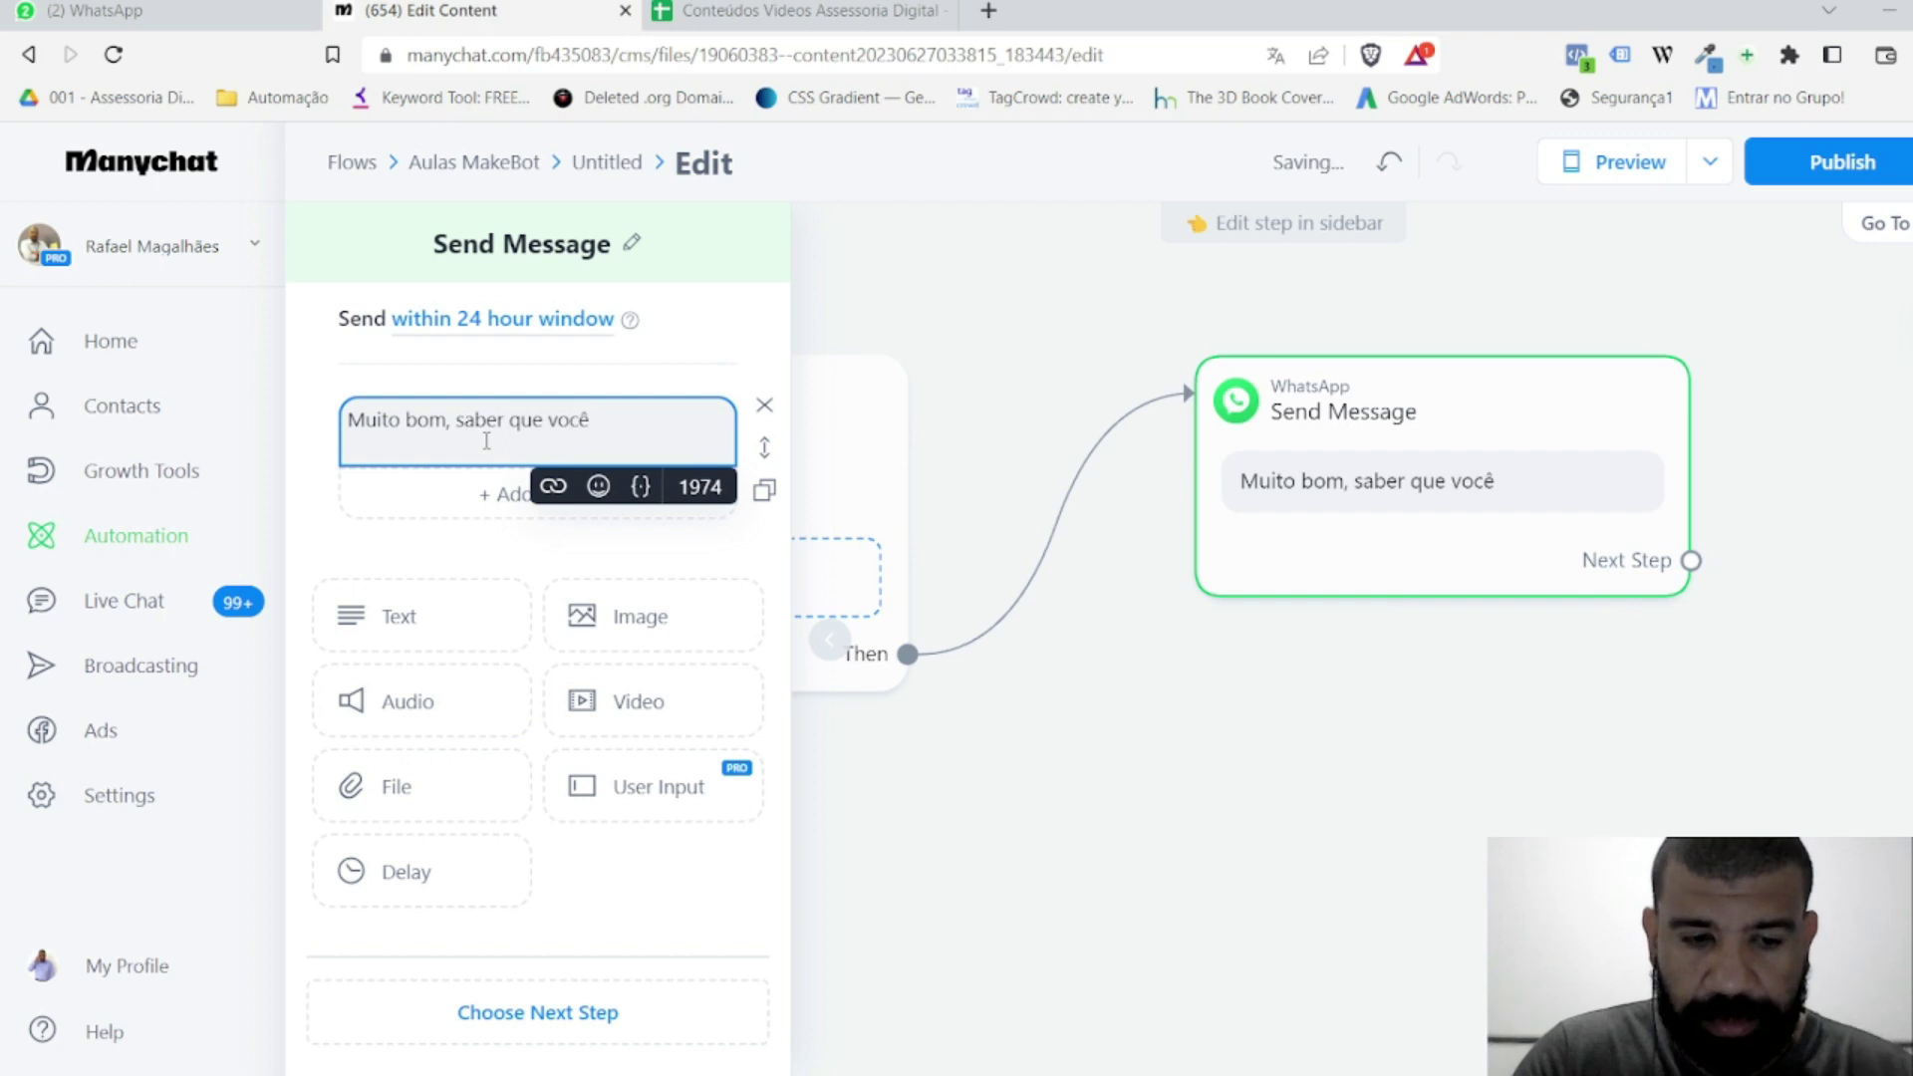
pyautogui.write(' precisa de ')
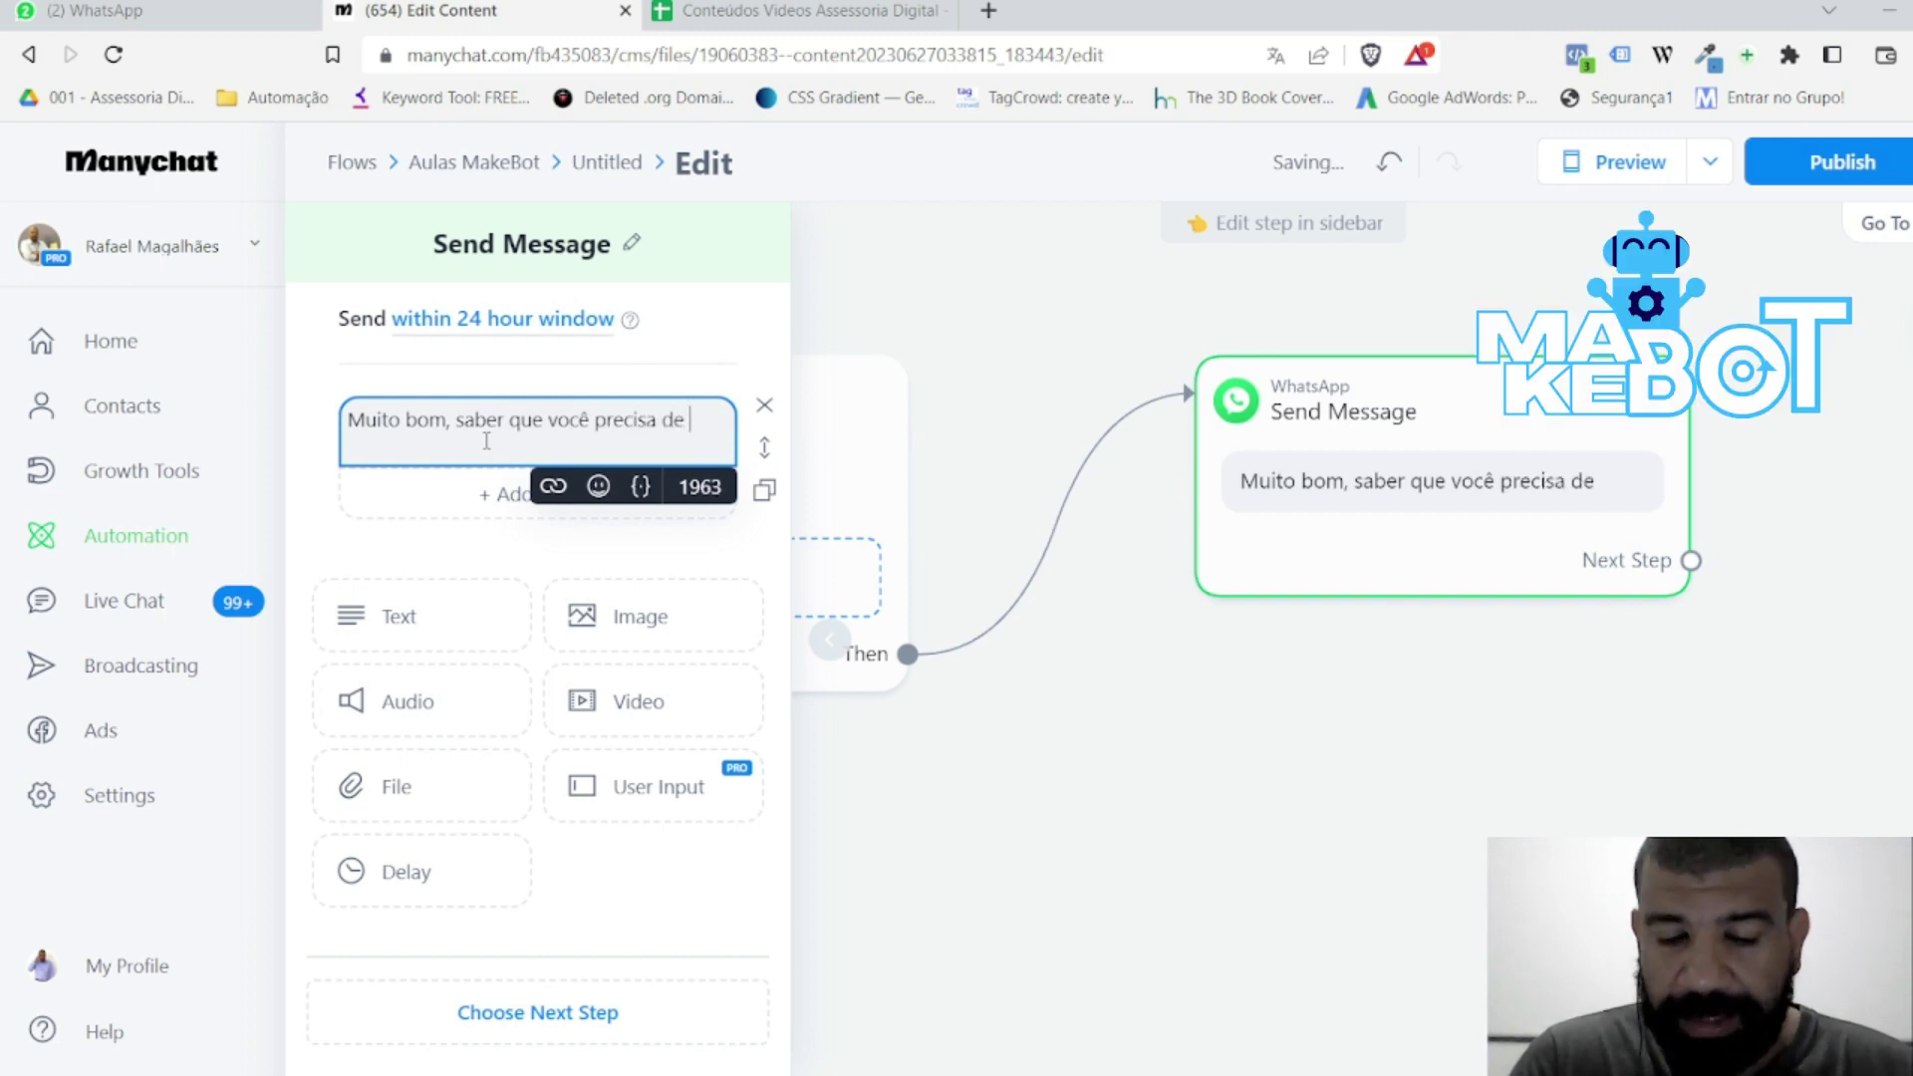
pyautogui.write('resolve')
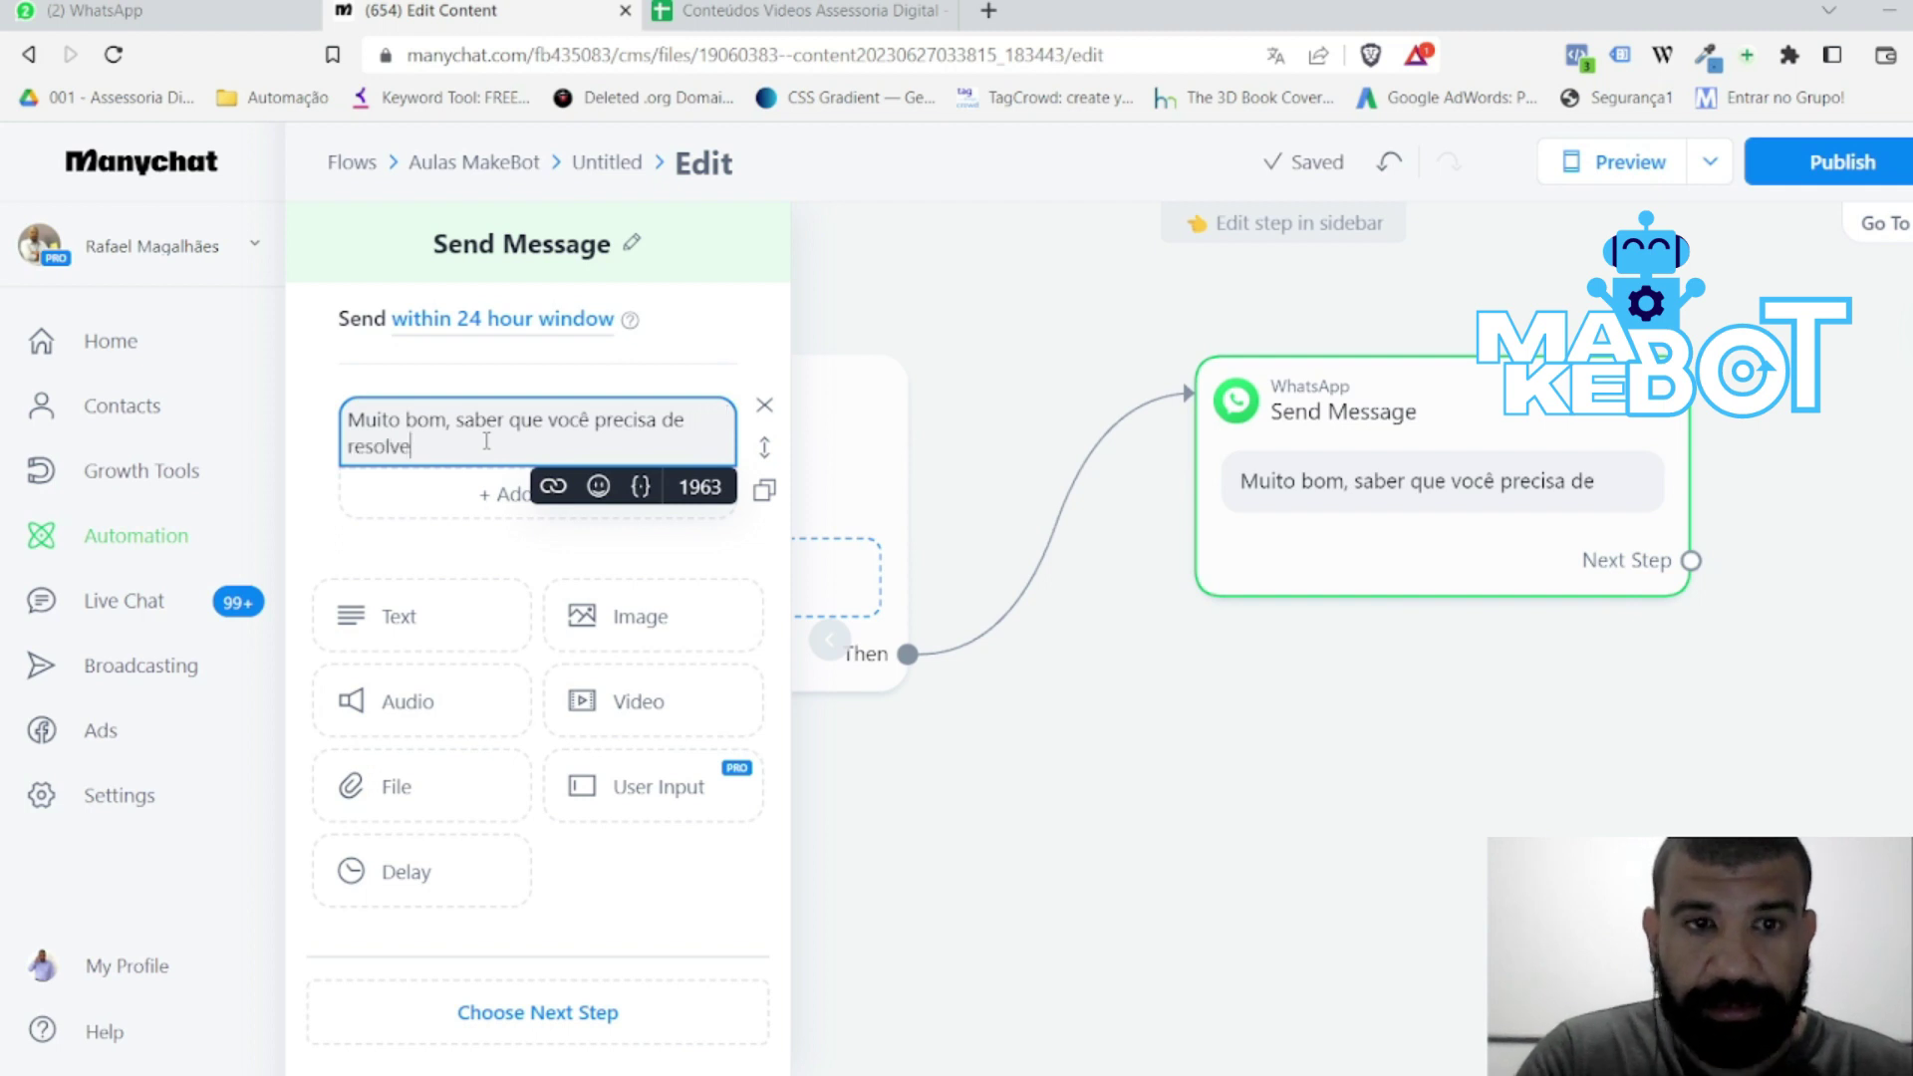
pyautogui.write('r sua')
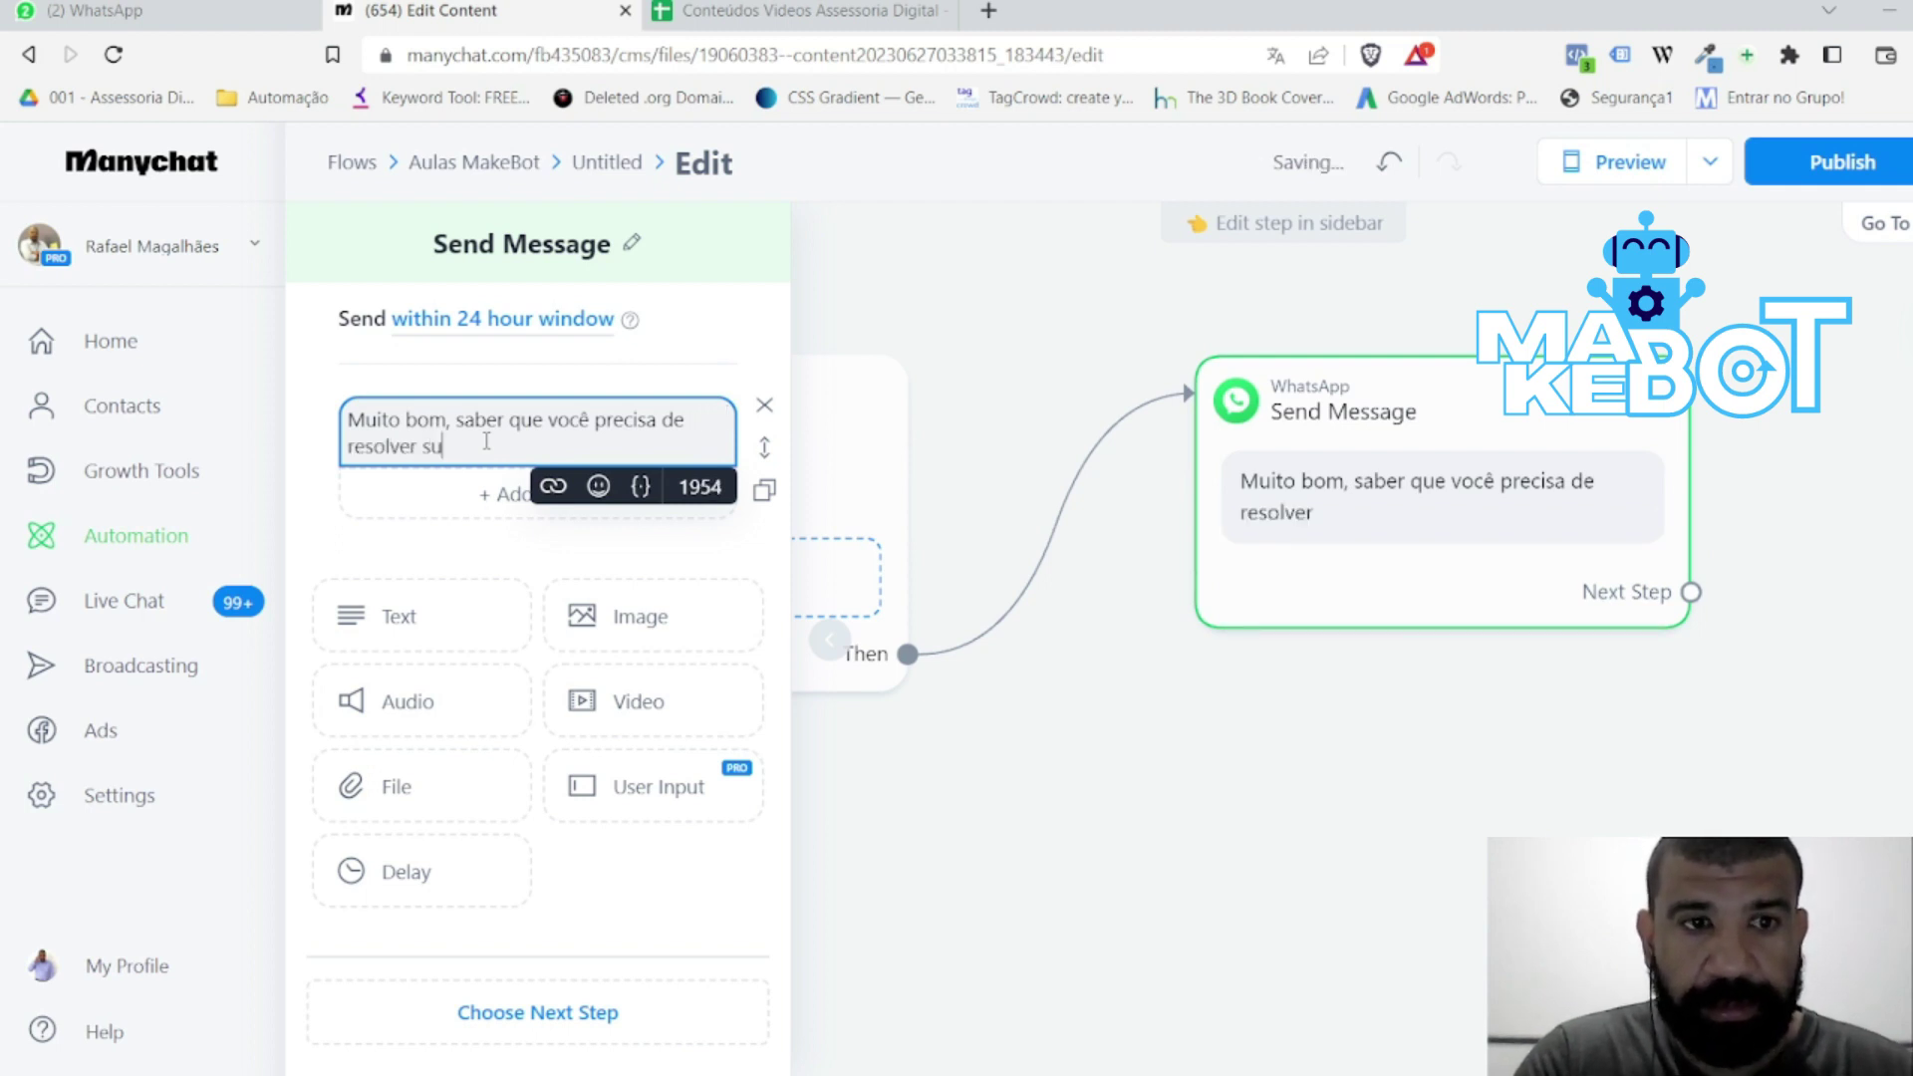
pyautogui.press('BackSpace')
pyautogui.press('BackSpace')
pyautogui.write('uas ')
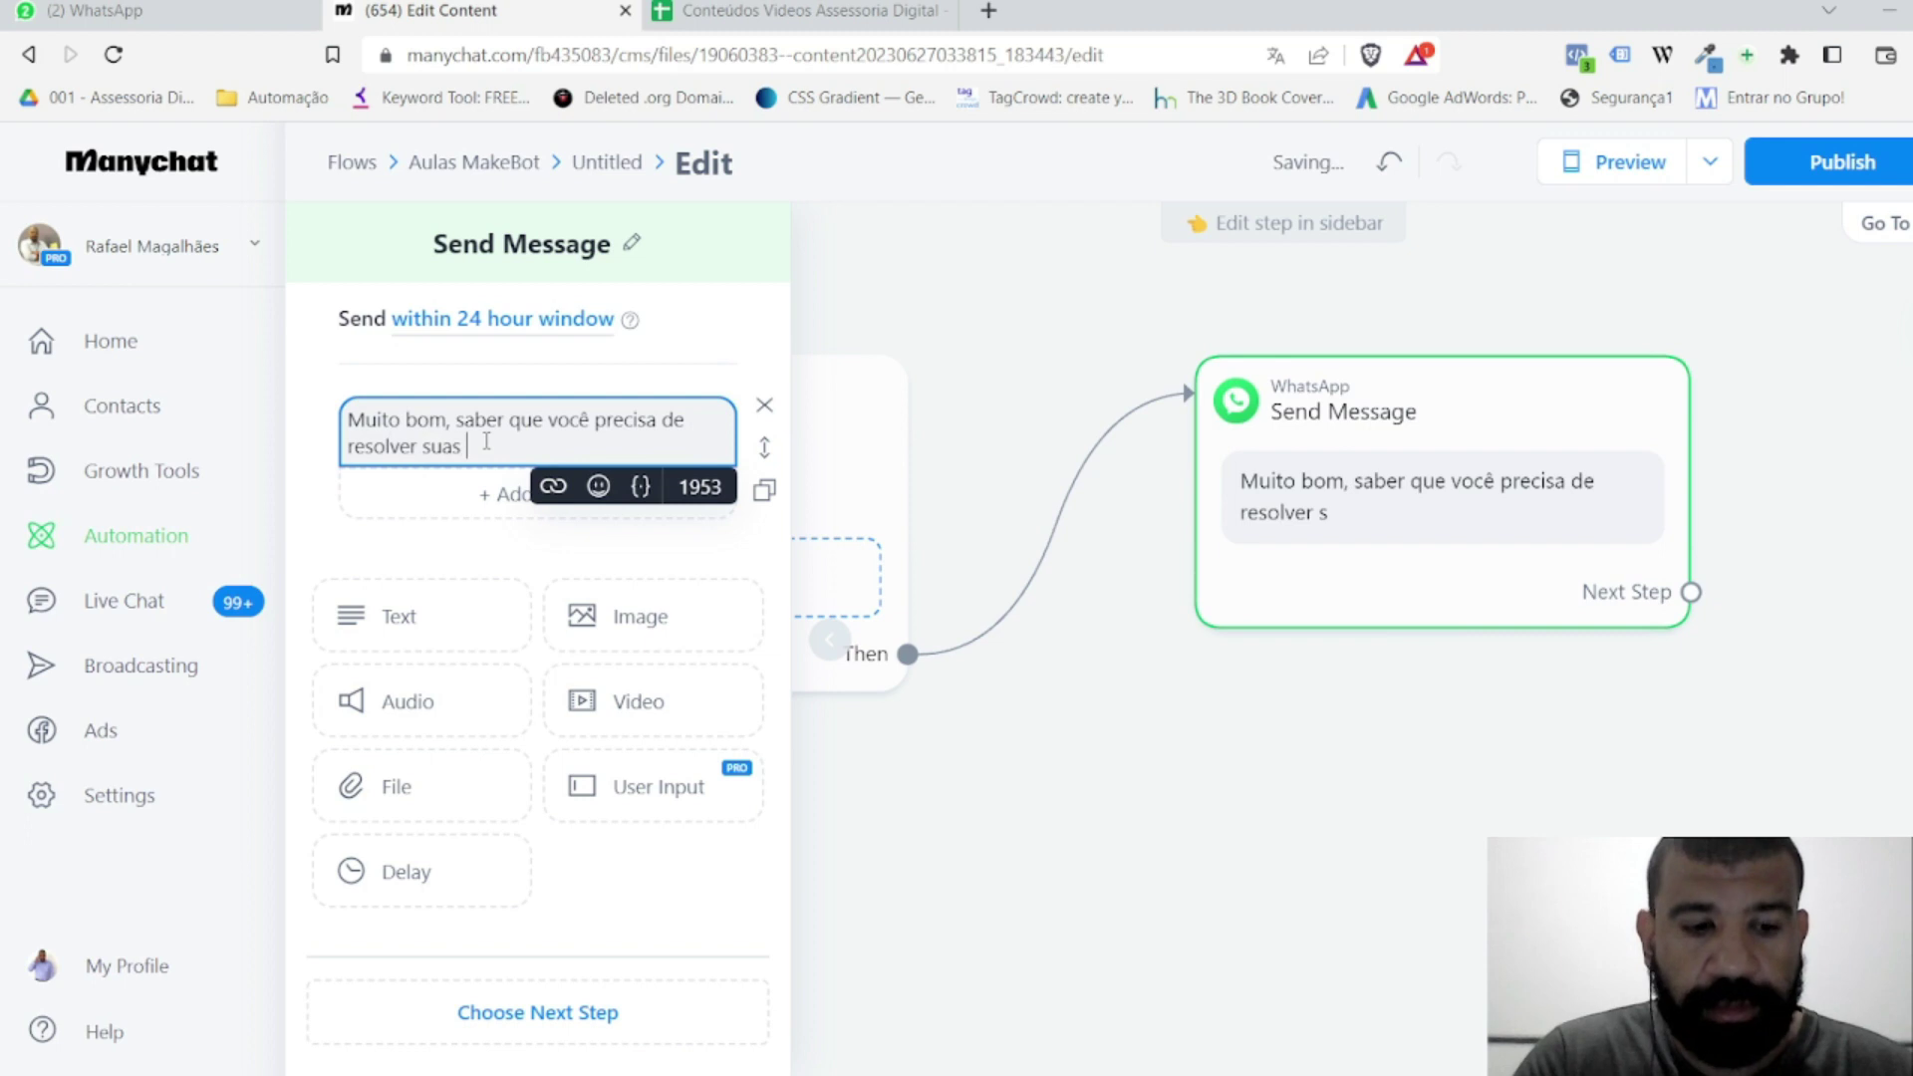
pyautogui.write('soluções de ')
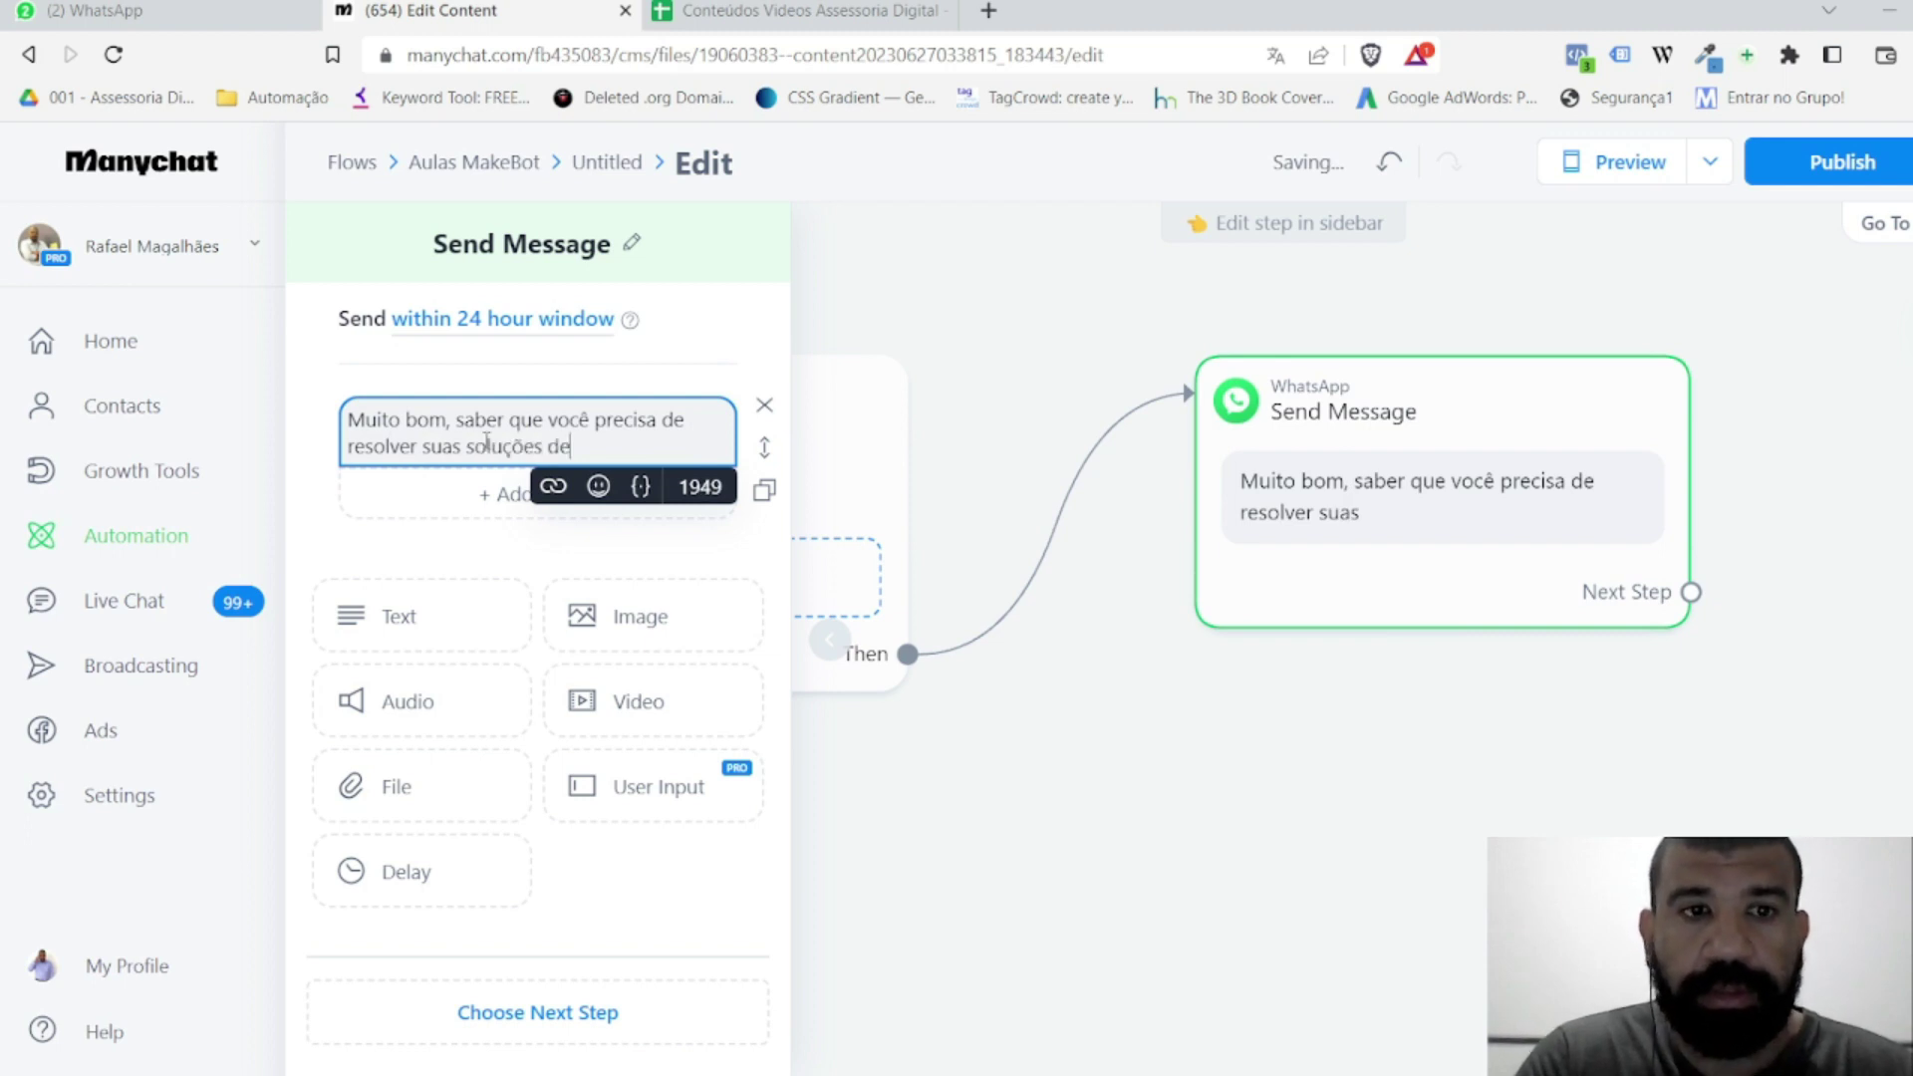
pyautogui.write('vendas através d')
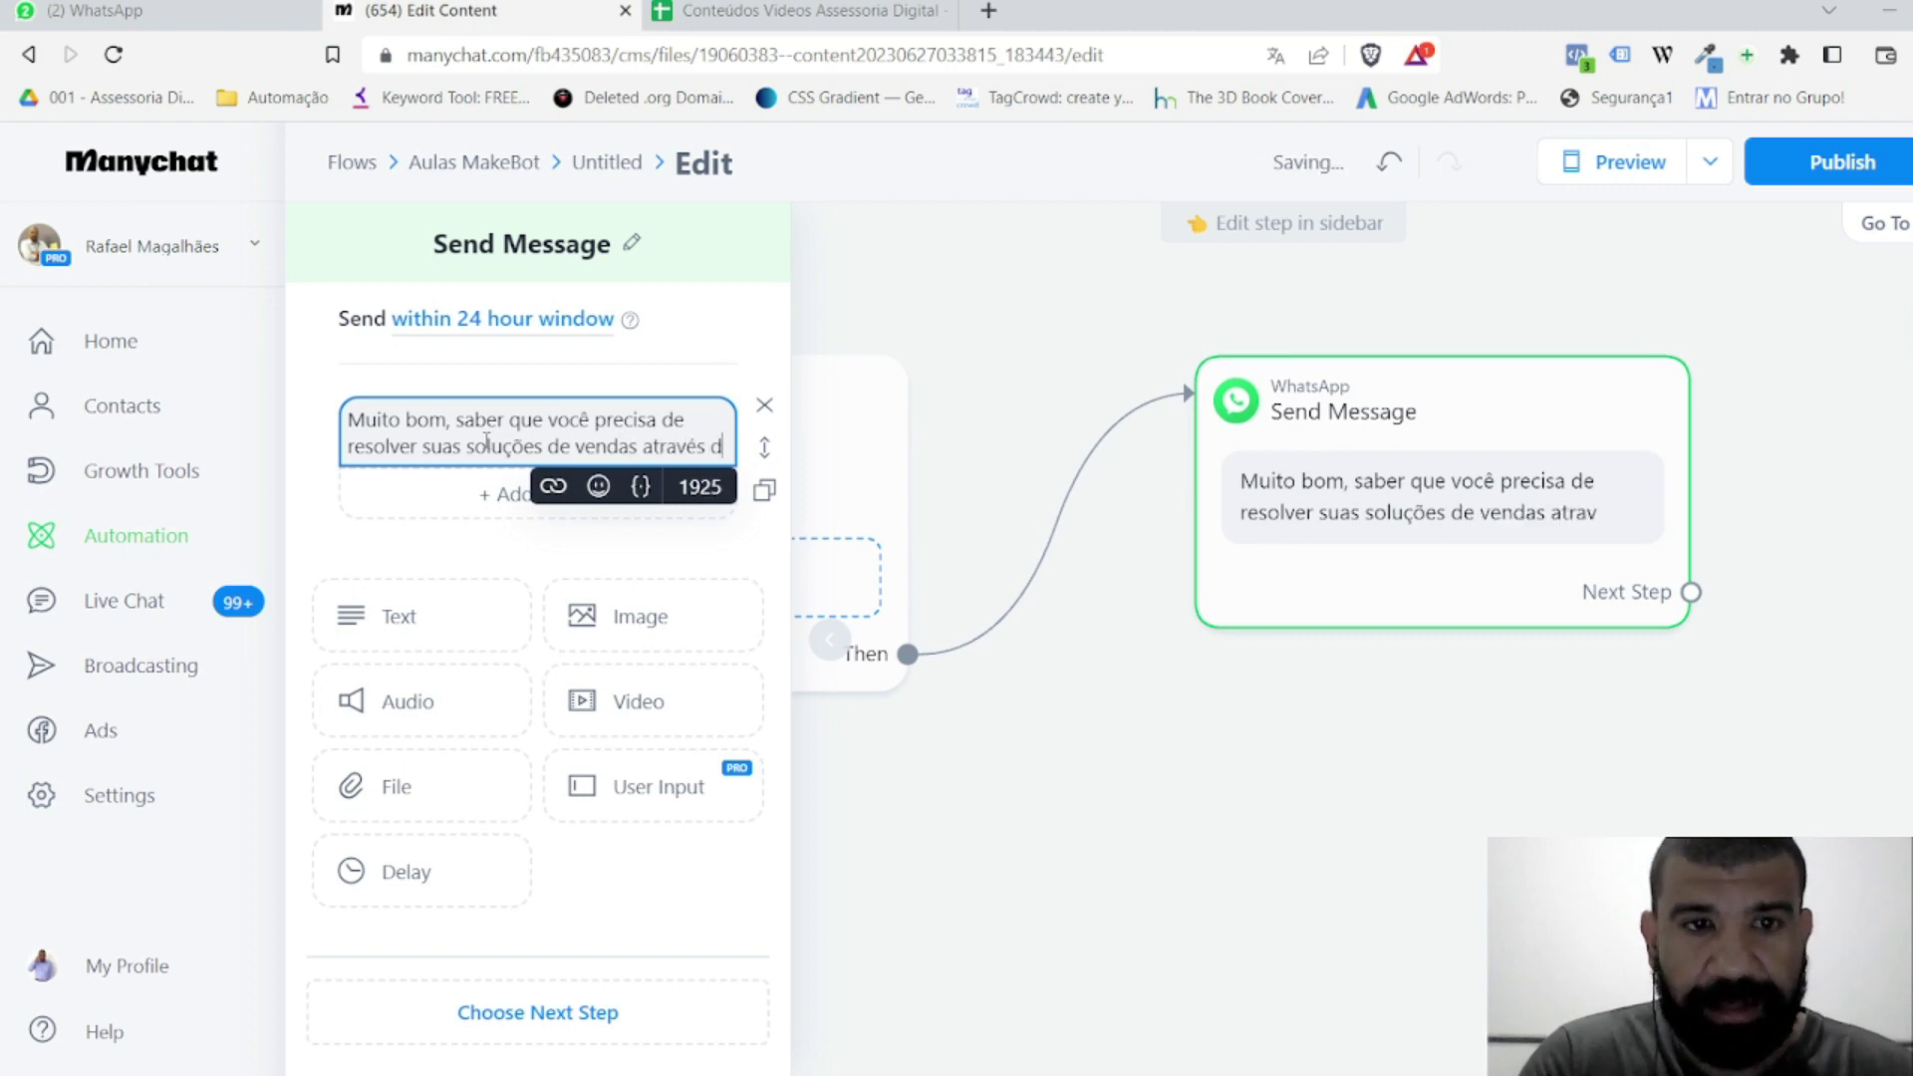
pyautogui.write('e Au')
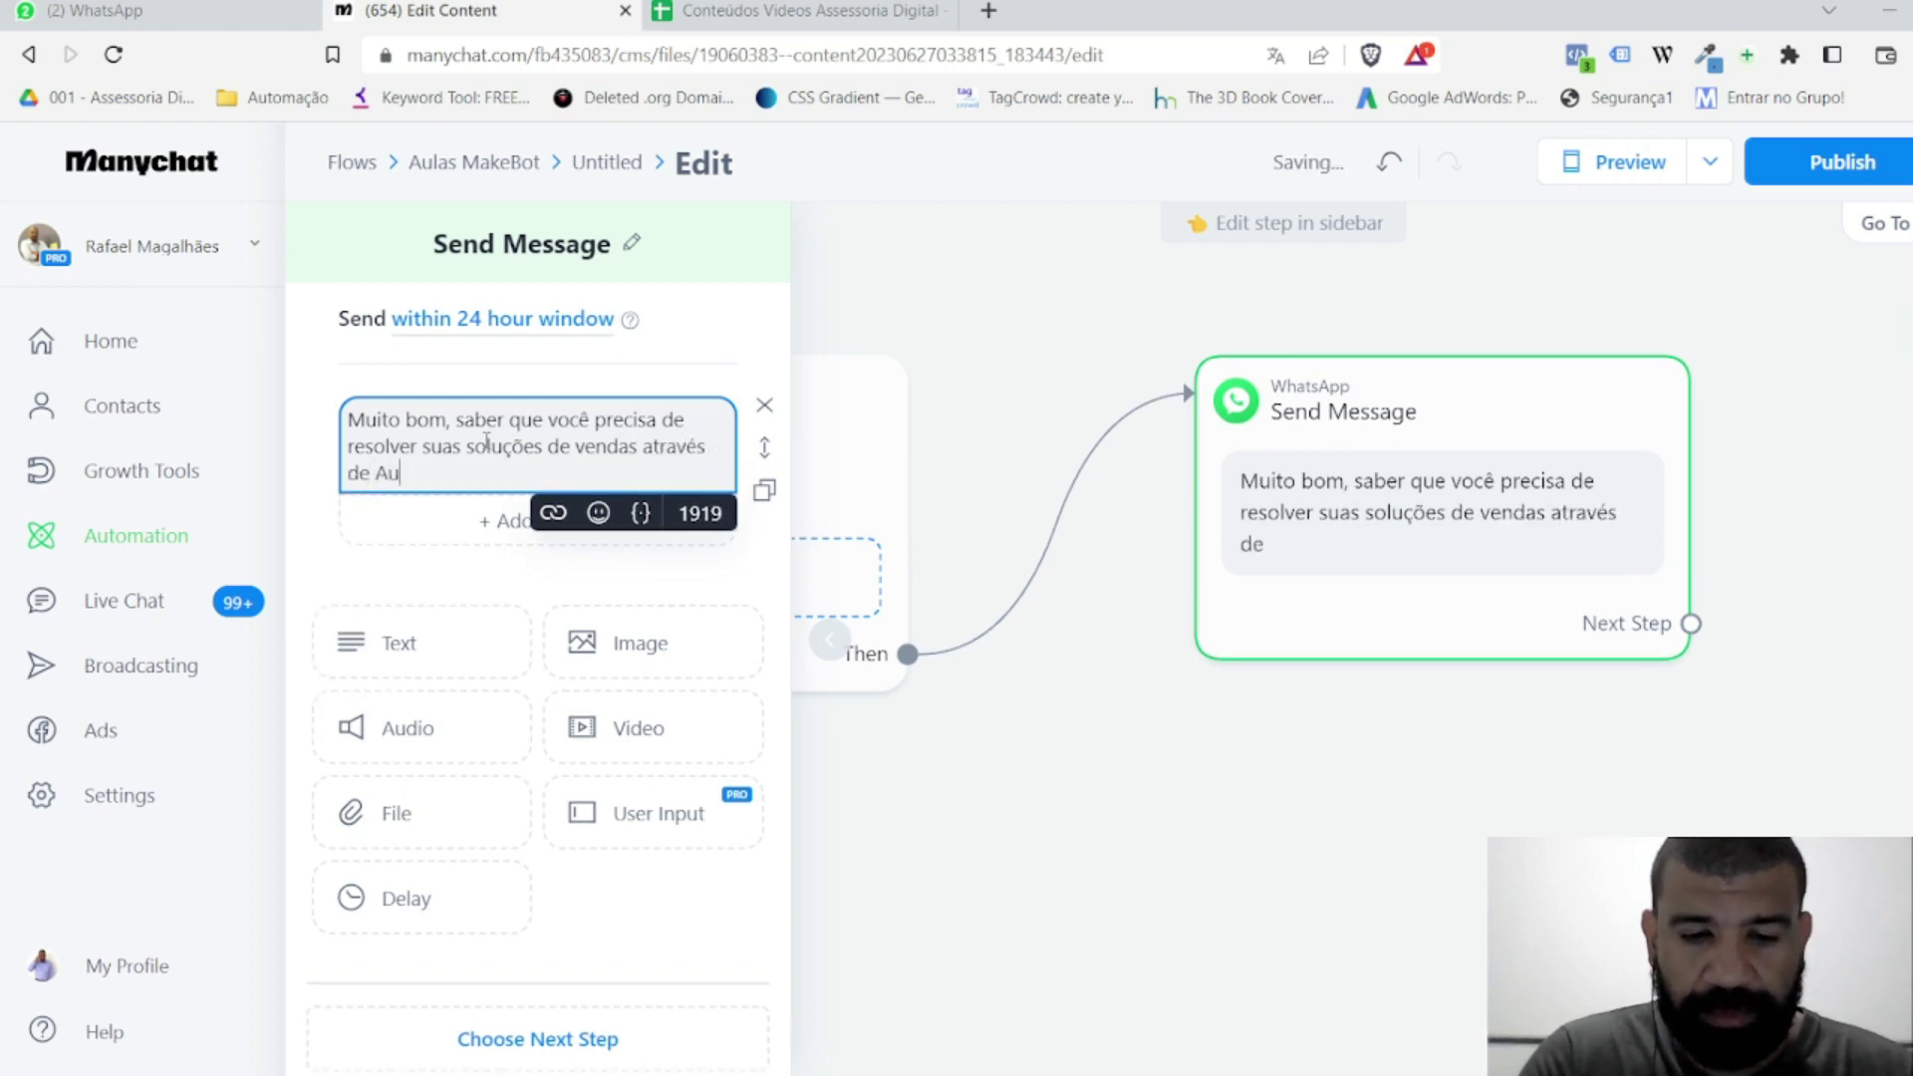
pyautogui.write('tomação d')
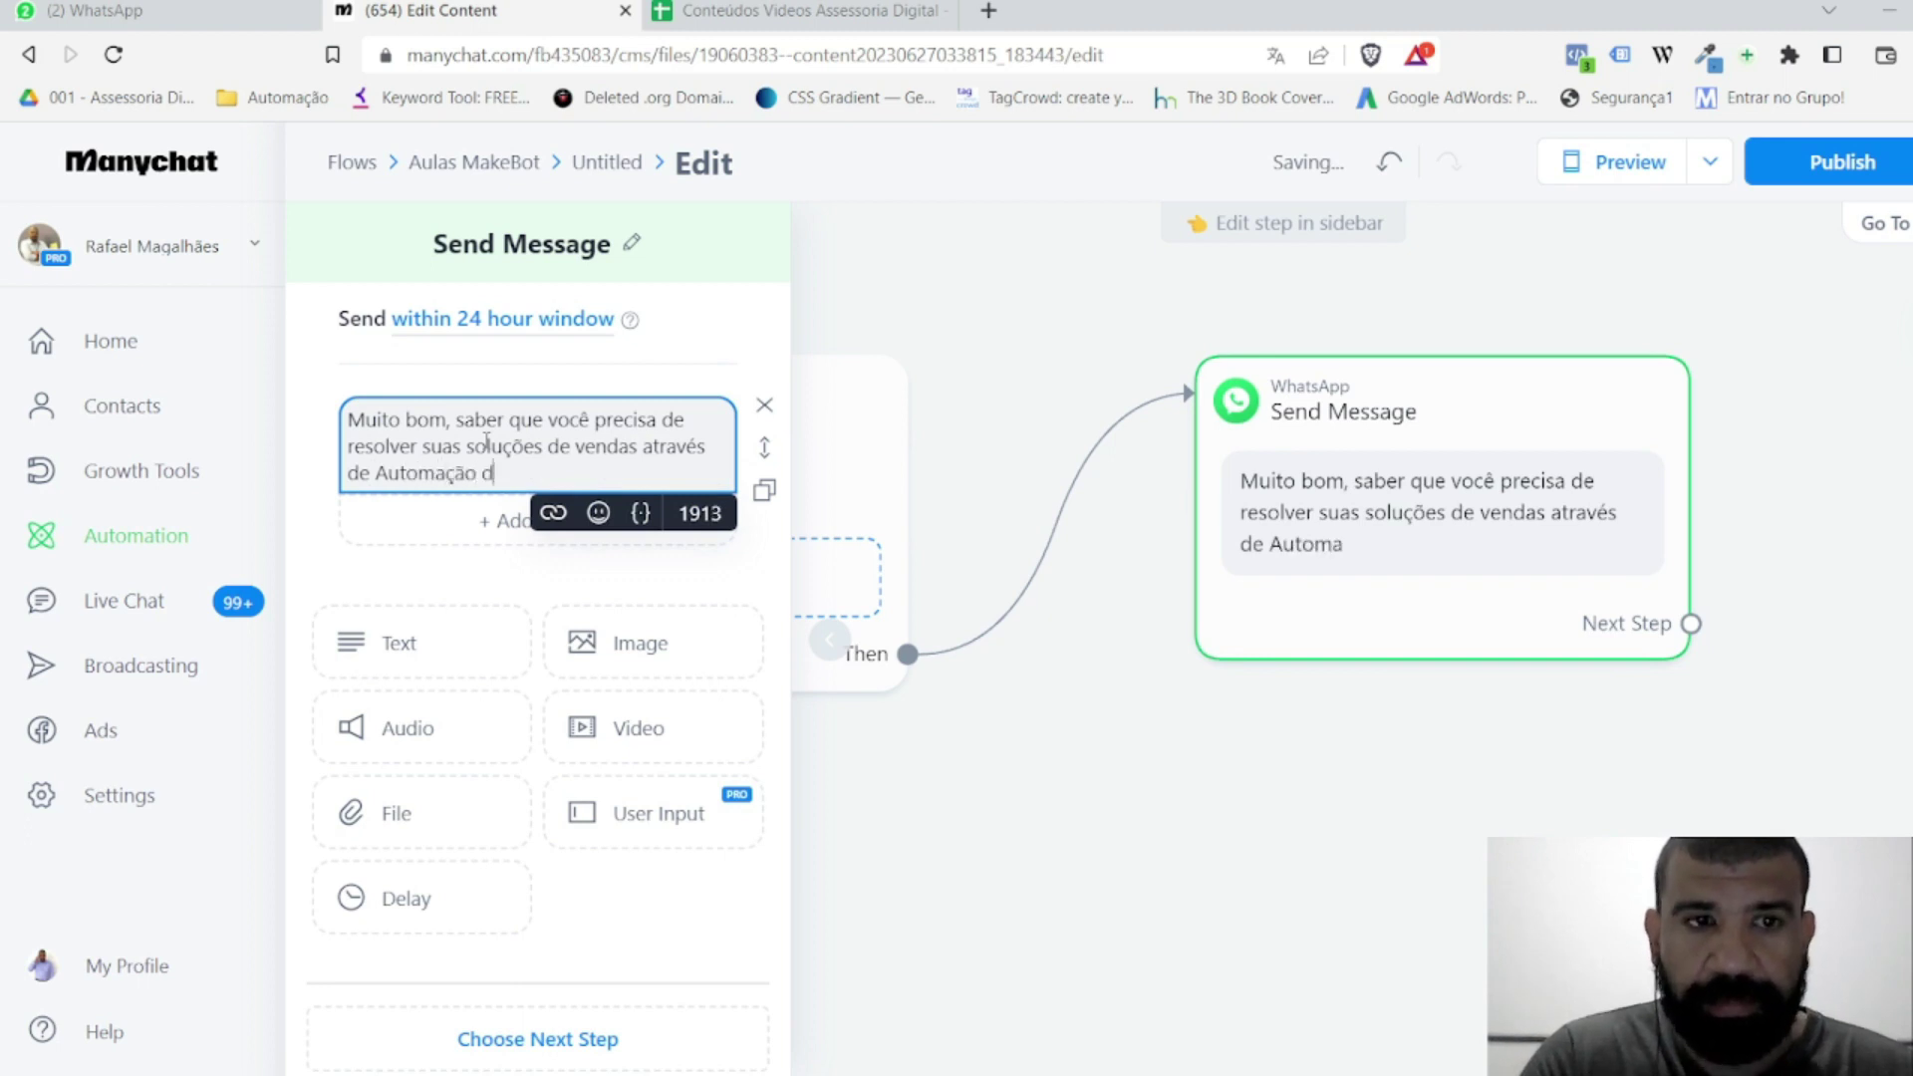
pyautogui.write('e Chatbot')
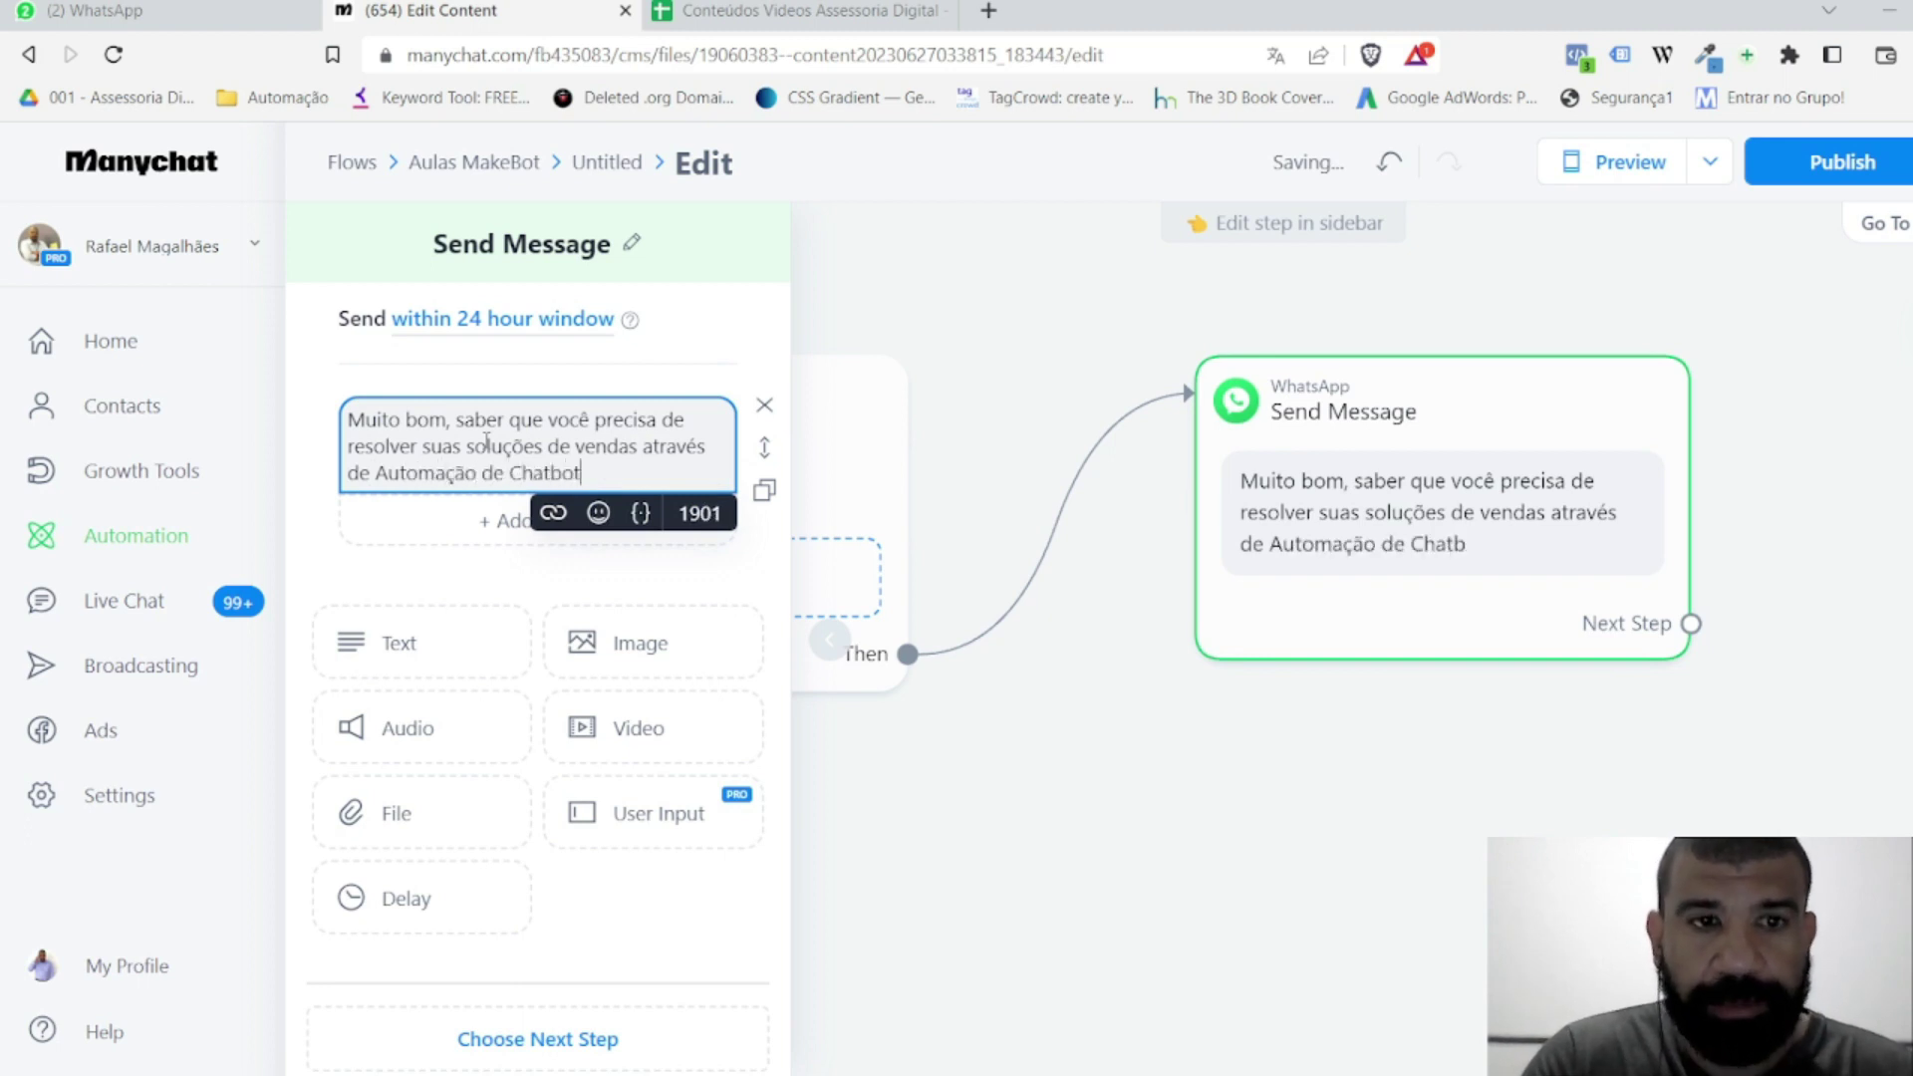
pyautogui.write('.')
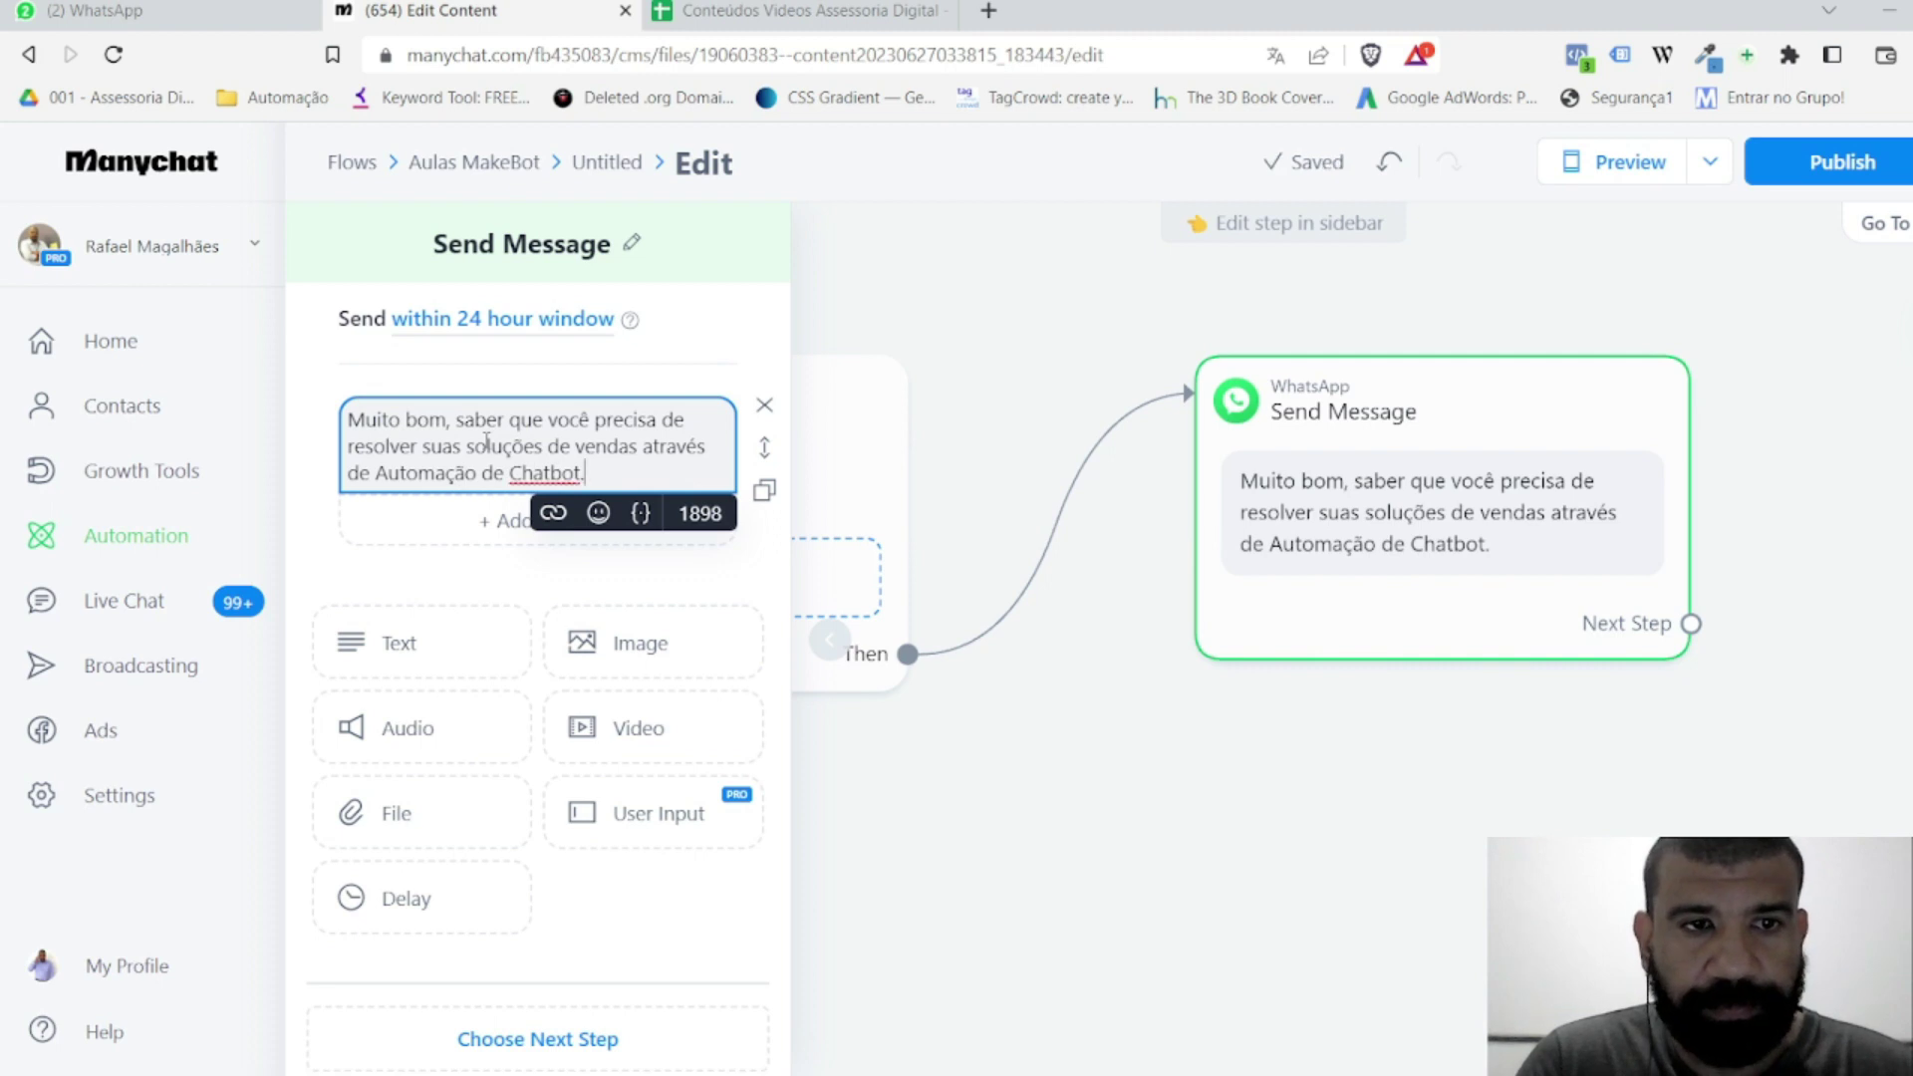
# Step: Add a second paragraph reading "Tenho 3 opções de serviços para você, de acordo com suas prioridades e possibilidades de investimento."
pyautogui.press('Return')
pyautogui.press('Return')
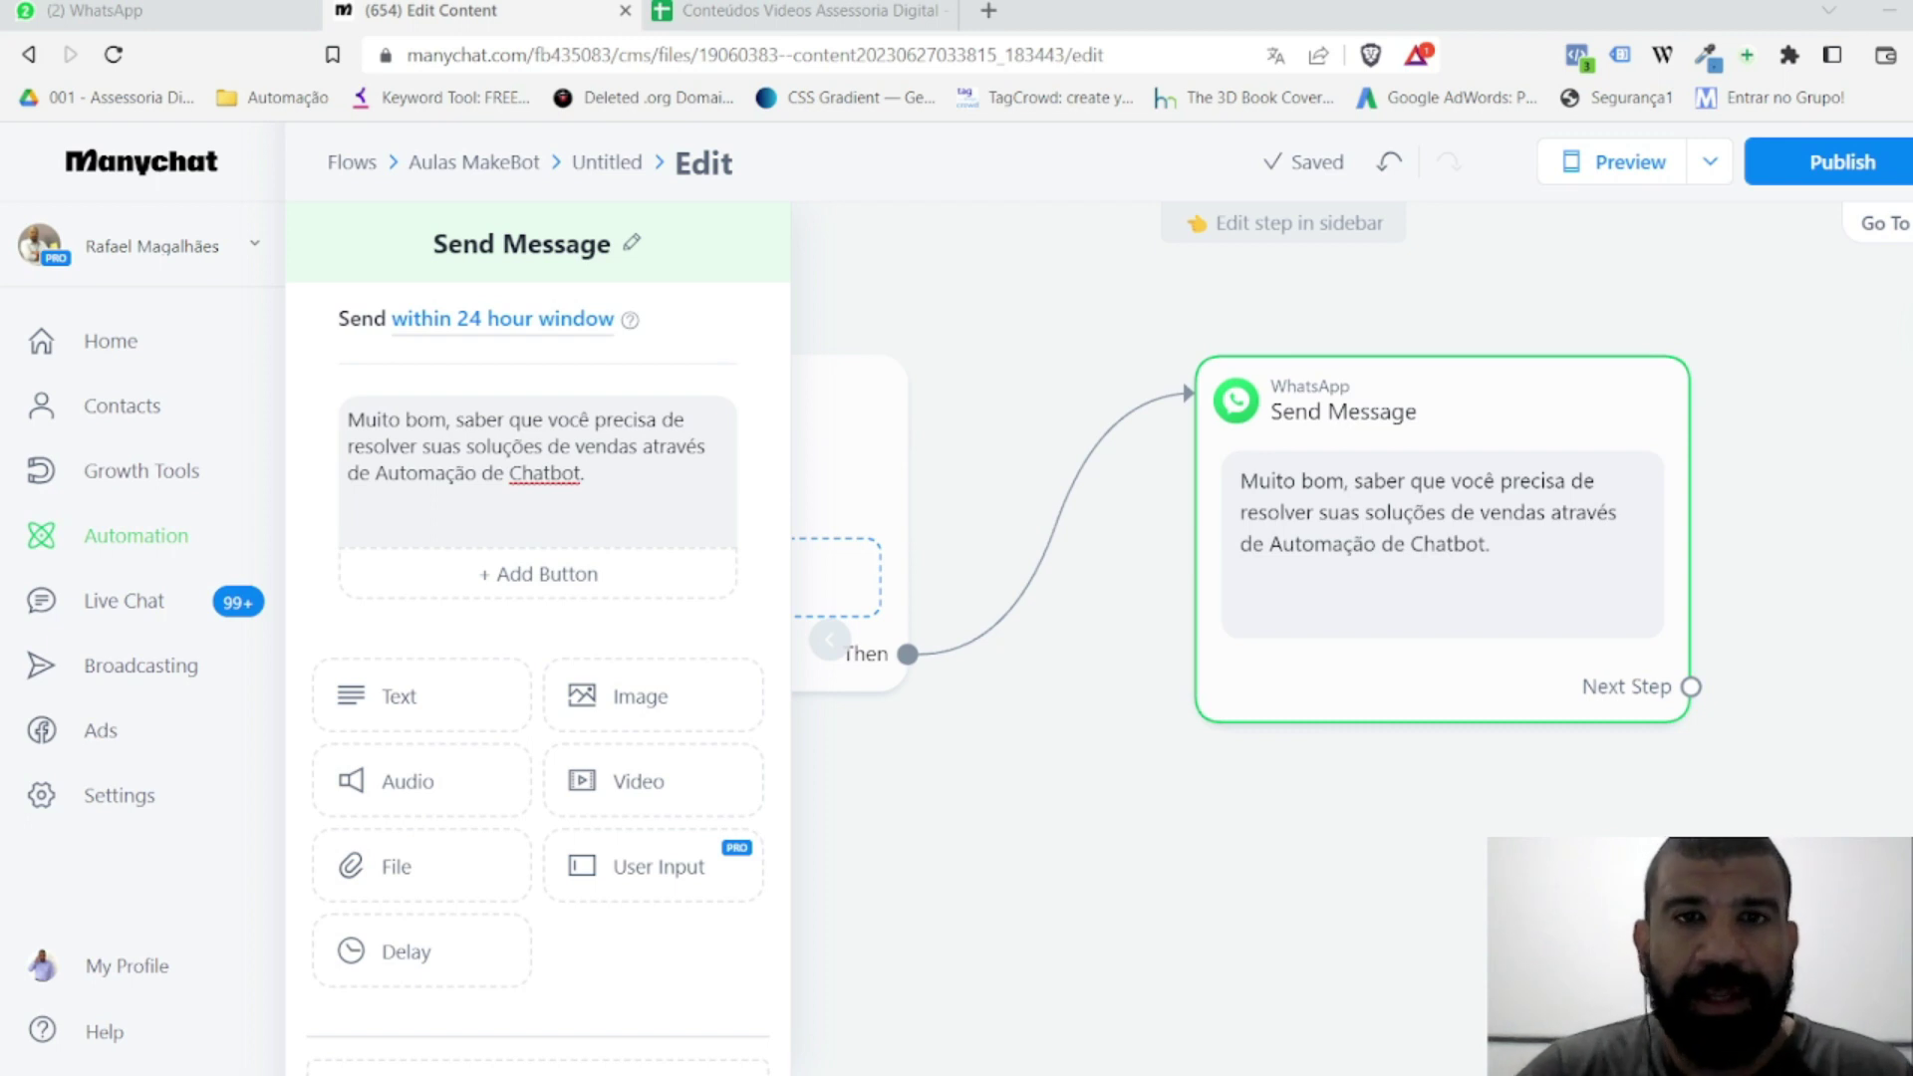
pyautogui.click(486, 441)
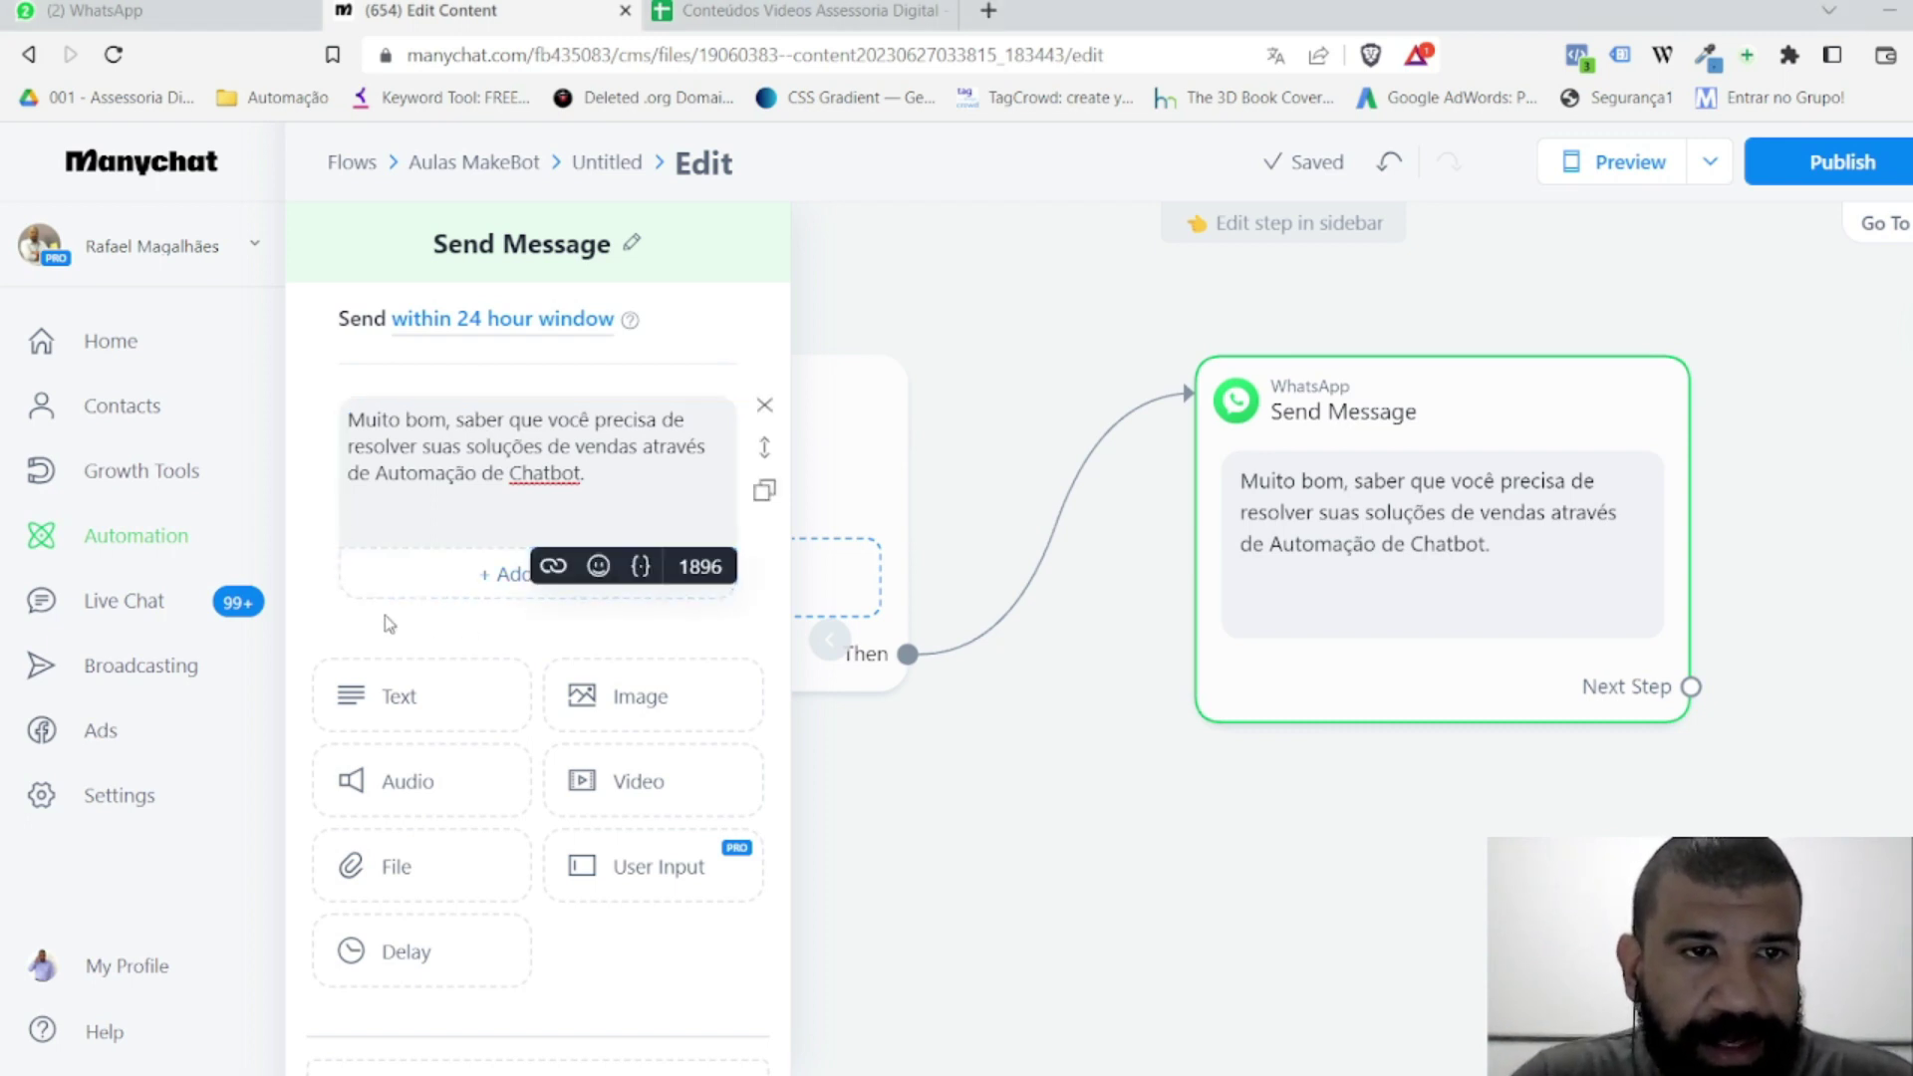
pyautogui.write('Te')
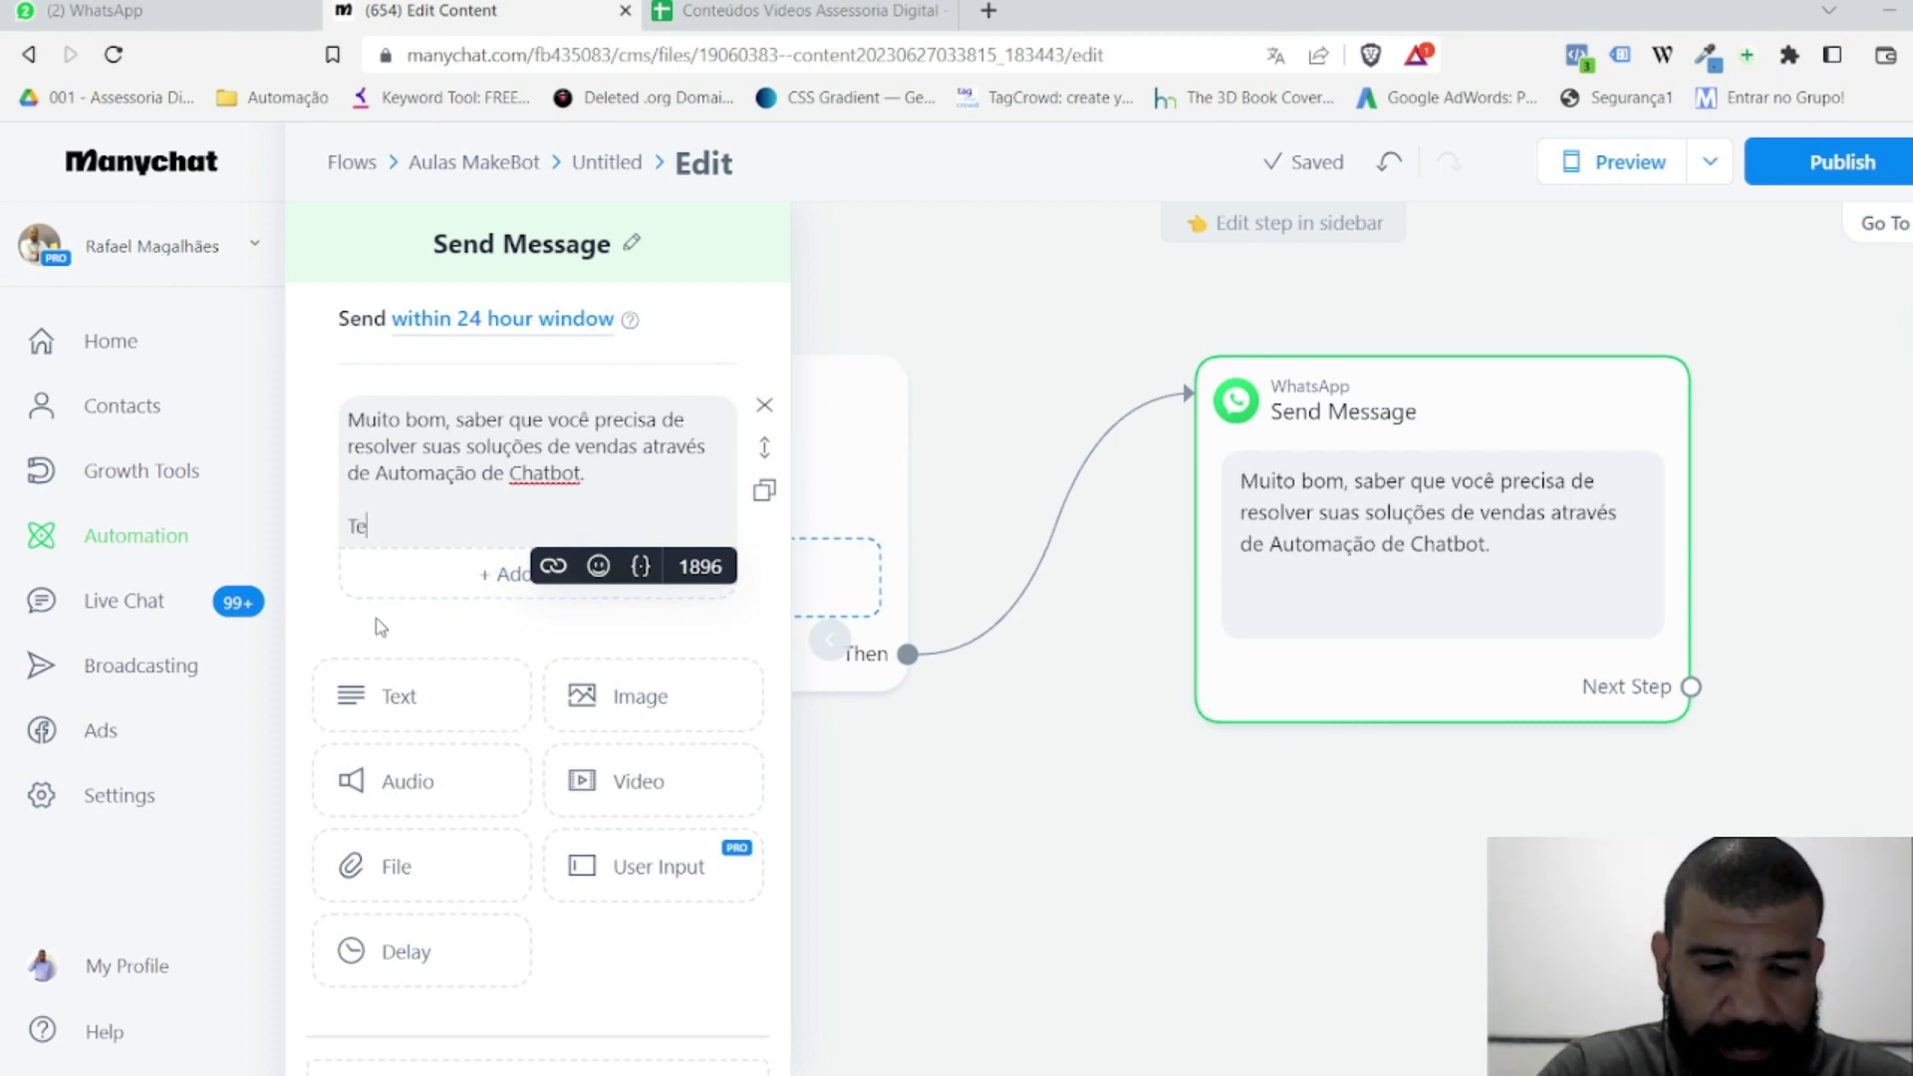
pyautogui.write('nho 3 op')
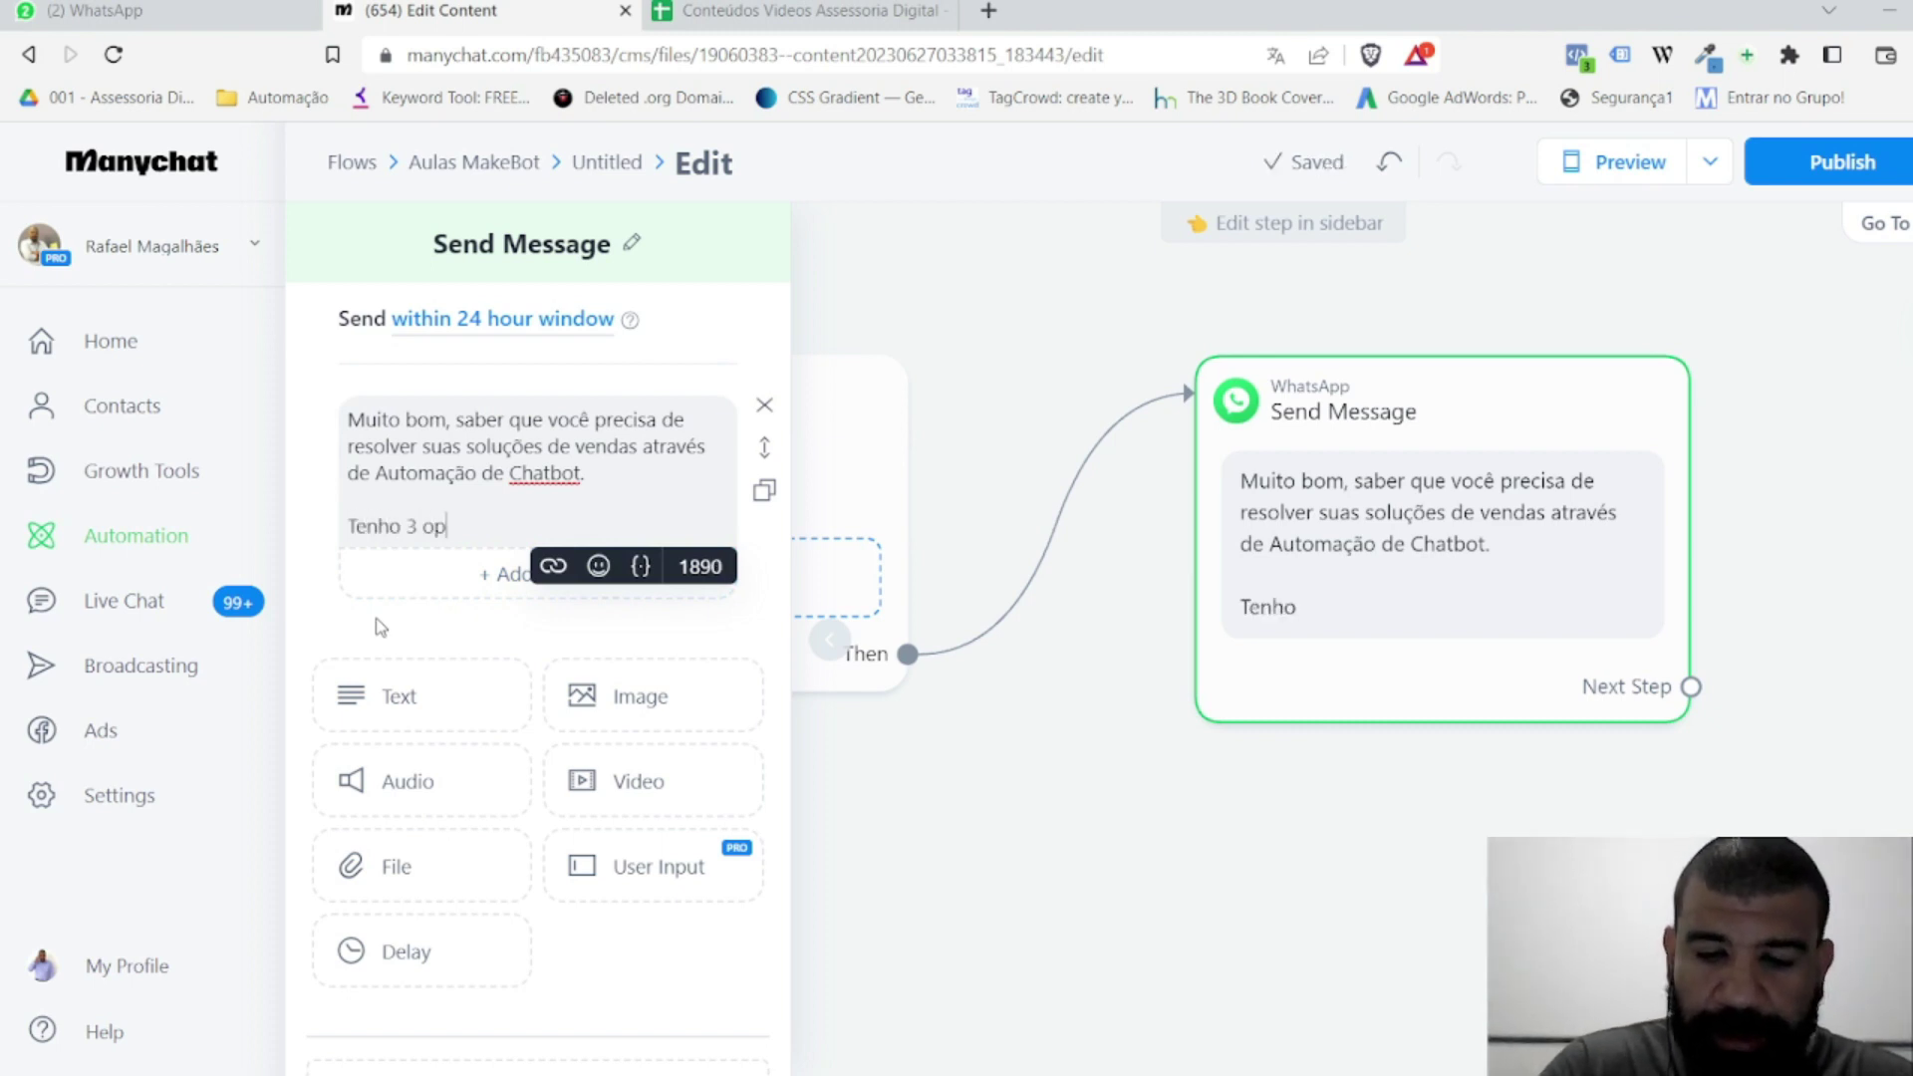
pyautogui.write('ções de serviços pa')
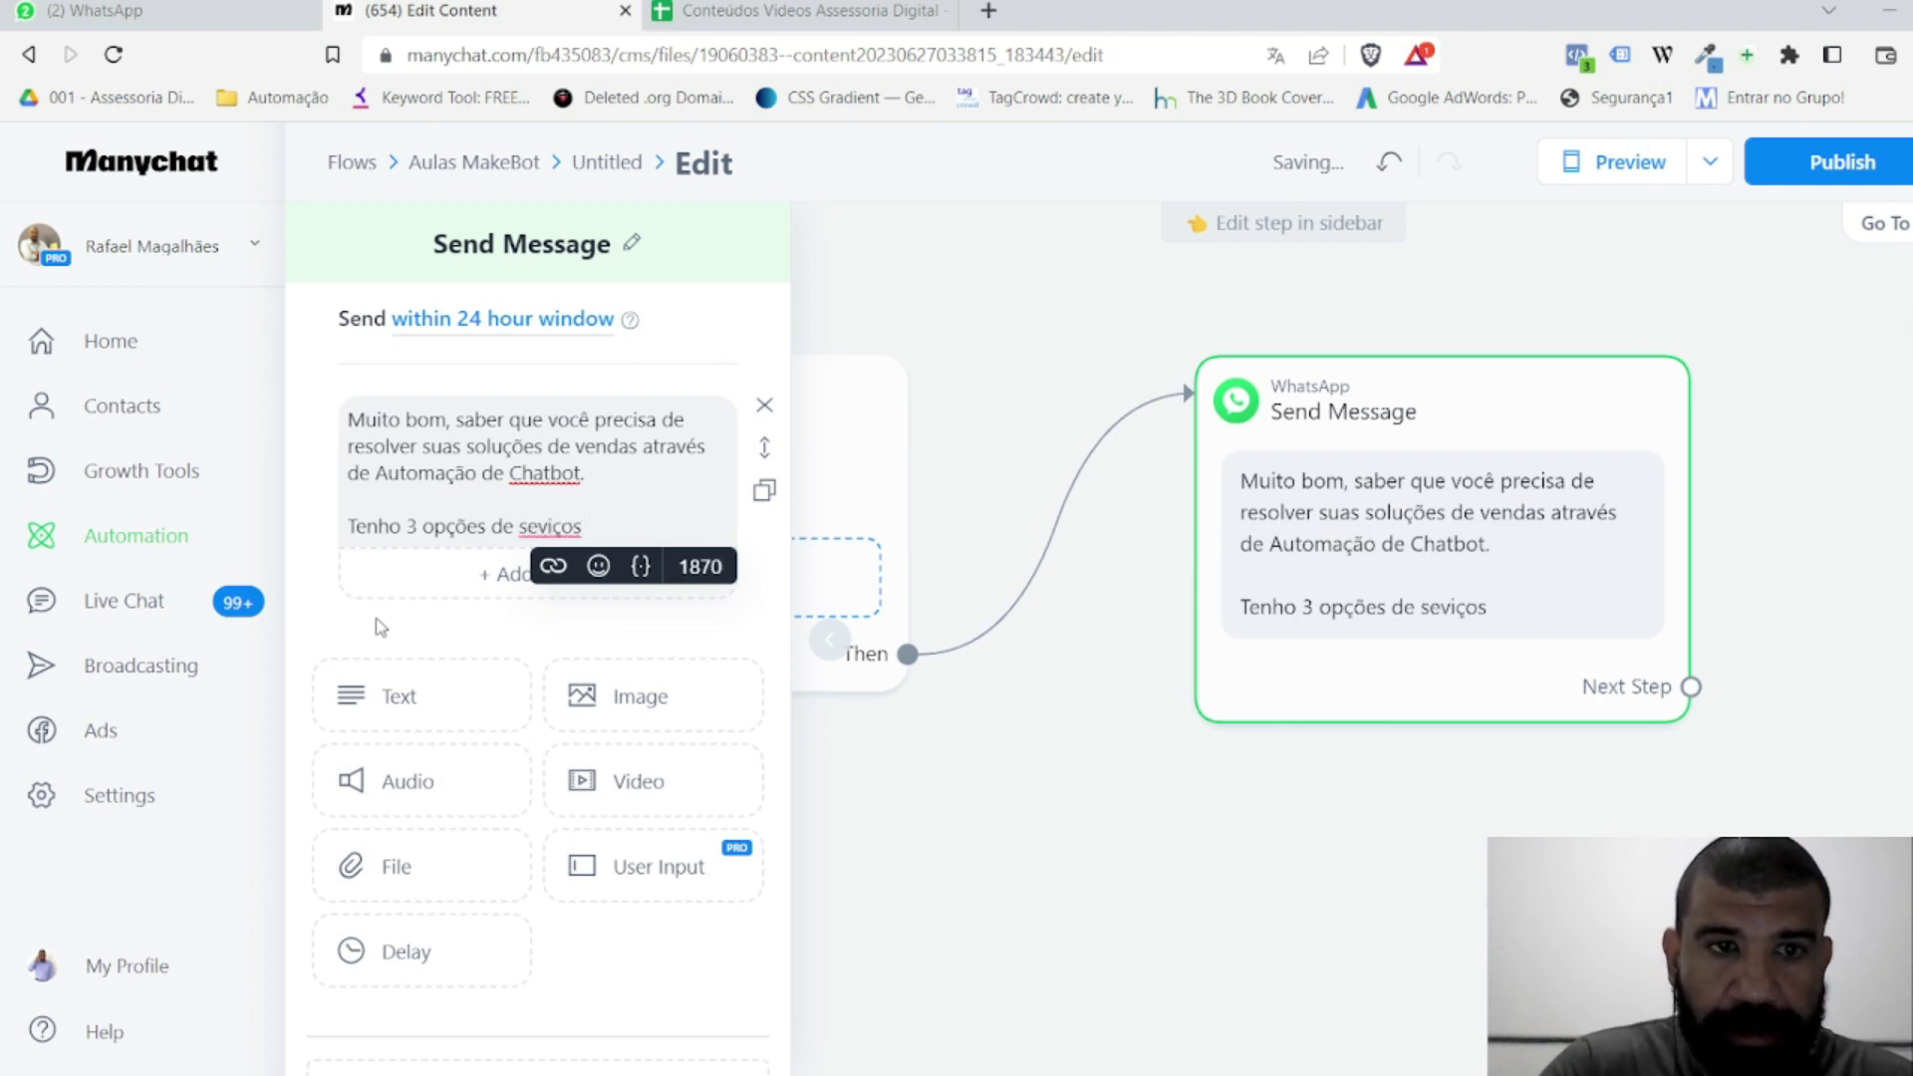
pyautogui.write('r')
pyautogui.press('End')
pyautogui.write('para voc')
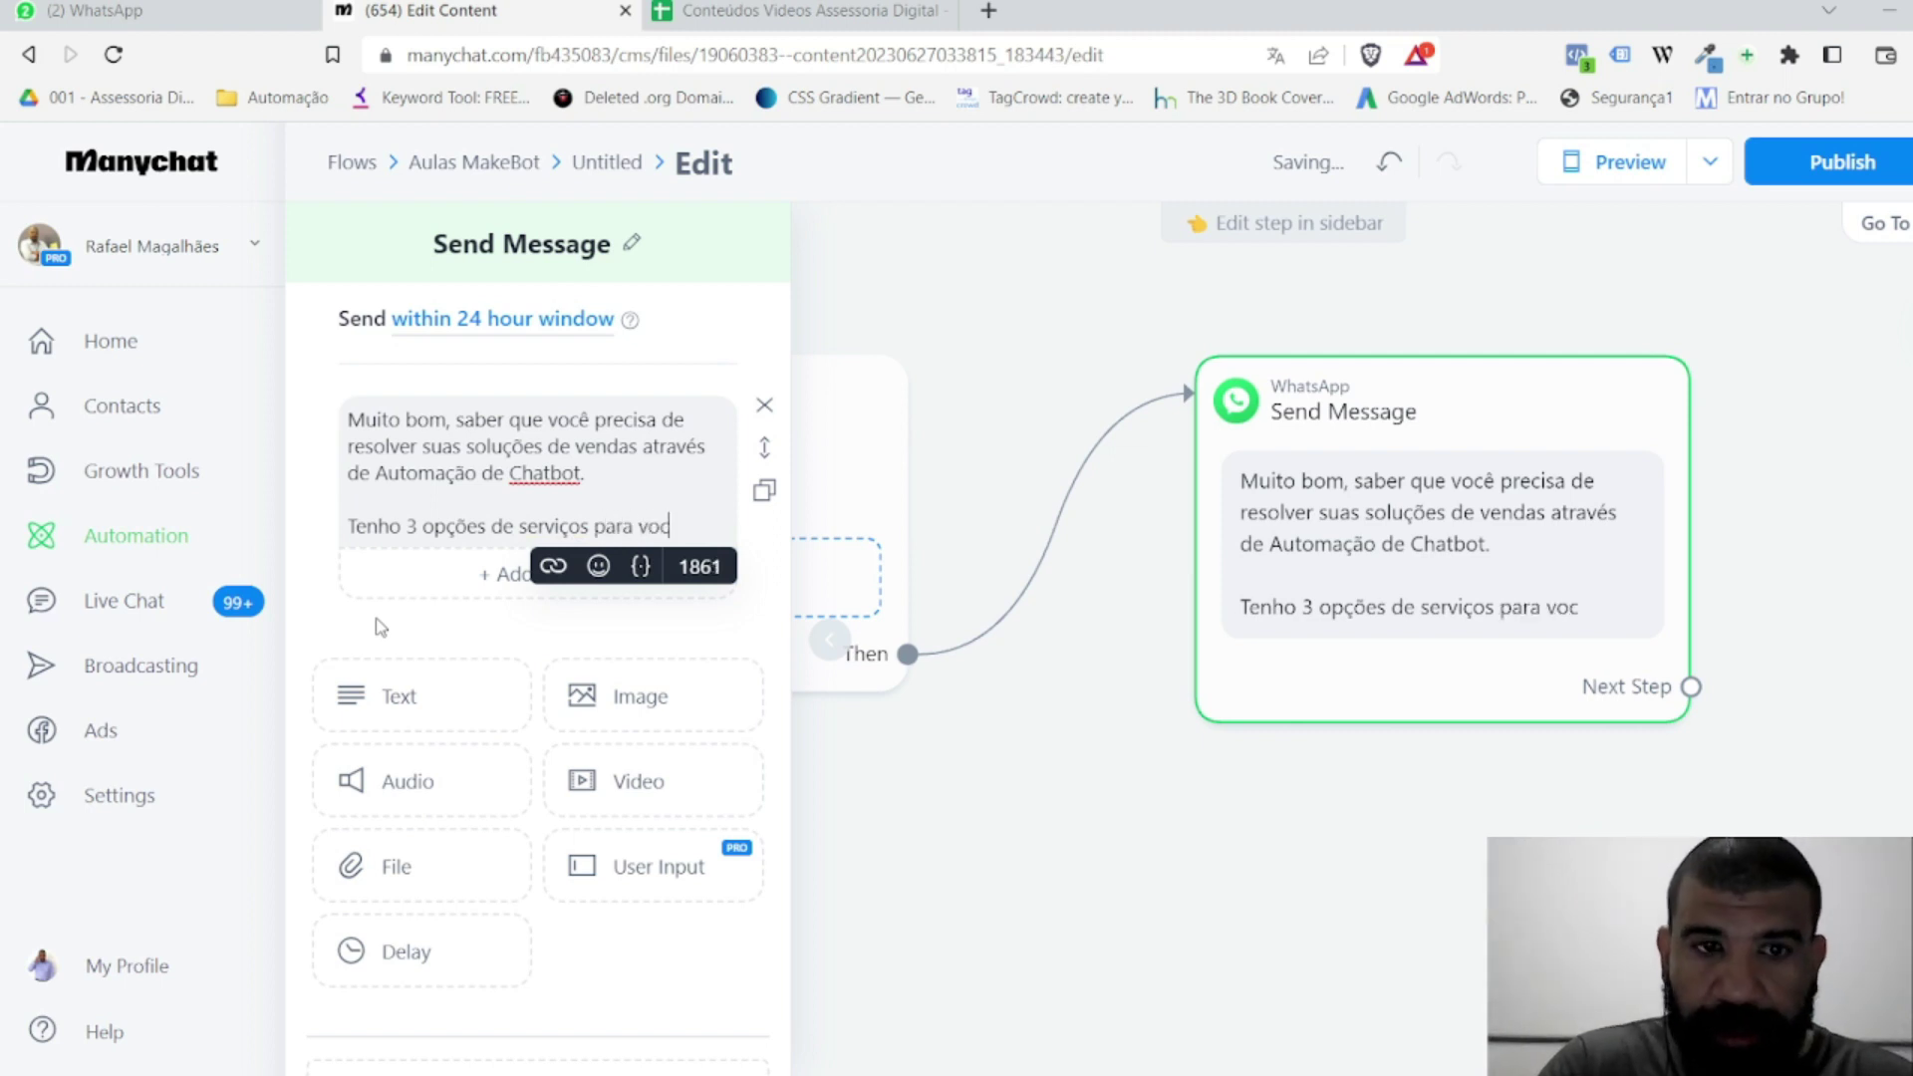
pyautogui.write('ê')
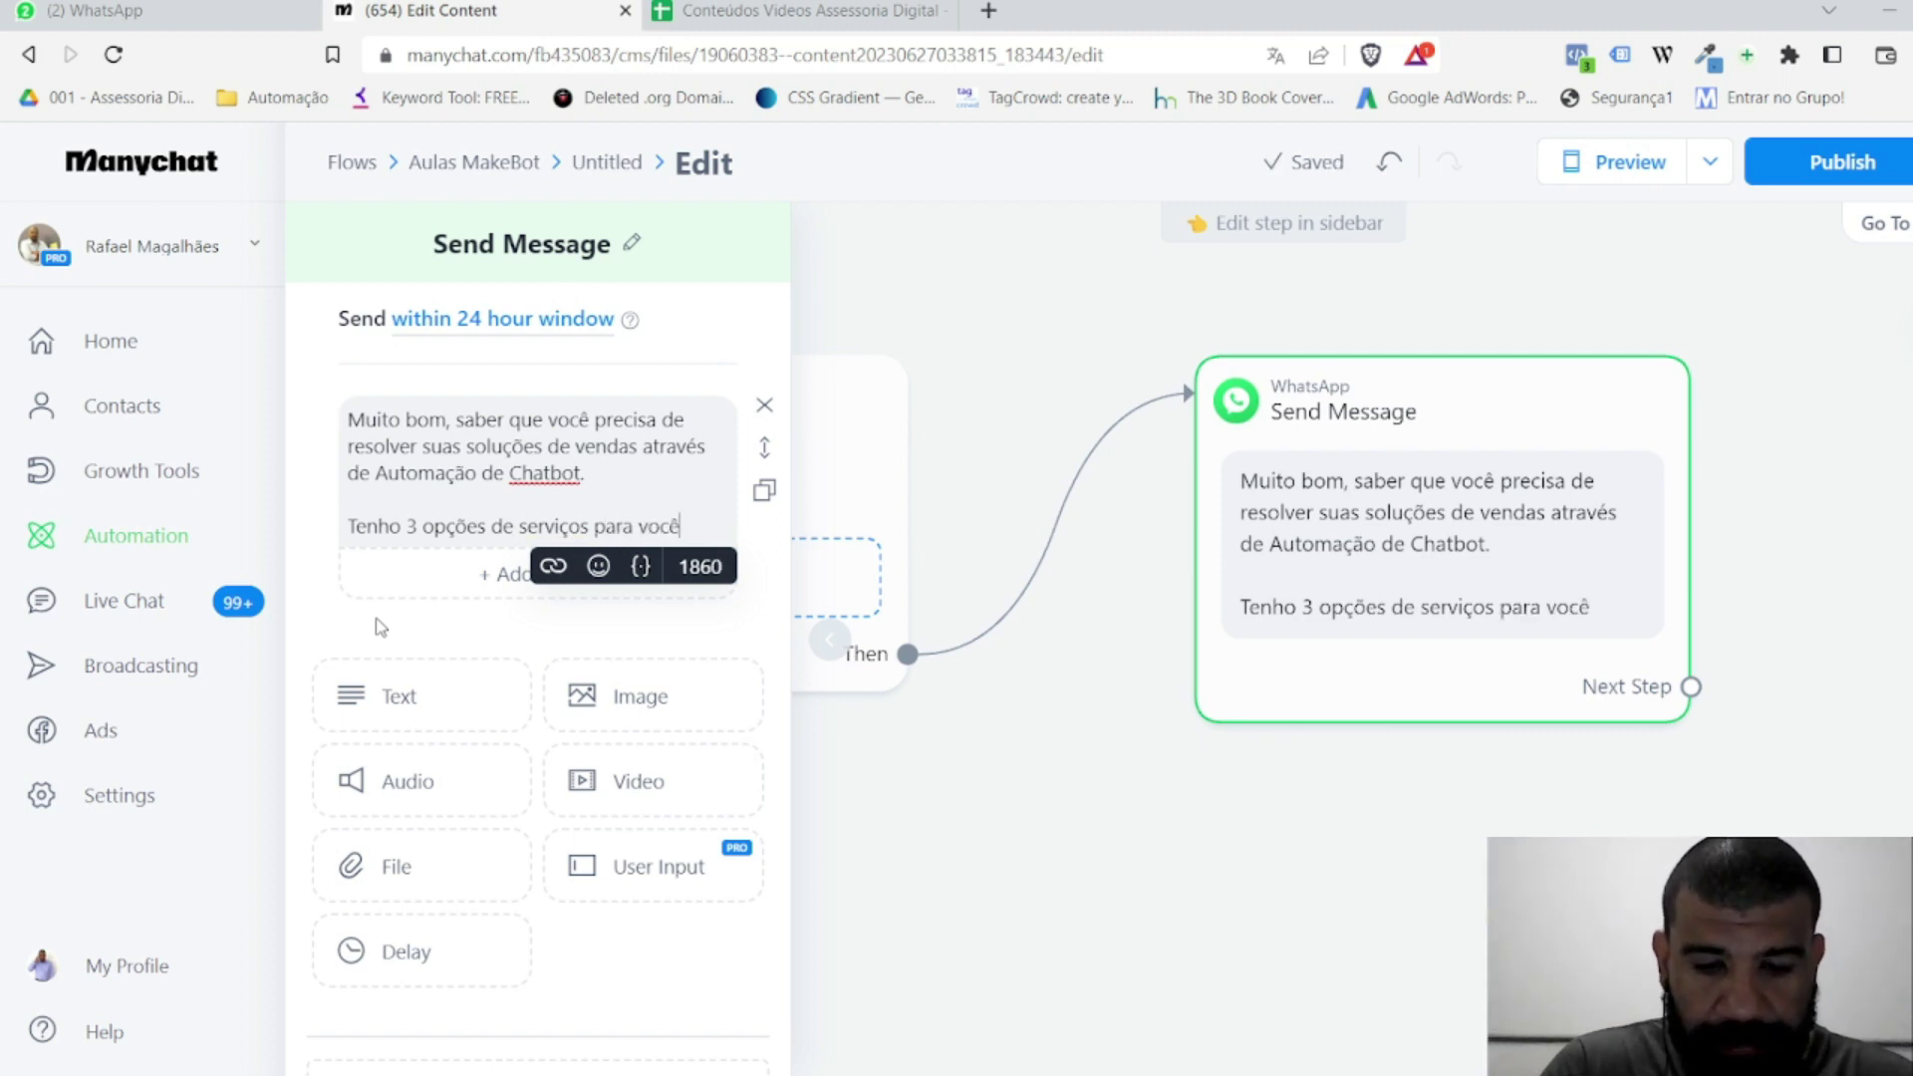
pyautogui.write(', de acordo com')
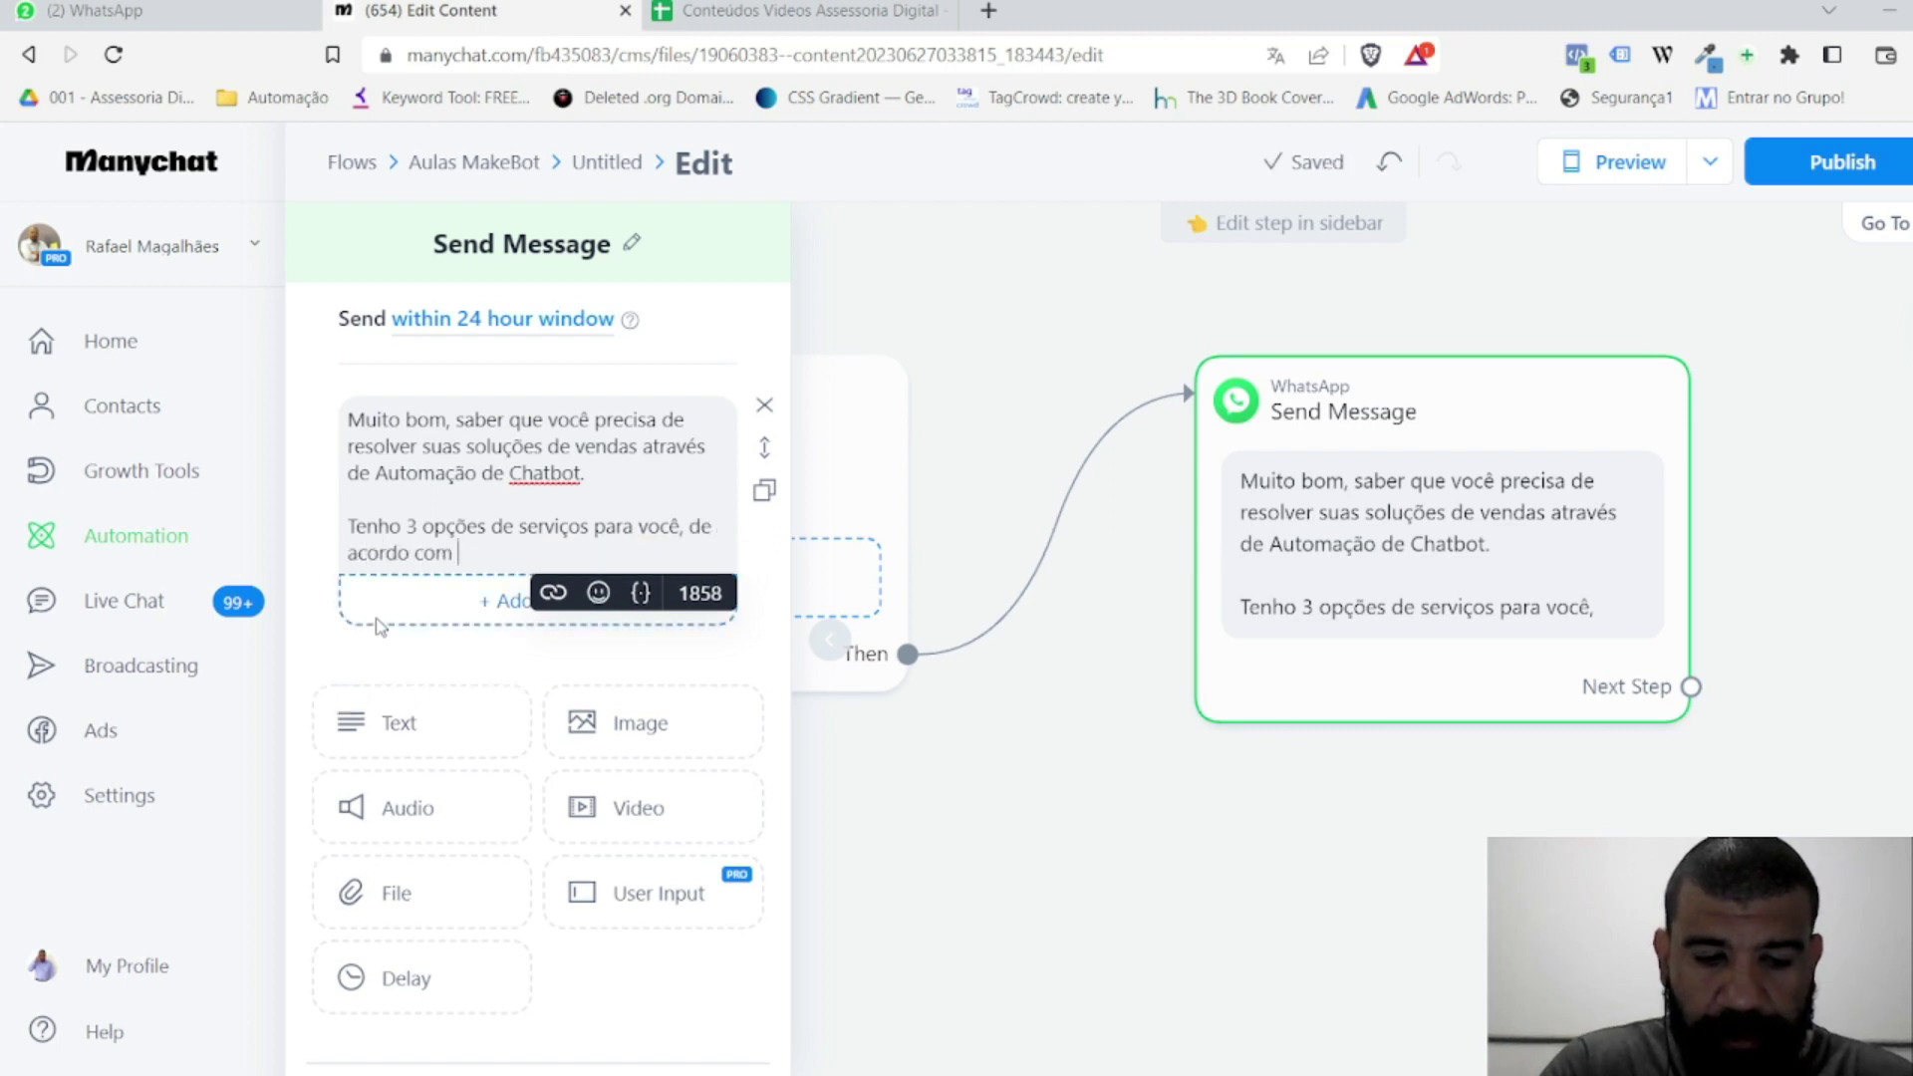
pyautogui.write(' suas prioridades e ')
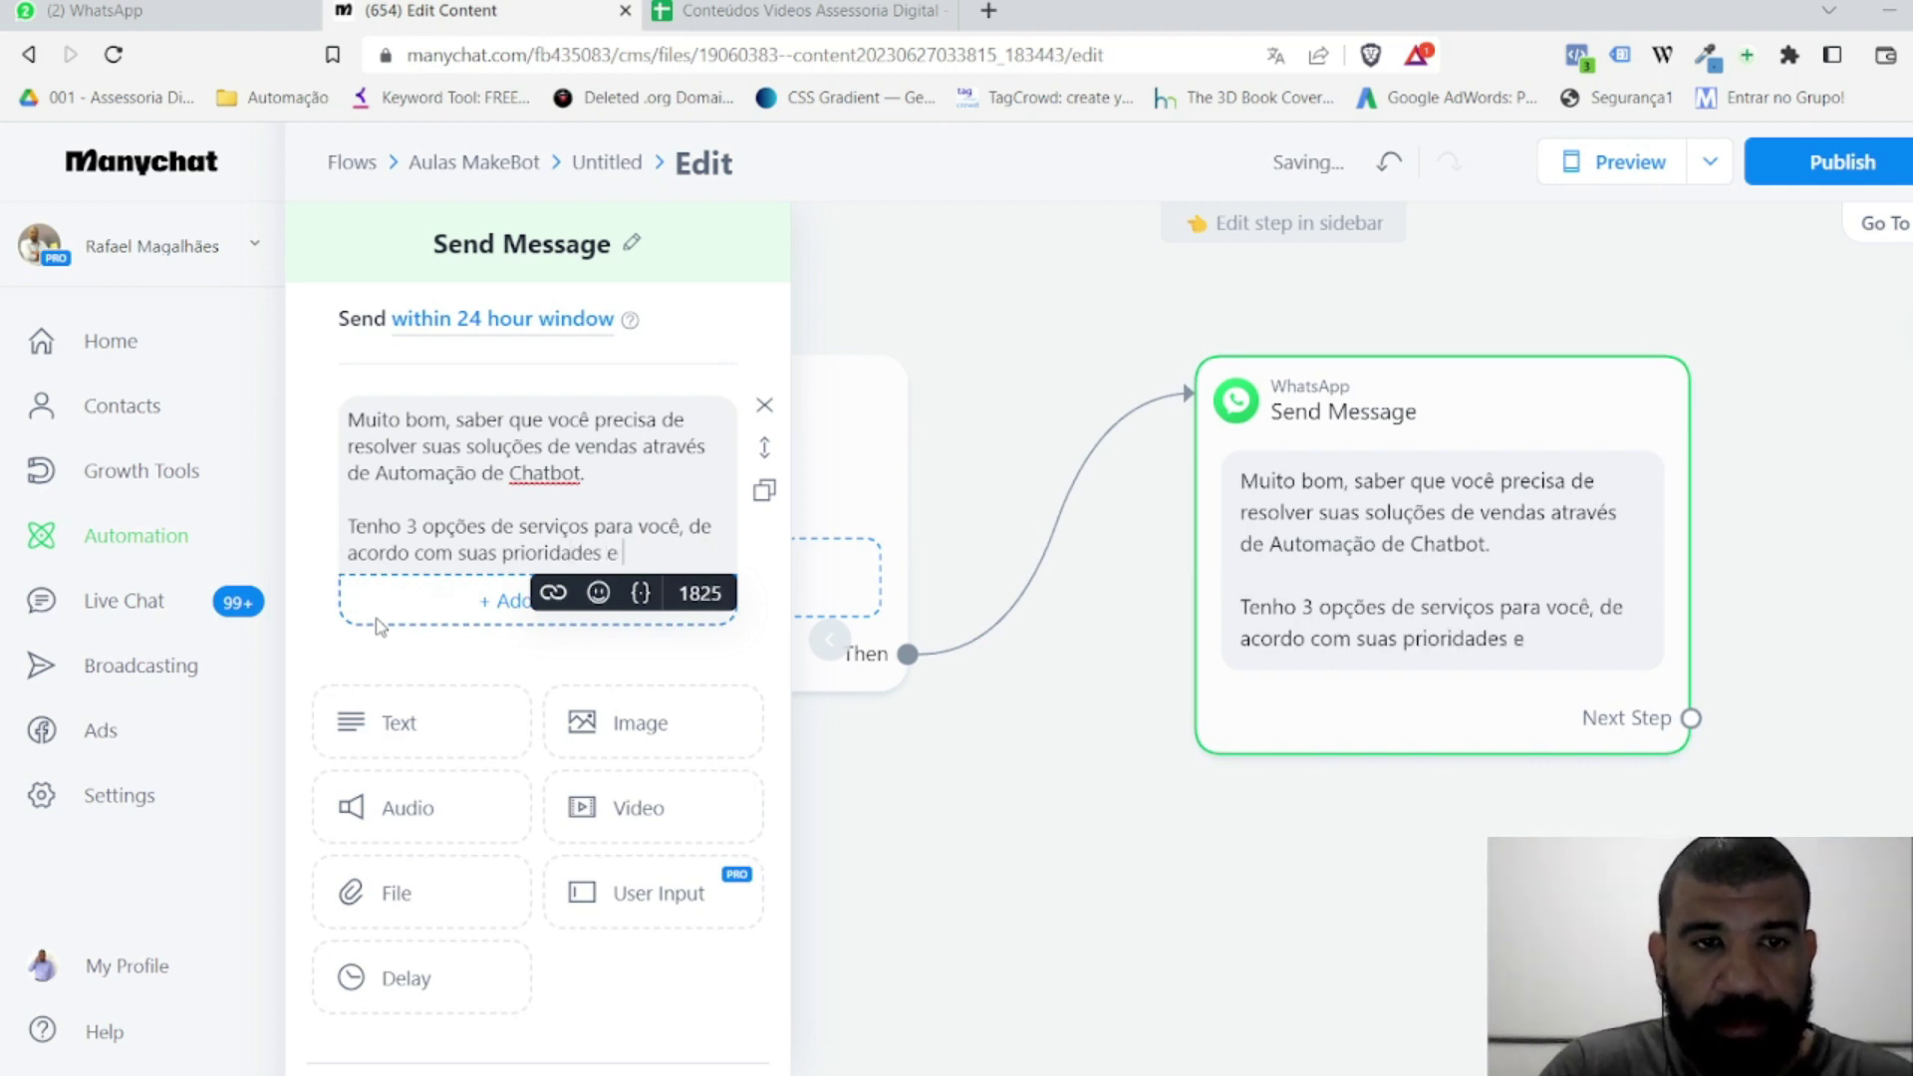
pyautogui.write('inve')
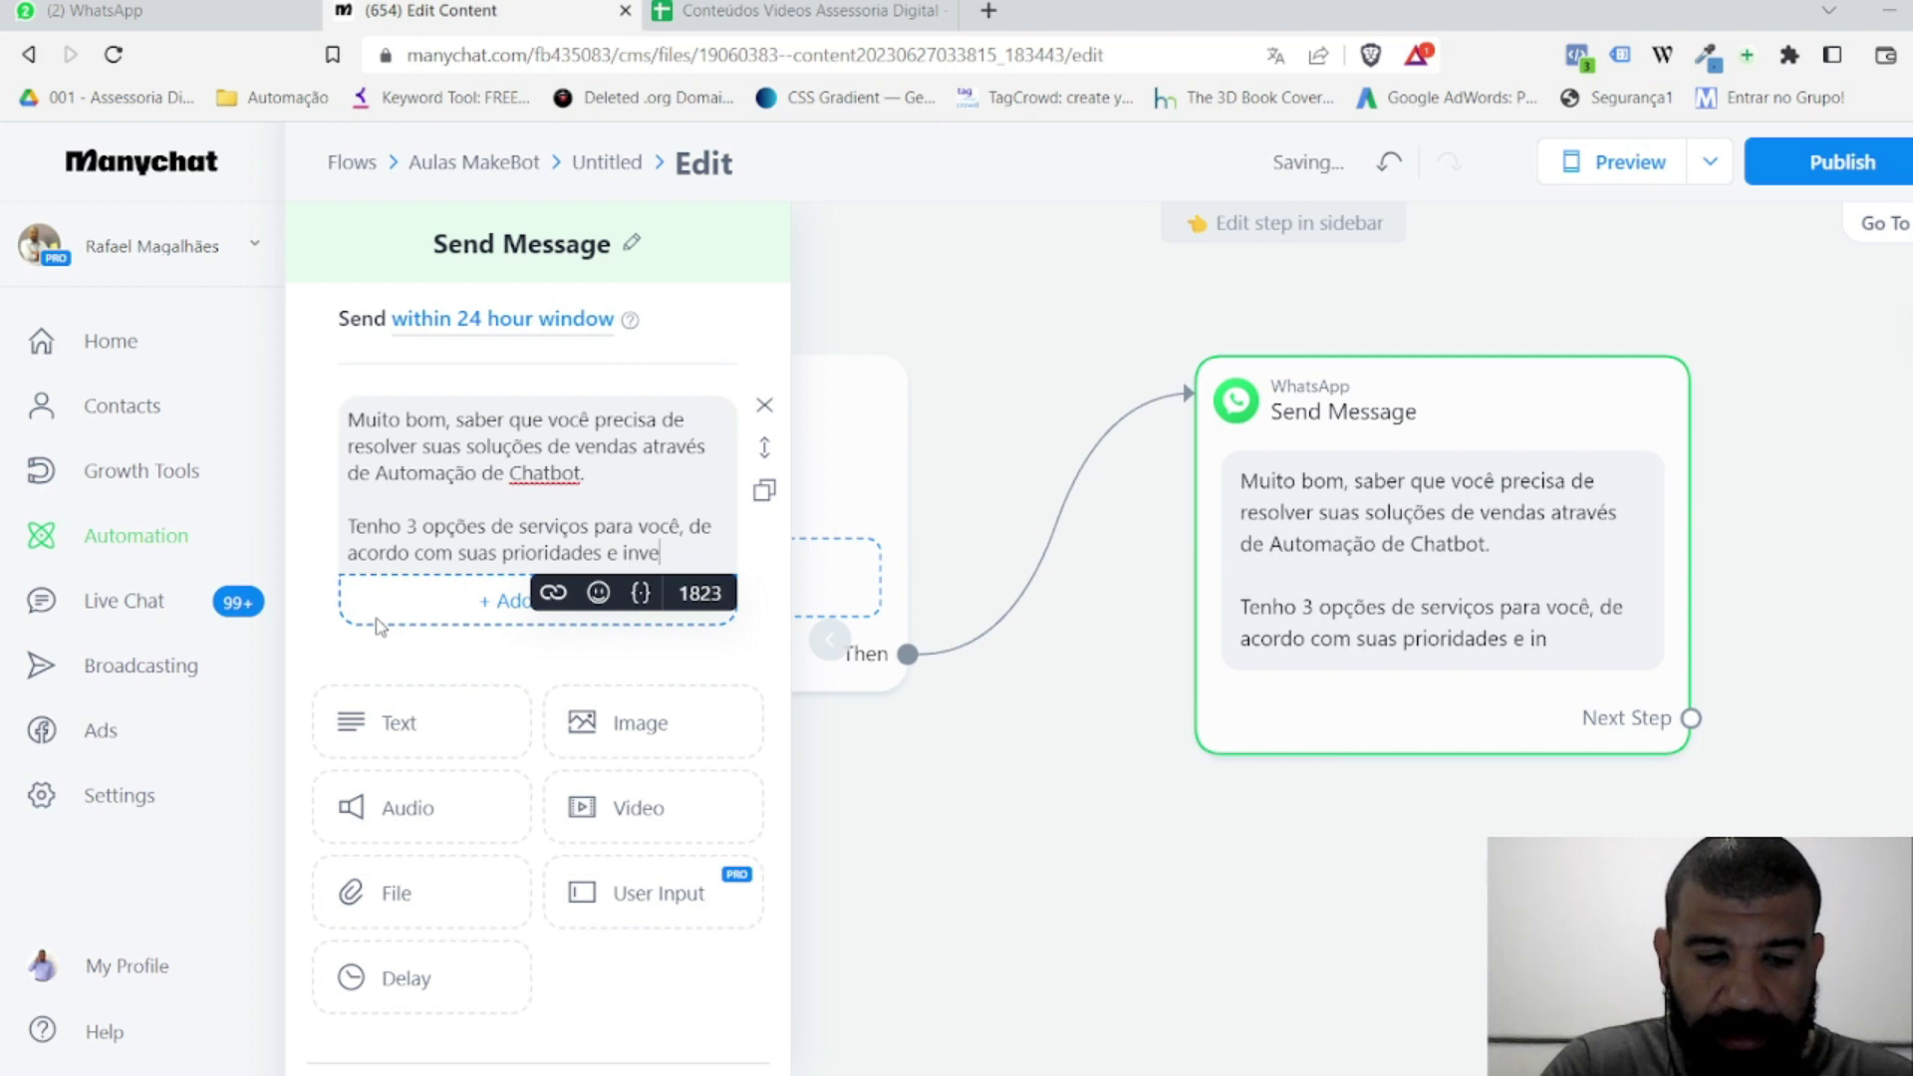
pyautogui.write('stimento.')
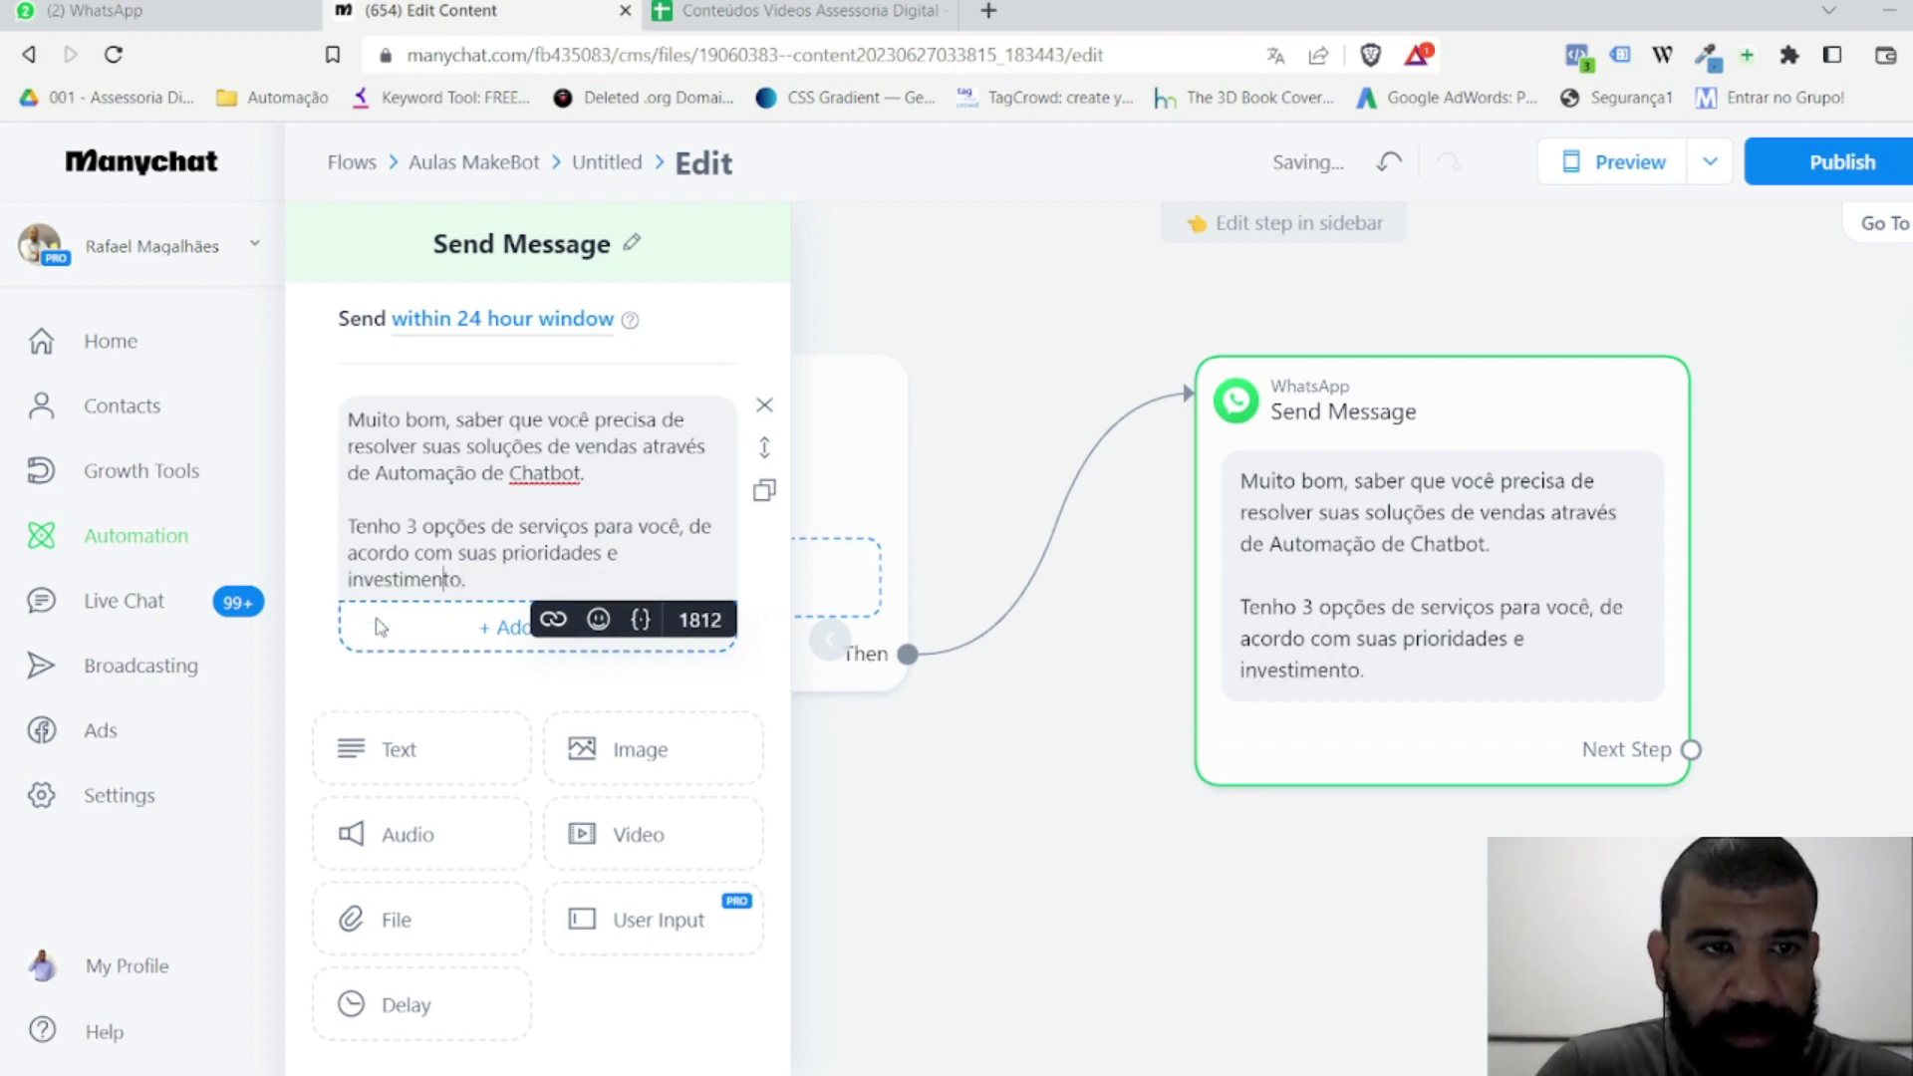
pyautogui.write('possibilida')
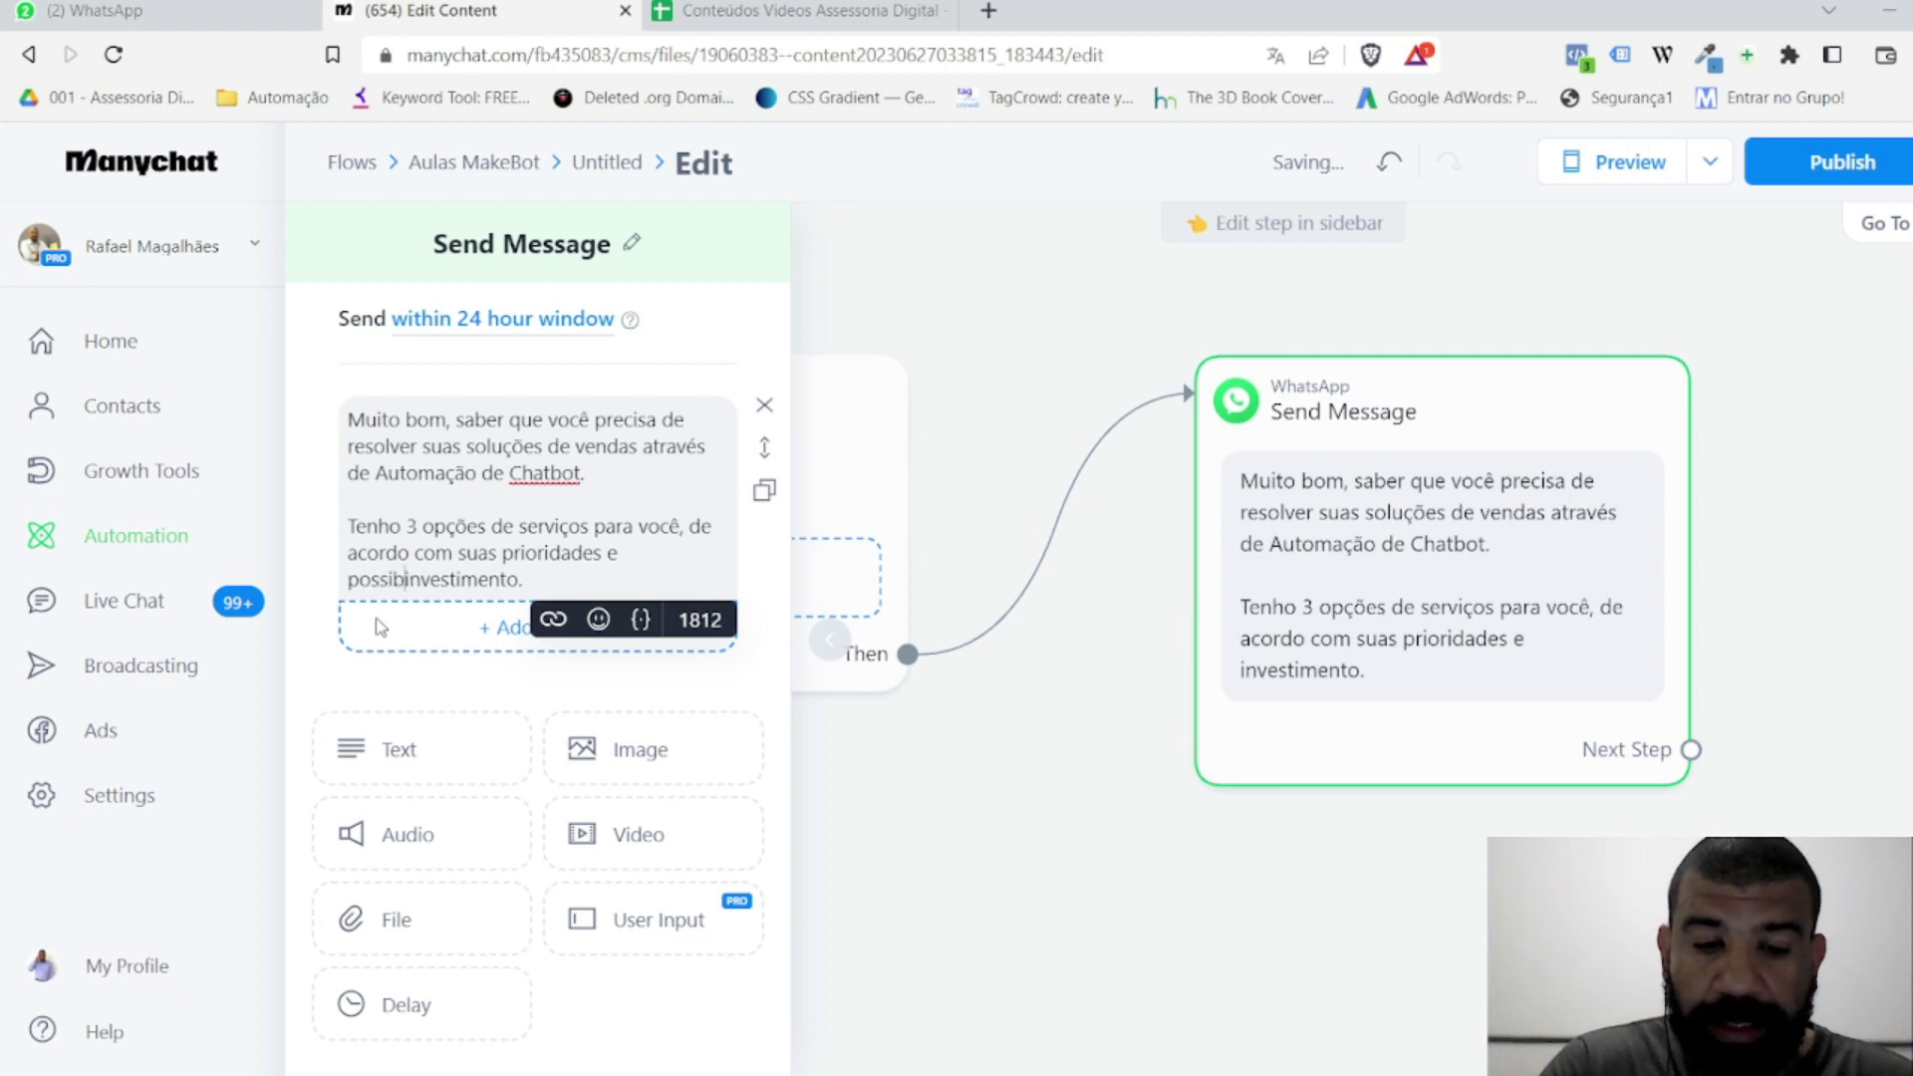
pyautogui.write('des de')
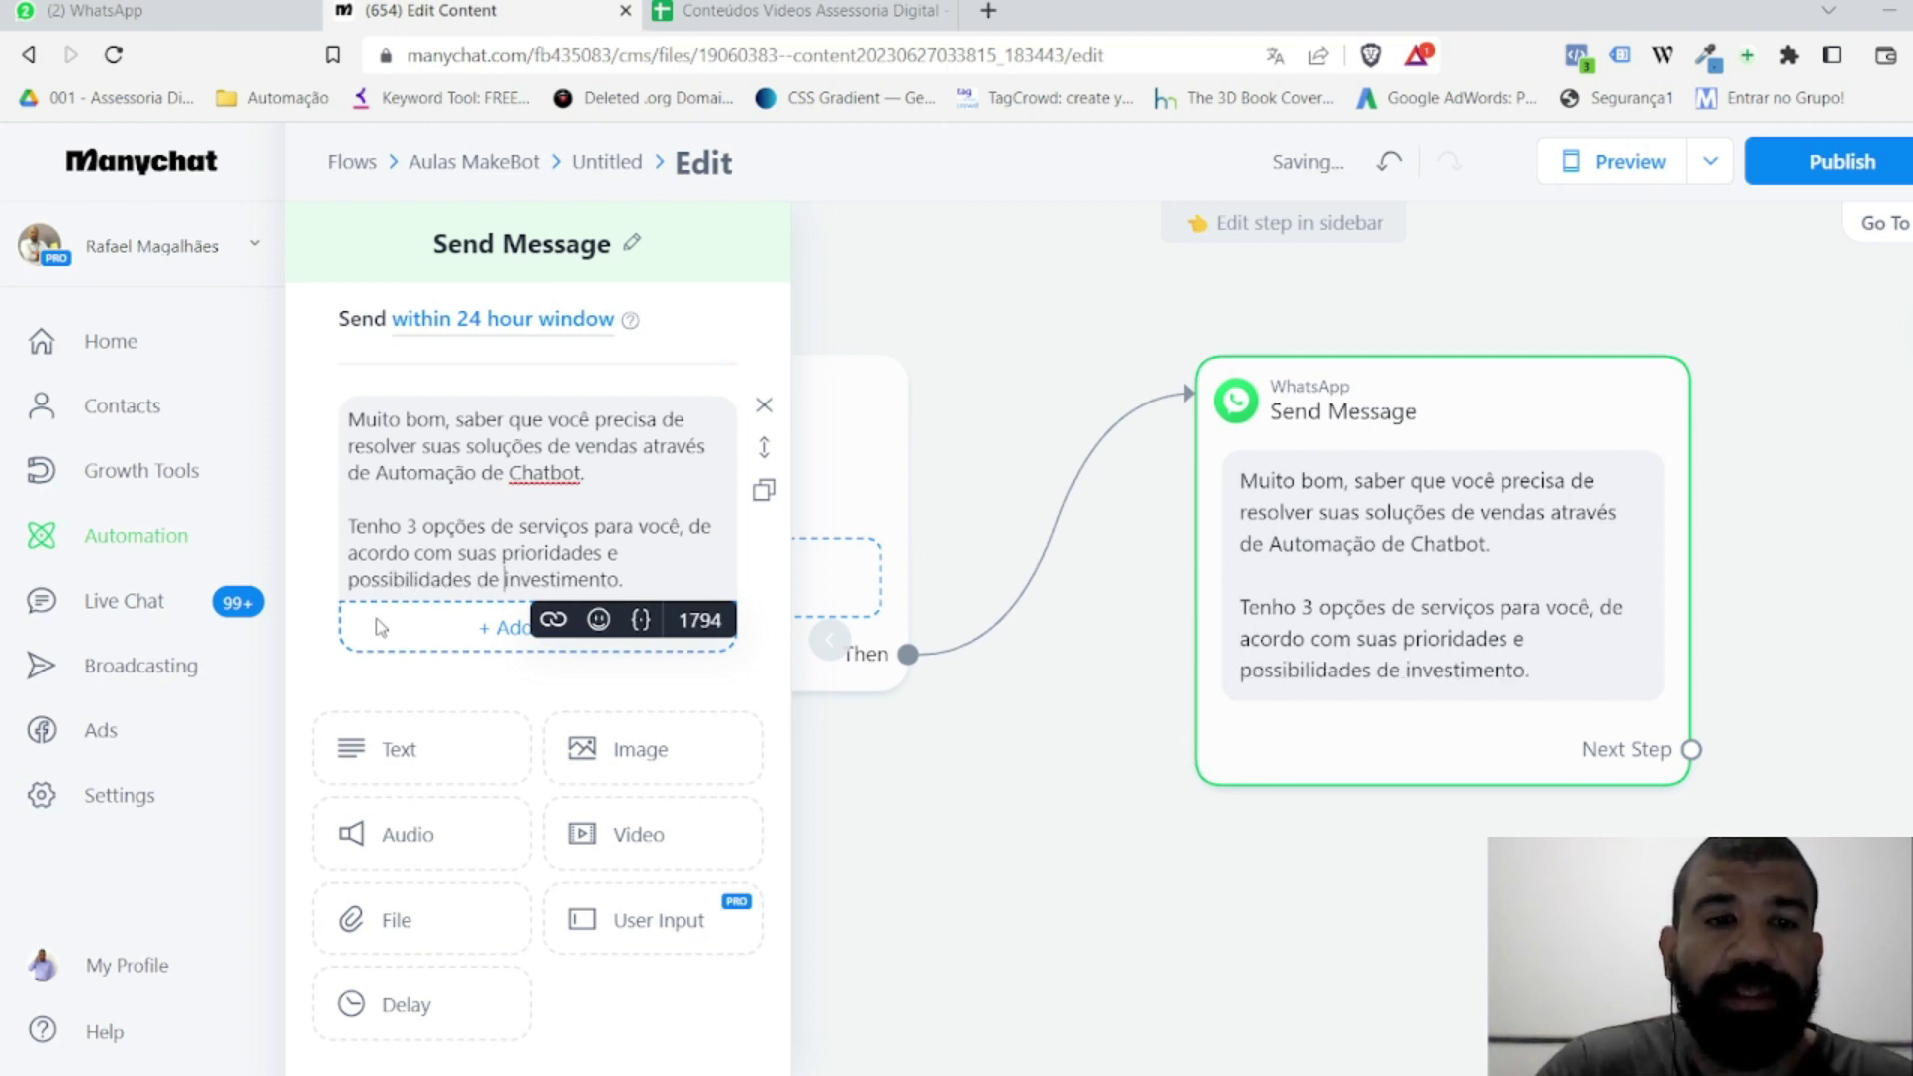
# Step: Finish the message text with a separate closing line reading "Escolha uma opção abaixo:"
pyautogui.click(654, 586)
pyautogui.press('Return')
pyautogui.press('Return')
pyautogui.write('Qual')
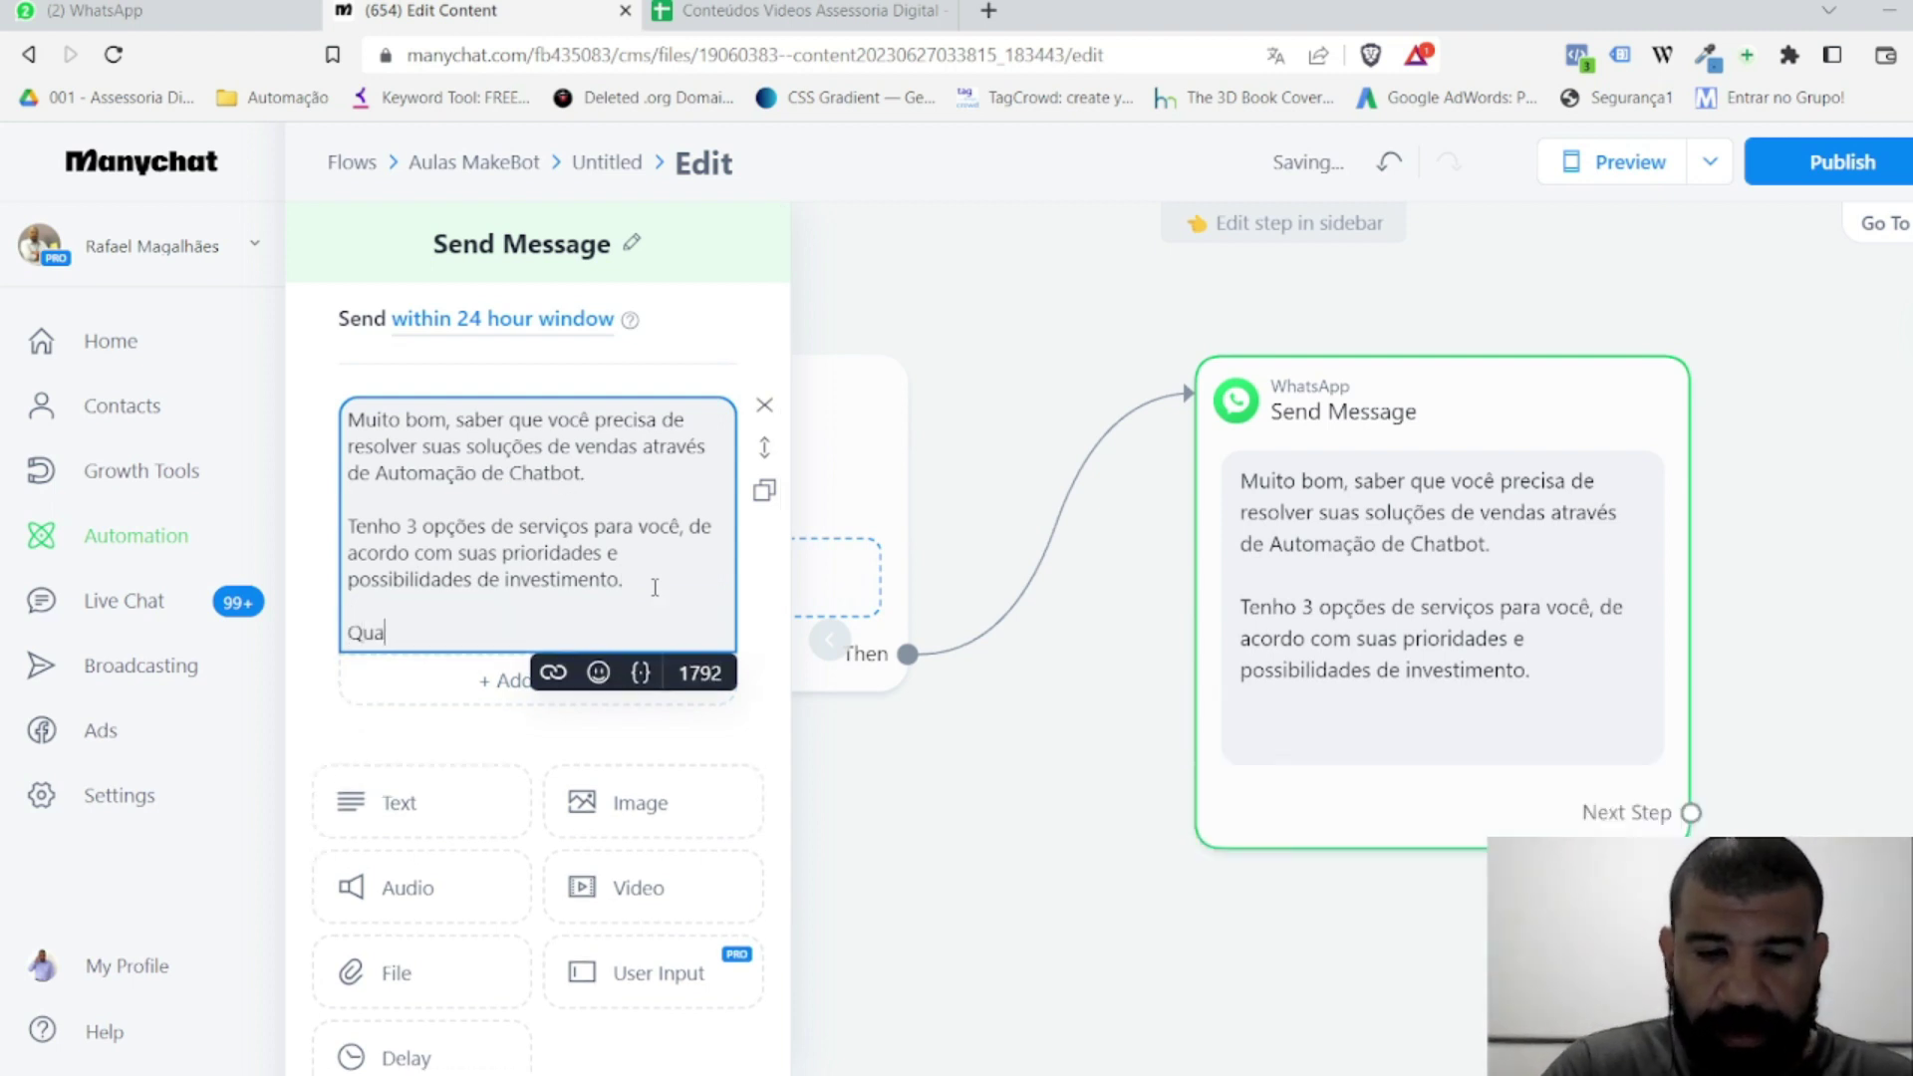
pyautogui.press('BackSpace')
pyautogui.press('BackSpace')
pyautogui.press('BackSpace')
pyautogui.press('BackSpace')
pyautogui.write('Escolh')
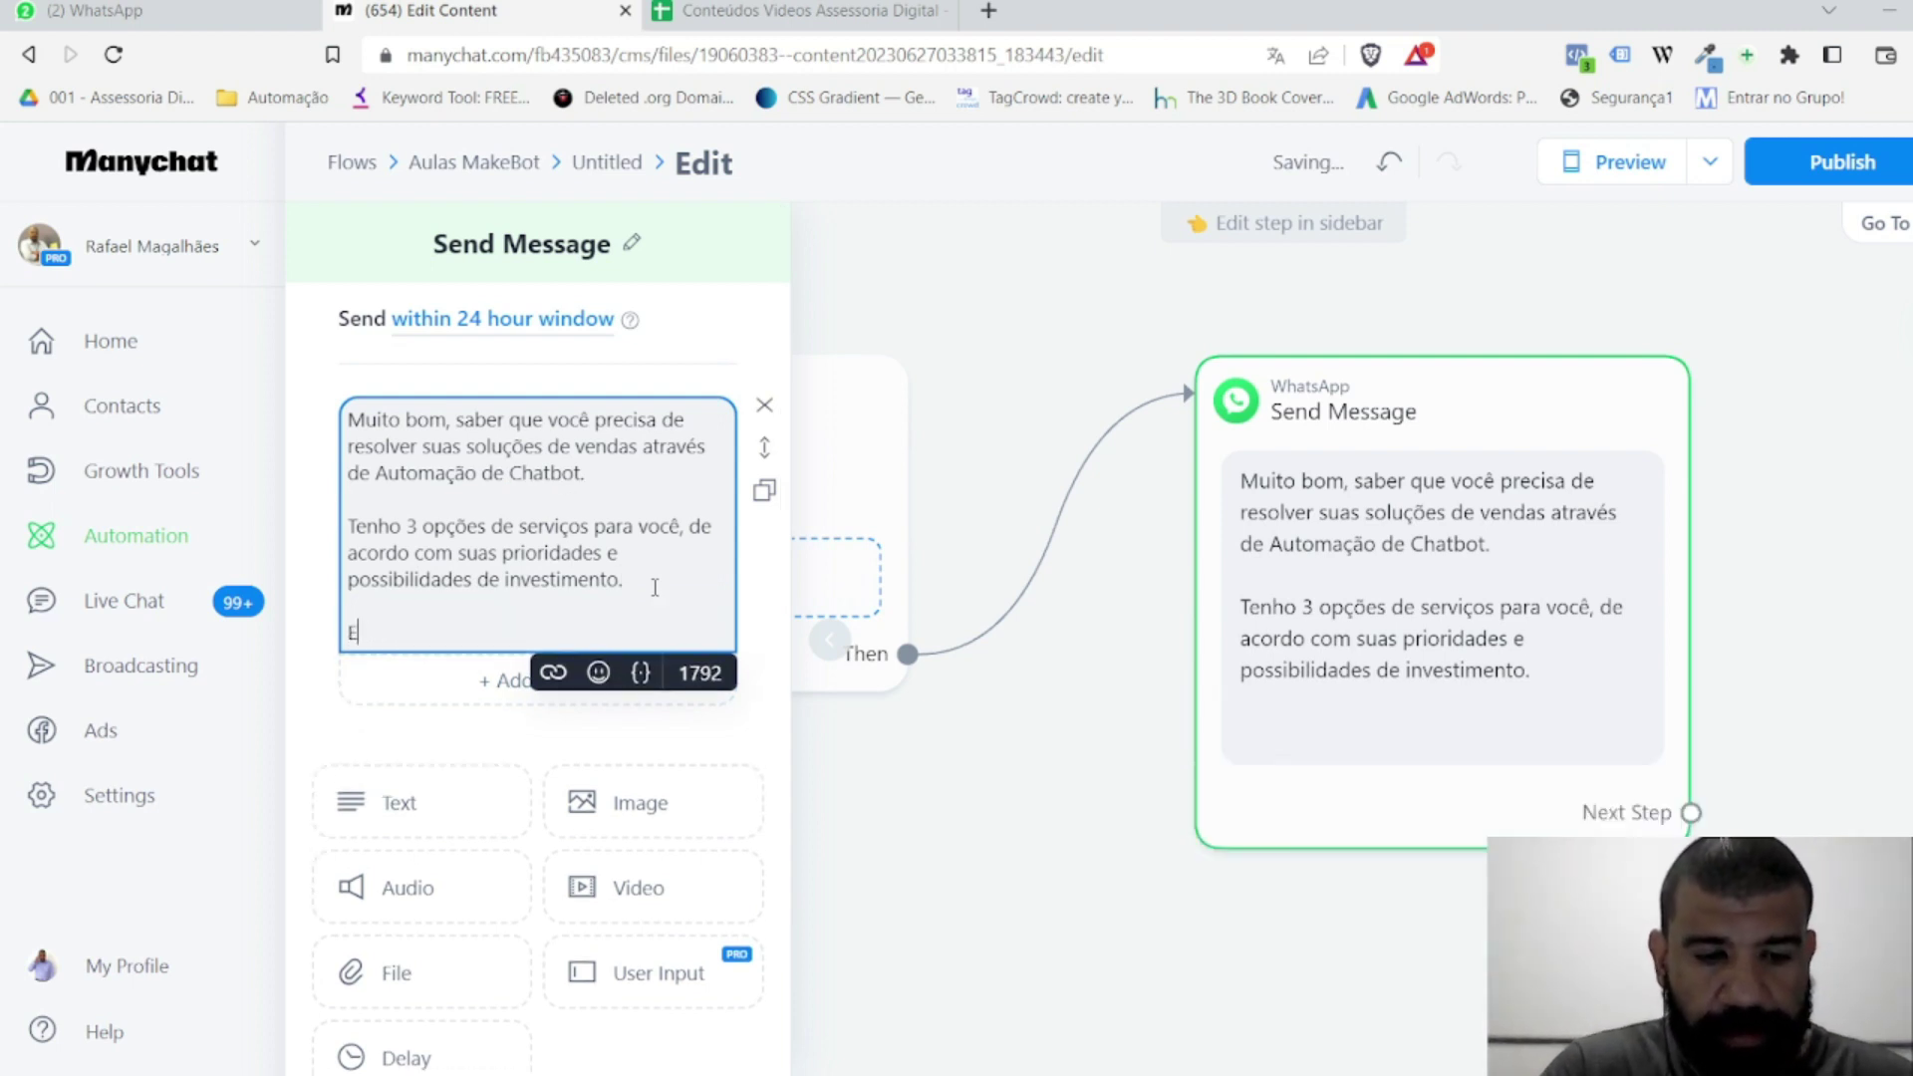
pyautogui.write('uma opção ')
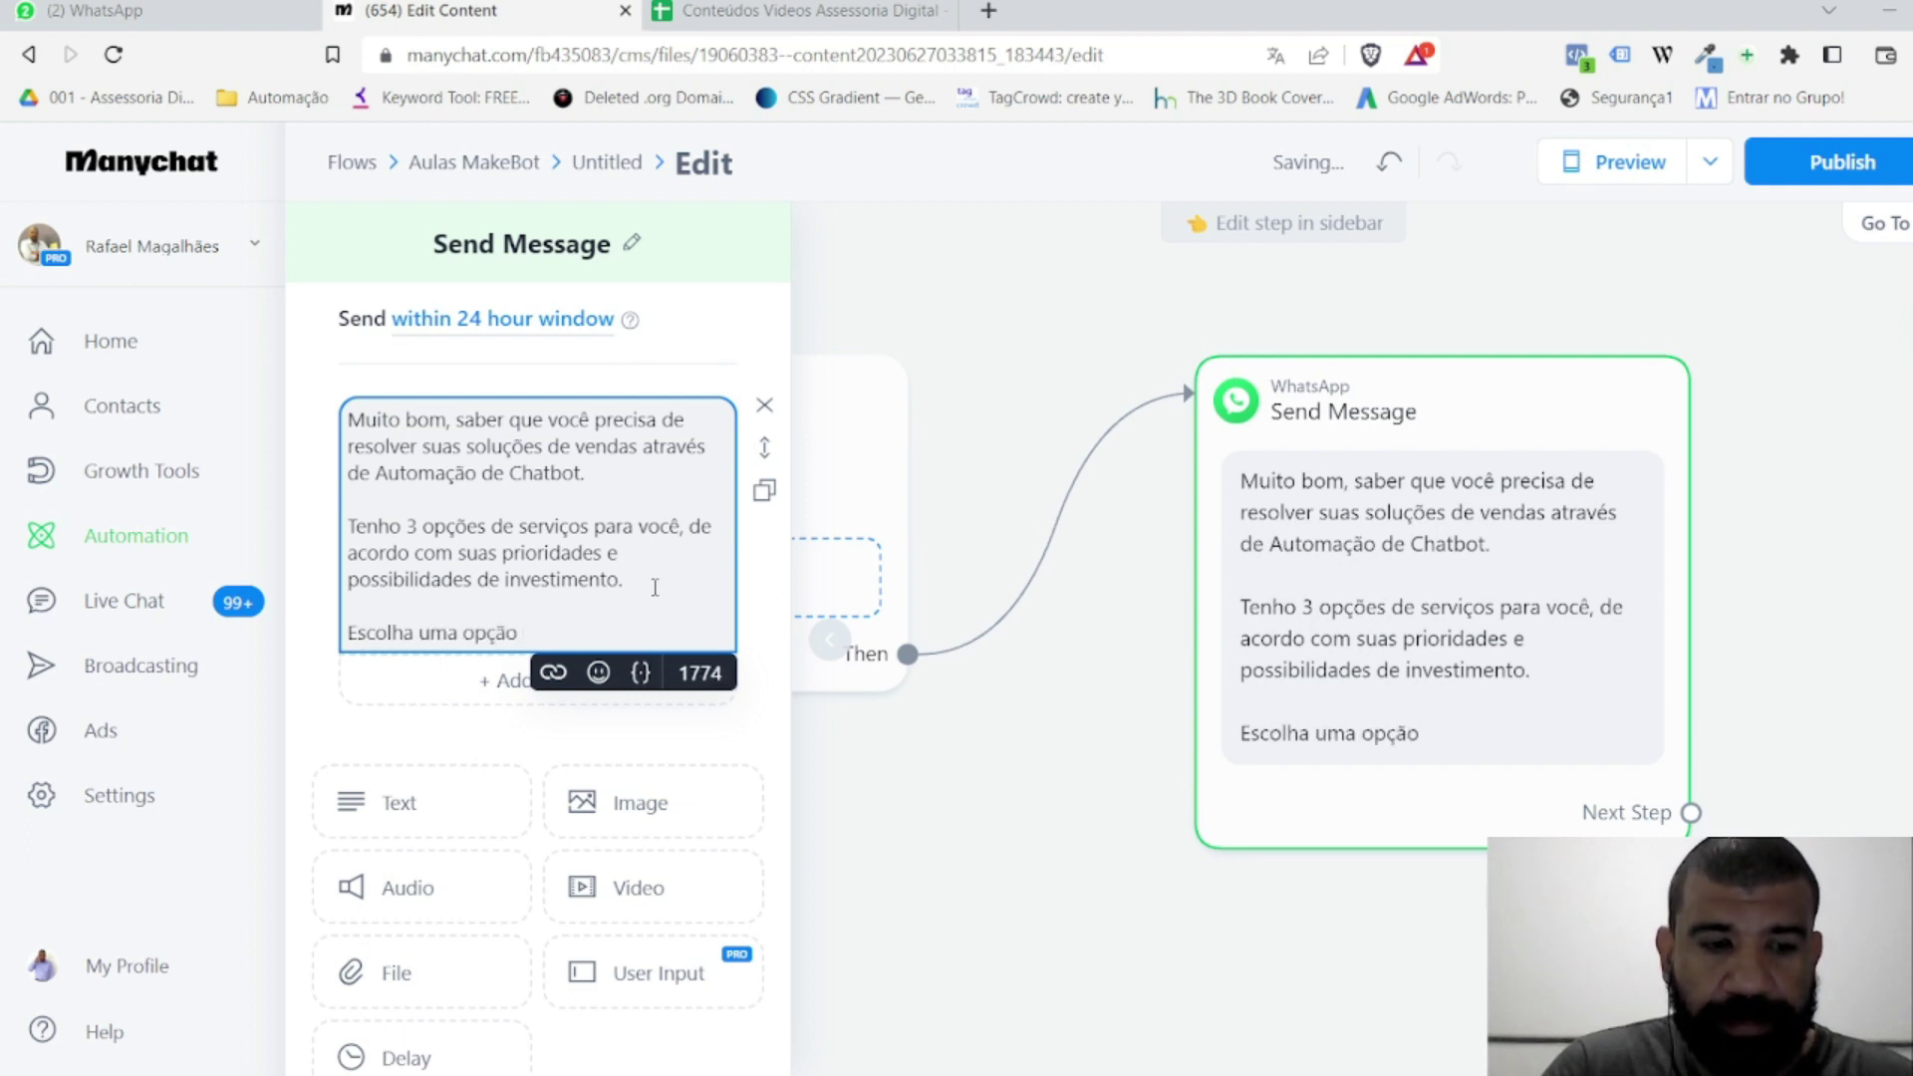
pyautogui.write('abaixo:')
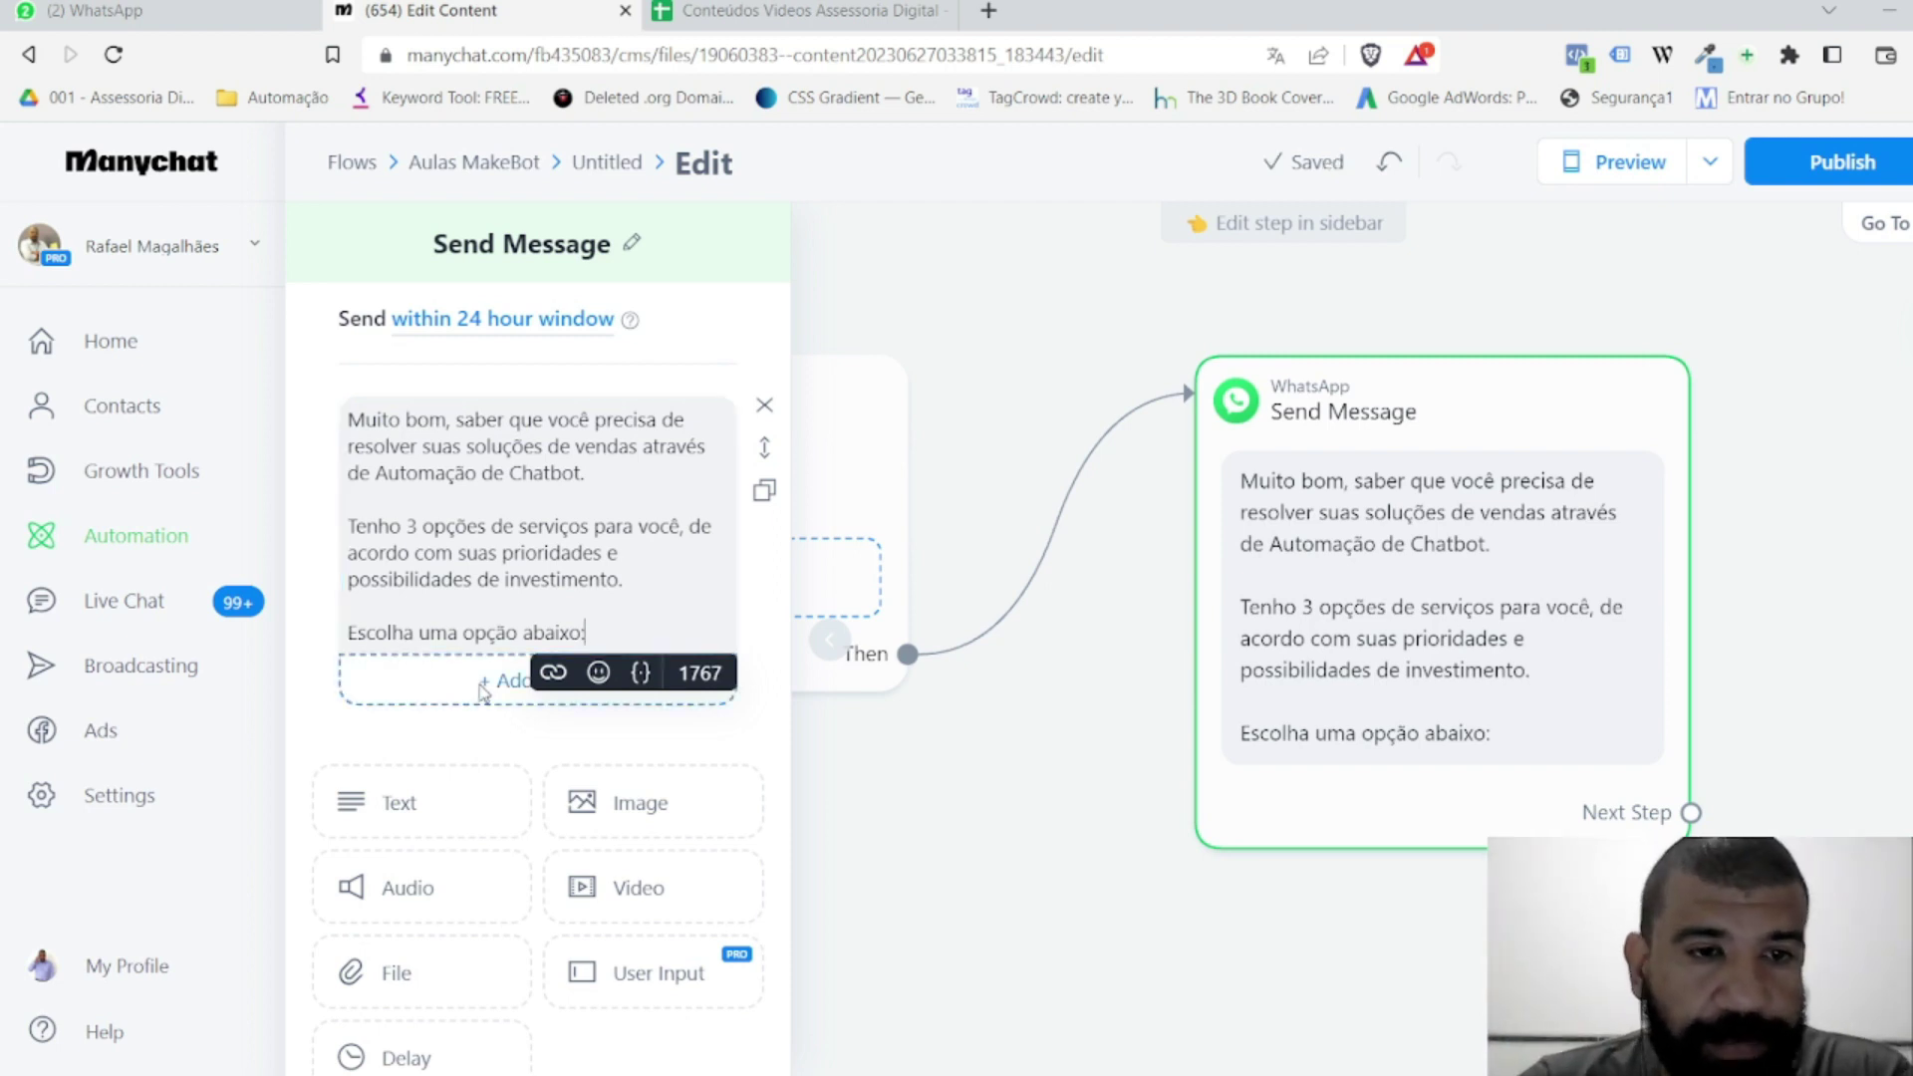
# Step: Add two buttons below the message text, titled CONSULTORIA and FAÇO PARA VOCÊ
pyautogui.click(484, 685)
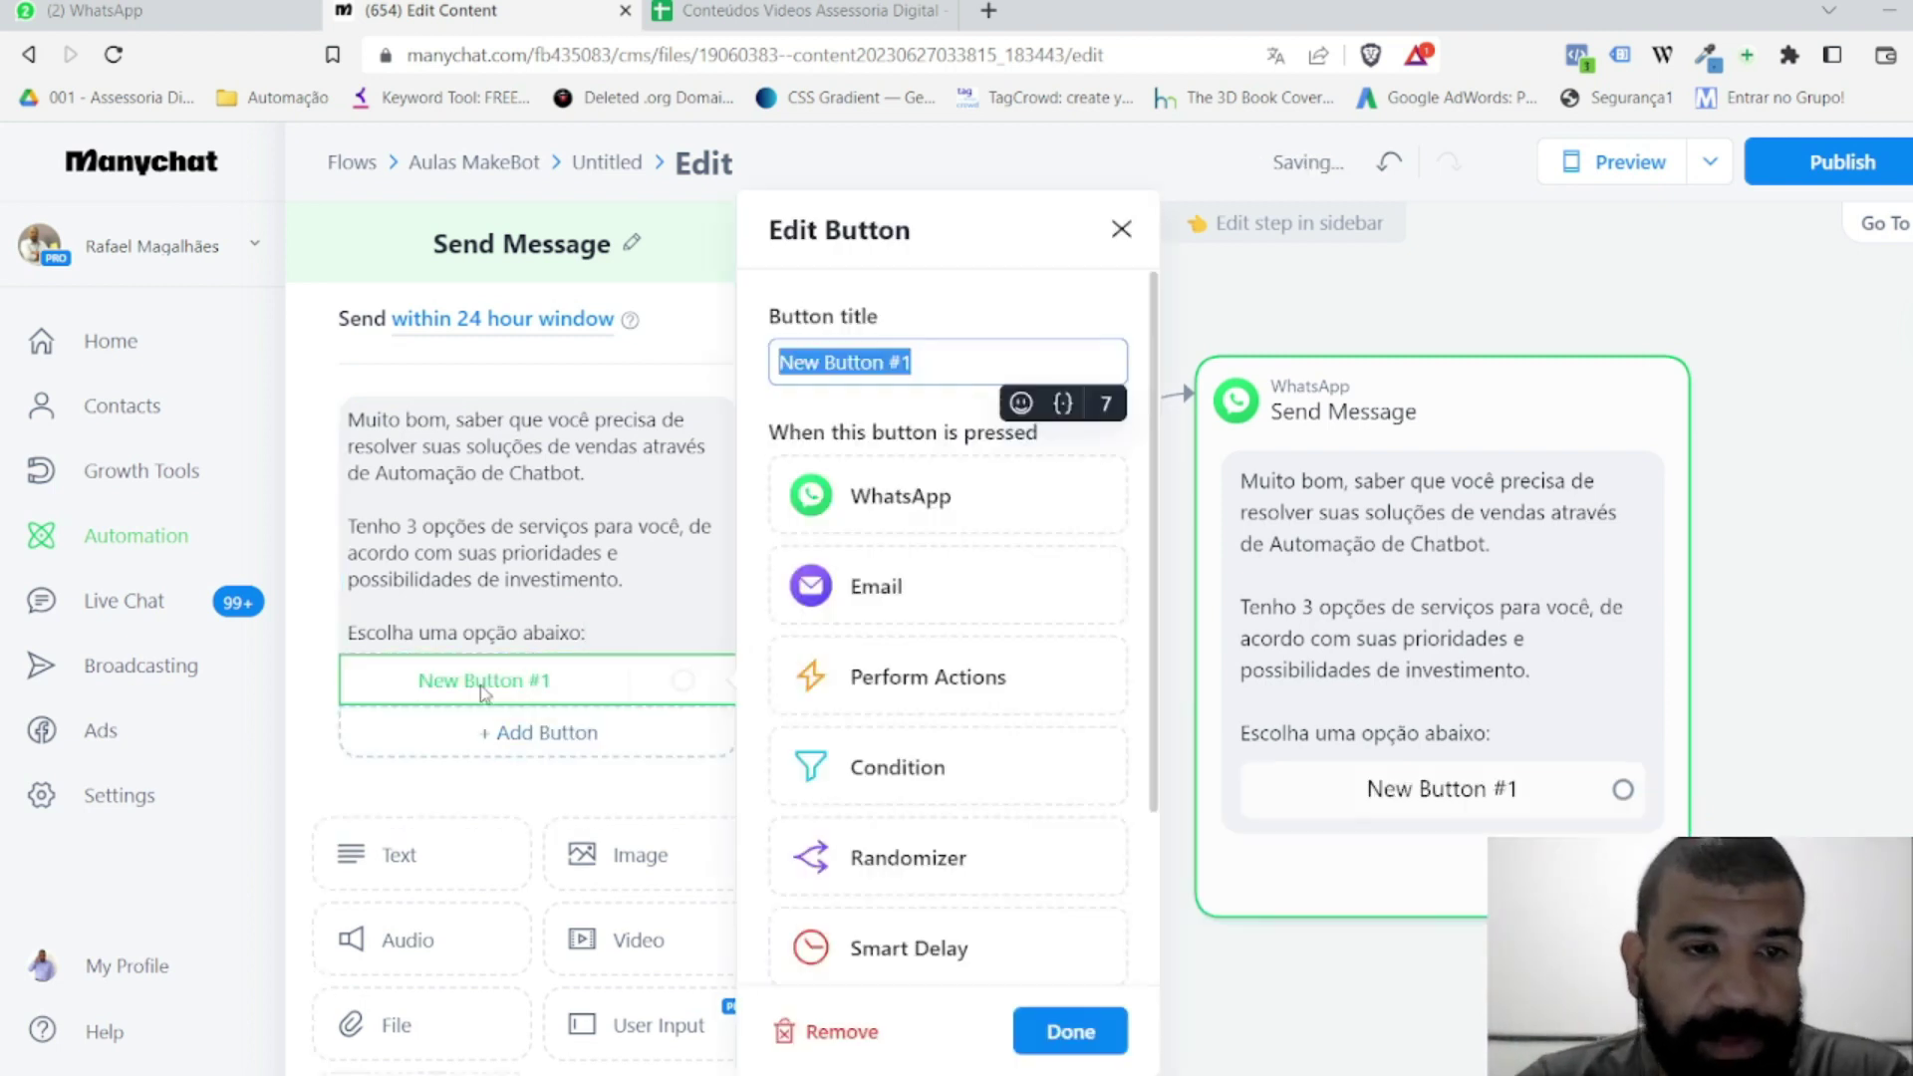
pyautogui.write('CONSULTORIA')
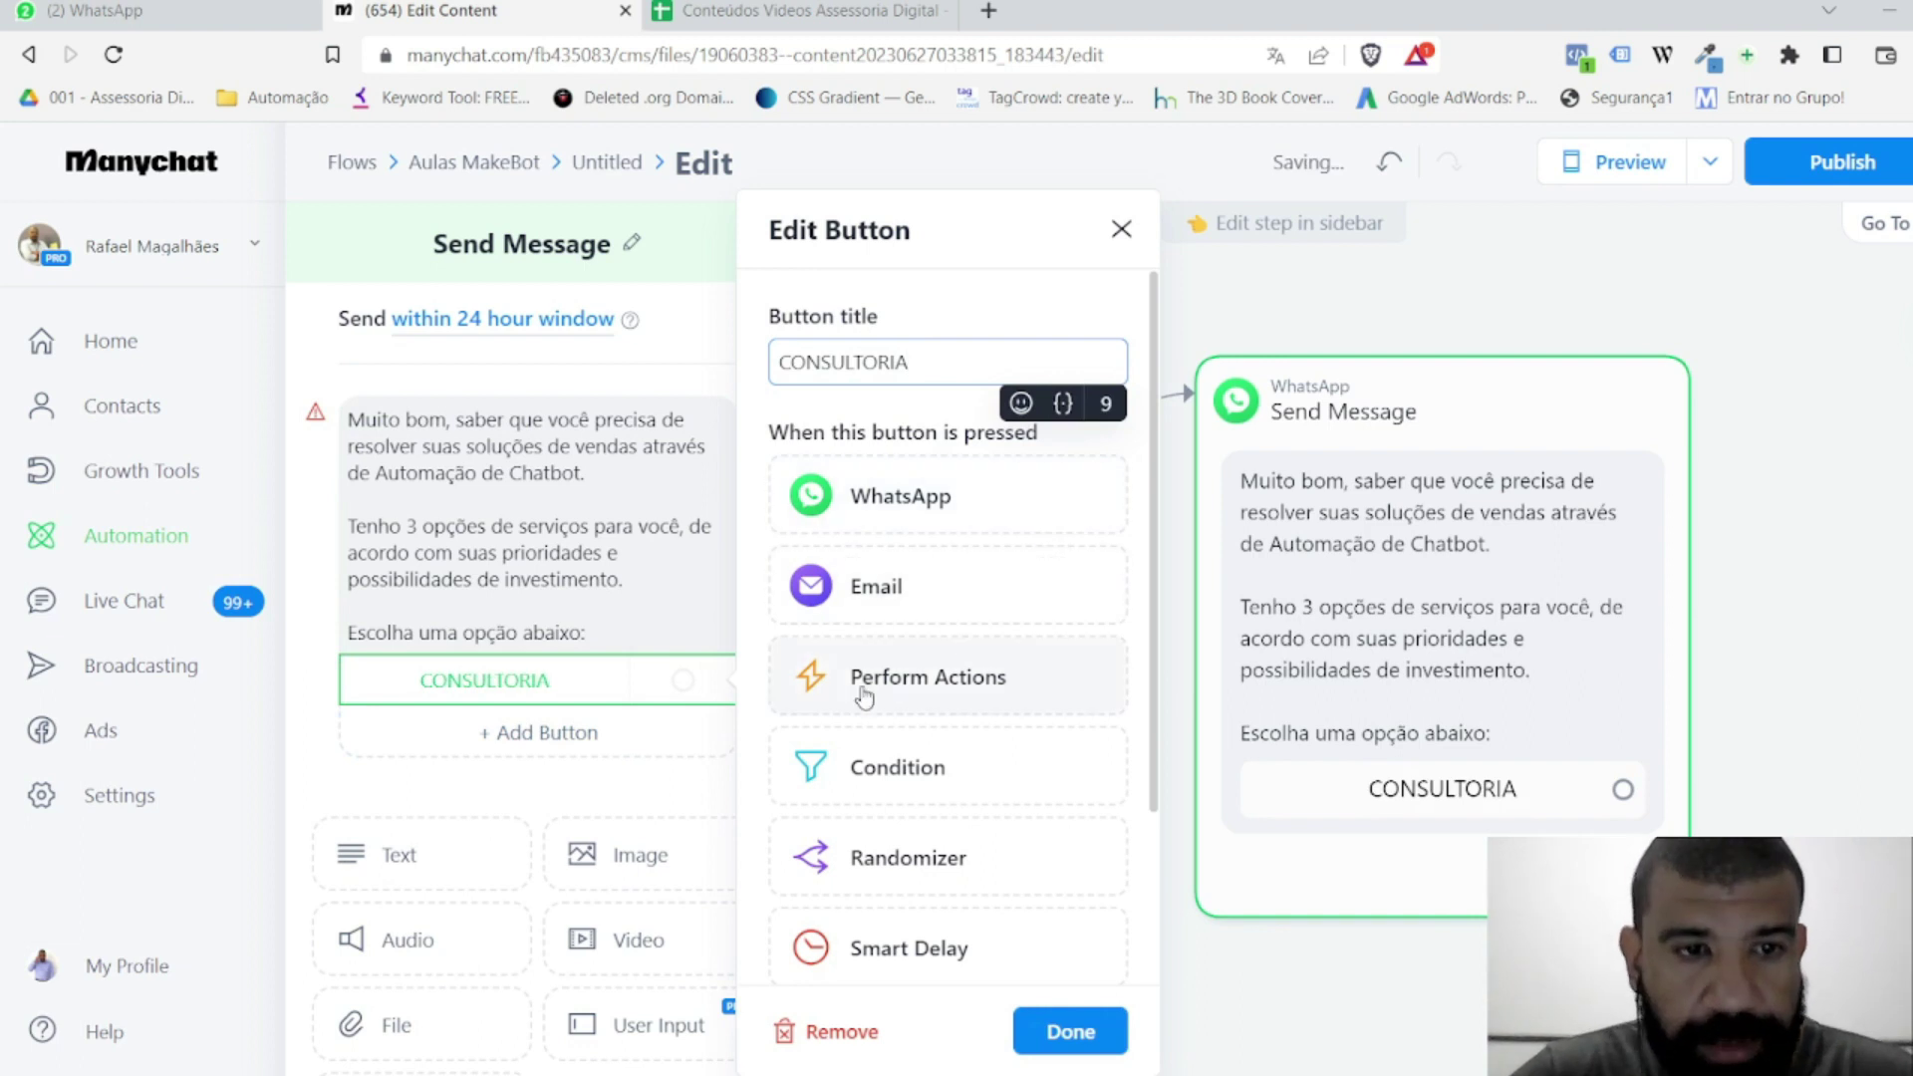
pyautogui.click(566, 735)
pyautogui.click(568, 734)
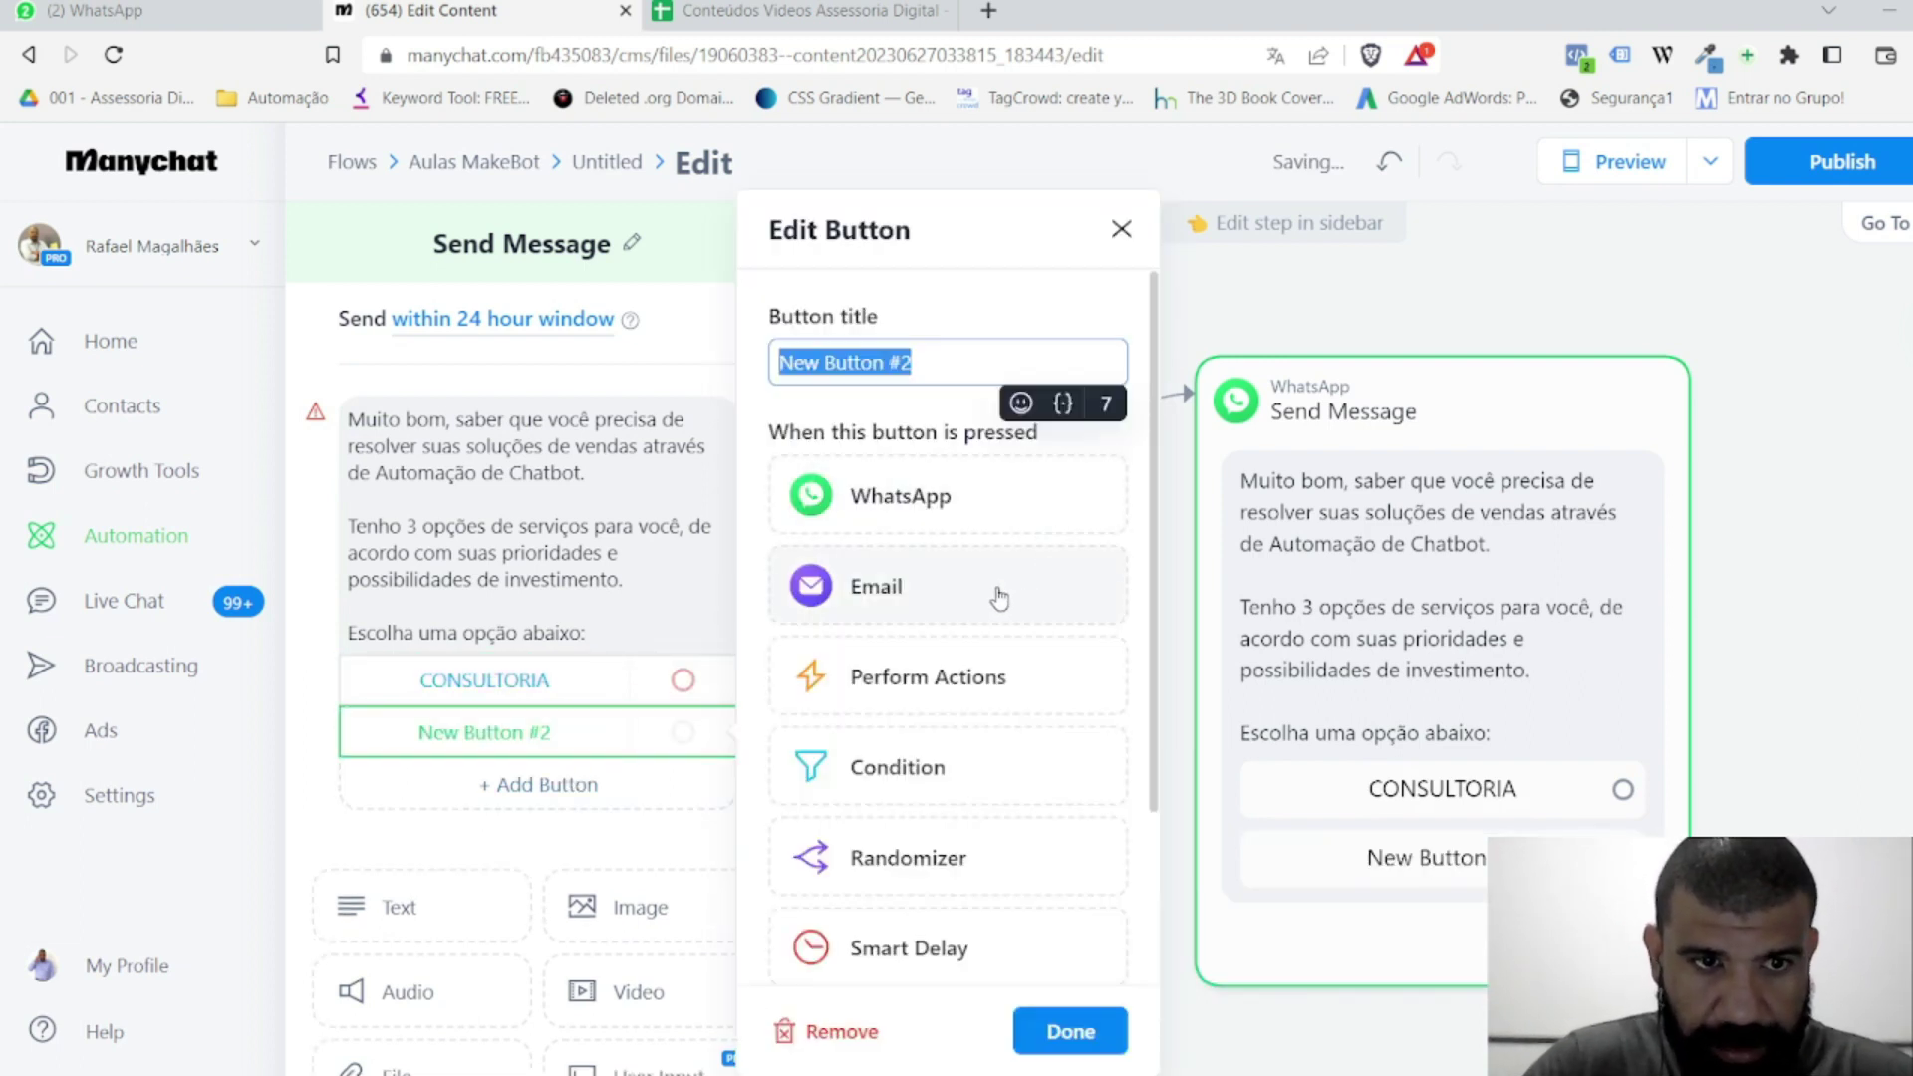
pyautogui.write('FAÇO PARA')
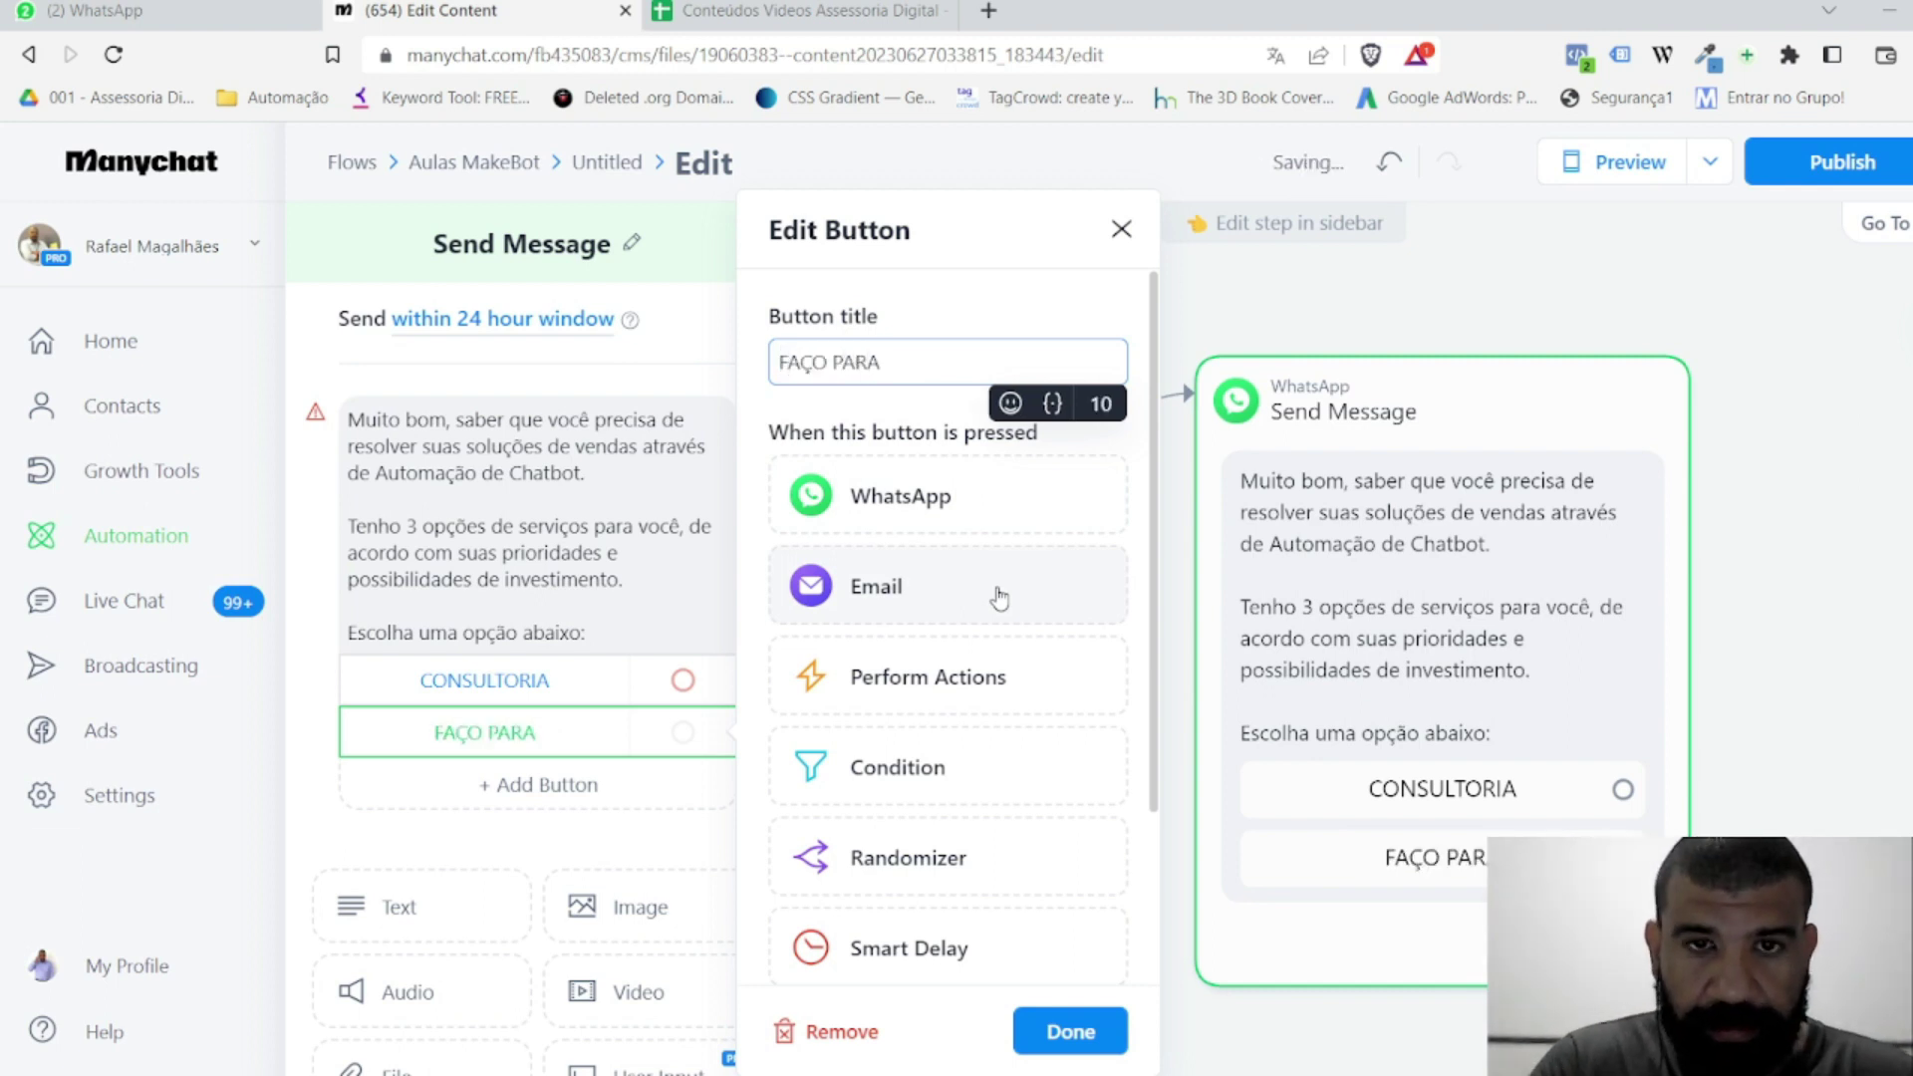
pyautogui.write(' VOCÊ')
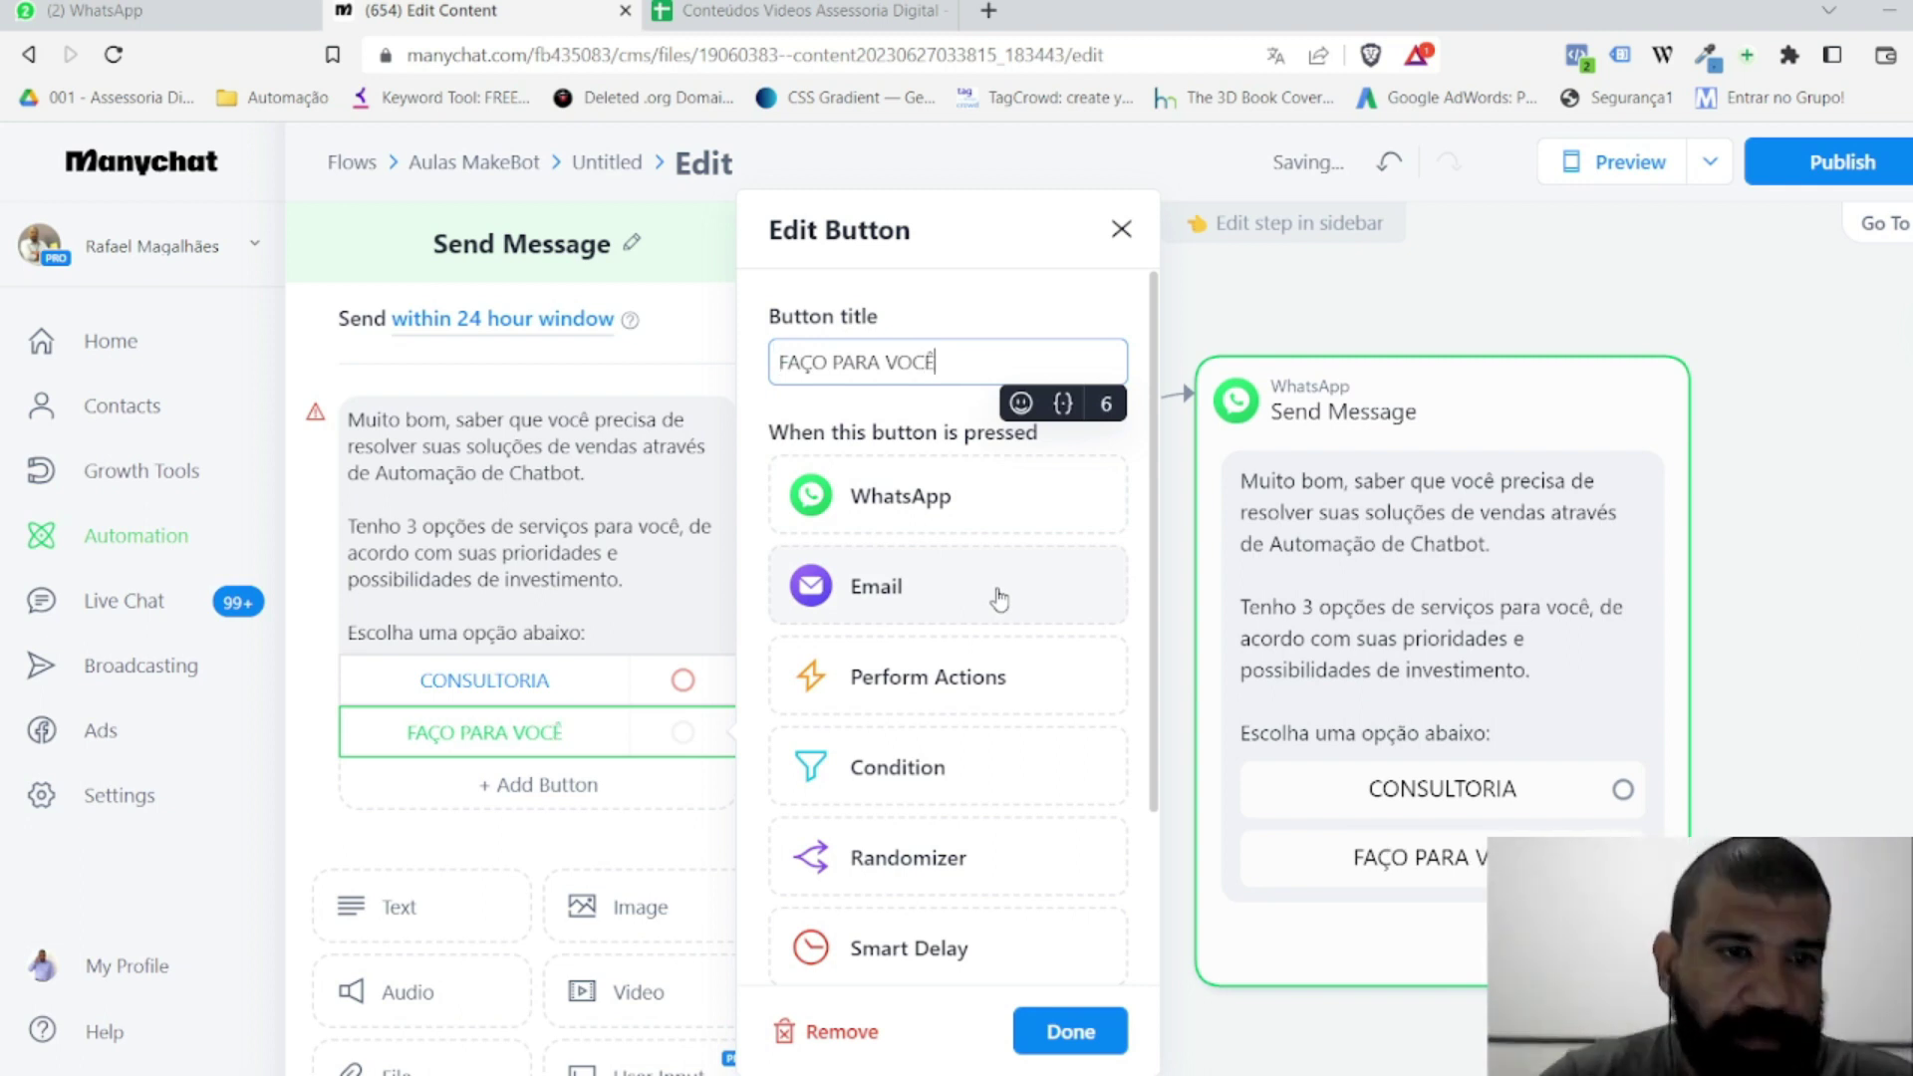
pyautogui.click(572, 814)
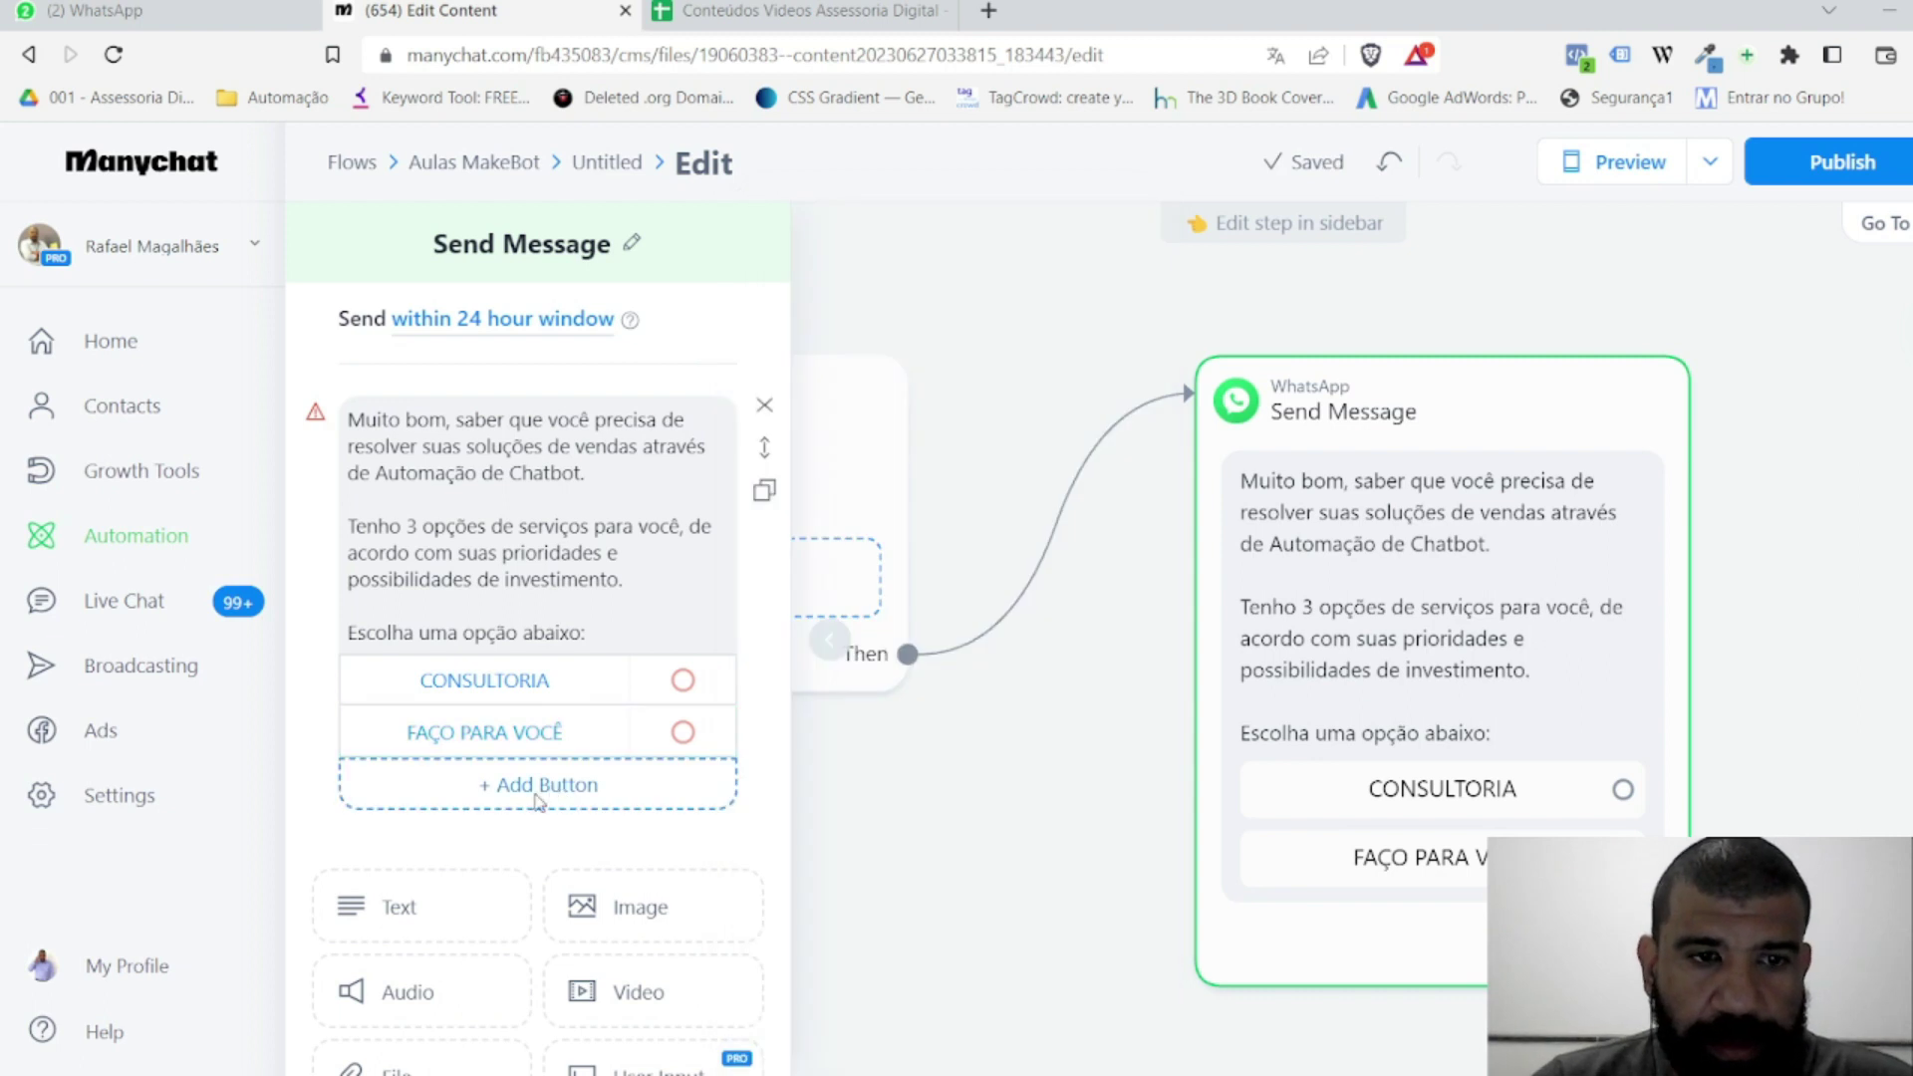
# Step: Add a third button titled MENTORIA and reposition the message block on the canvas
pyautogui.click(538, 787)
pyautogui.write('MENTORIA')
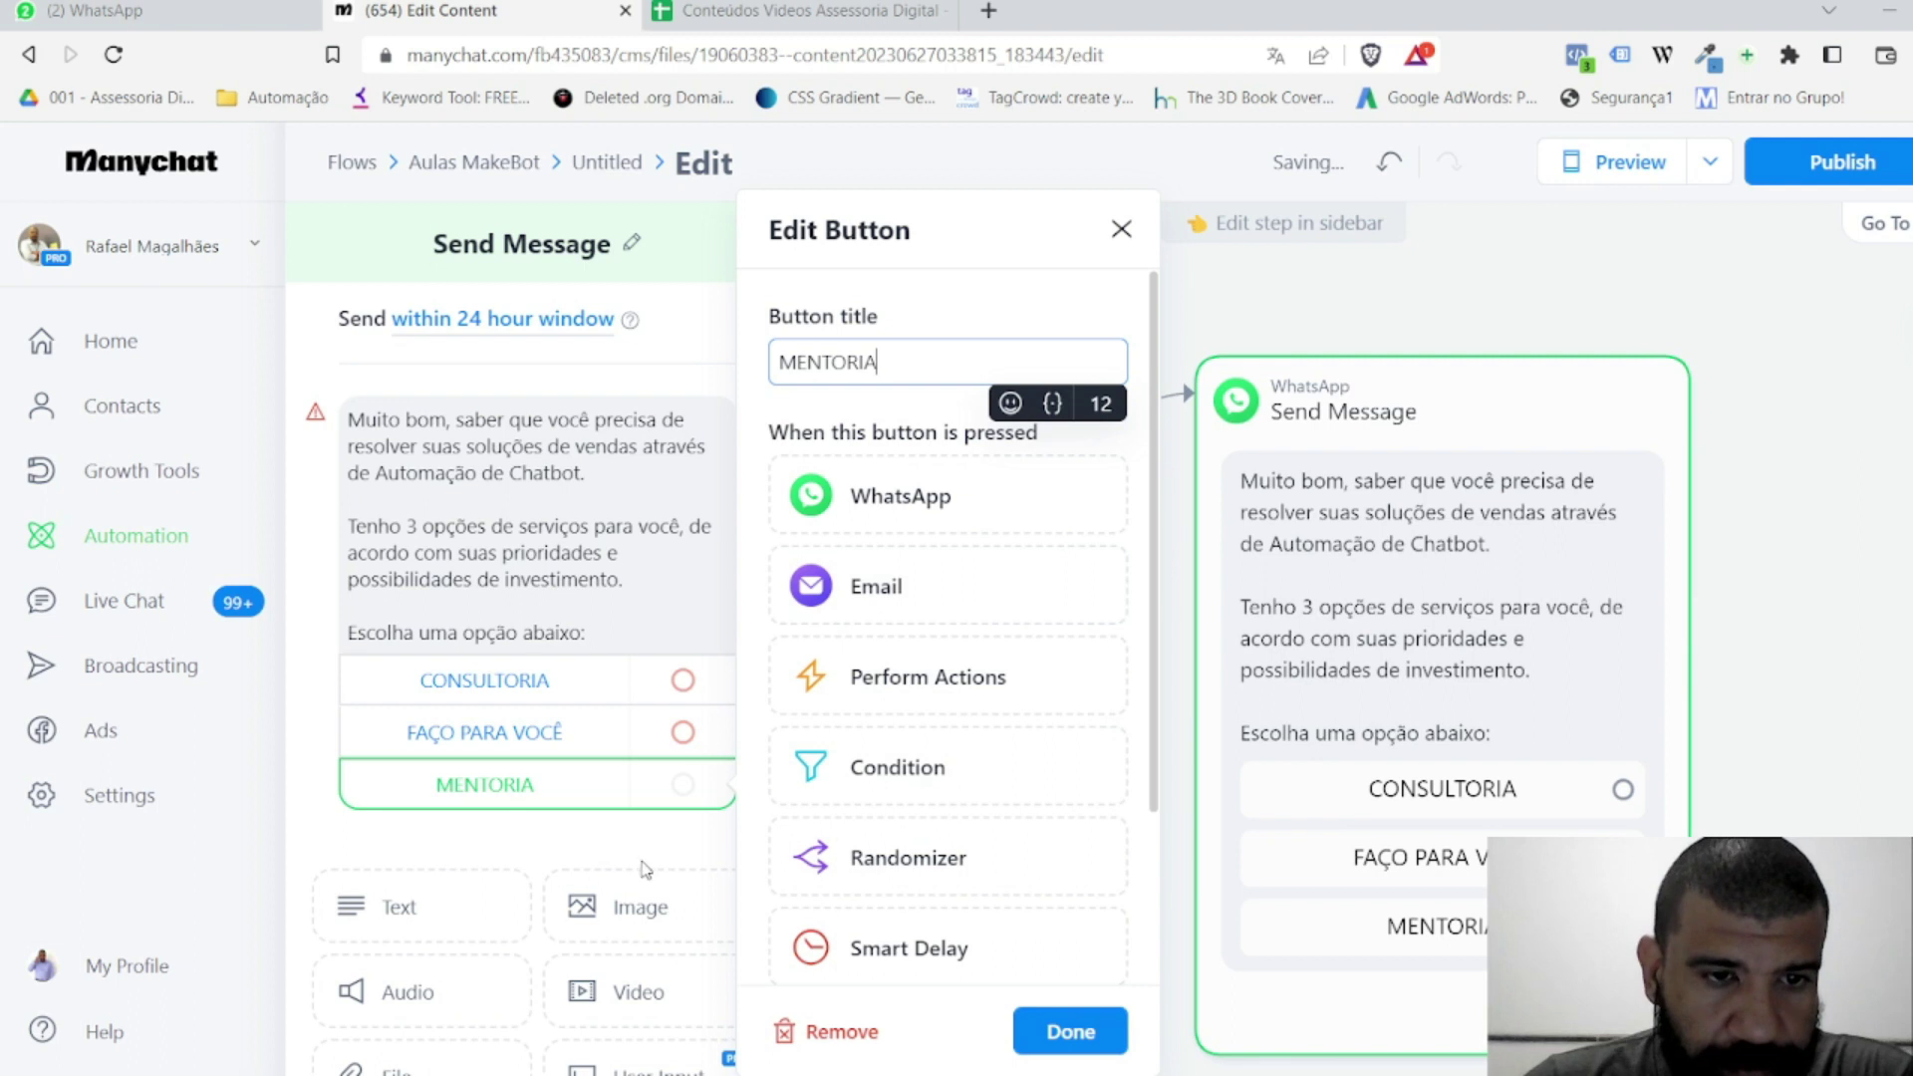
pyautogui.click(611, 843)
pyautogui.moveTo(1488, 396); pyautogui.dragTo(1412, 331)
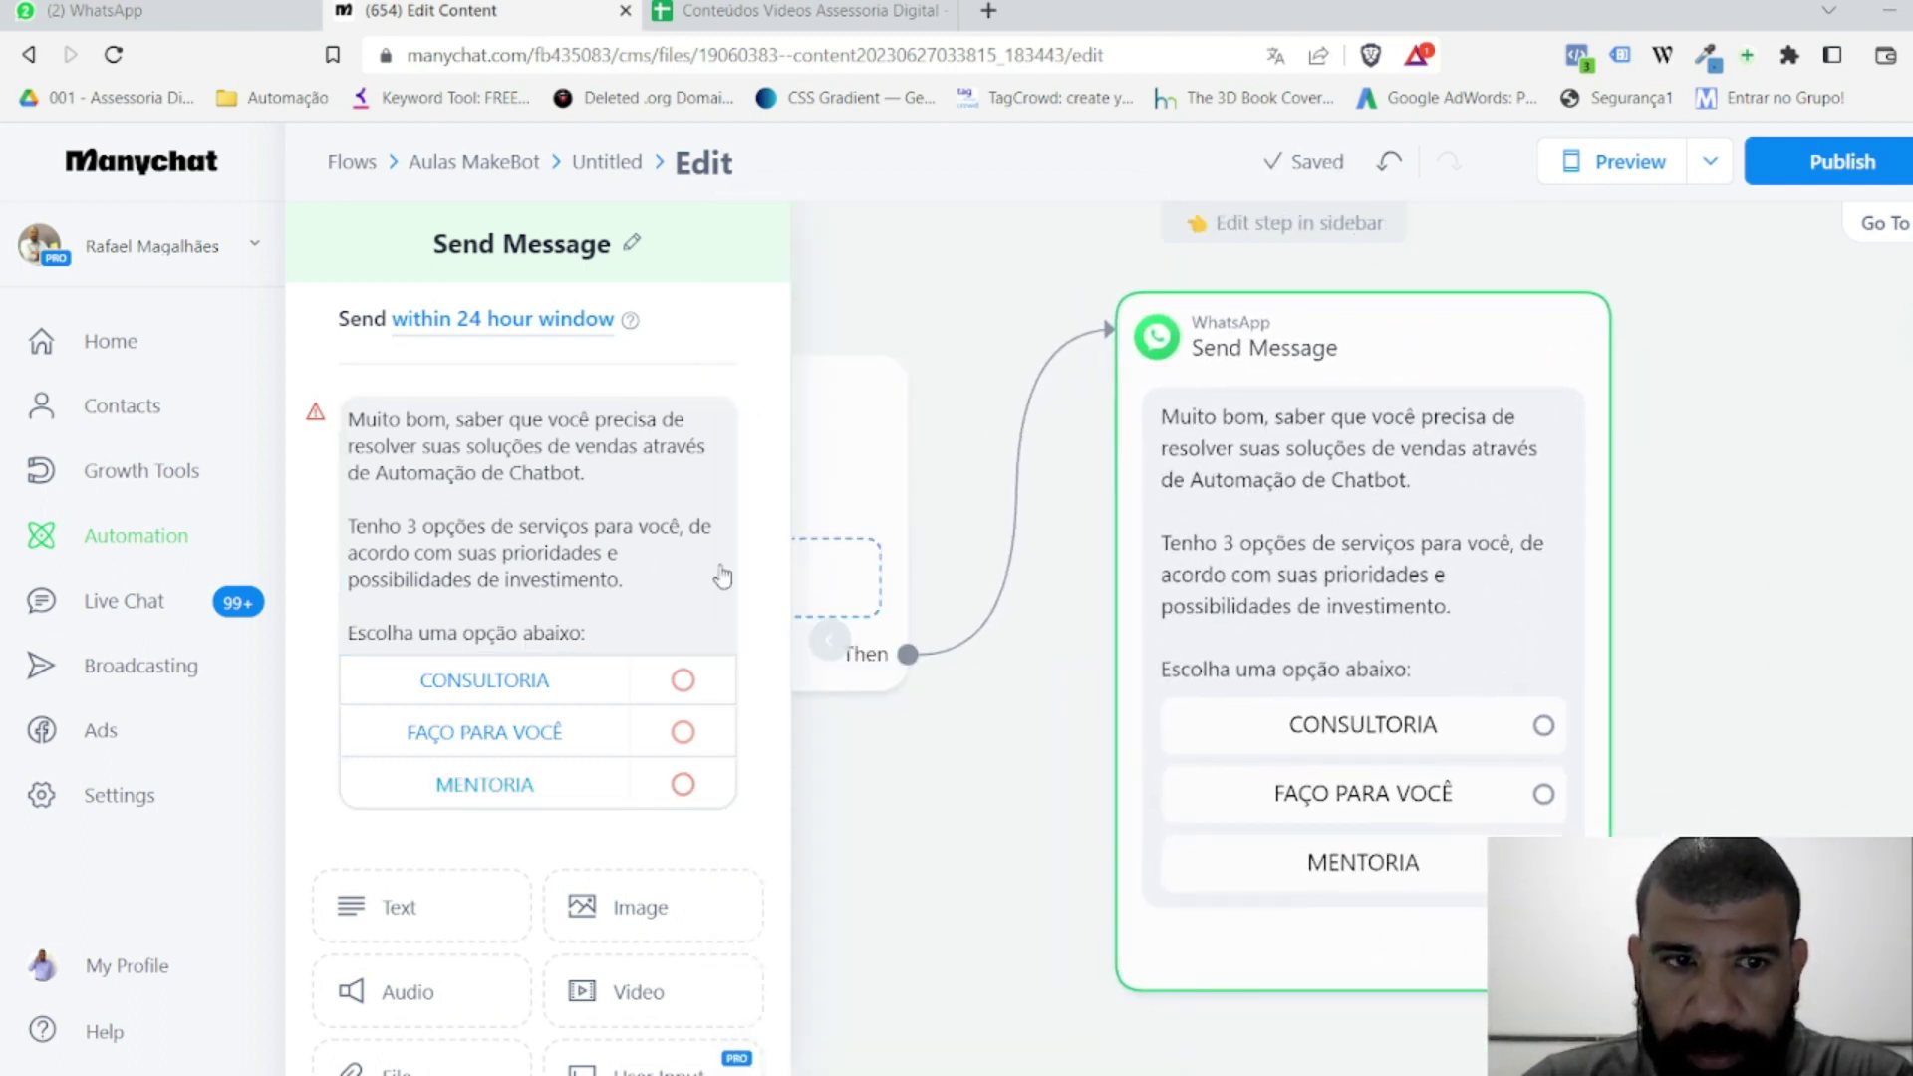
# Step: Replace the spreadsheet browser tab with a new one and load the page assessoriadigital.com.br/consultoria/
pyautogui.click(560, 682)
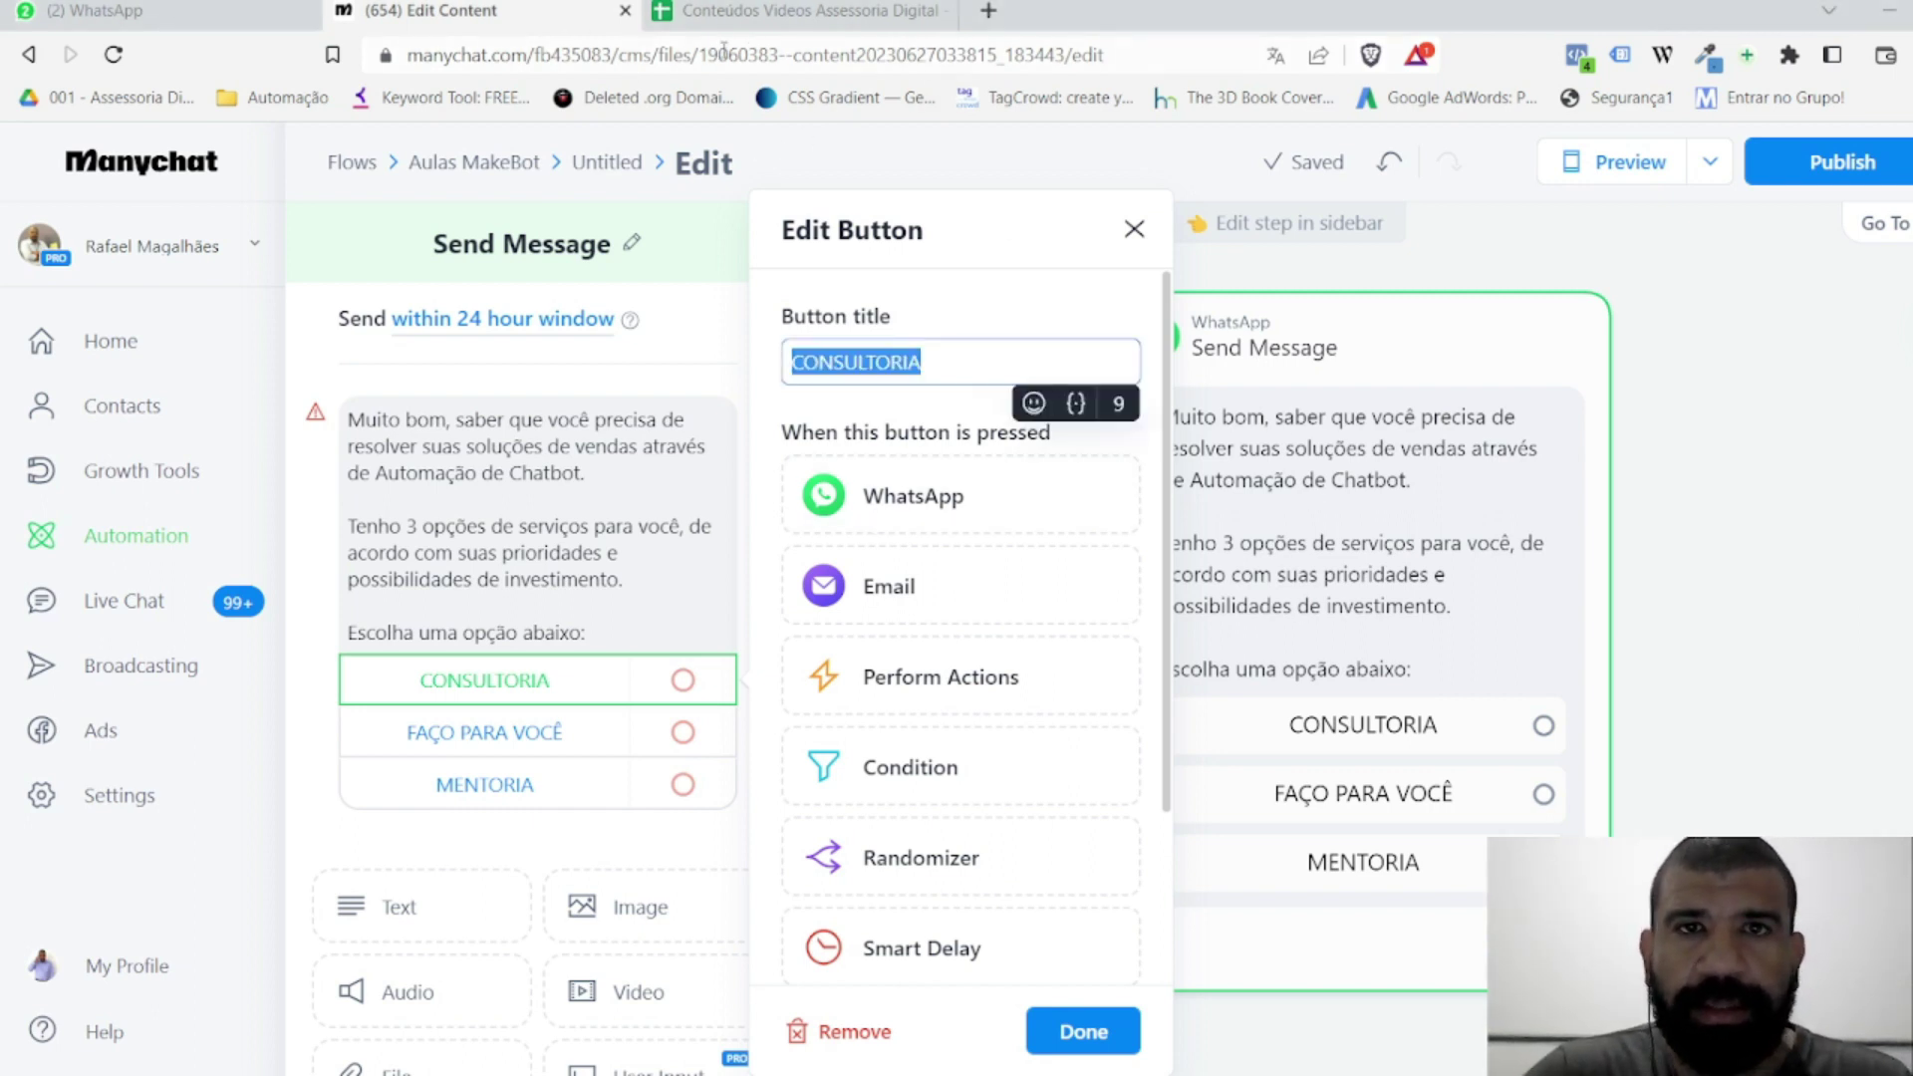
pyautogui.click(944, 12)
pyautogui.click(671, 11)
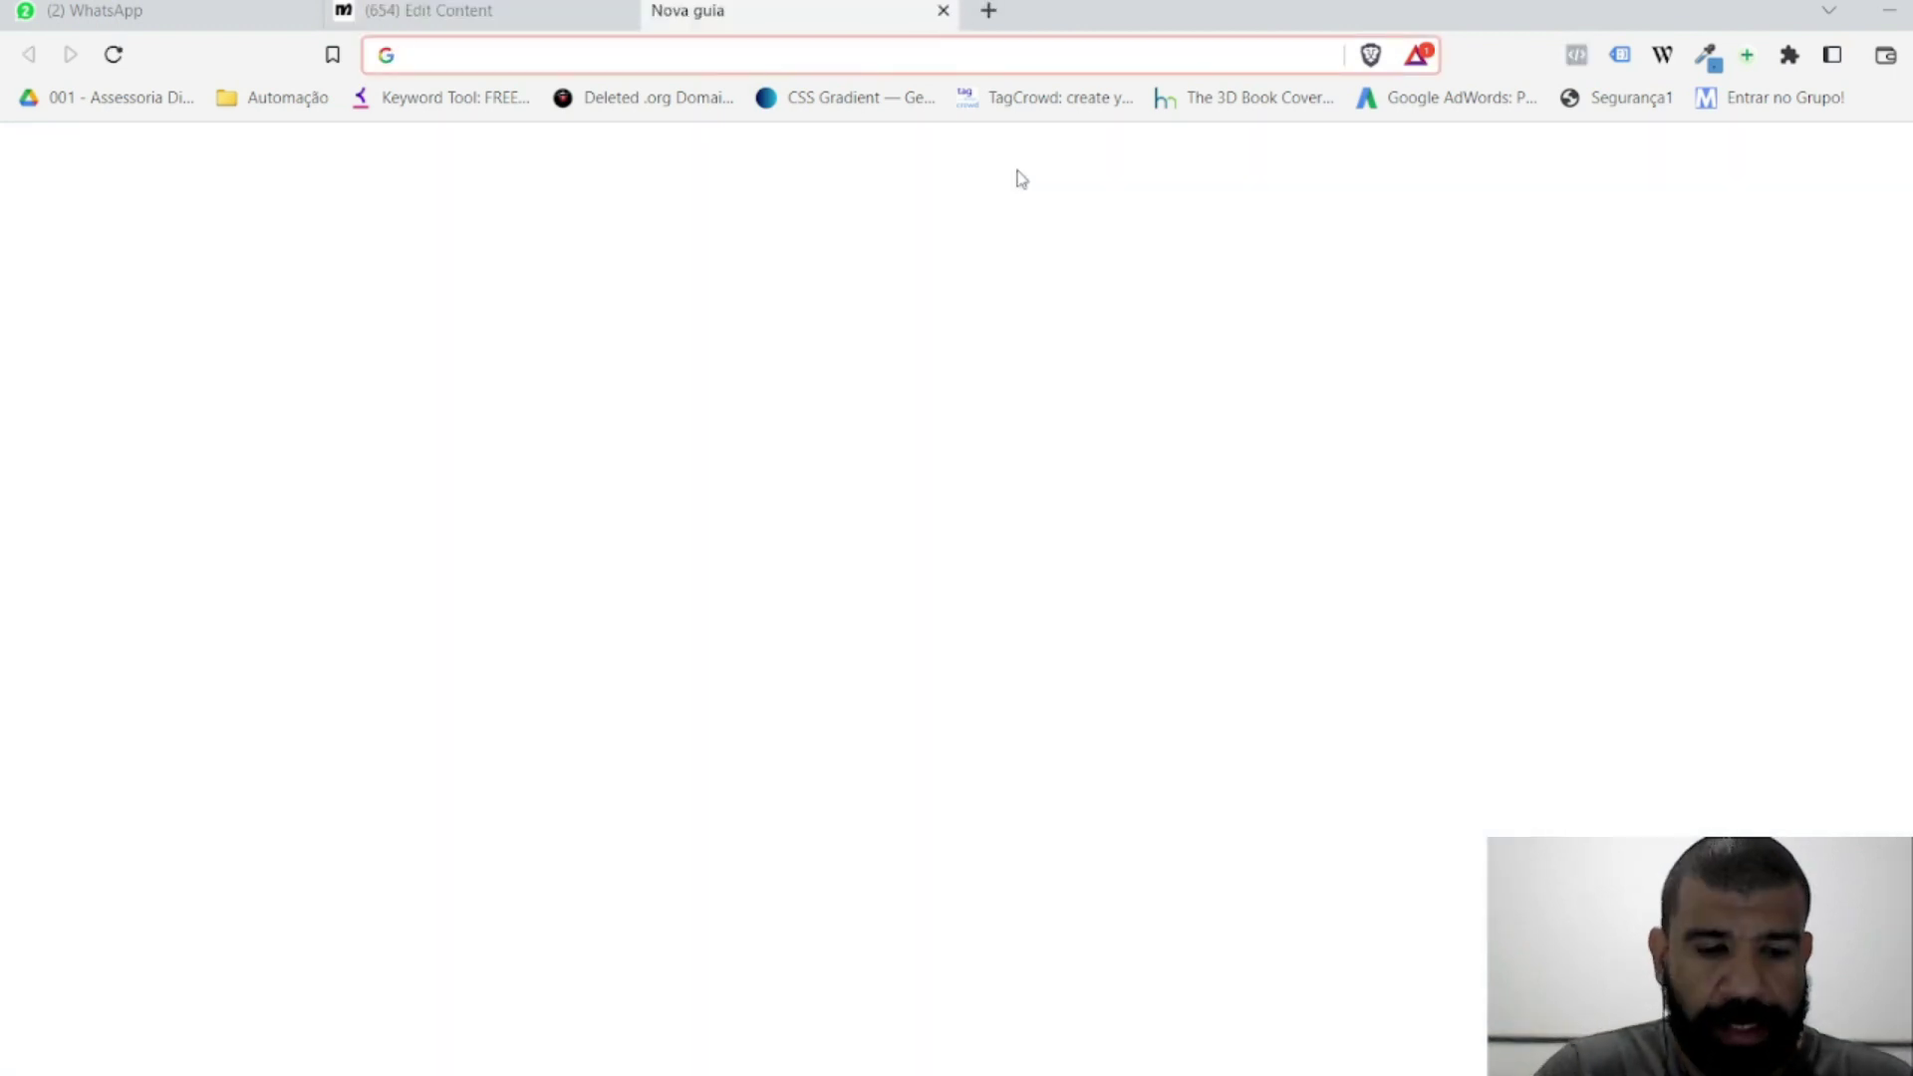
pyautogui.write('asses')
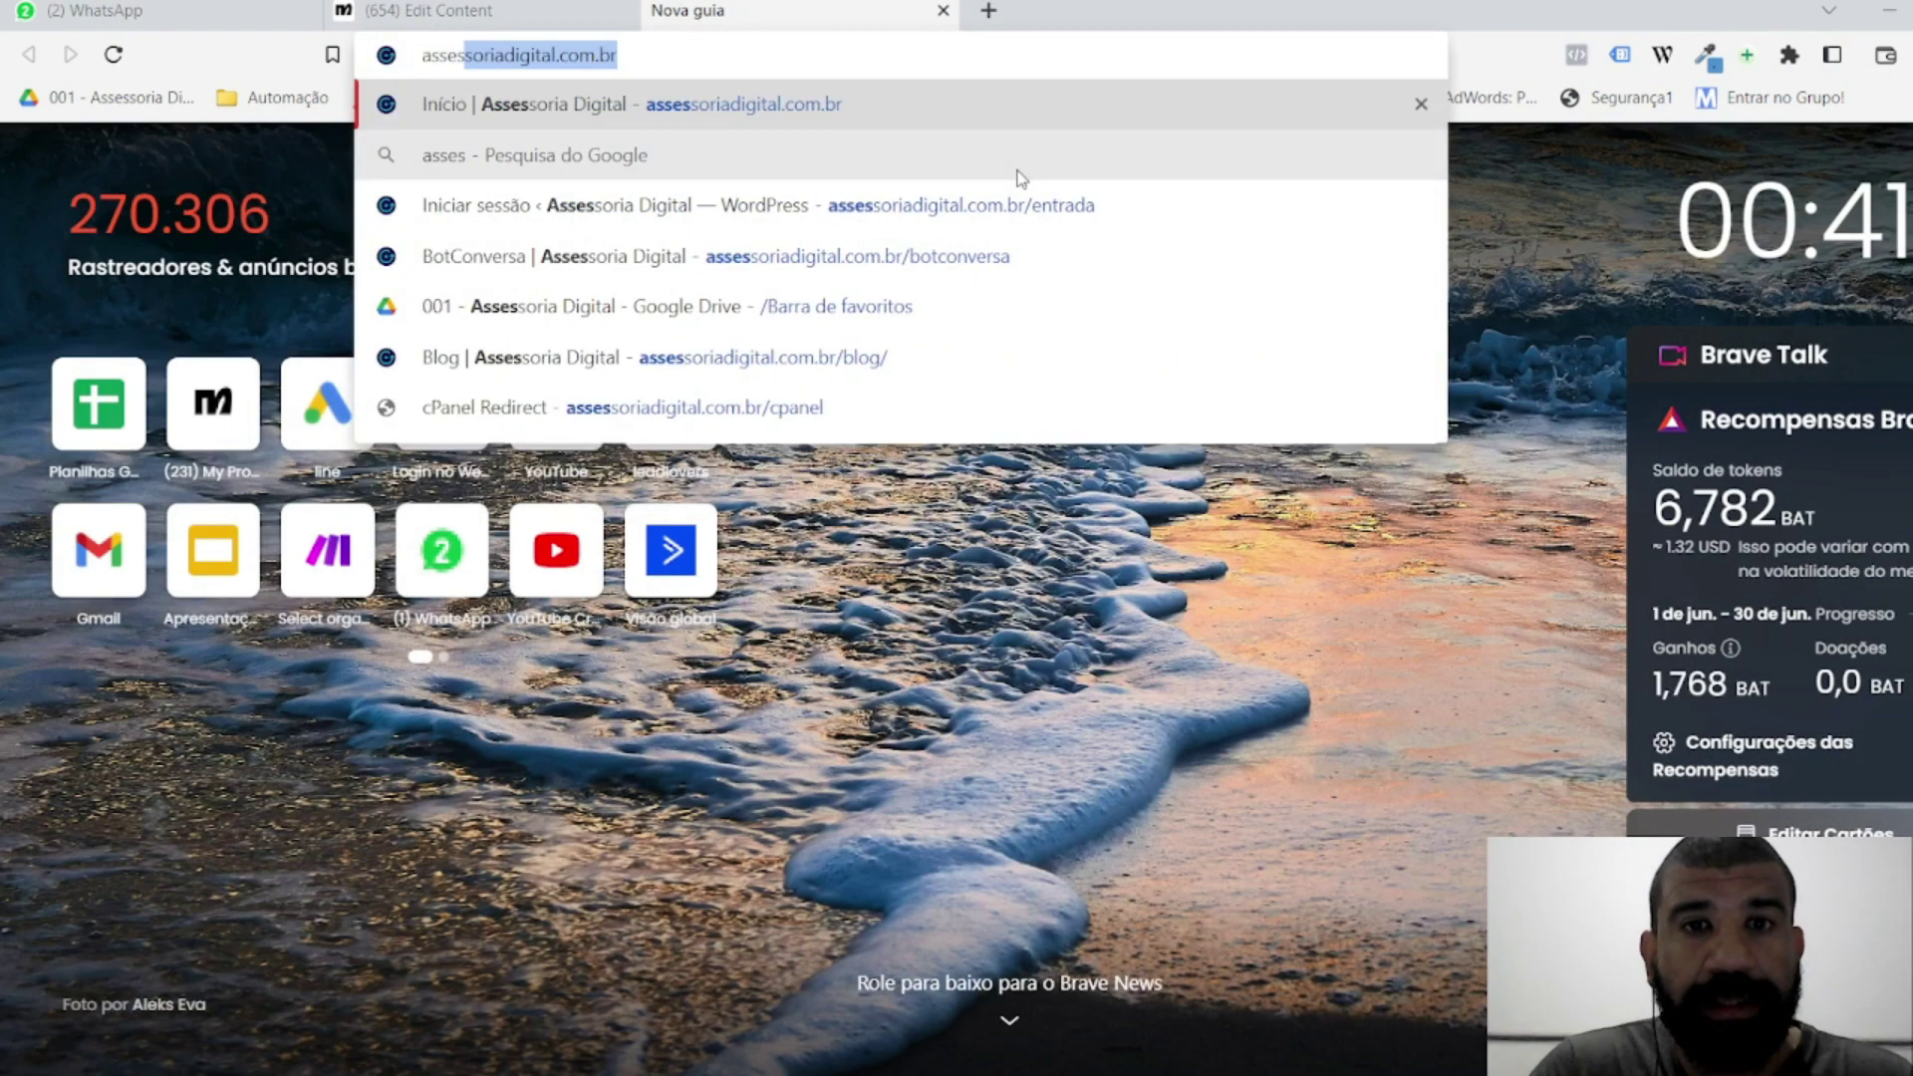
pyautogui.press('Right')
pyautogui.write('/con')
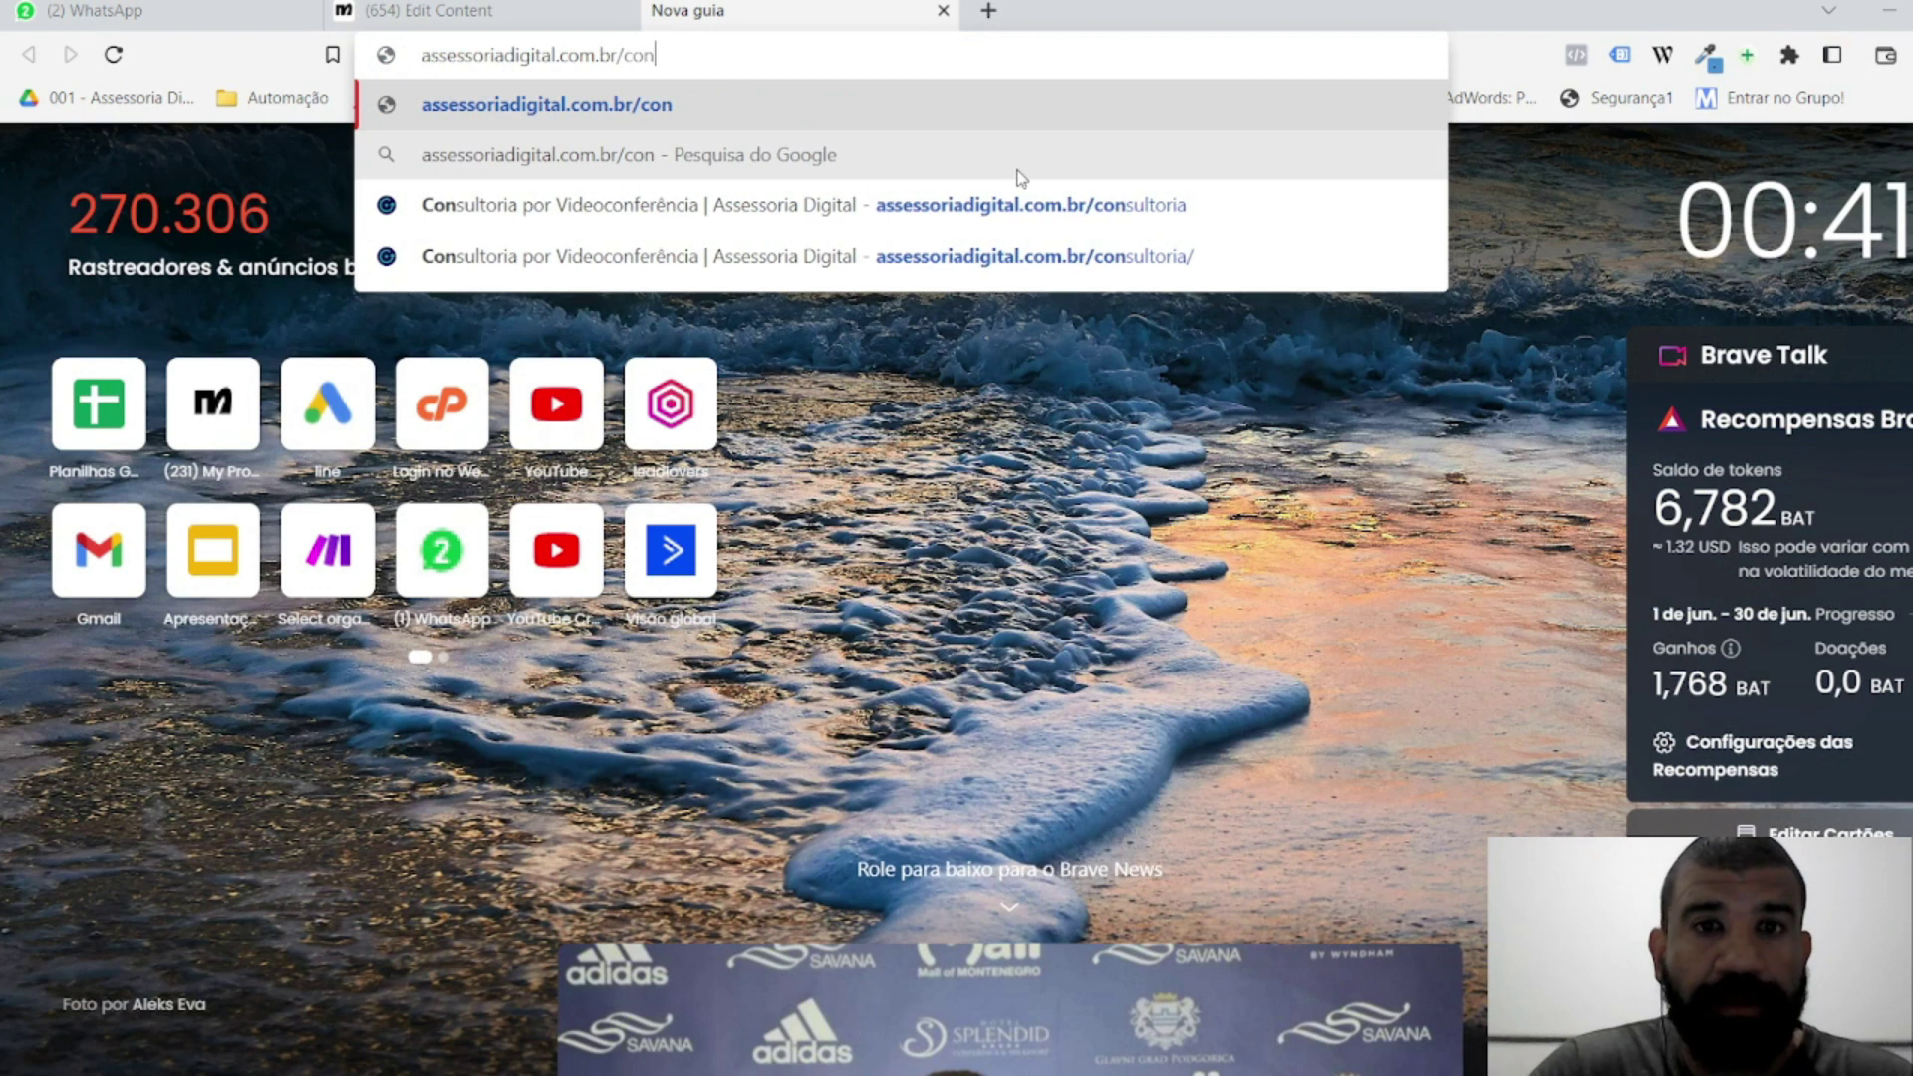
pyautogui.press('Down')
pyautogui.press('Down')
pyautogui.press('Return')
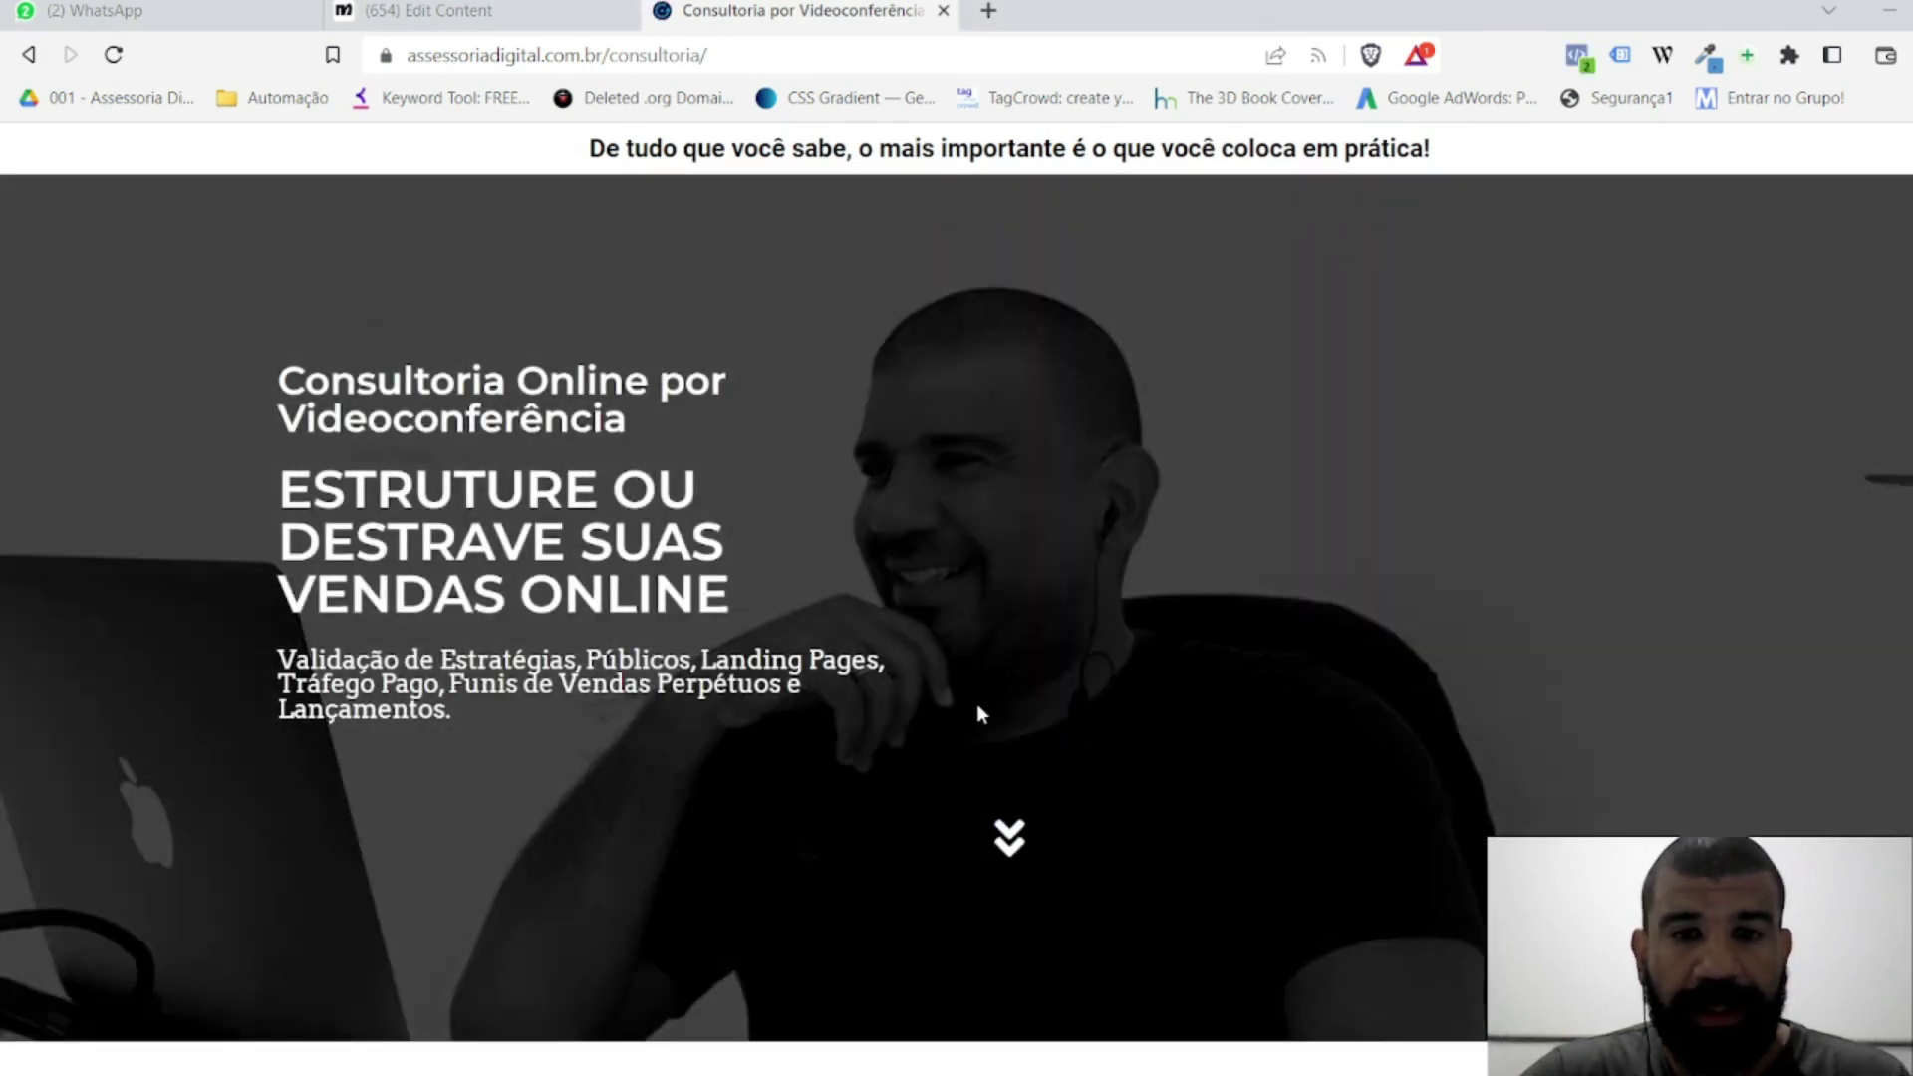
# Step: Skim the consultation landing page and select its full web address
pyautogui.scroll(-20, 978, 705)
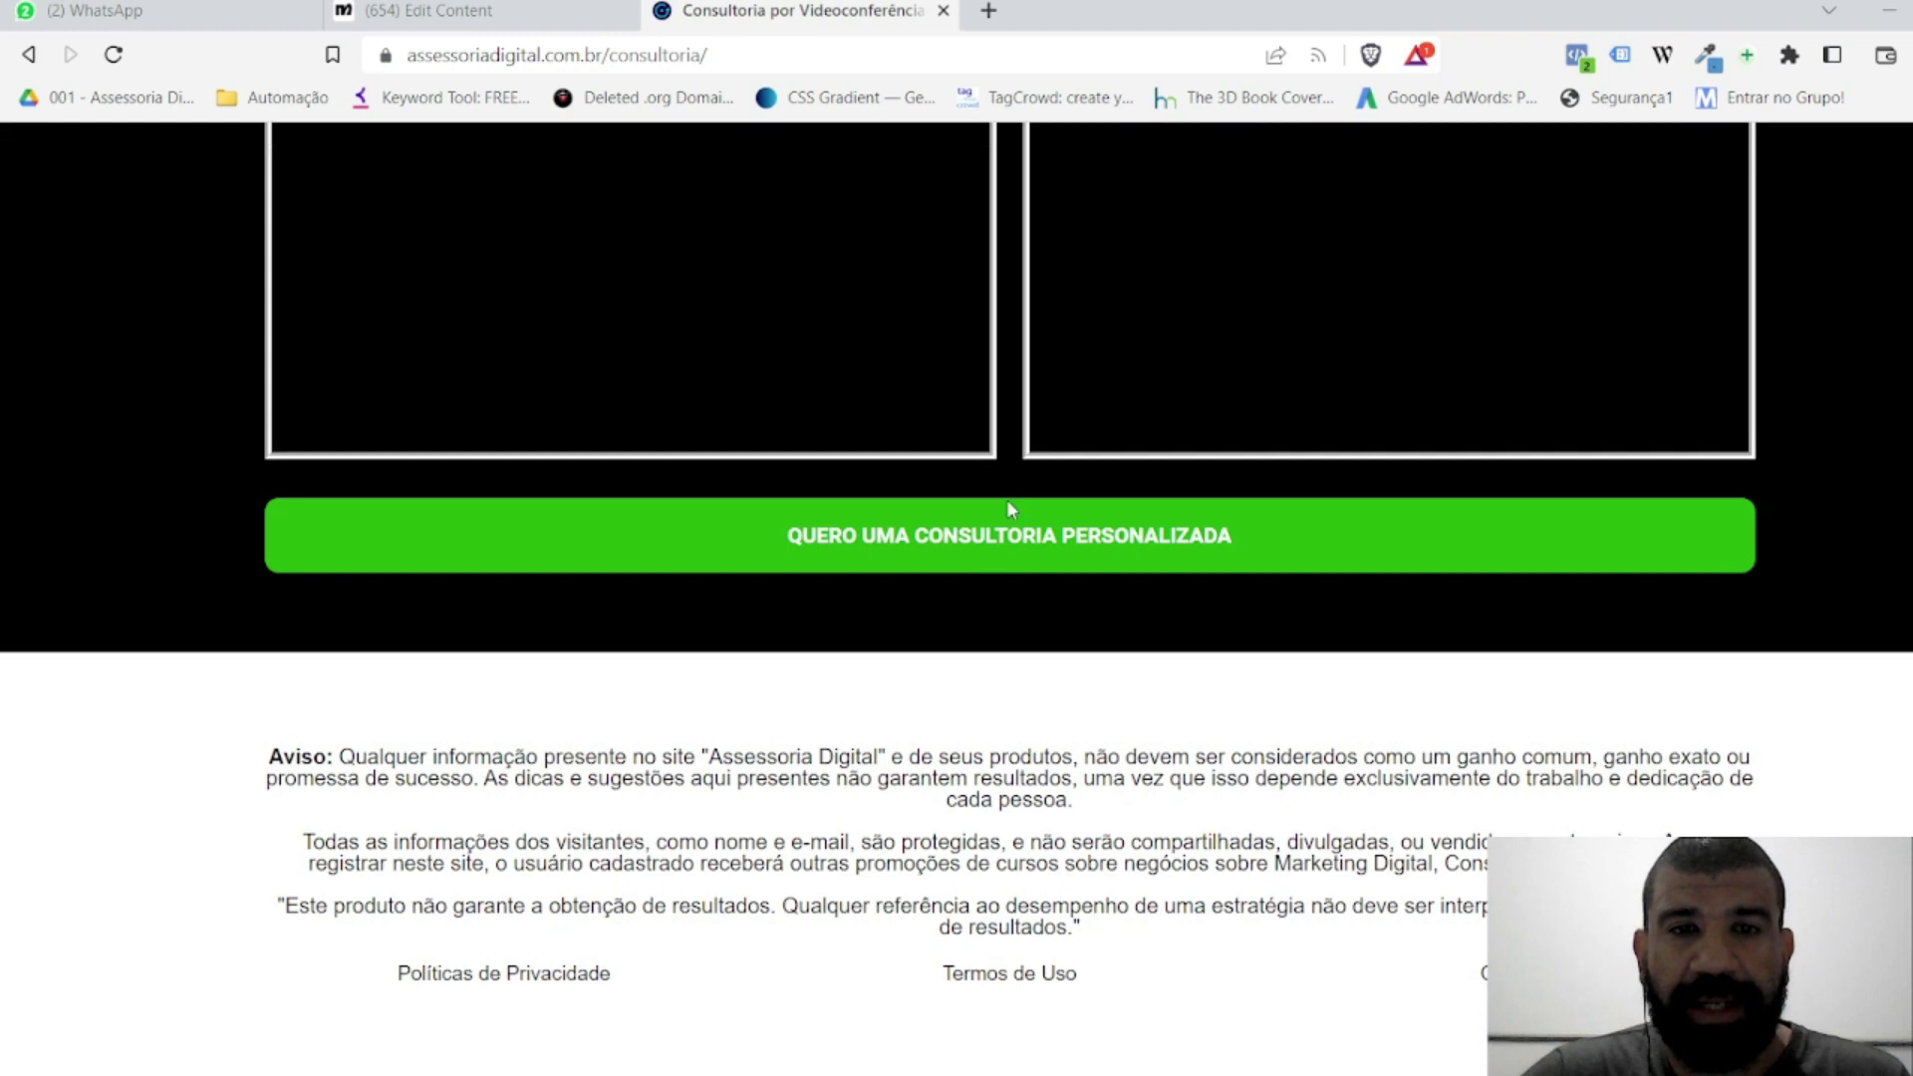
pyautogui.scroll(15, 1009, 509)
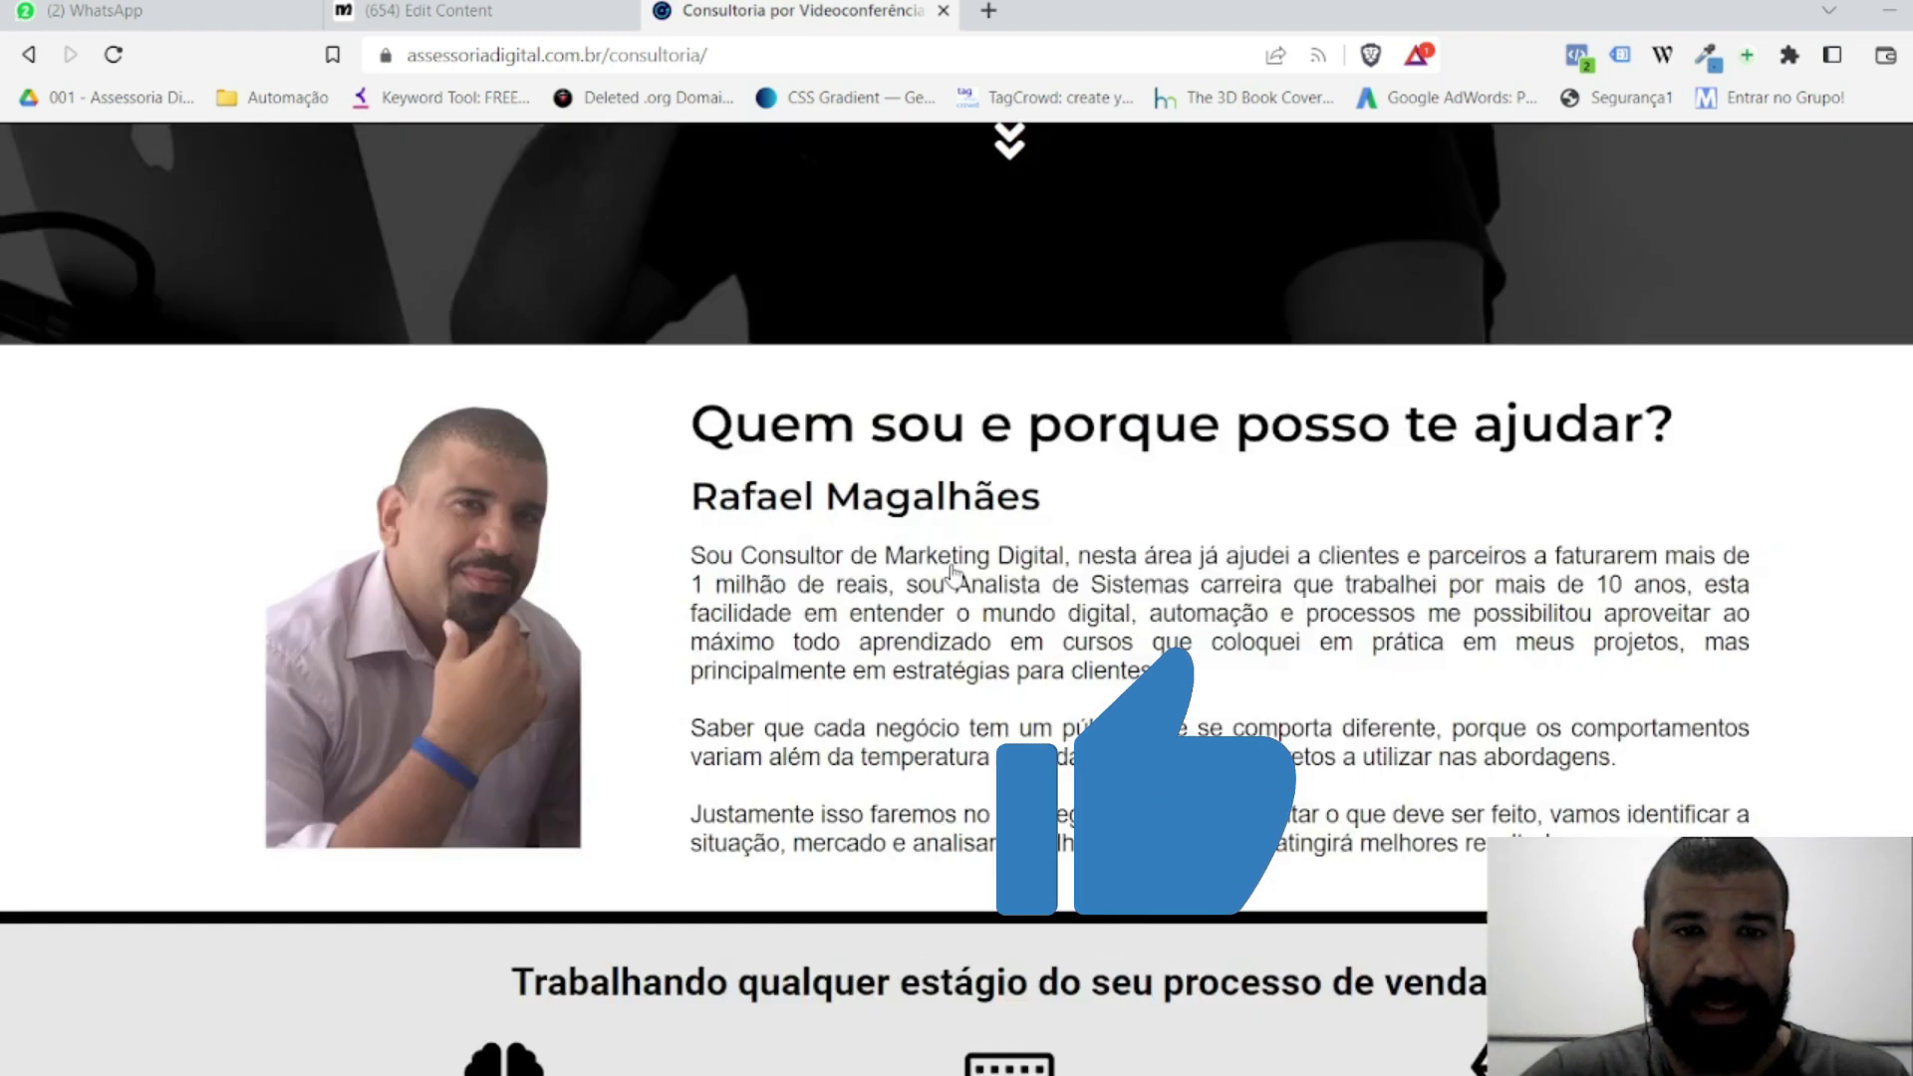
pyautogui.scroll(10, 951, 570)
pyautogui.click(573, 60)
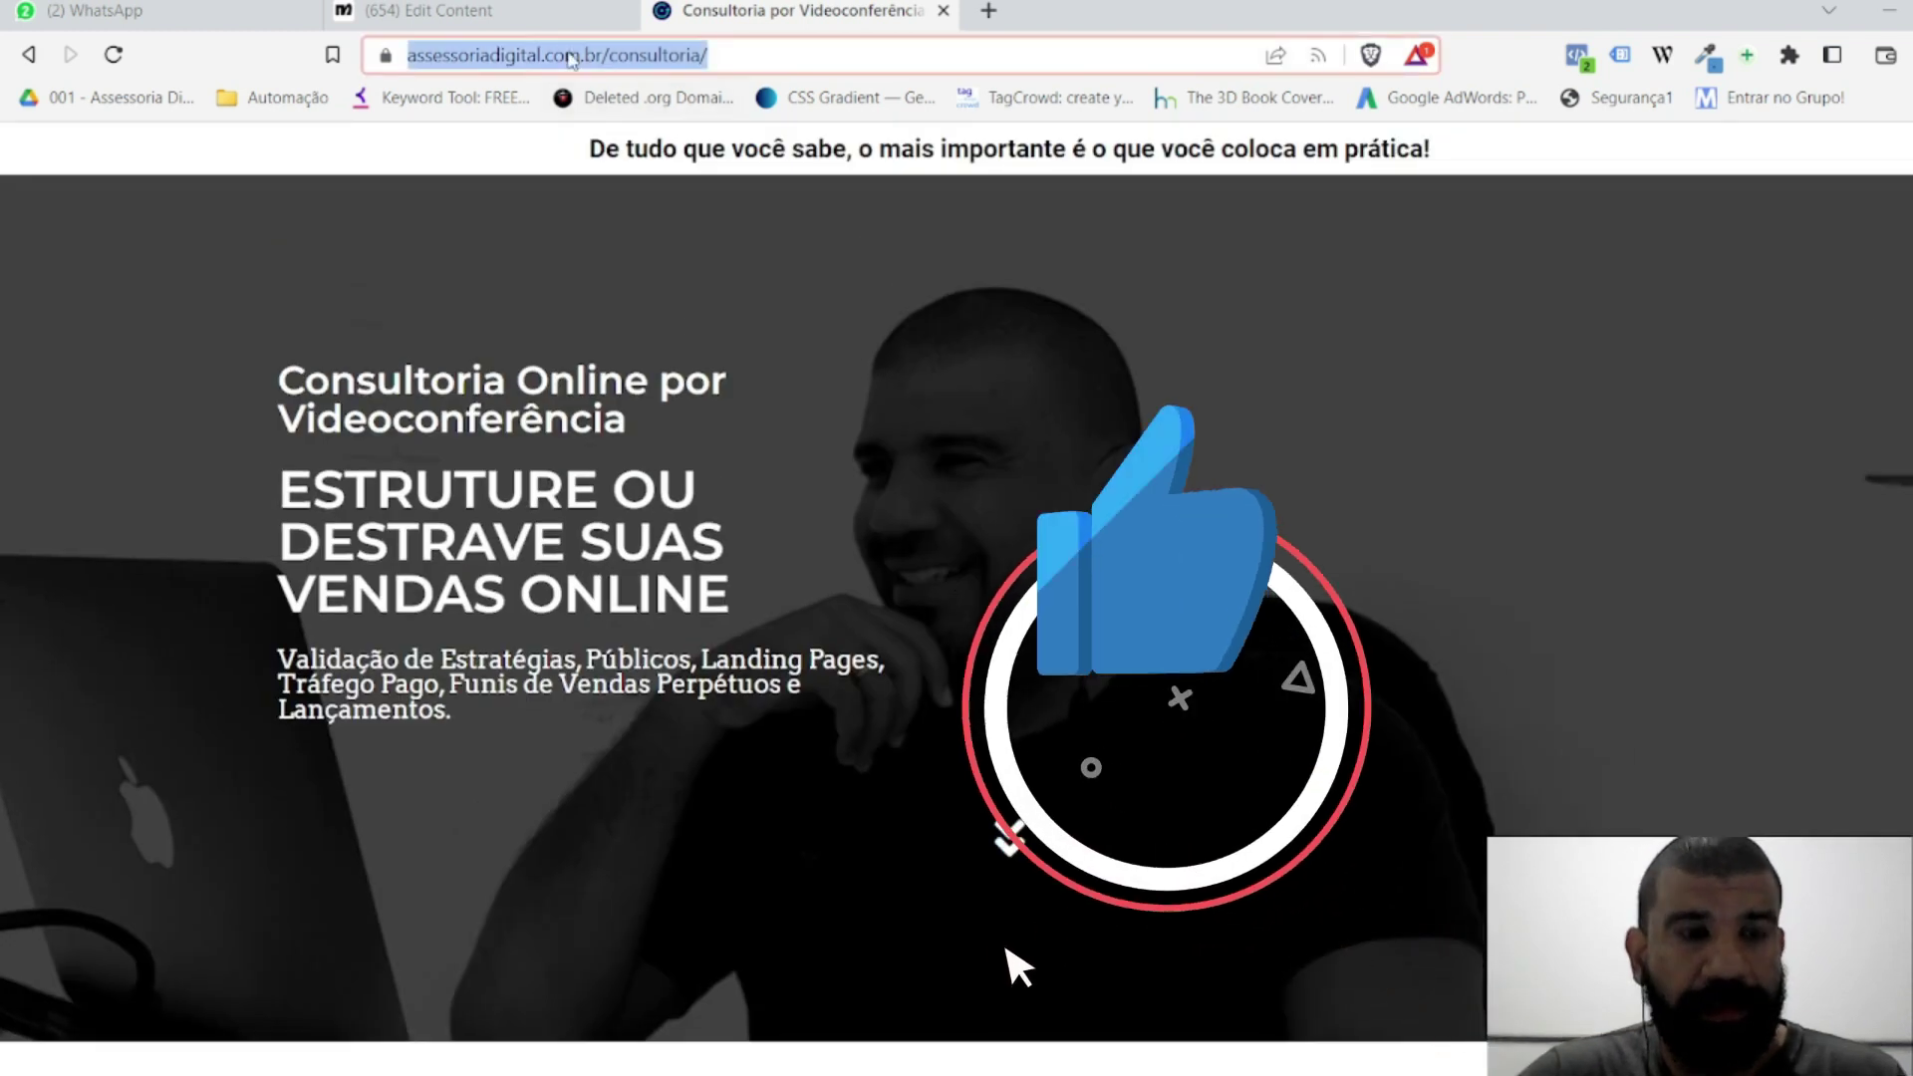
# Step: Return to the ManyChat flow and connect the CONSULTORIA button to a new WhatsApp message step
pyautogui.click(488, 12)
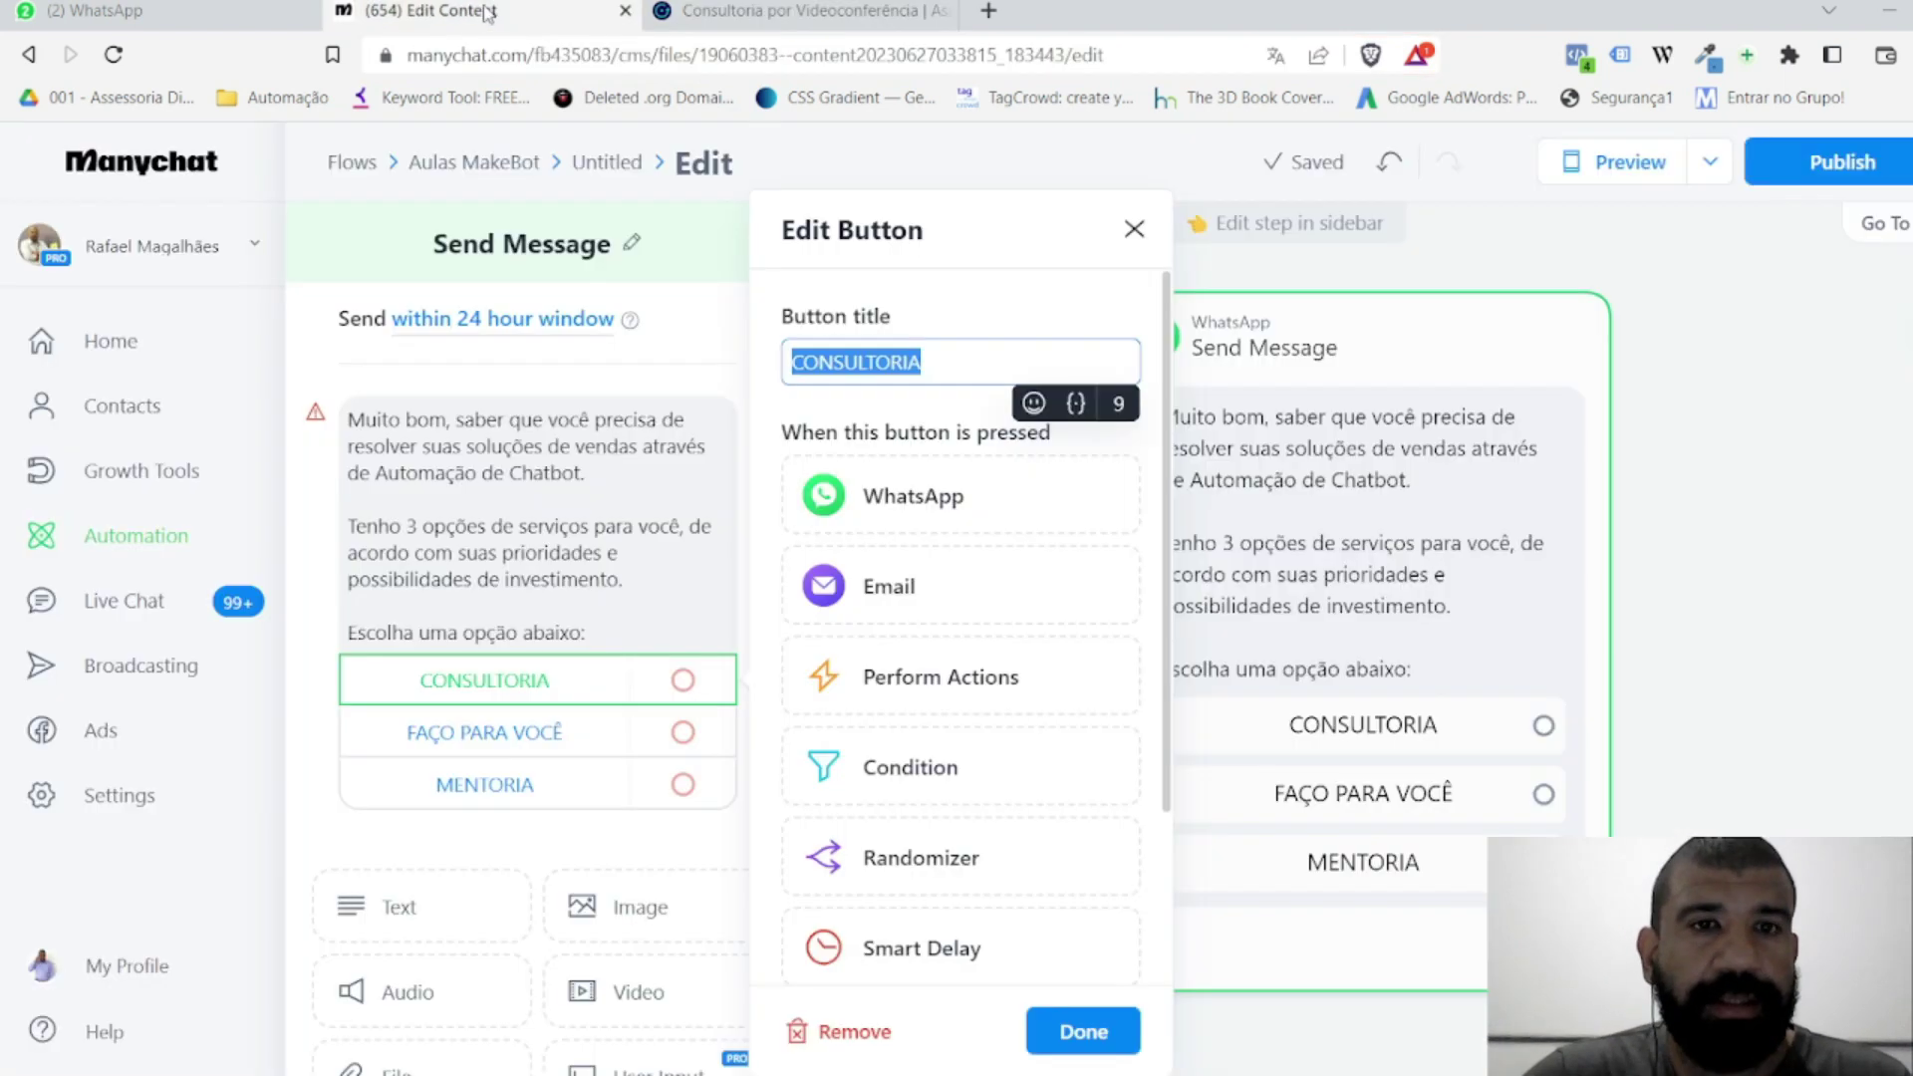
pyautogui.click(1659, 618)
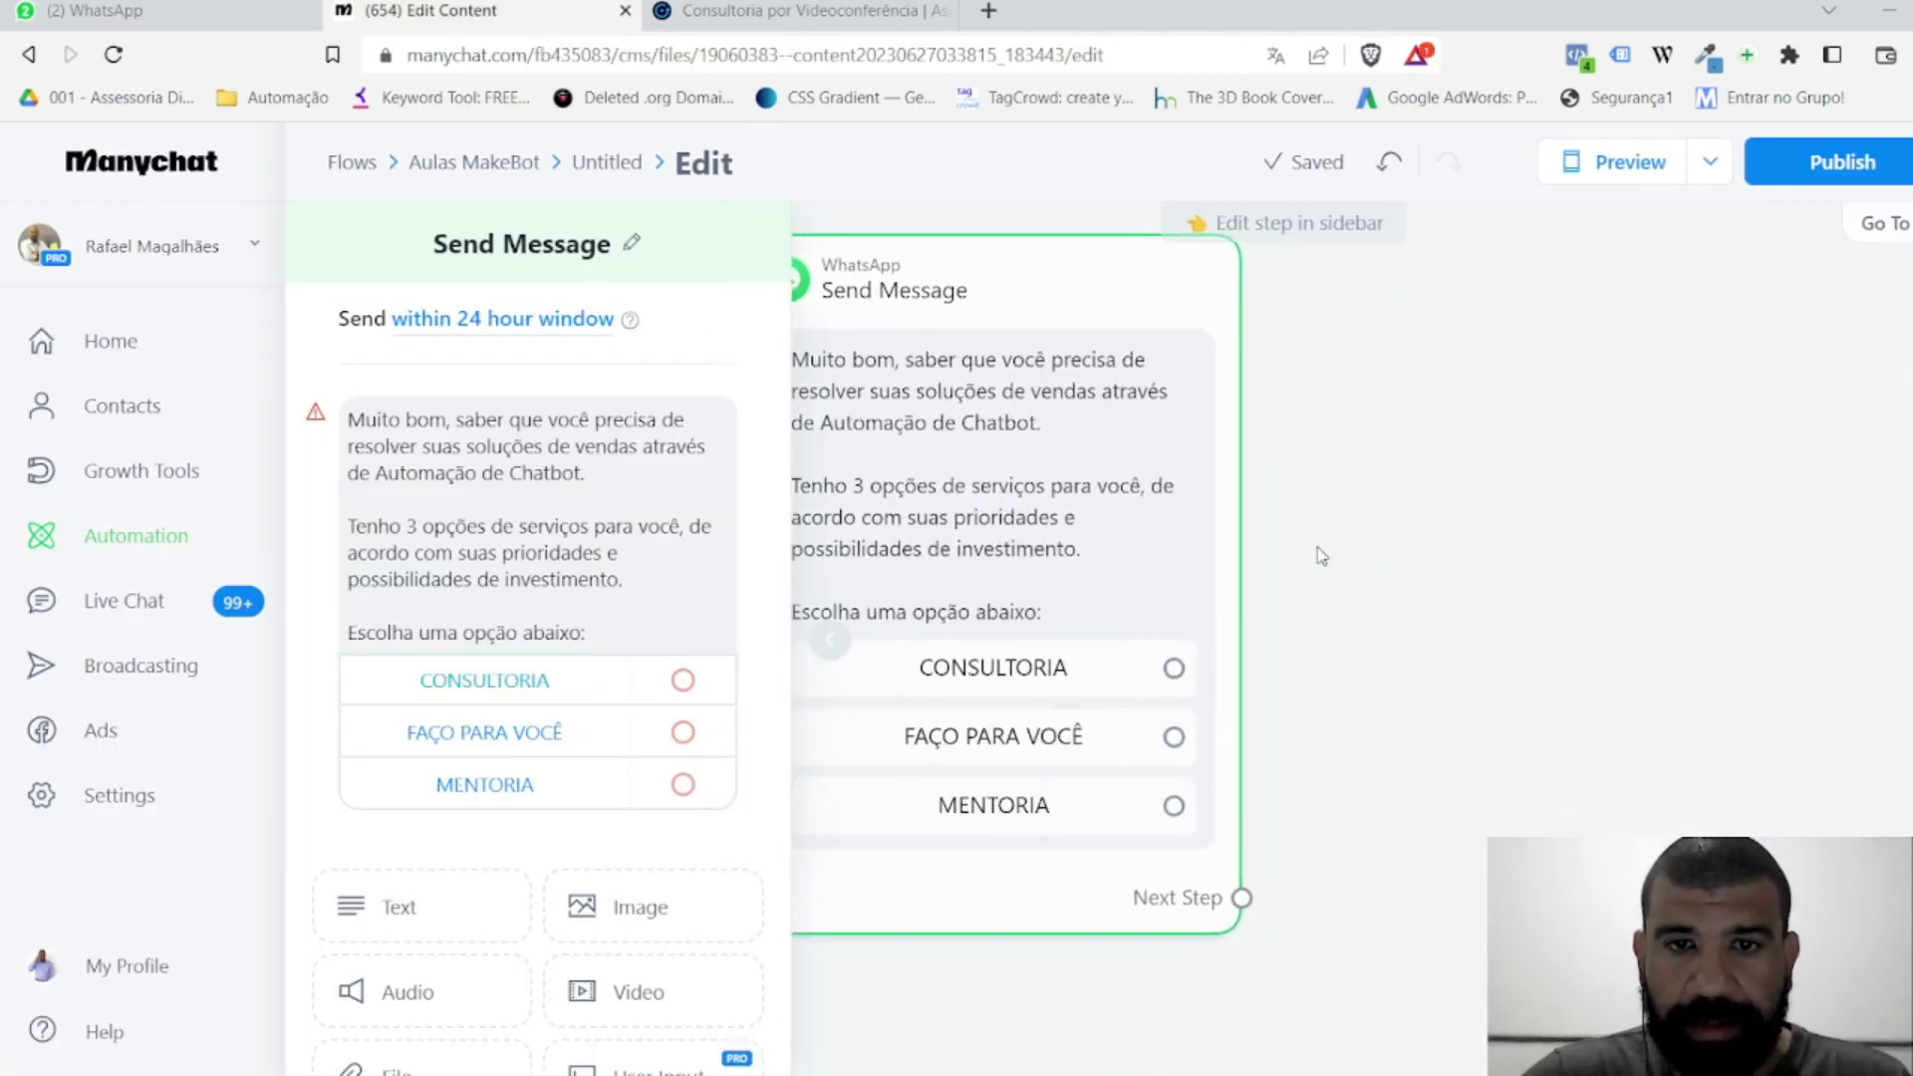
pyautogui.moveTo(1132, 685); pyautogui.dragTo(1358, 393)
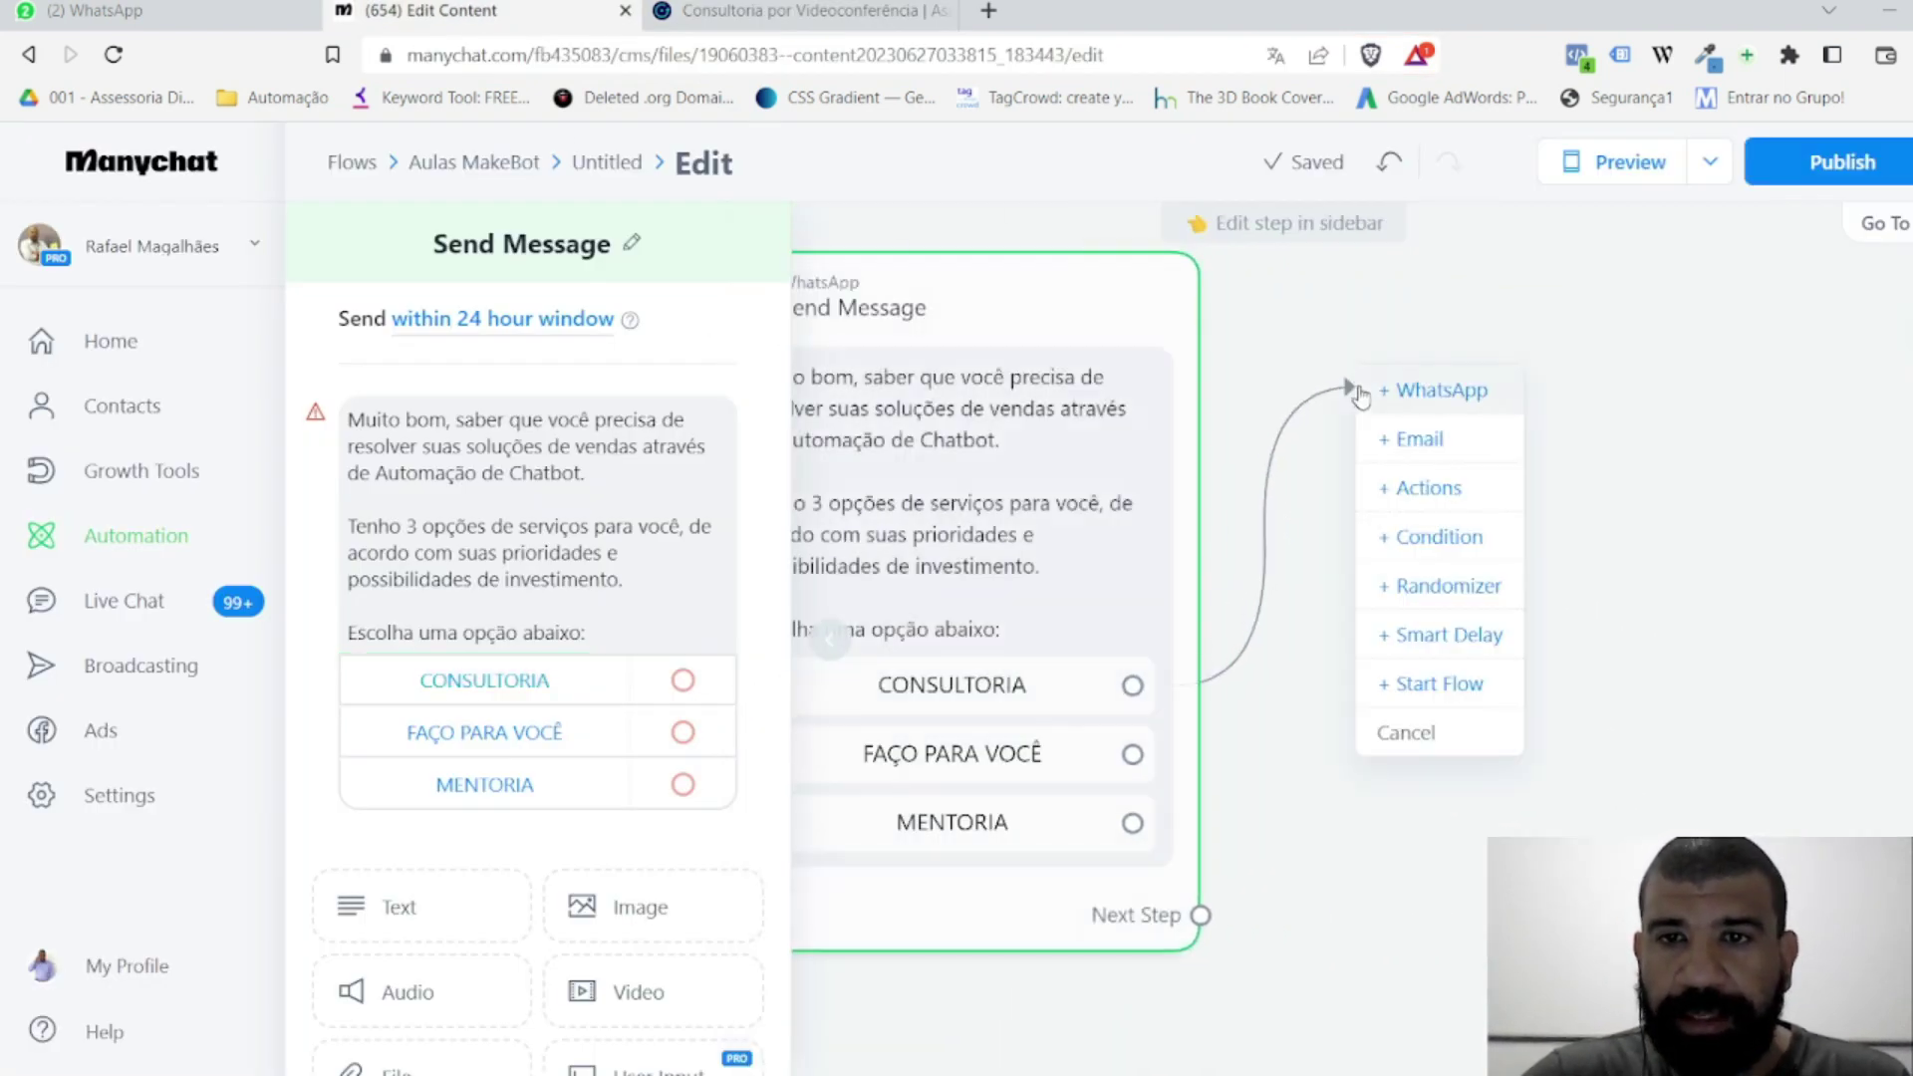
pyautogui.click(1460, 394)
# Step: Begin the consultation message with the text "Muito bom, tenho uma consultoria por vídeoconferencia"
pyautogui.click(408, 430)
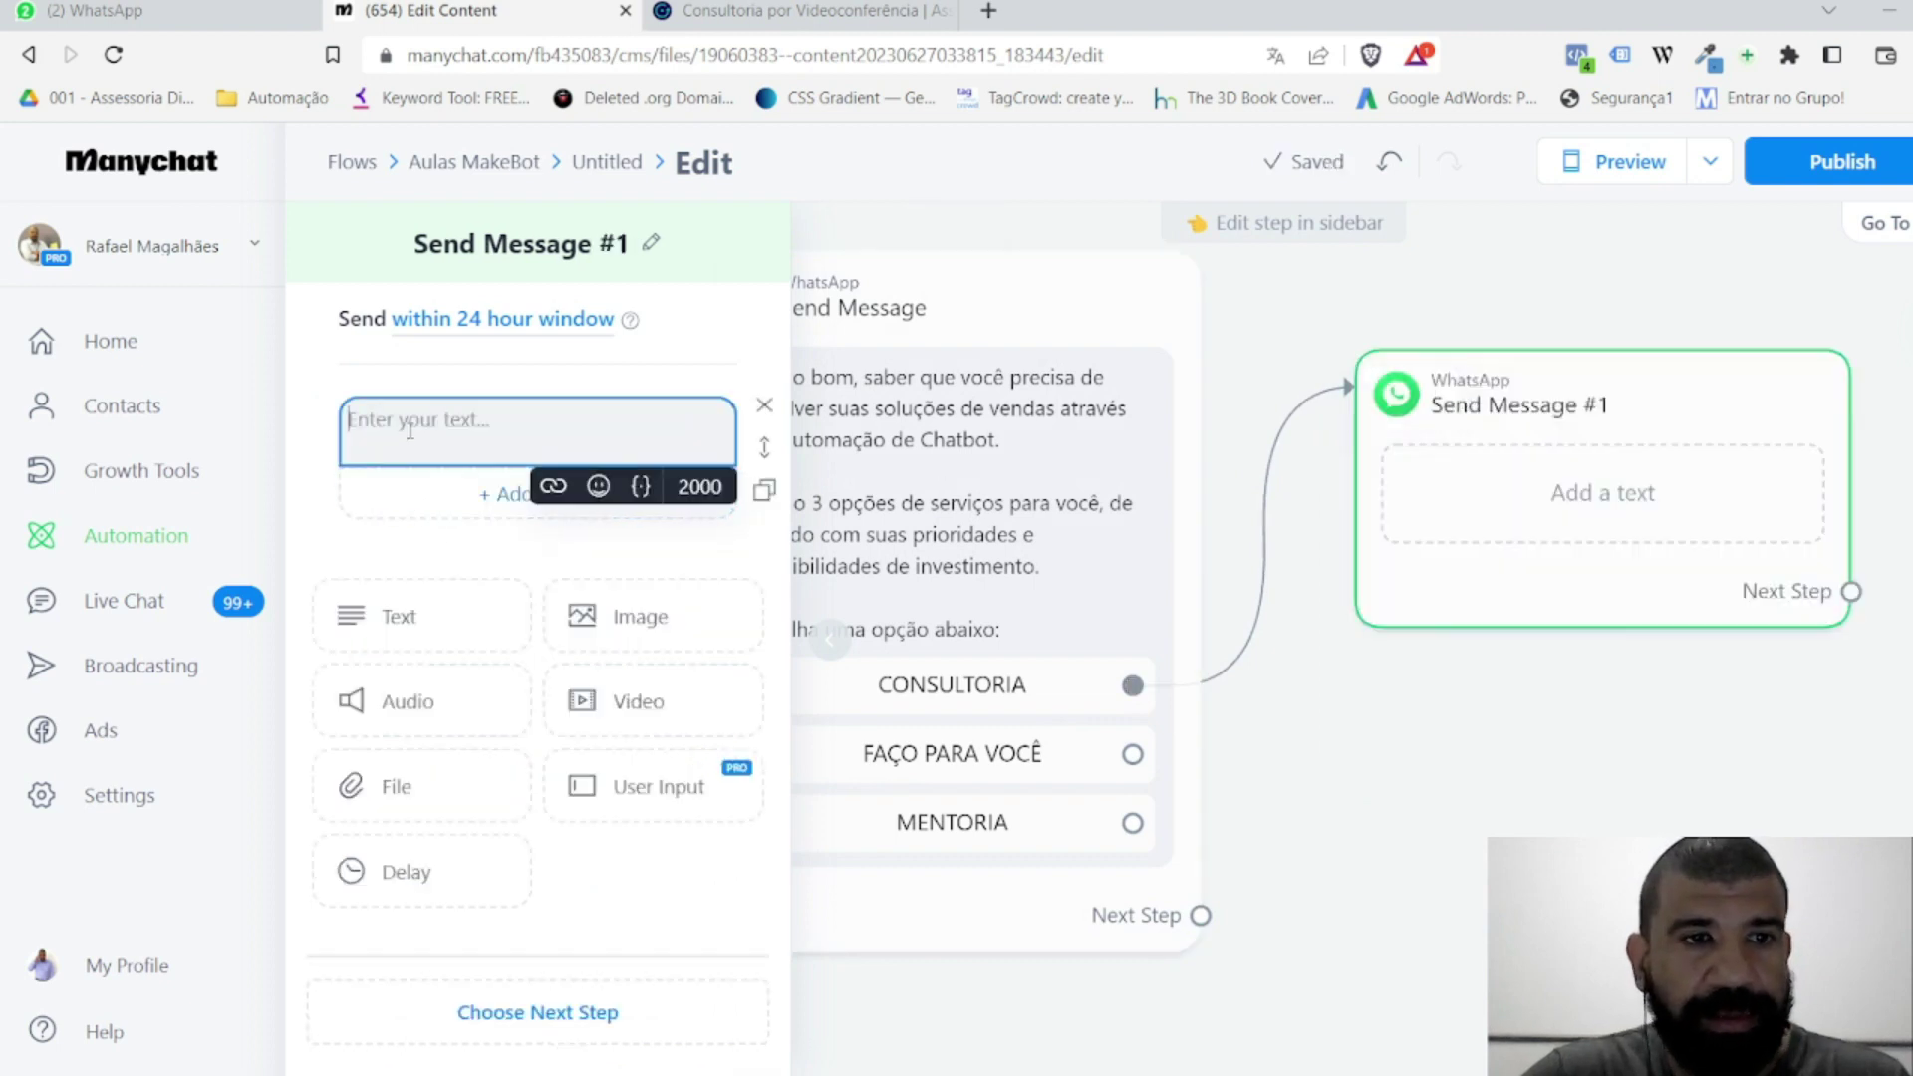
pyautogui.write('Muito b')
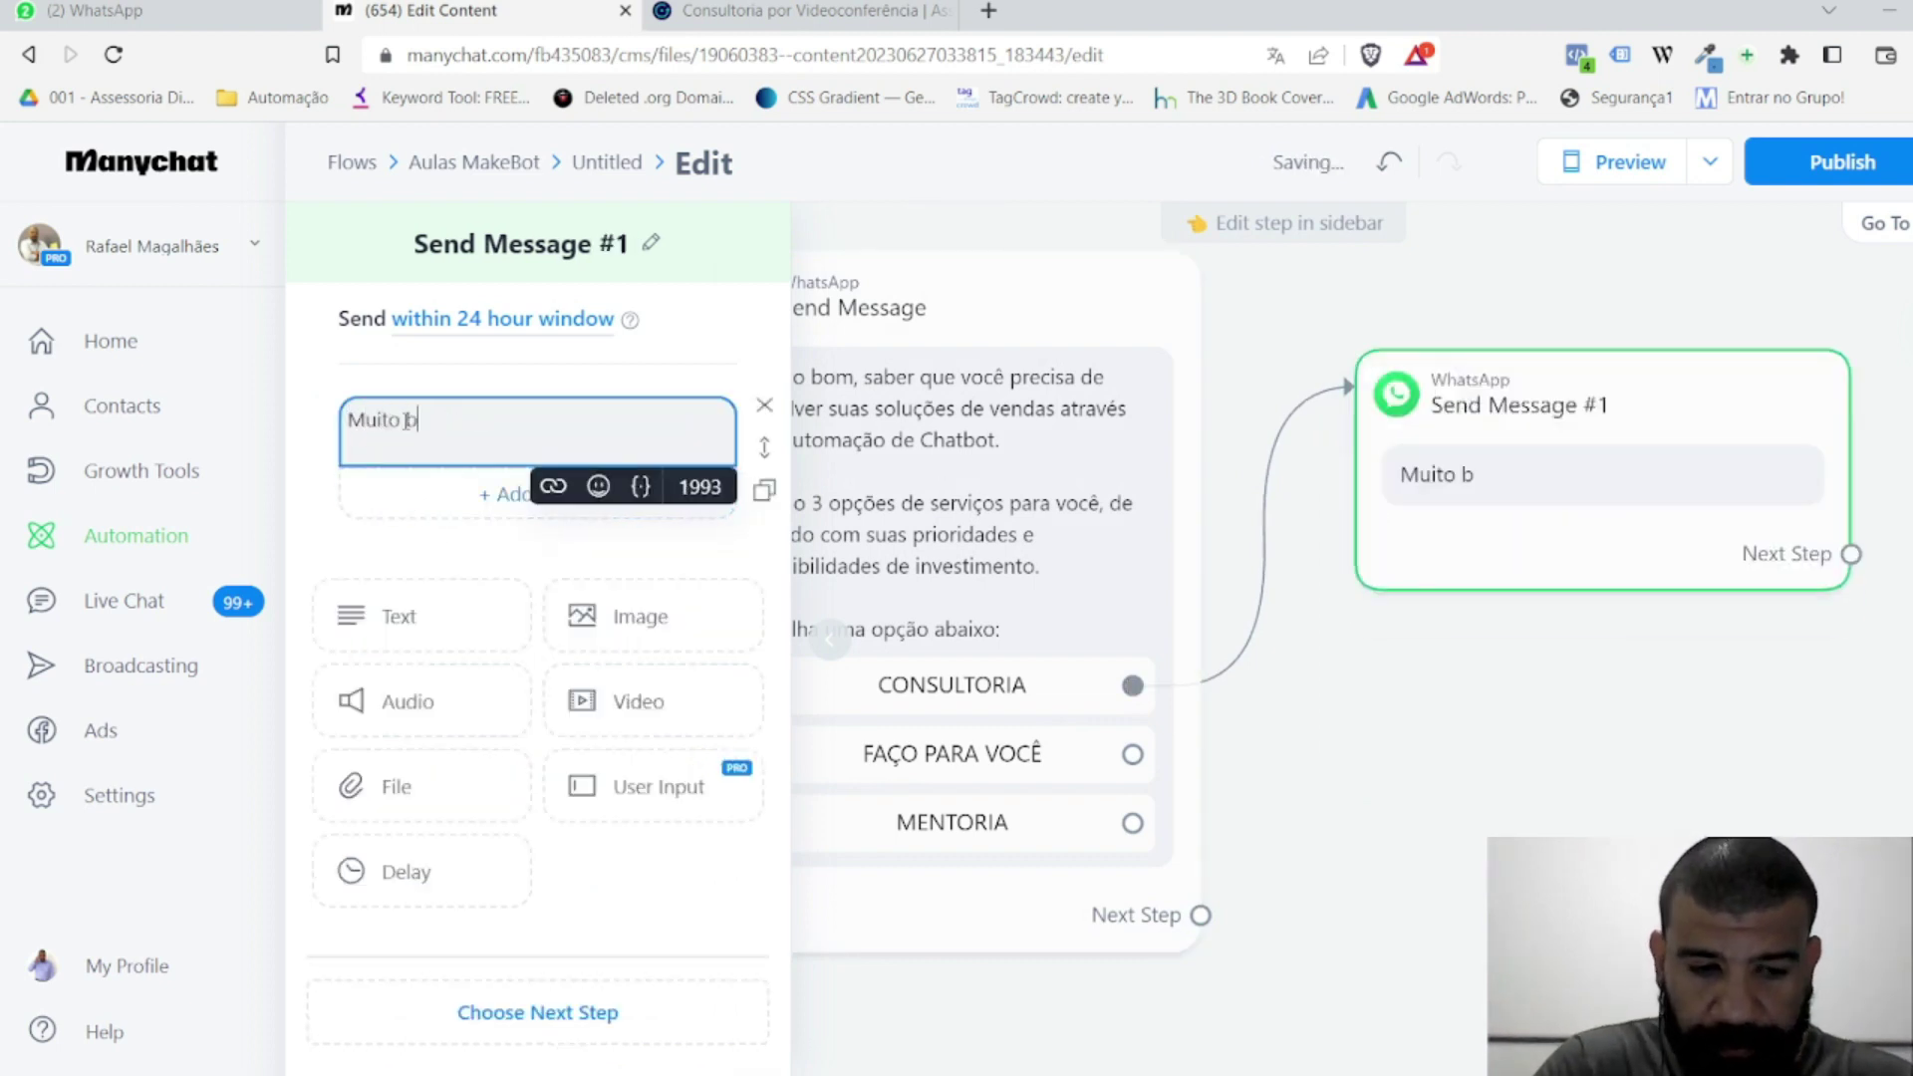
pyautogui.write('om,')
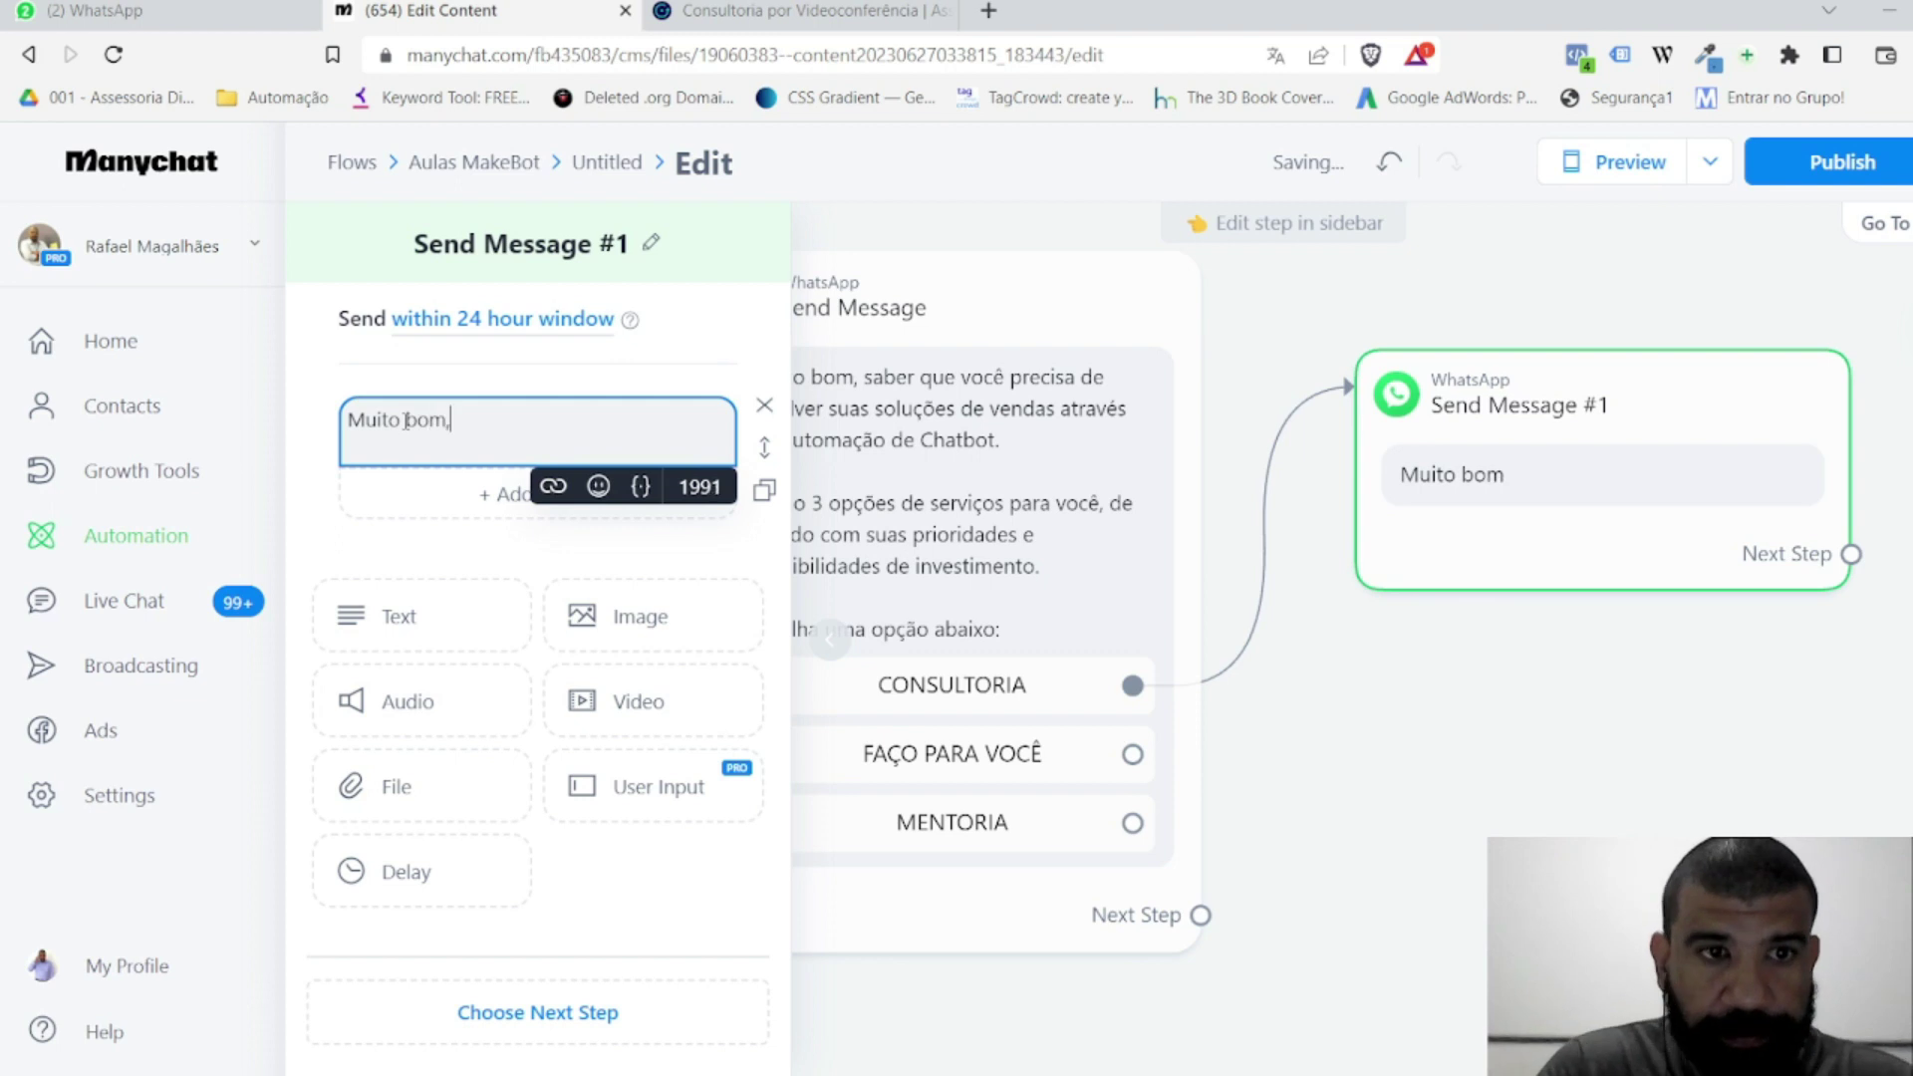
pyautogui.write(' tenho uma co')
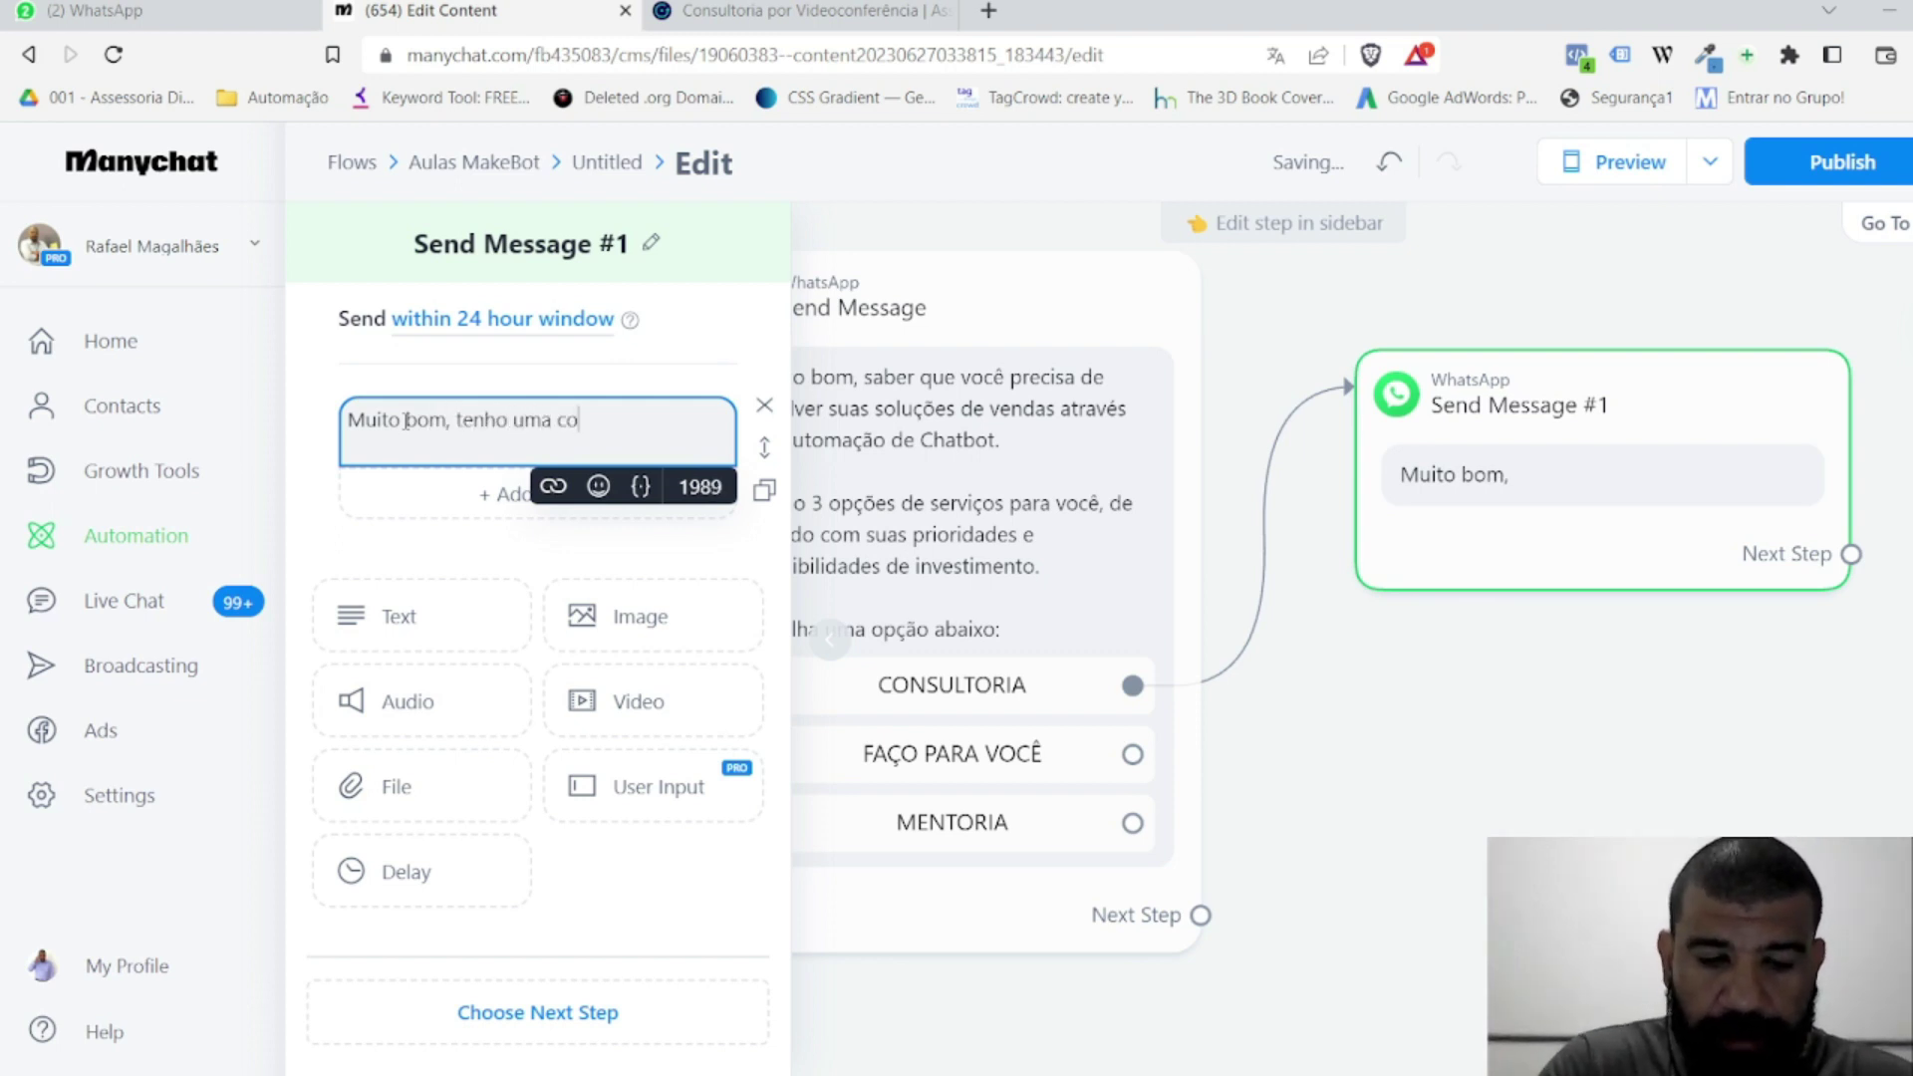
pyautogui.write('n')
pyautogui.write('sul')
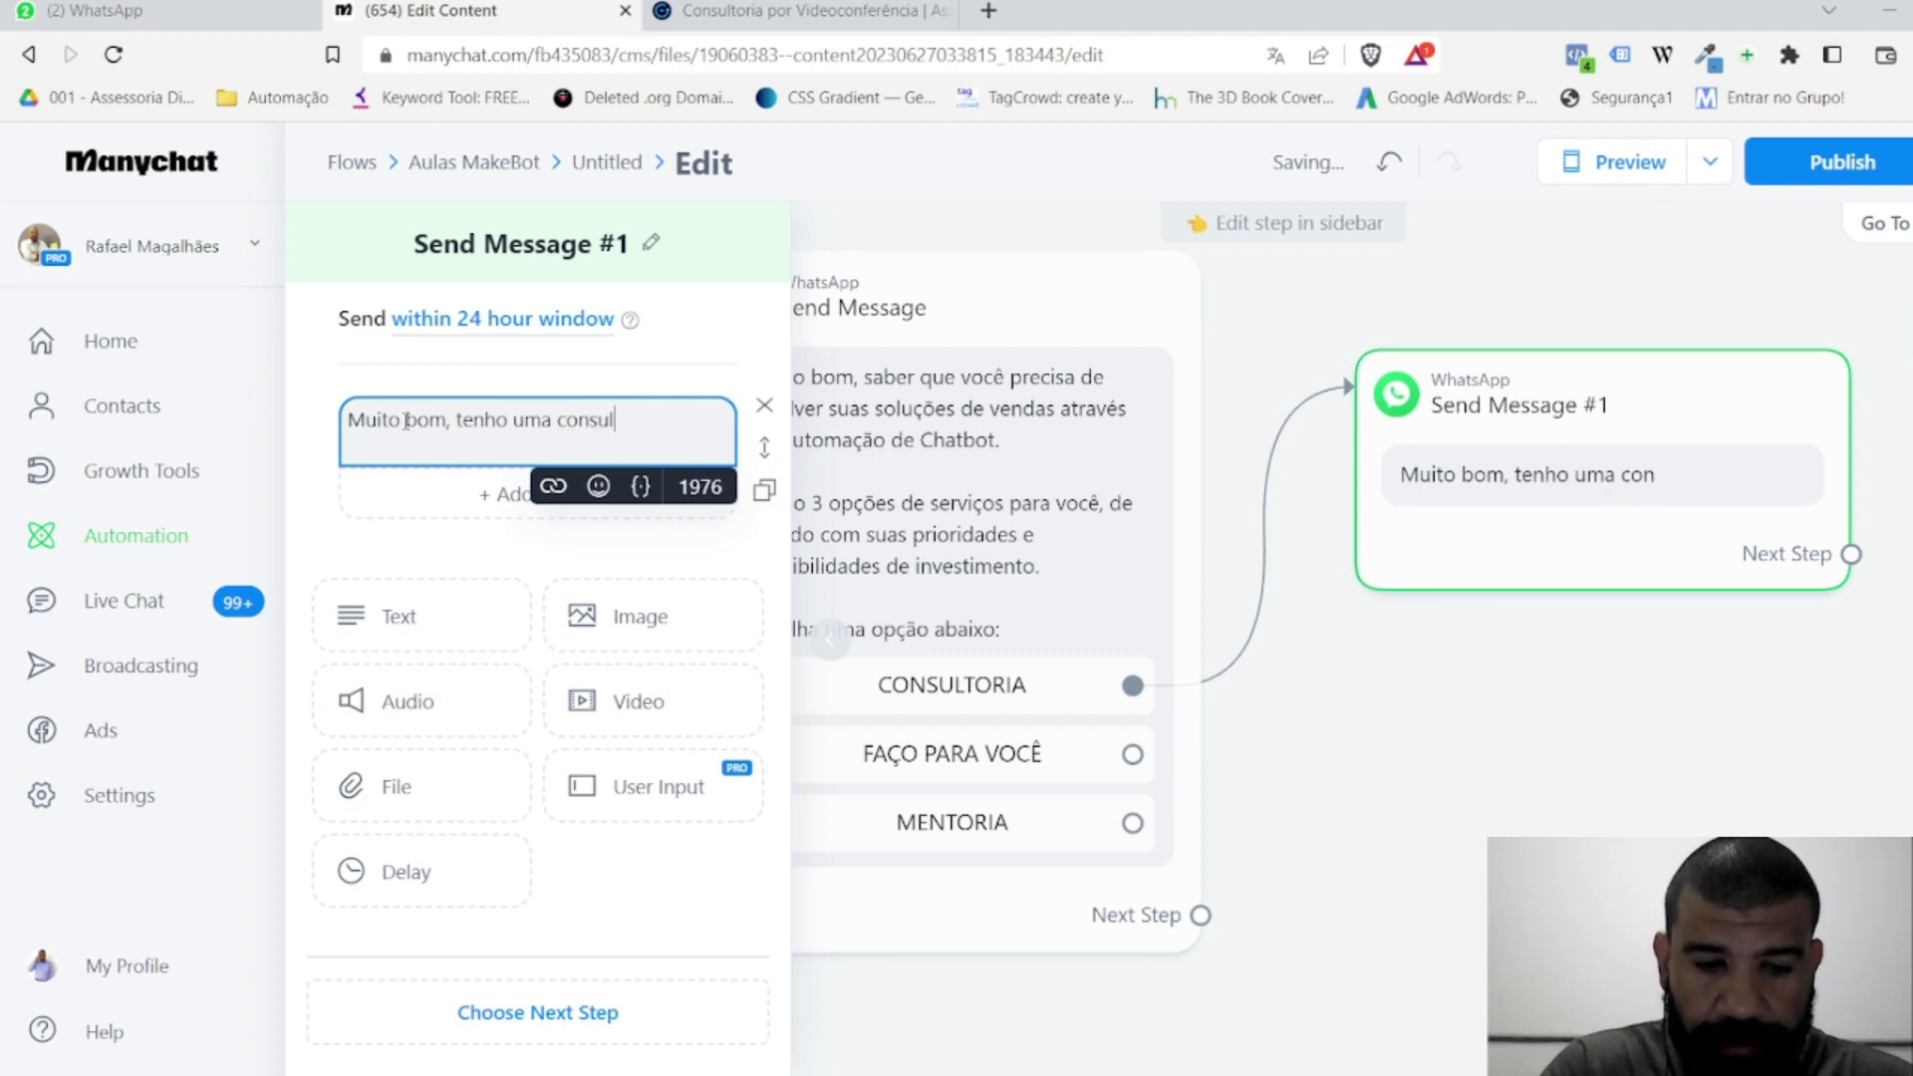
pyautogui.write('toria vi')
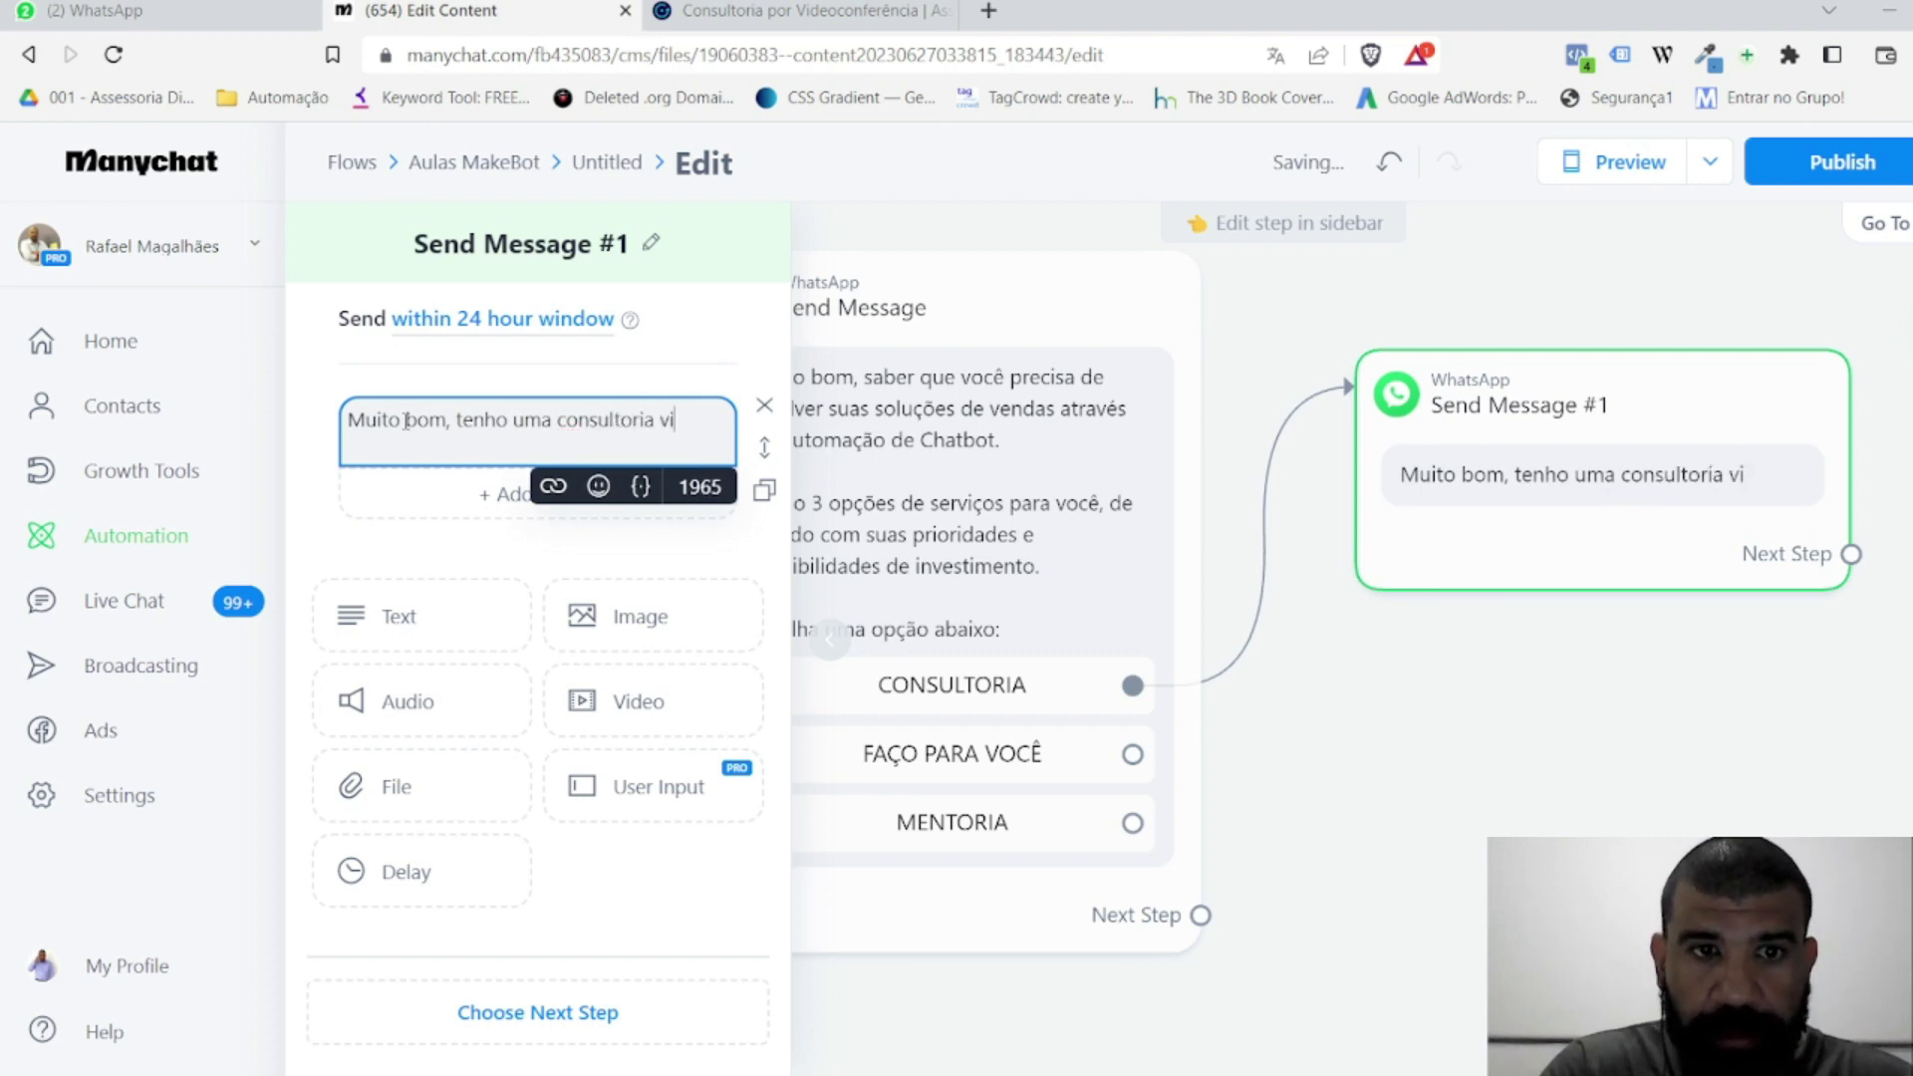
pyautogui.press('BackSpace')
pyautogui.press('BackSpace')
pyautogui.write('por v')
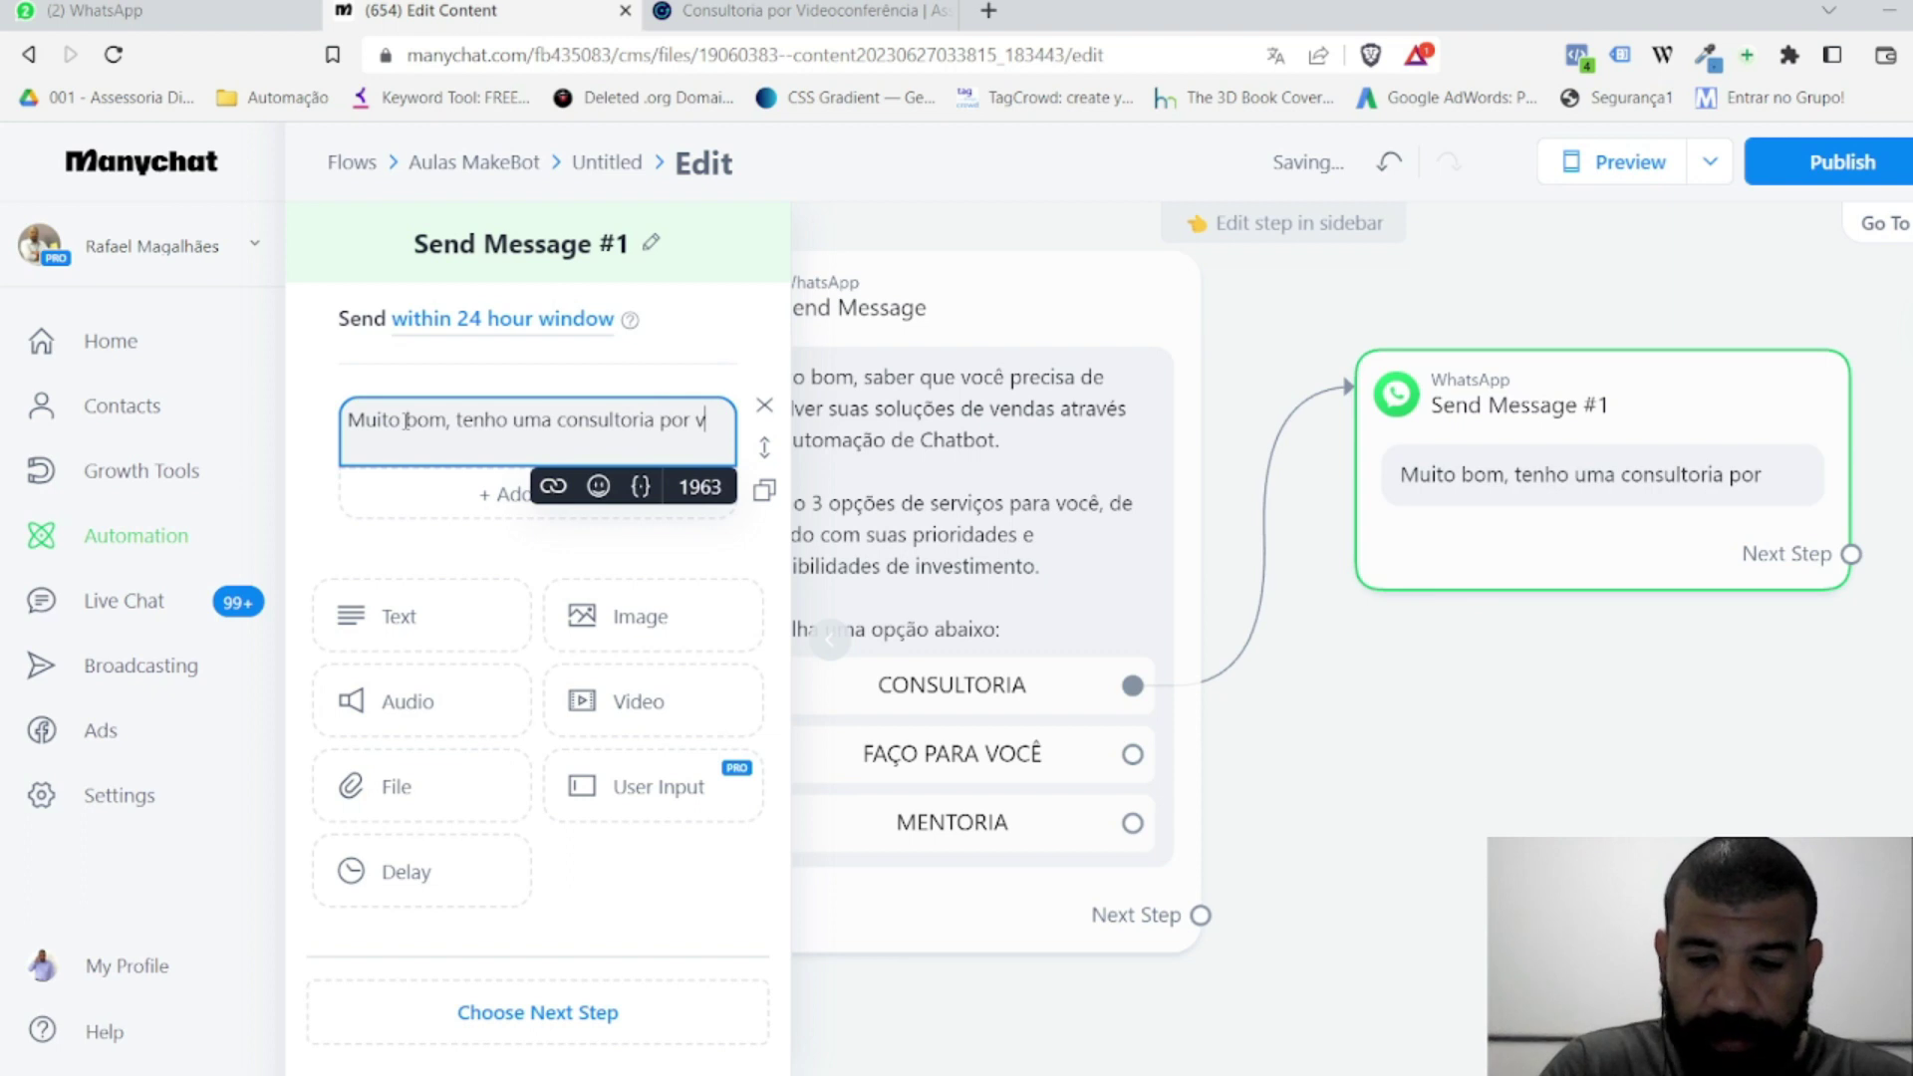
pyautogui.write('deo')
pyautogui.press('BackSpace')
pyautogui.press('BackSpace')
pyautogui.press('BackSpace')
pyautogui.write('deo')
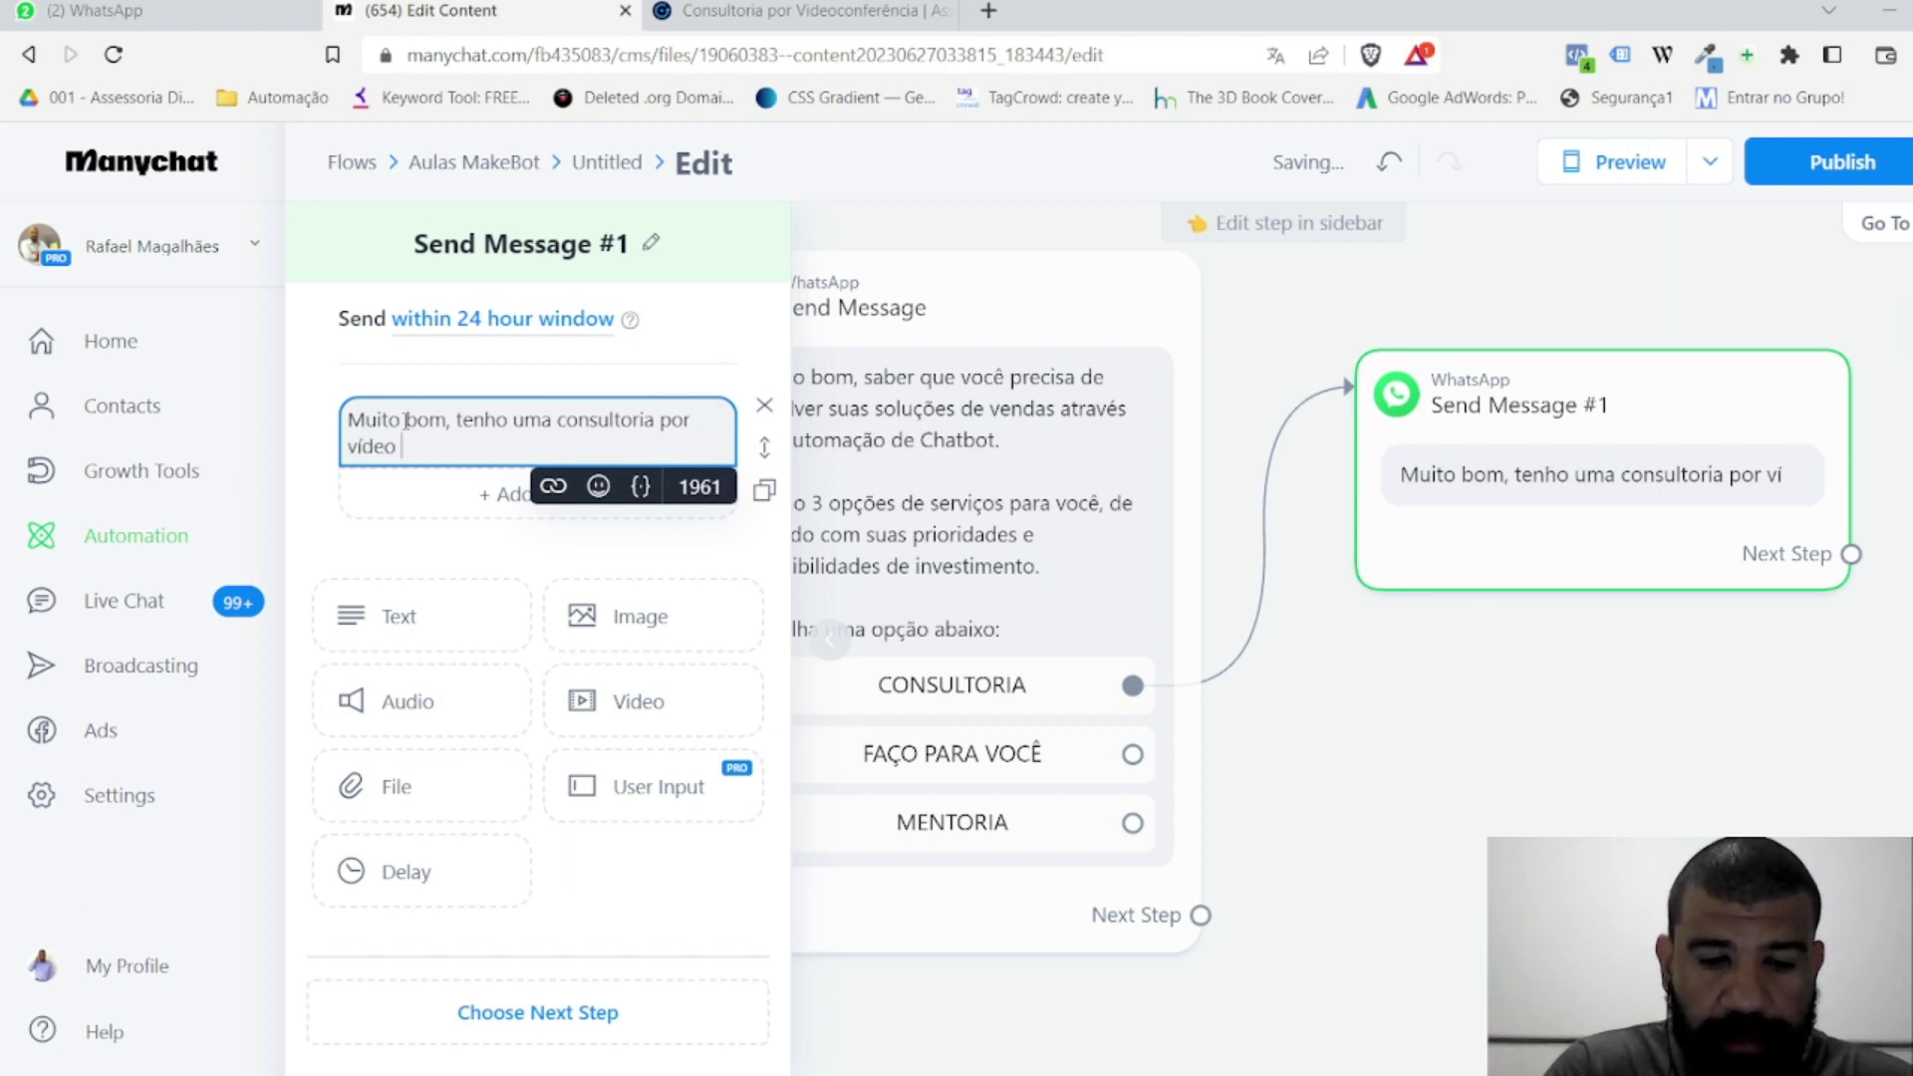
pyautogui.write('confer')
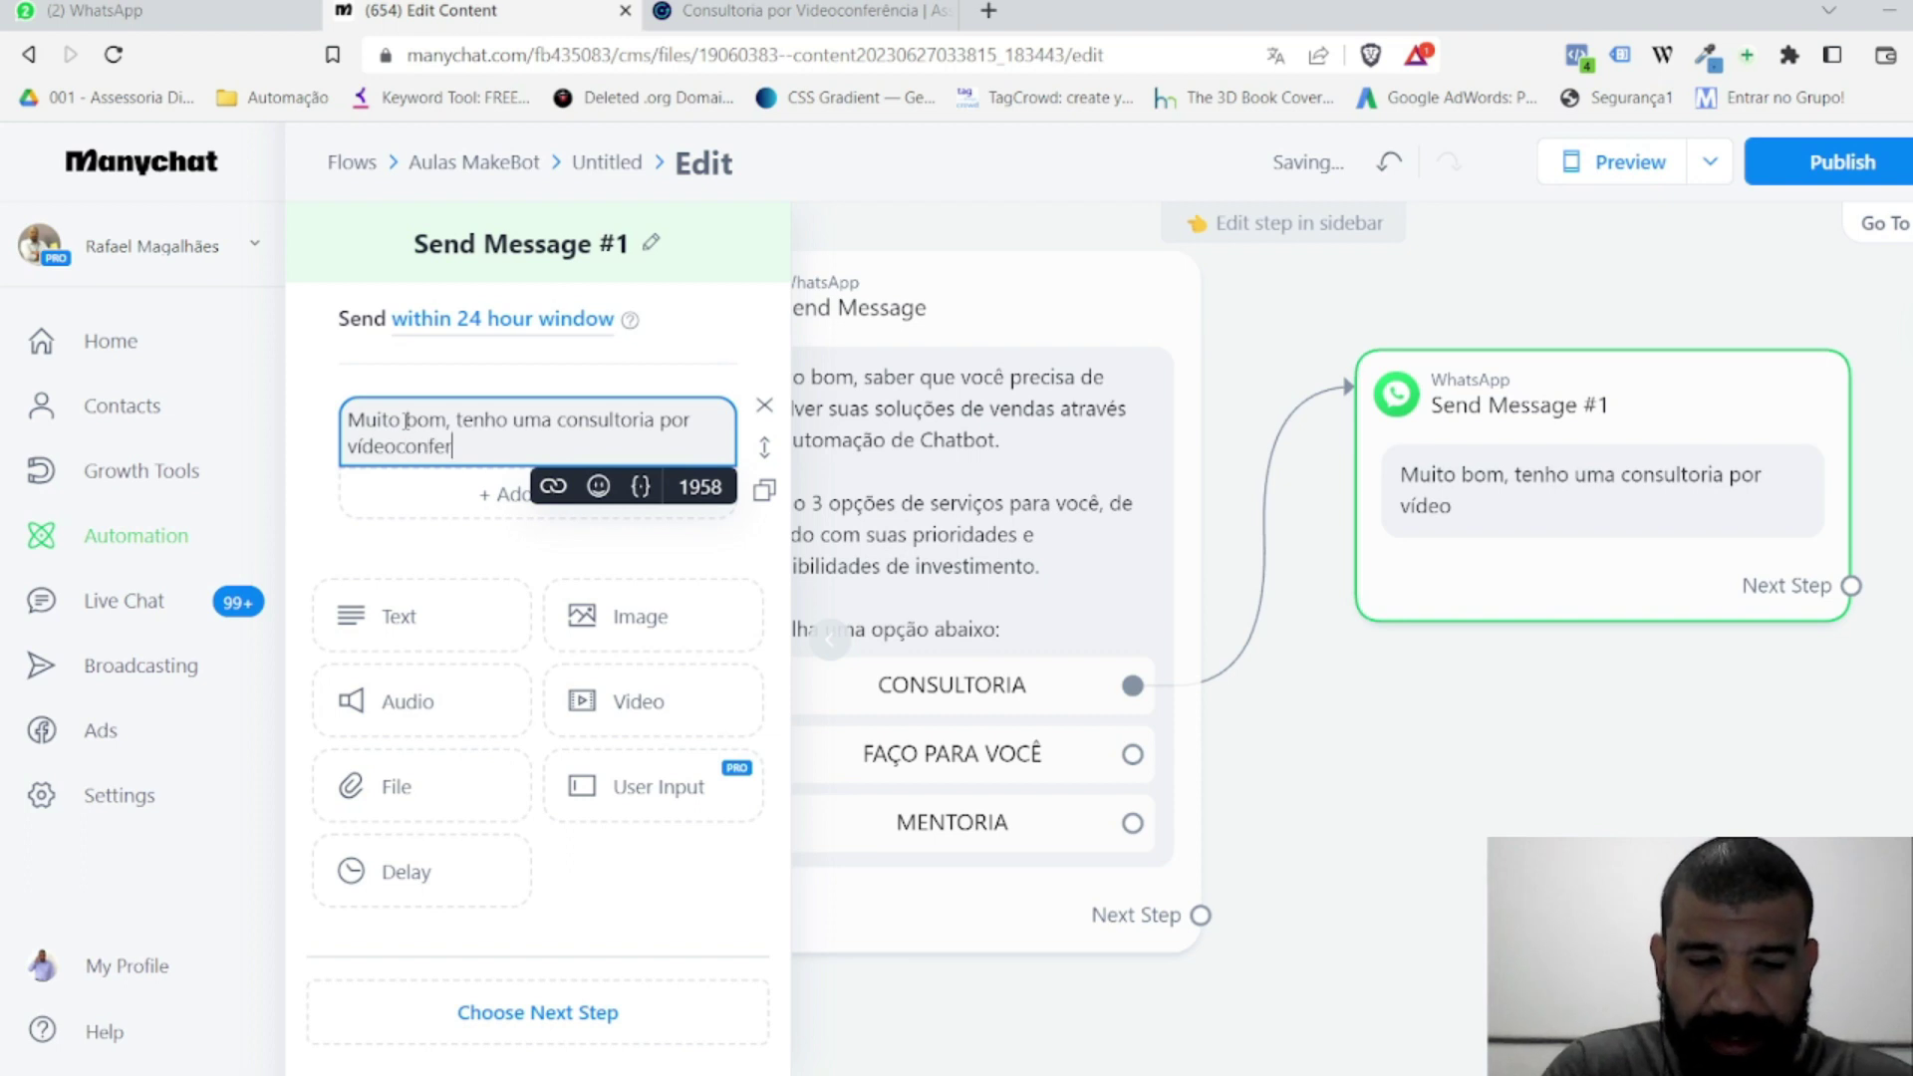
pyautogui.write('encia qye')
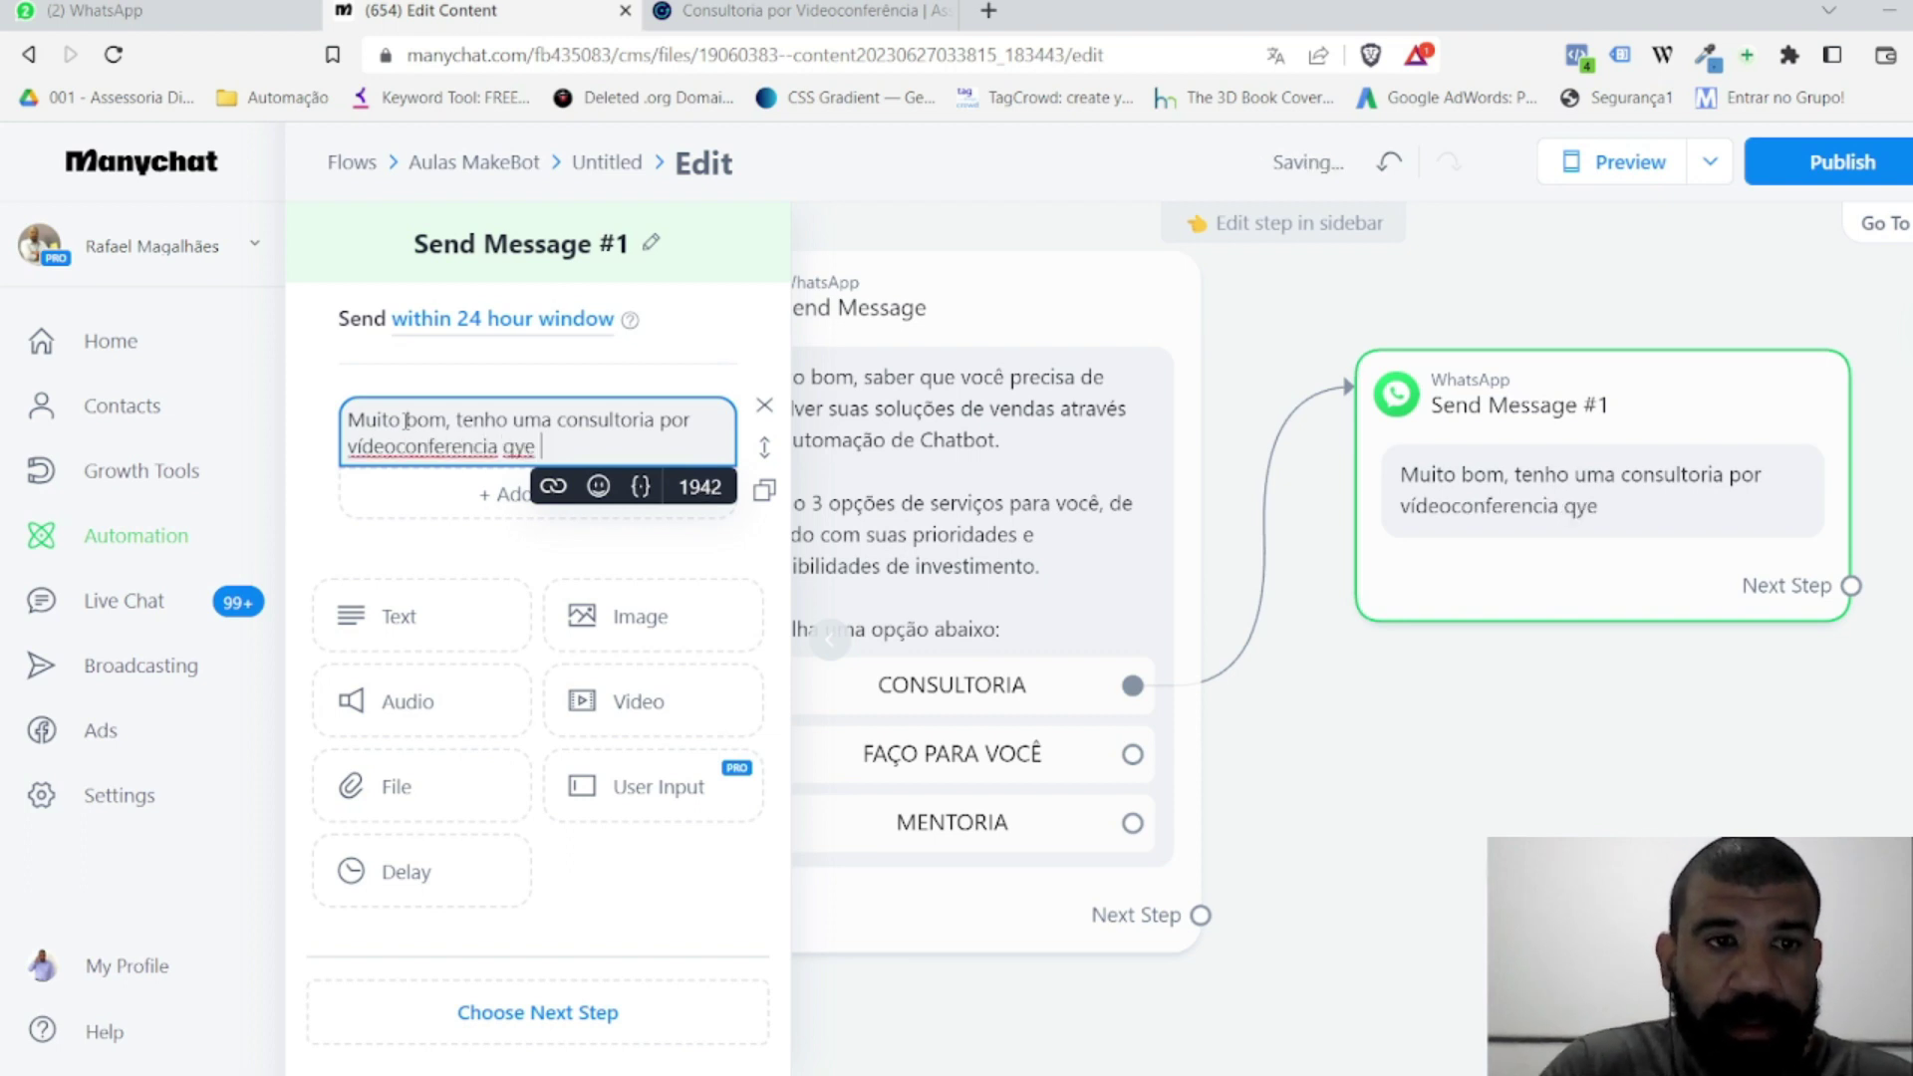
# Step: Replace the mistyped last word and continue the sentence with "onde cobro por hora e"
pyautogui.press('BackSpace')
pyautogui.press('BackSpace')
pyautogui.press('BackSpace')
pyautogui.write('ue')
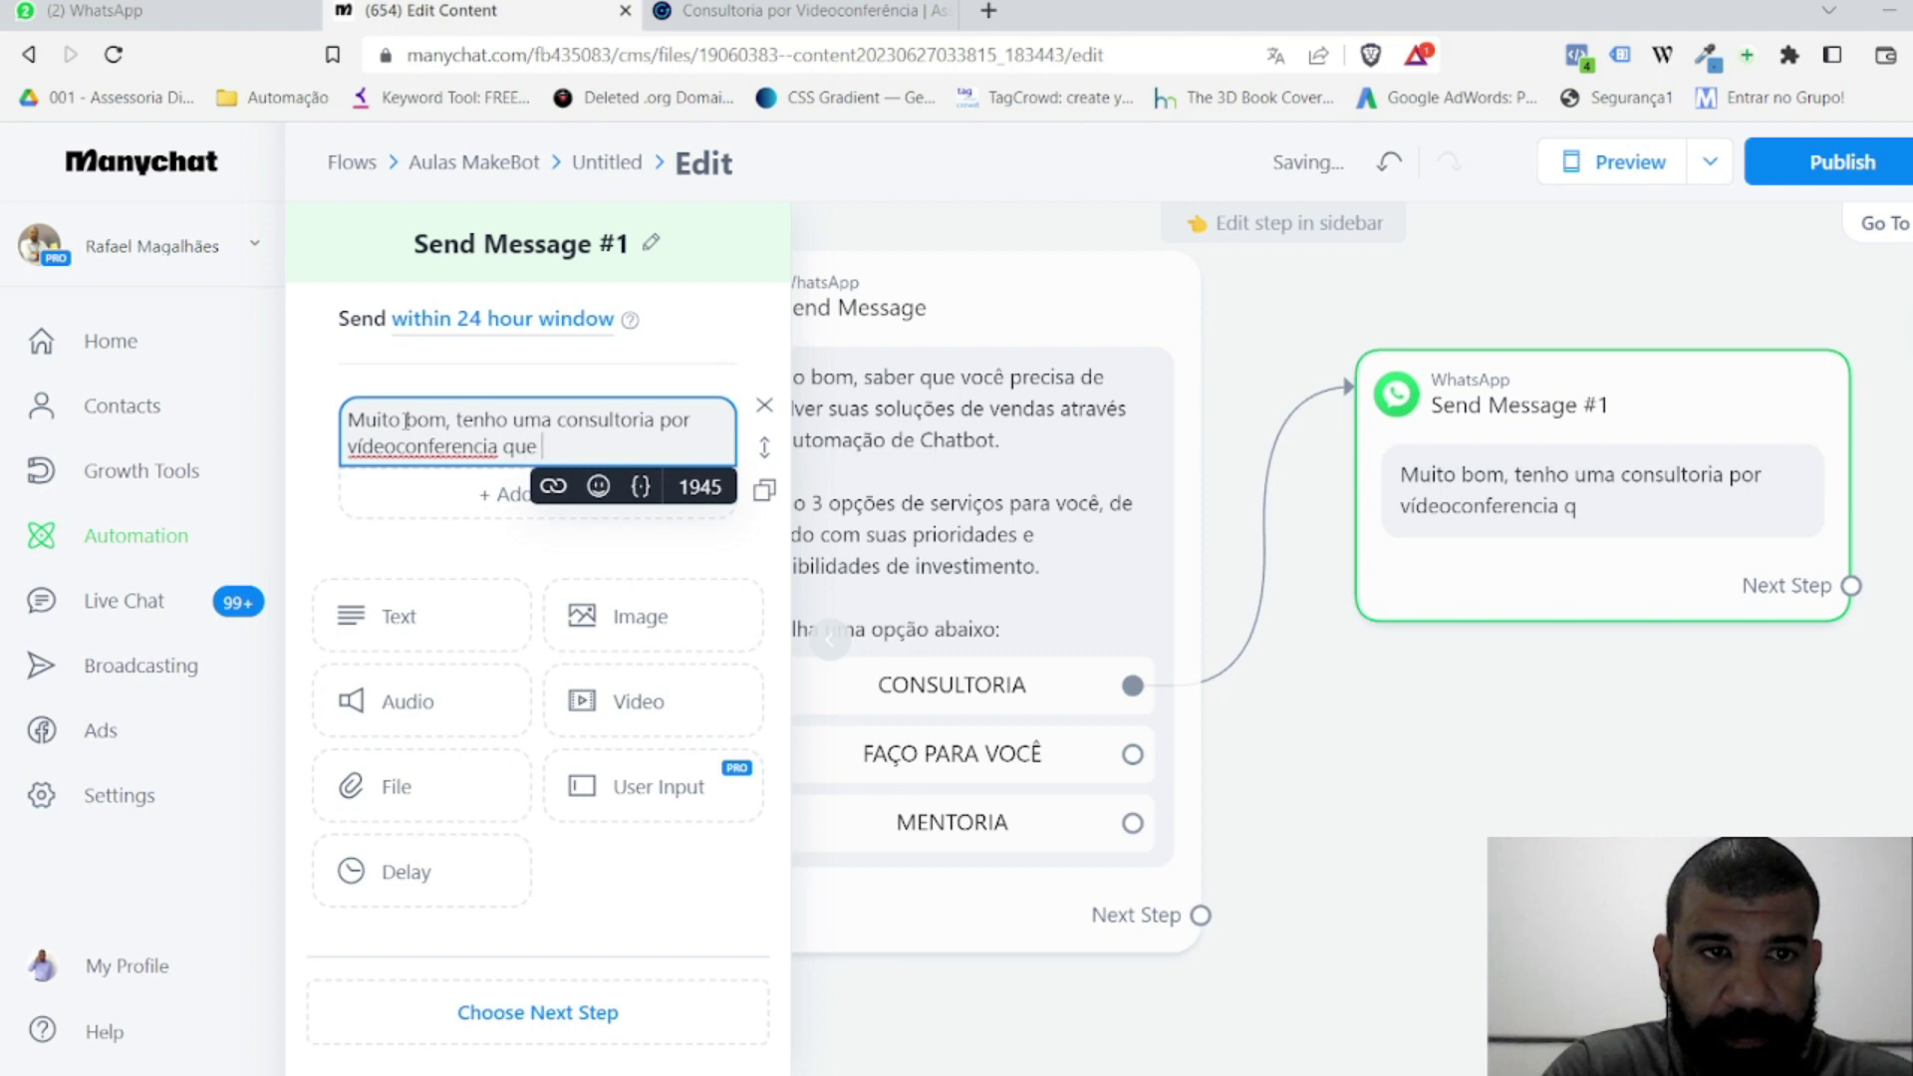
pyautogui.press('BackSpace')
pyautogui.press('BackSpace')
pyautogui.press('BackSpace')
pyautogui.press('BackSpace')
pyautogui.write('onde cobro por hora e ')
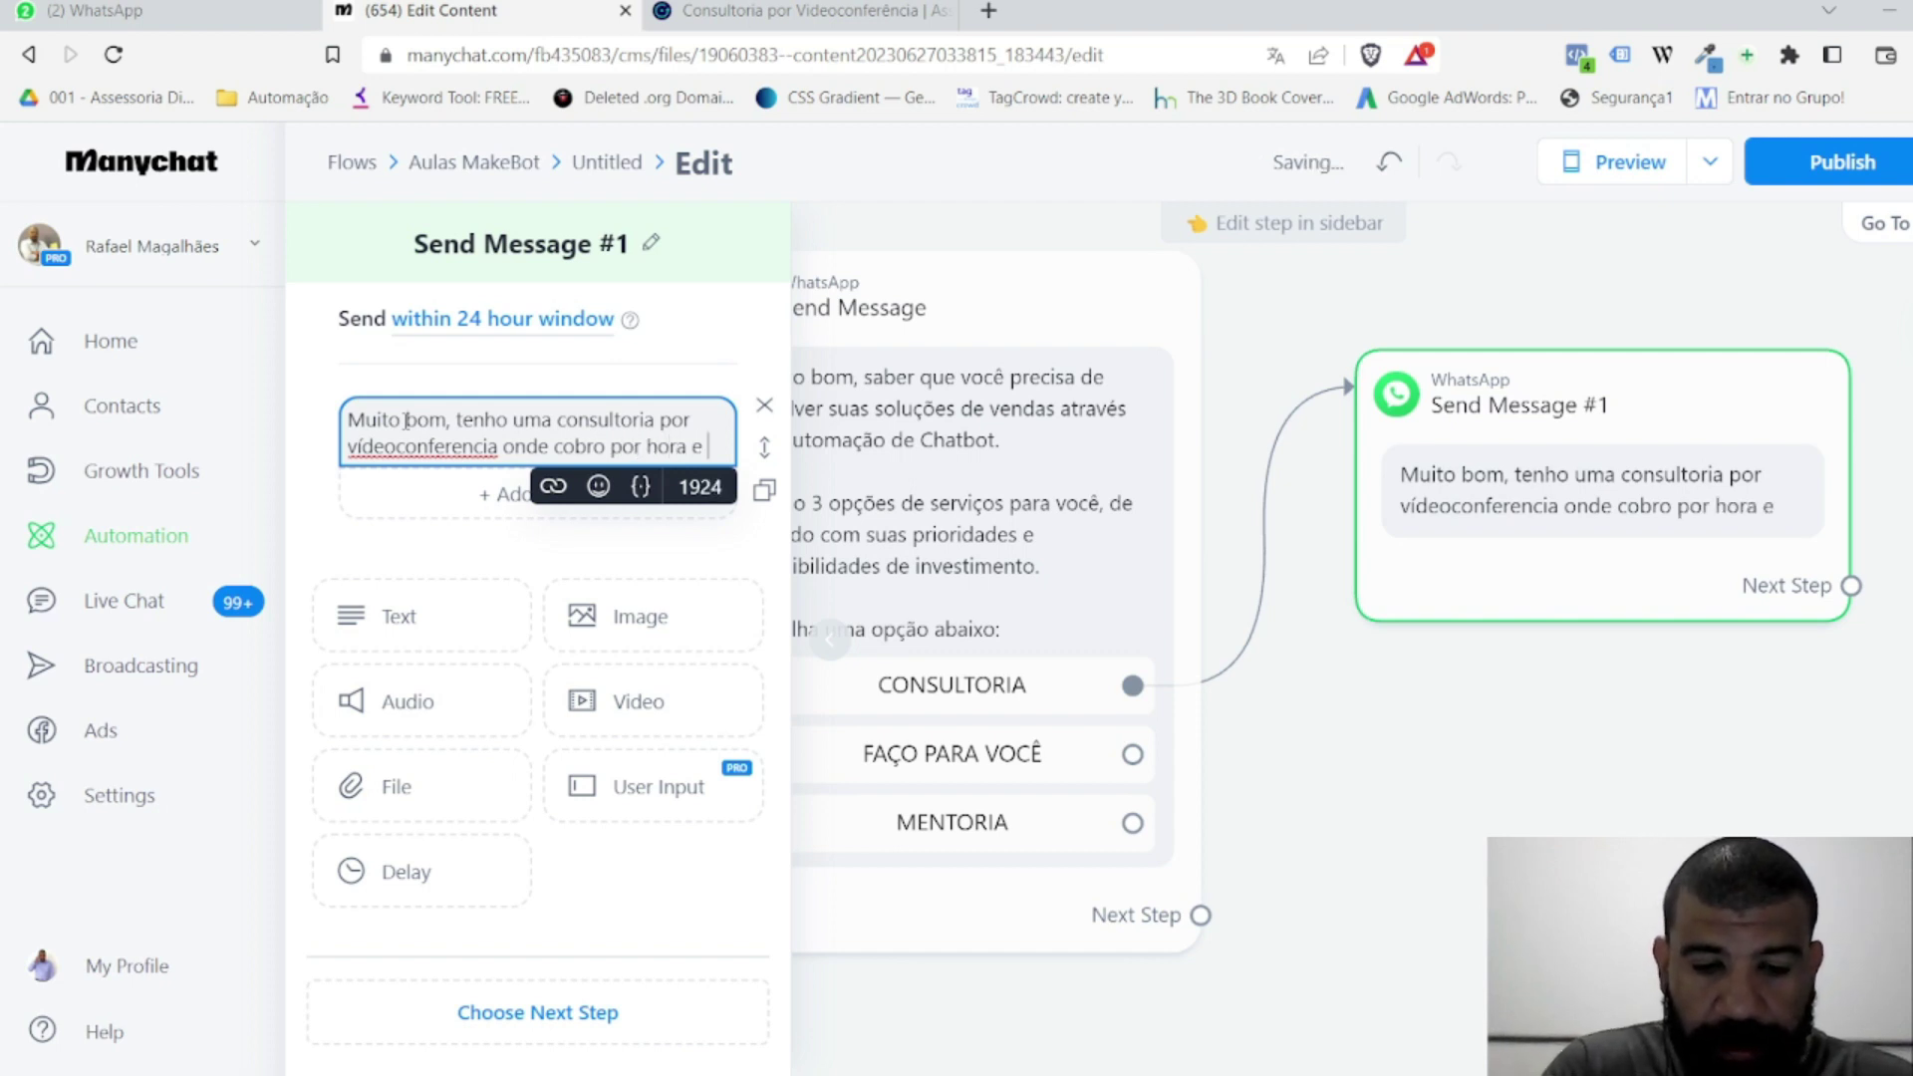
# Step: Extend the consultation sentence with "pode uma solução para você mesmo aplicar soluções nas suas vendas automatizadas"
pyautogui.write('pode uma solução para você a')
pyautogui.press('BackSpace')
pyautogui.press('BackSpace')
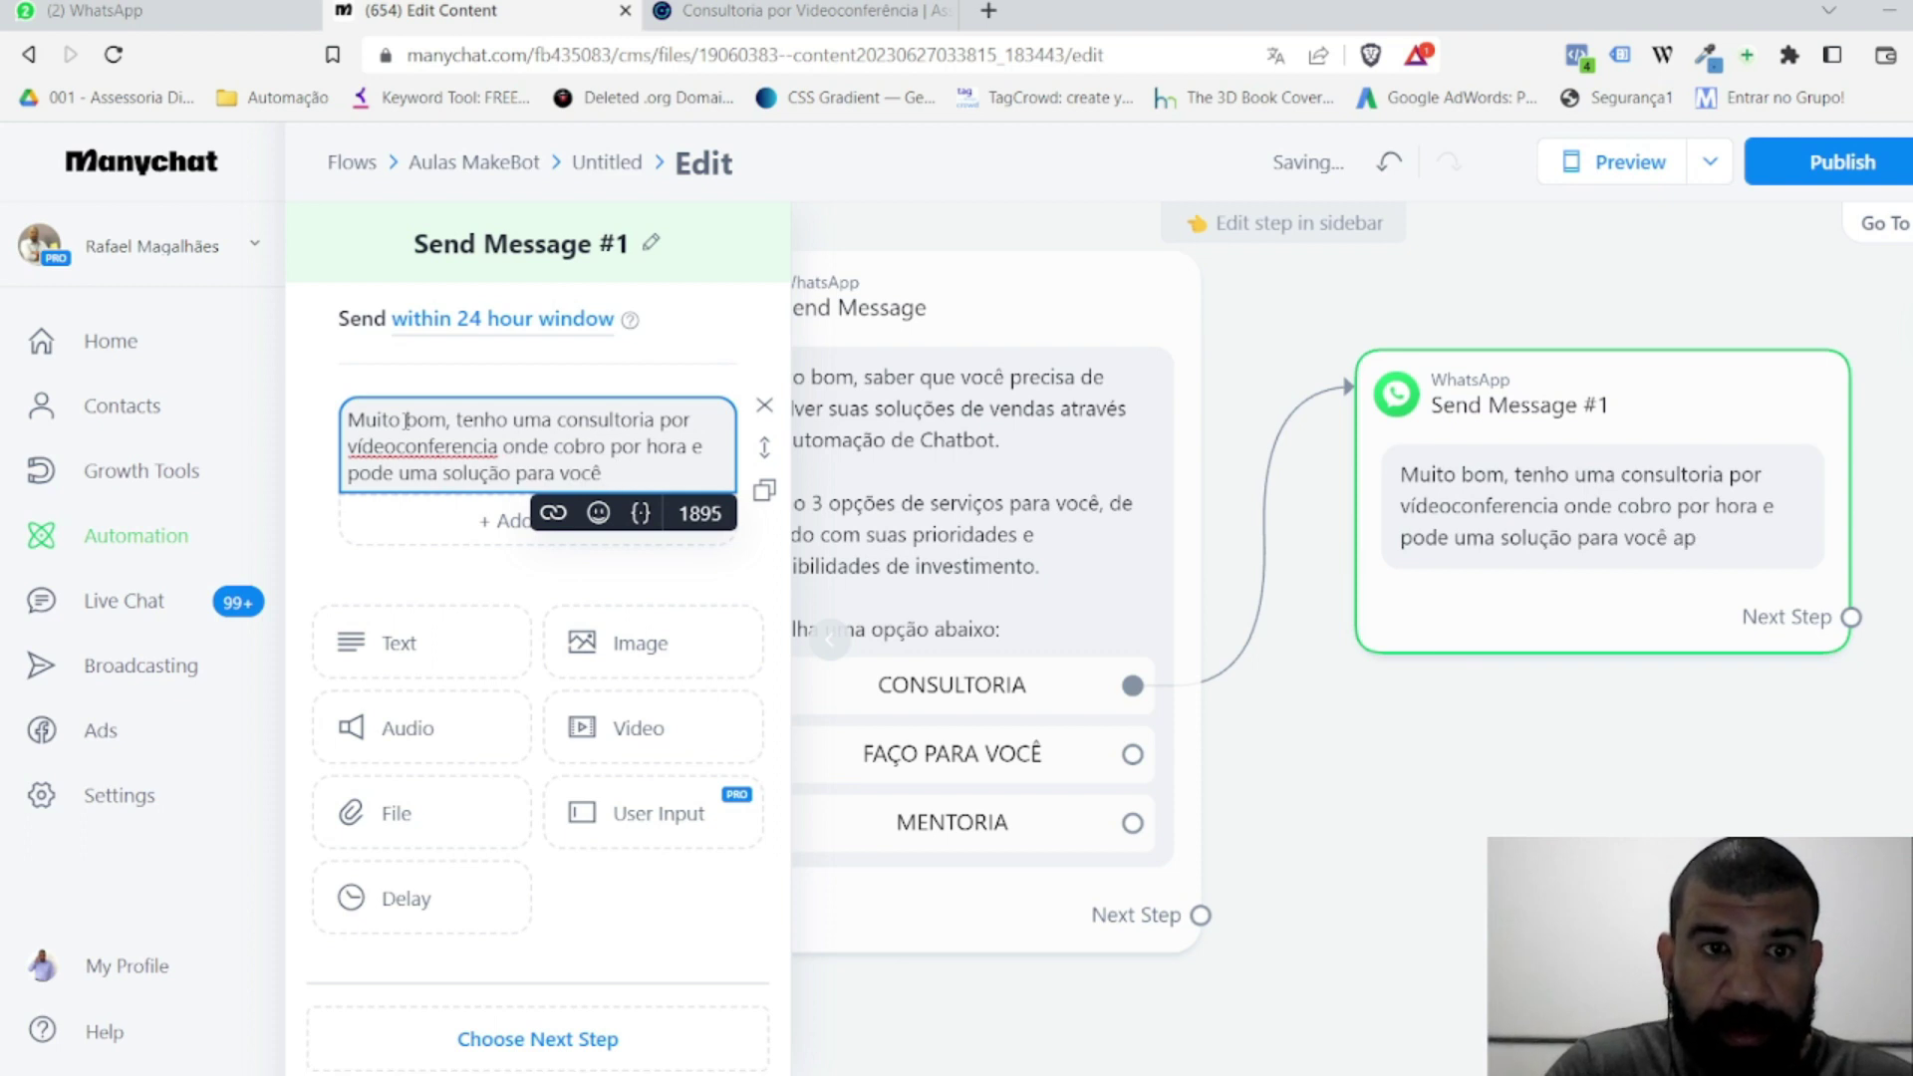
pyautogui.write('mesmo aplicar')
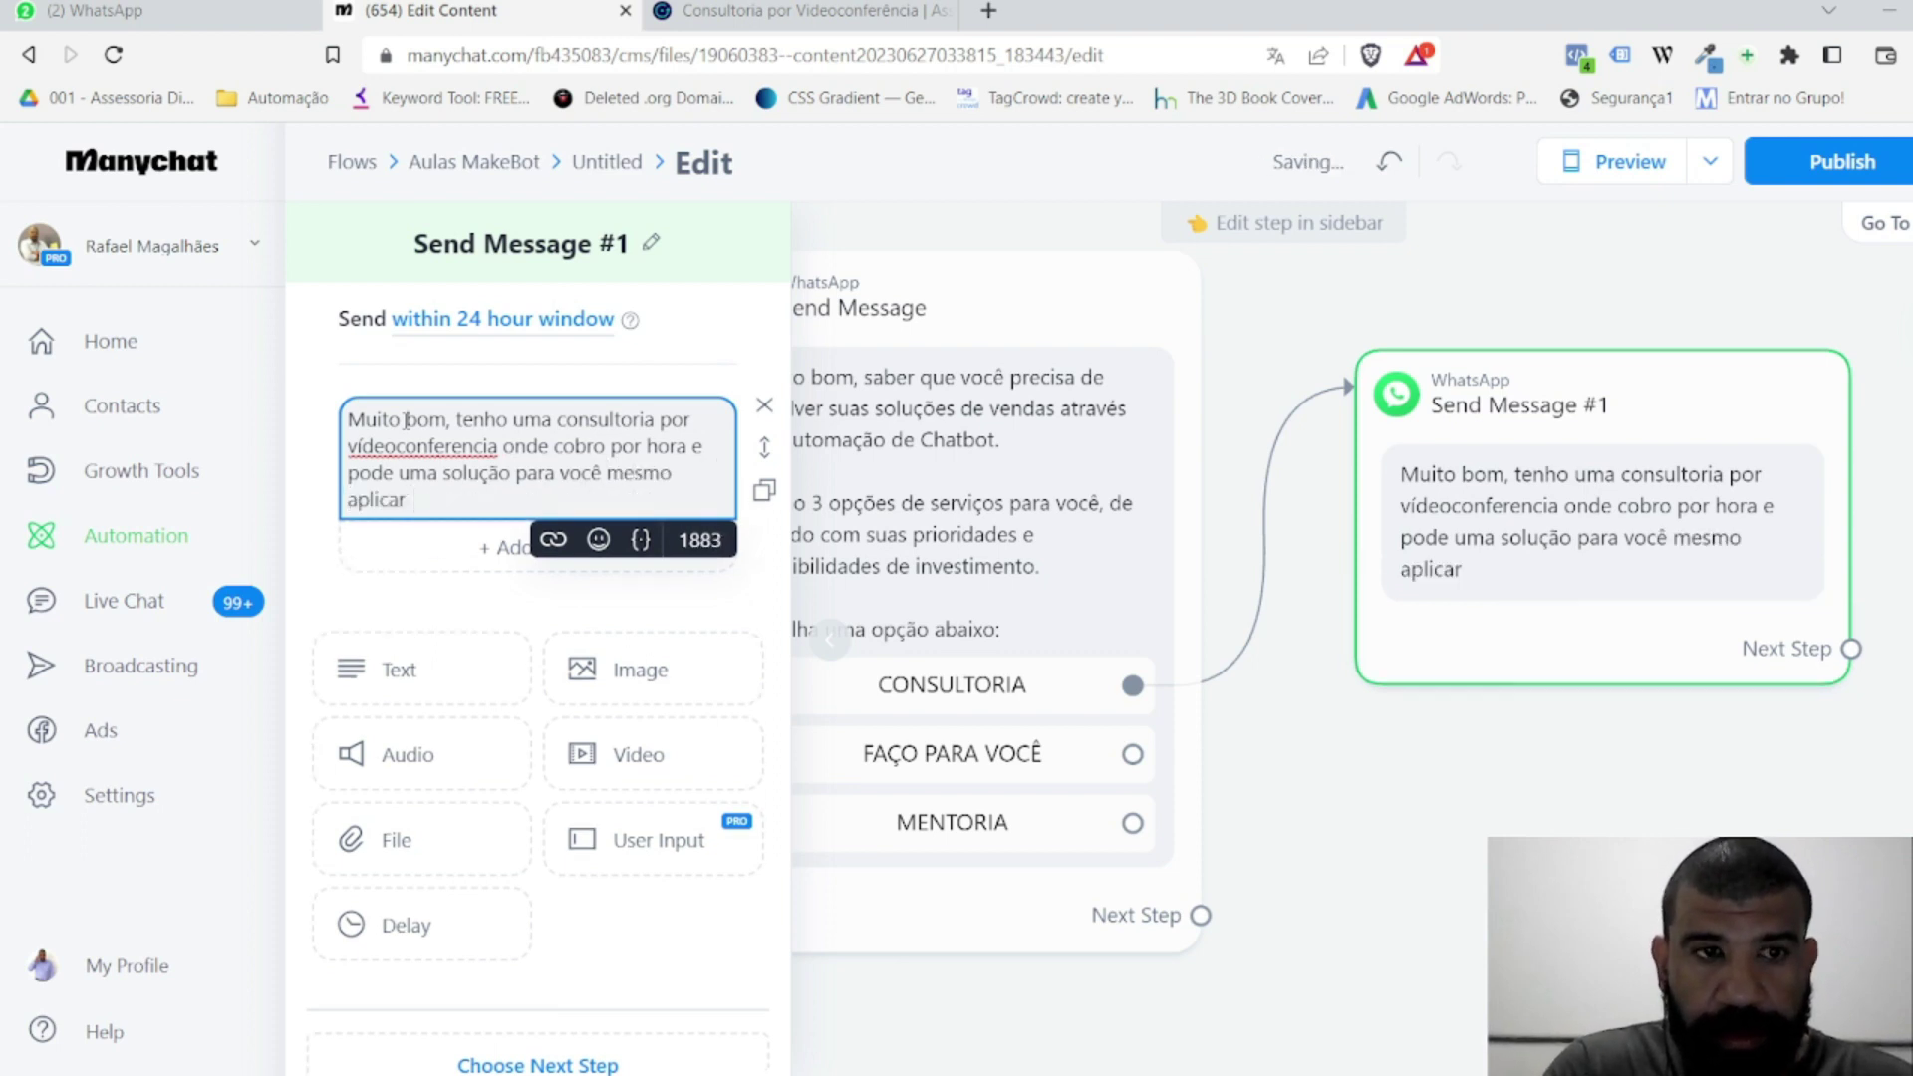
pyautogui.write(' soluções no  ')
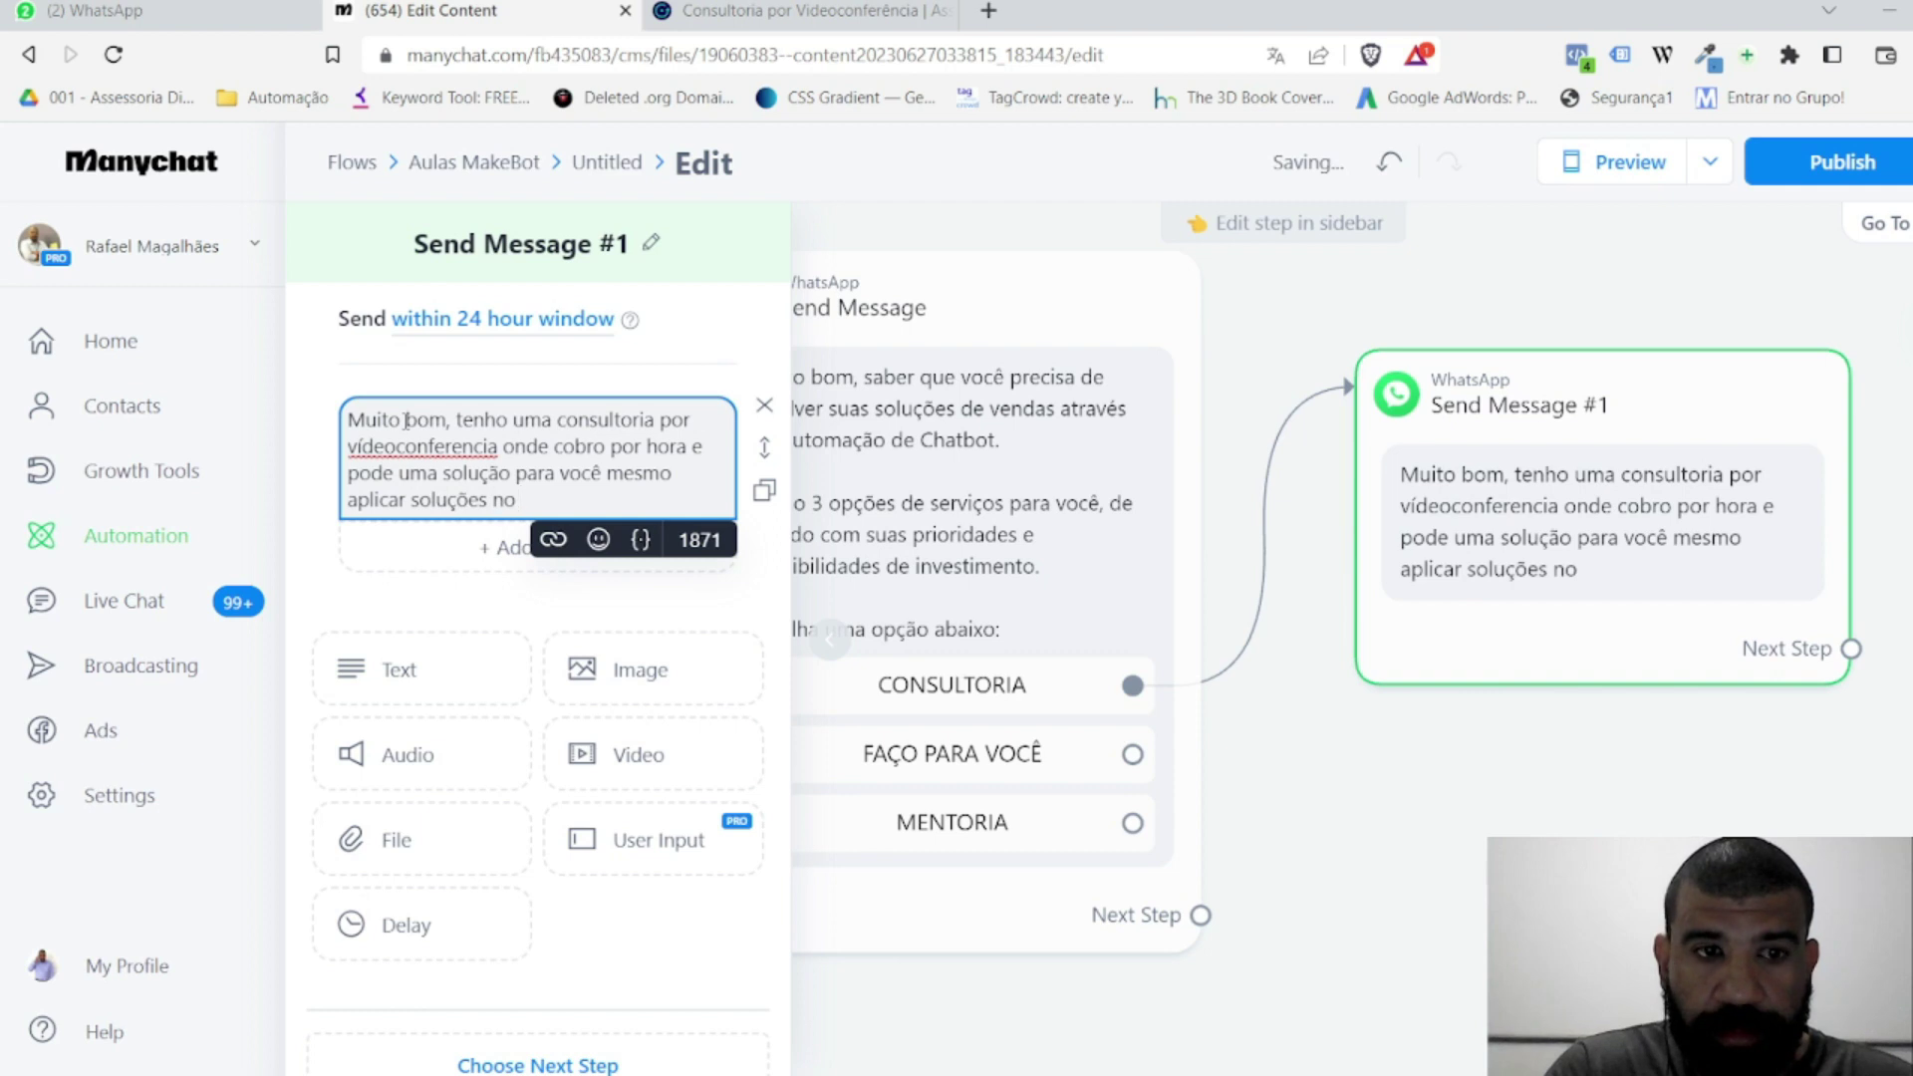
pyautogui.press('BackSpace')
pyautogui.press('BackSpace')
pyautogui.press('BackSpace')
pyautogui.write('as suas vendas automatizadas')
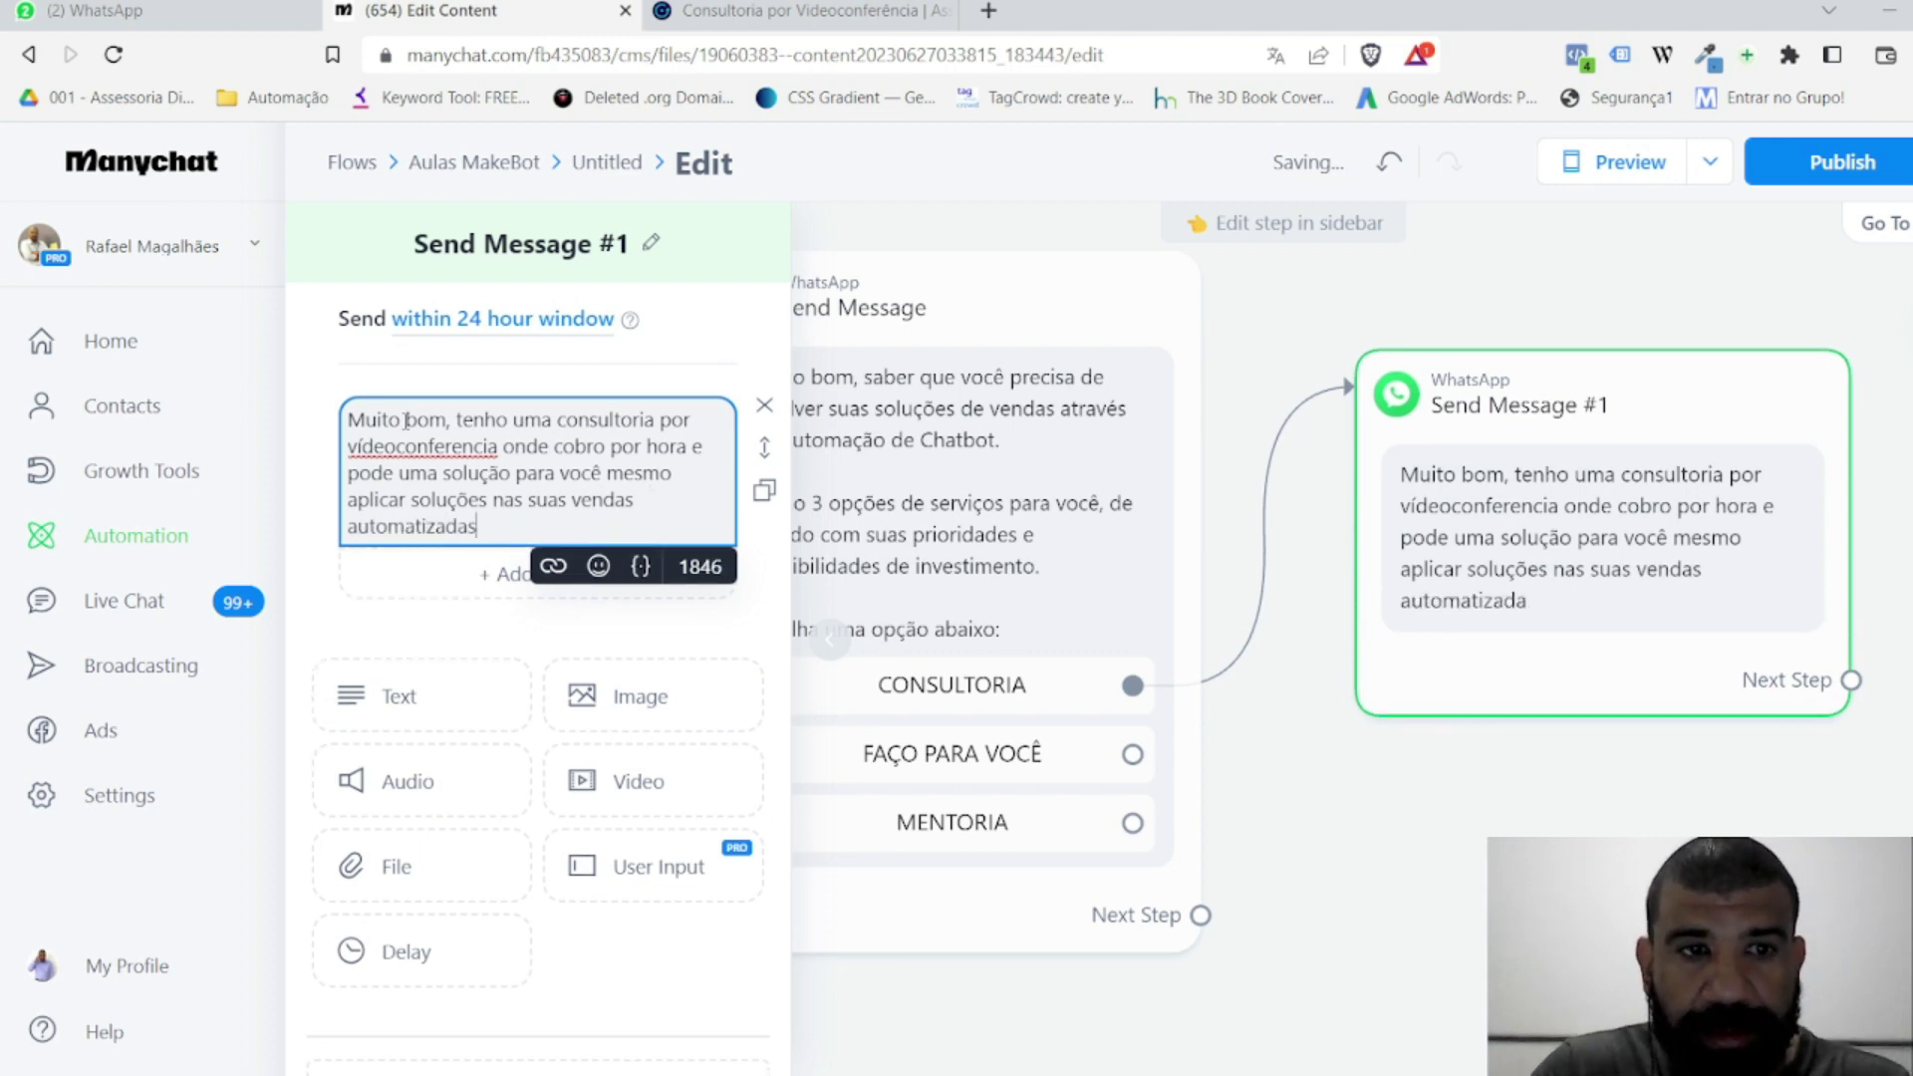
# Step: End the consultation sentence with a period and correct the misspelled word after "consultoria por" to "videoconferência"
pyautogui.write('.')
pyautogui.press('Escape')
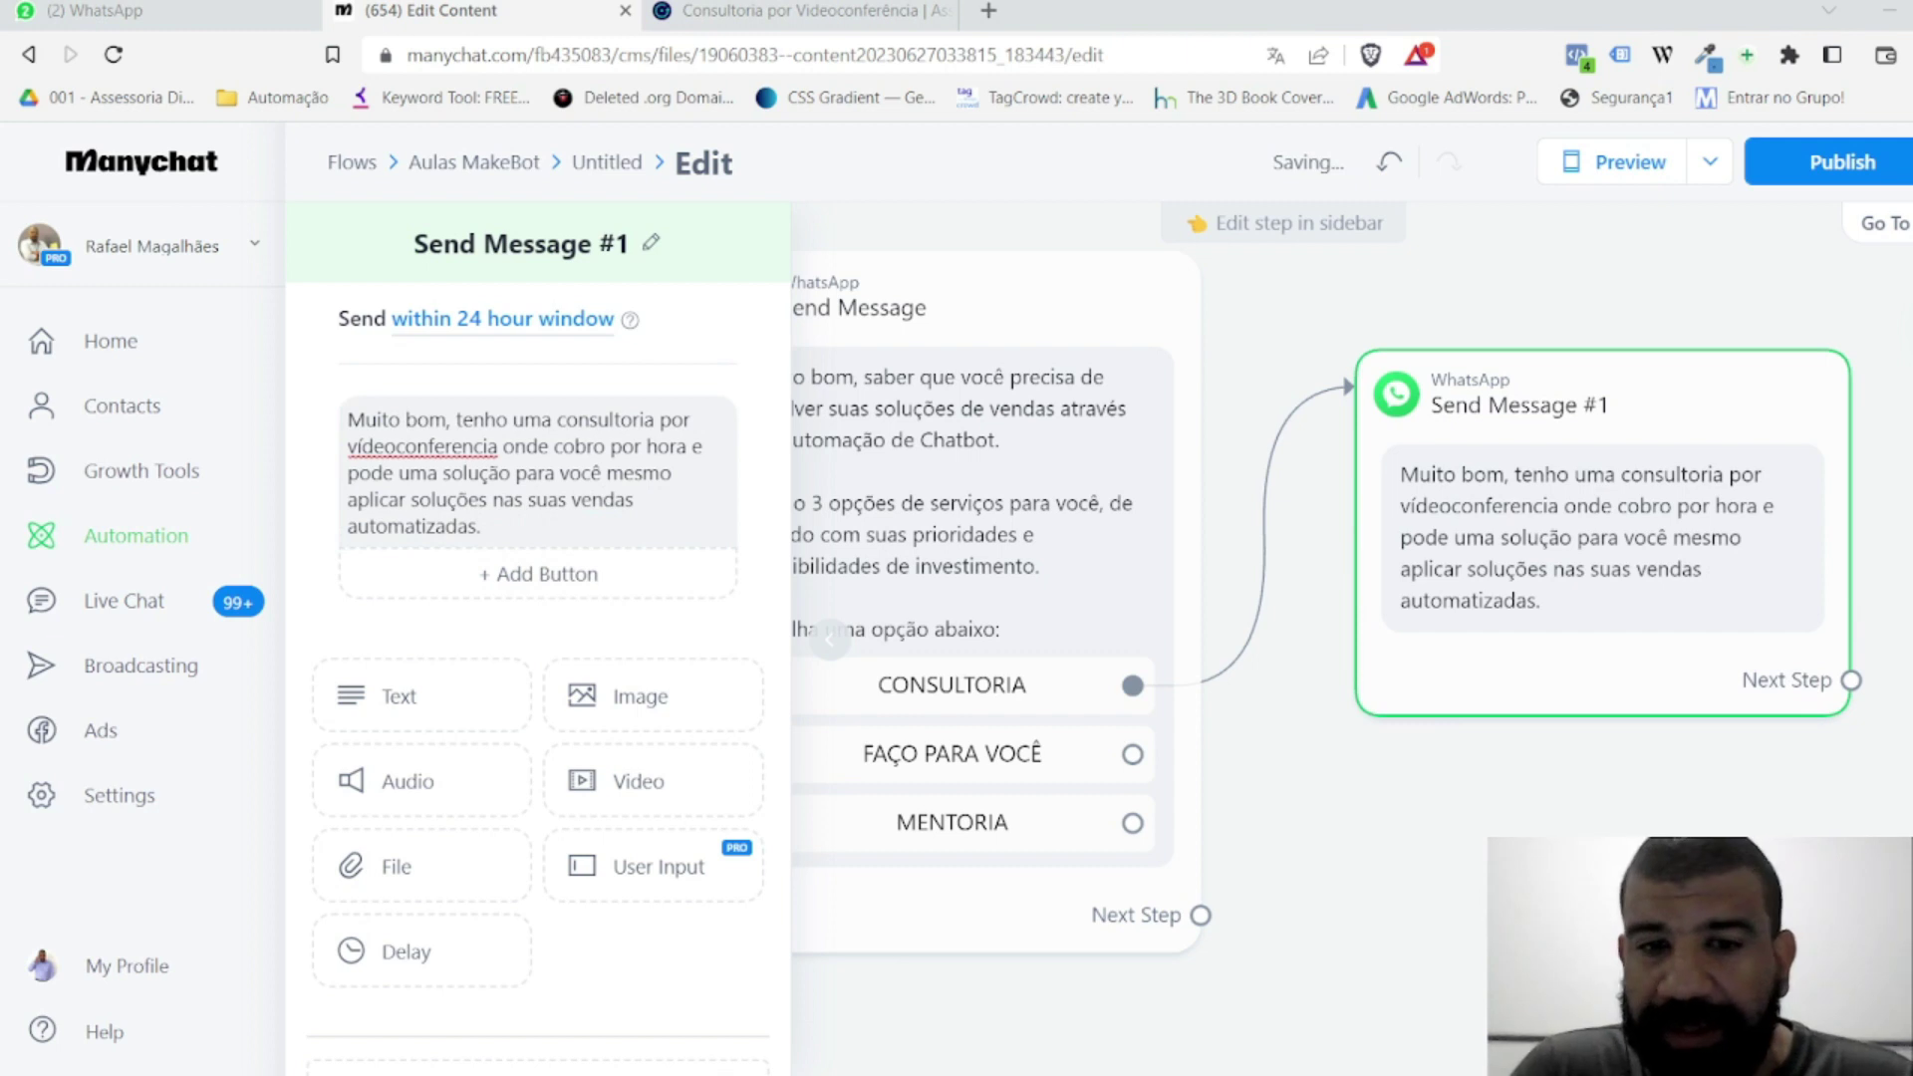
pyautogui.click(405, 420)
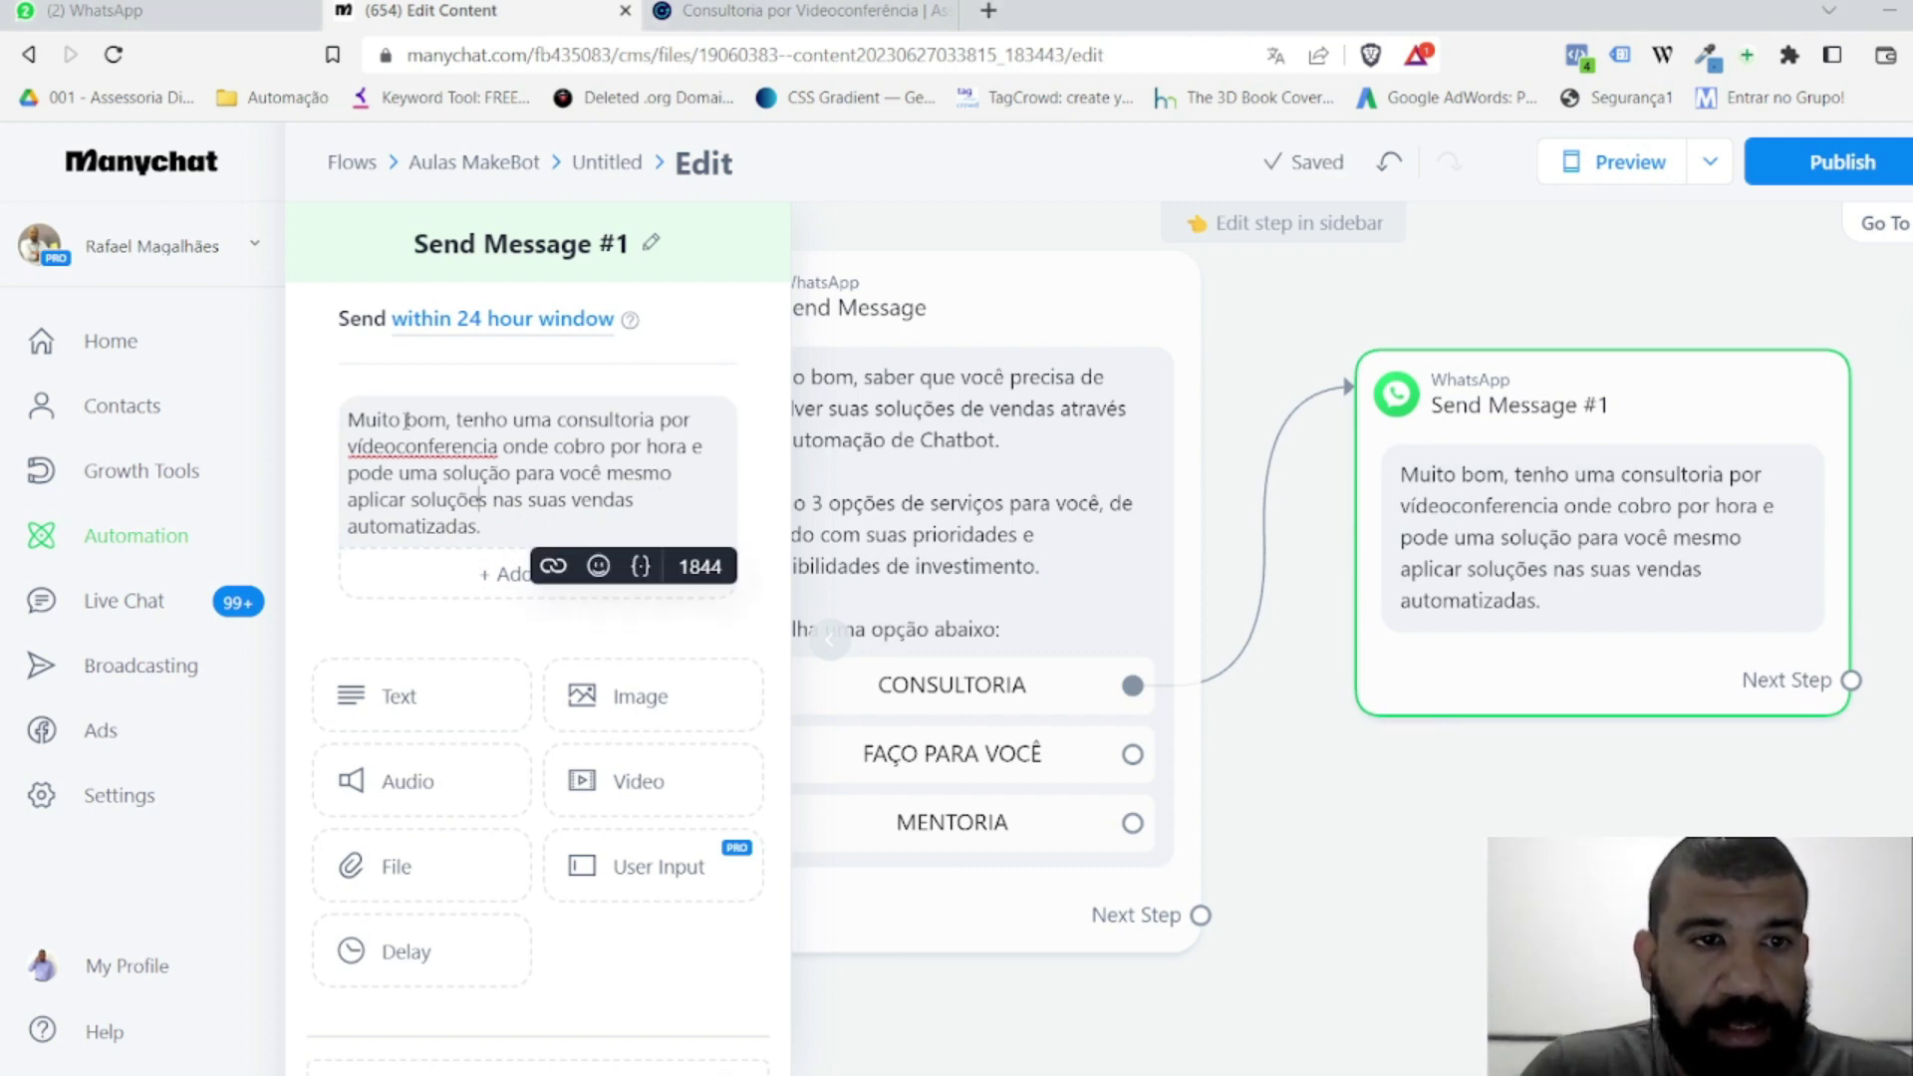
pyautogui.doubleClick(468, 448)
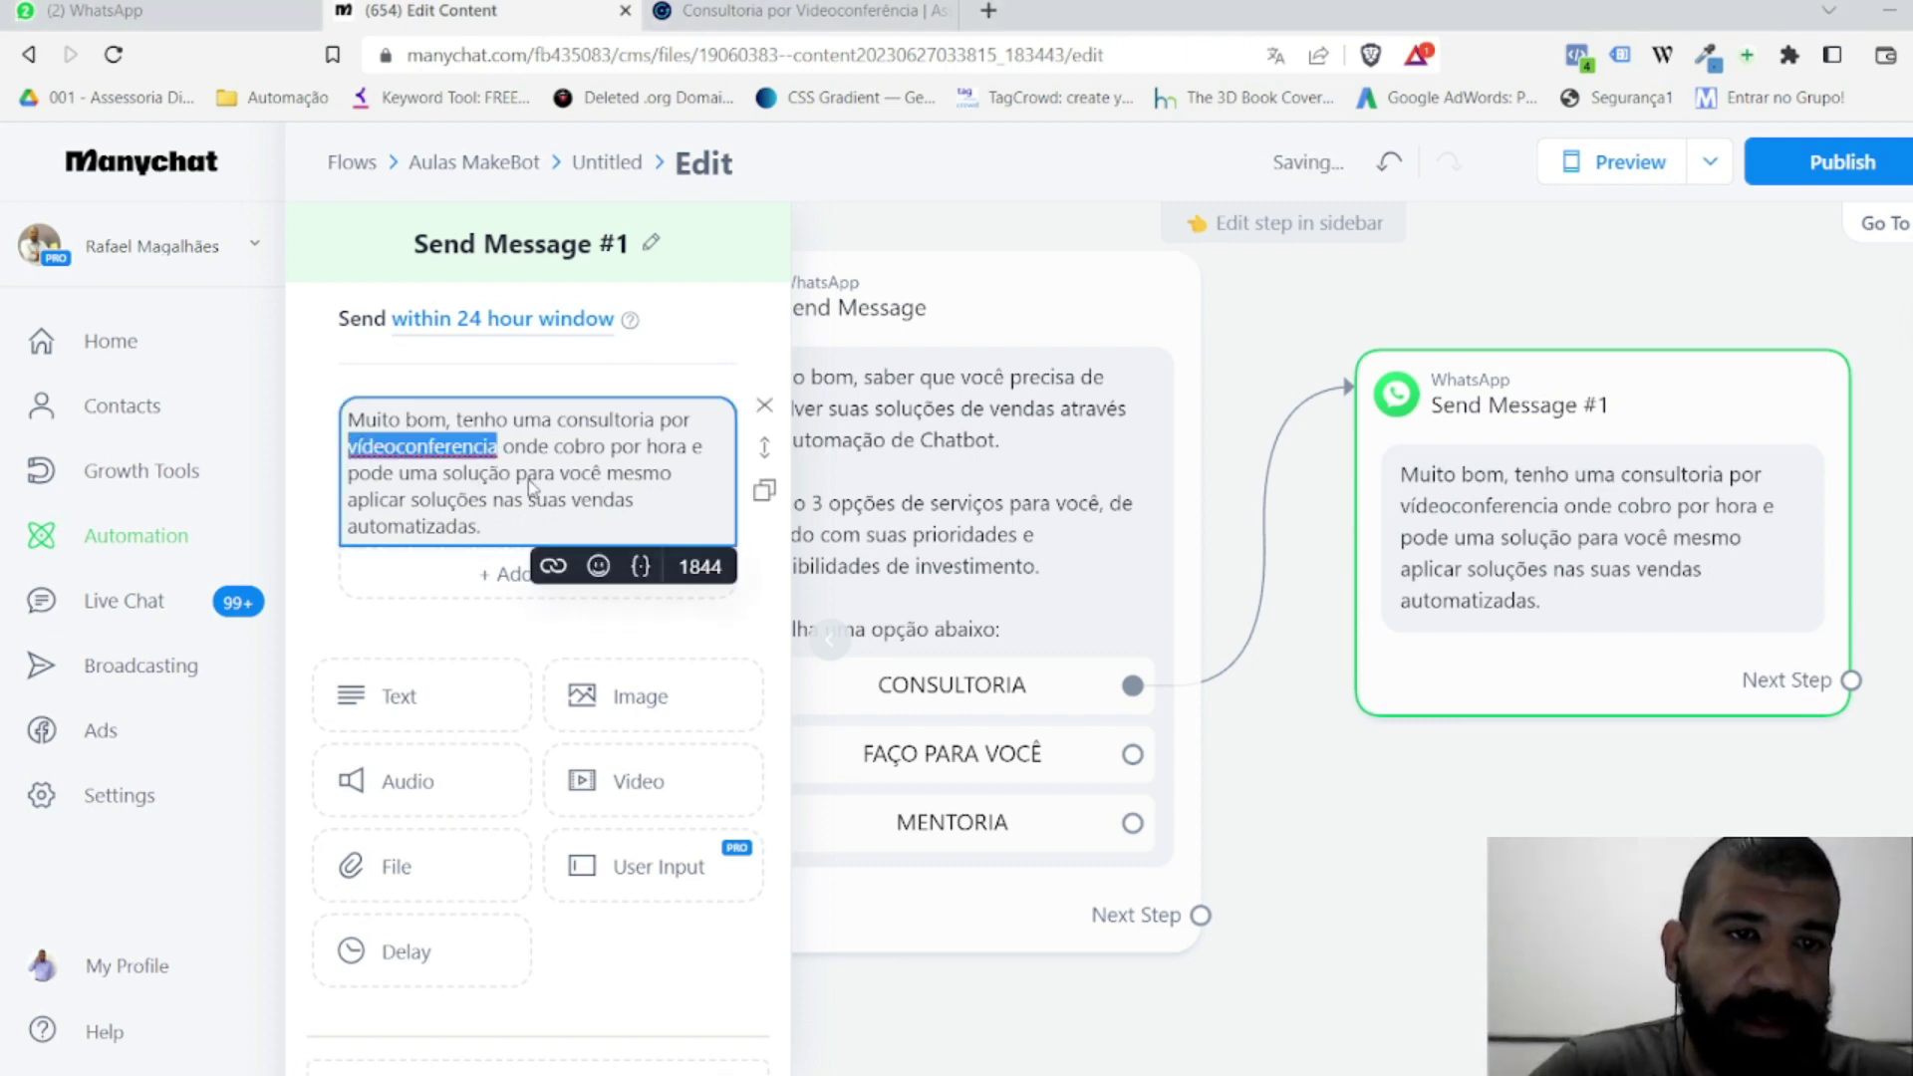
pyautogui.write('videoconferência')
# Step: Add a second text block to the consultation message
pyautogui.click(431, 668)
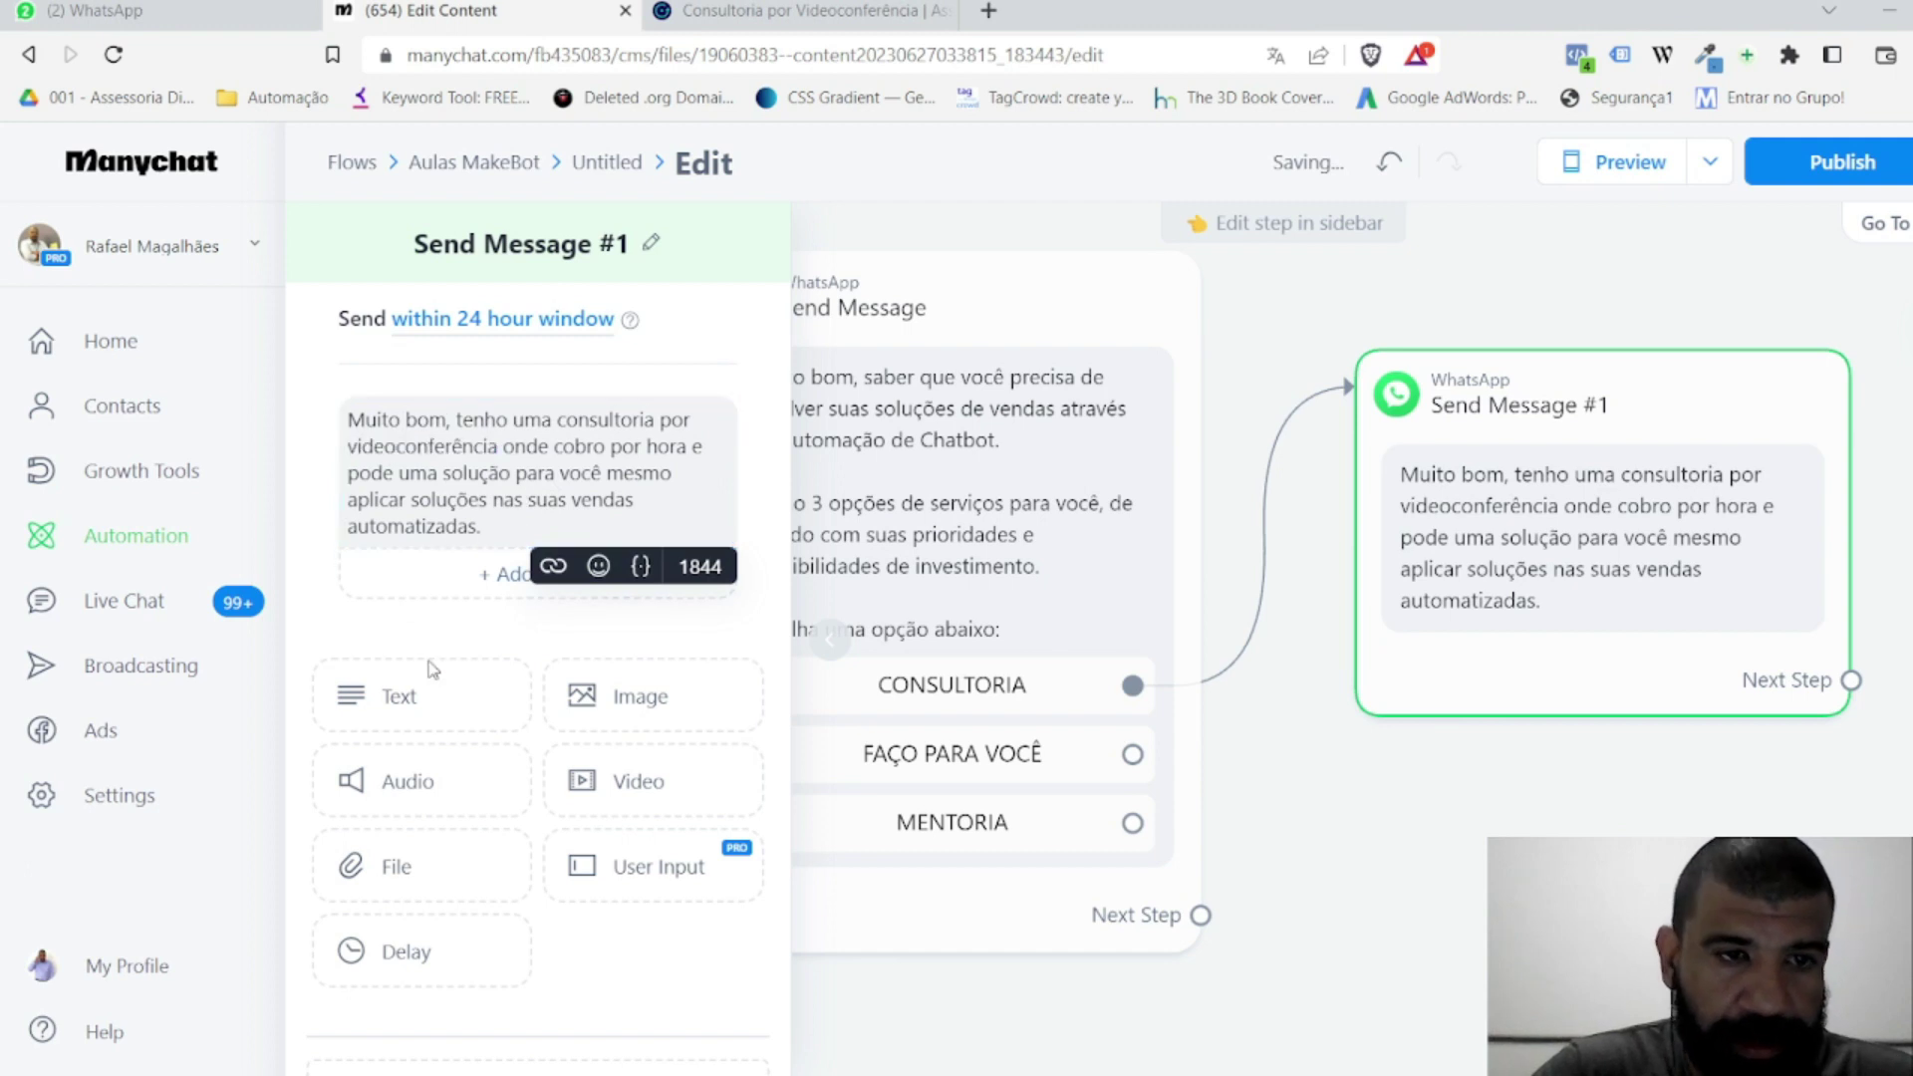
pyautogui.click(388, 695)
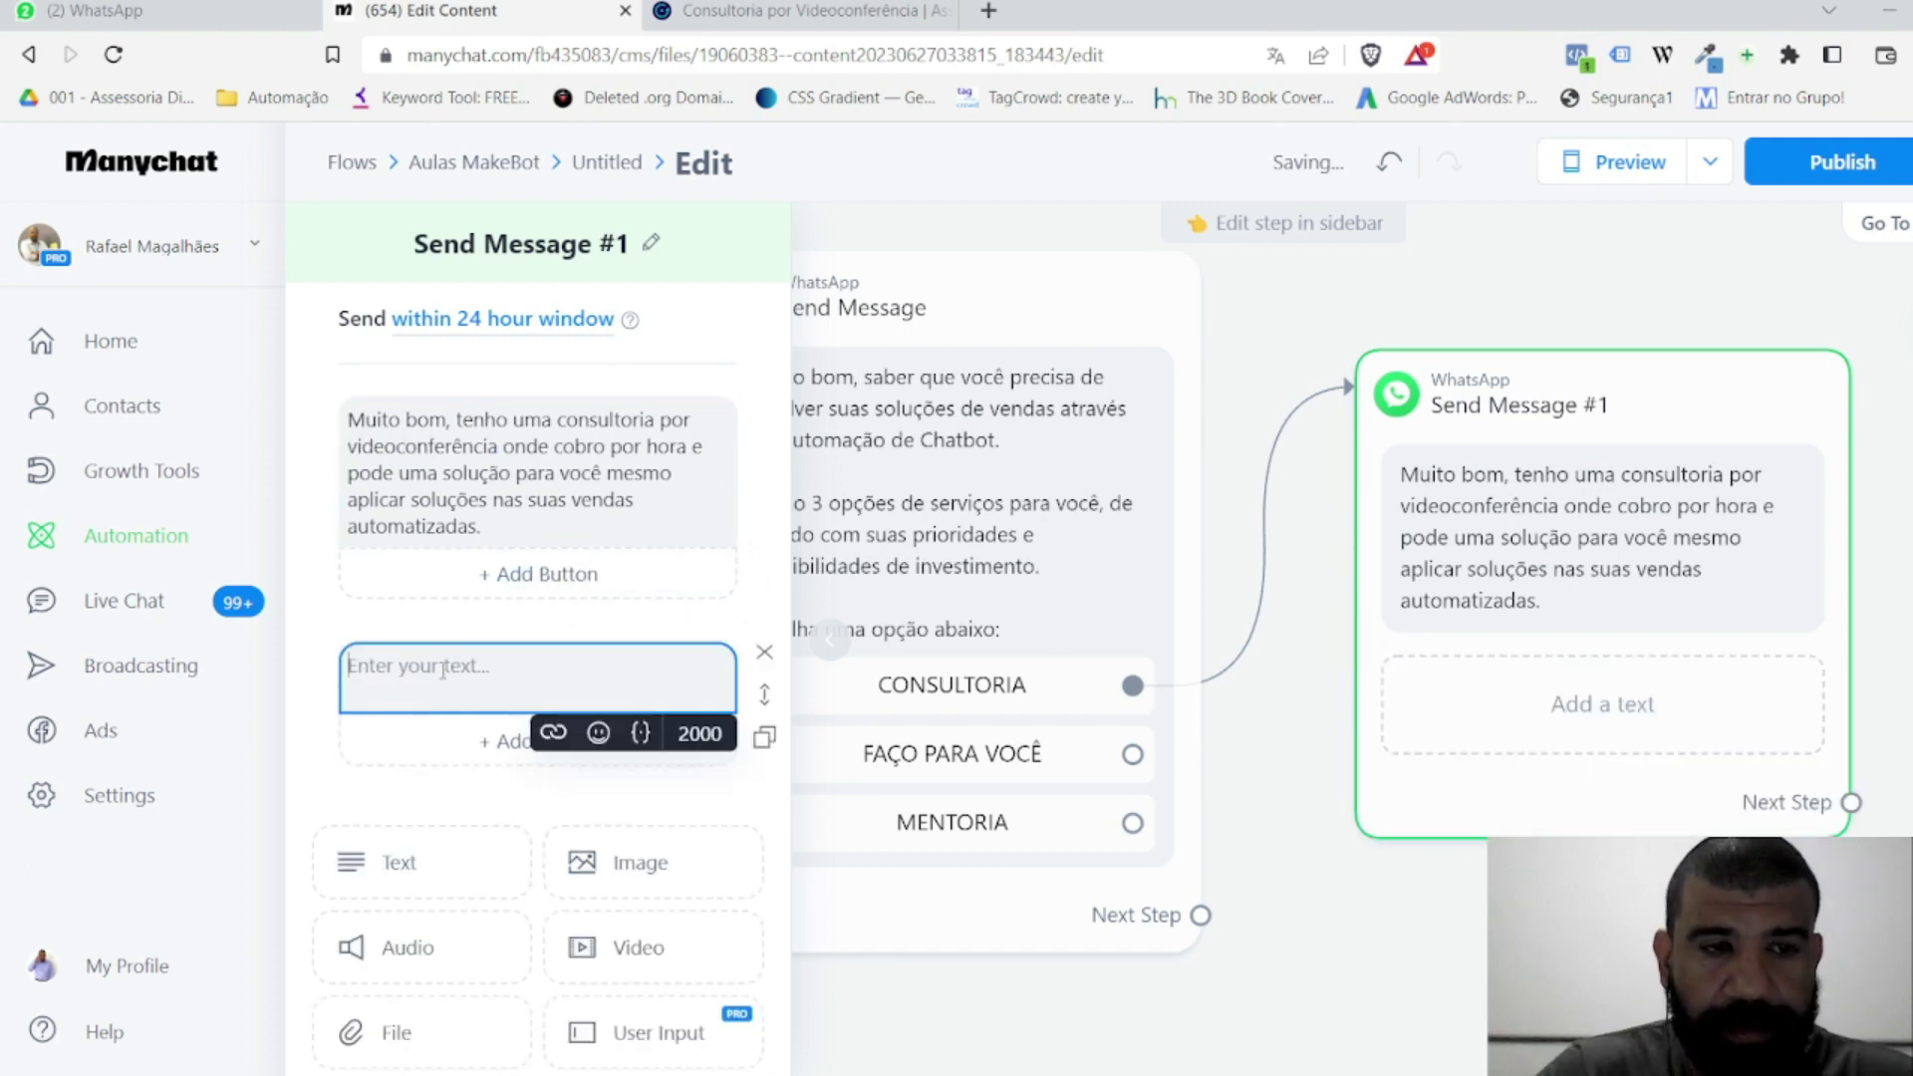
pyautogui.write('Estas')
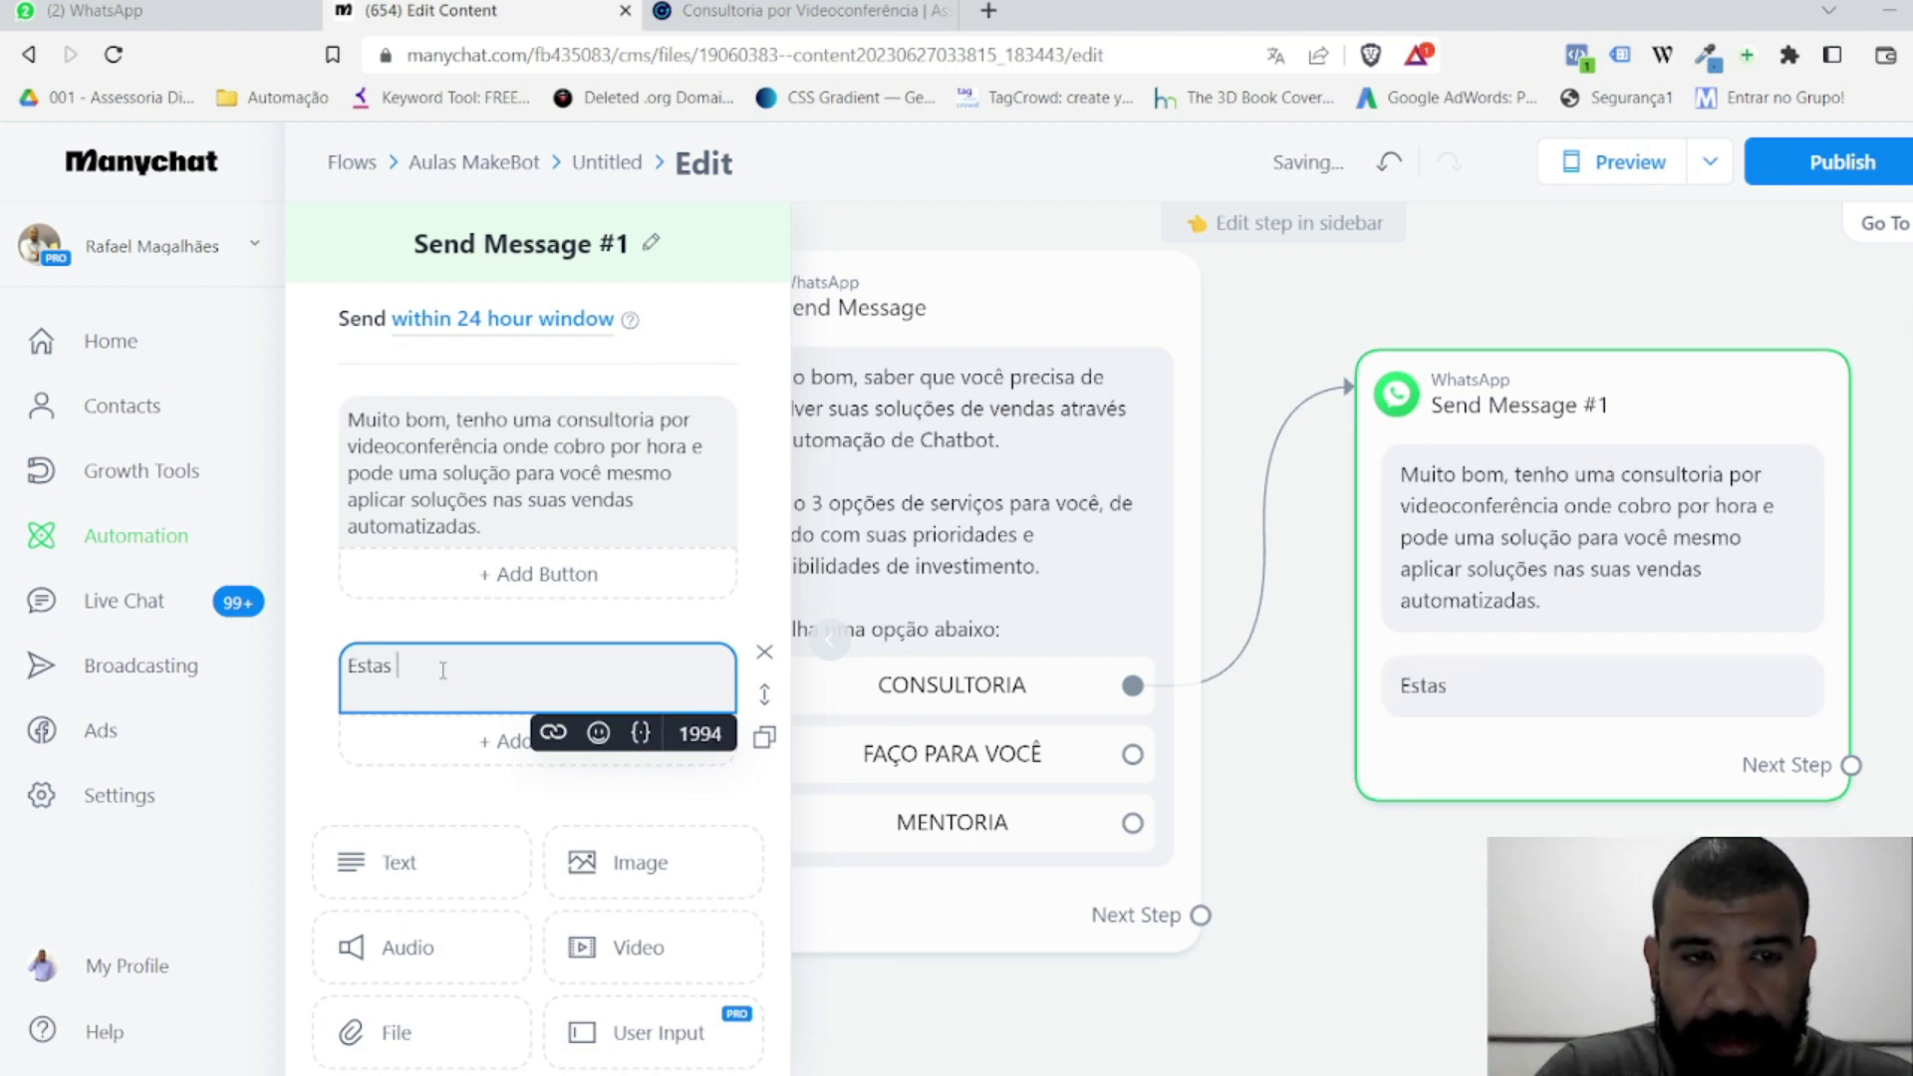
pyautogui.press('BackSpace')
pyautogui.press('BackSpace')
pyautogui.press('BackSpace')
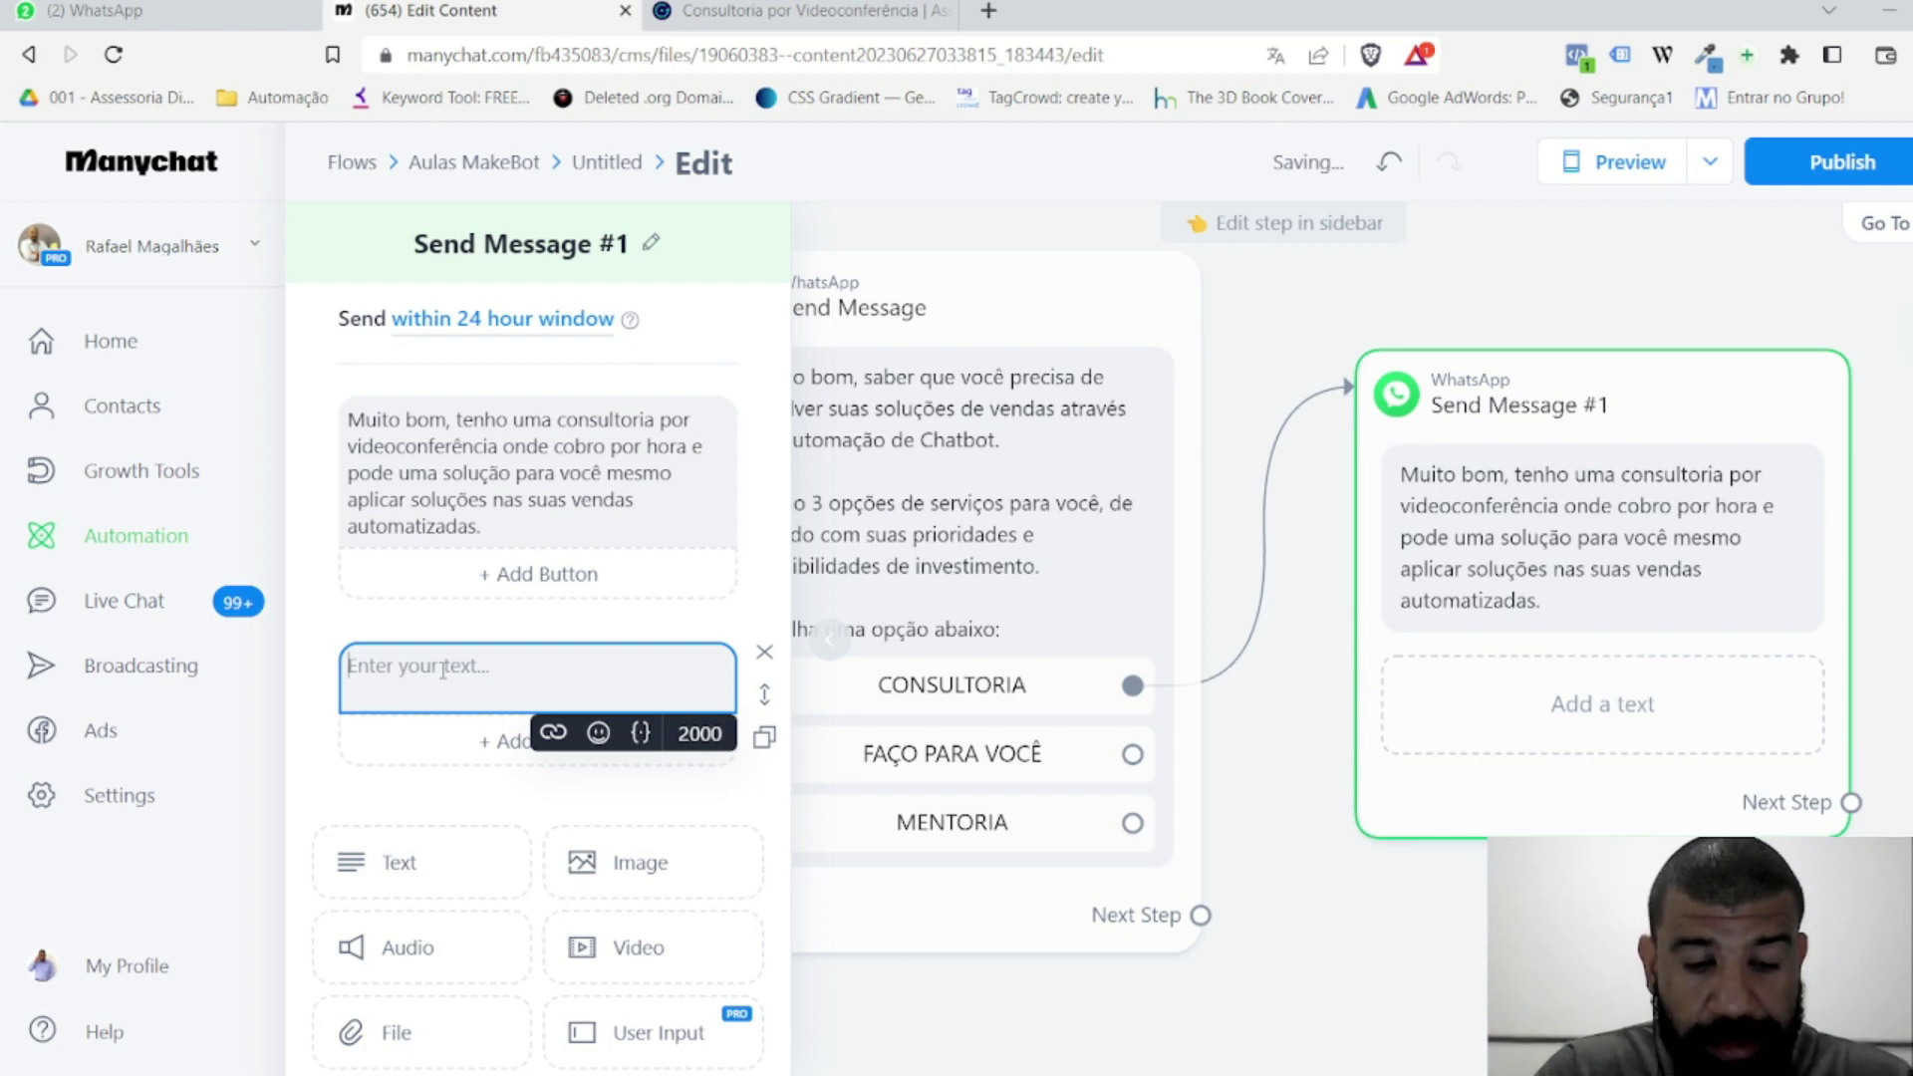
# Step: Begin the second text block with "Somente adiantando, o valor desta consultoria"
pyautogui.write('Somente ')
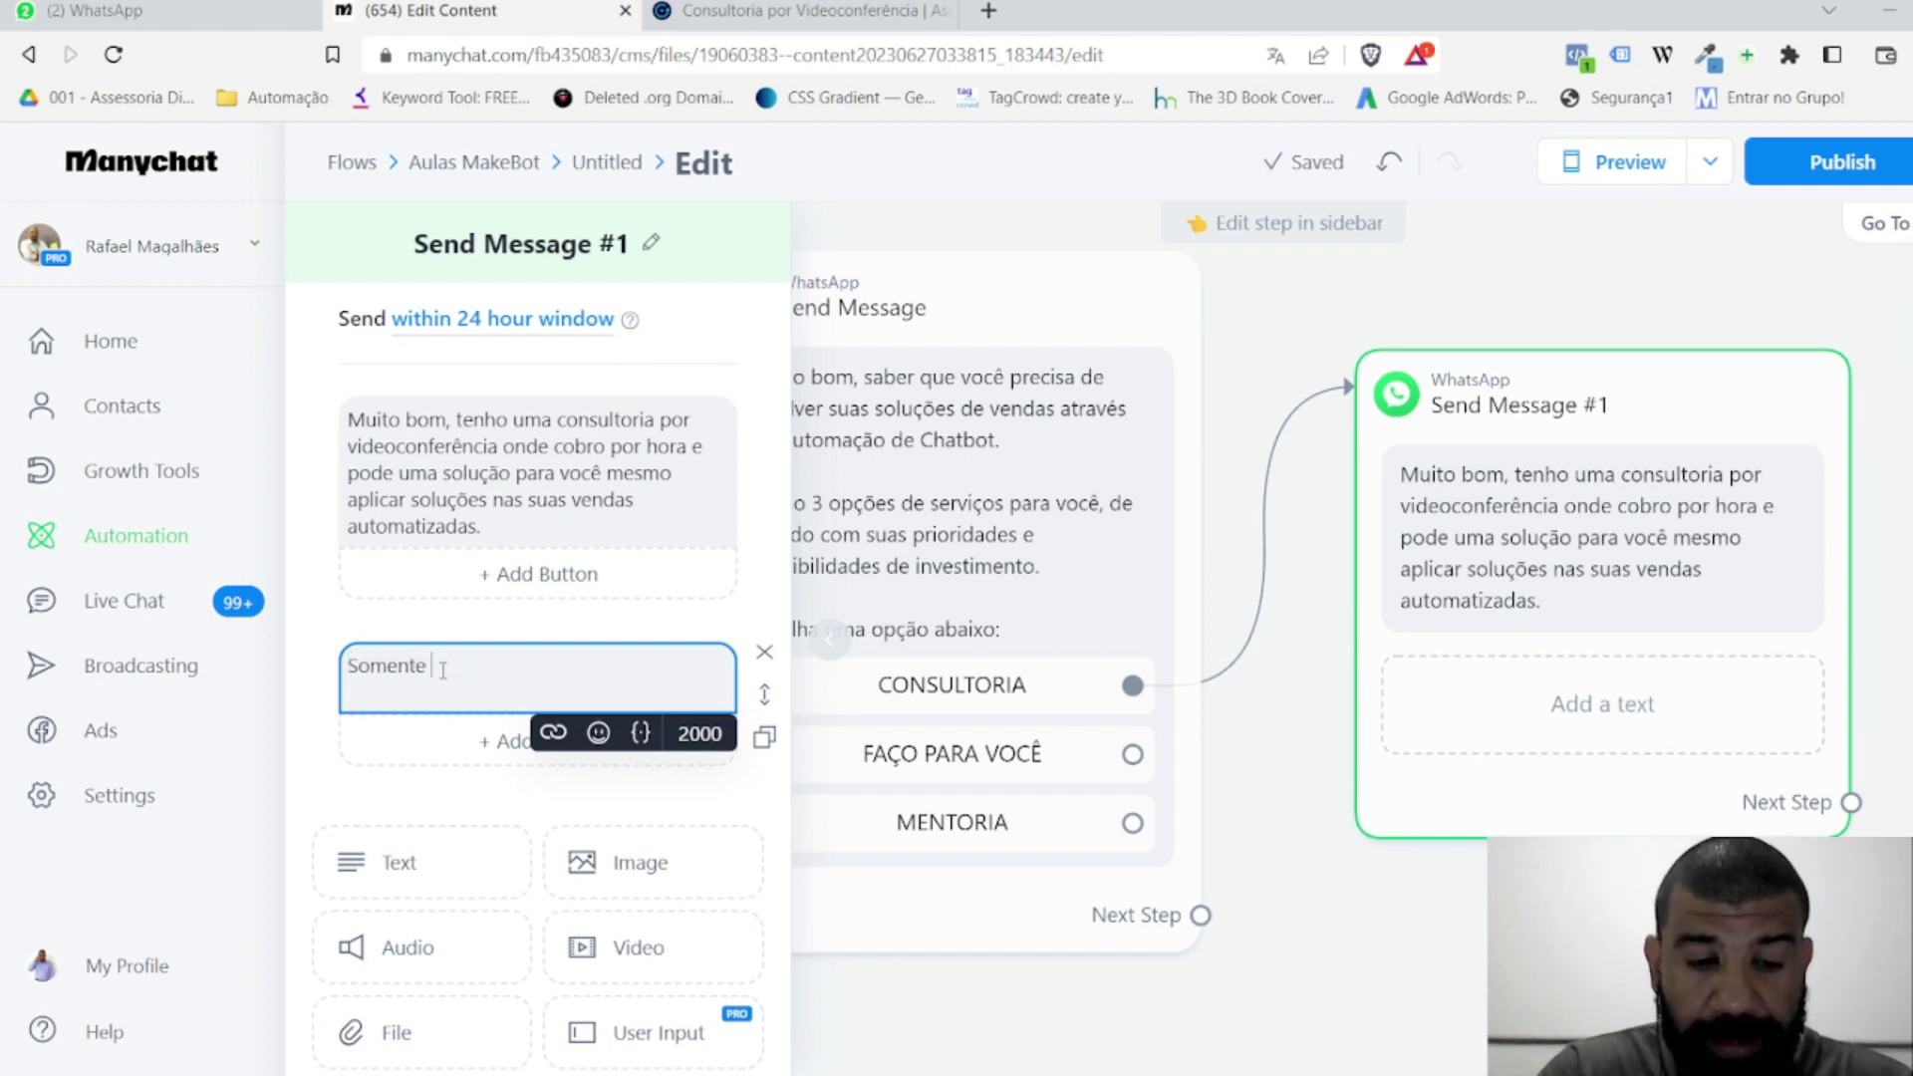
pyautogui.write('adiantando')
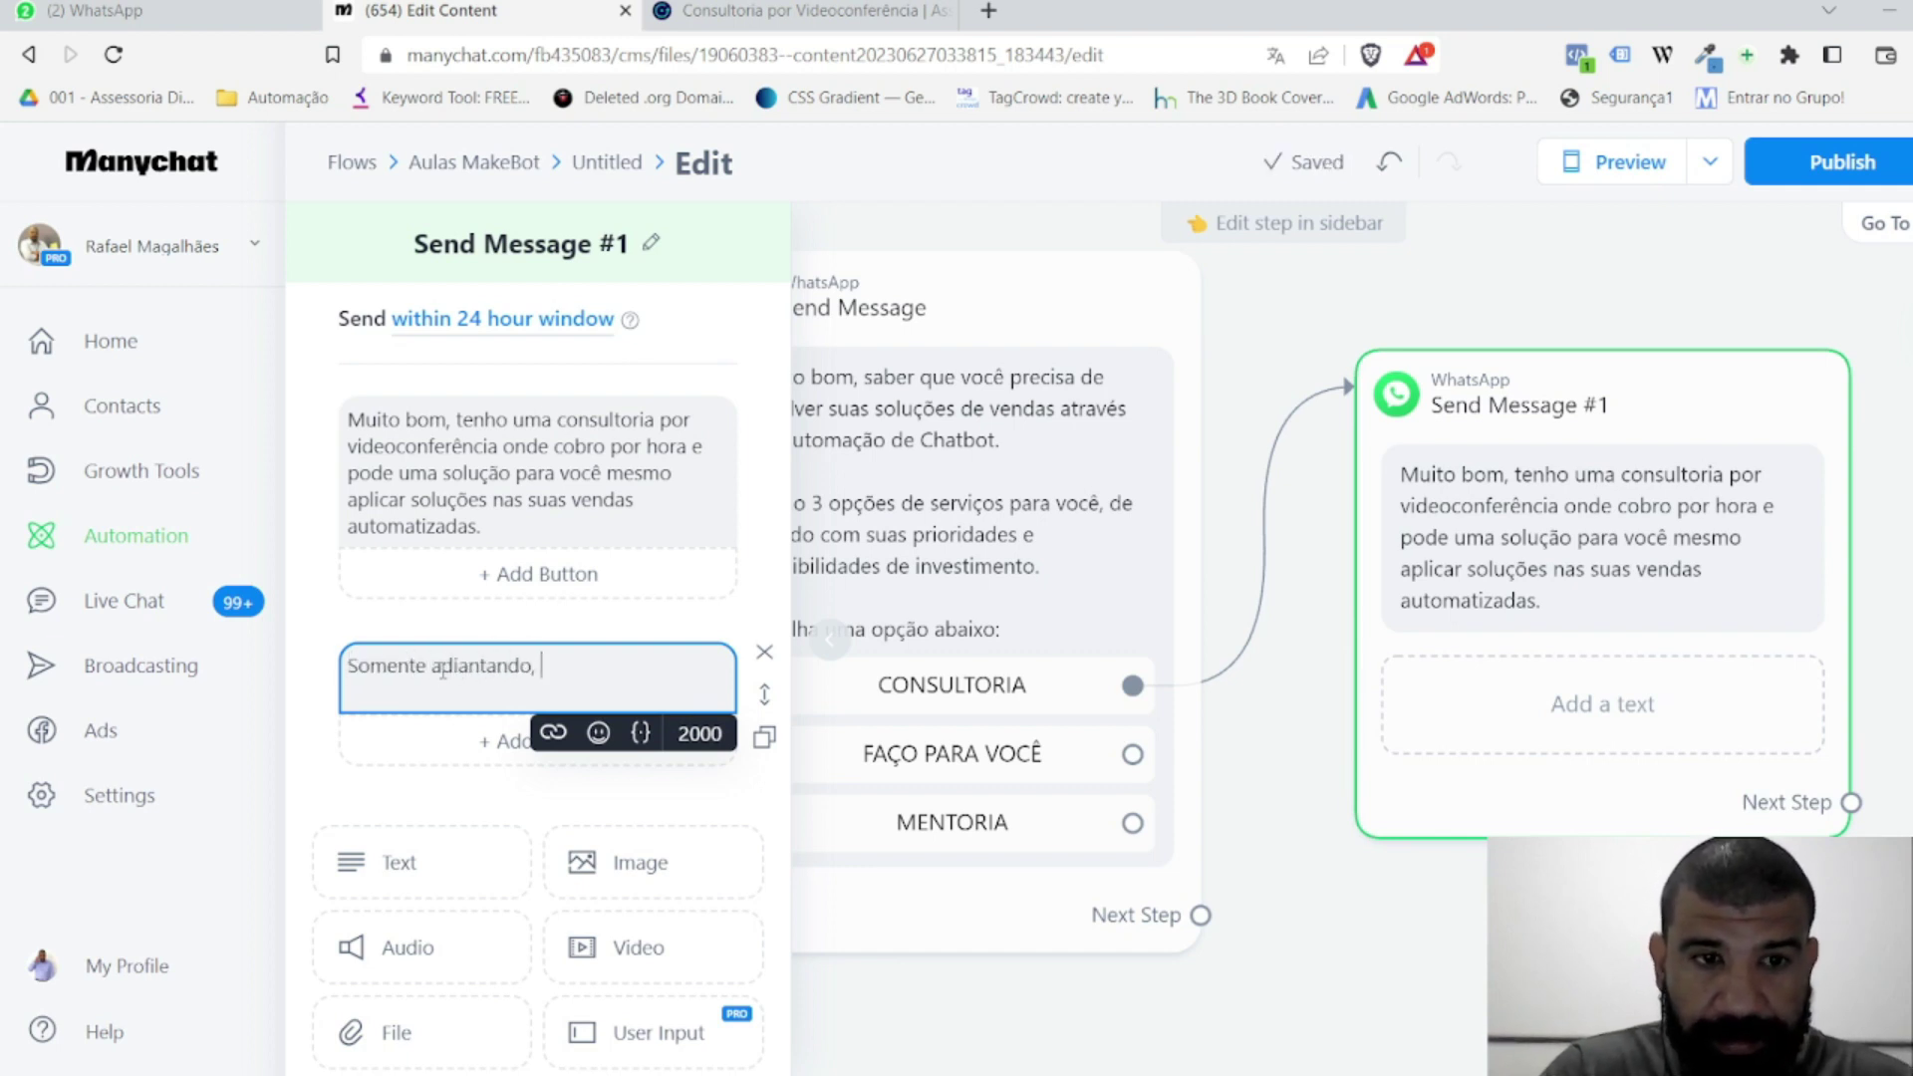
pyautogui.write(', o valor desta consult')
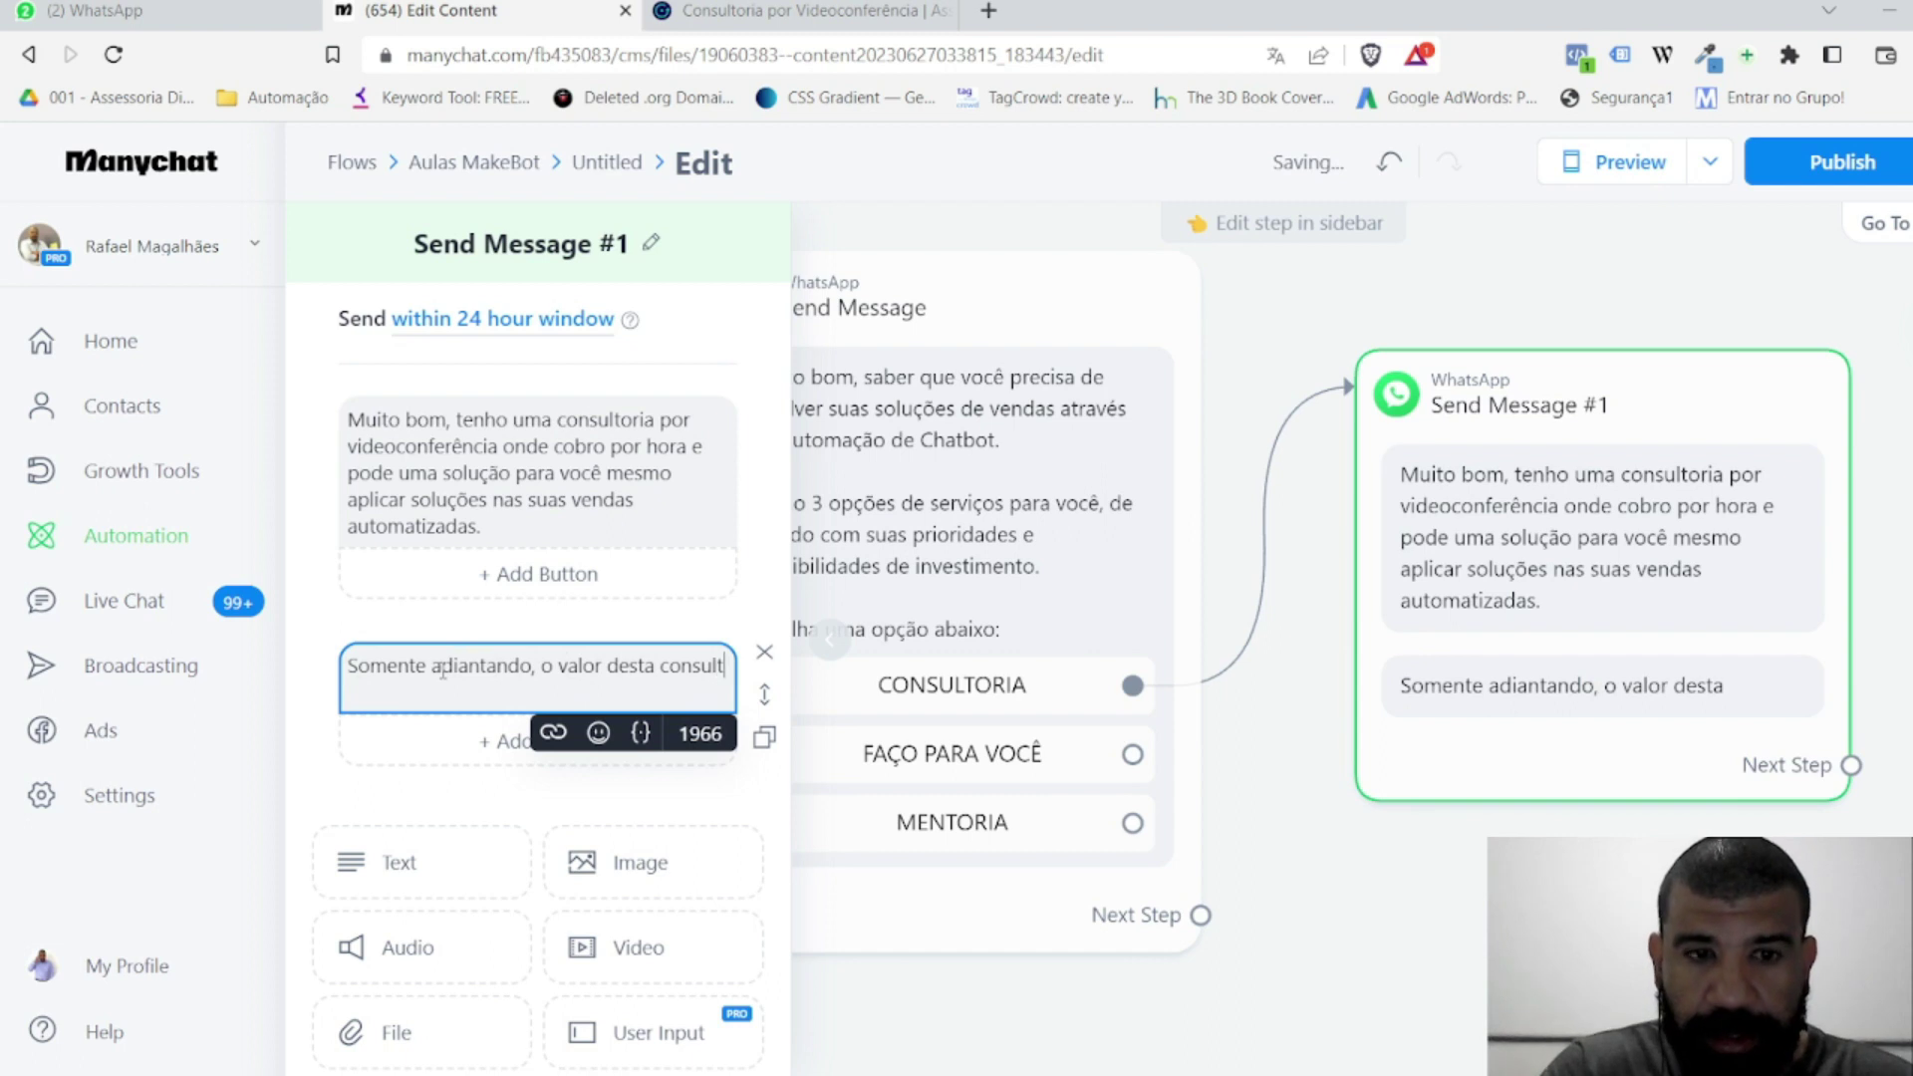
pyautogui.write('oria ')
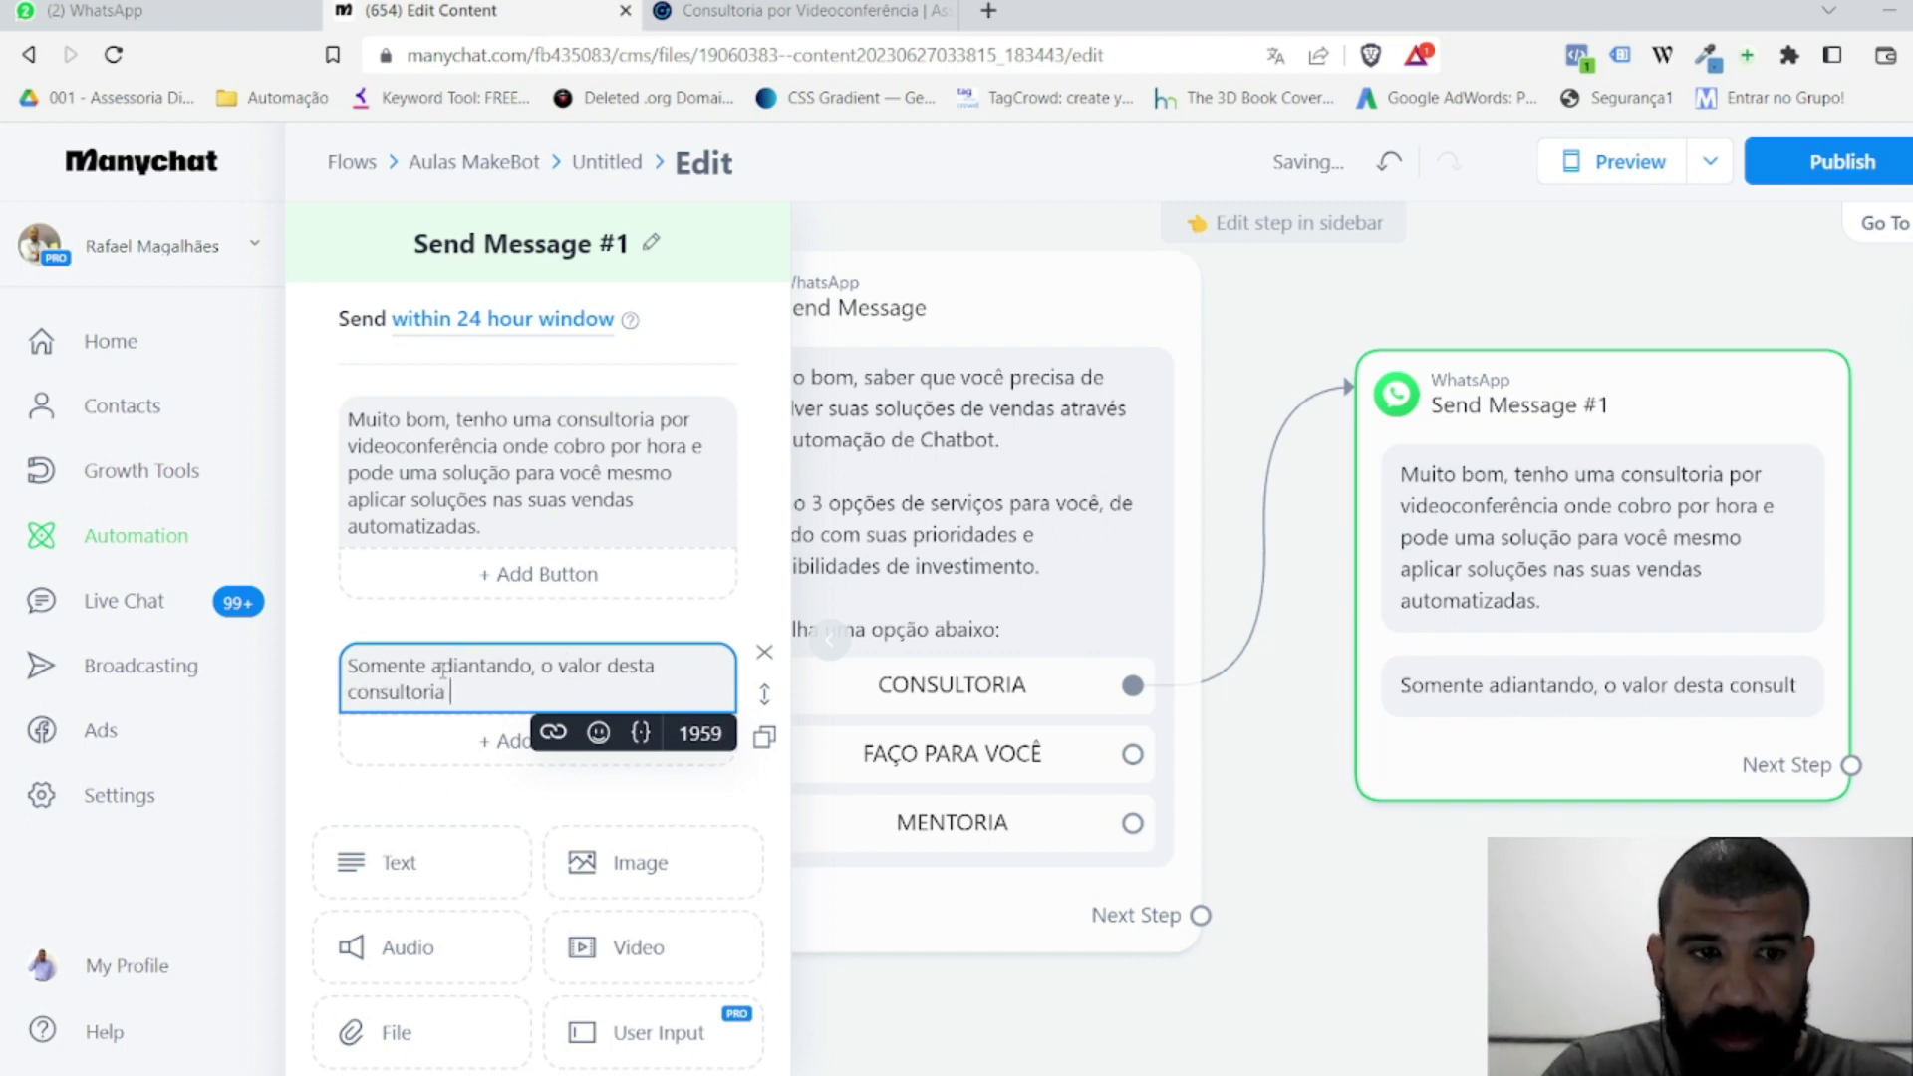
# Step: Continue the price sentence with "são R$ 220"
pyautogui.write('são R$')
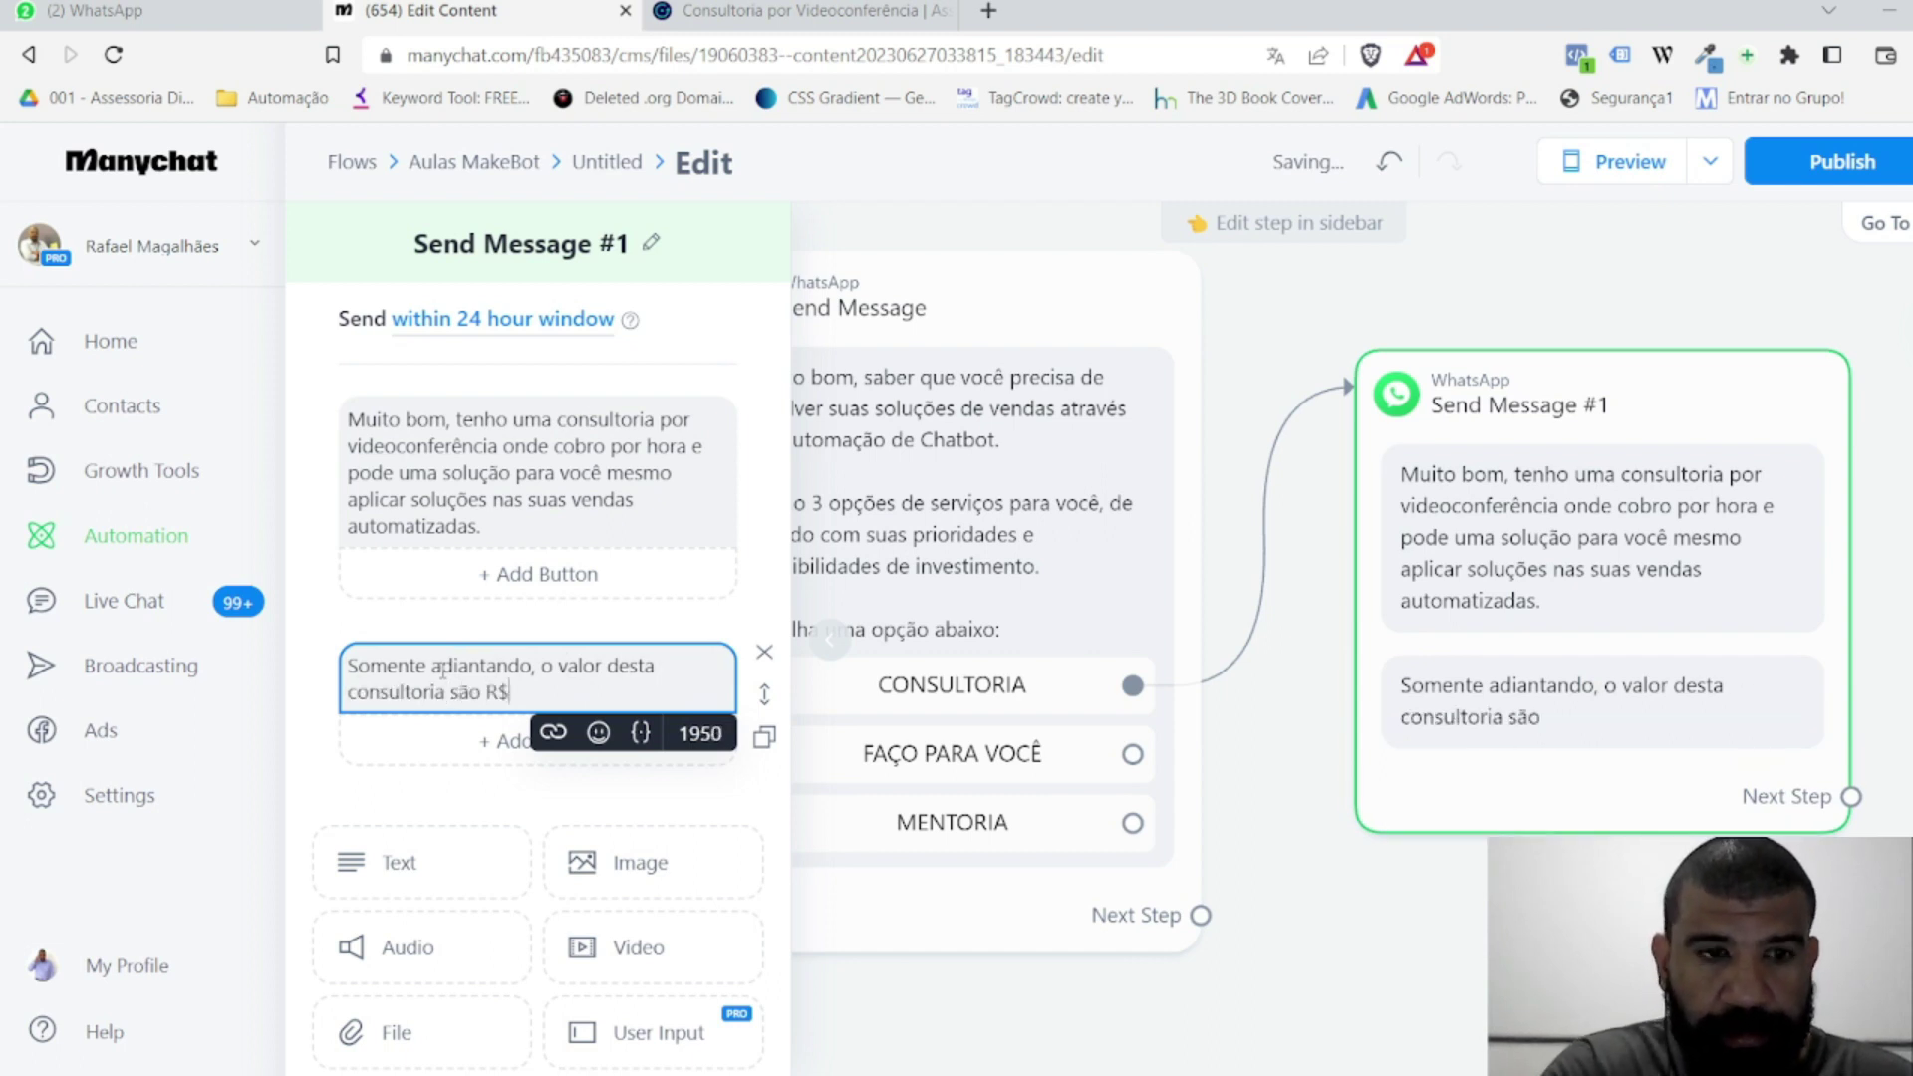
pyautogui.write(' 2220')
pyautogui.press('BackSpace')
pyautogui.press('BackSpace')
pyautogui.press('BackSpace')
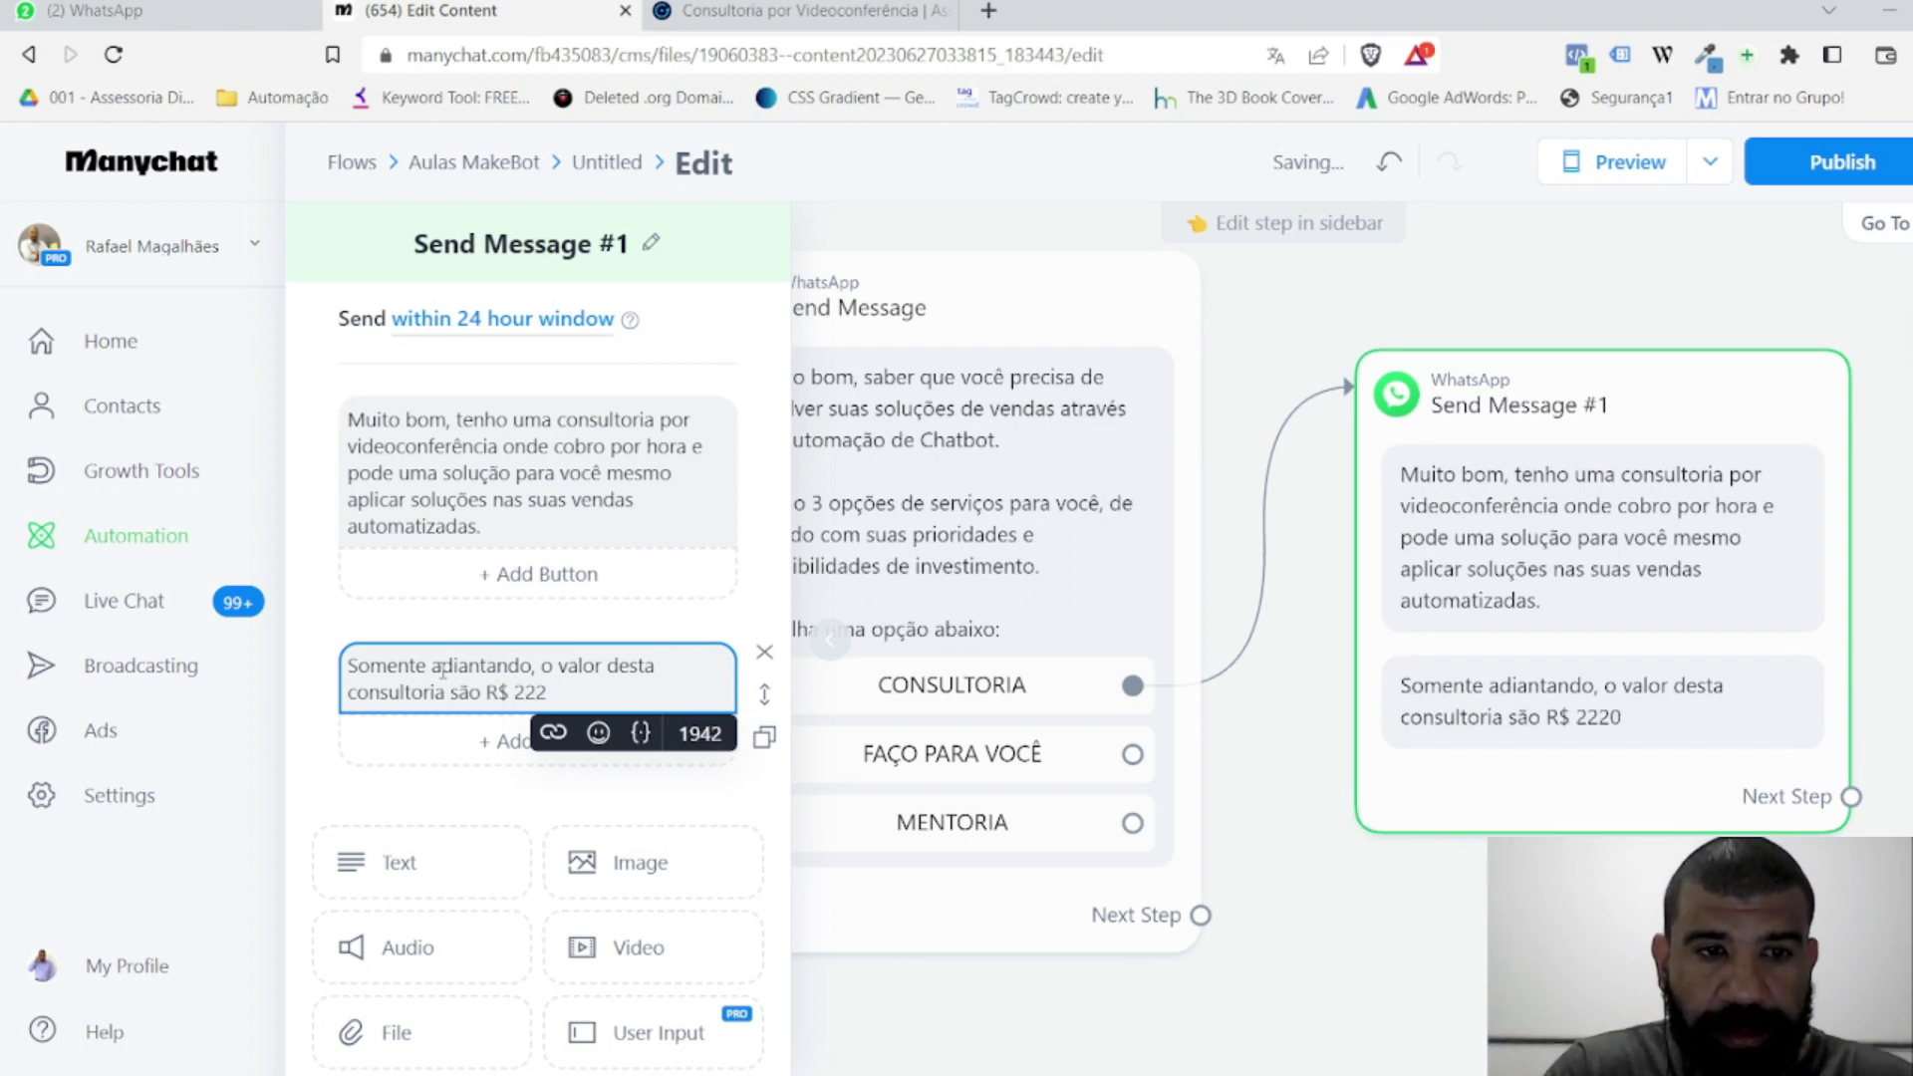
pyautogui.write('20 ')
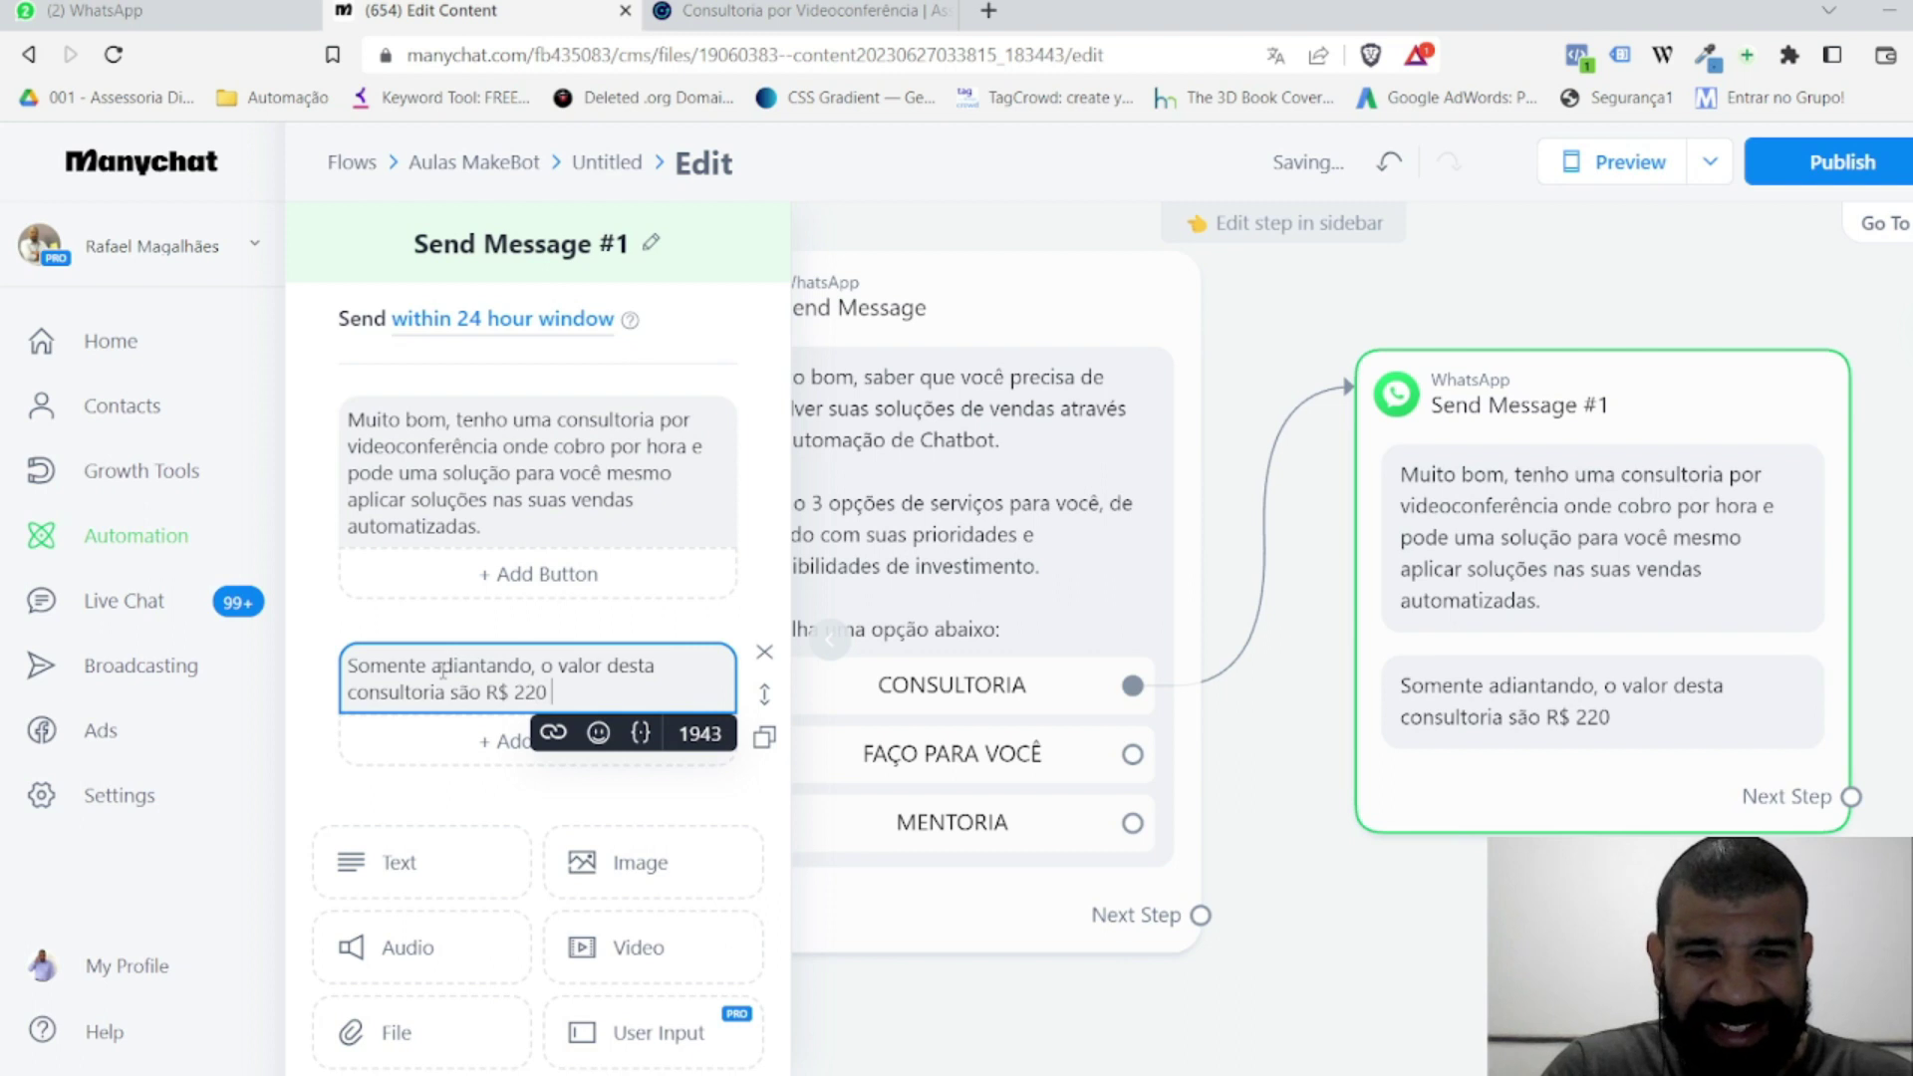
# Step: Finish the price sentence with "por hora de atenção focada no seu negócio."
pyautogui.write('por hora de atend')
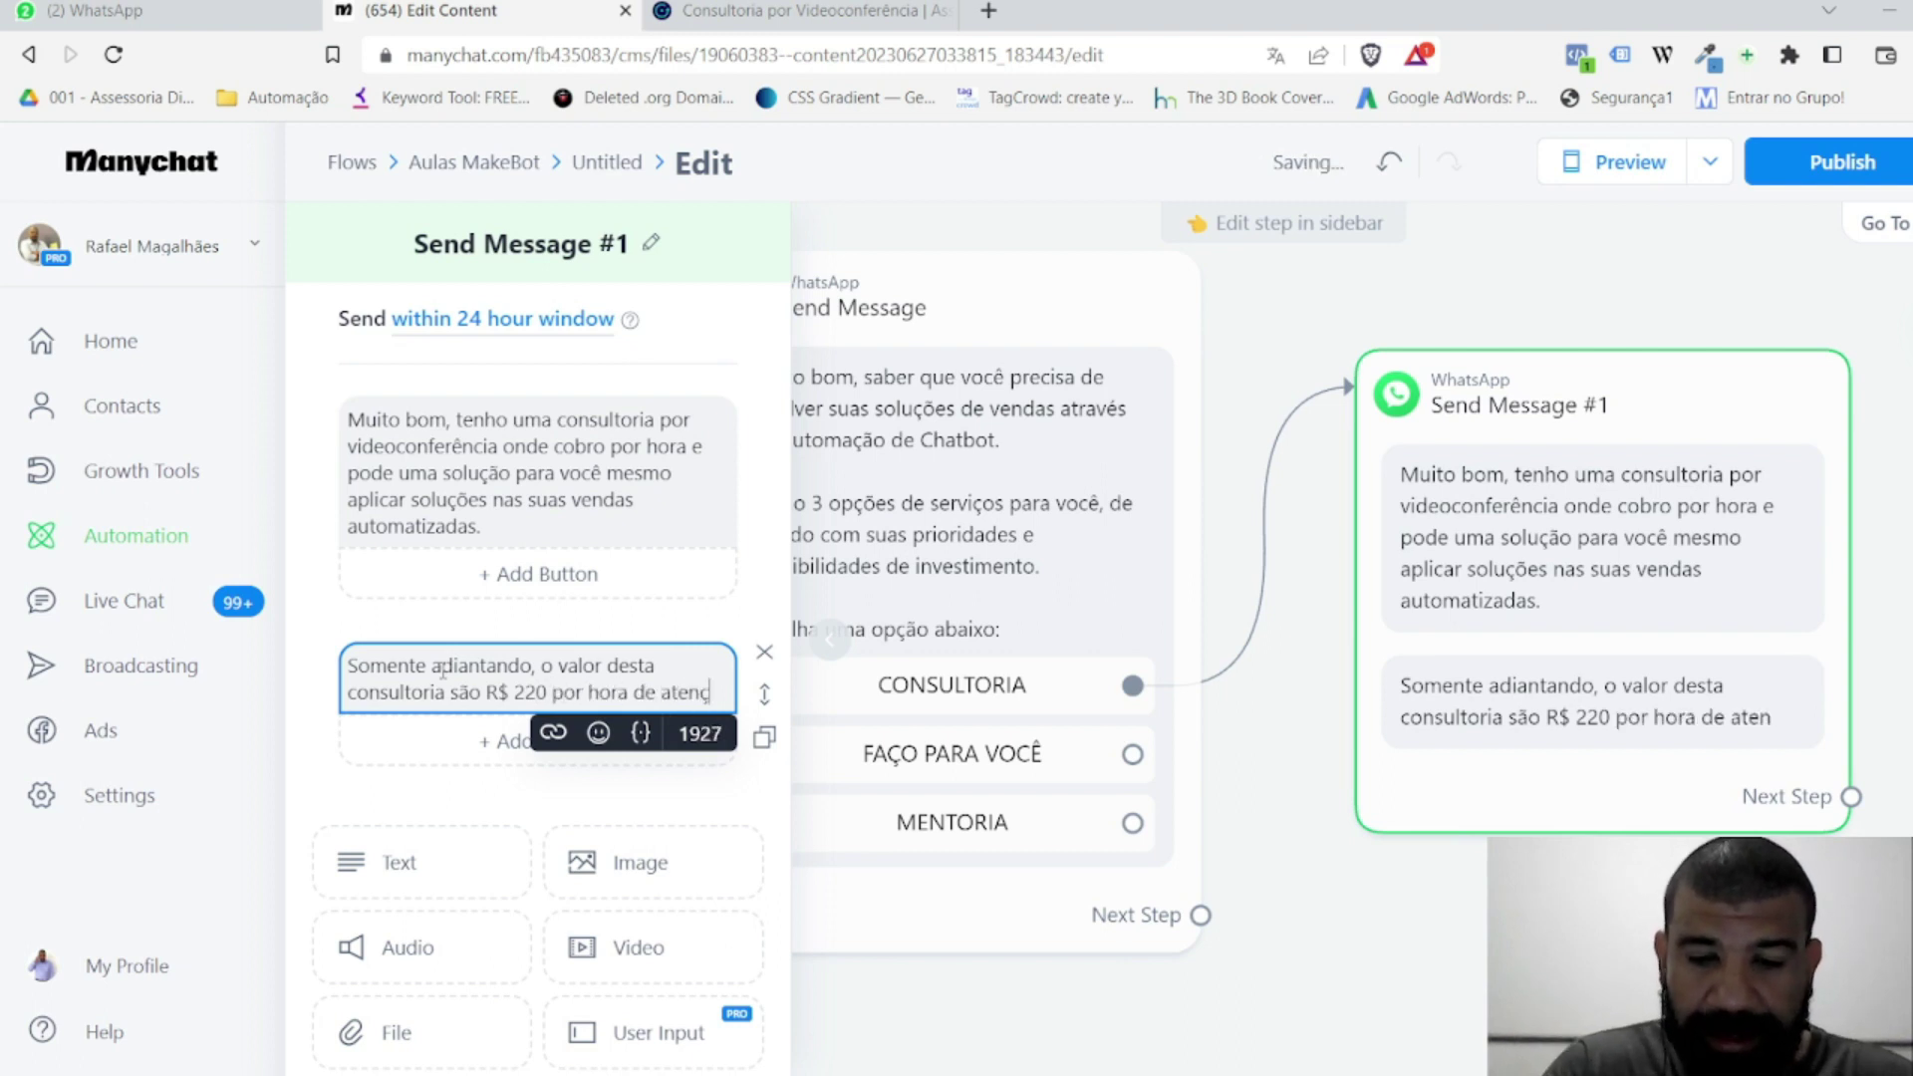
pyautogui.press('BackSpace')
pyautogui.write('ção foc')
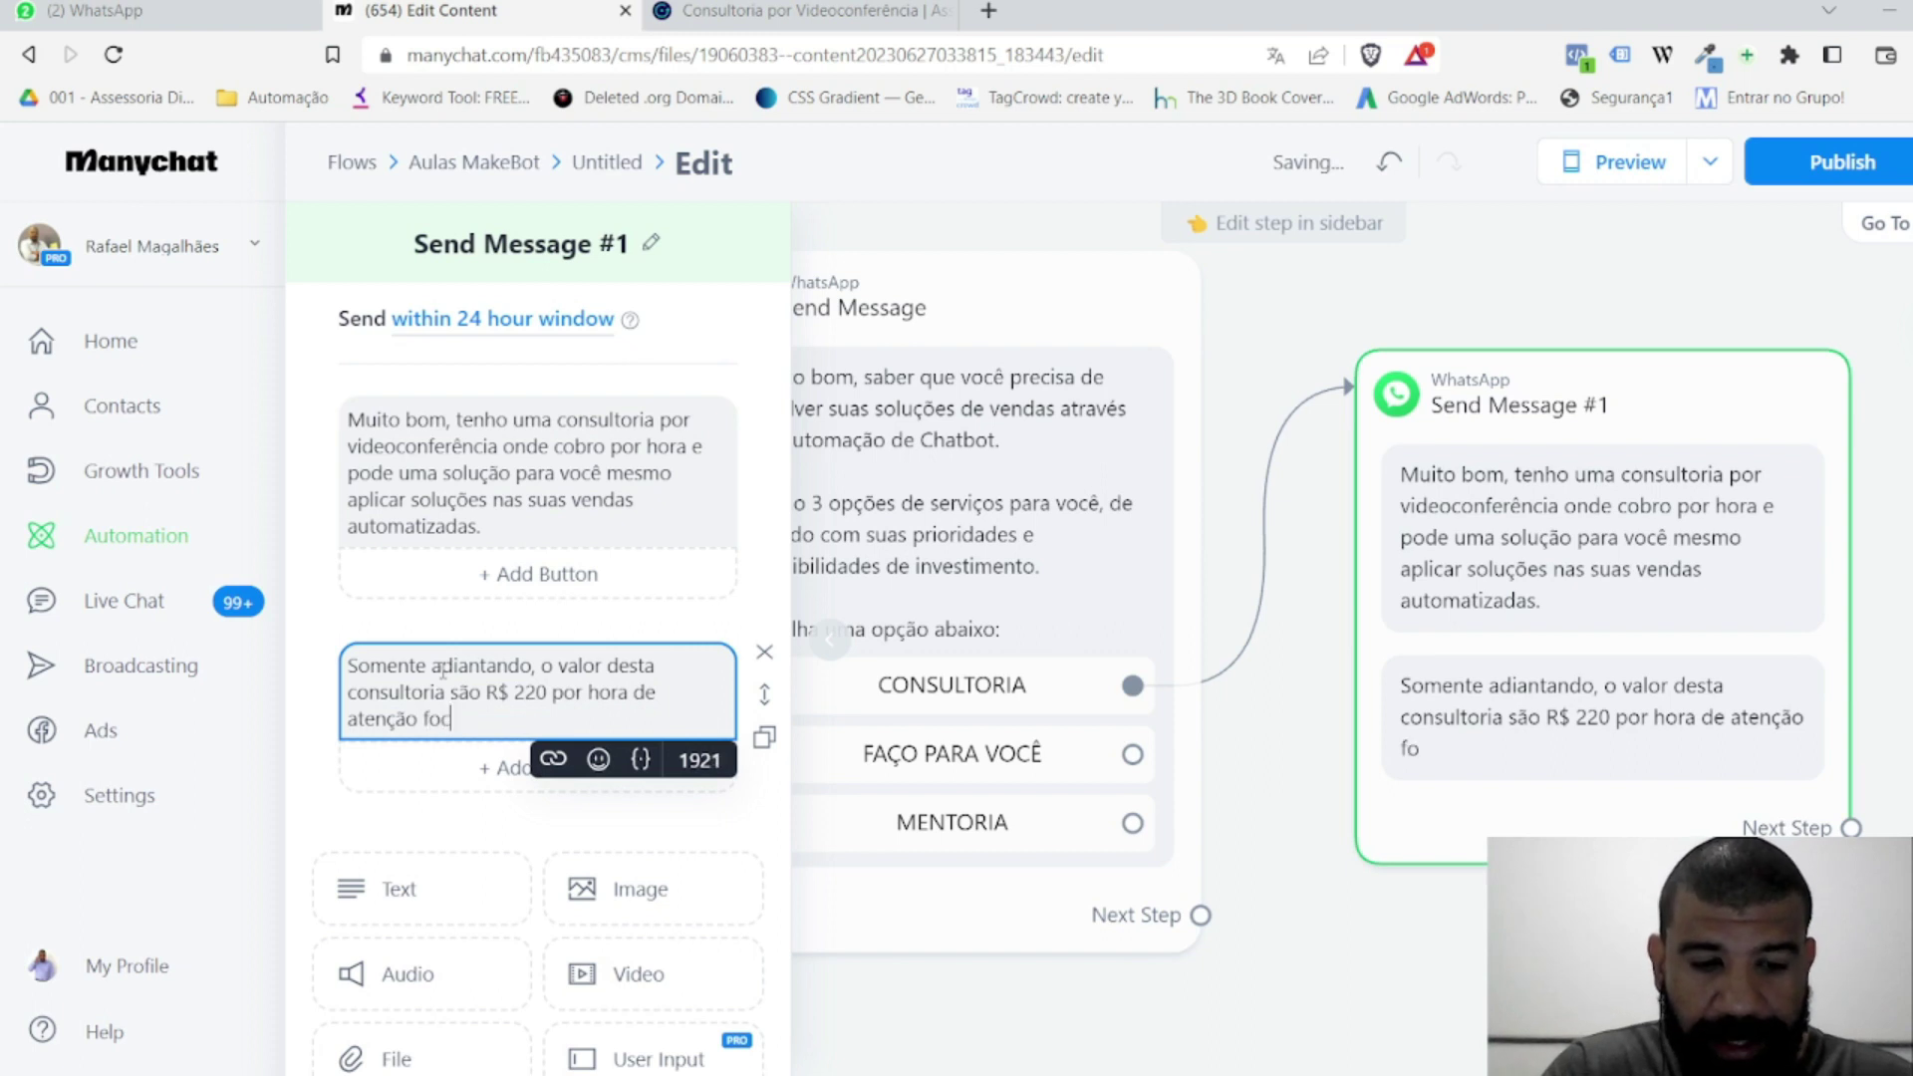
pyautogui.write('ada no seu negócio.')
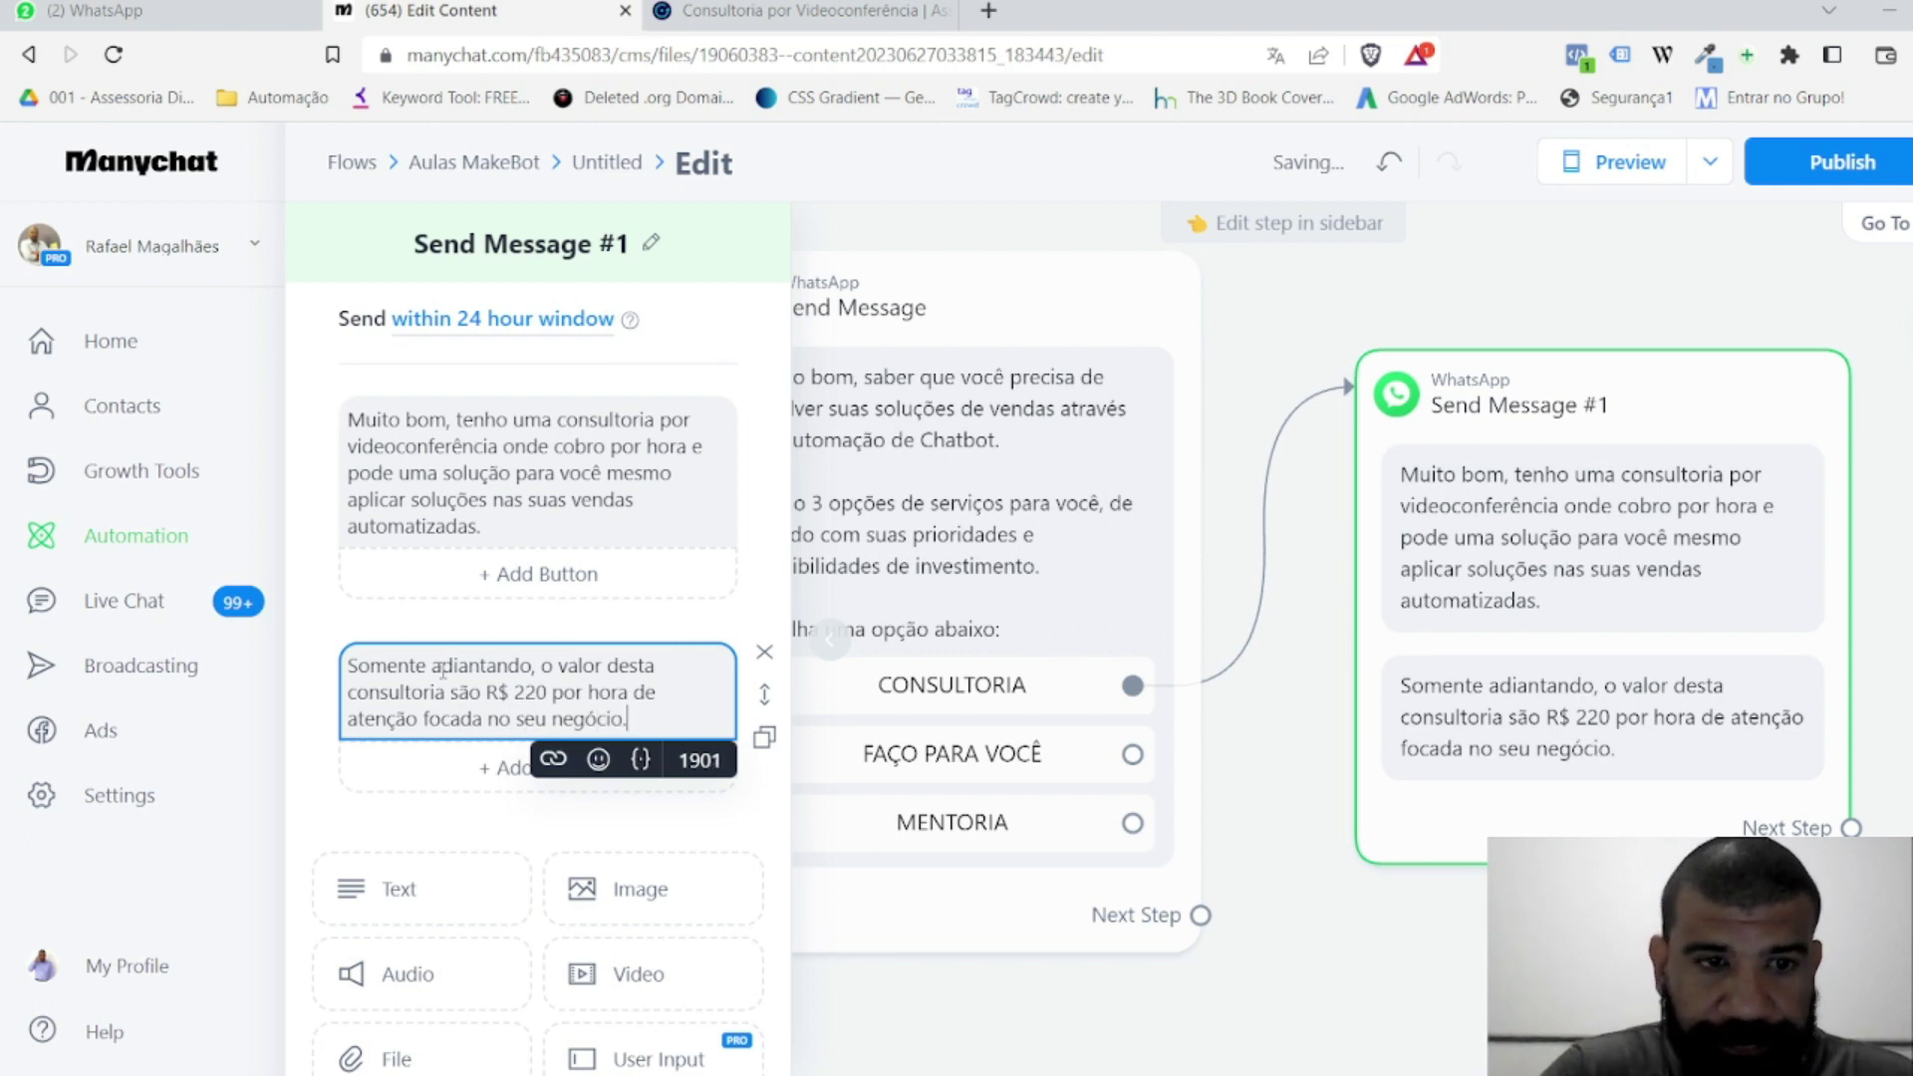
# Step: Add a third text block below the price text and start editing it
pyautogui.click(405, 890)
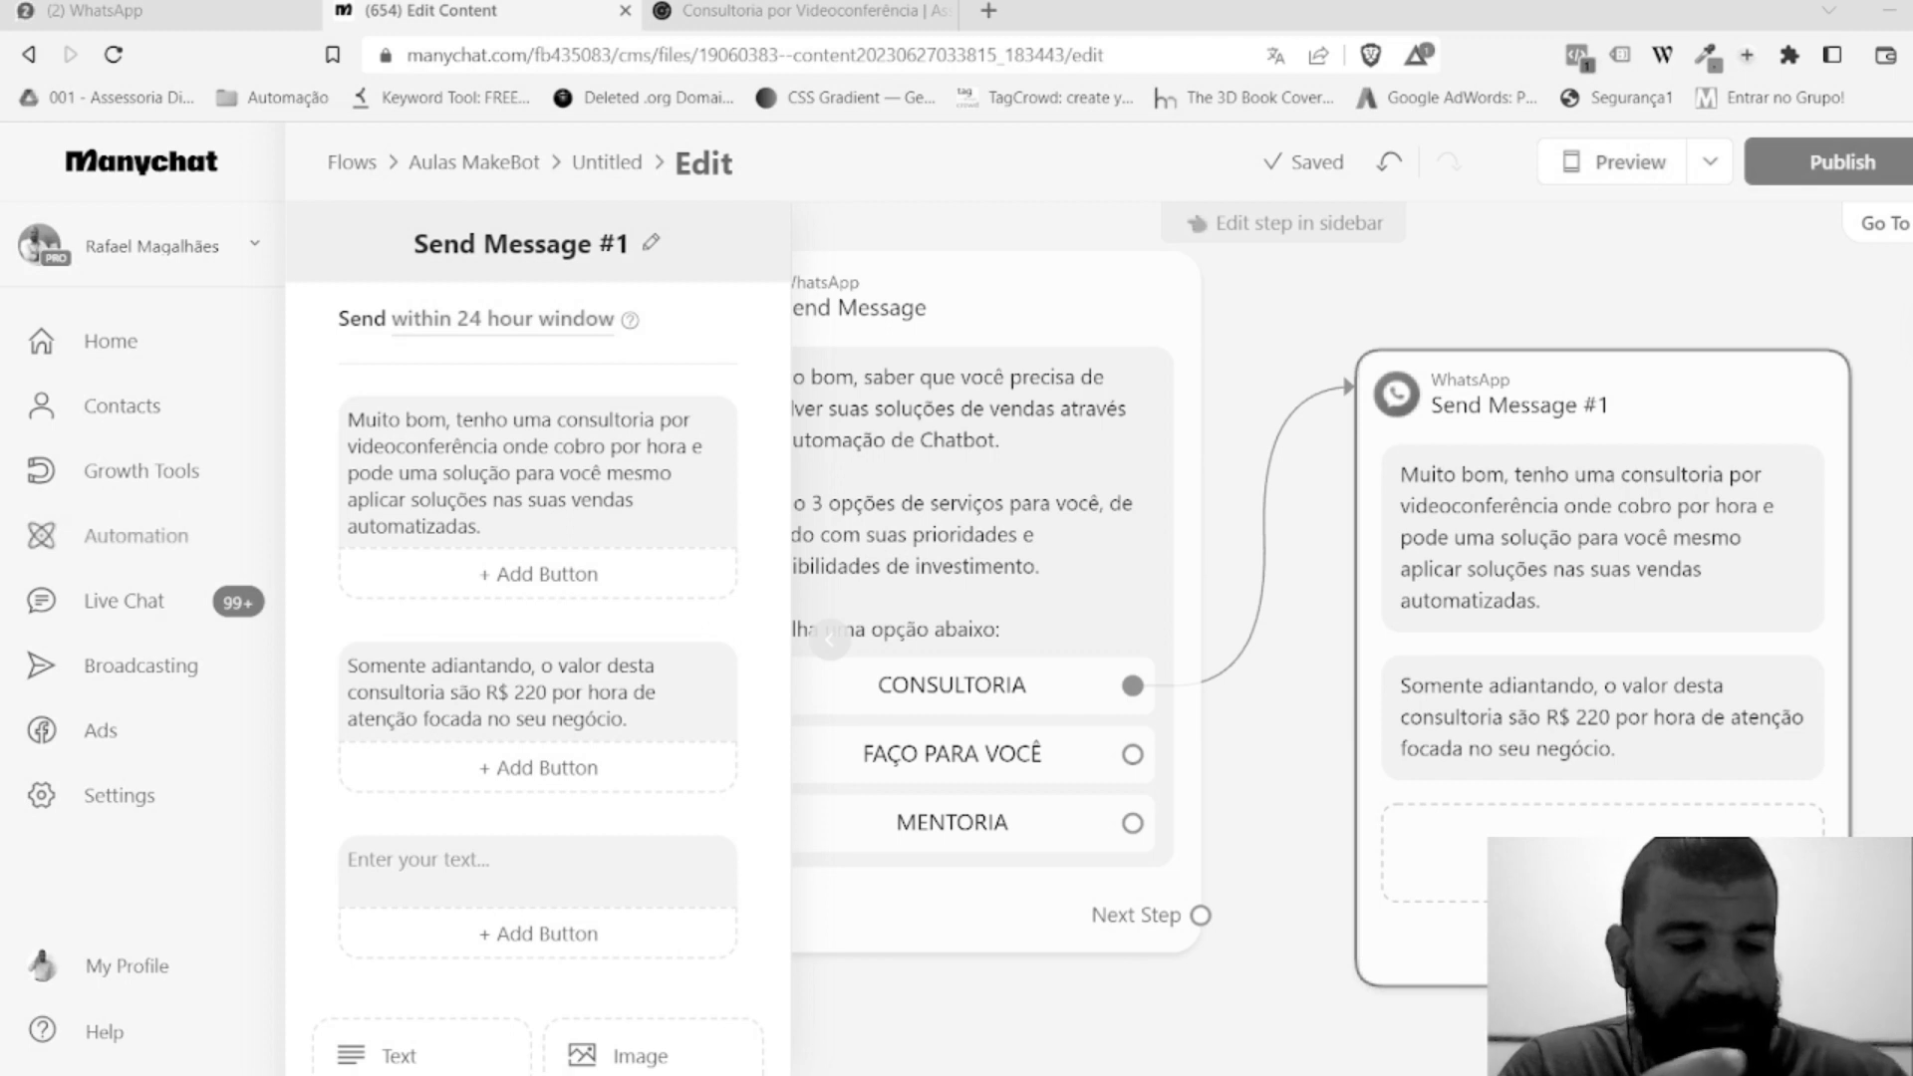
pyautogui.click(407, 883)
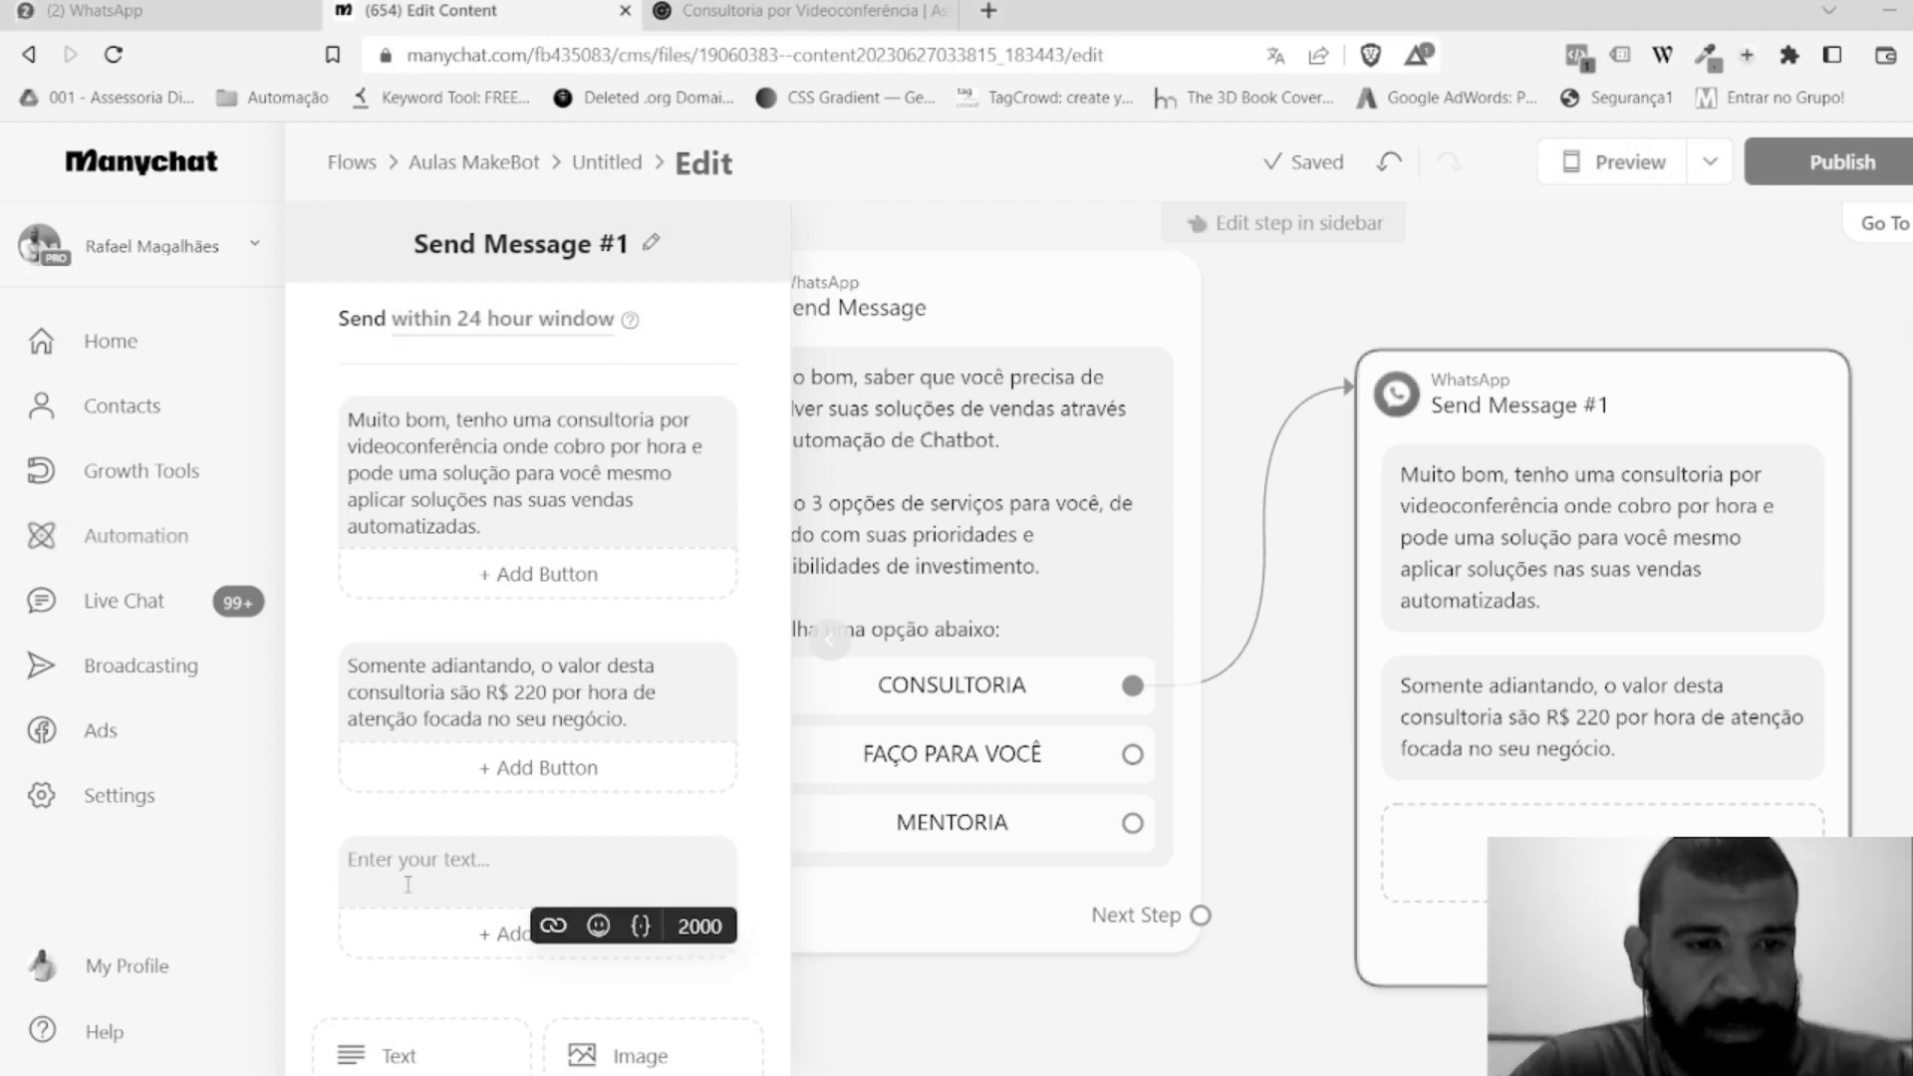
pyautogui.scroll(-3, 697, 797)
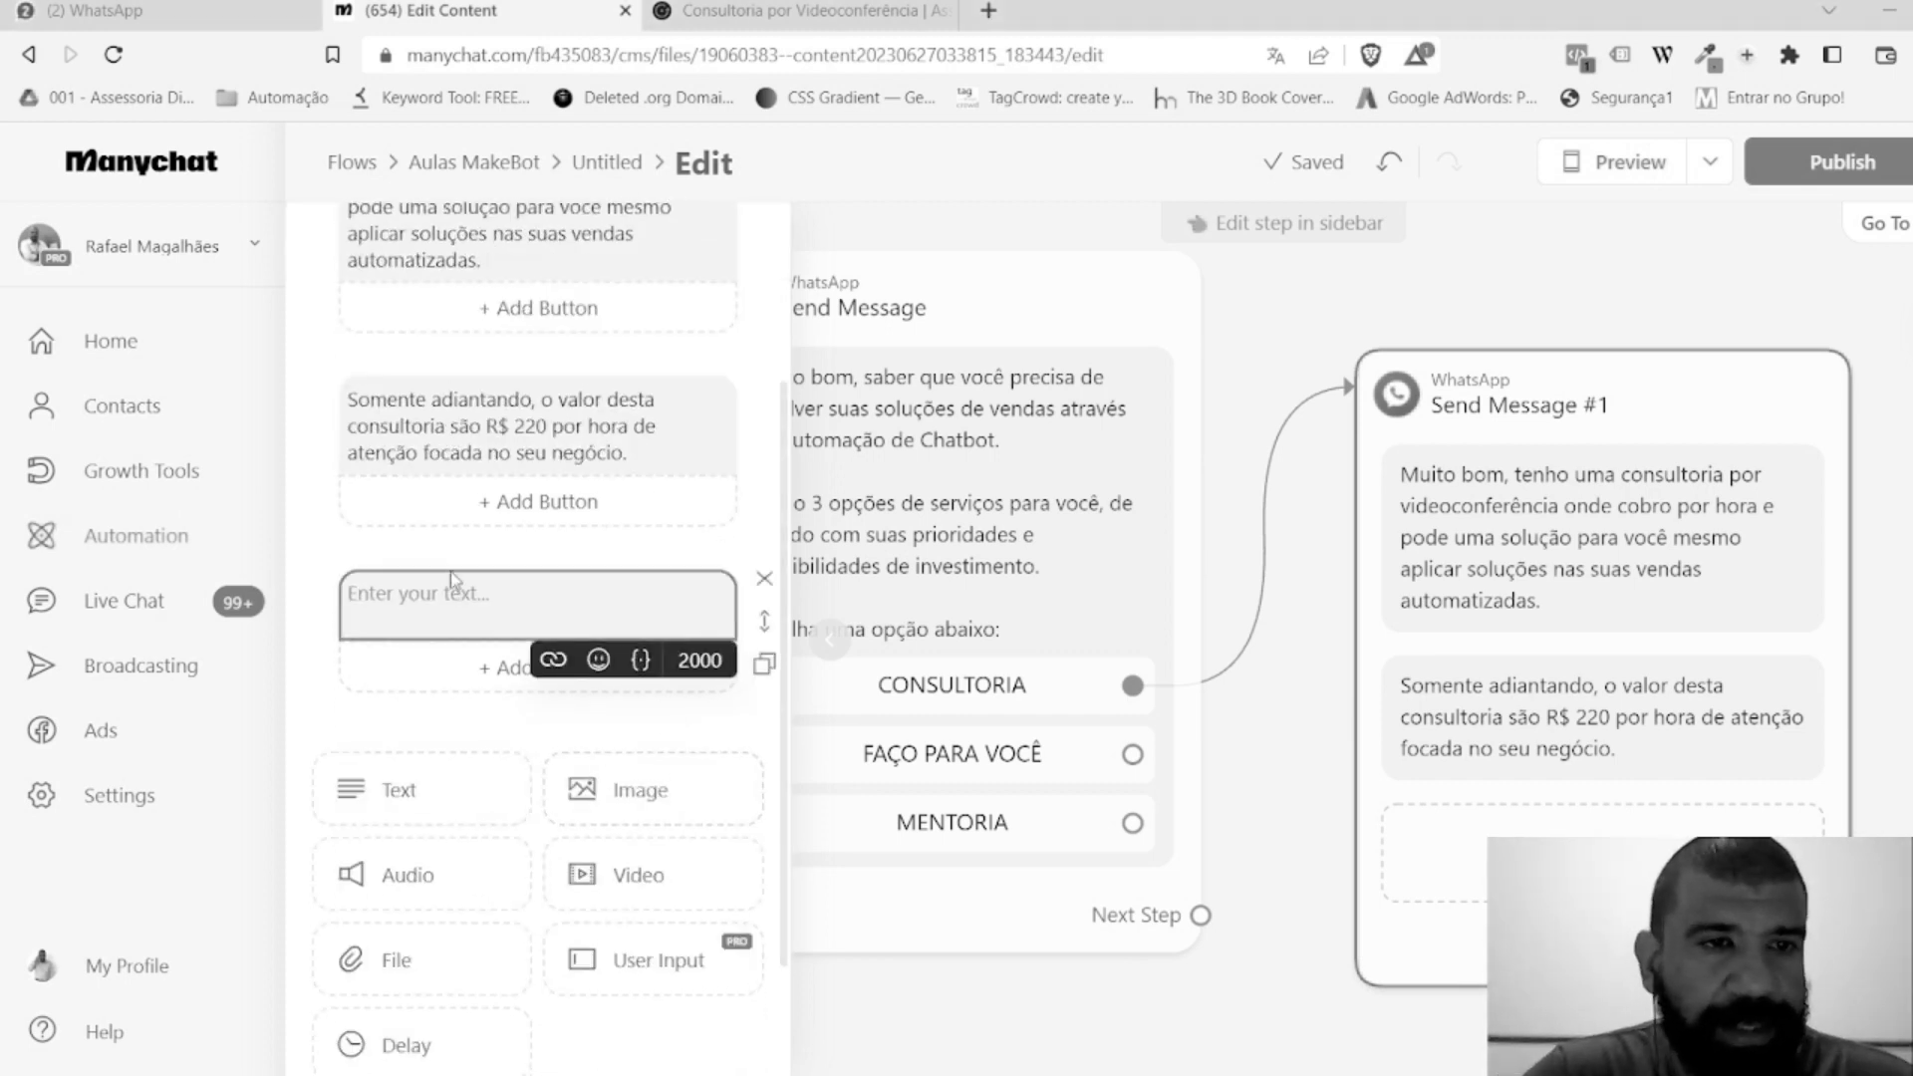
pyautogui.write('Voc')
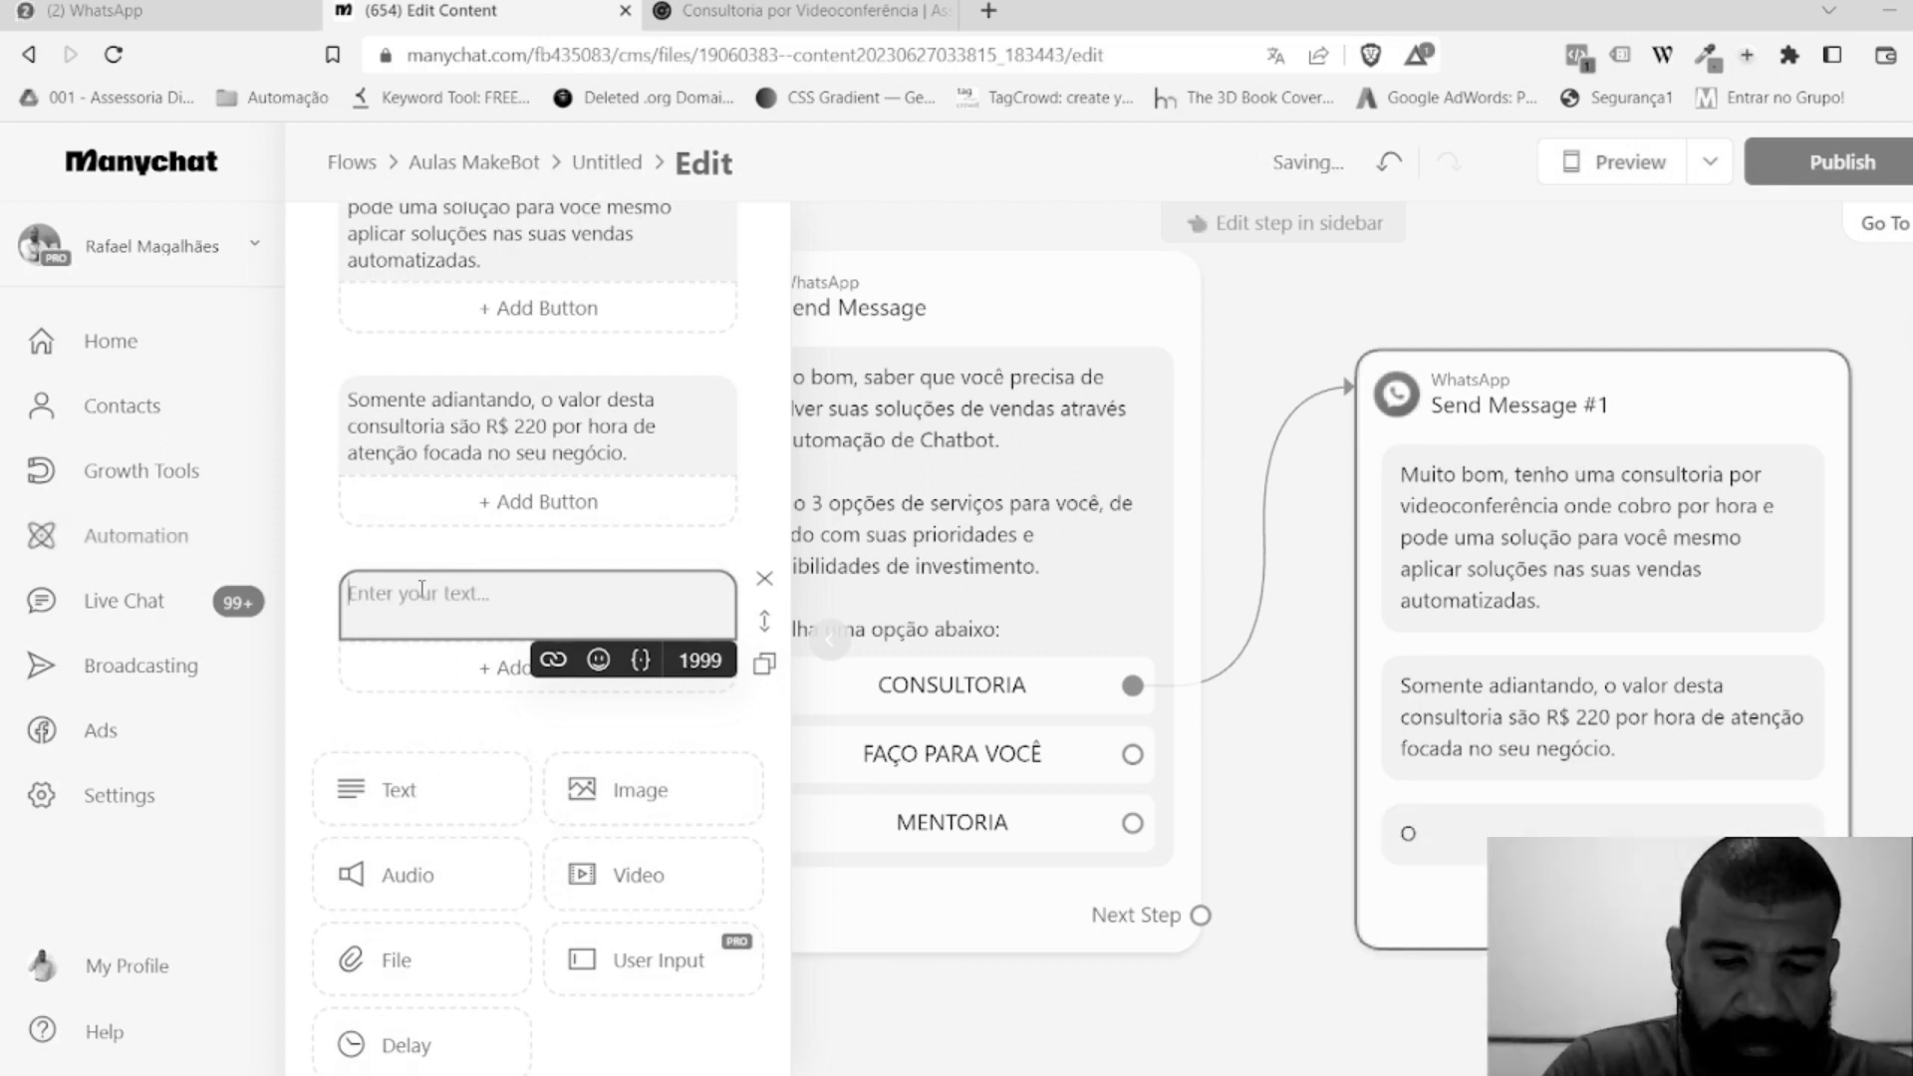
pyautogui.write('Vou te envia')
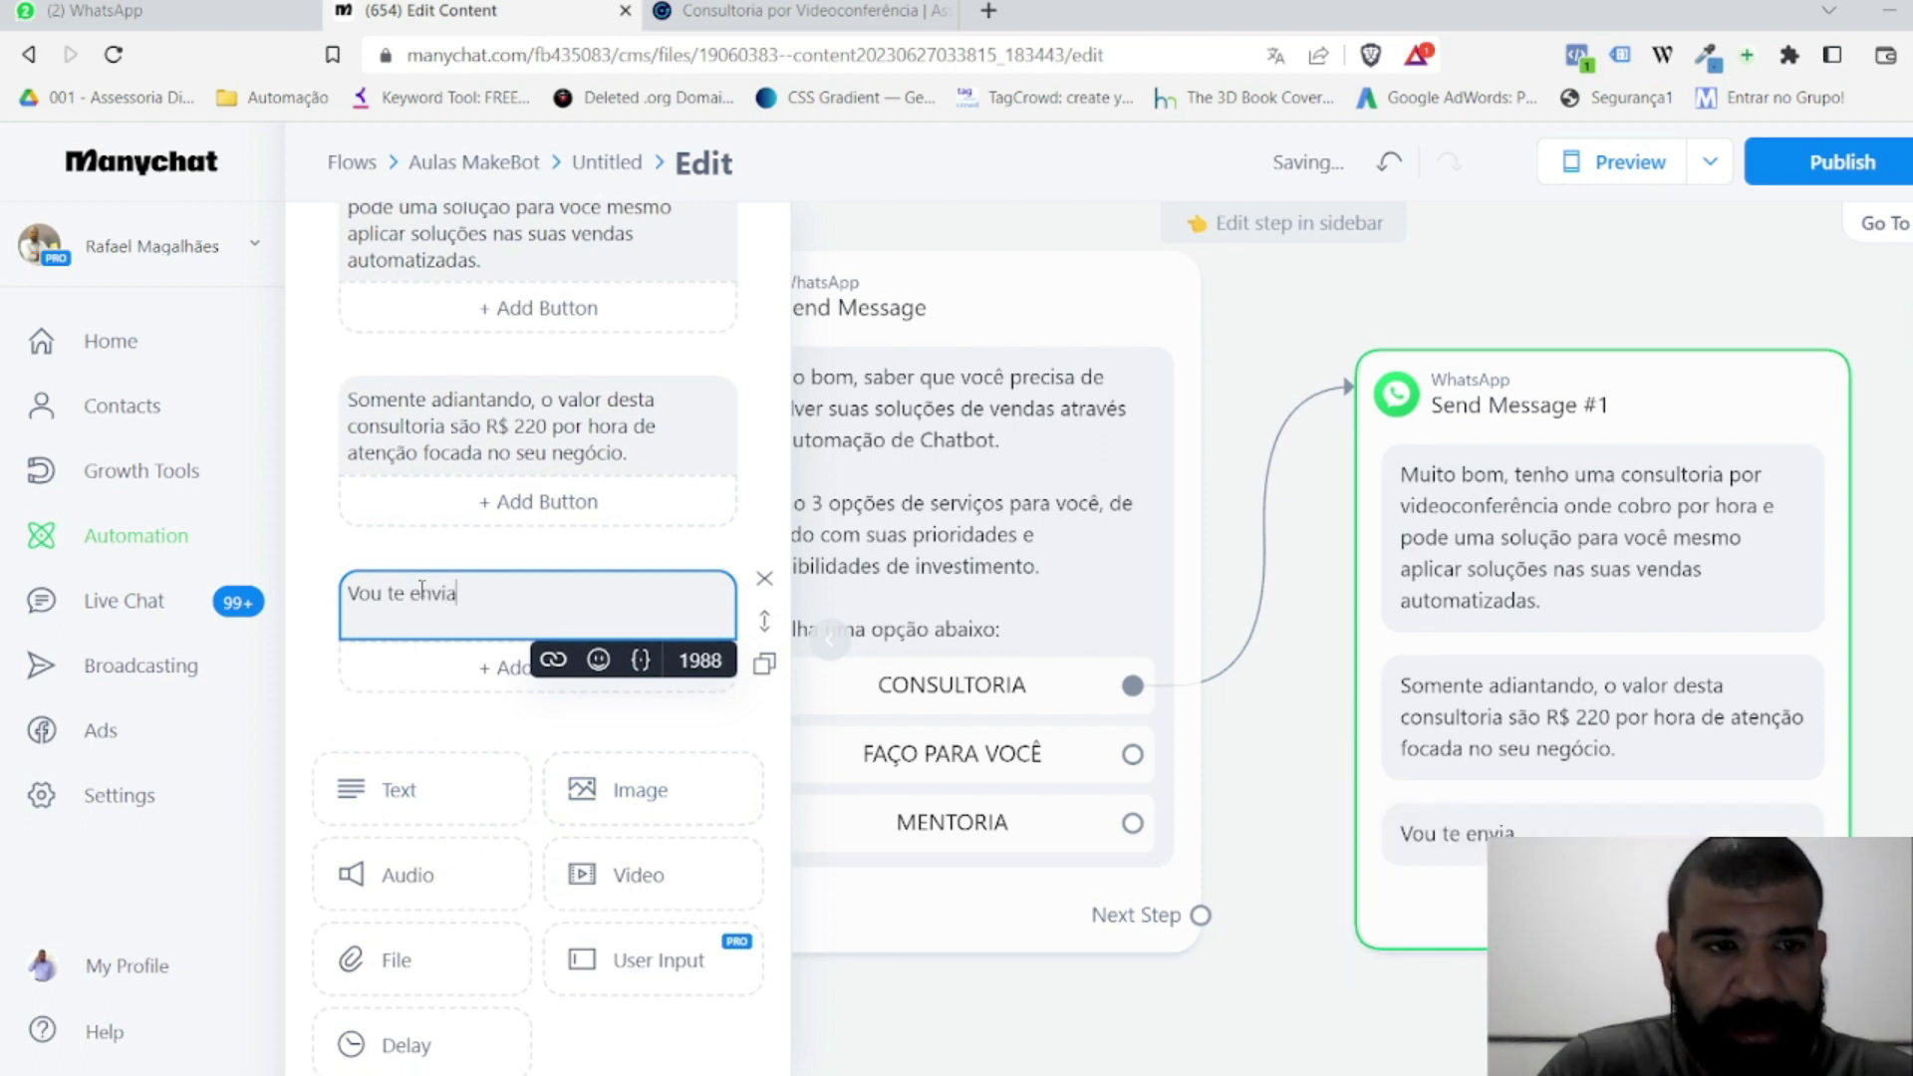
pyautogui.hotkey('ctrl', 'a')
pyautogui.press('BackSpace')
# Step: Begin the third text block with "Segue abaixo o link da página"
pyautogui.write('Segu')
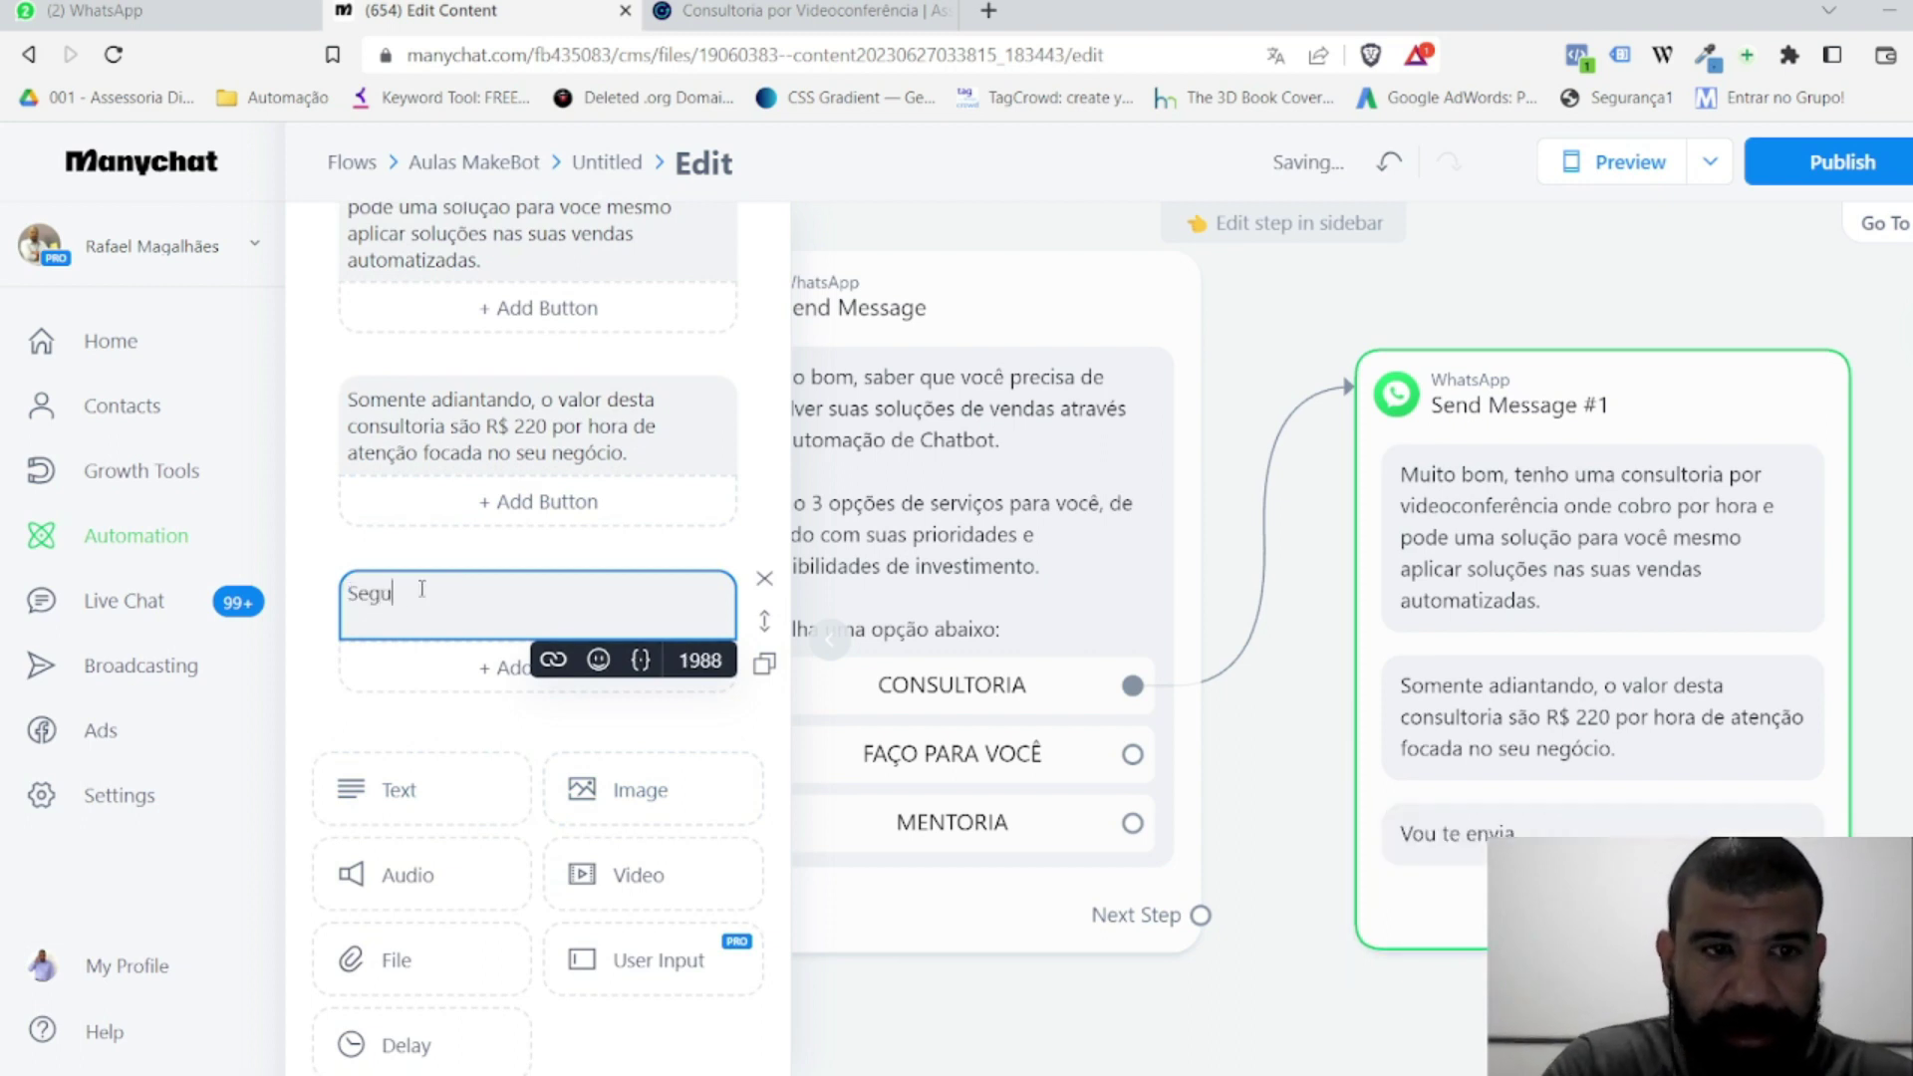
pyautogui.write('e abaixo o li')
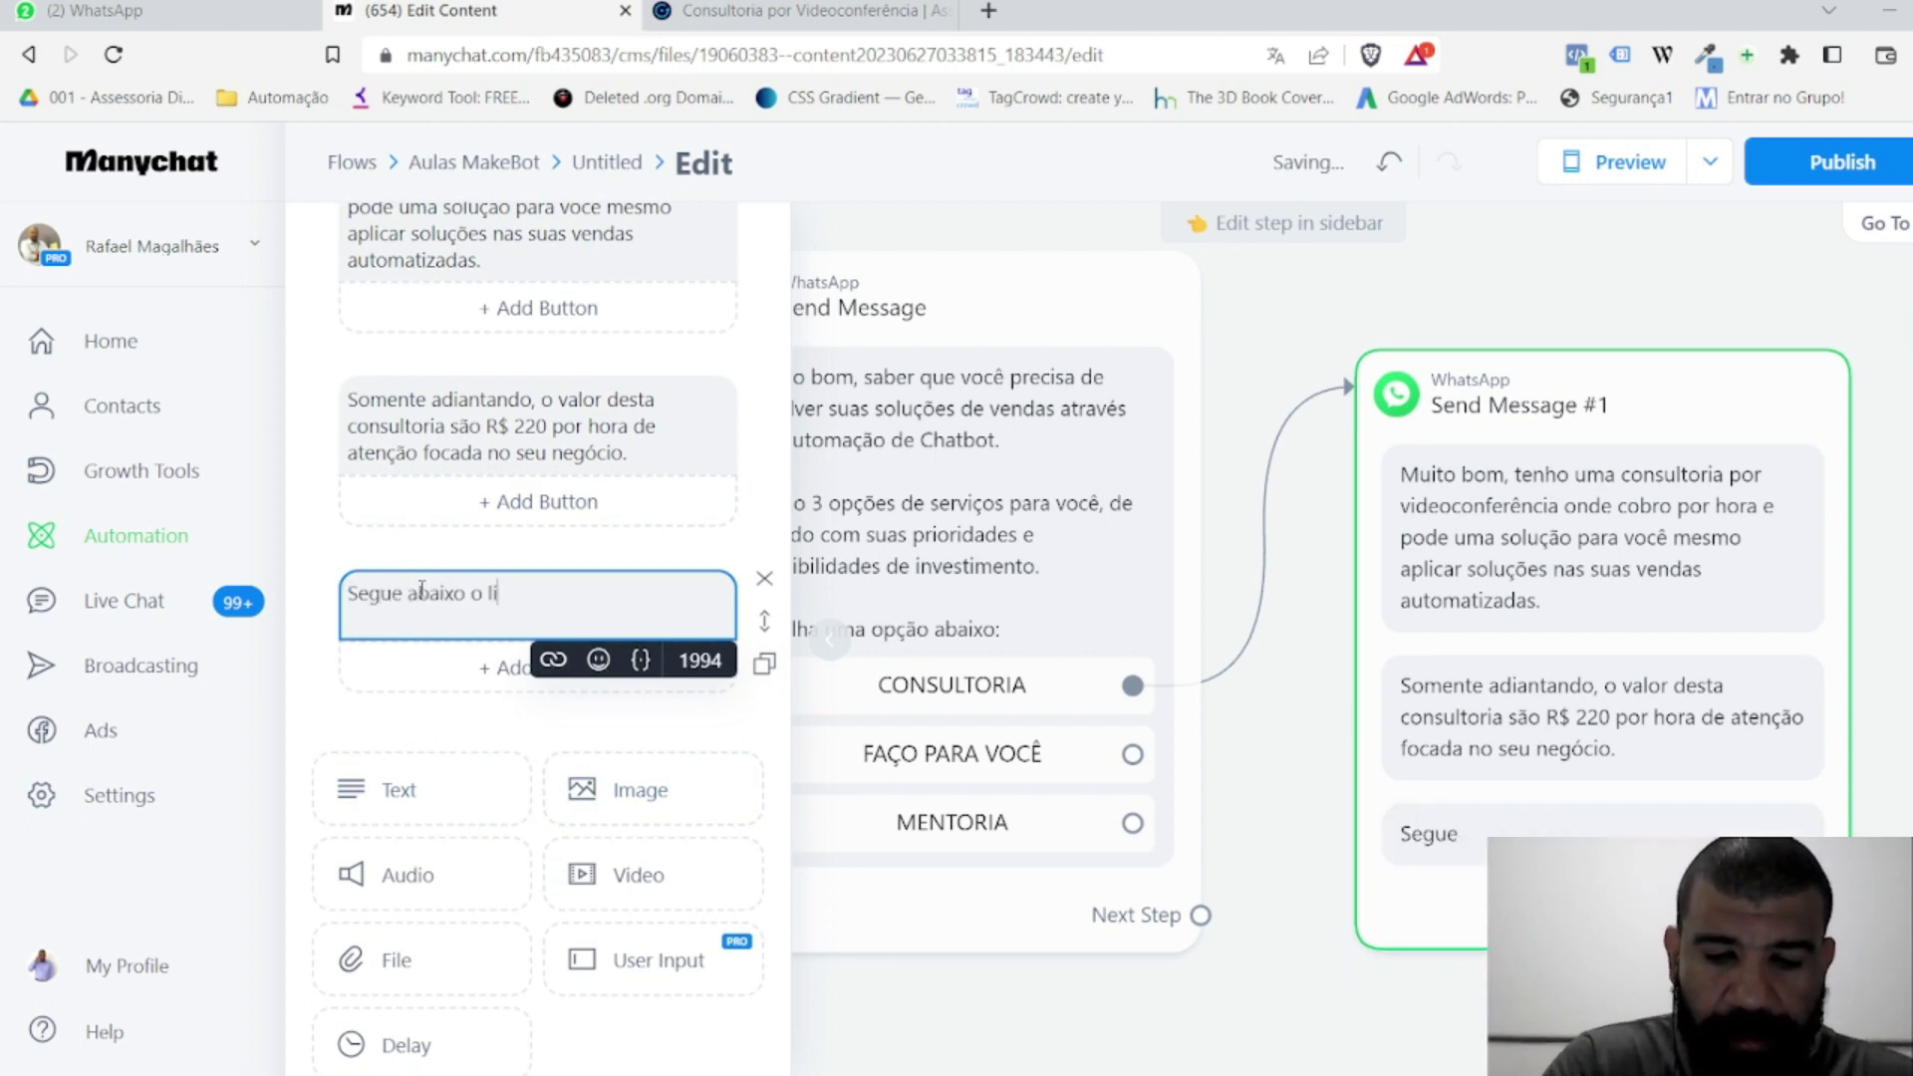
pyautogui.write('nk para')
pyautogui.press('BackSpace')
pyautogui.write('da página ')
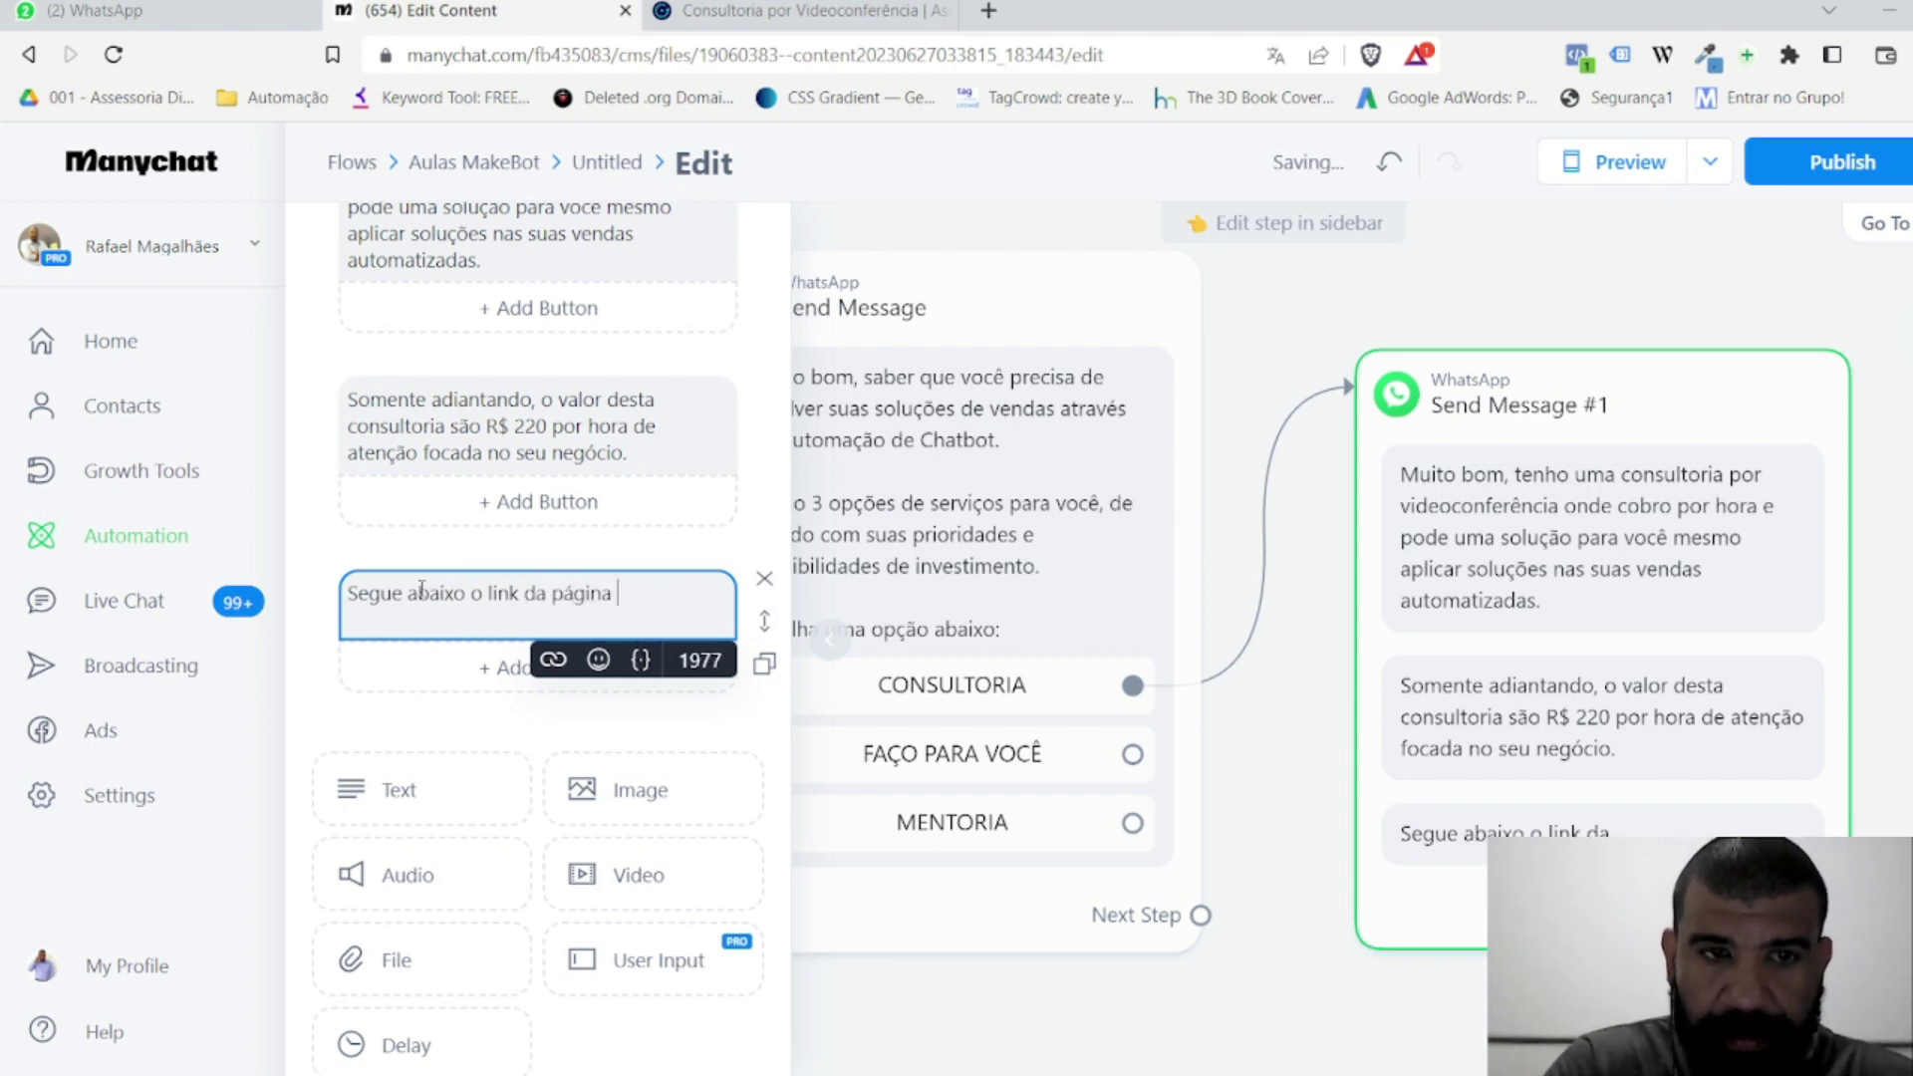
# Step: Complete the link introduction with "de aprensentação para análise e contratação:"
pyautogui.write('de aprend')
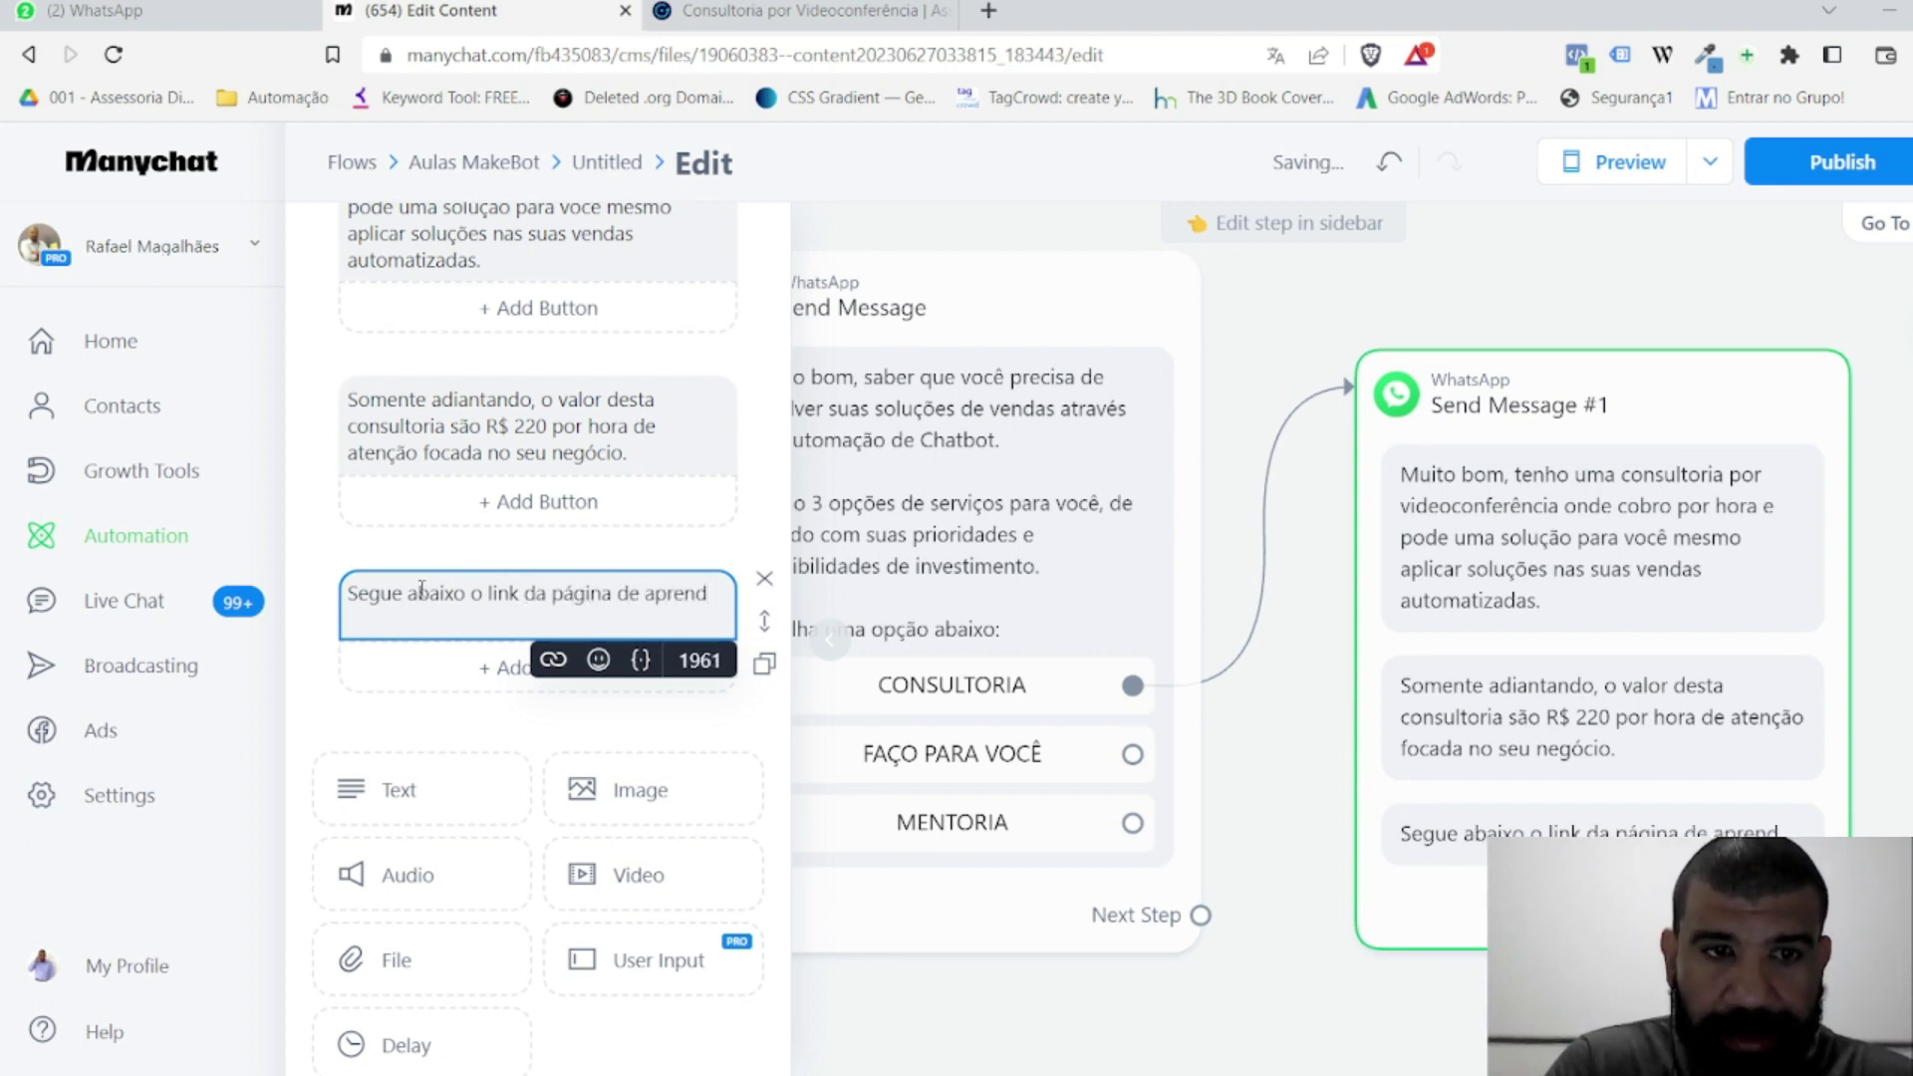
pyautogui.press('BackSpace')
pyautogui.write('sentação')
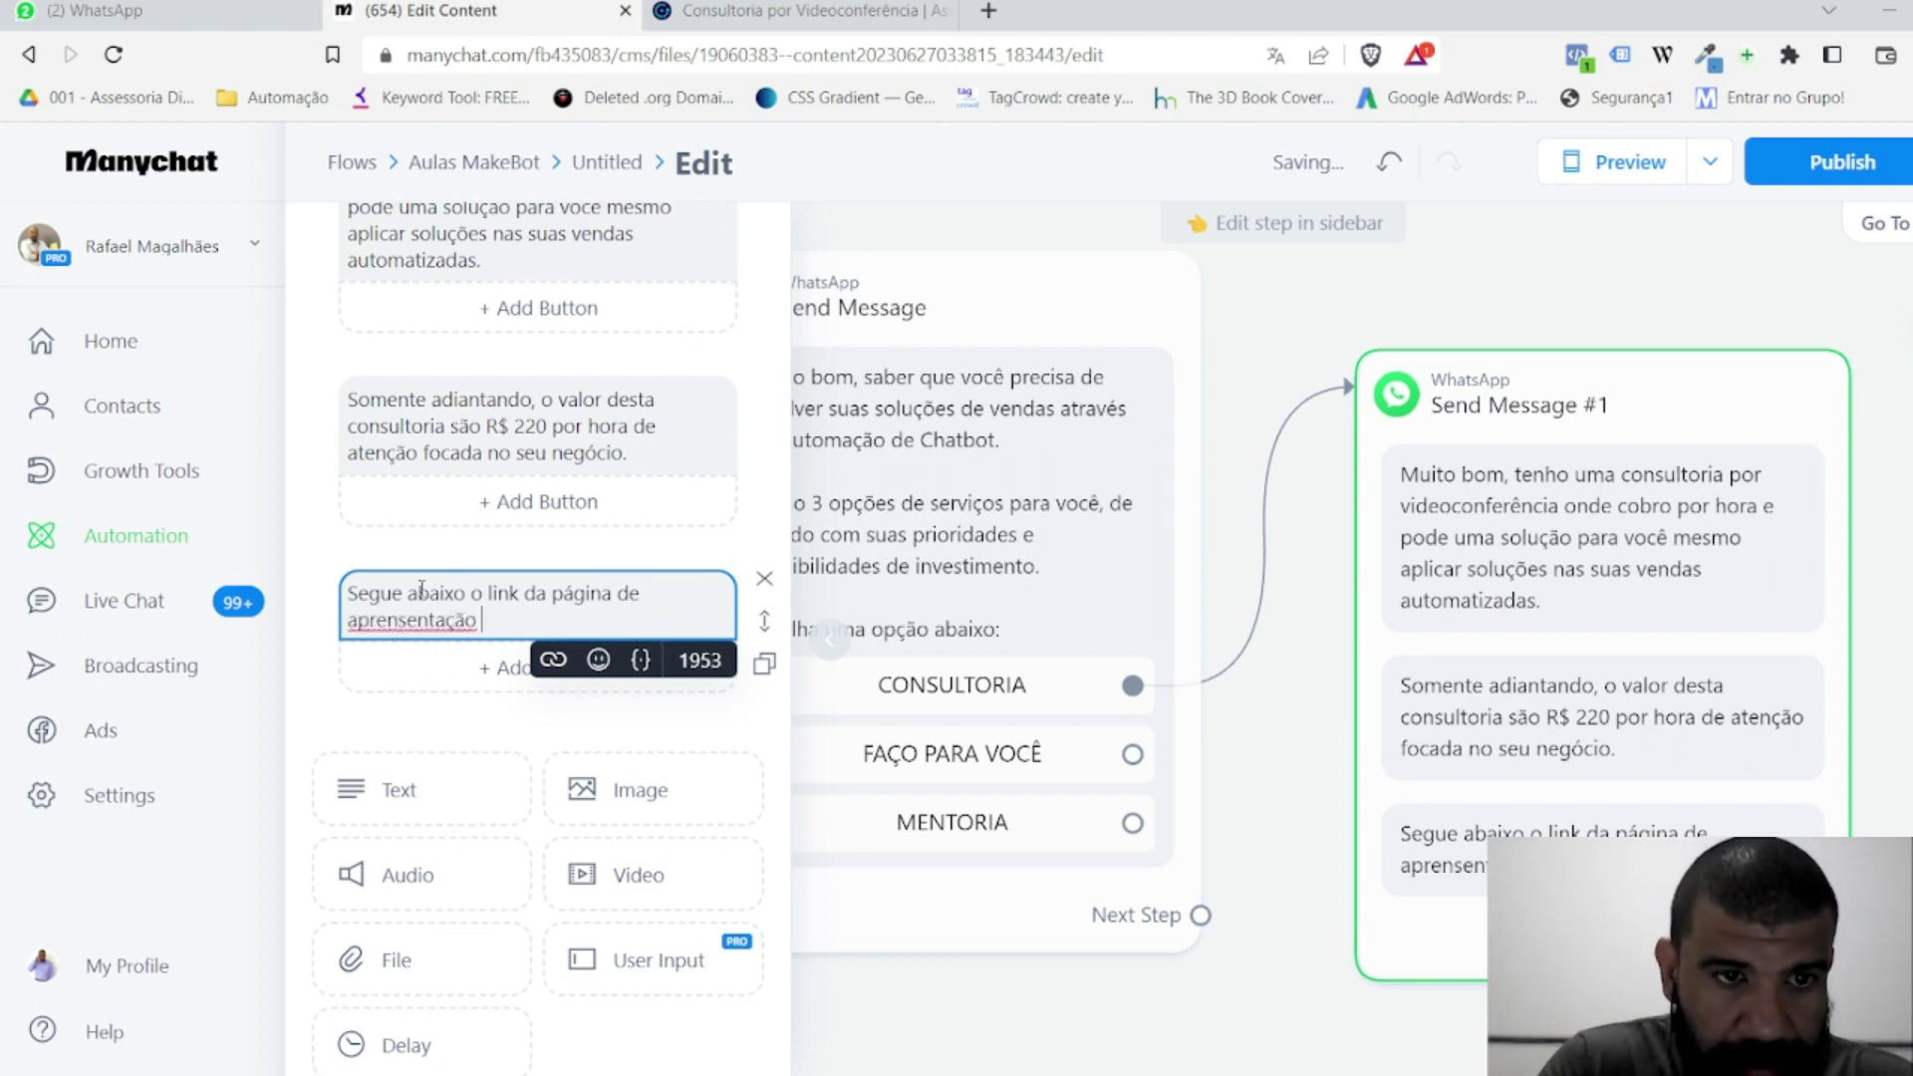
pyautogui.write(' pa')
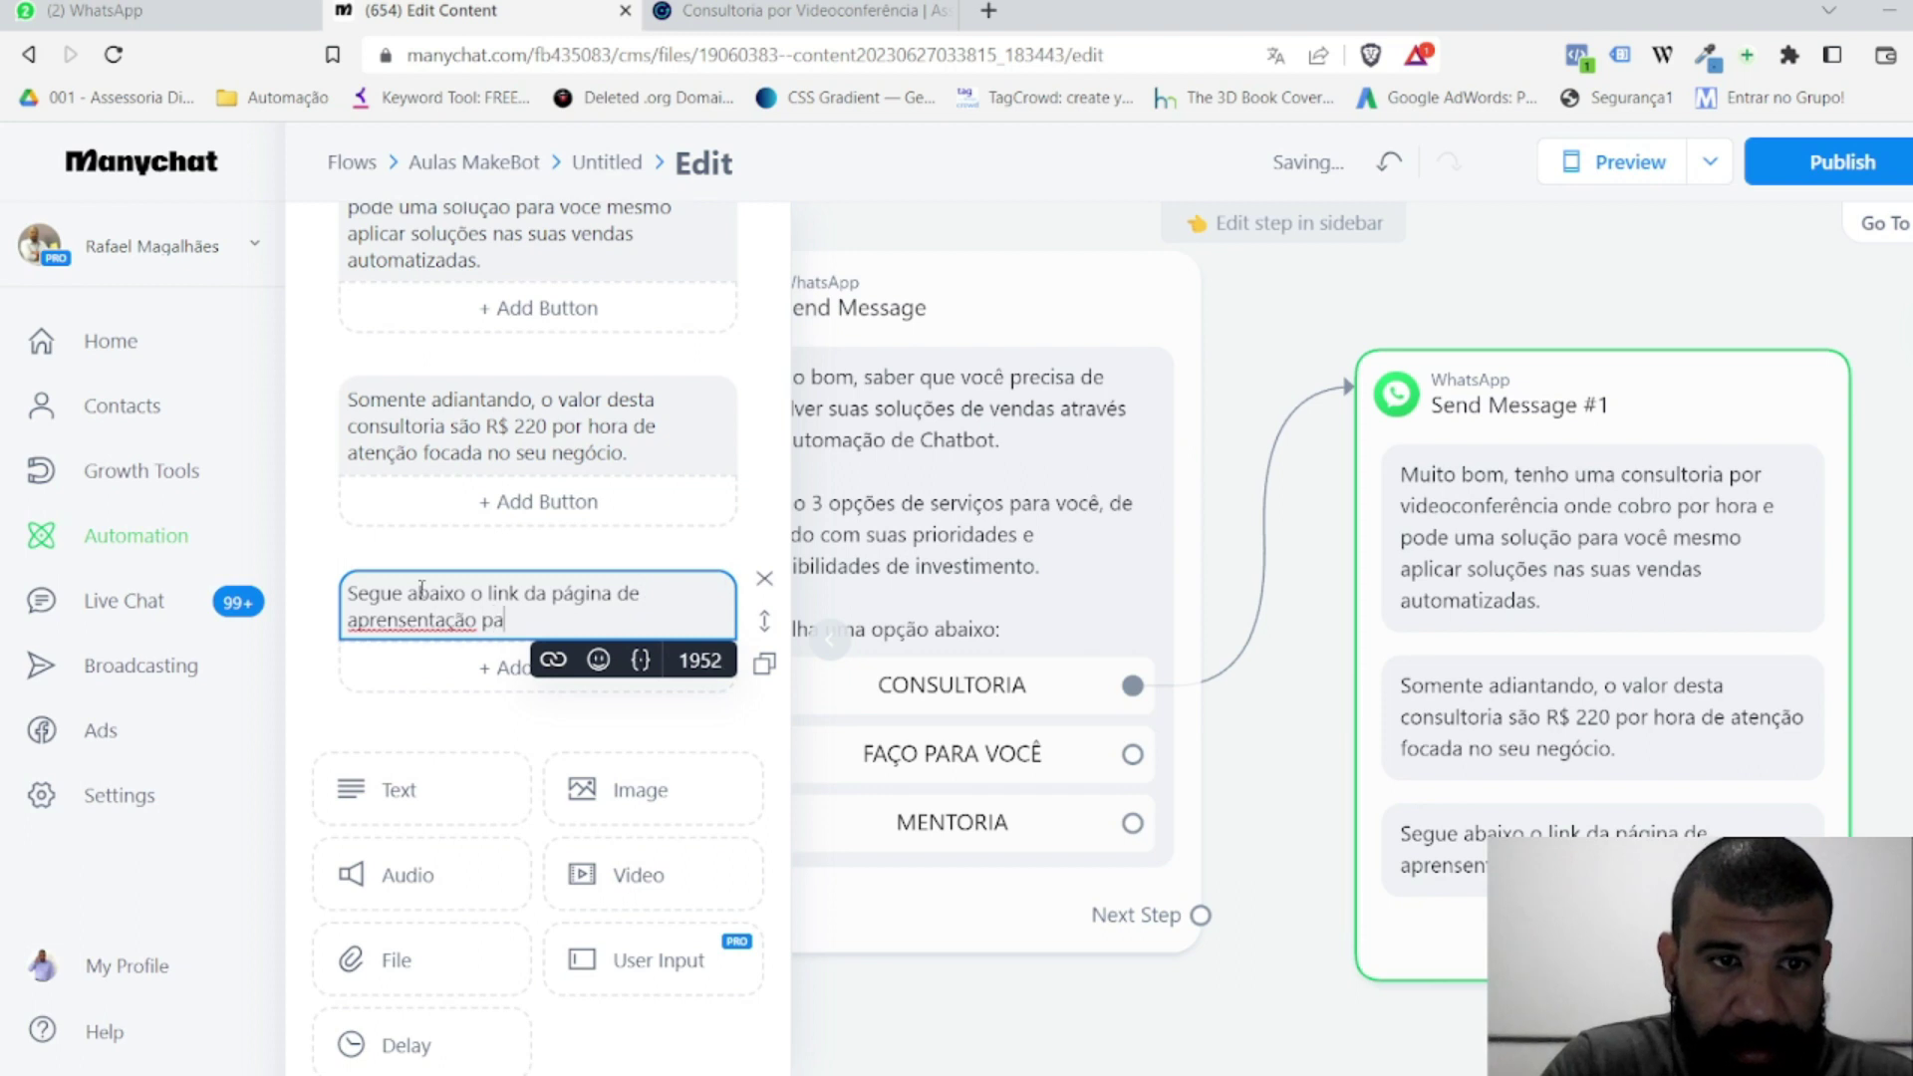
pyautogui.write('ra análise e contratação:')
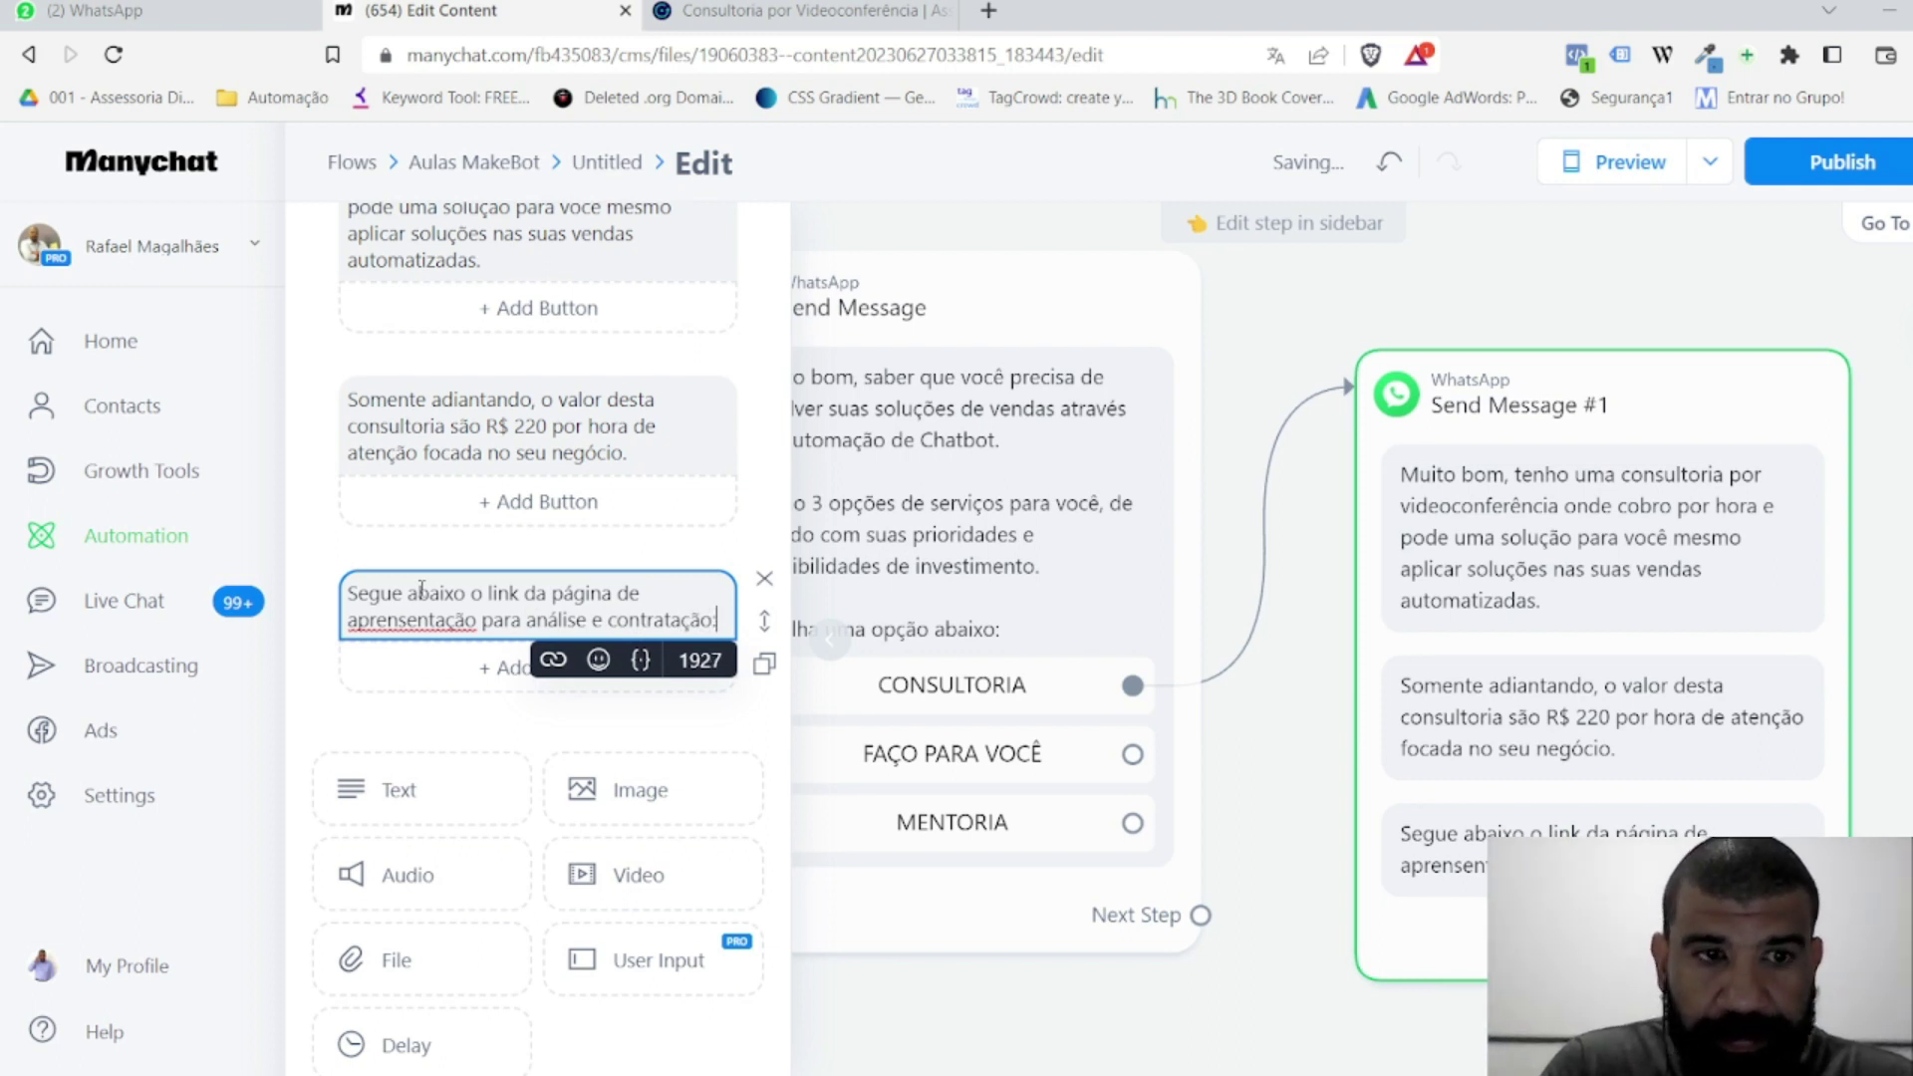
# Step: Insert the consultation page's link after a blank line below the introduction, and check the address on the open consultation page
pyautogui.press('Return')
pyautogui.press('Return')
pyautogui.write('https://mc.ht/s/XXXXXX')
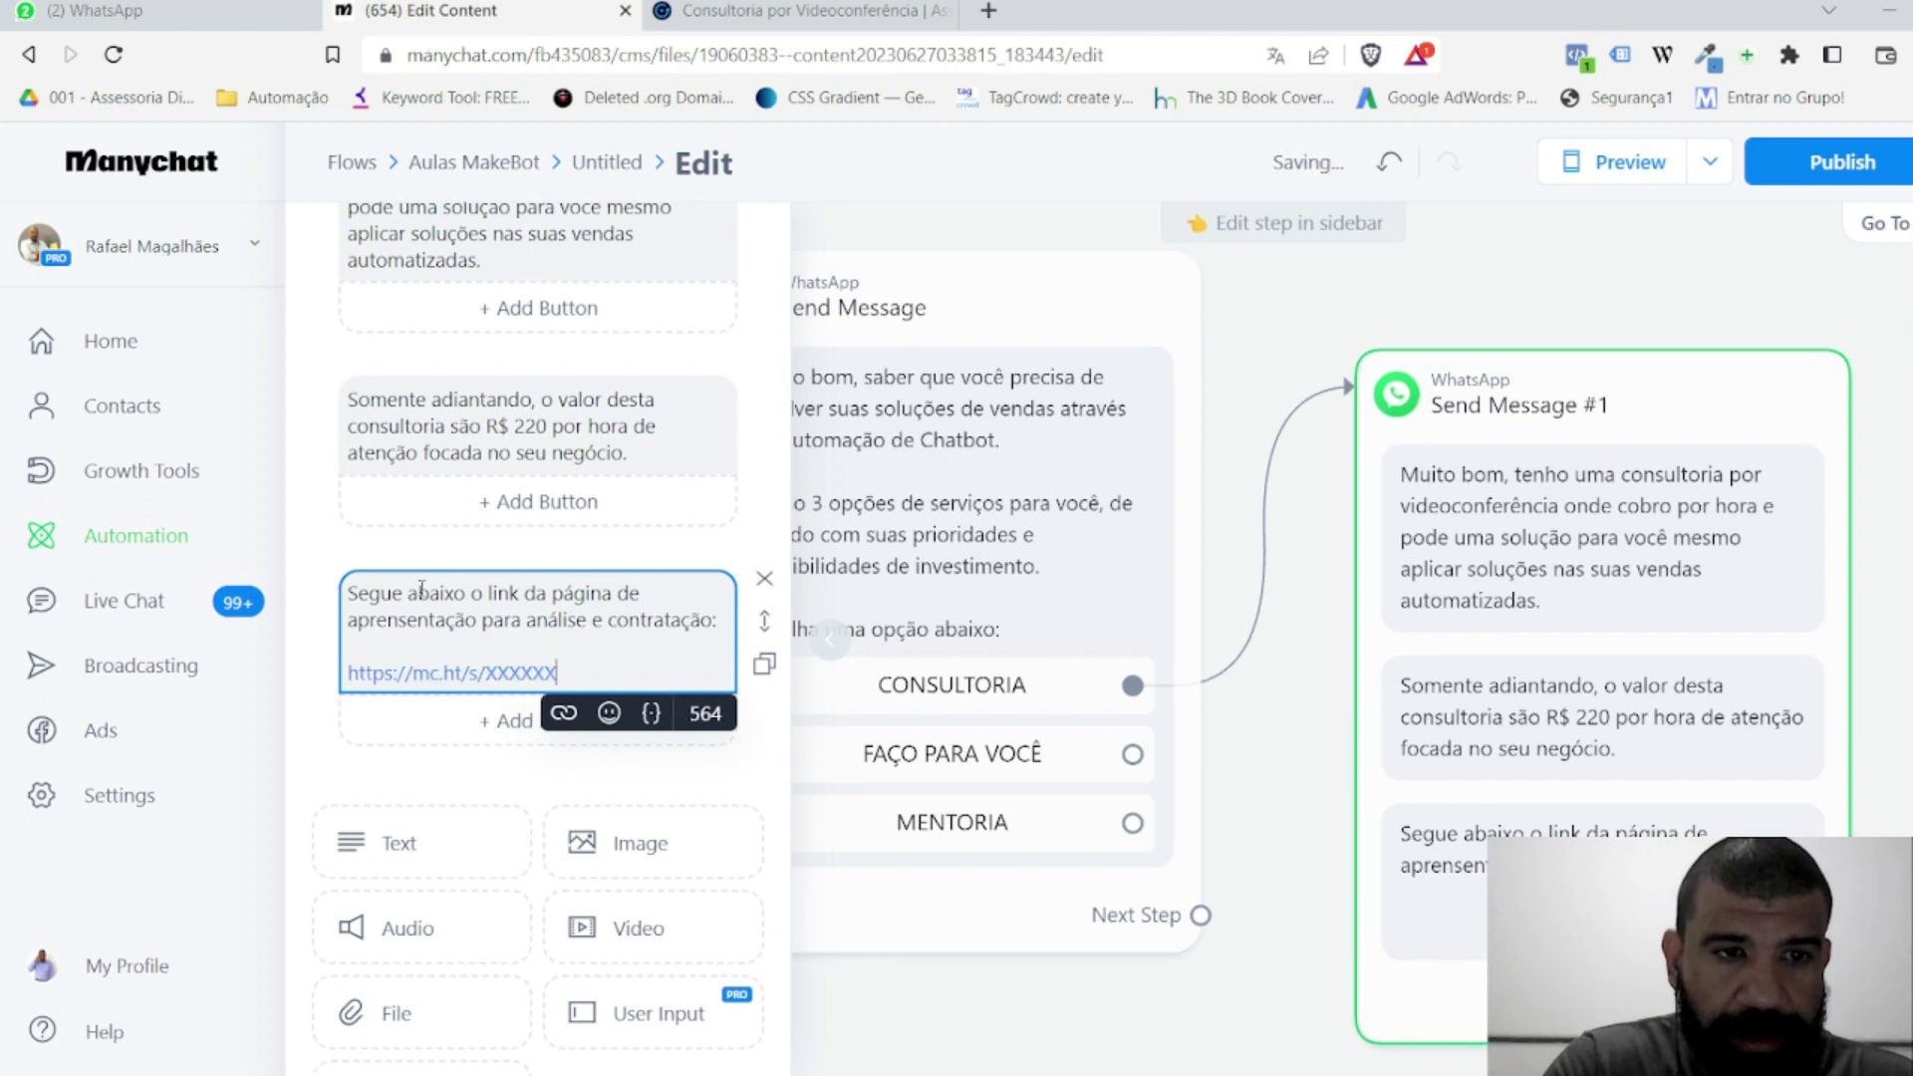
pyautogui.click(797, 12)
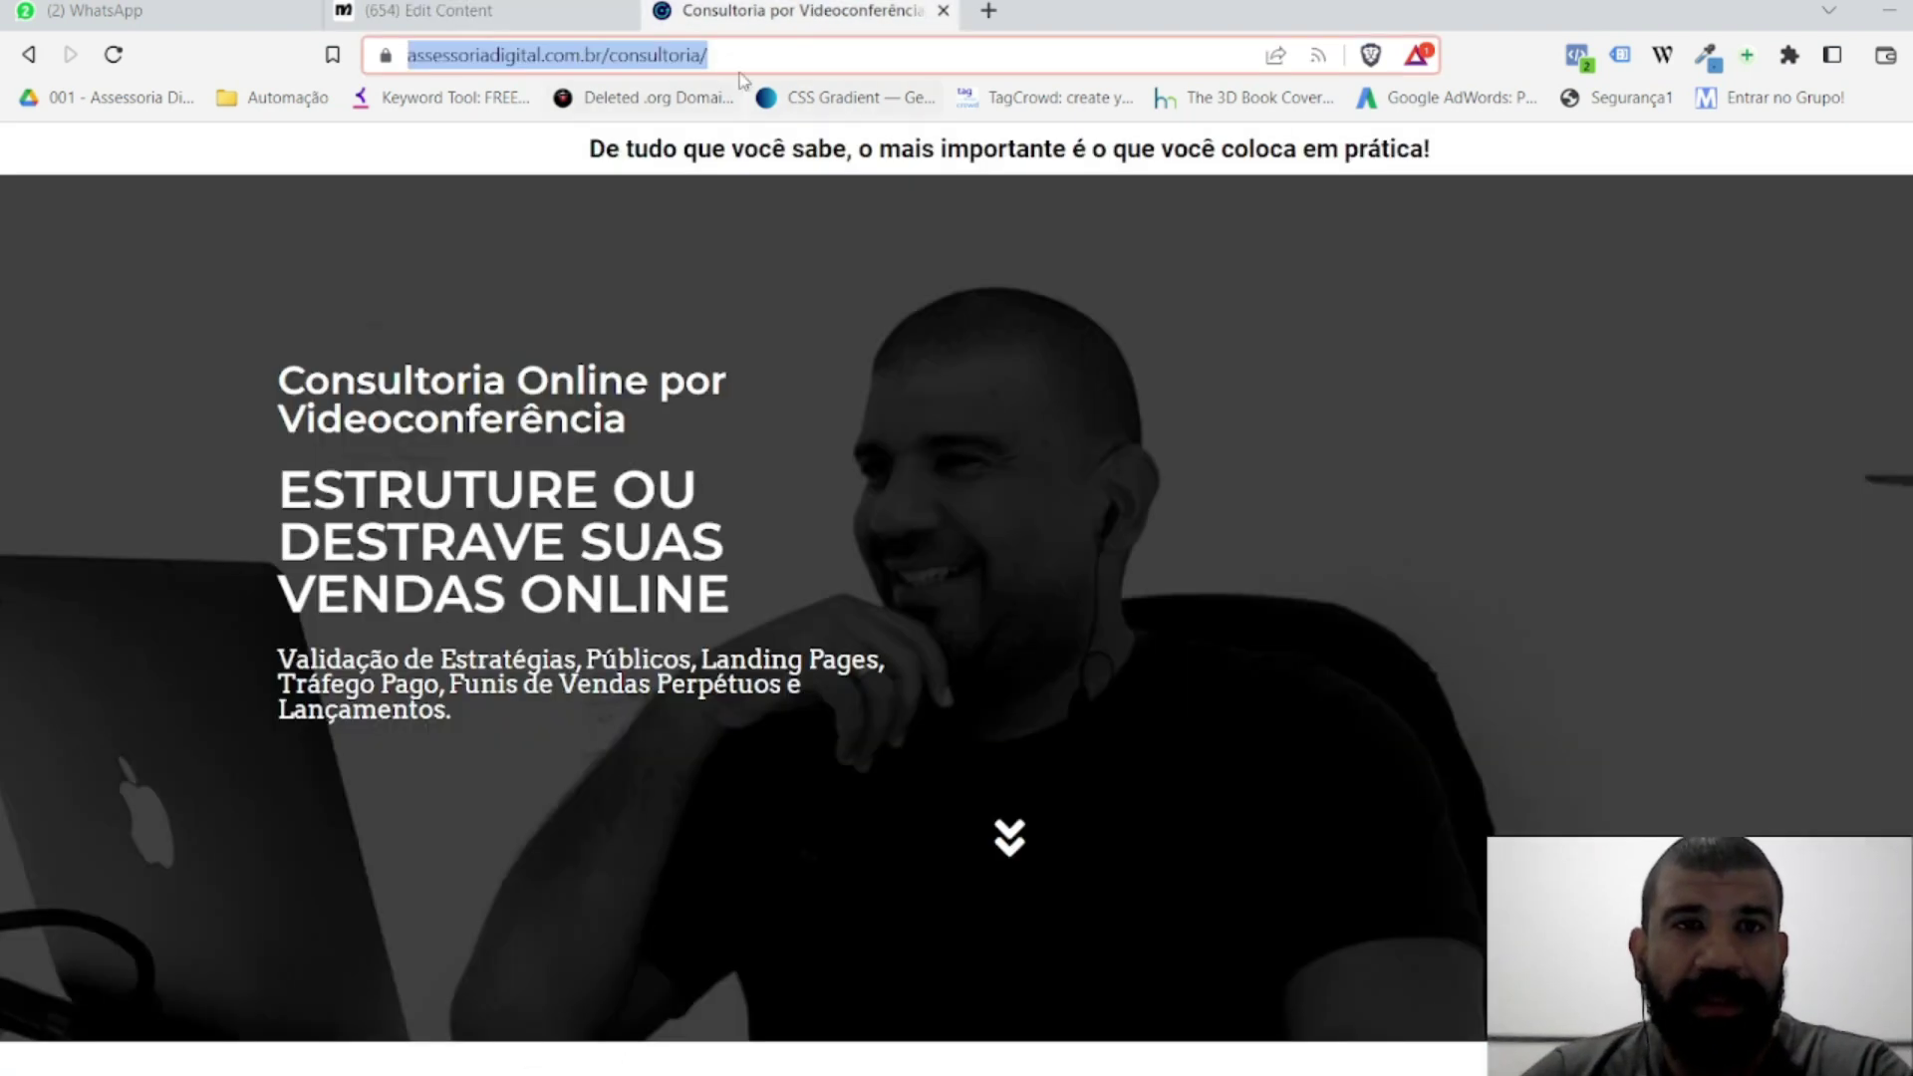
pyautogui.click(513, 13)
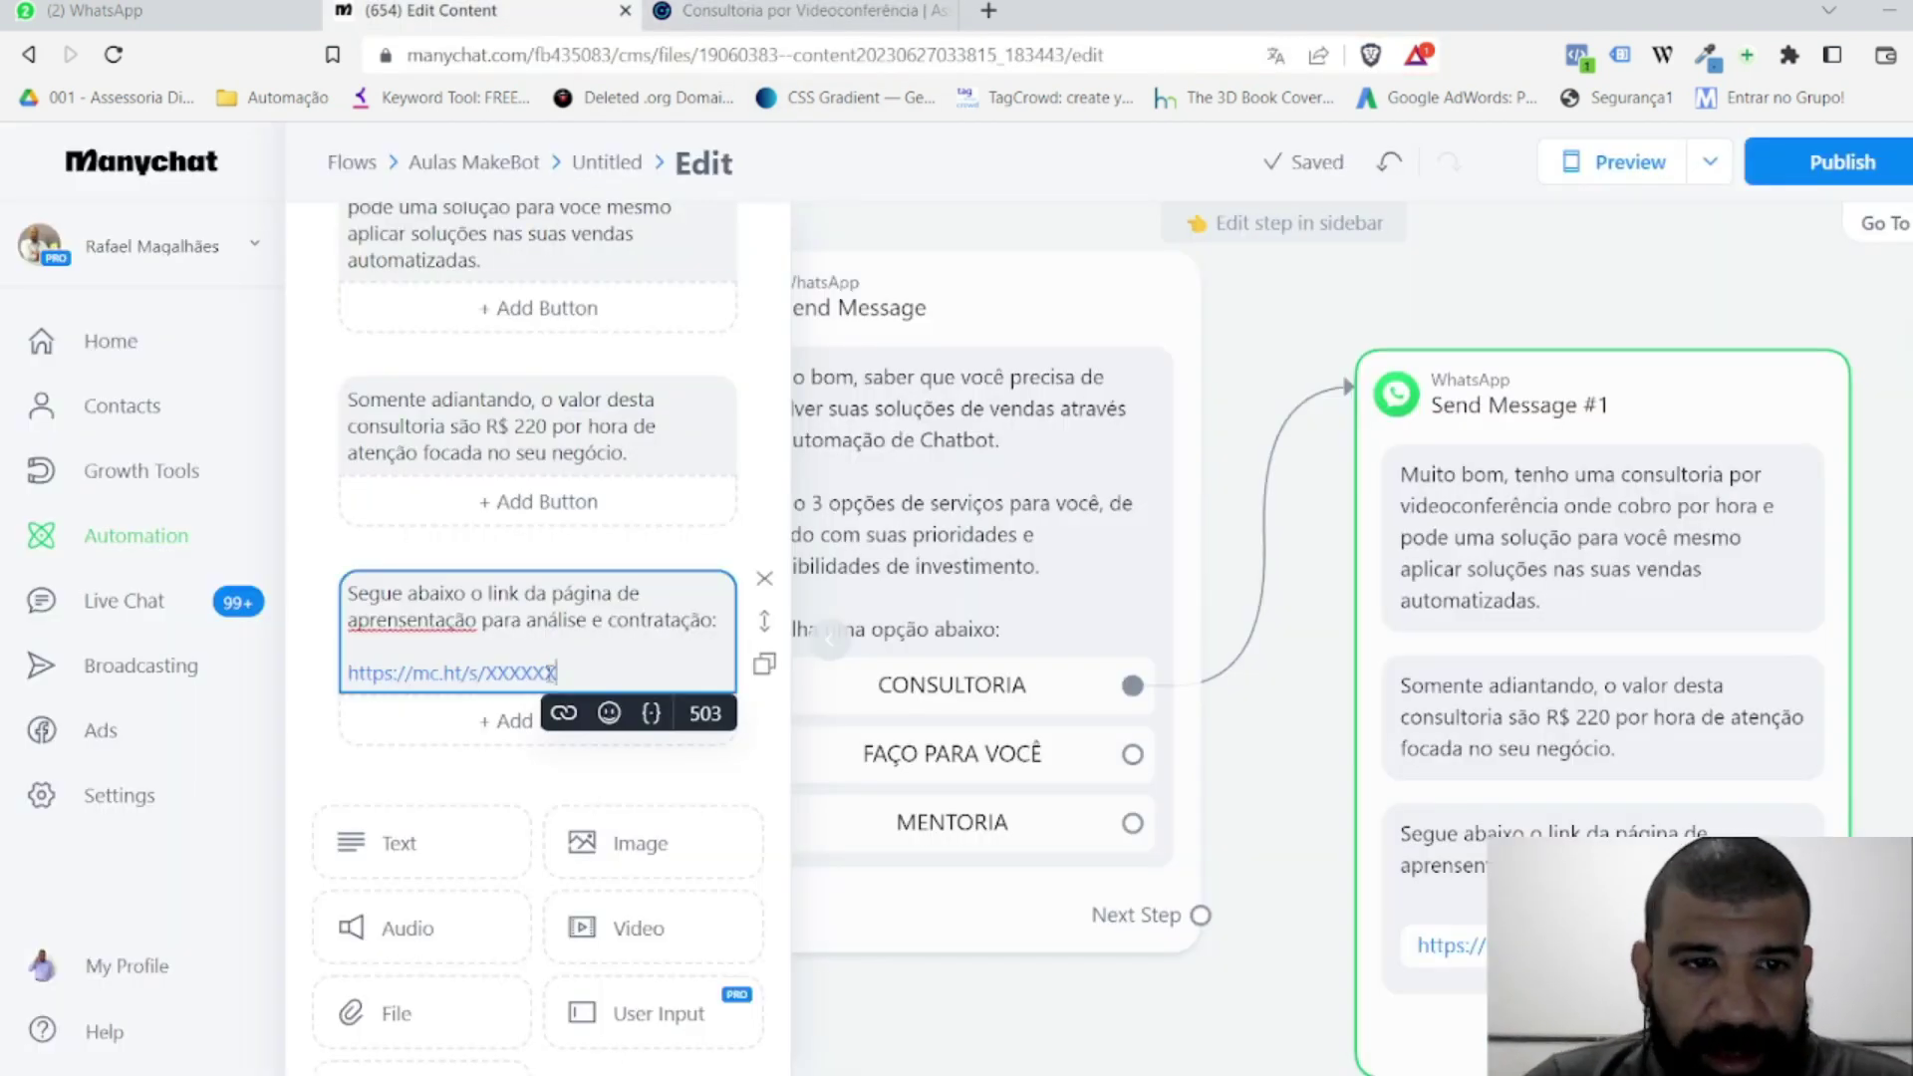
# Step: Correct the misspelled word in the third text block to "apresentação" and leave the block's editing
pyautogui.rightClick(414, 632)
pyautogui.click(453, 694)
pyautogui.click(450, 672)
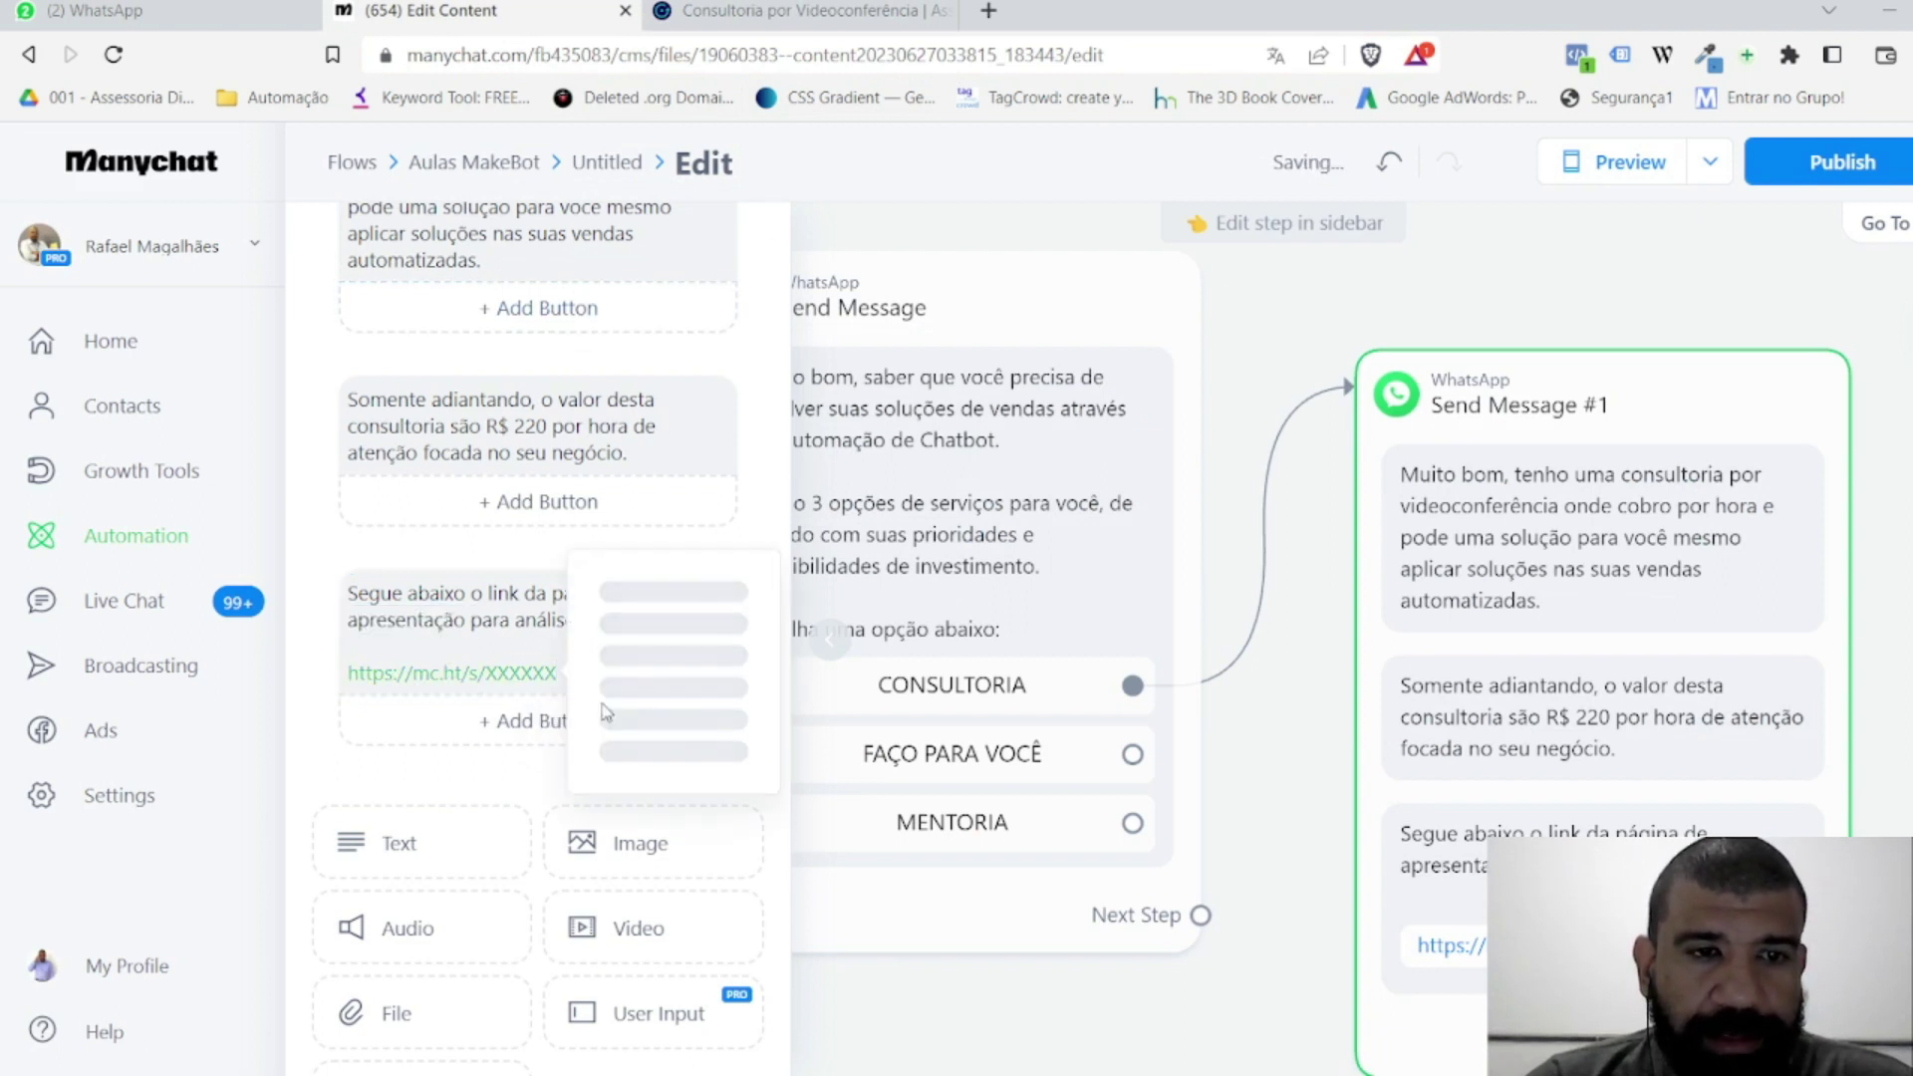
pyautogui.click(444, 749)
pyautogui.scroll(-5, 1192, 388)
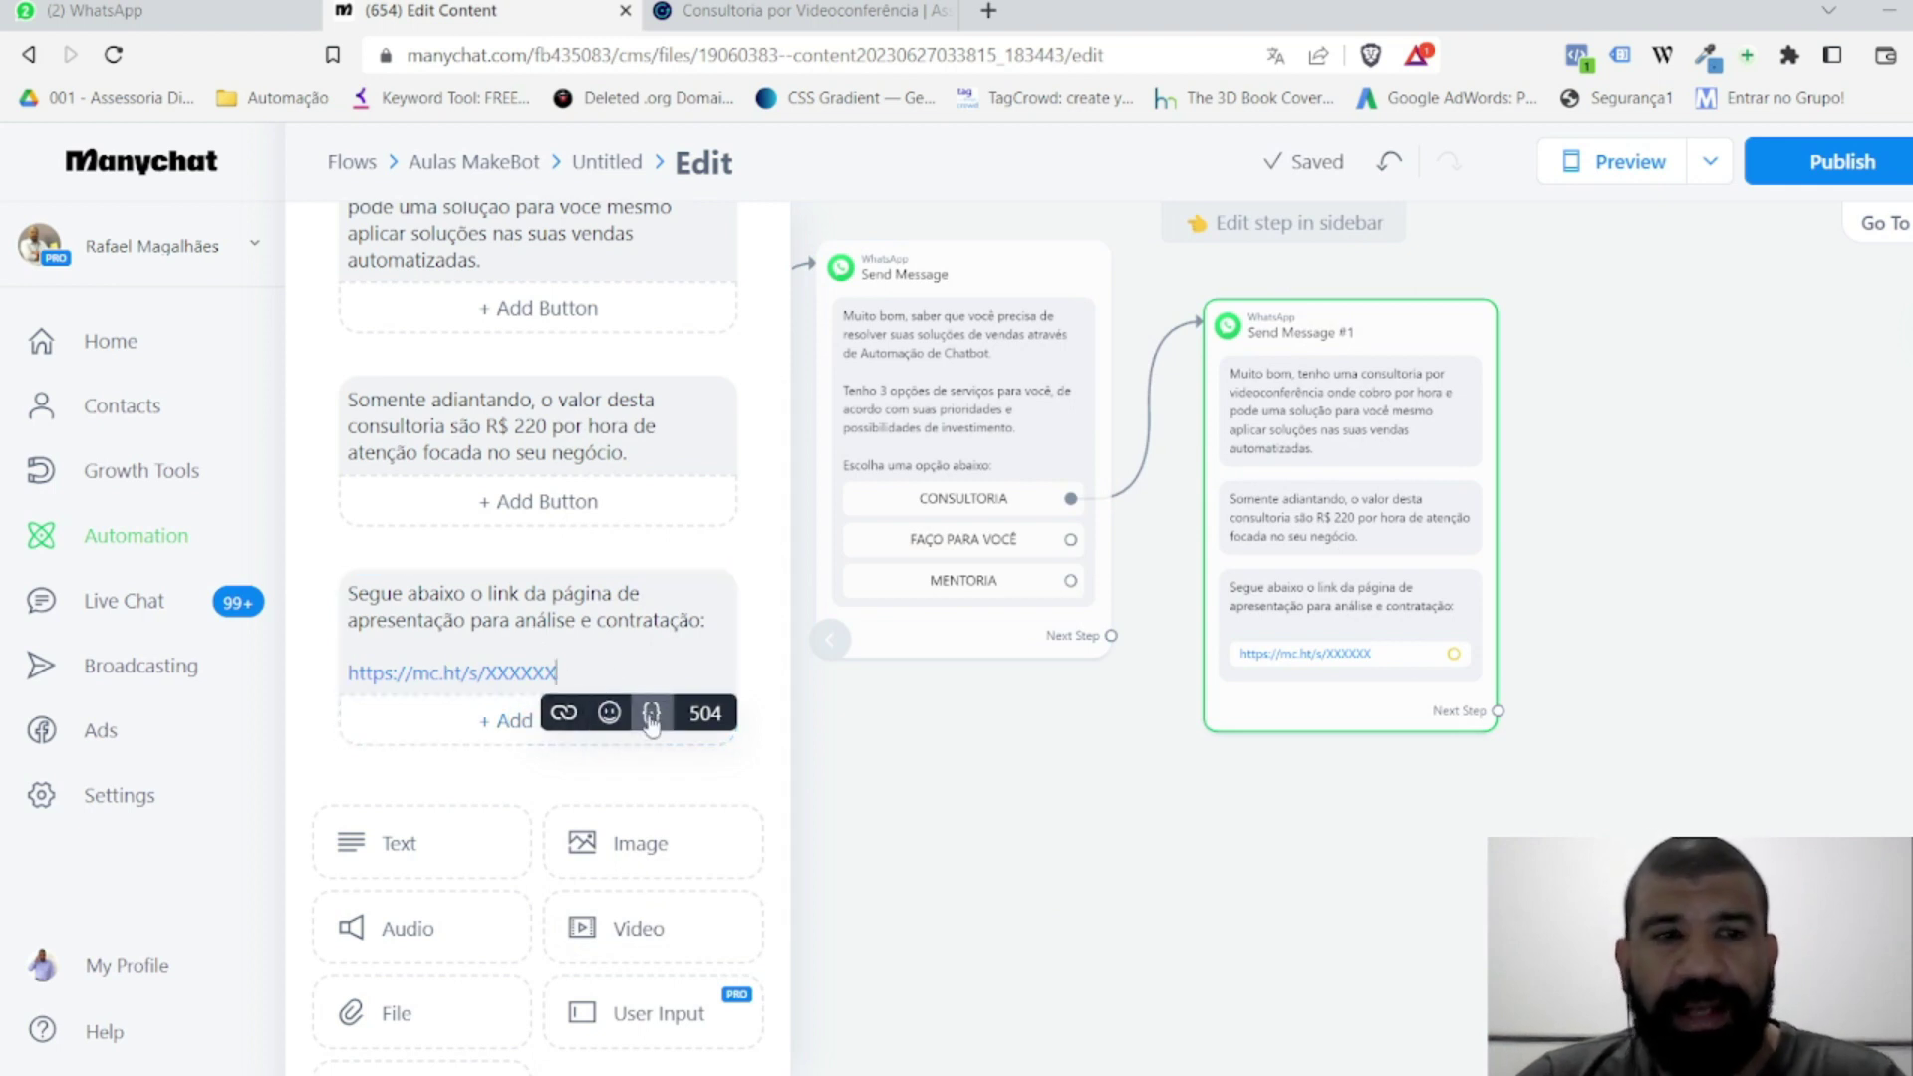
pyautogui.click(481, 773)
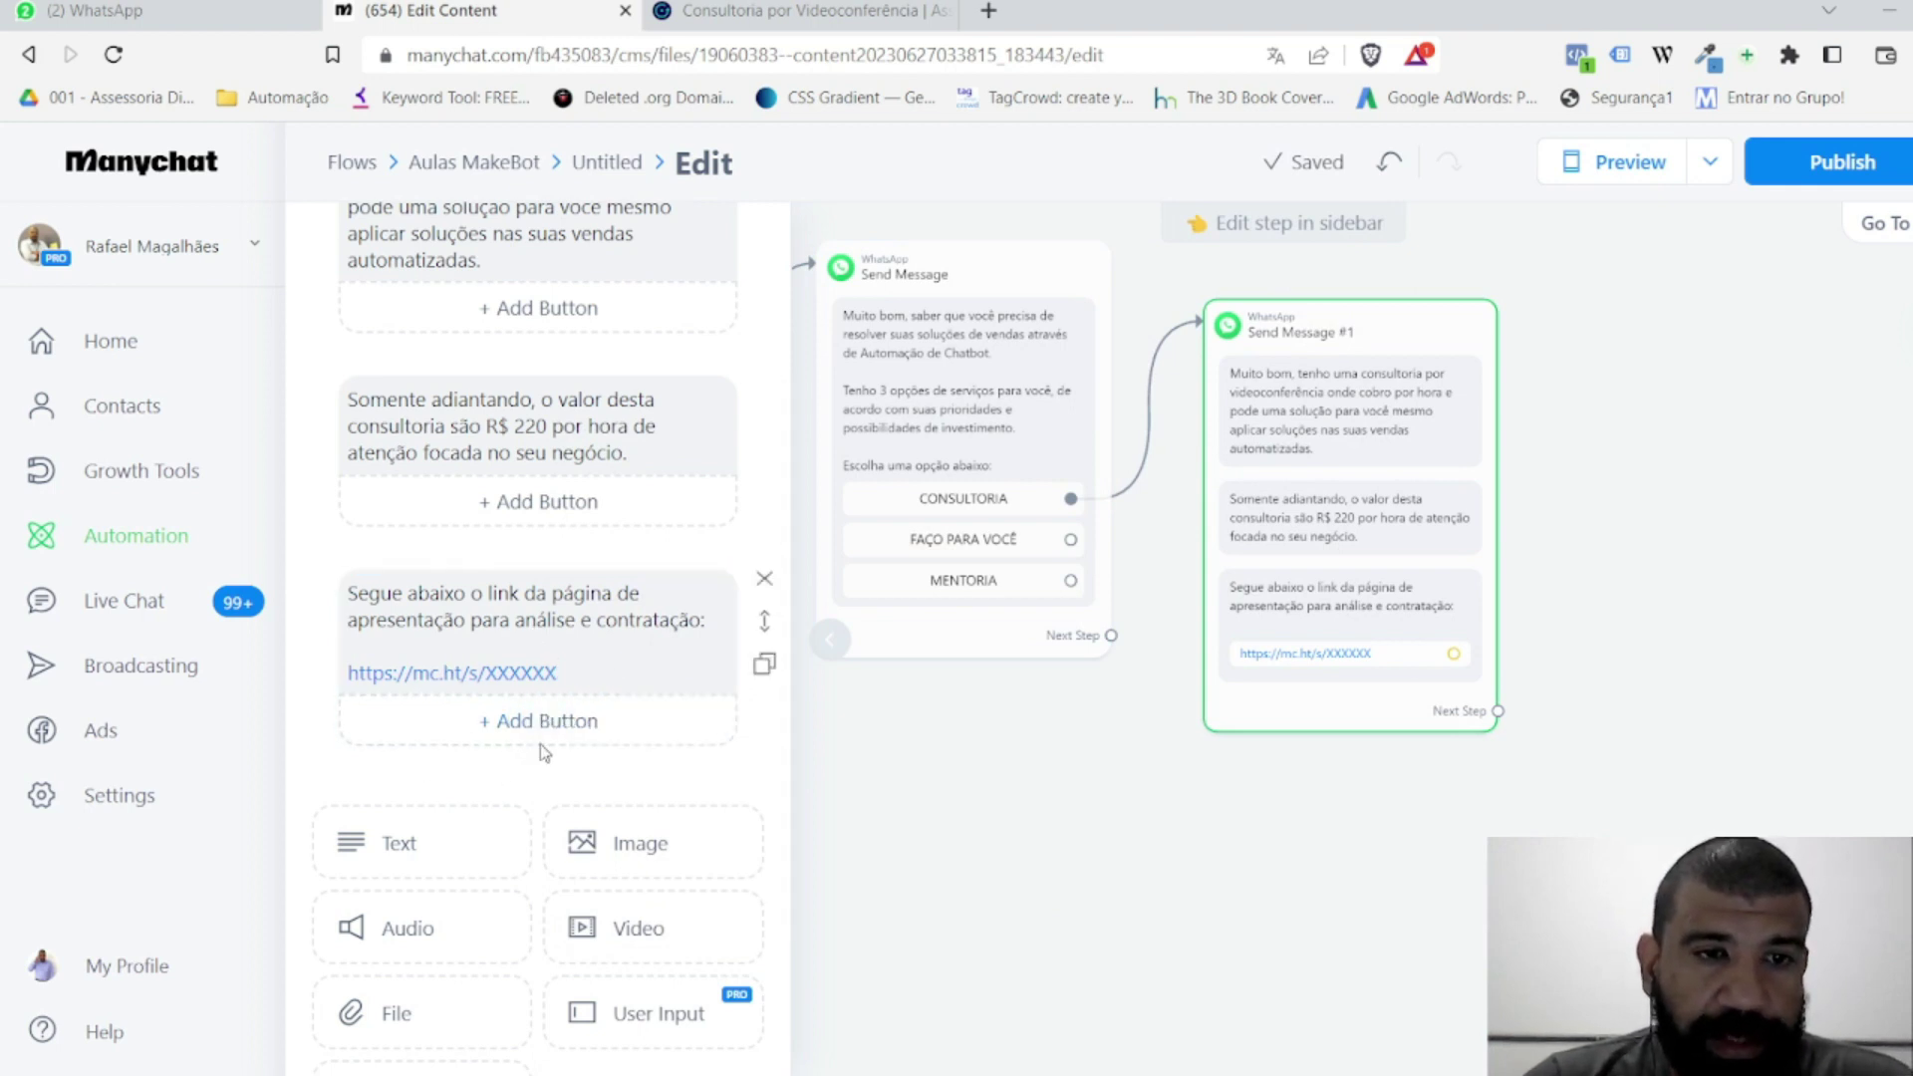
# Step: Add the closing line "Qualquer dúvida estou a disposição!" after a blank line below the link and leave the message's editing
pyautogui.click(598, 673)
pyautogui.press('Return')
pyautogui.press('Return')
pyautogui.write('Q')
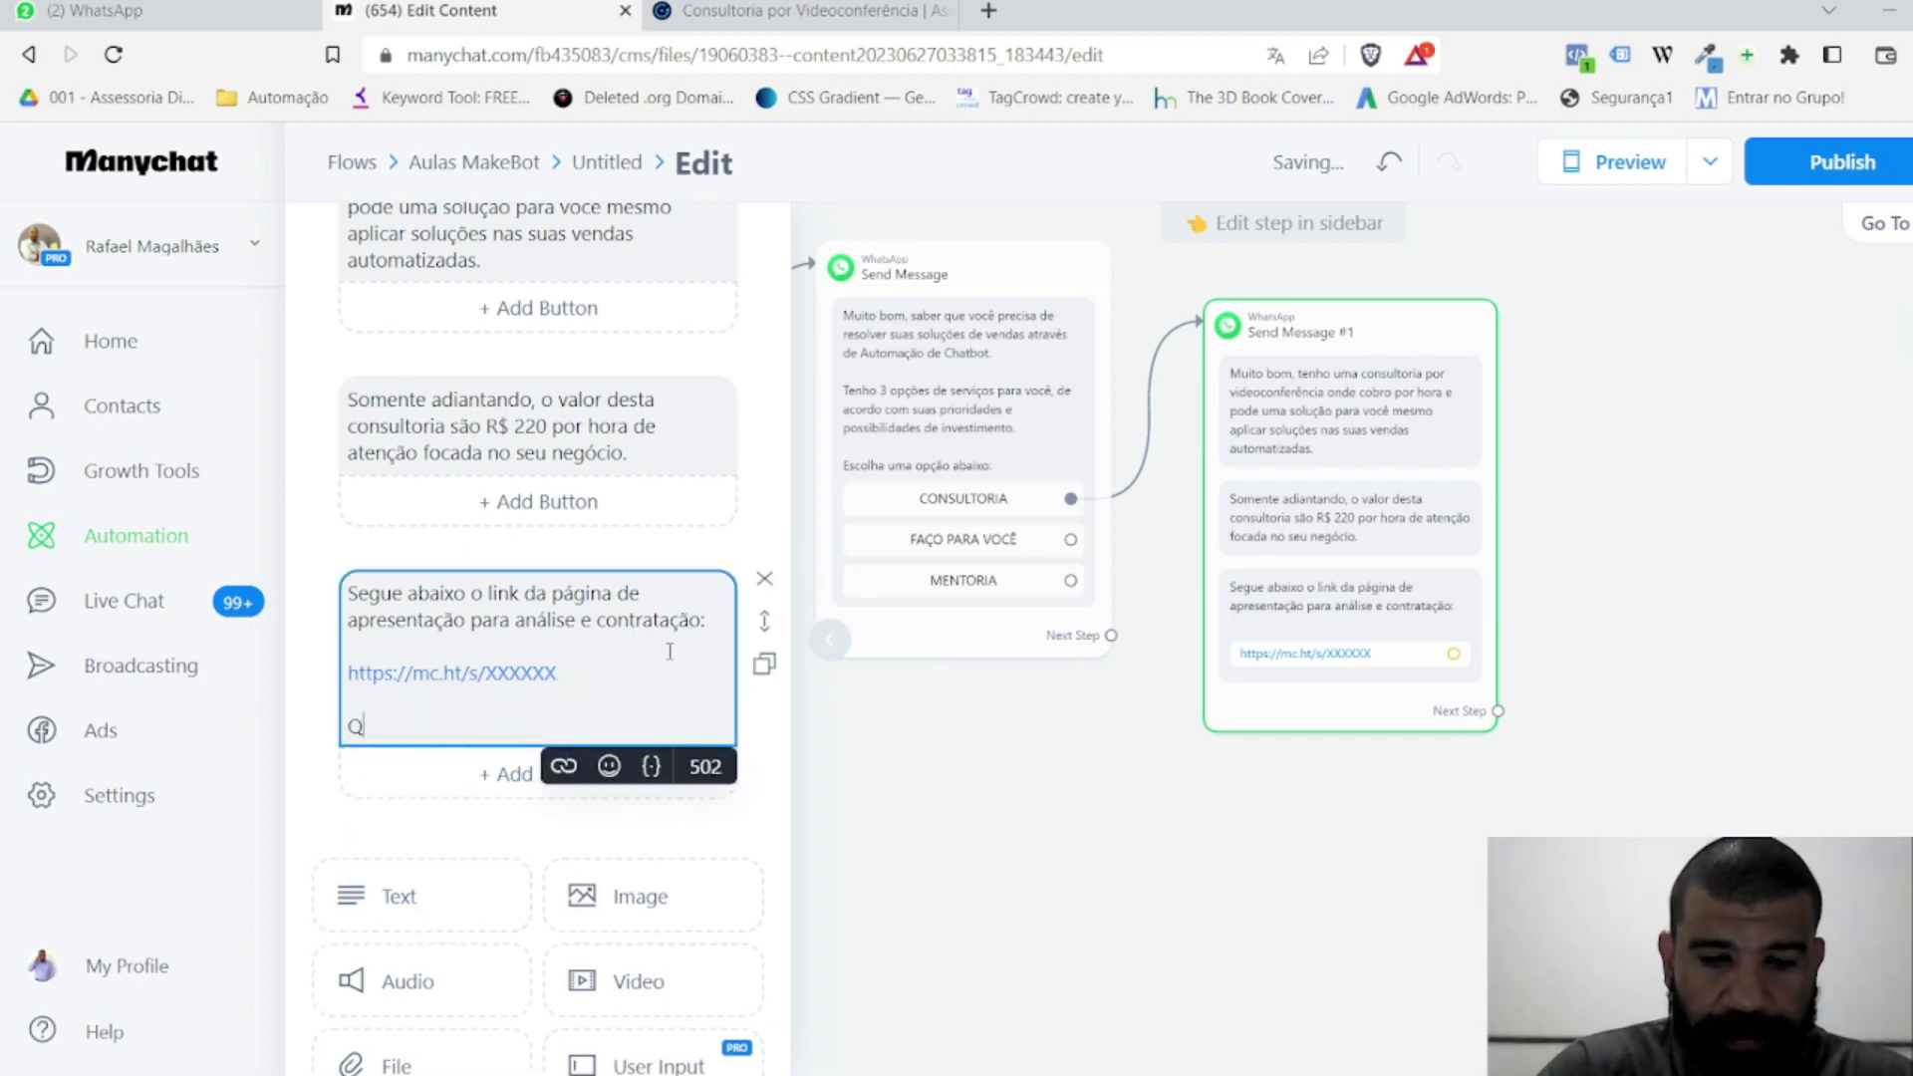
pyautogui.write('ualquer dúvo')
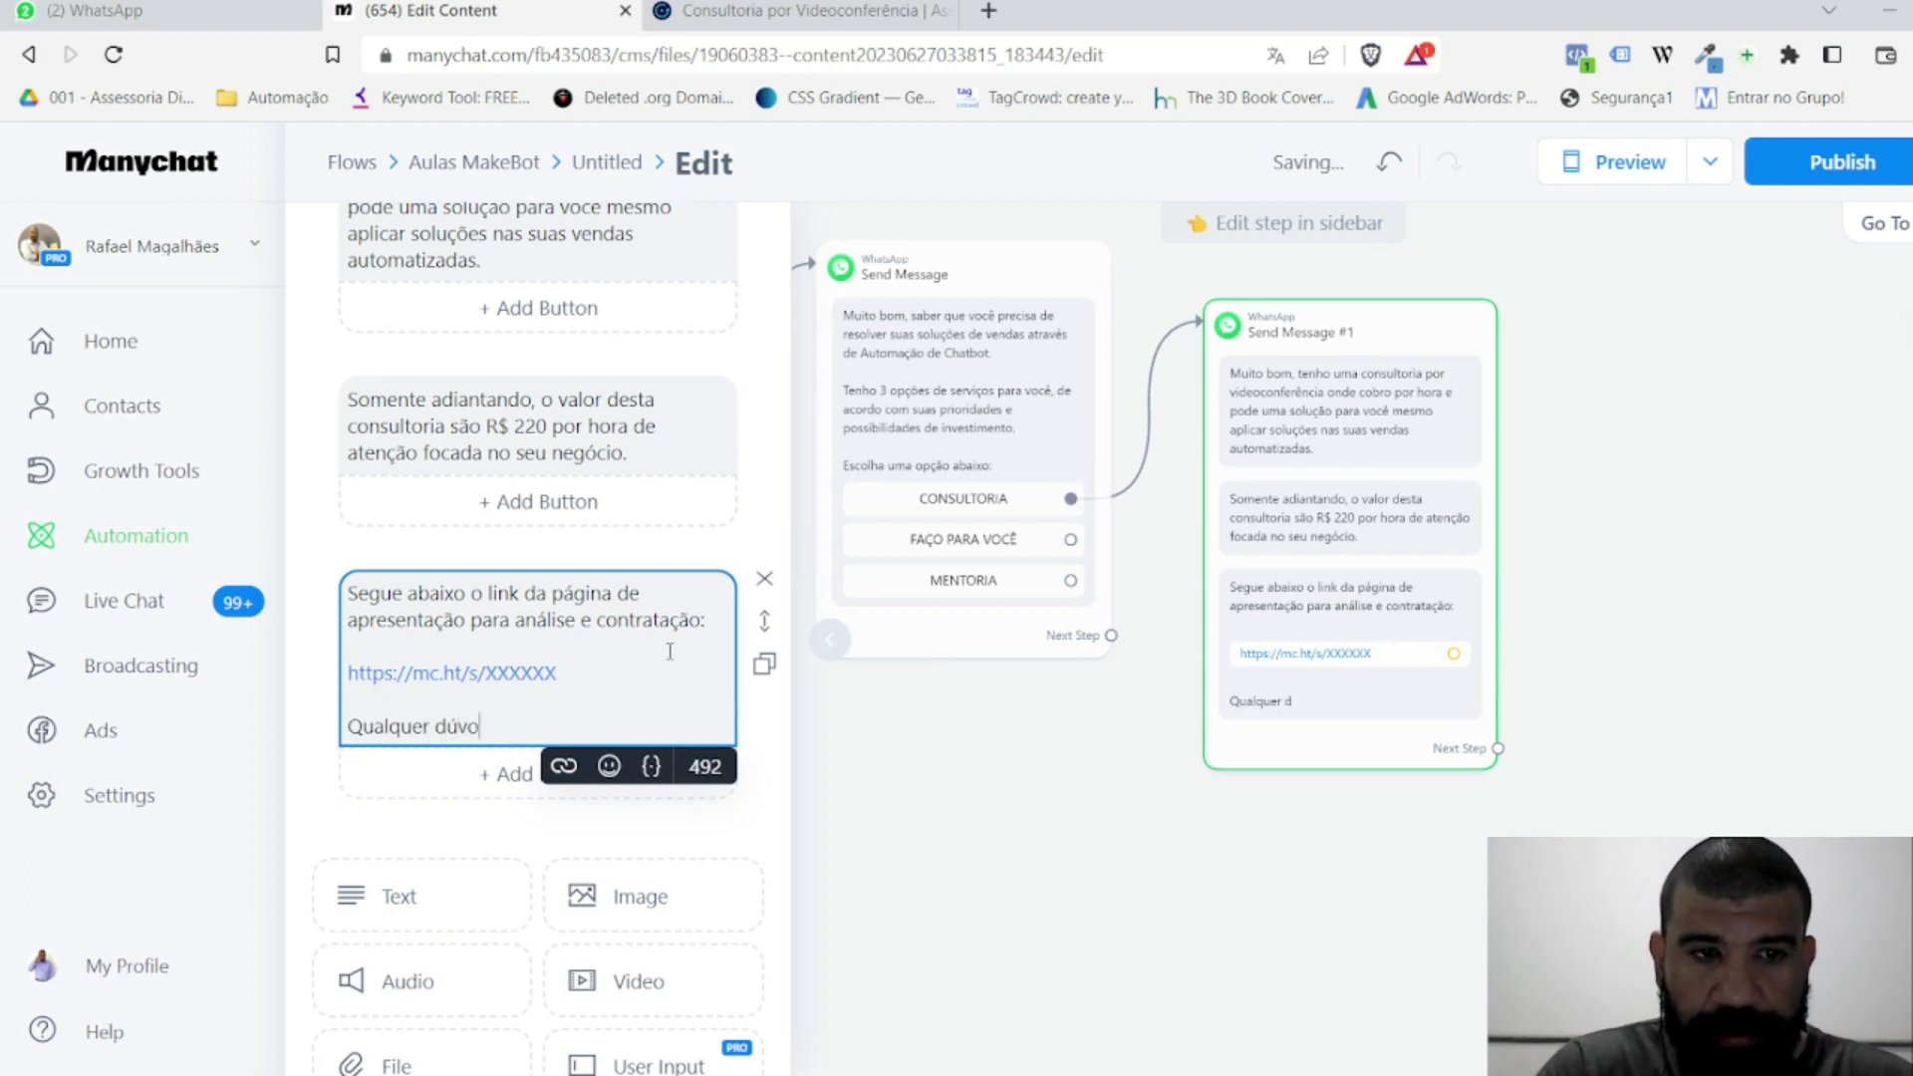
pyautogui.press('BackSpace')
pyautogui.write('ida e')
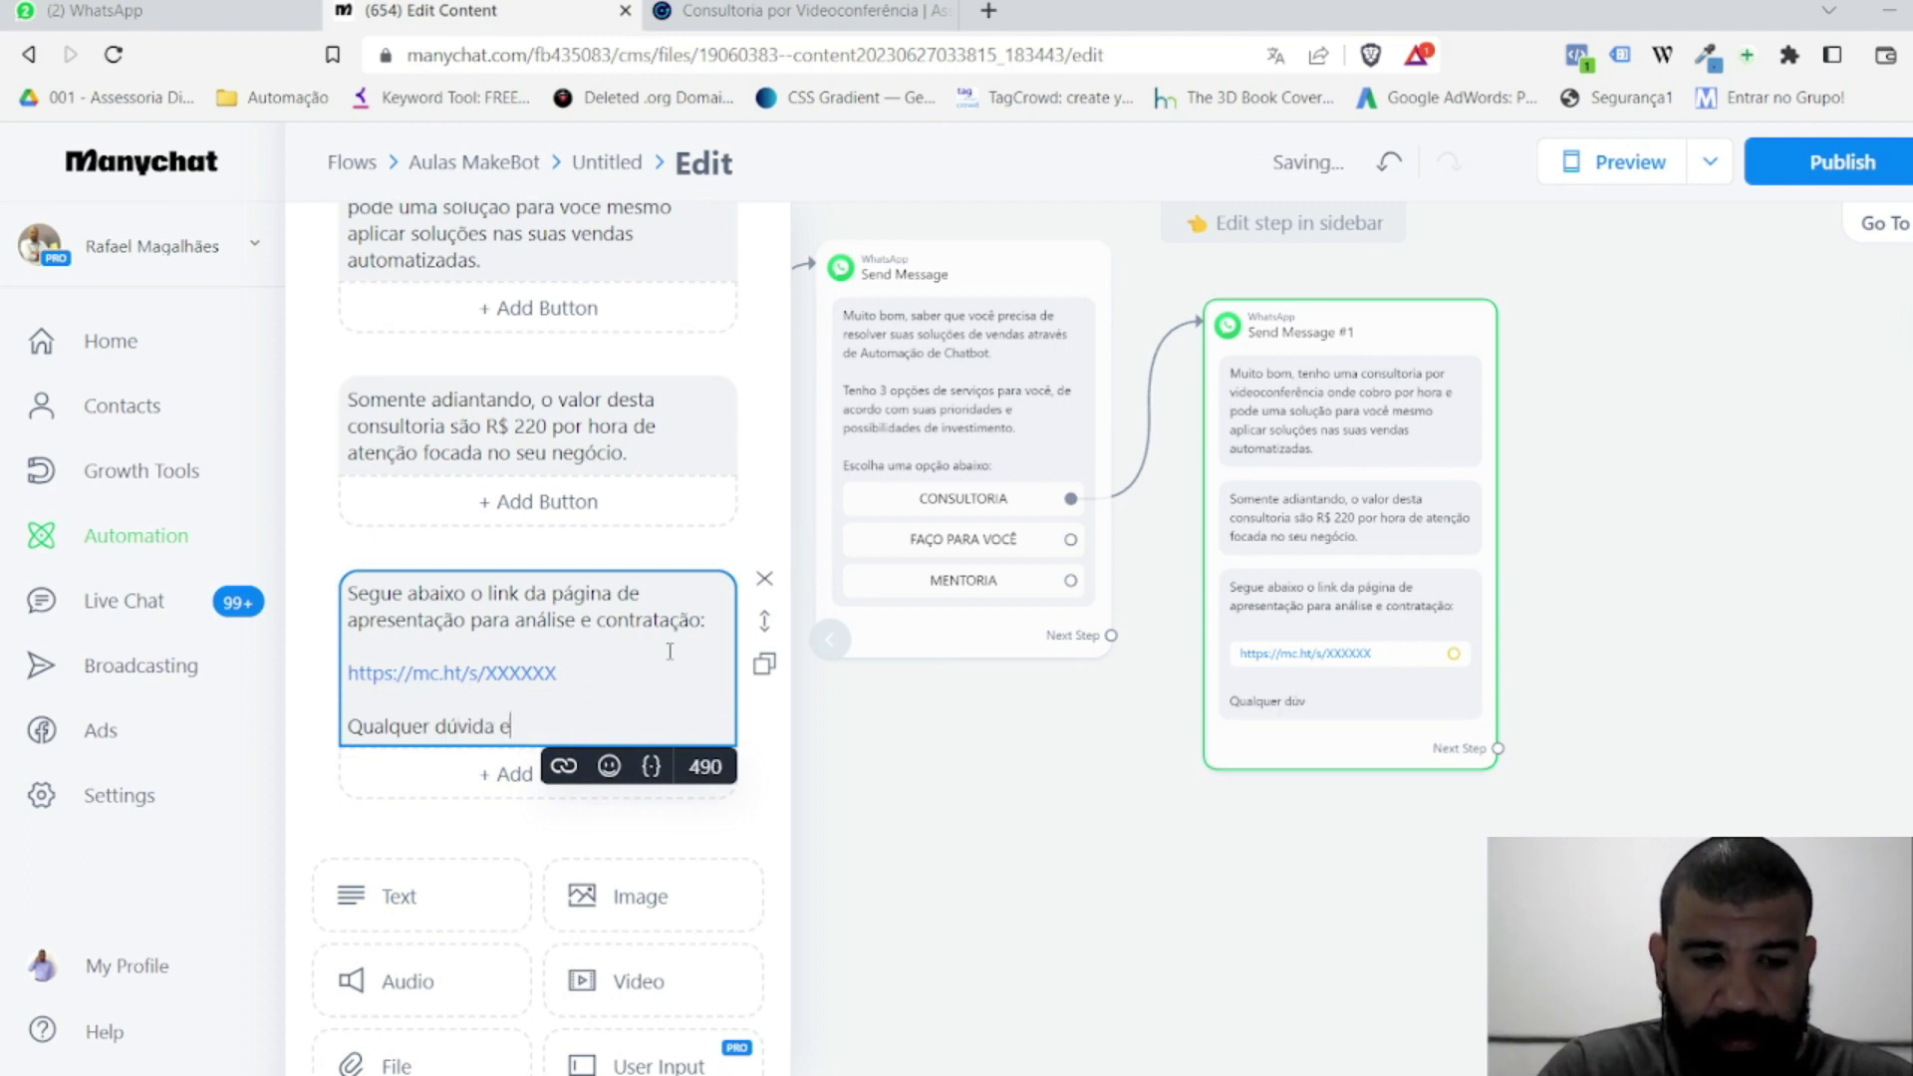
pyautogui.write('stou a dispo')
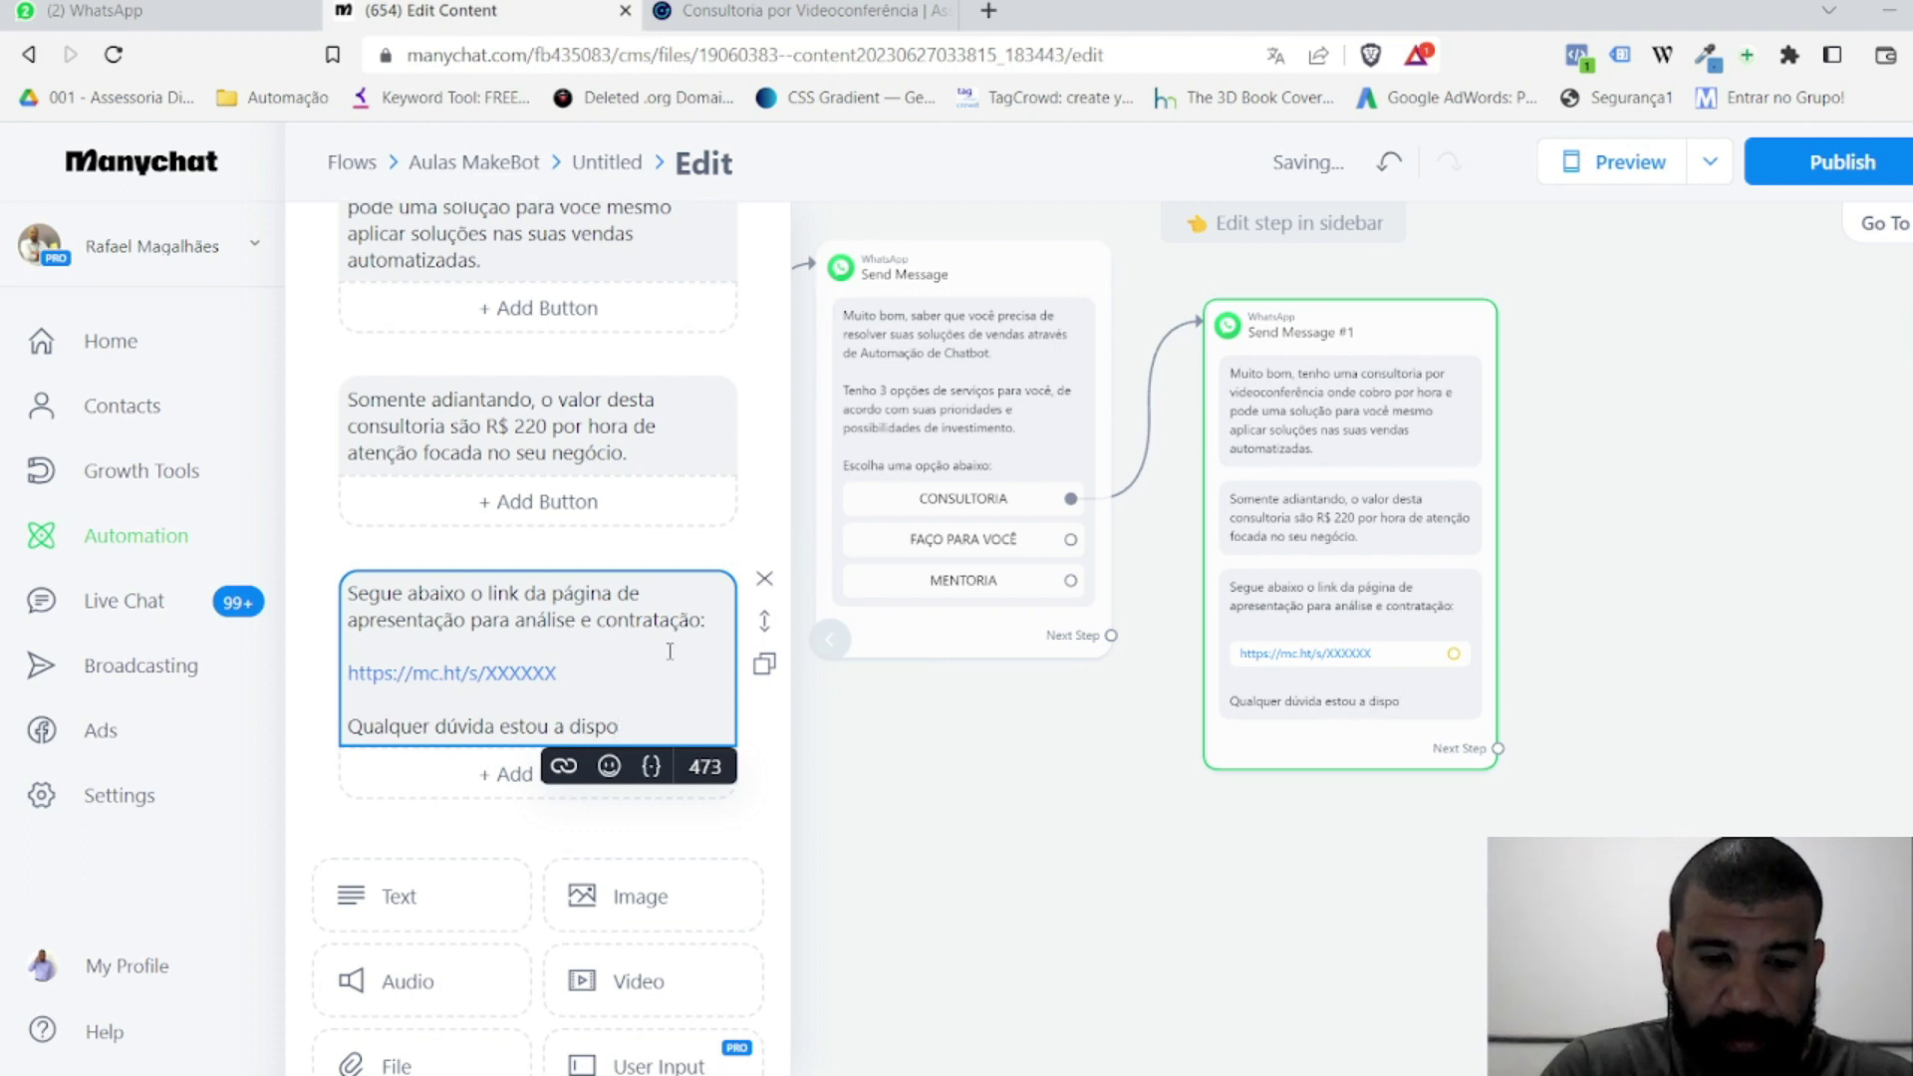
pyautogui.write('isição!')
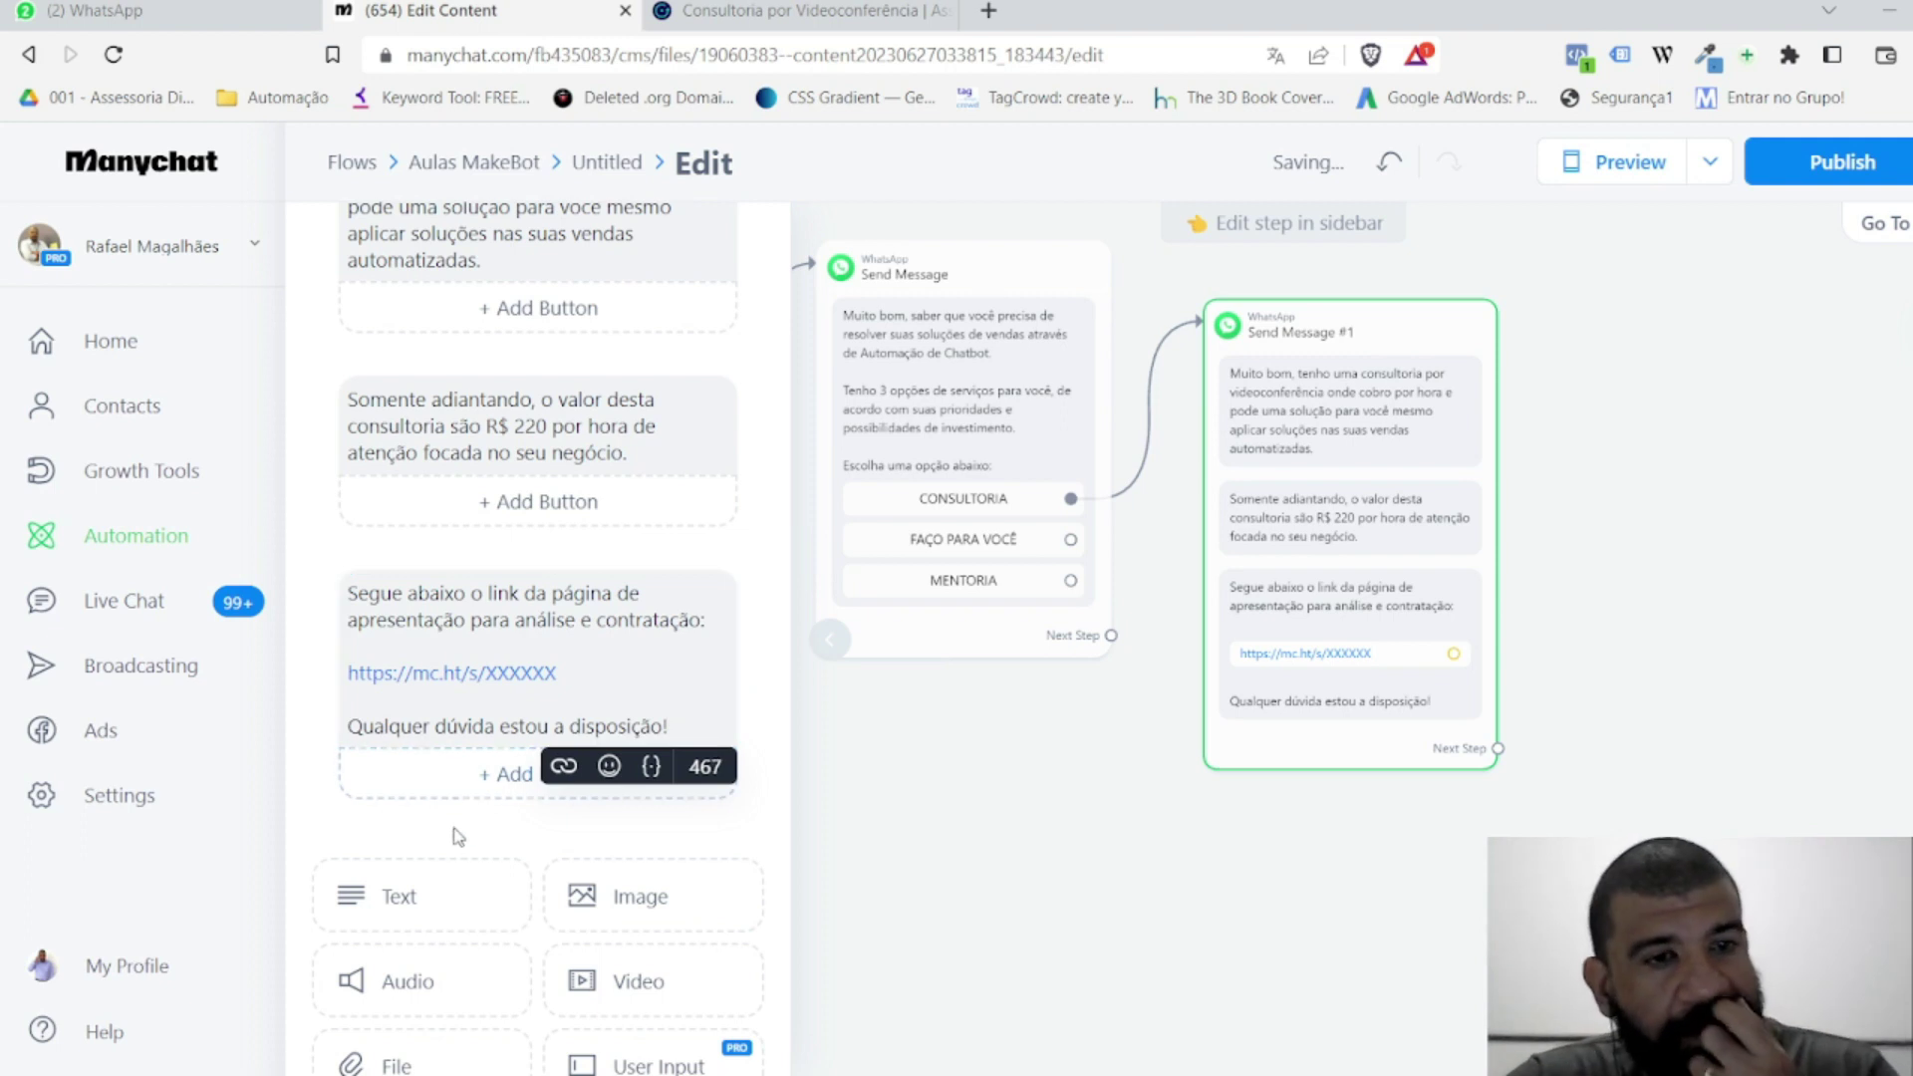
pyautogui.click(1619, 653)
pyautogui.click(1606, 555)
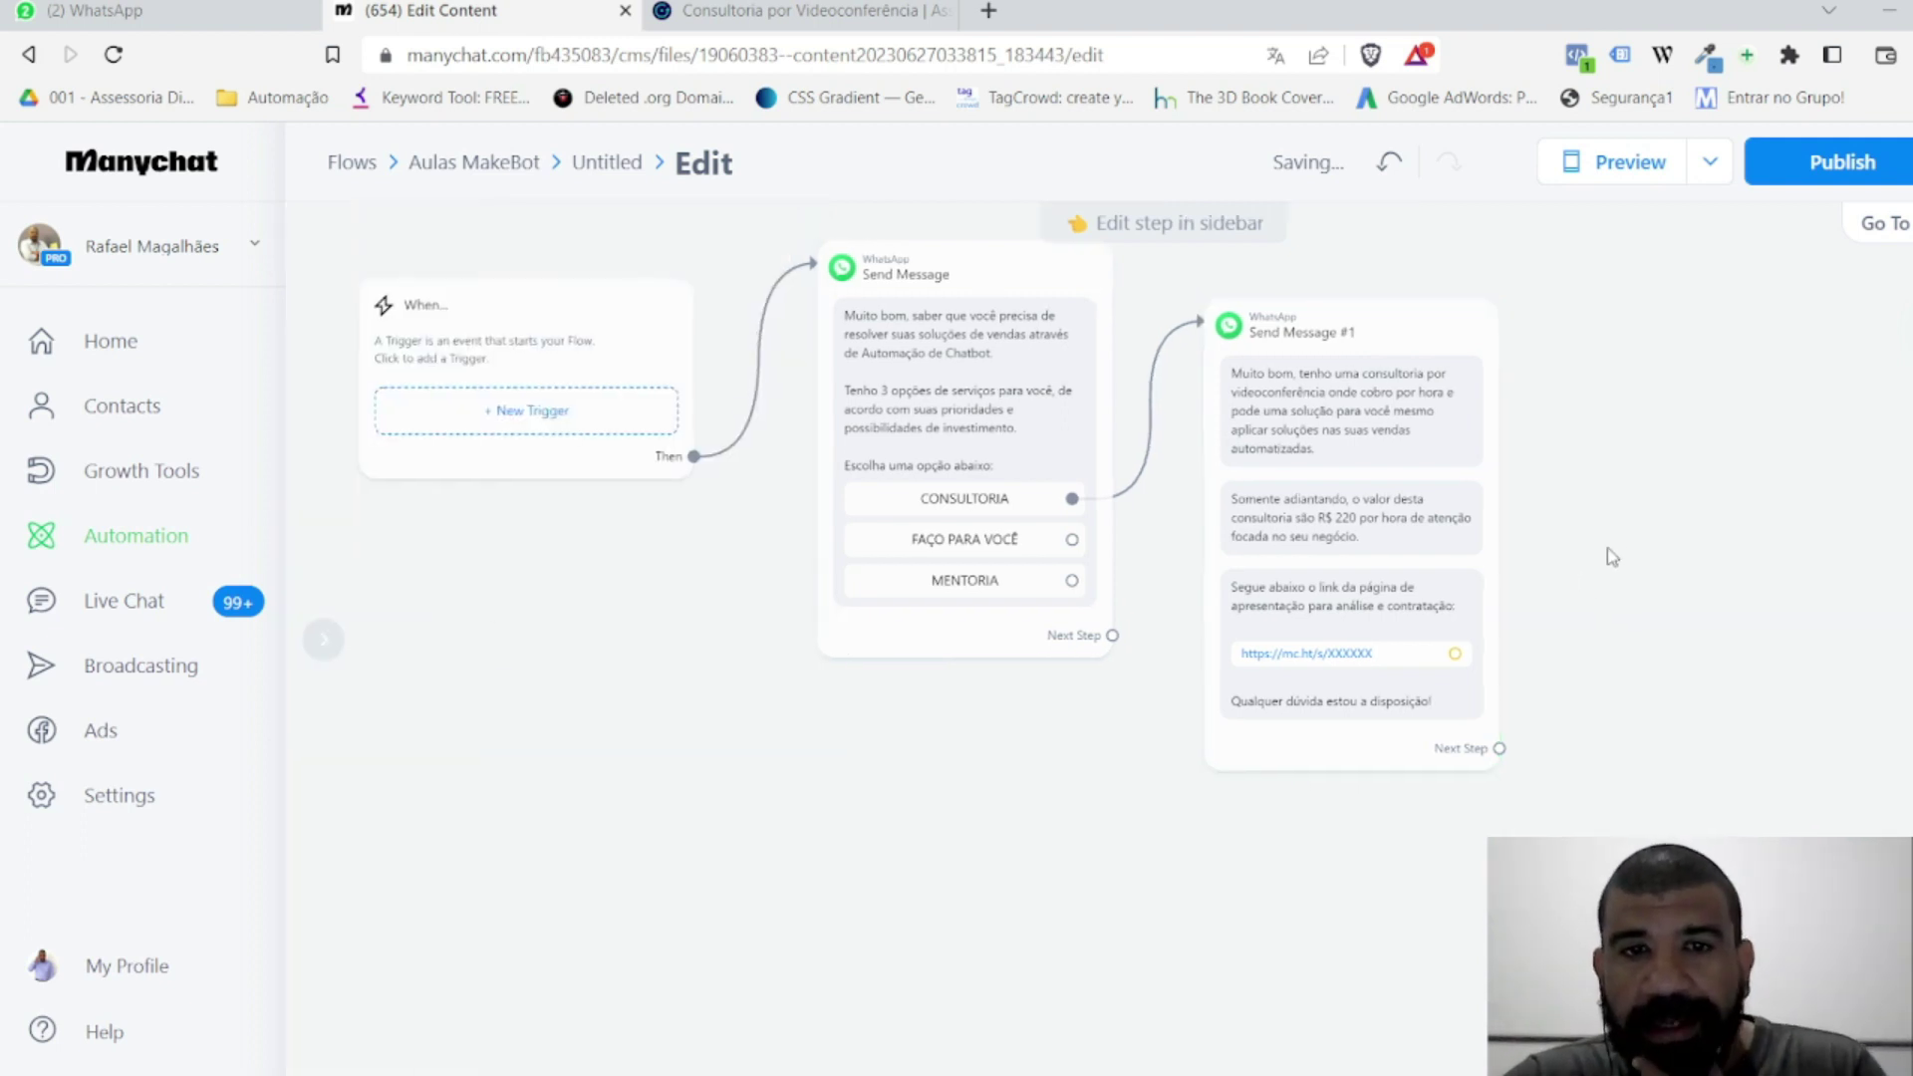
# Step: Move the consultation message block higher and farther right of the service options message on the flow canvas
pyautogui.scroll(5, 1606, 556)
pyautogui.moveTo(1171, 588); pyautogui.dragTo(1239, 306)
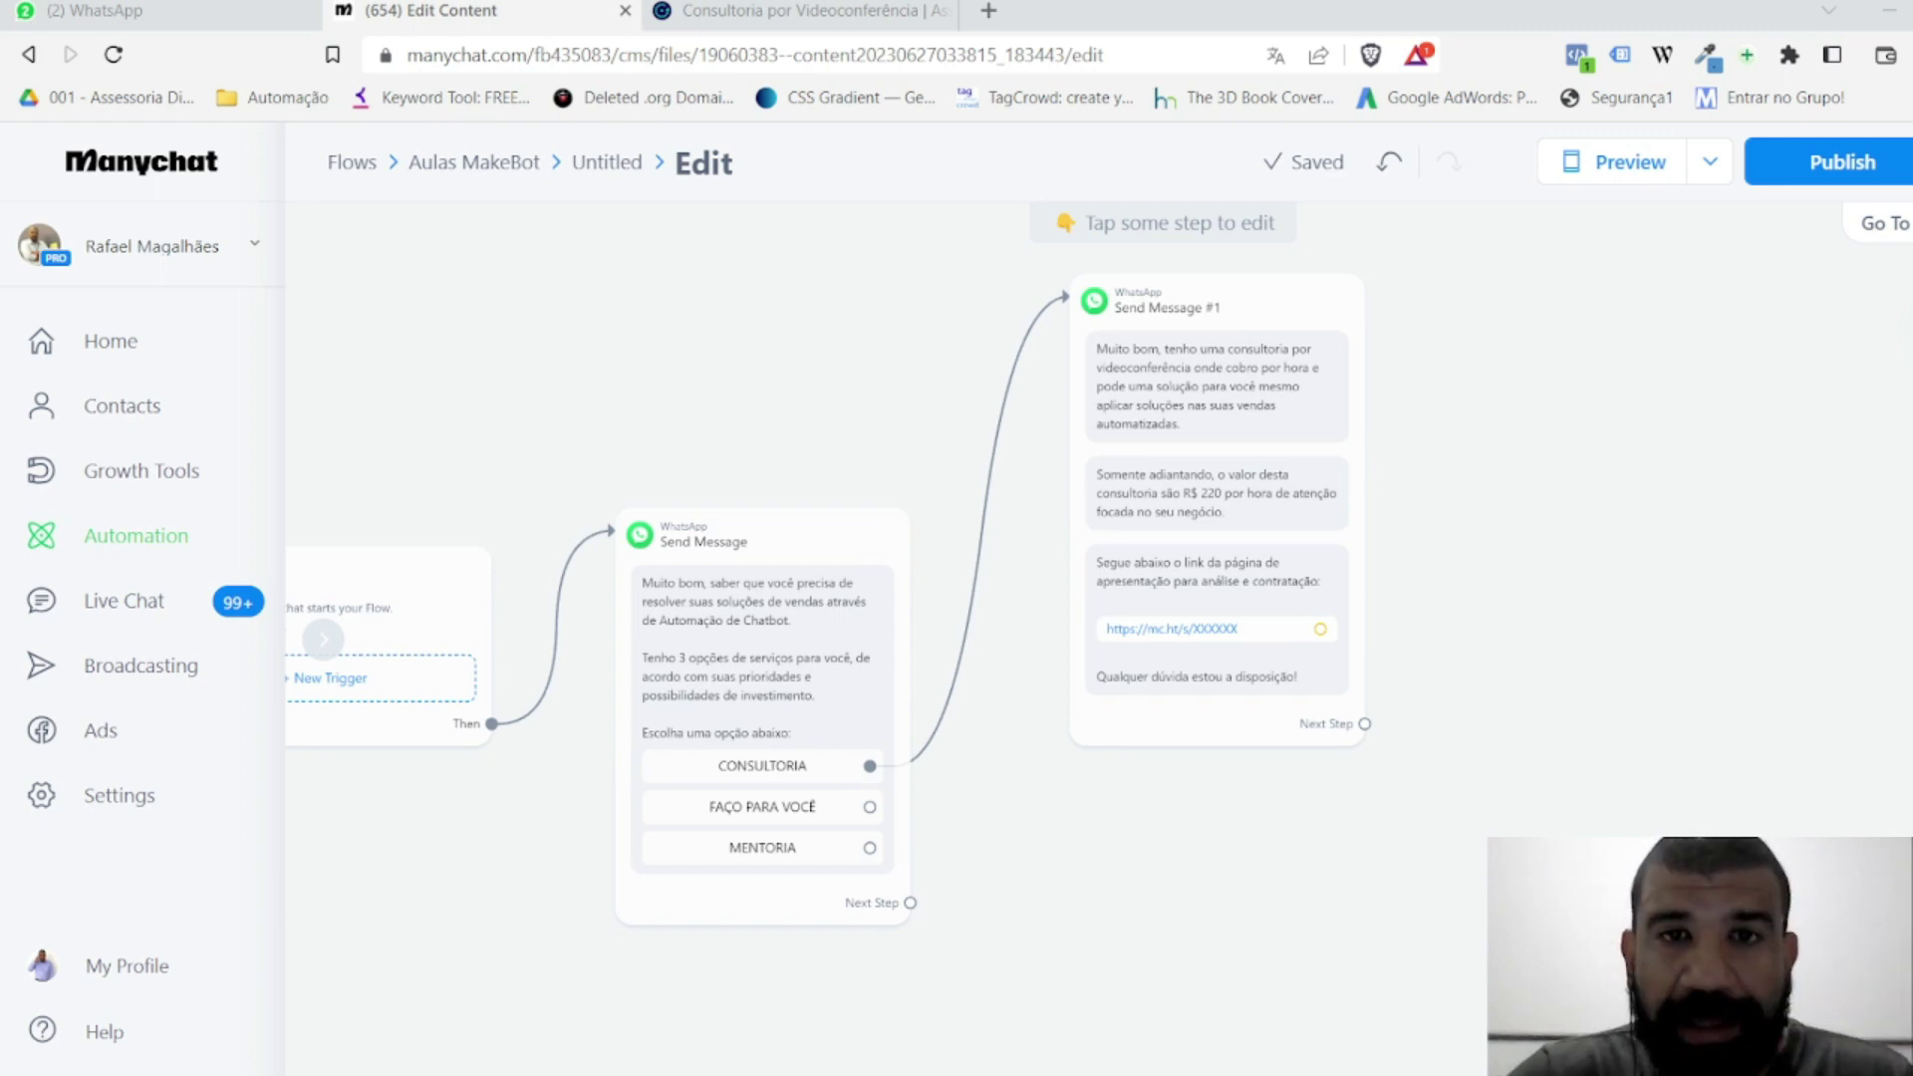
pyautogui.moveTo(1289, 315); pyautogui.dragTo(1465, 251)
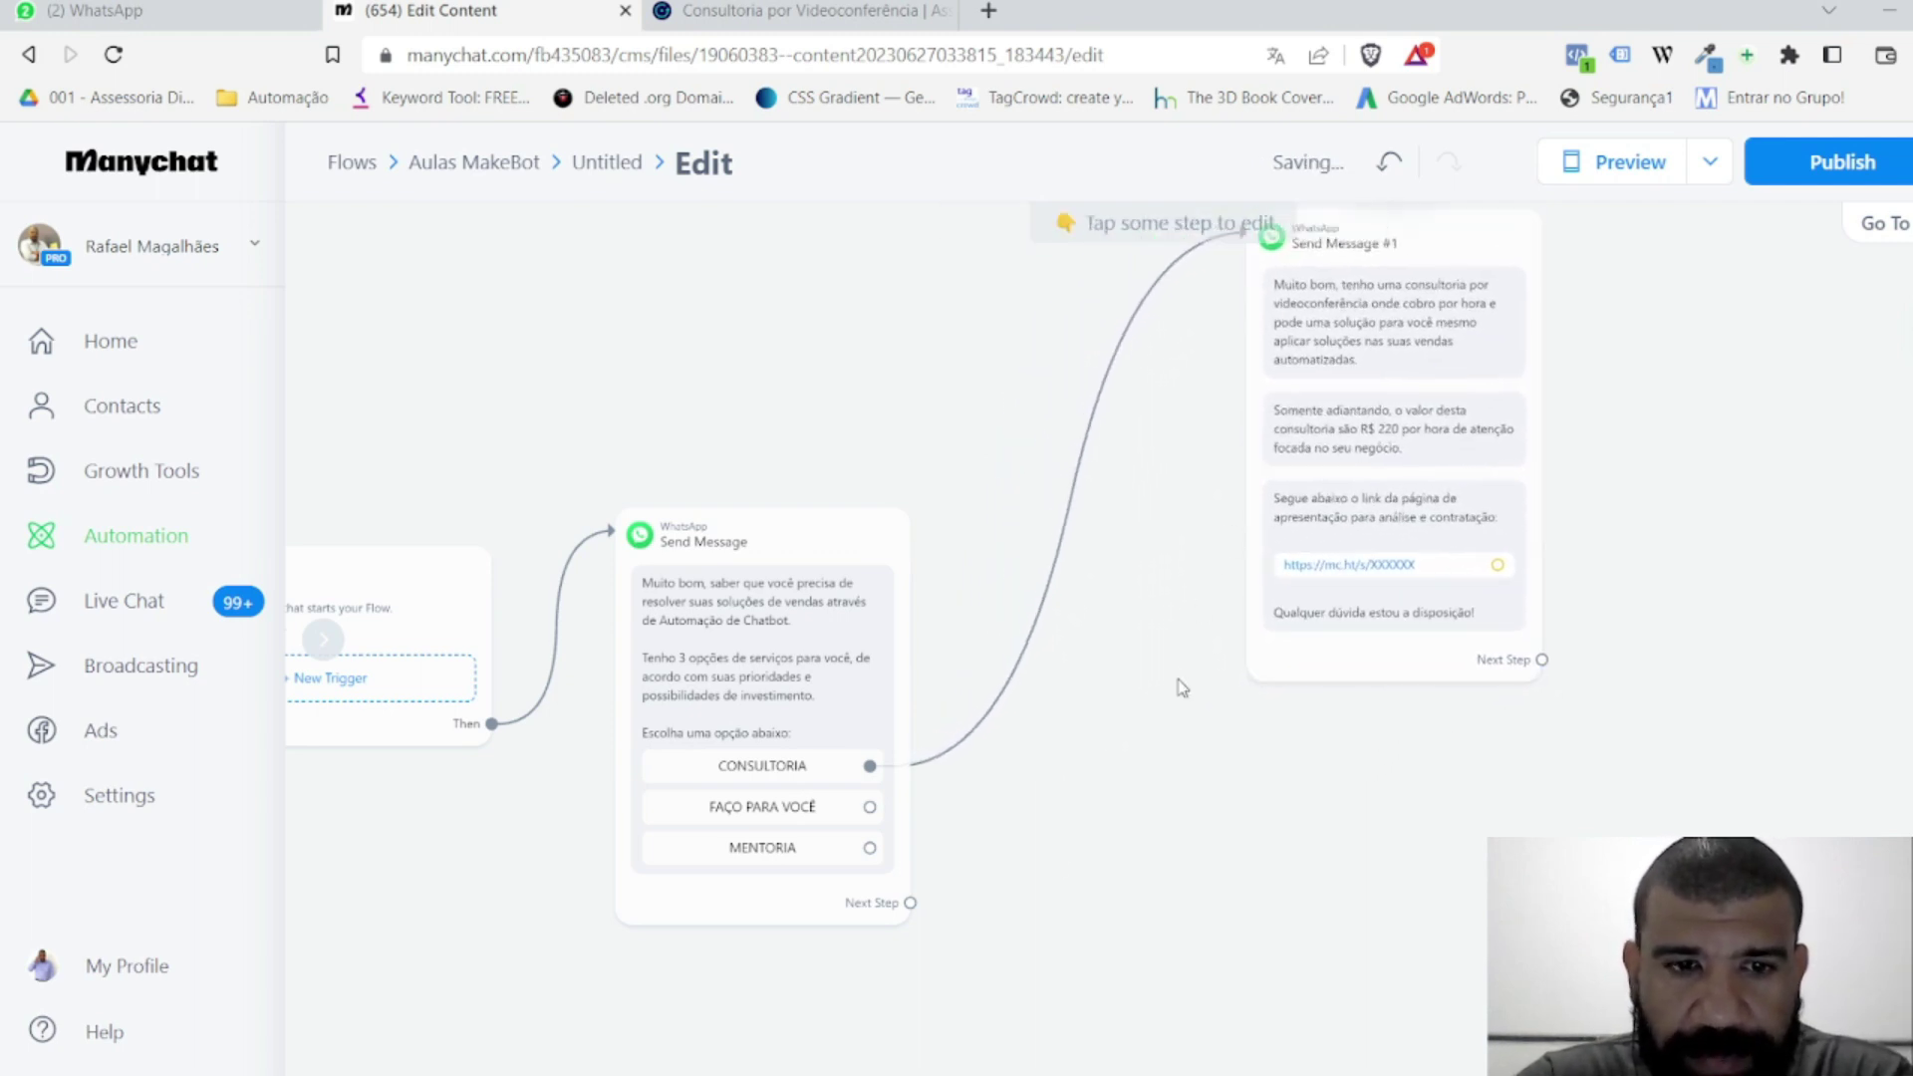
# Step: Create a new WhatsApp message linked from the "FAÇO PARA VOCÊ" button, placed below the consultation message
pyautogui.scroll(-2, 1181, 687)
pyautogui.hscroll(3, 1181, 687)
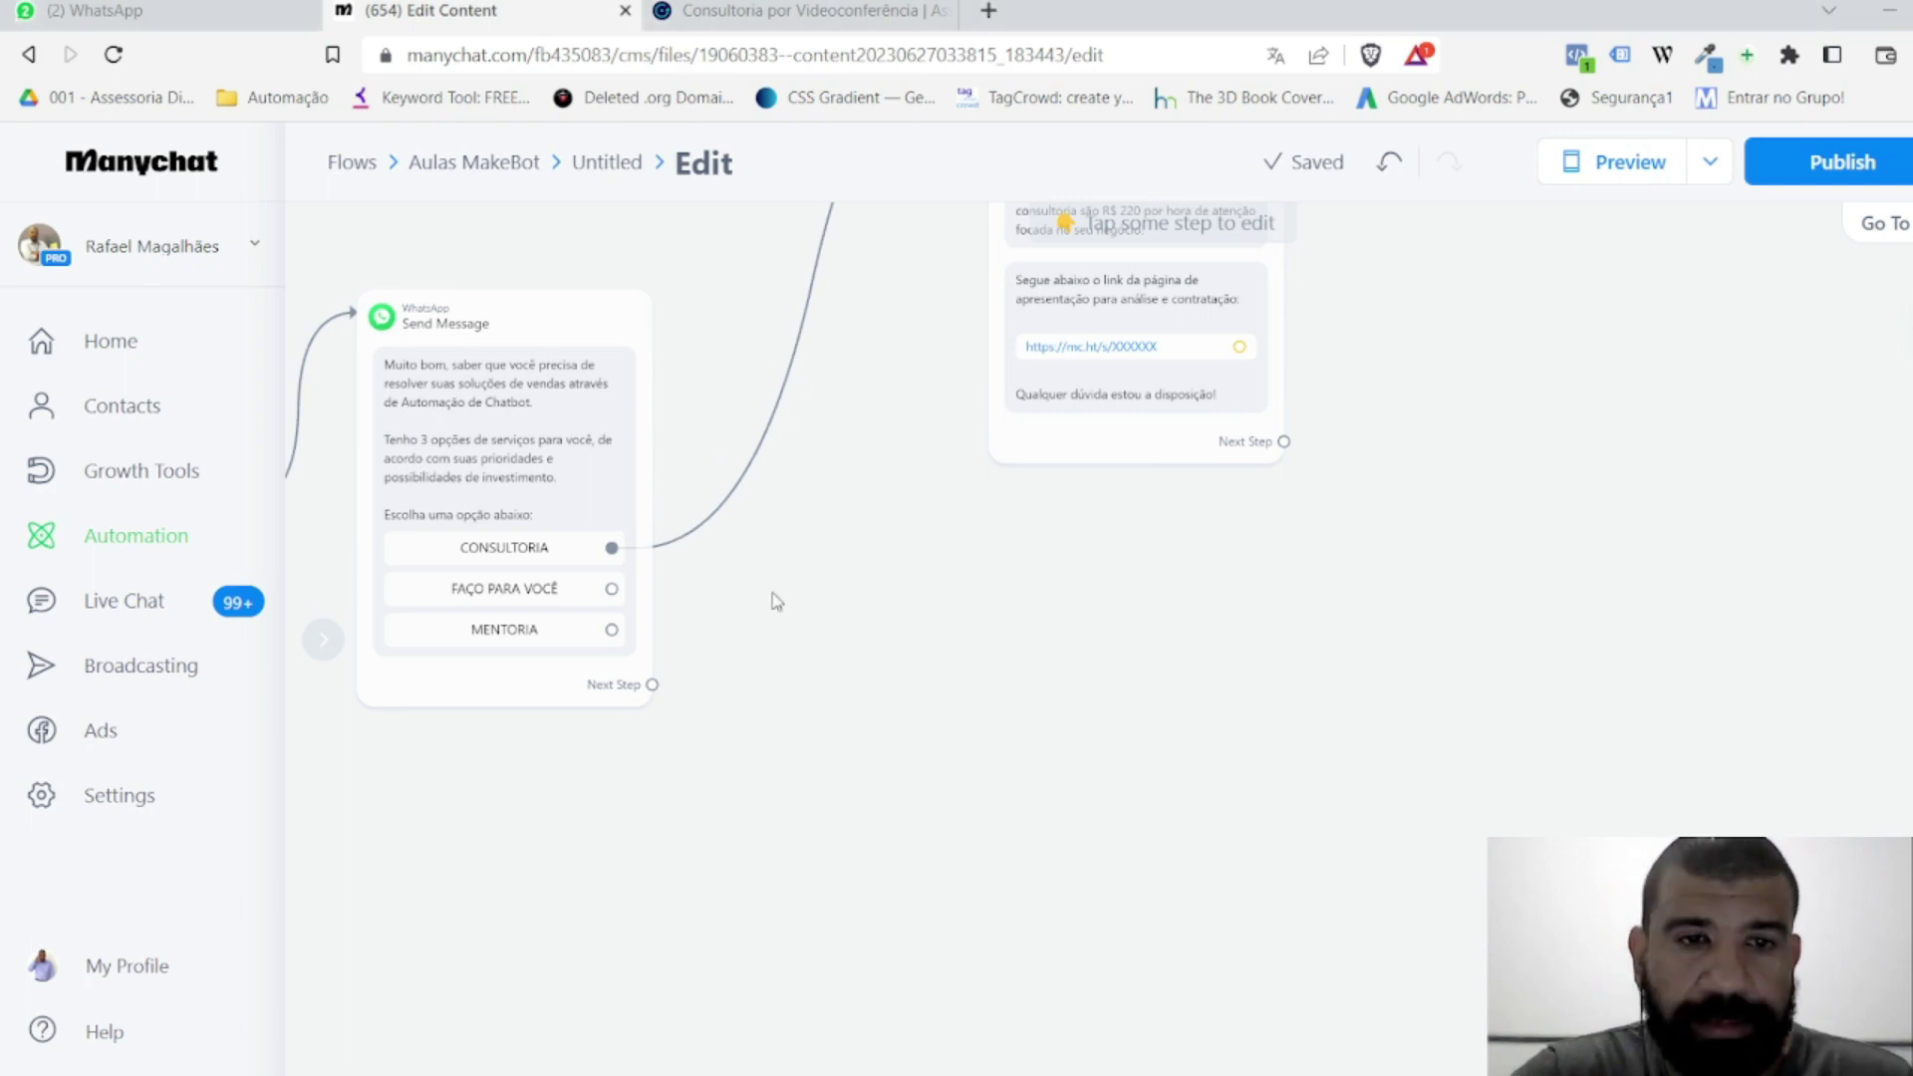
pyautogui.moveTo(612, 590); pyautogui.dragTo(1096, 500)
pyautogui.click(1200, 519)
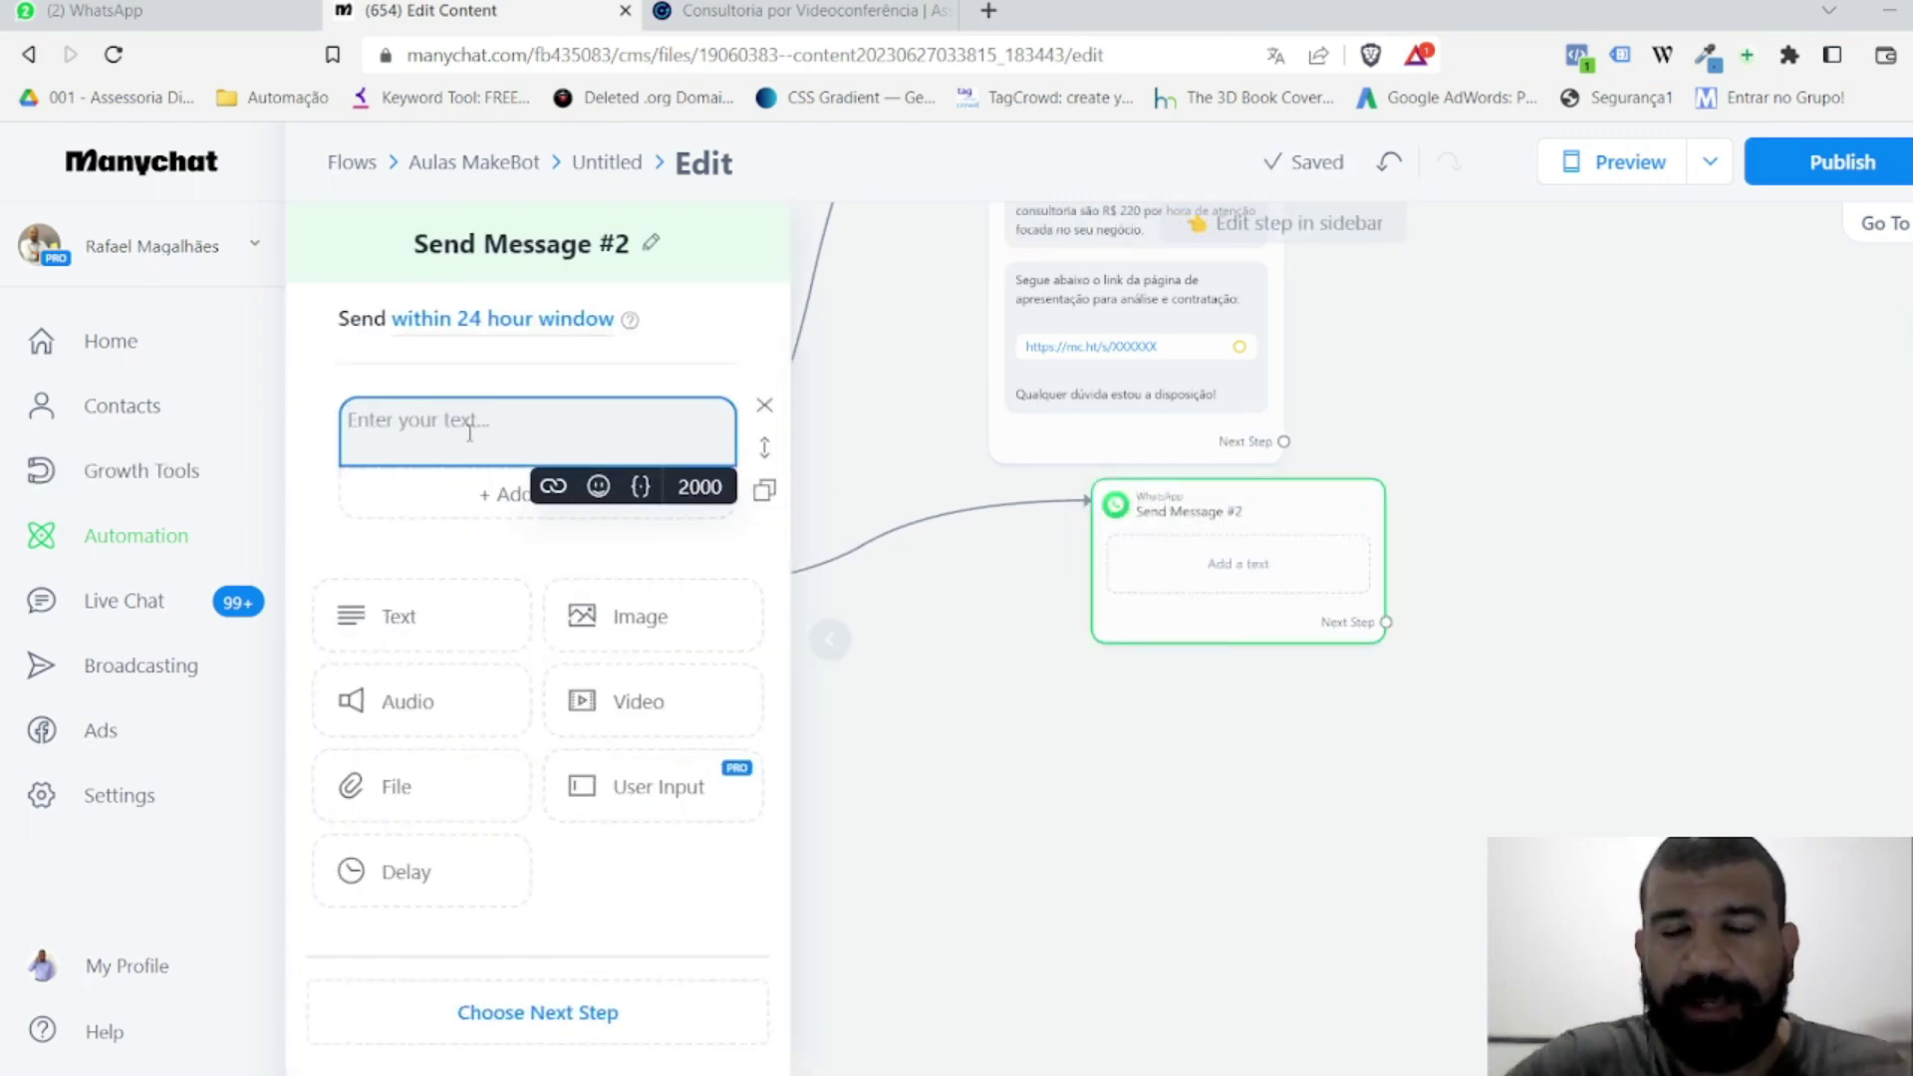
# Step: Begin the new message's text with "Nesta opção eu faço a cosntrução do seu chatbot do zero para implementar"
pyautogui.write('Nesta opção eu faç')
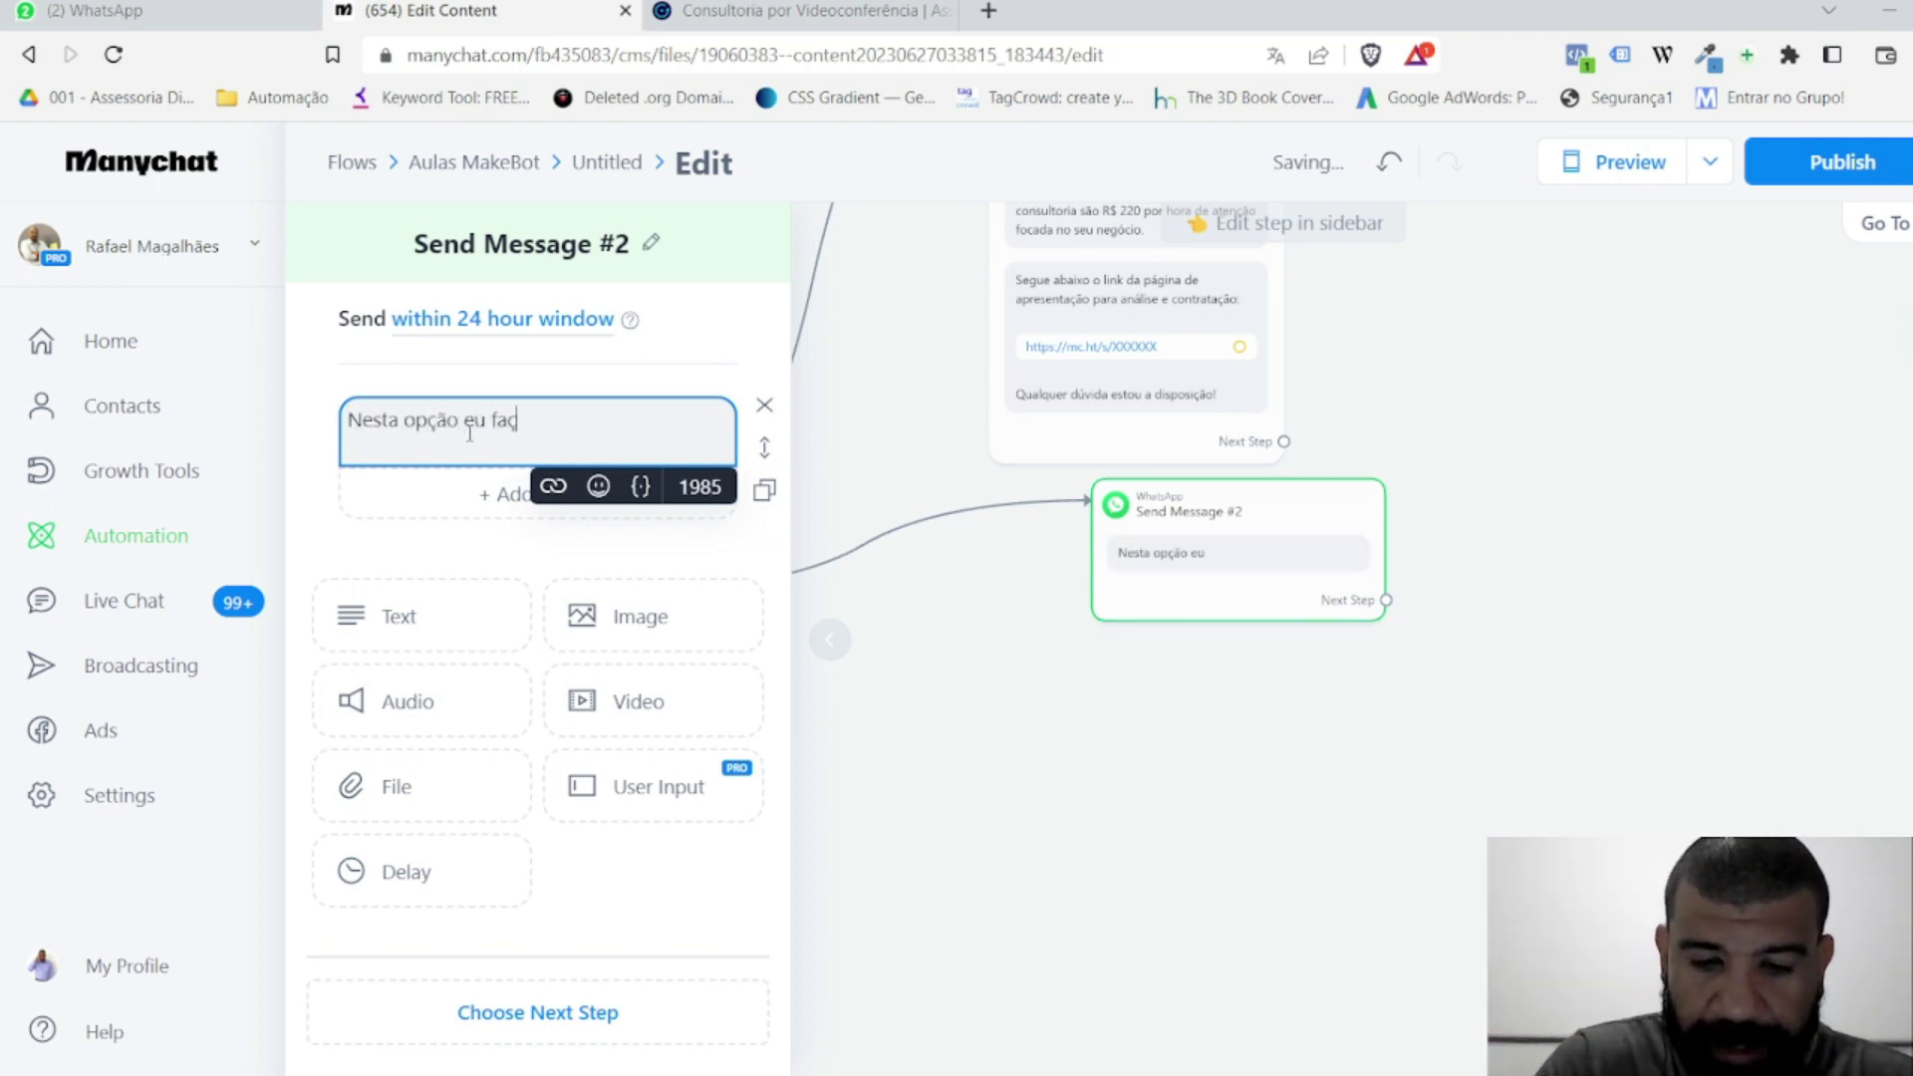
pyautogui.write('o a cosntrução de')
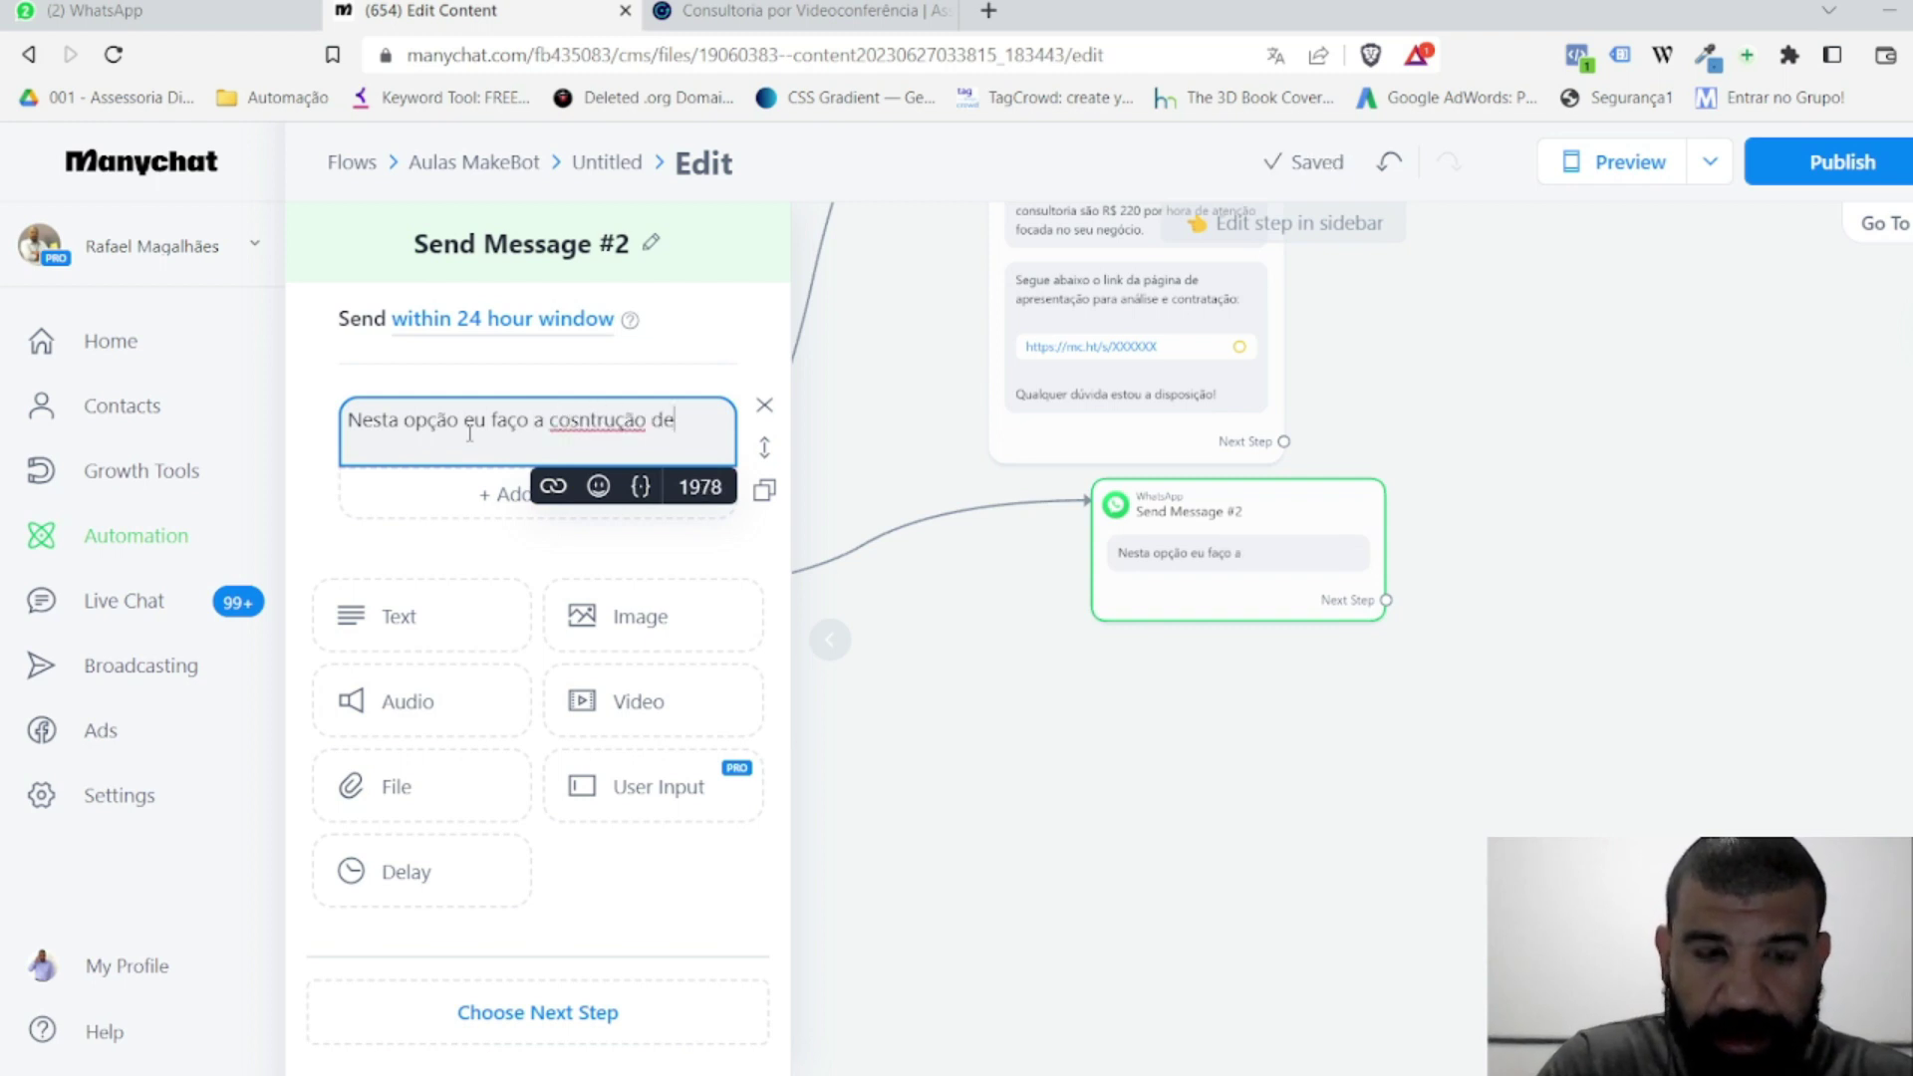
pyautogui.press('BackSpace')
pyautogui.write('o seu chatbot ')
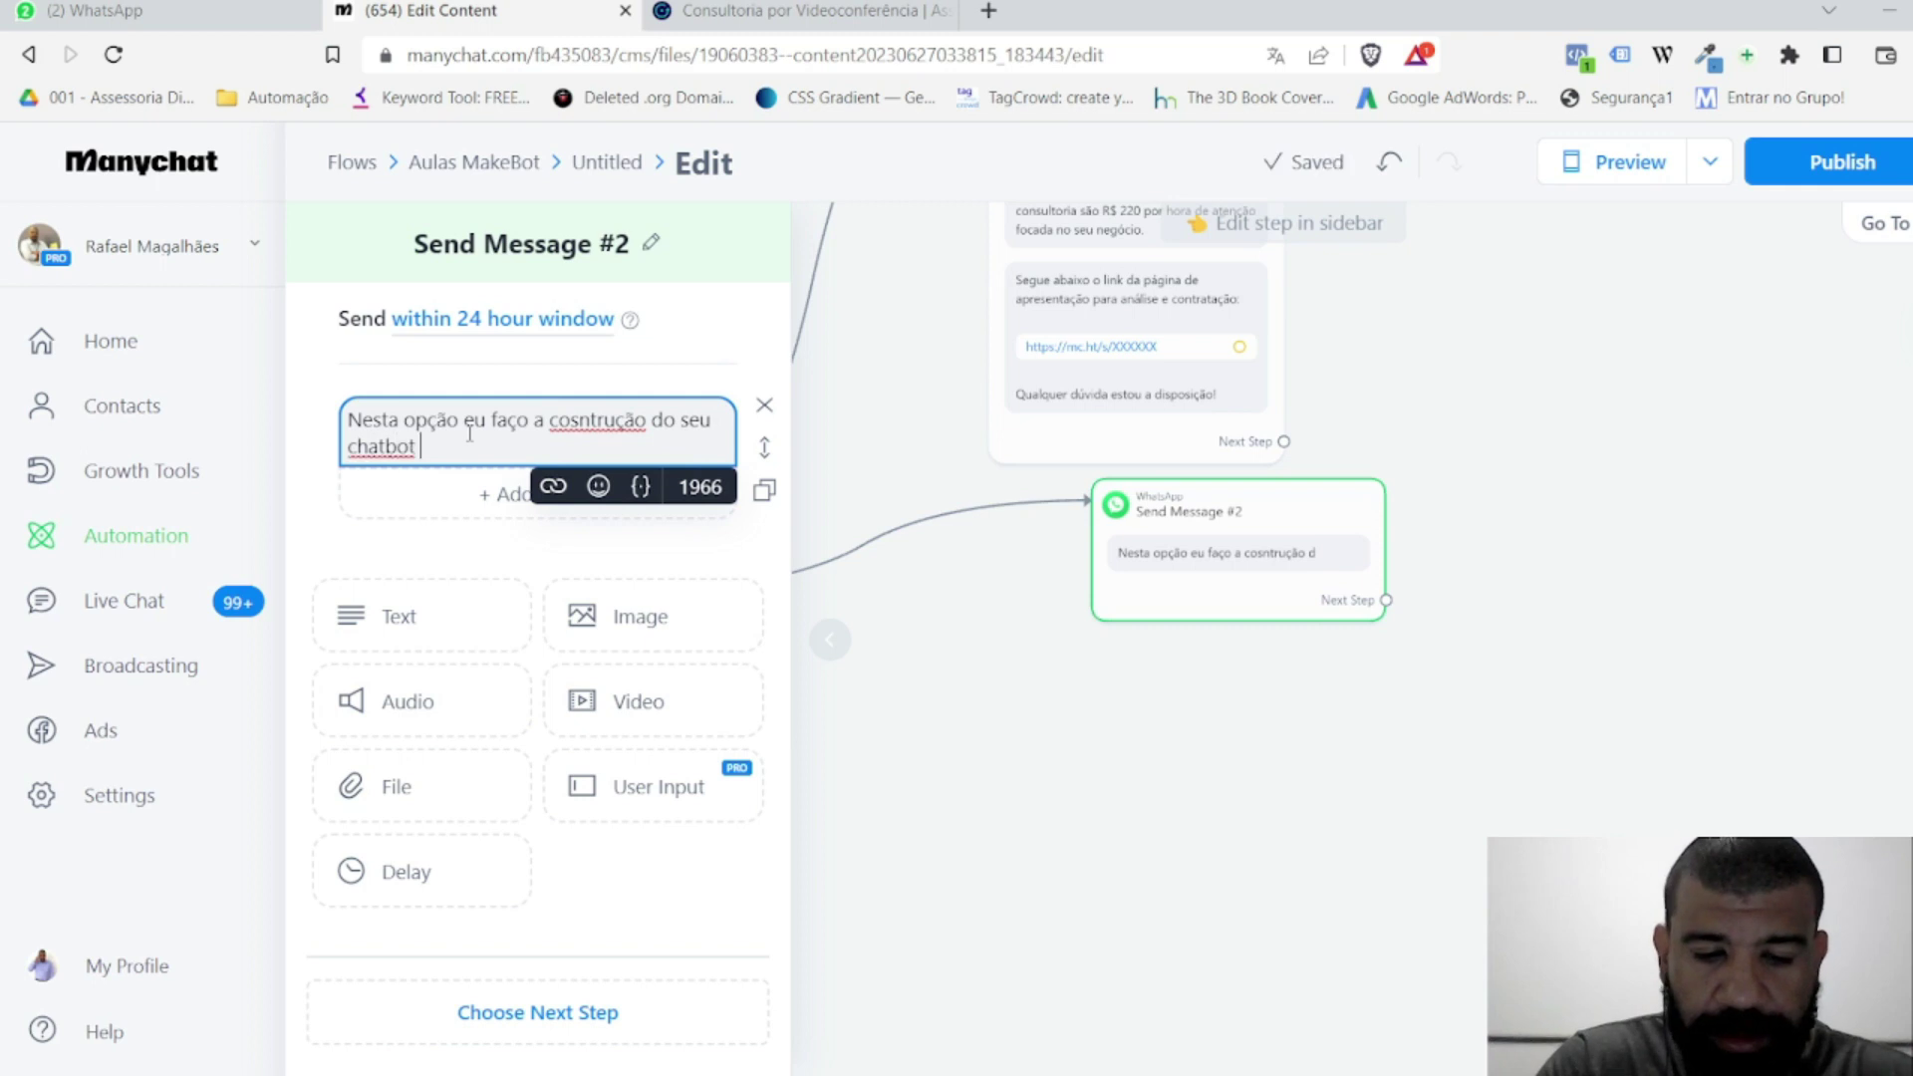
pyautogui.write('do zero ')
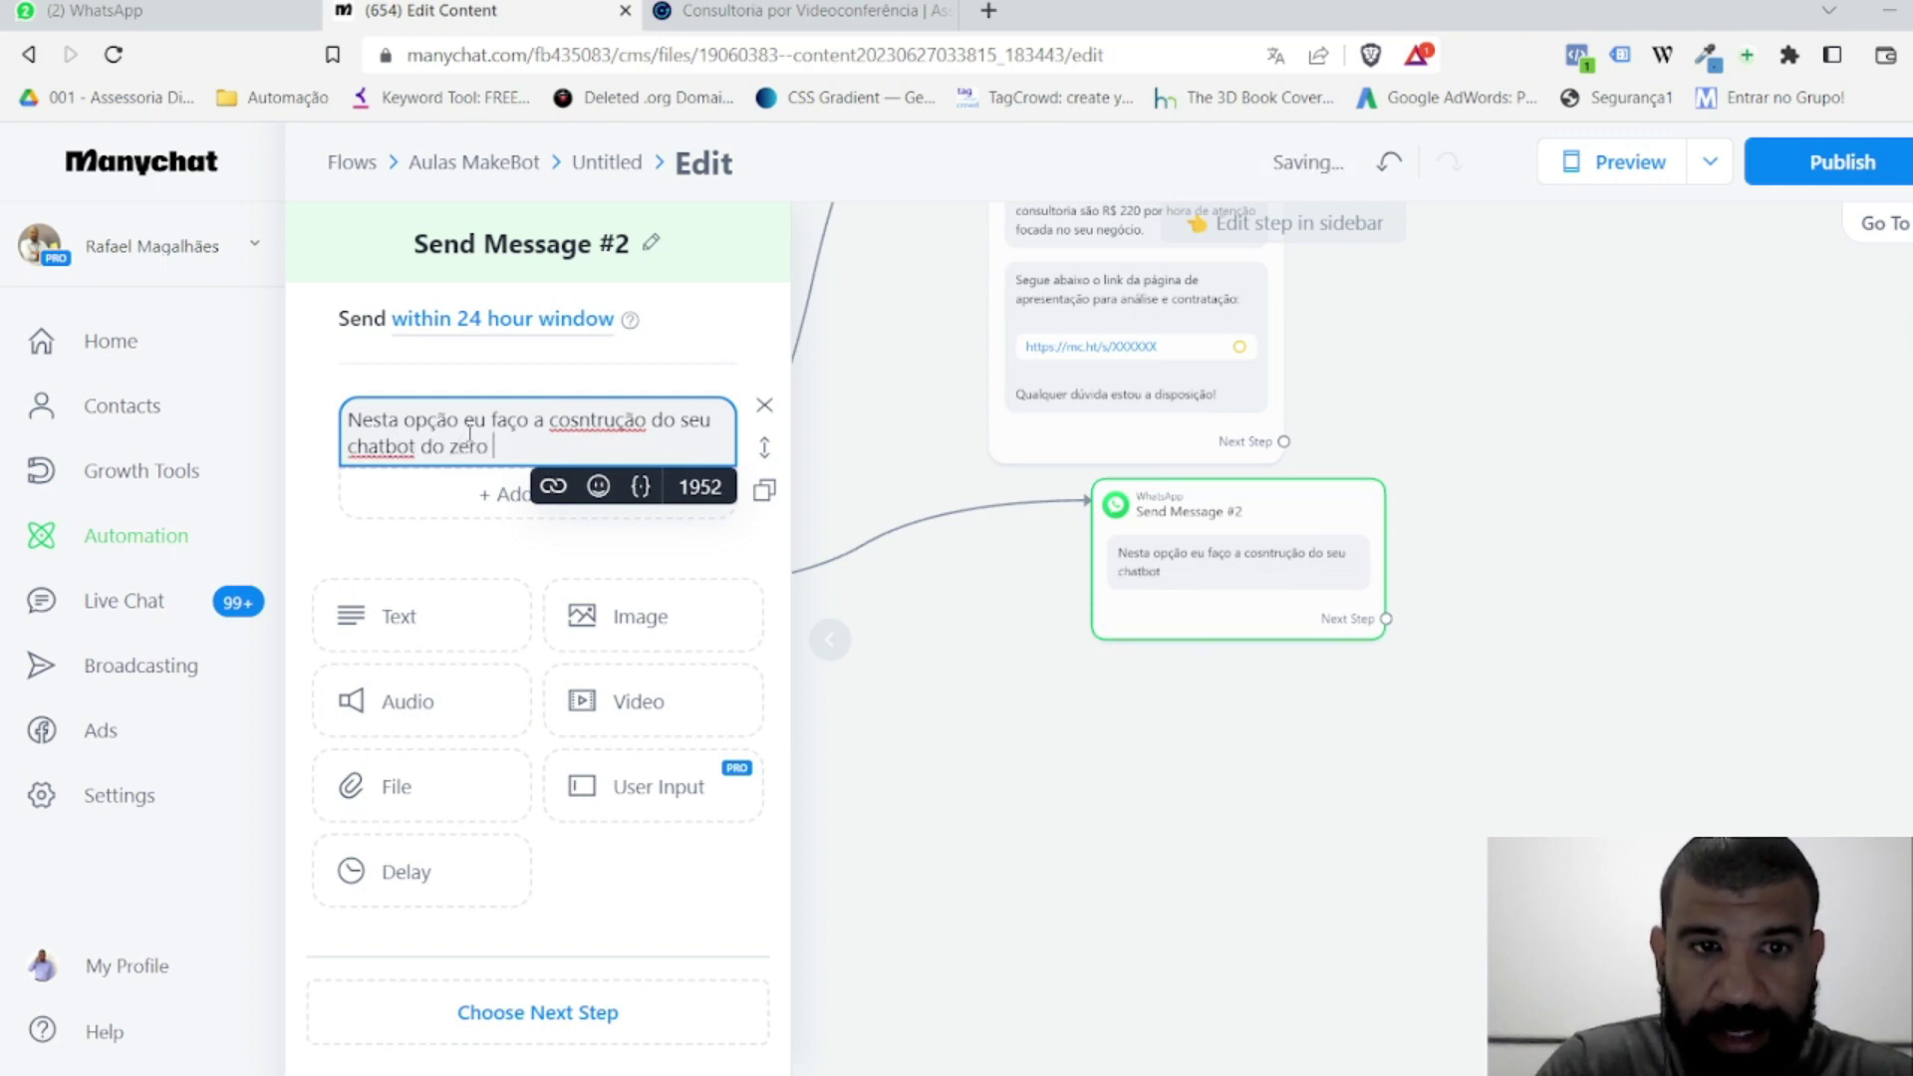
pyautogui.write('para implementar ')
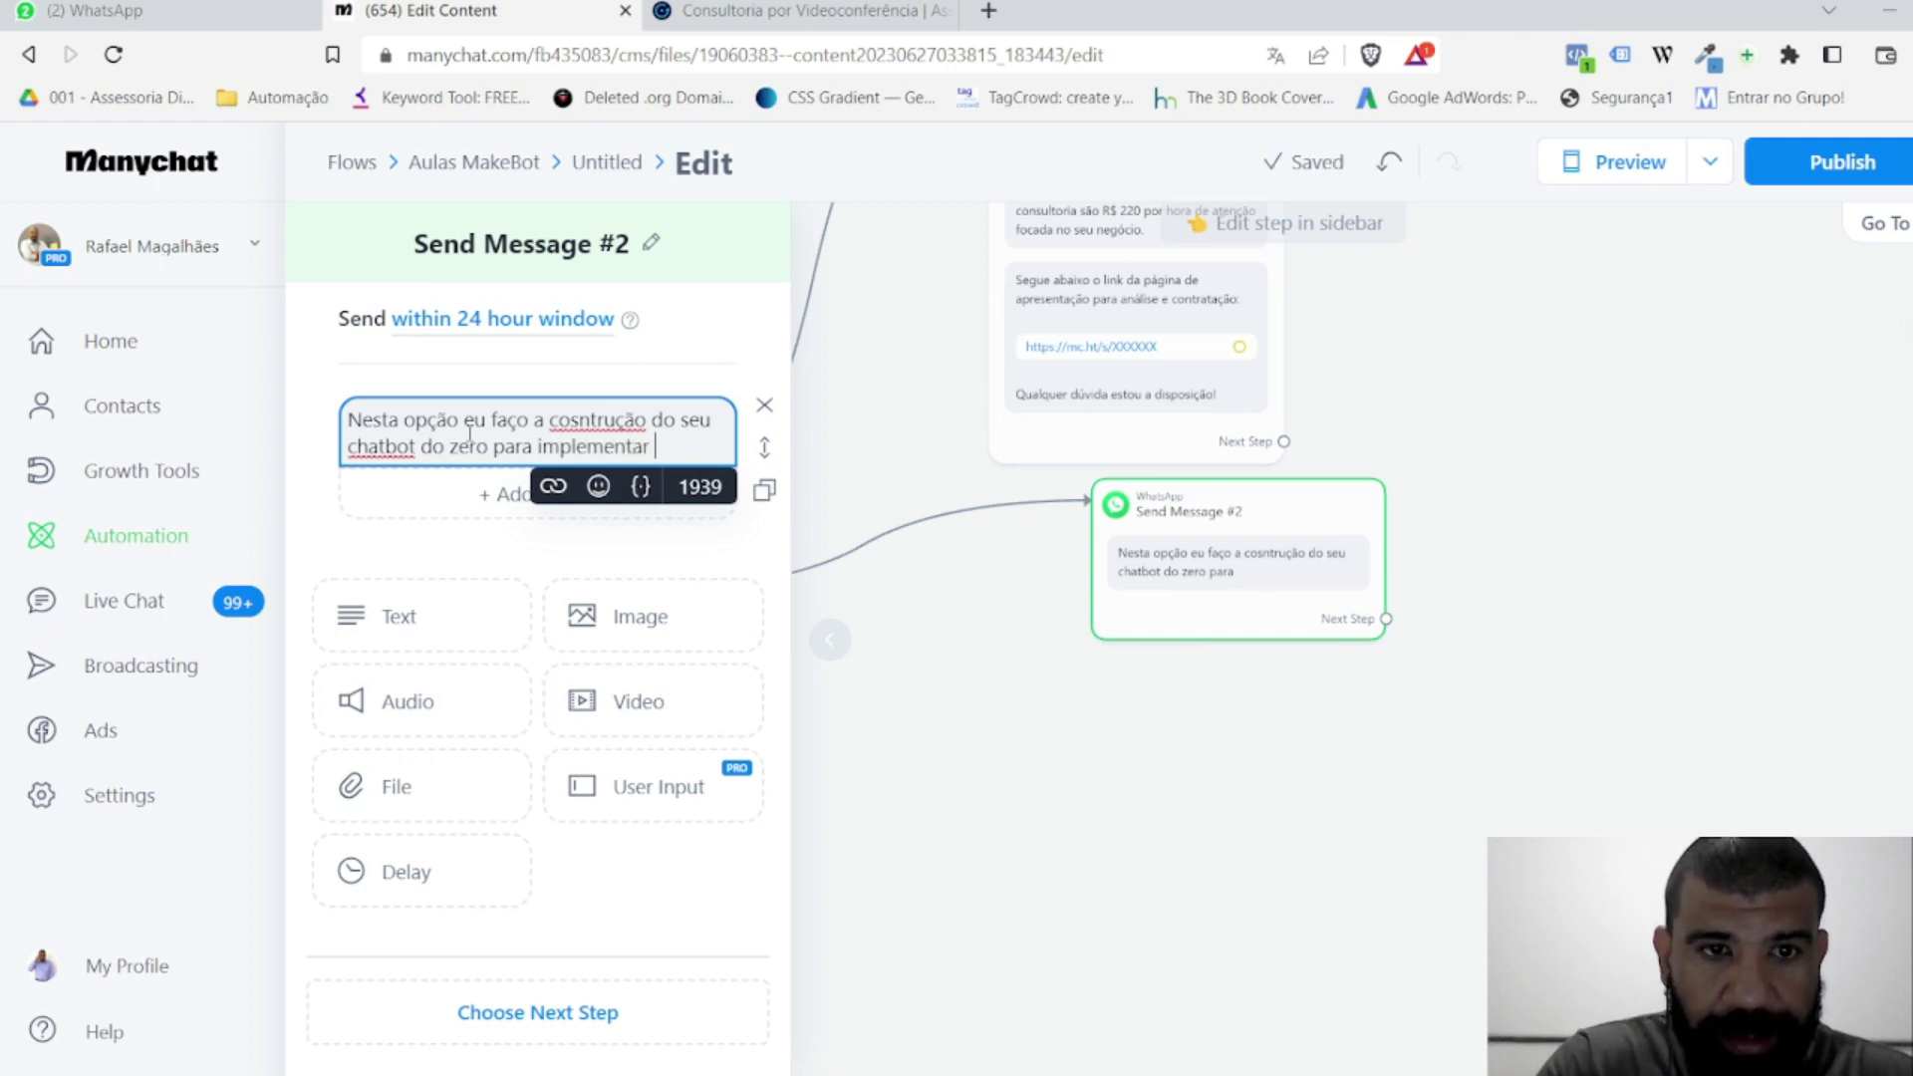
# Step: Continue the service description with "suas automações de vendas, atendimentos"
pyautogui.write('suas')
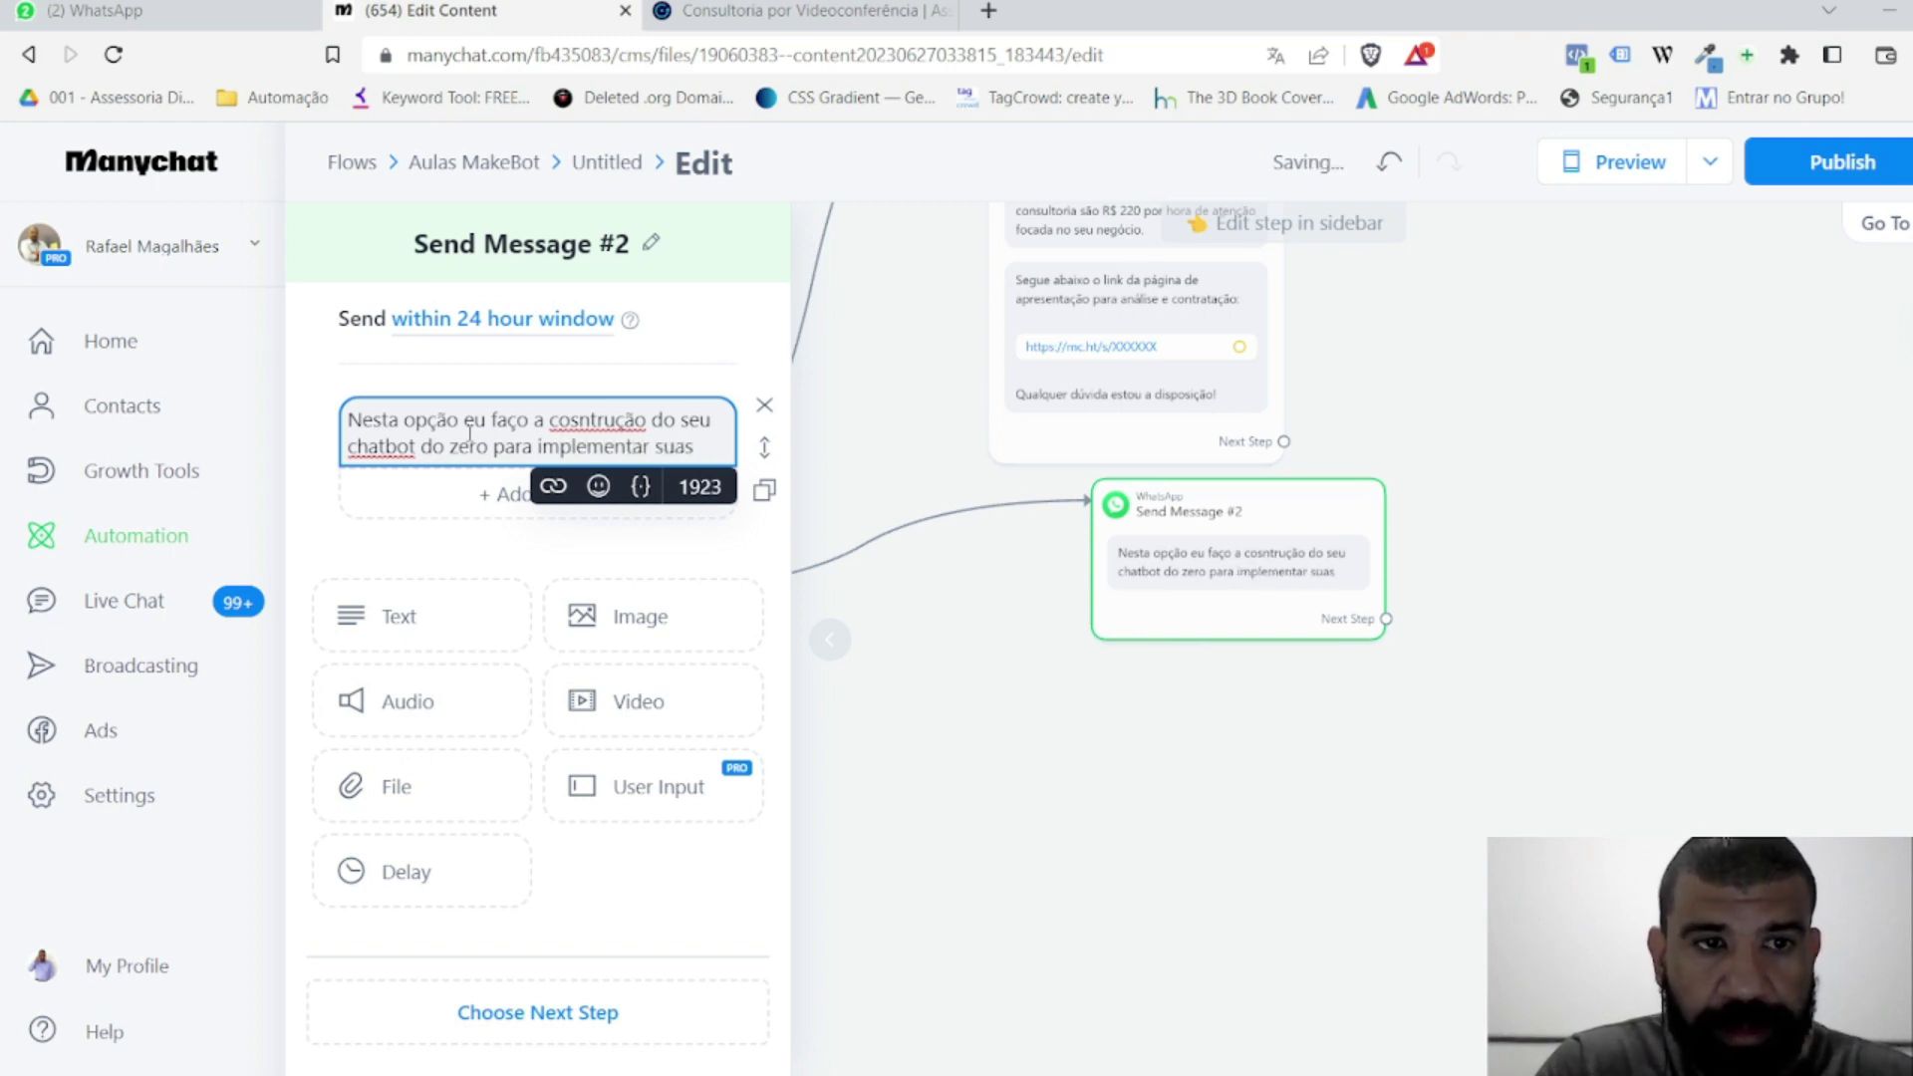
pyautogui.press('BackSpace')
pyautogui.write(' a')
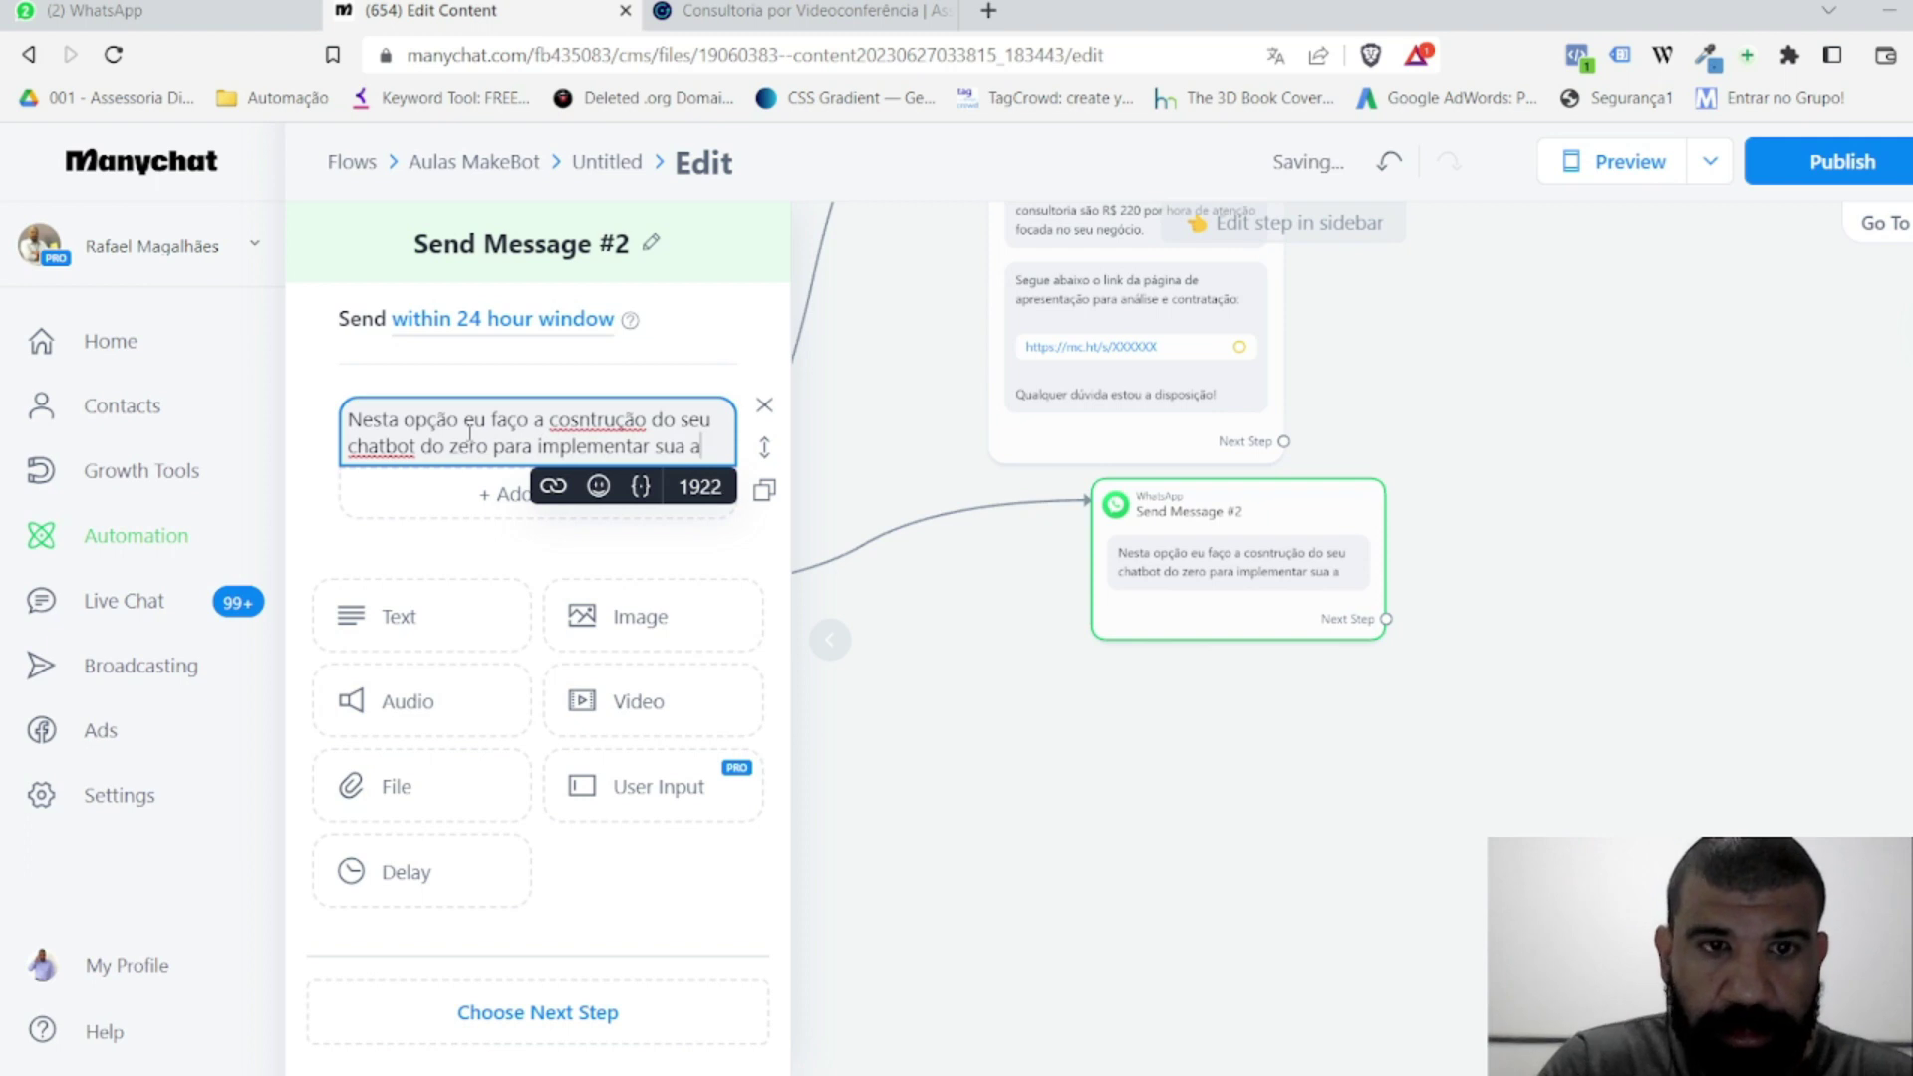
pyautogui.write('automa')
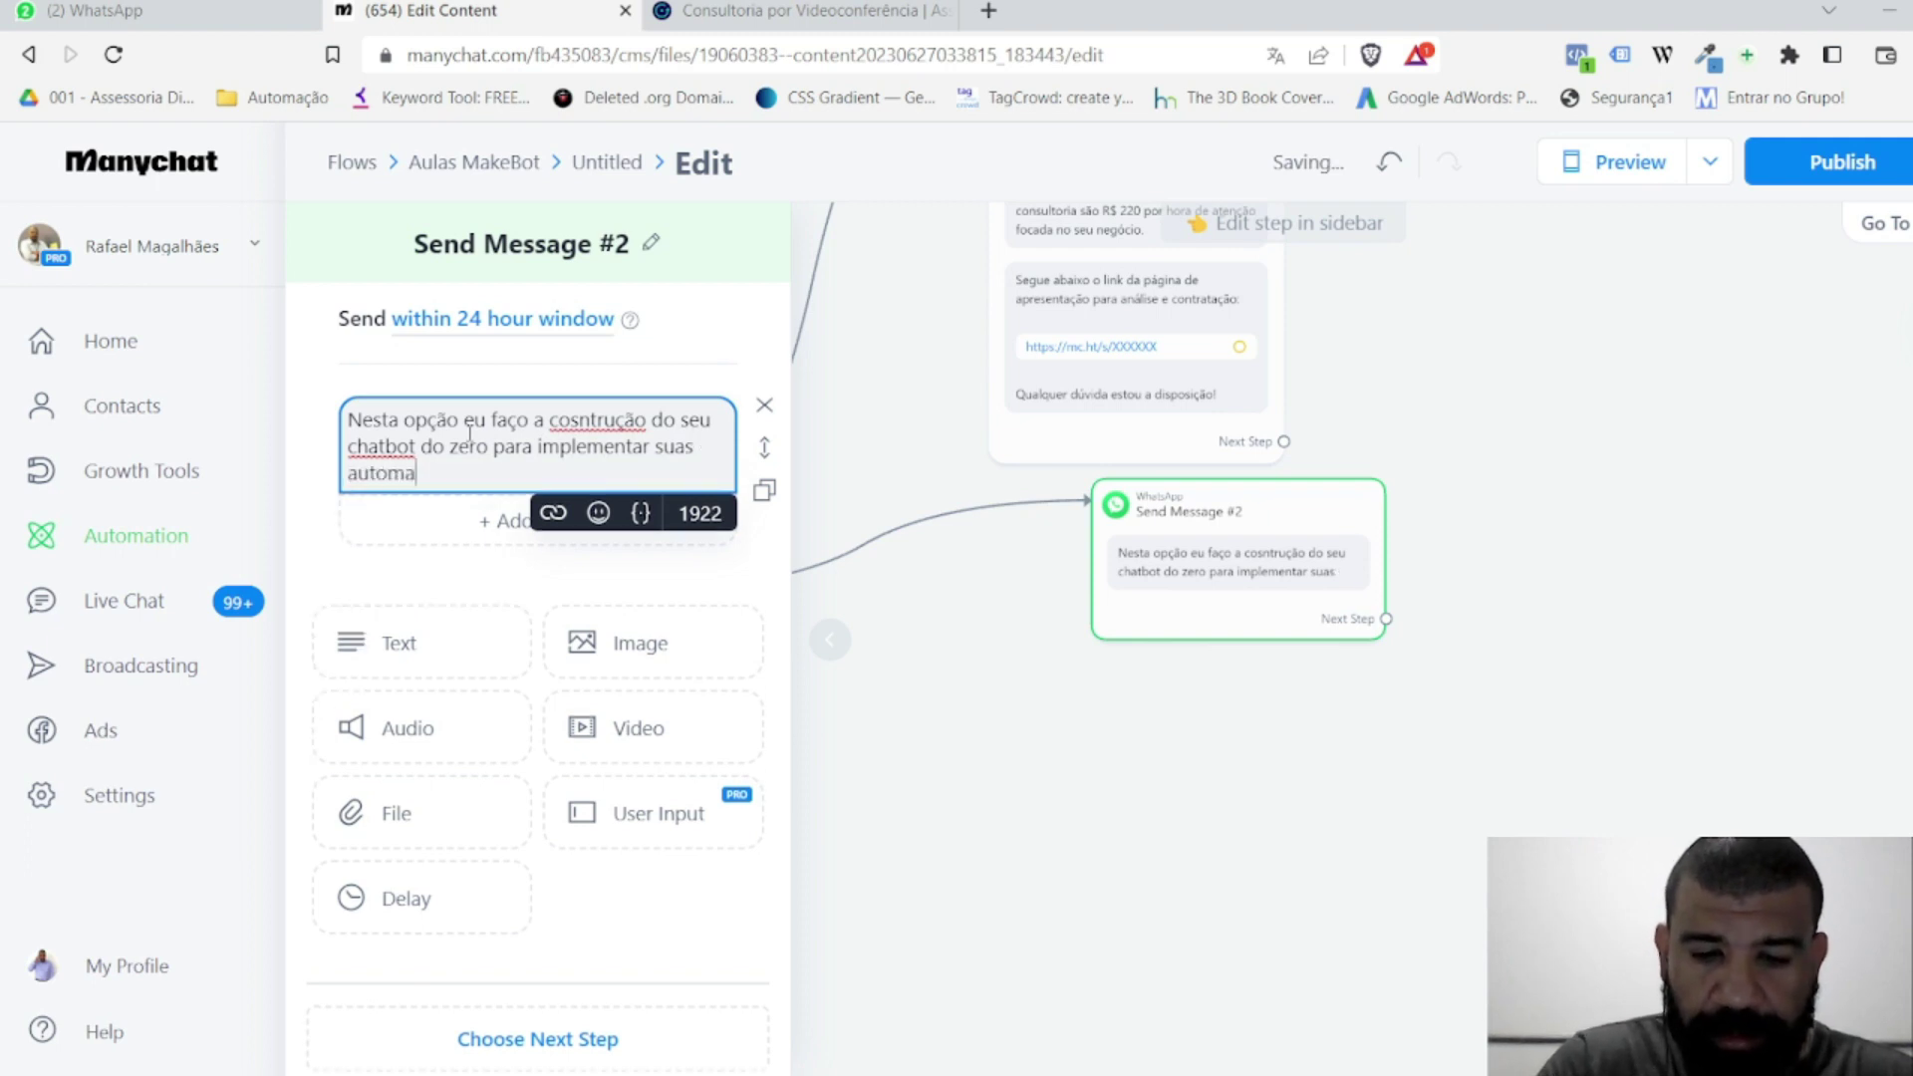
pyautogui.write('ções de venda')
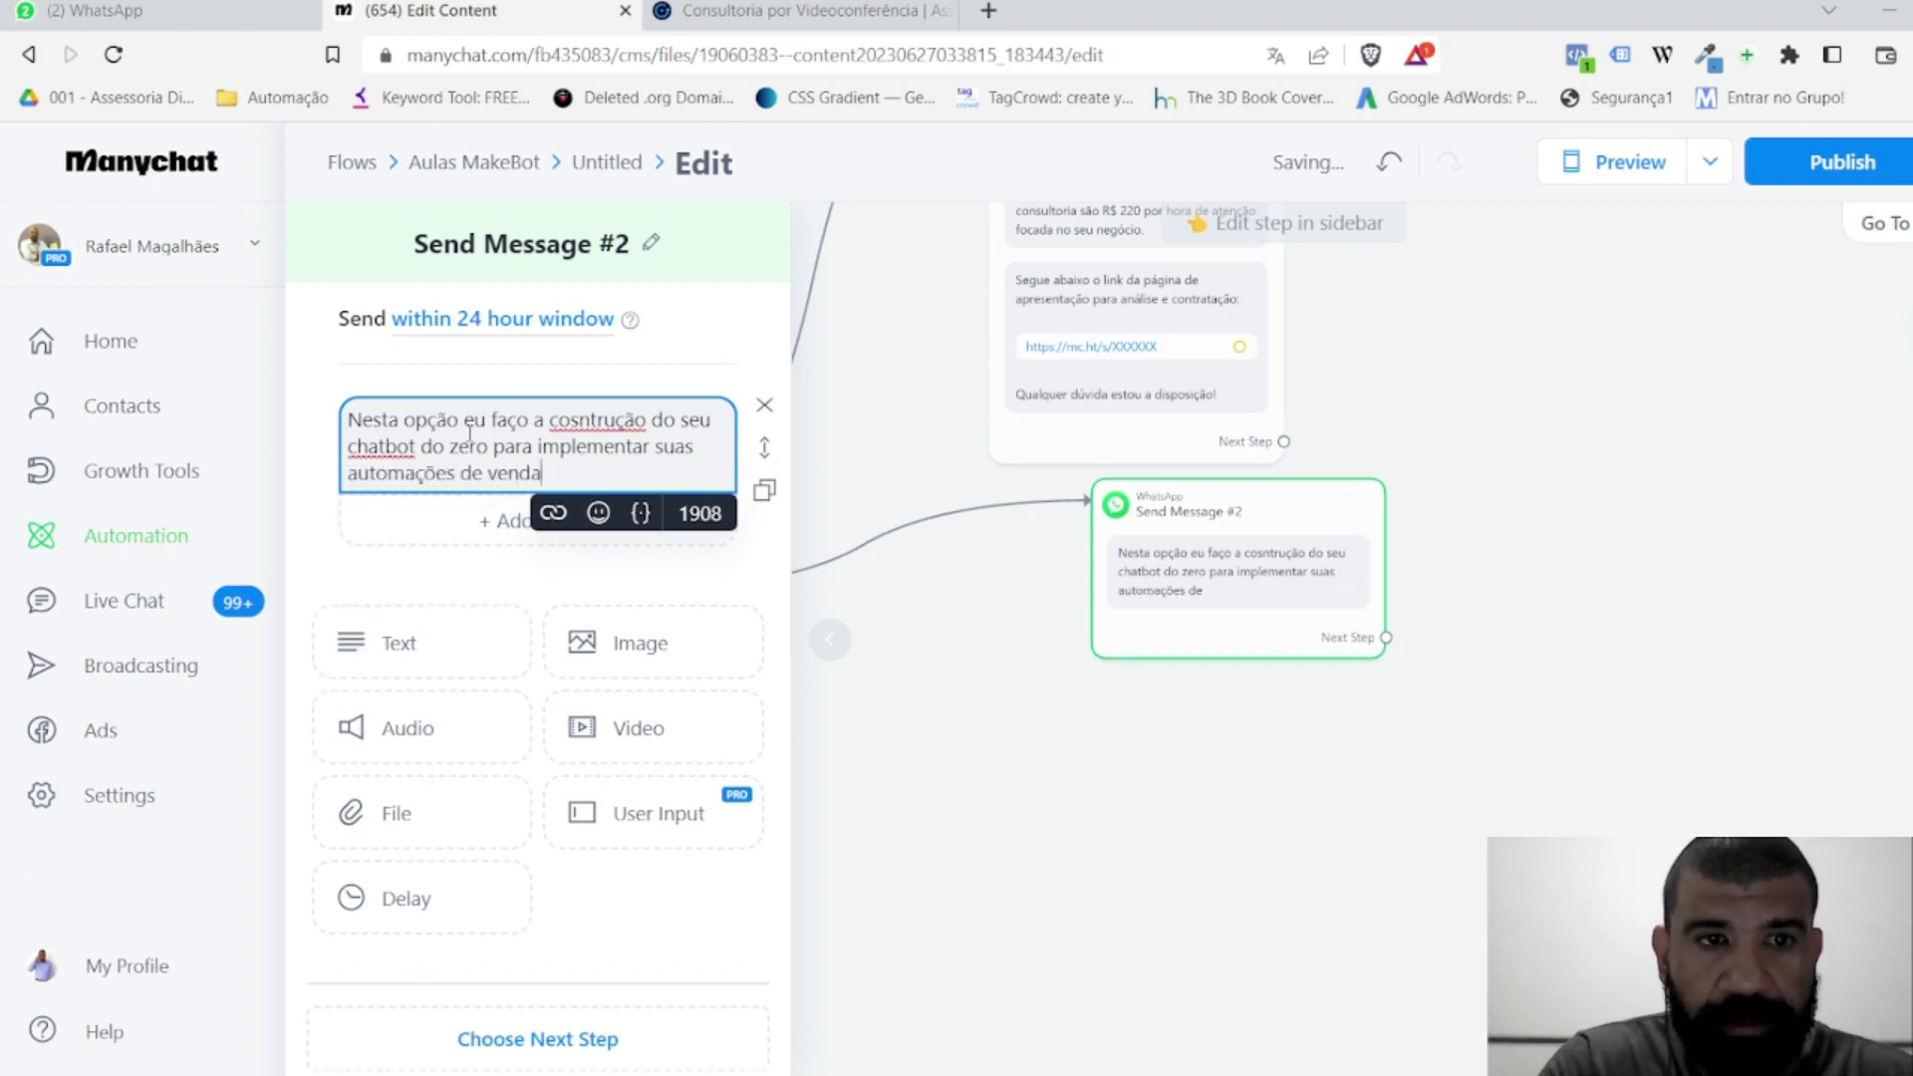
pyautogui.write('s, atendimentos')
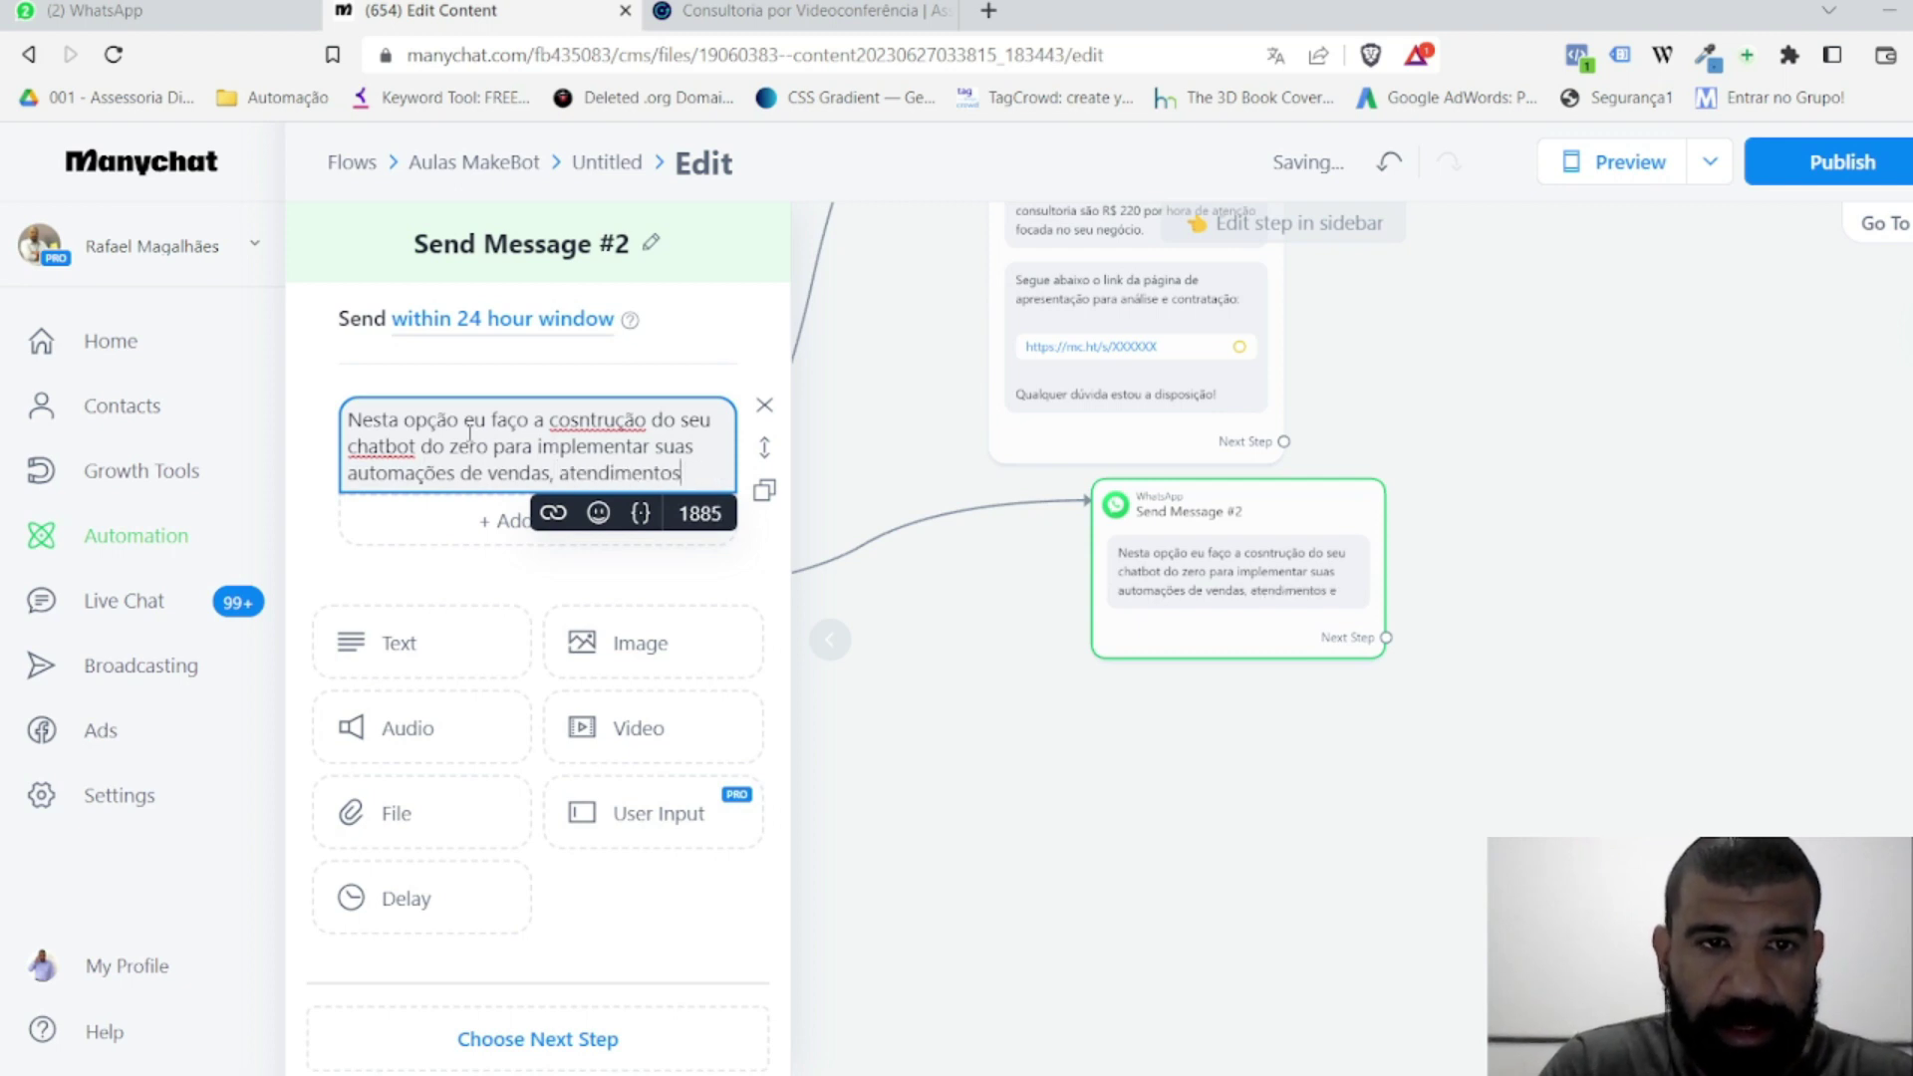
# Step: Extend the list of automations in the description with ", agendamentos e"
pyautogui.write(' e  agendados')
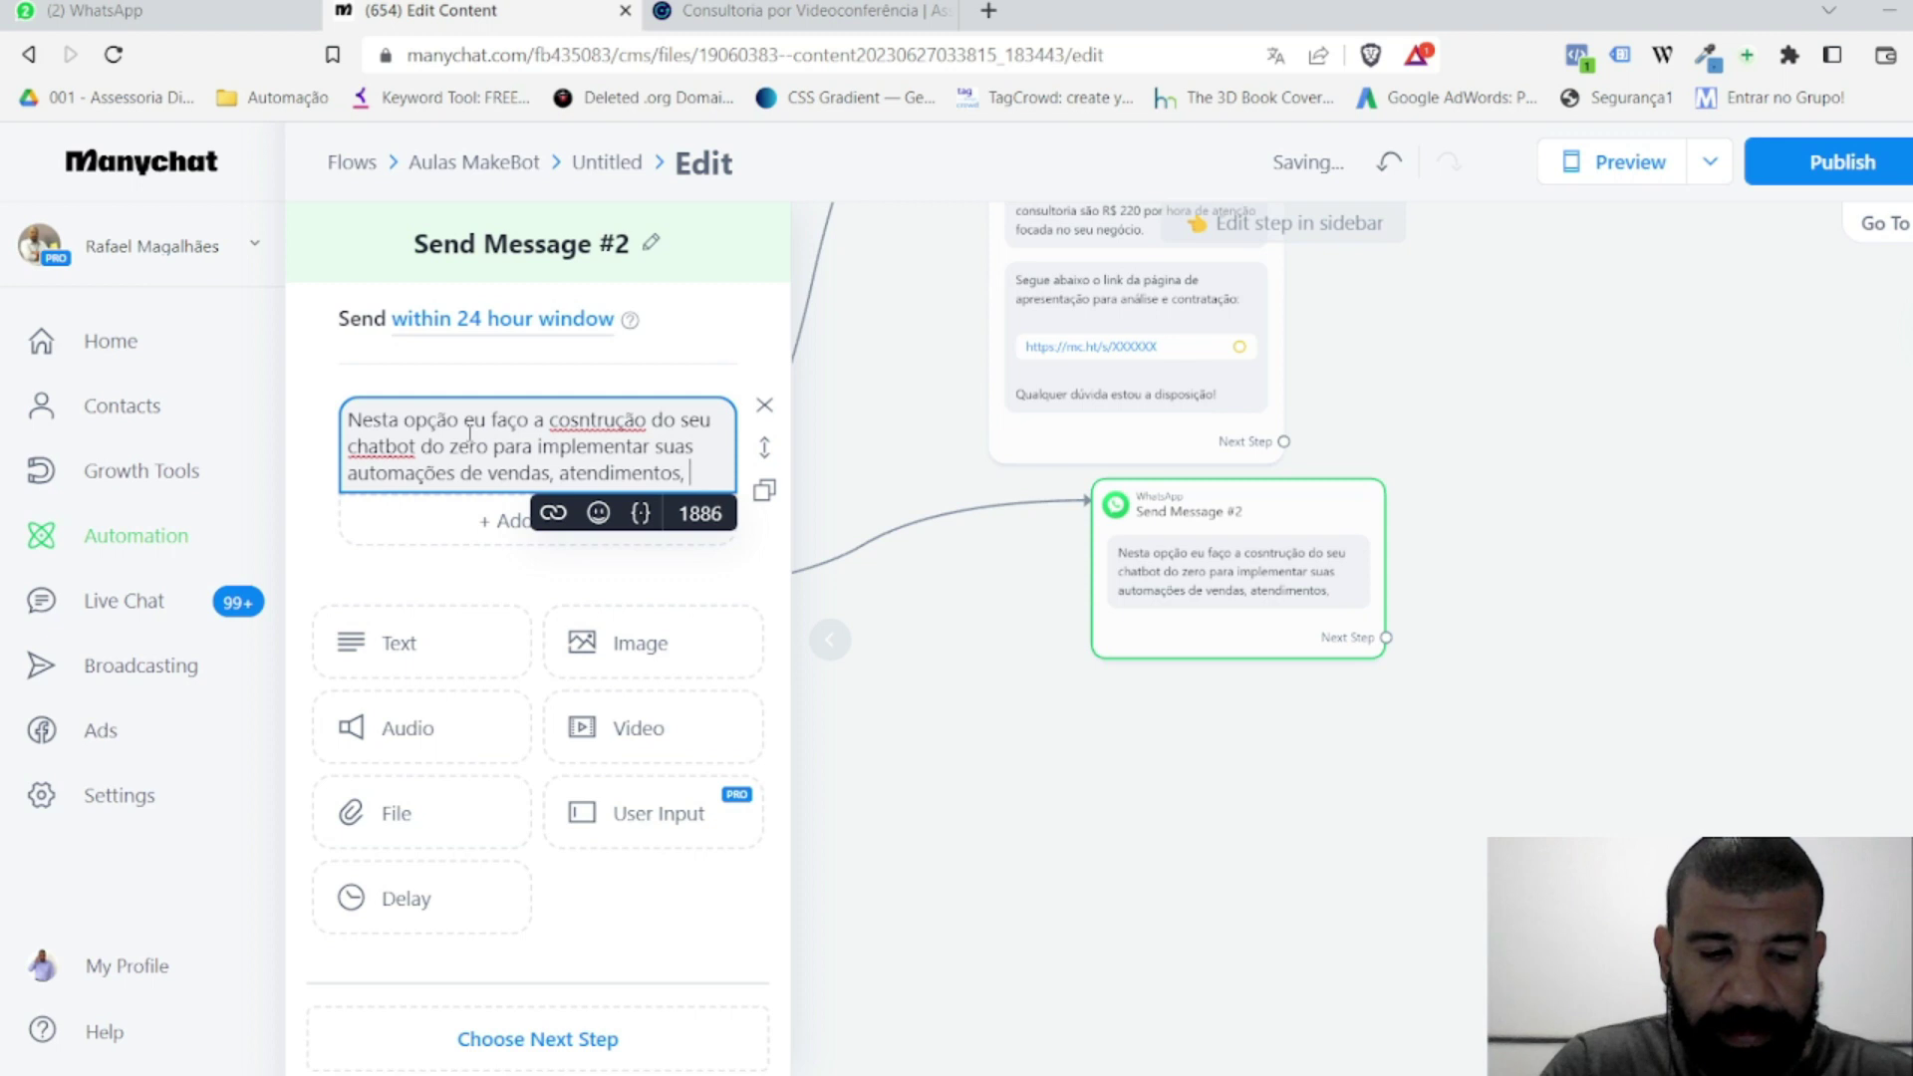
pyautogui.press('BackSpace')
pyautogui.press('BackSpace')
pyautogui.press('BackSpace')
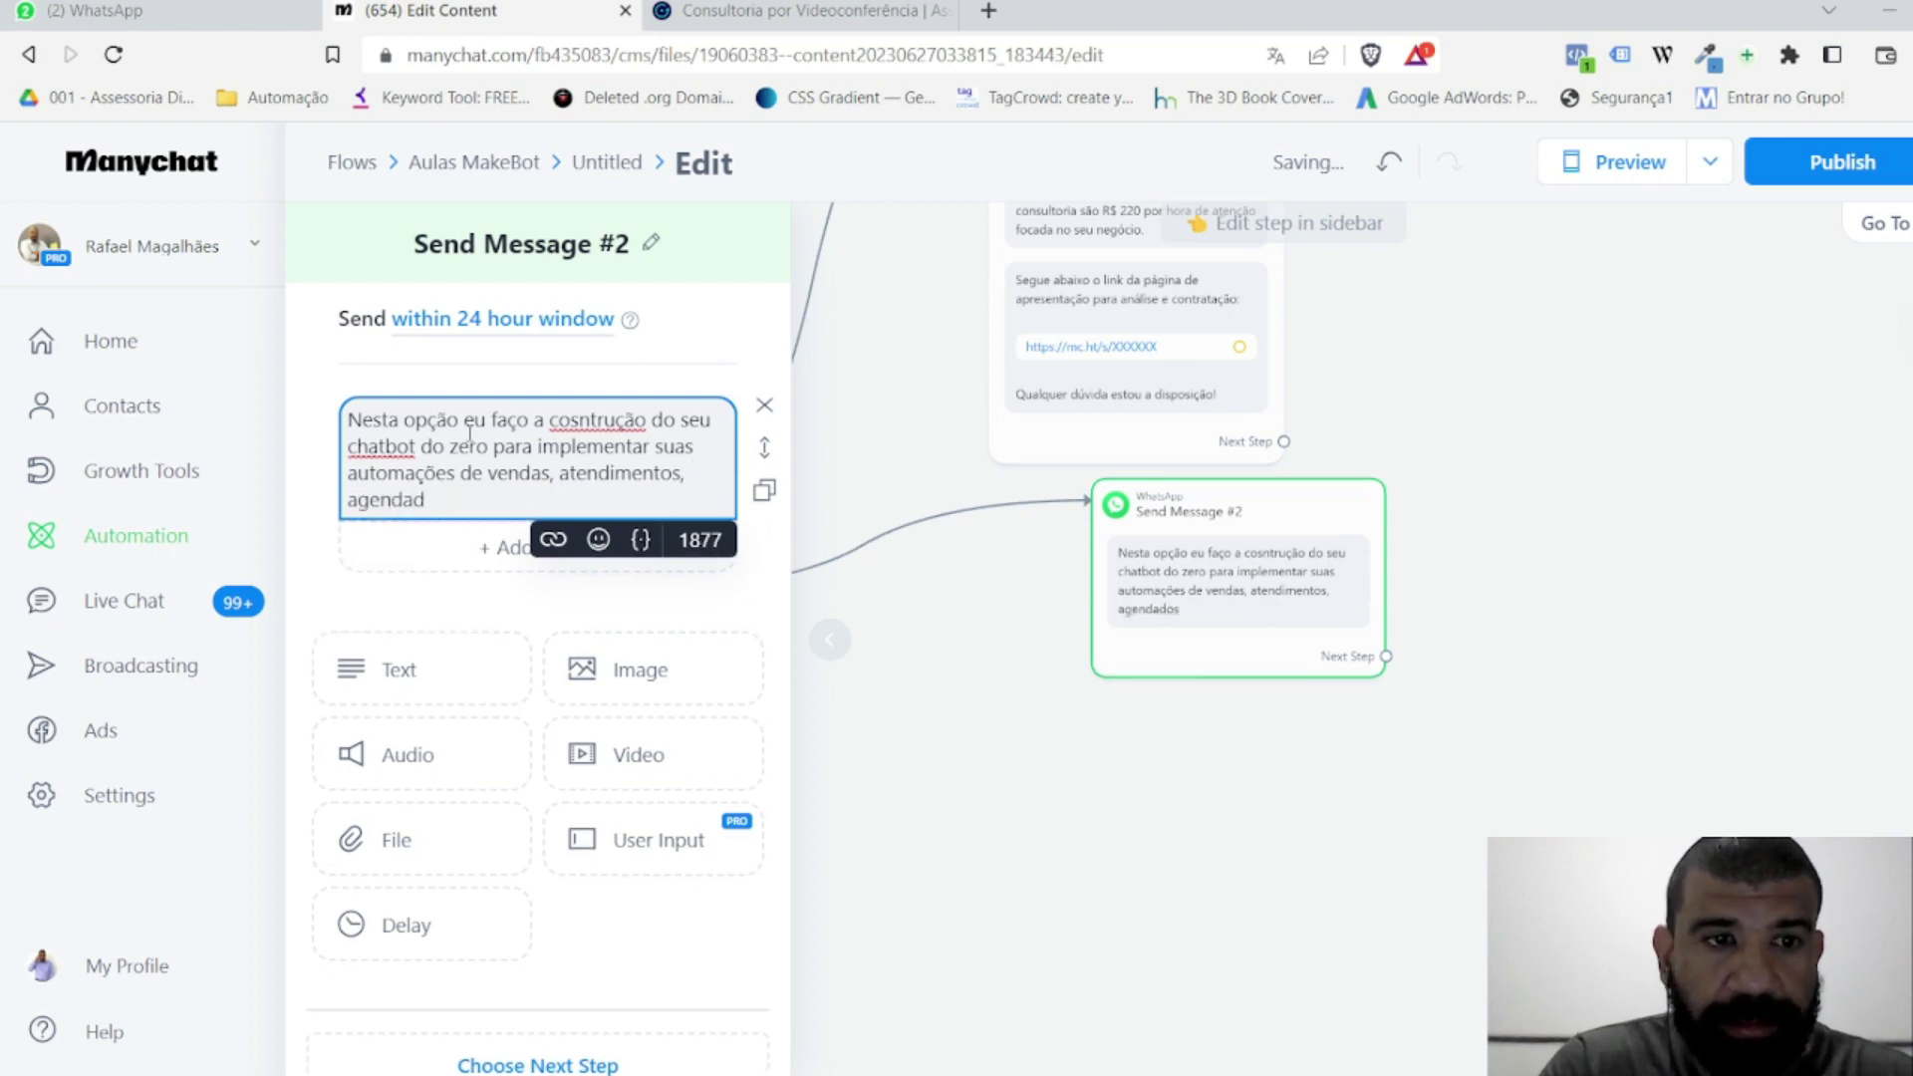
pyautogui.write('dos')
pyautogui.press('BackSpace')
pyautogui.press('BackSpace')
pyautogui.press('BackSpace')
pyautogui.write('mentos e ')
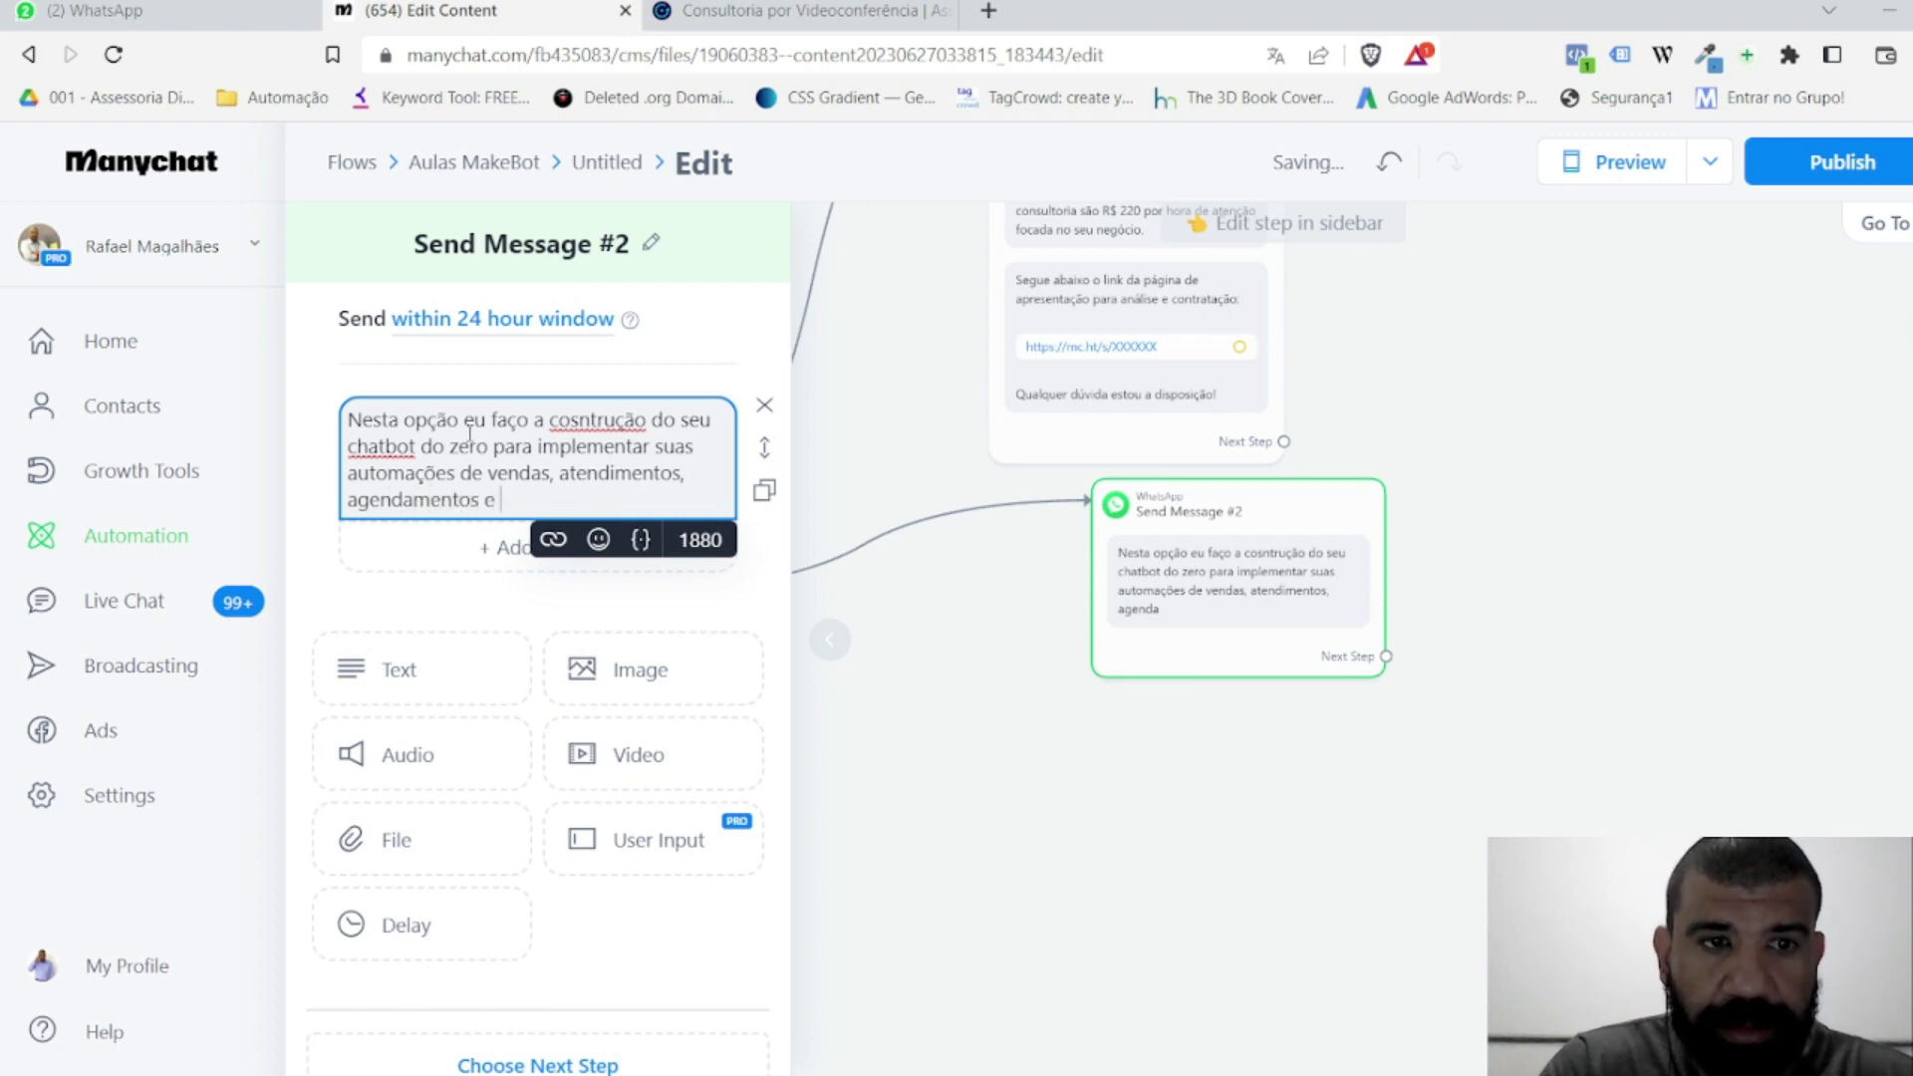
# Step: Finish the description with "suporte, de acordo com a sua necessidade." and correct the misspelled word to "construção"
pyautogui.write('suporte')
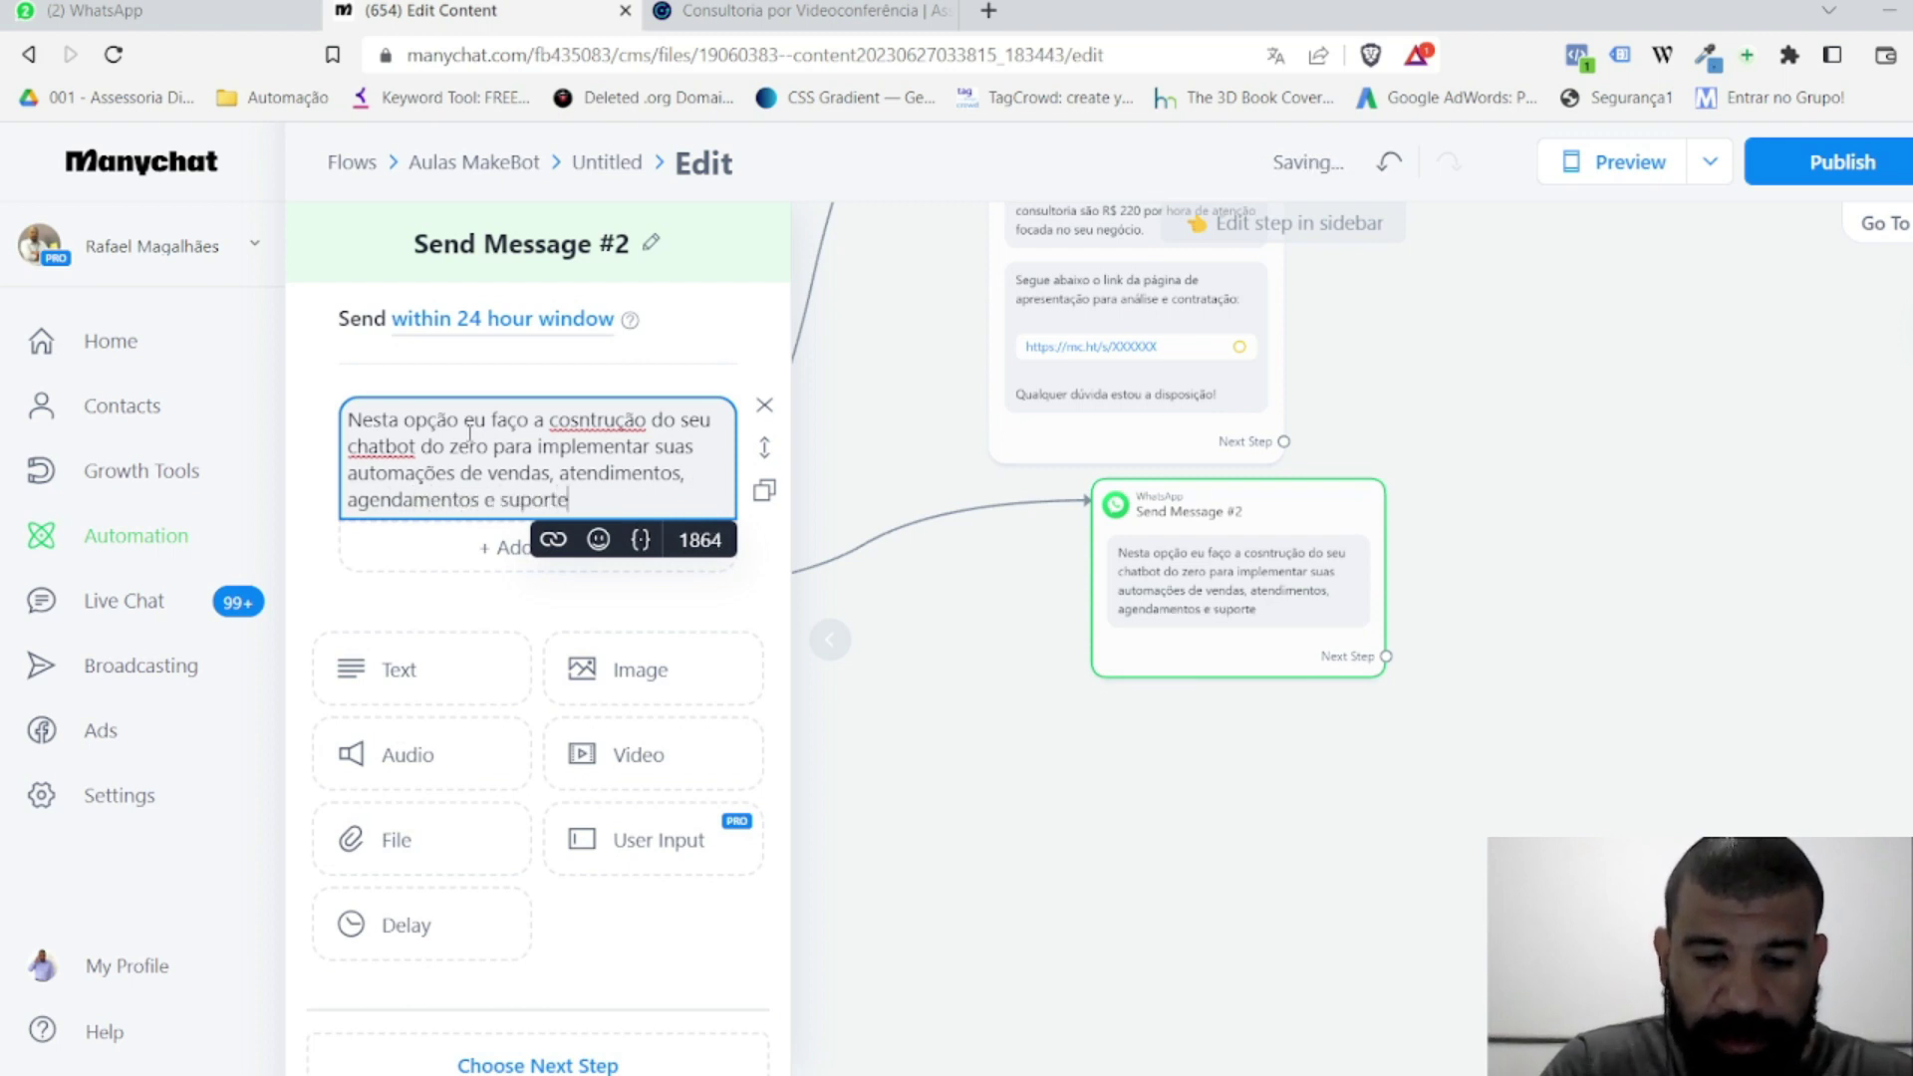
pyautogui.write(', de acordo co')
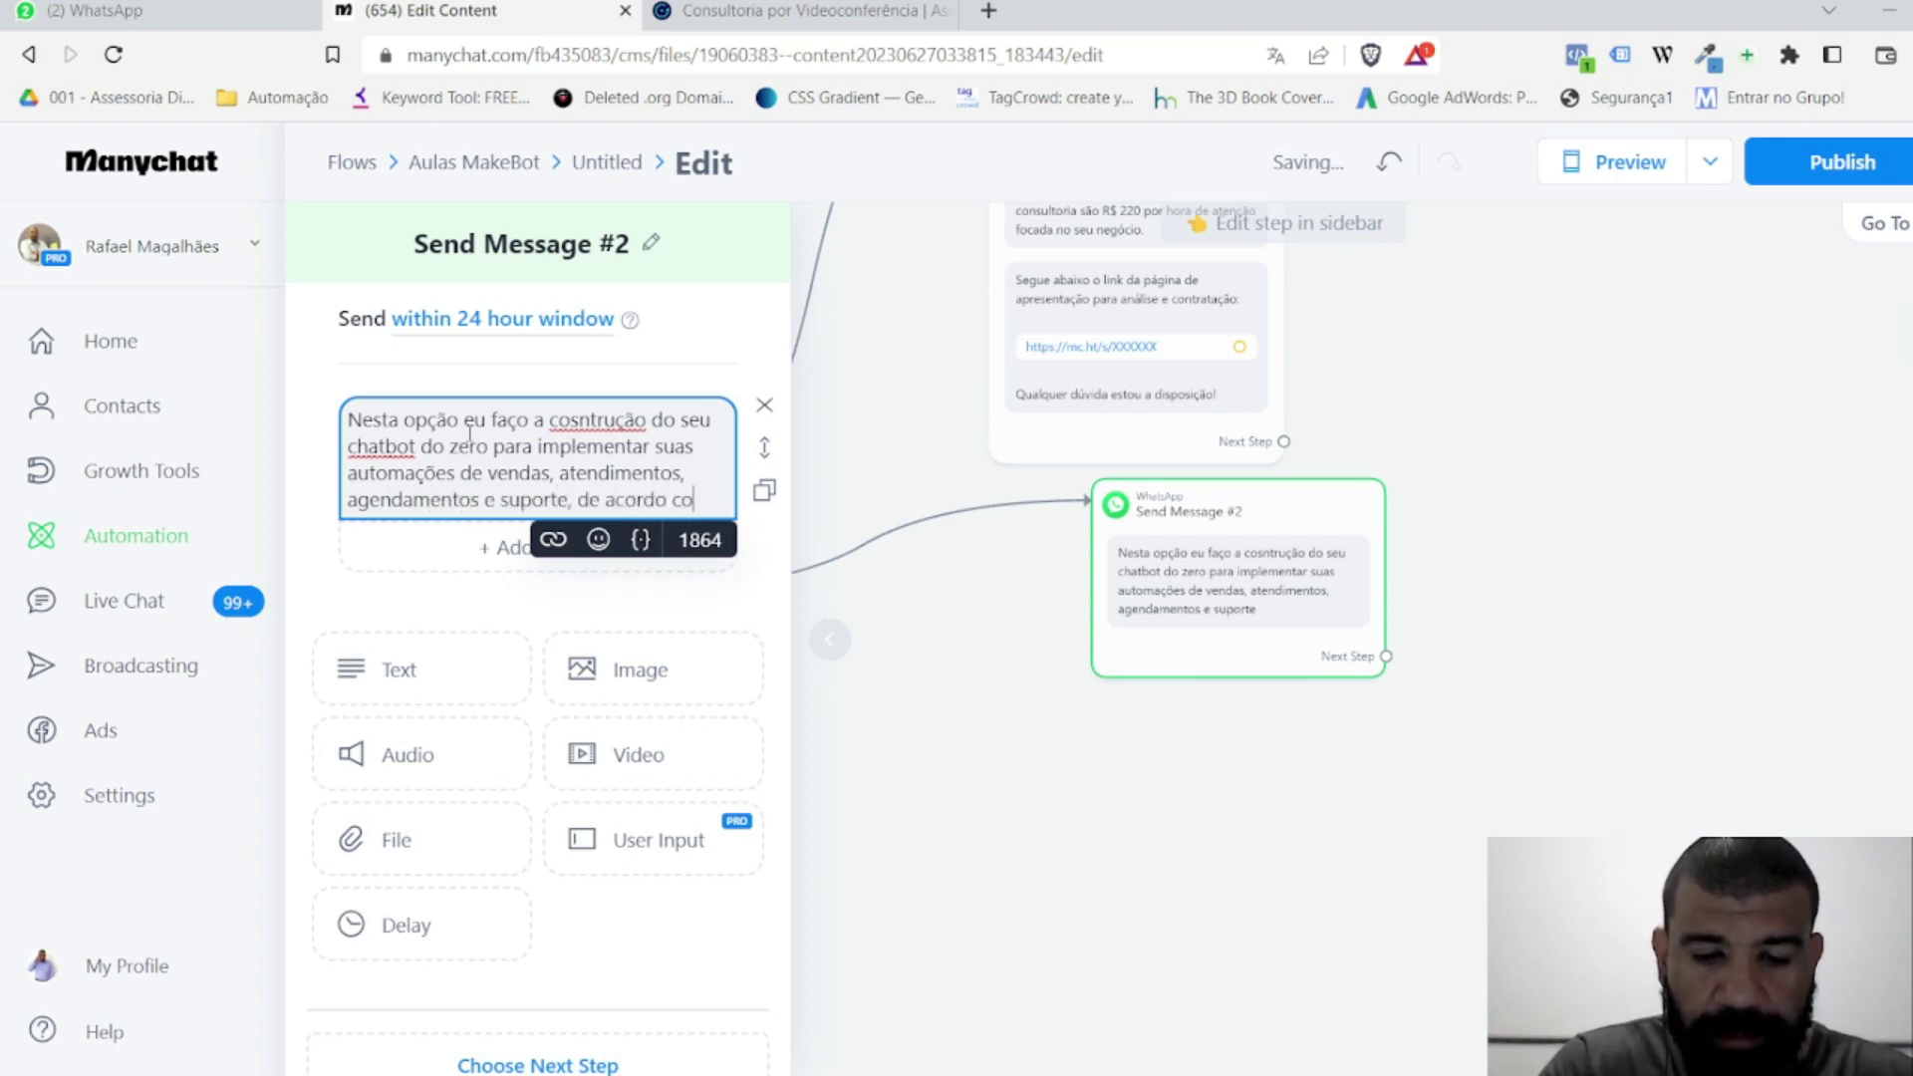
pyautogui.write('m a sua neces')
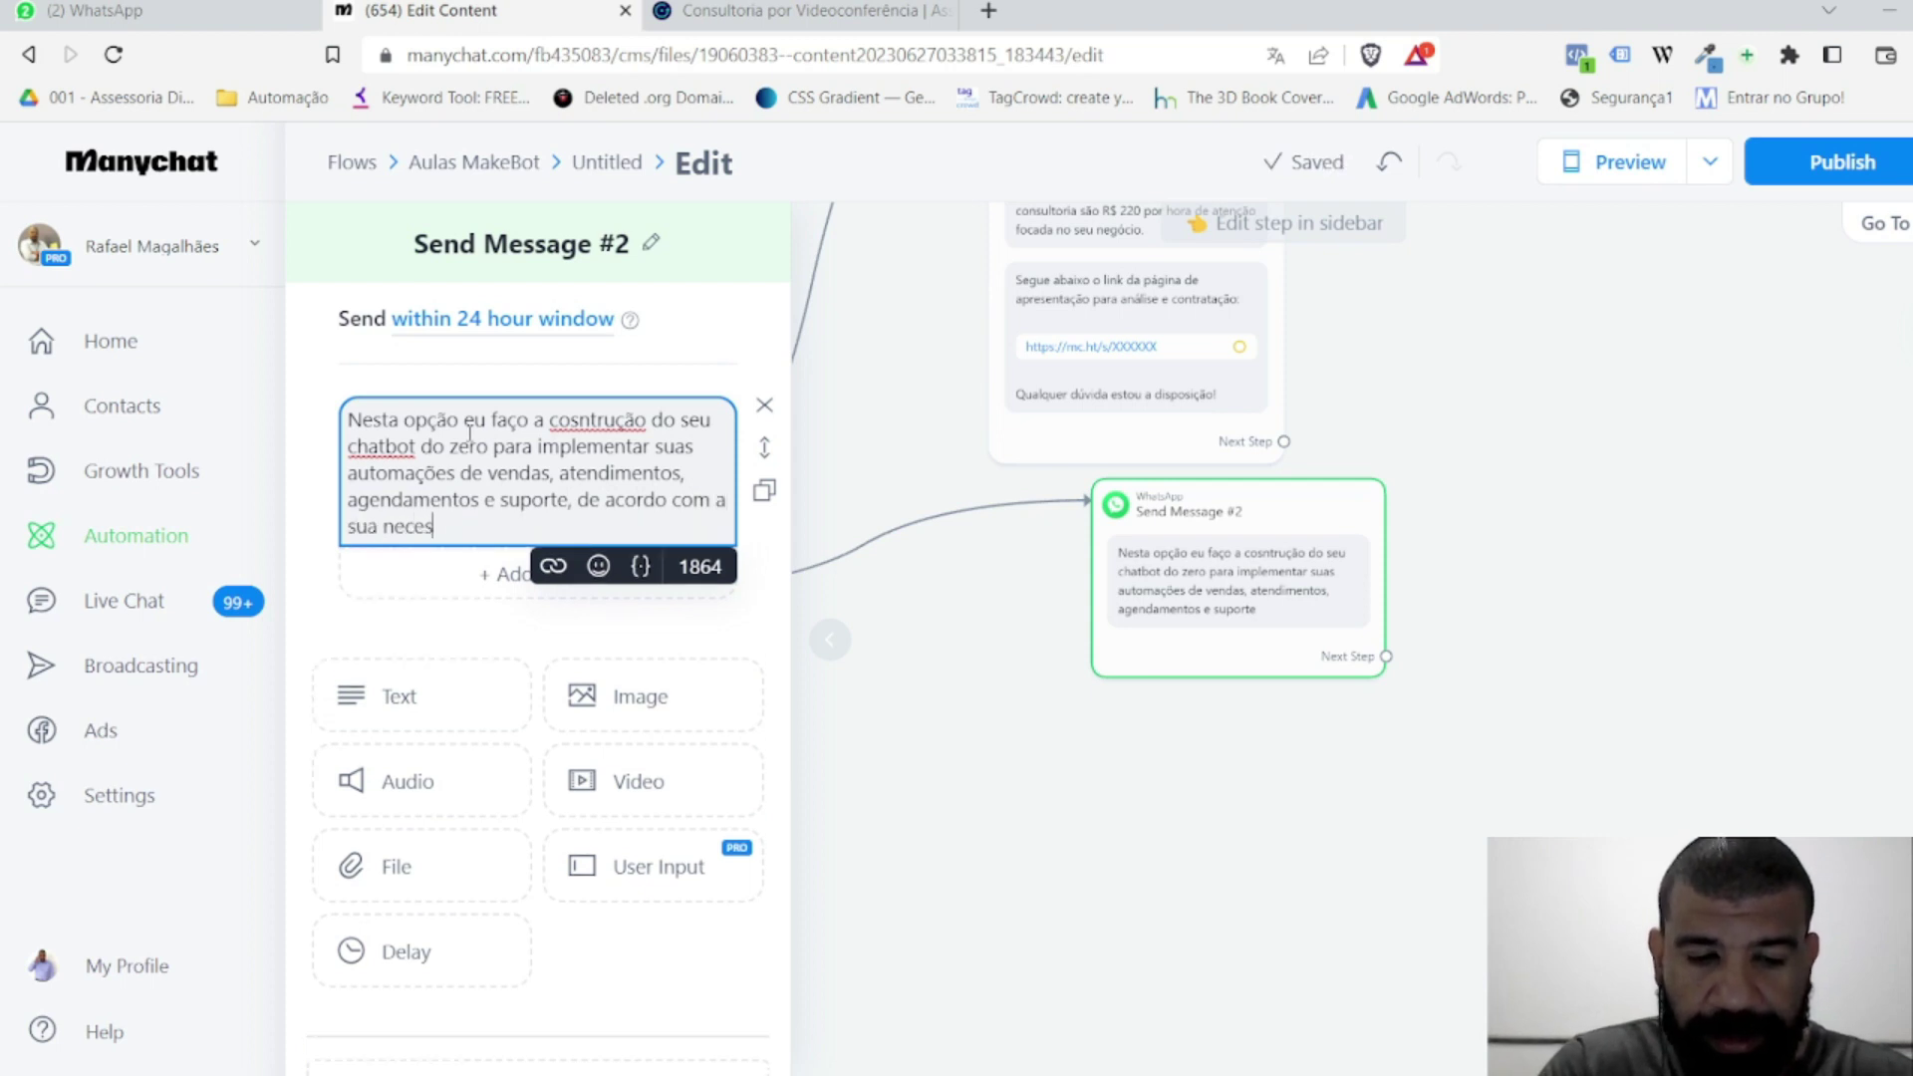
pyautogui.write('siddade.')
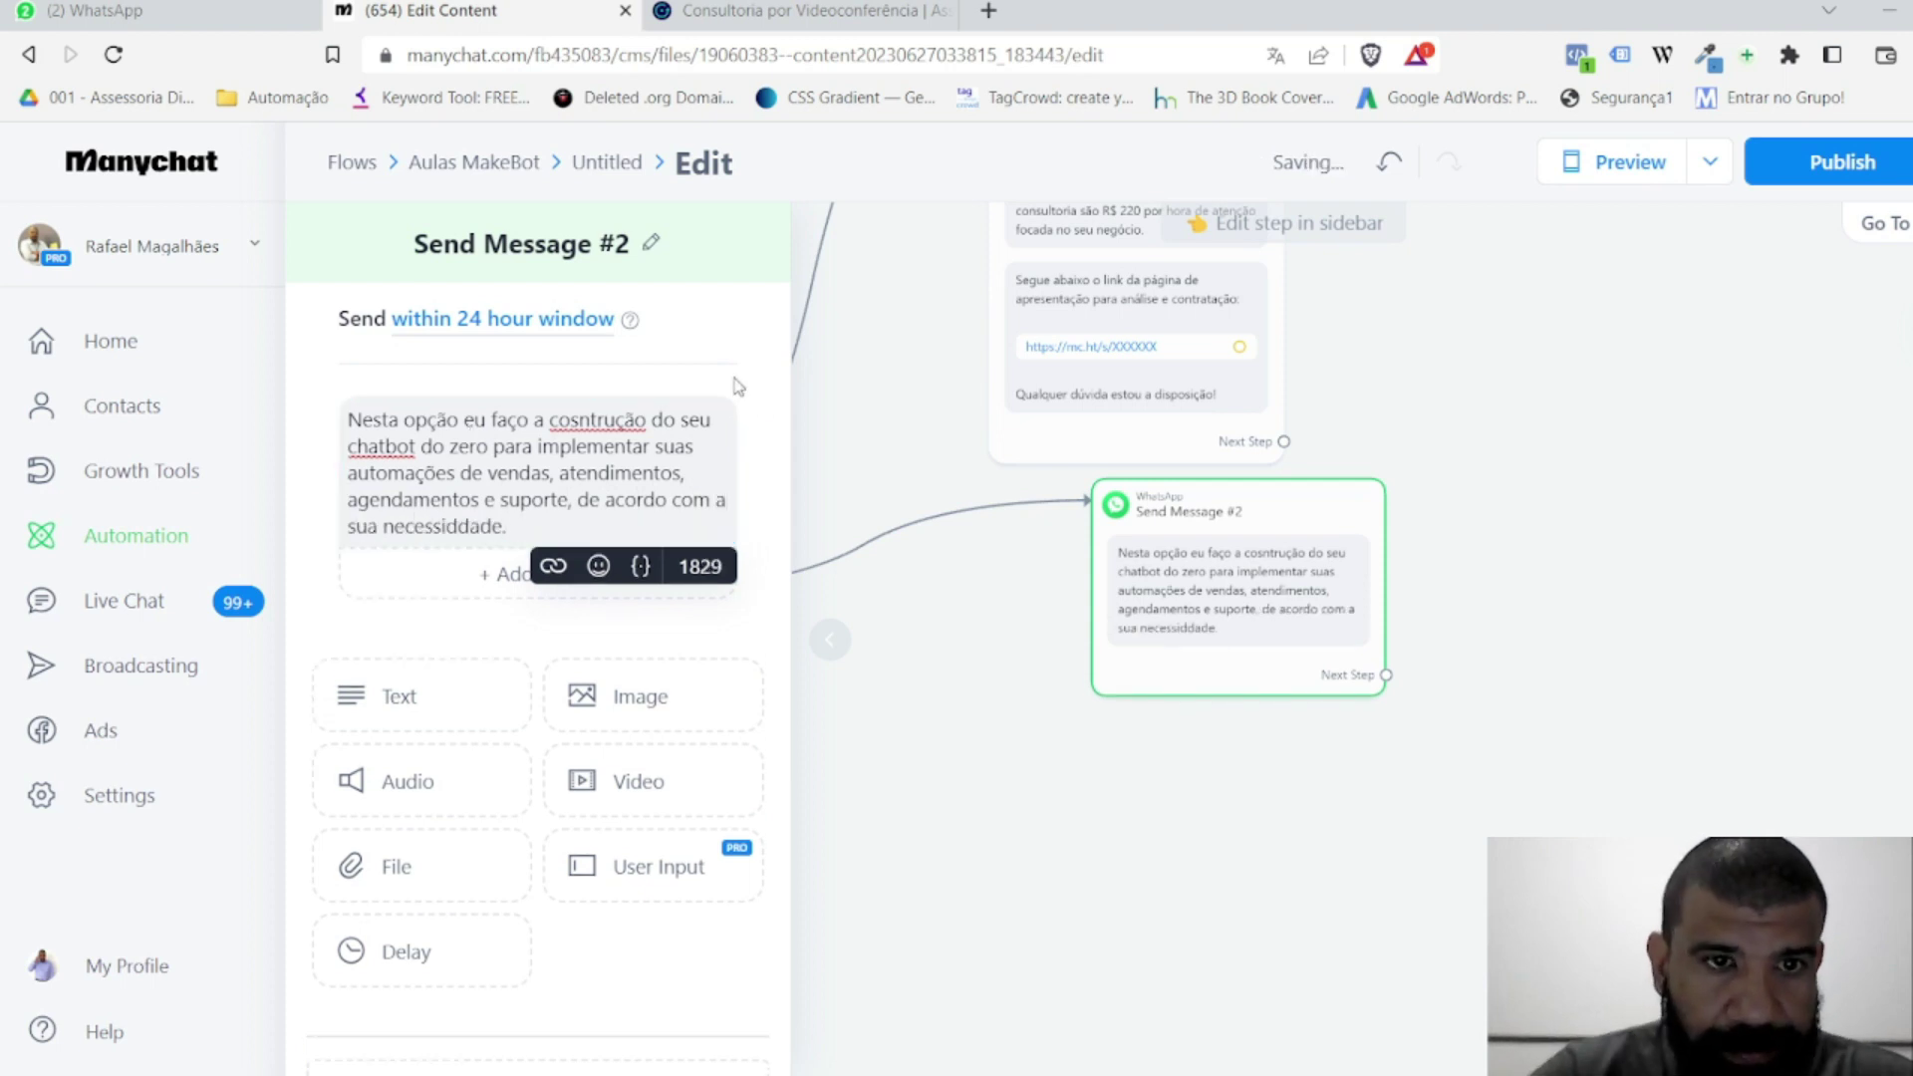
pyautogui.doubleClick(590, 419)
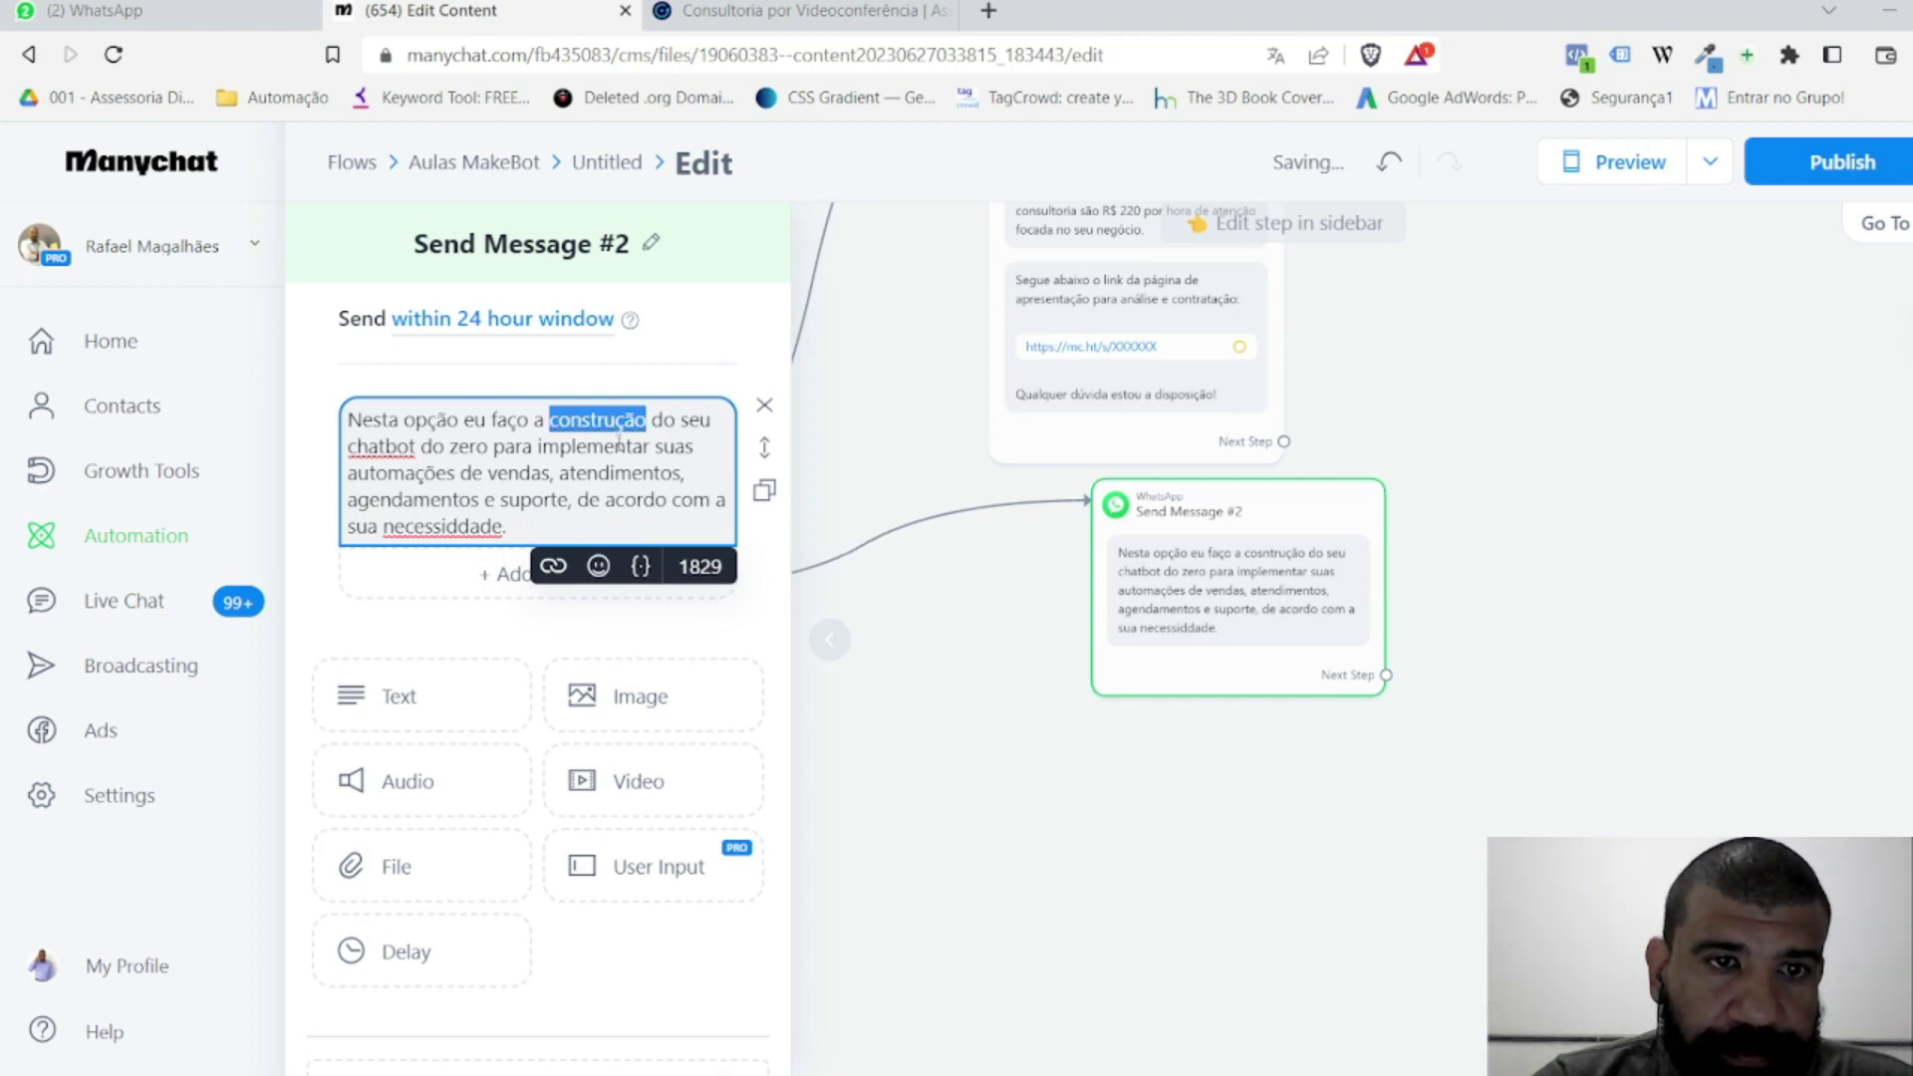
pyautogui.doubleClick(466, 528)
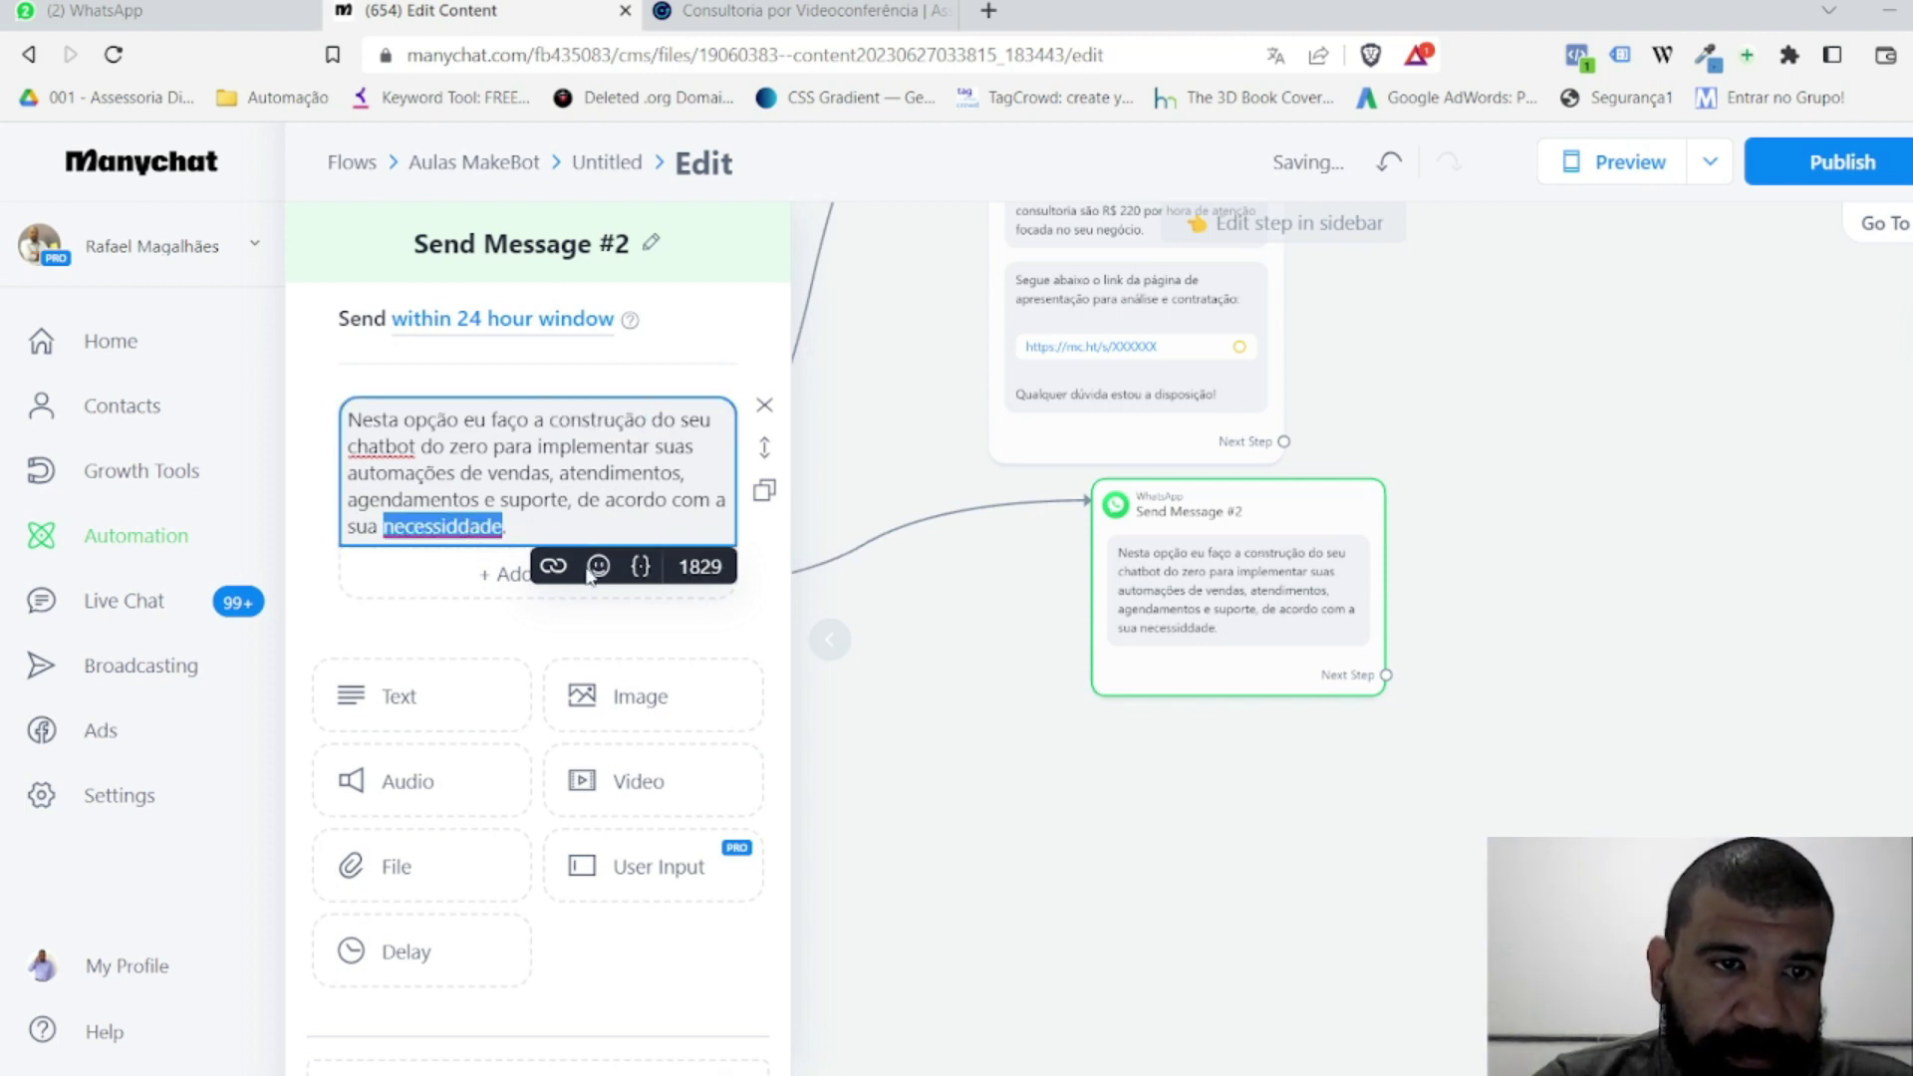
# Step: Add a second text block below the service description and begin it with "Para precificar este serviço, preciso"
pyautogui.click(407, 716)
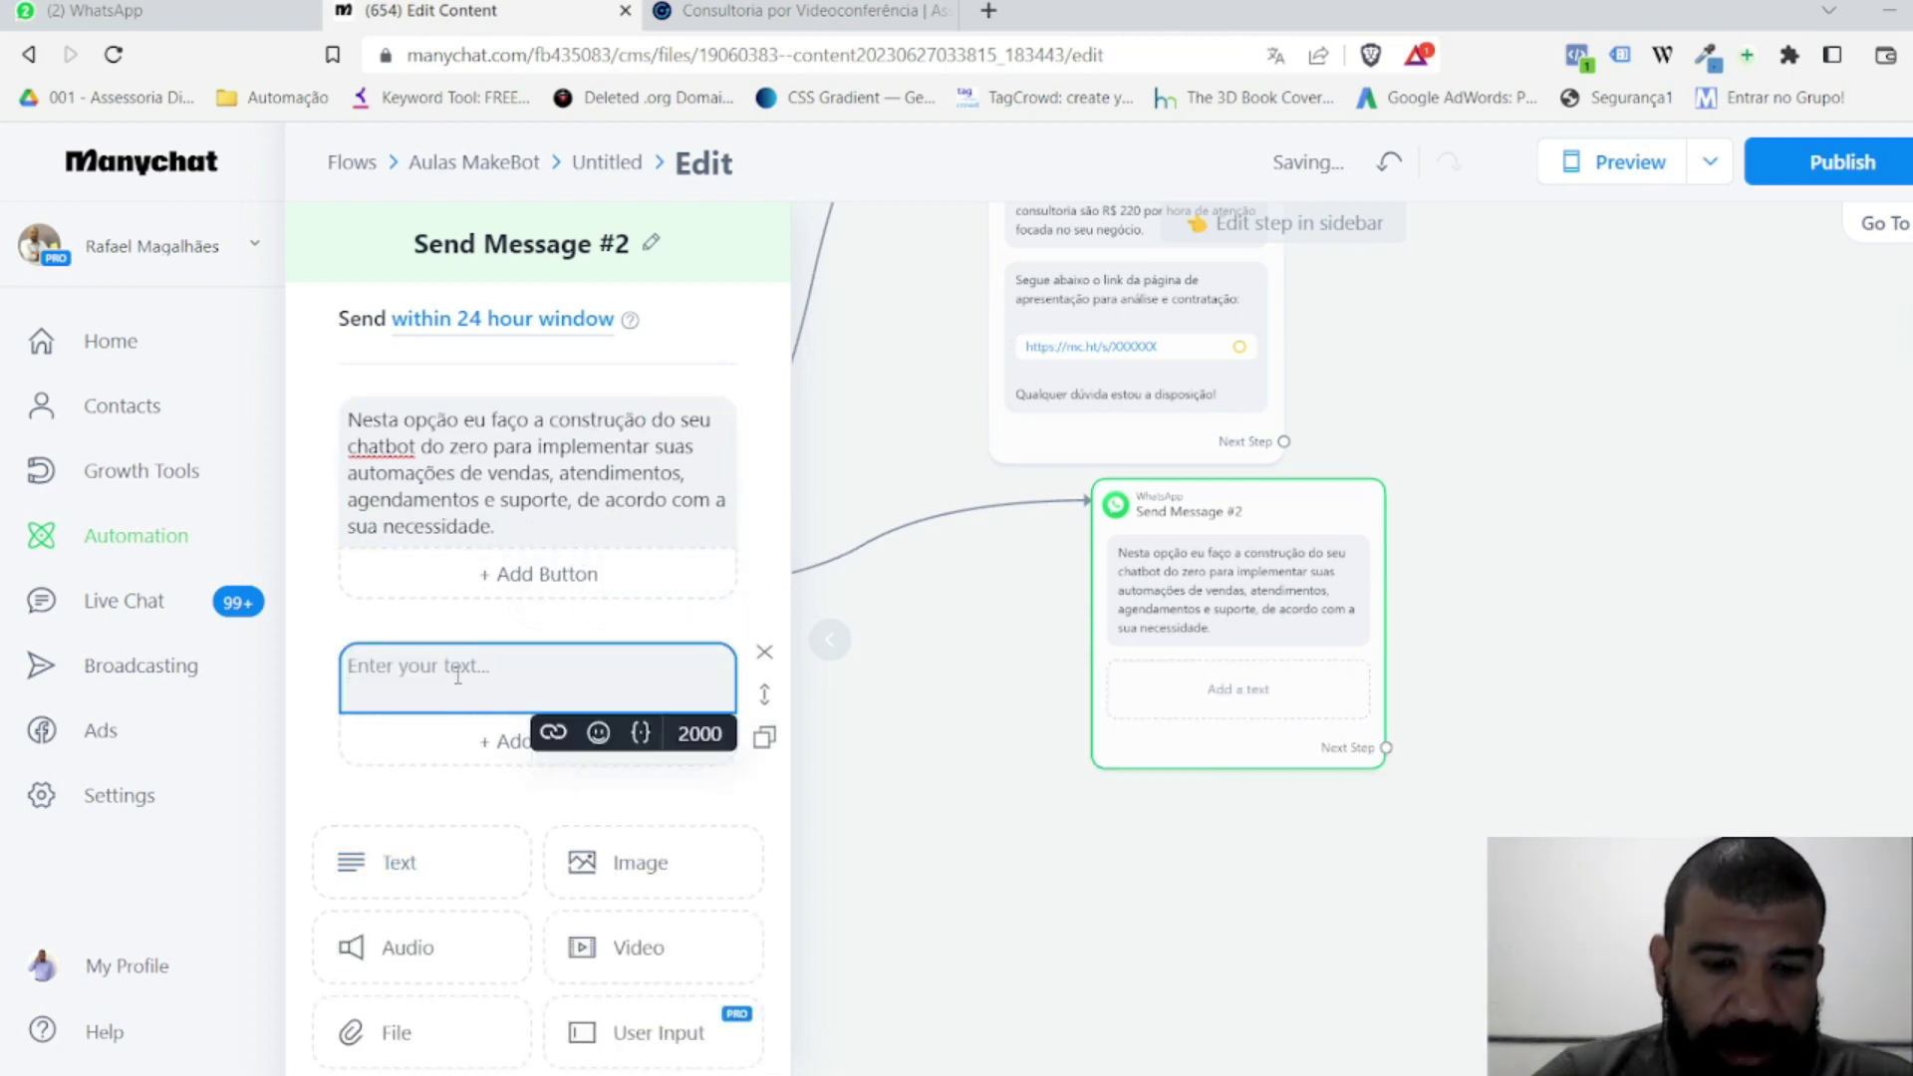
pyautogui.write('Para pre')
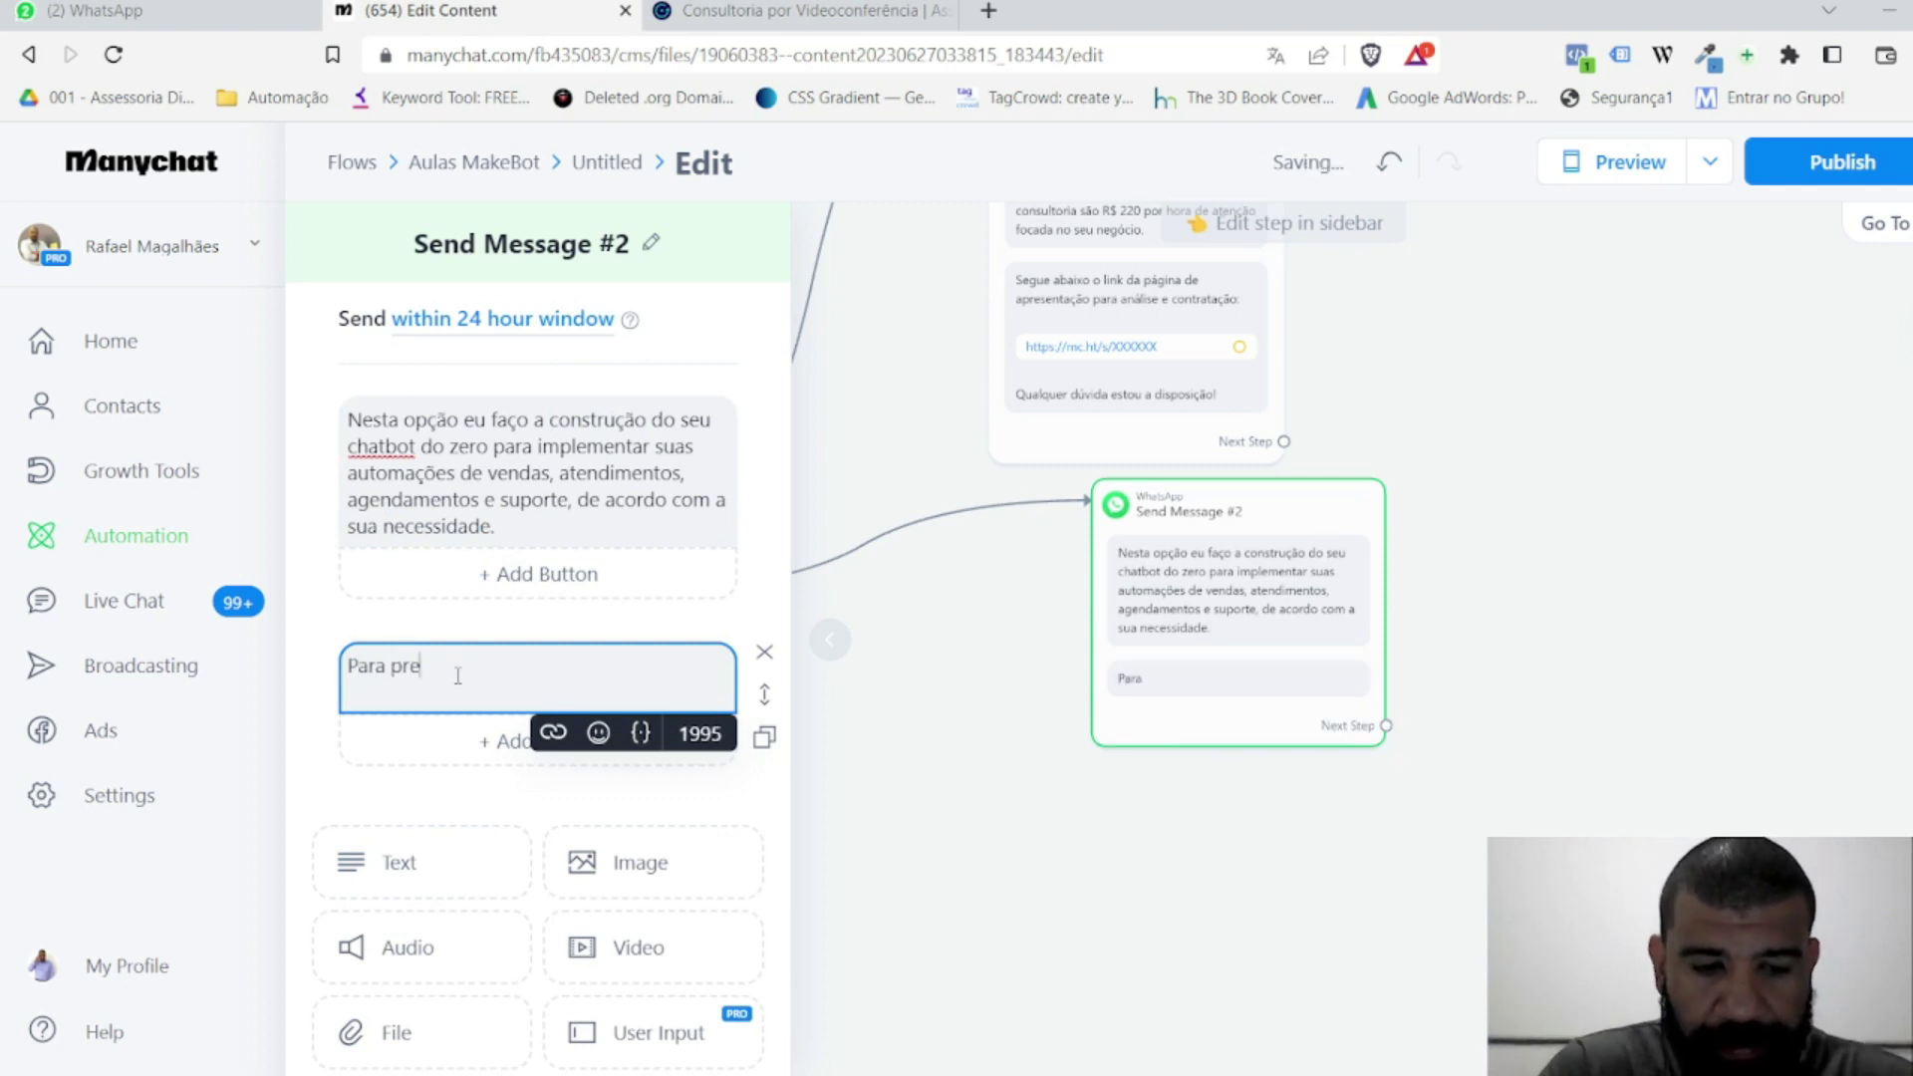
pyautogui.write('cisicar')
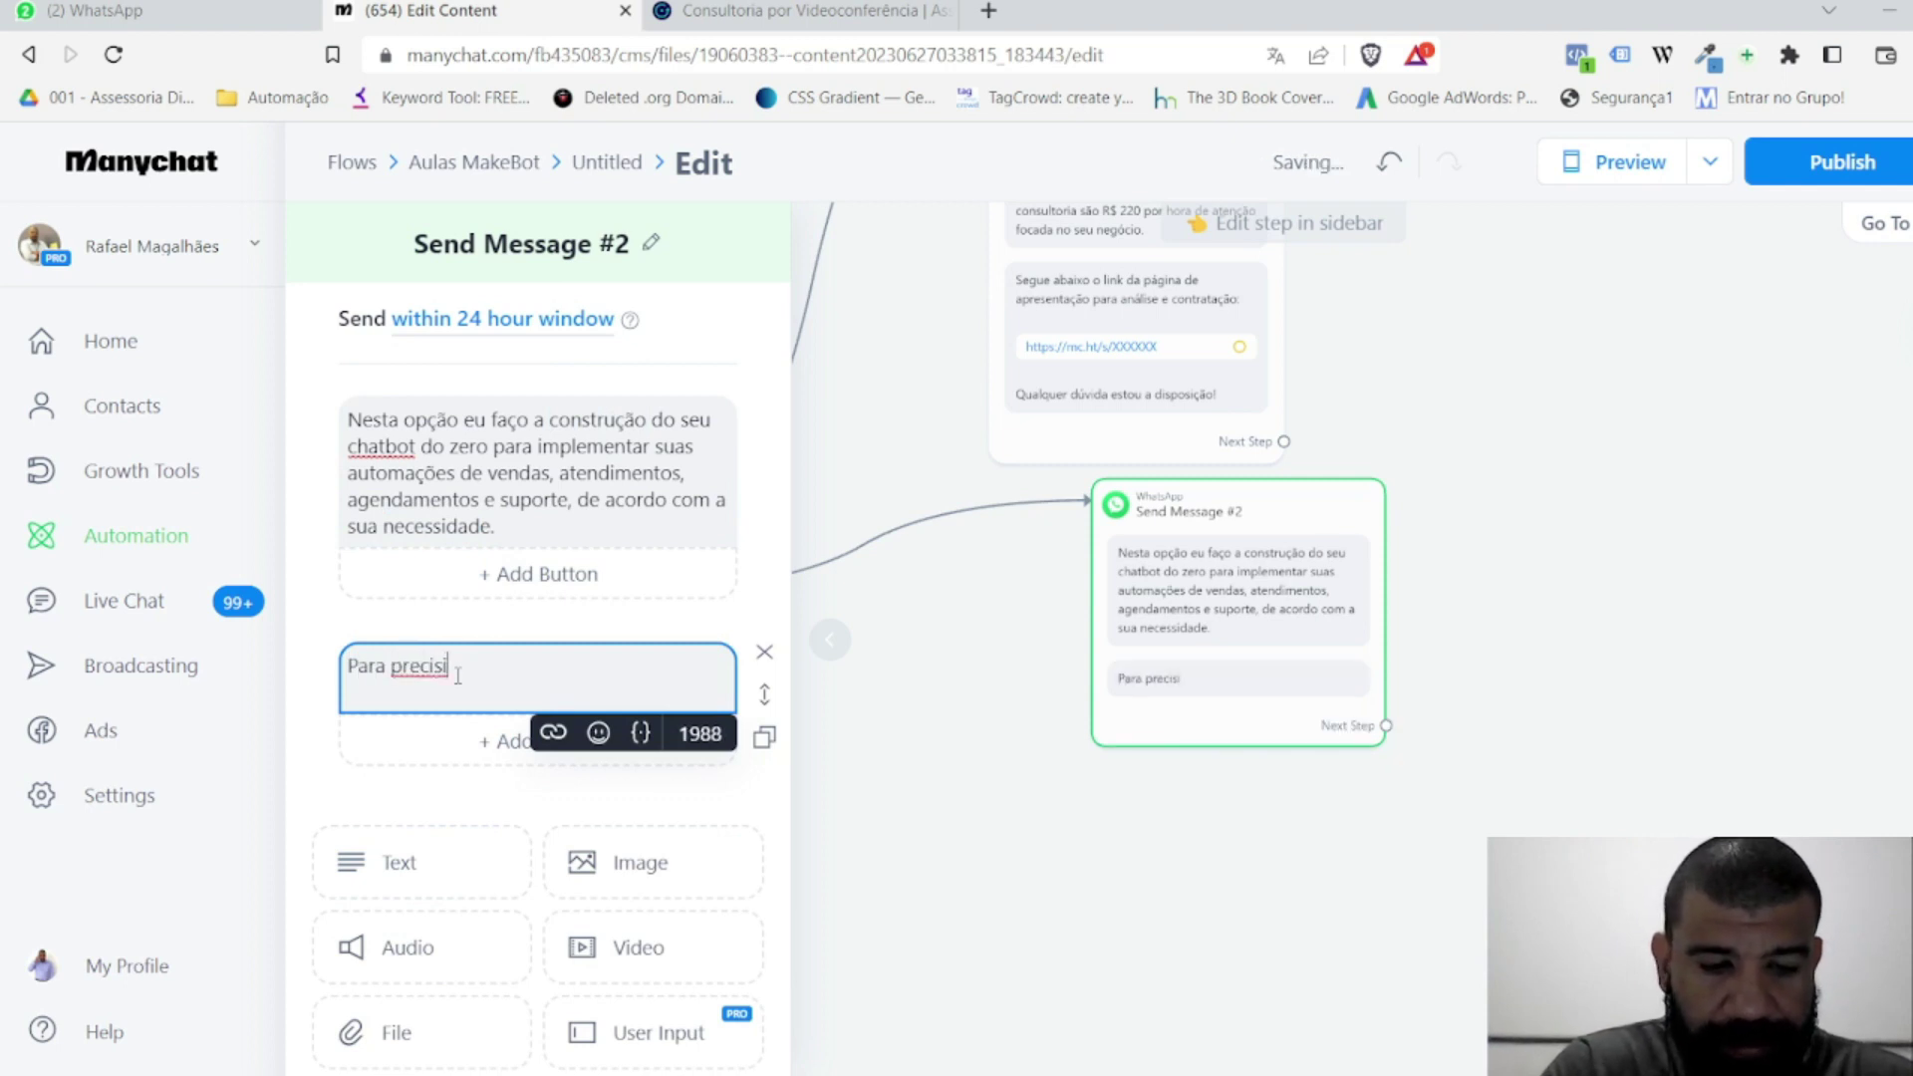
pyautogui.press('BackSpace')
pyautogui.press('BackSpace')
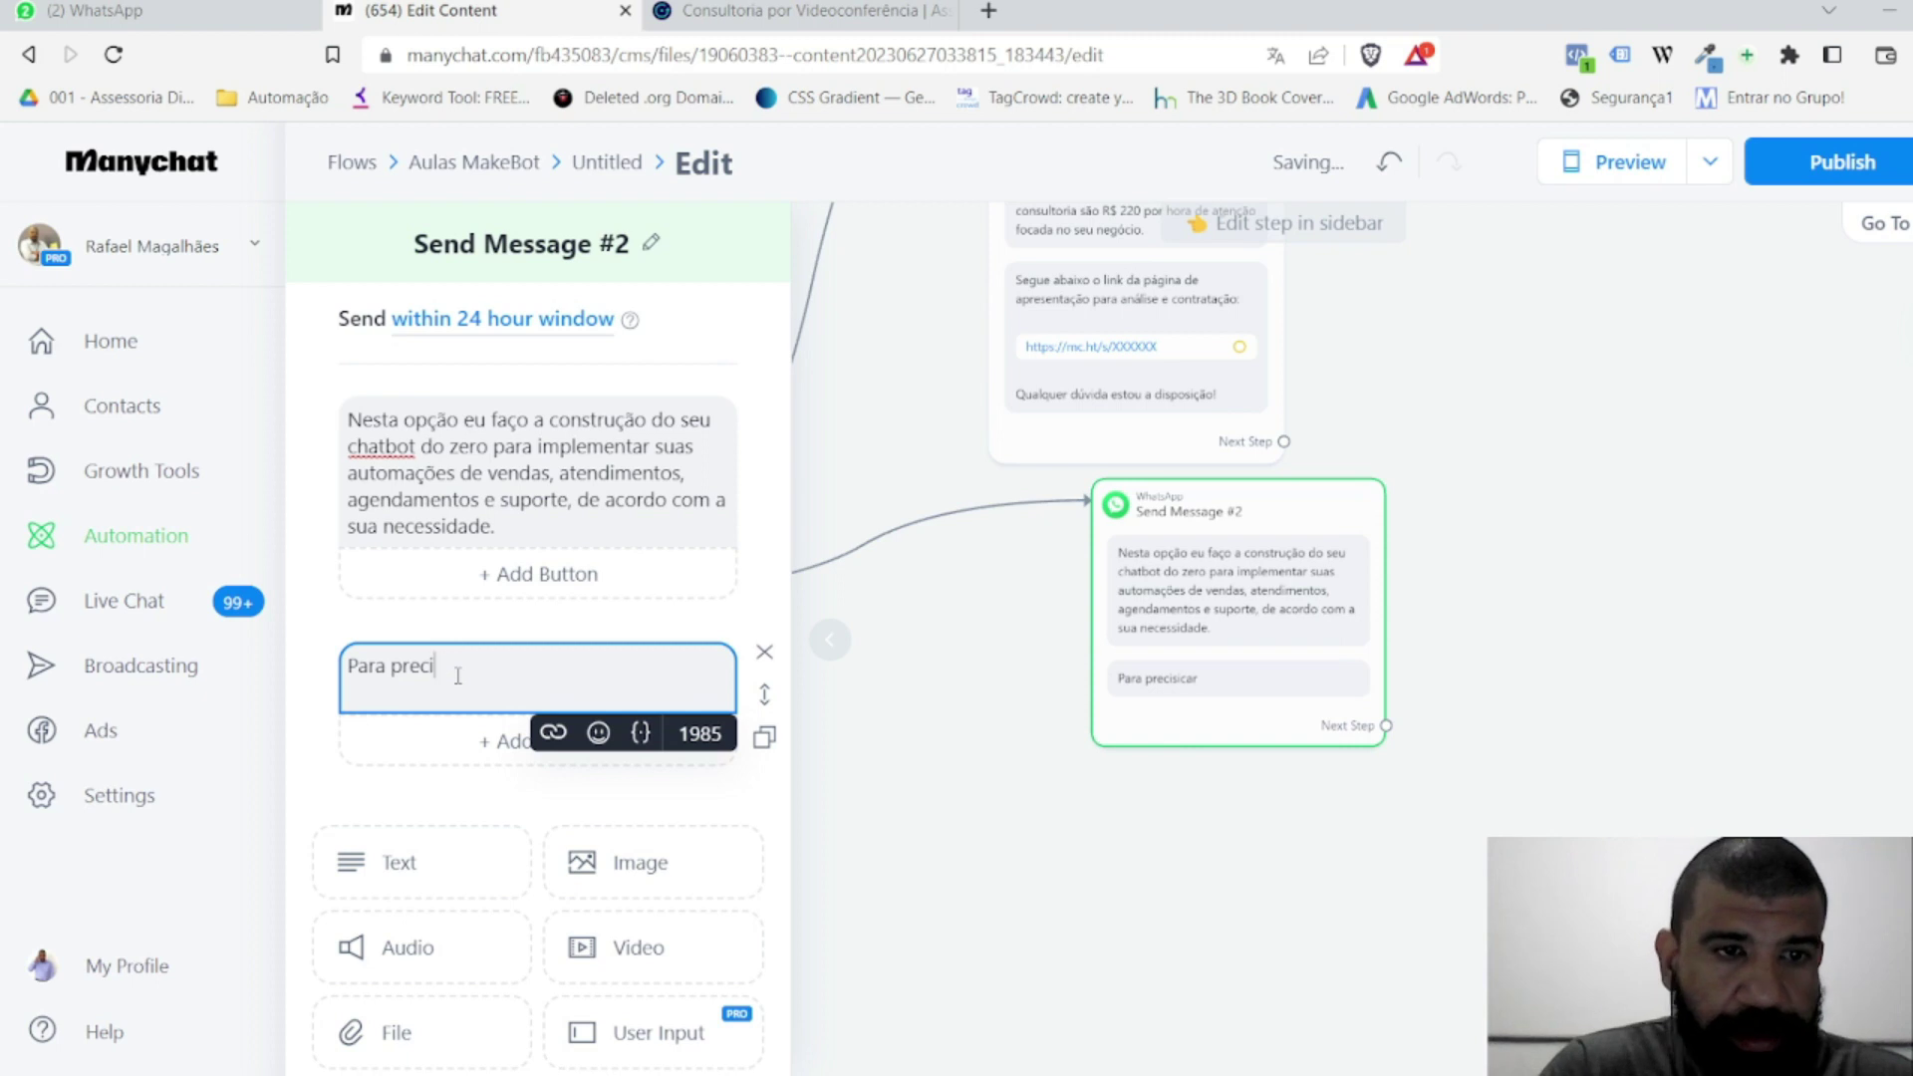
pyautogui.write('ficar ')
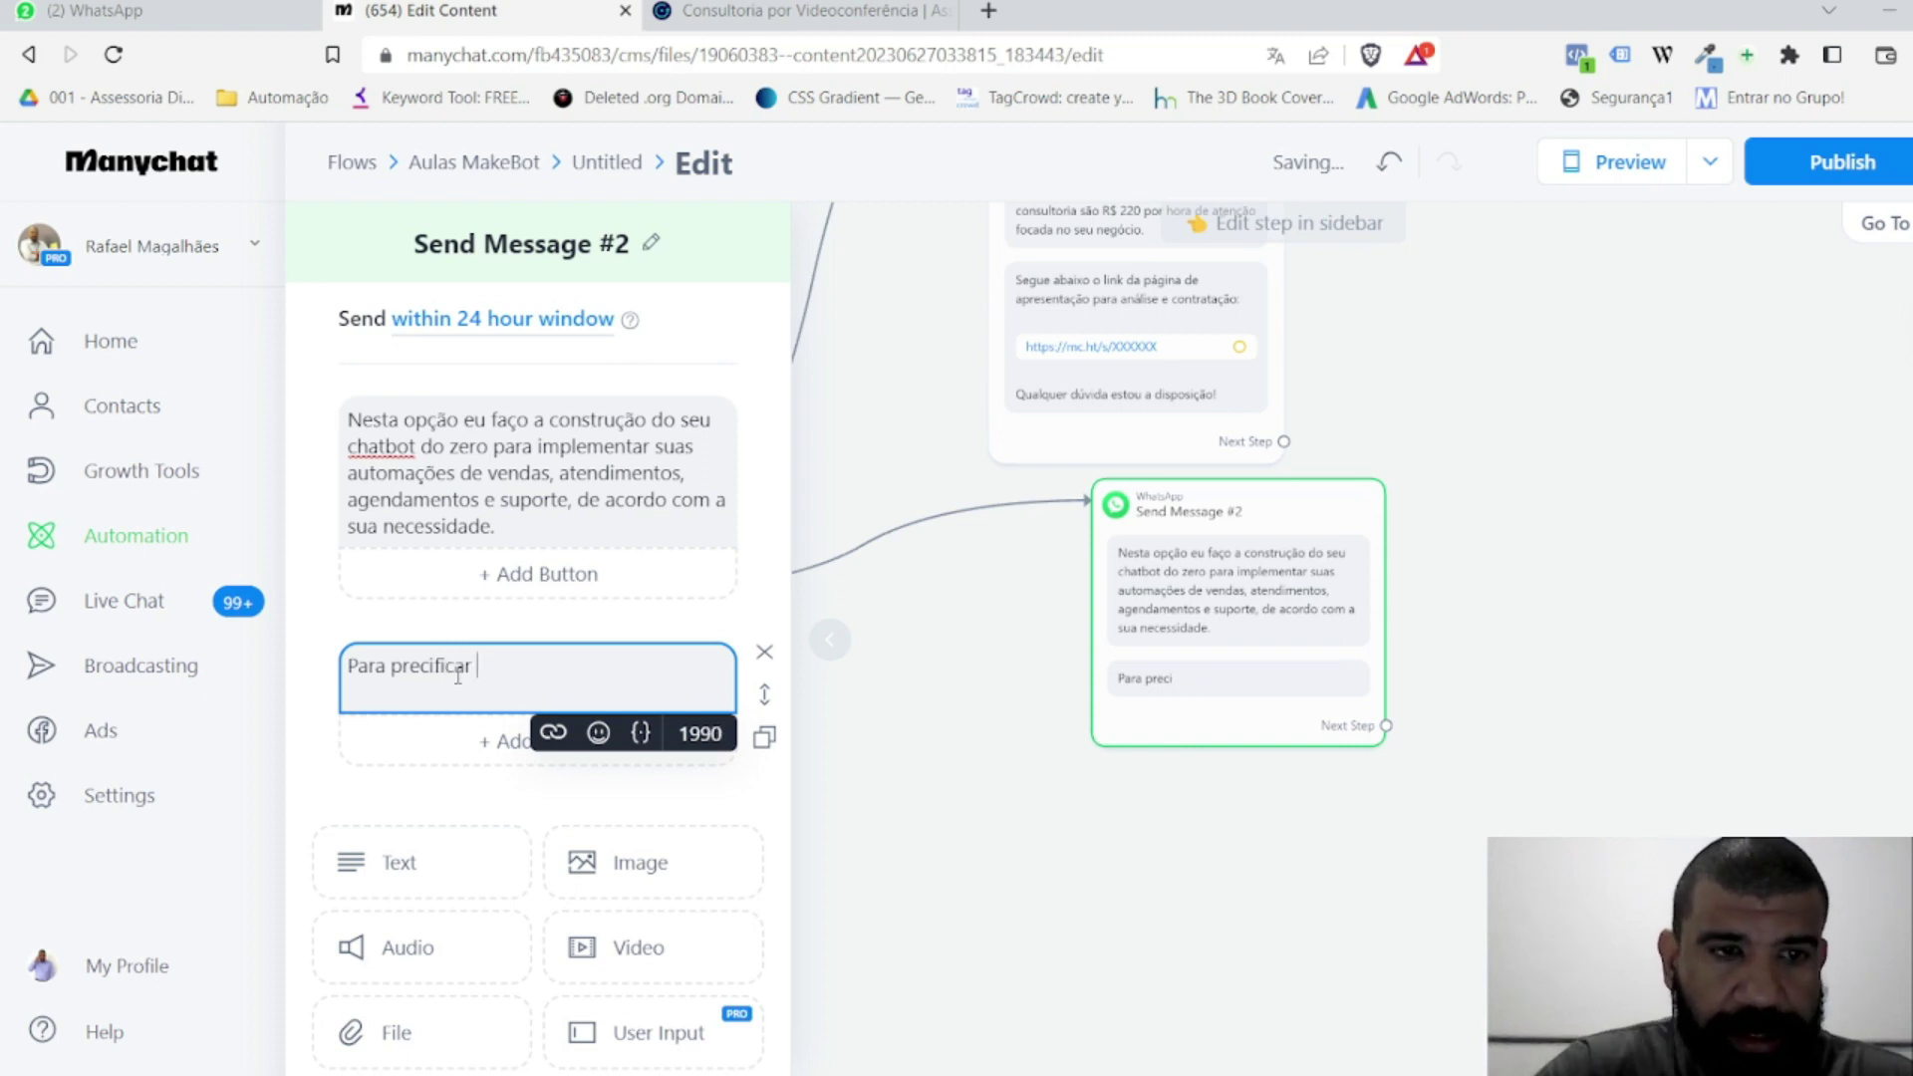
pyautogui.write('esta')
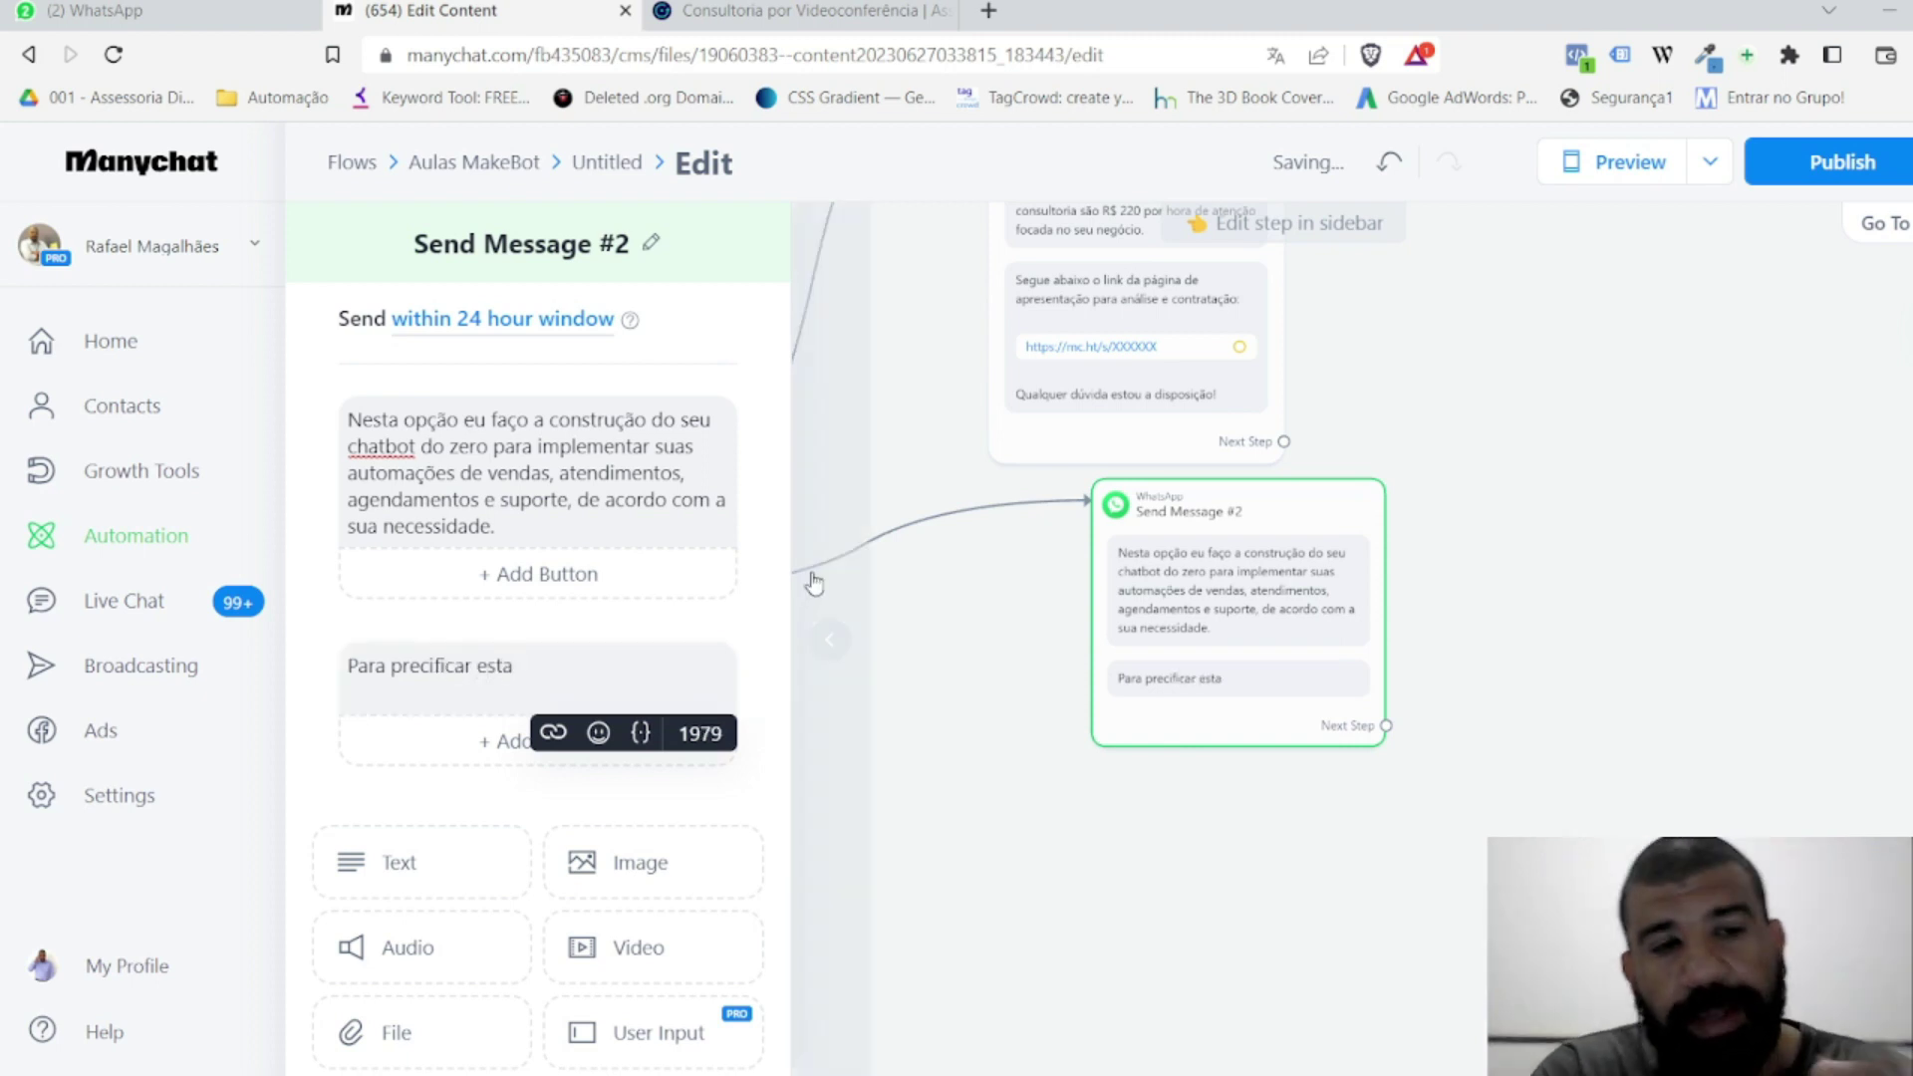
pyautogui.press('BackSpace')
pyautogui.write('e serviço, preciso')
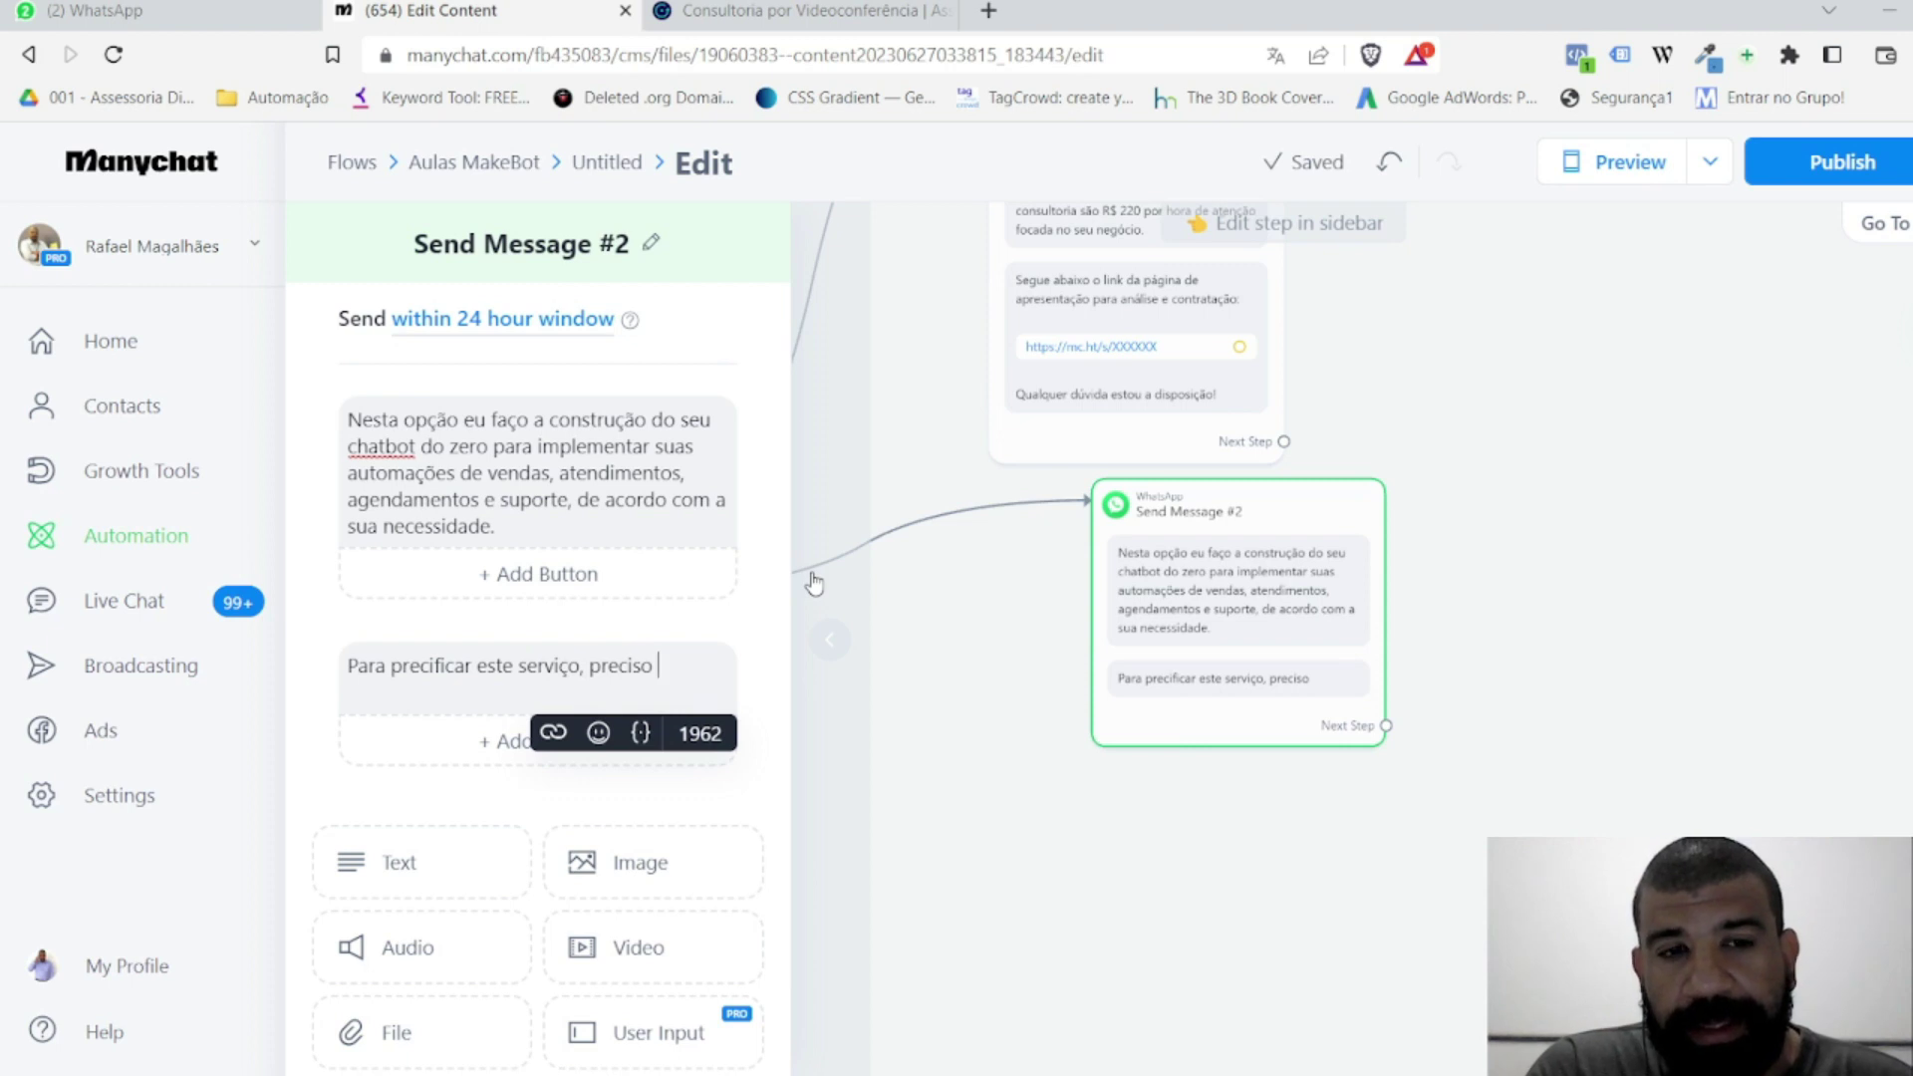
# Step: Continue the pricing text with "entender melhor o que você precisa"
pyautogui.write('entender melhor ')
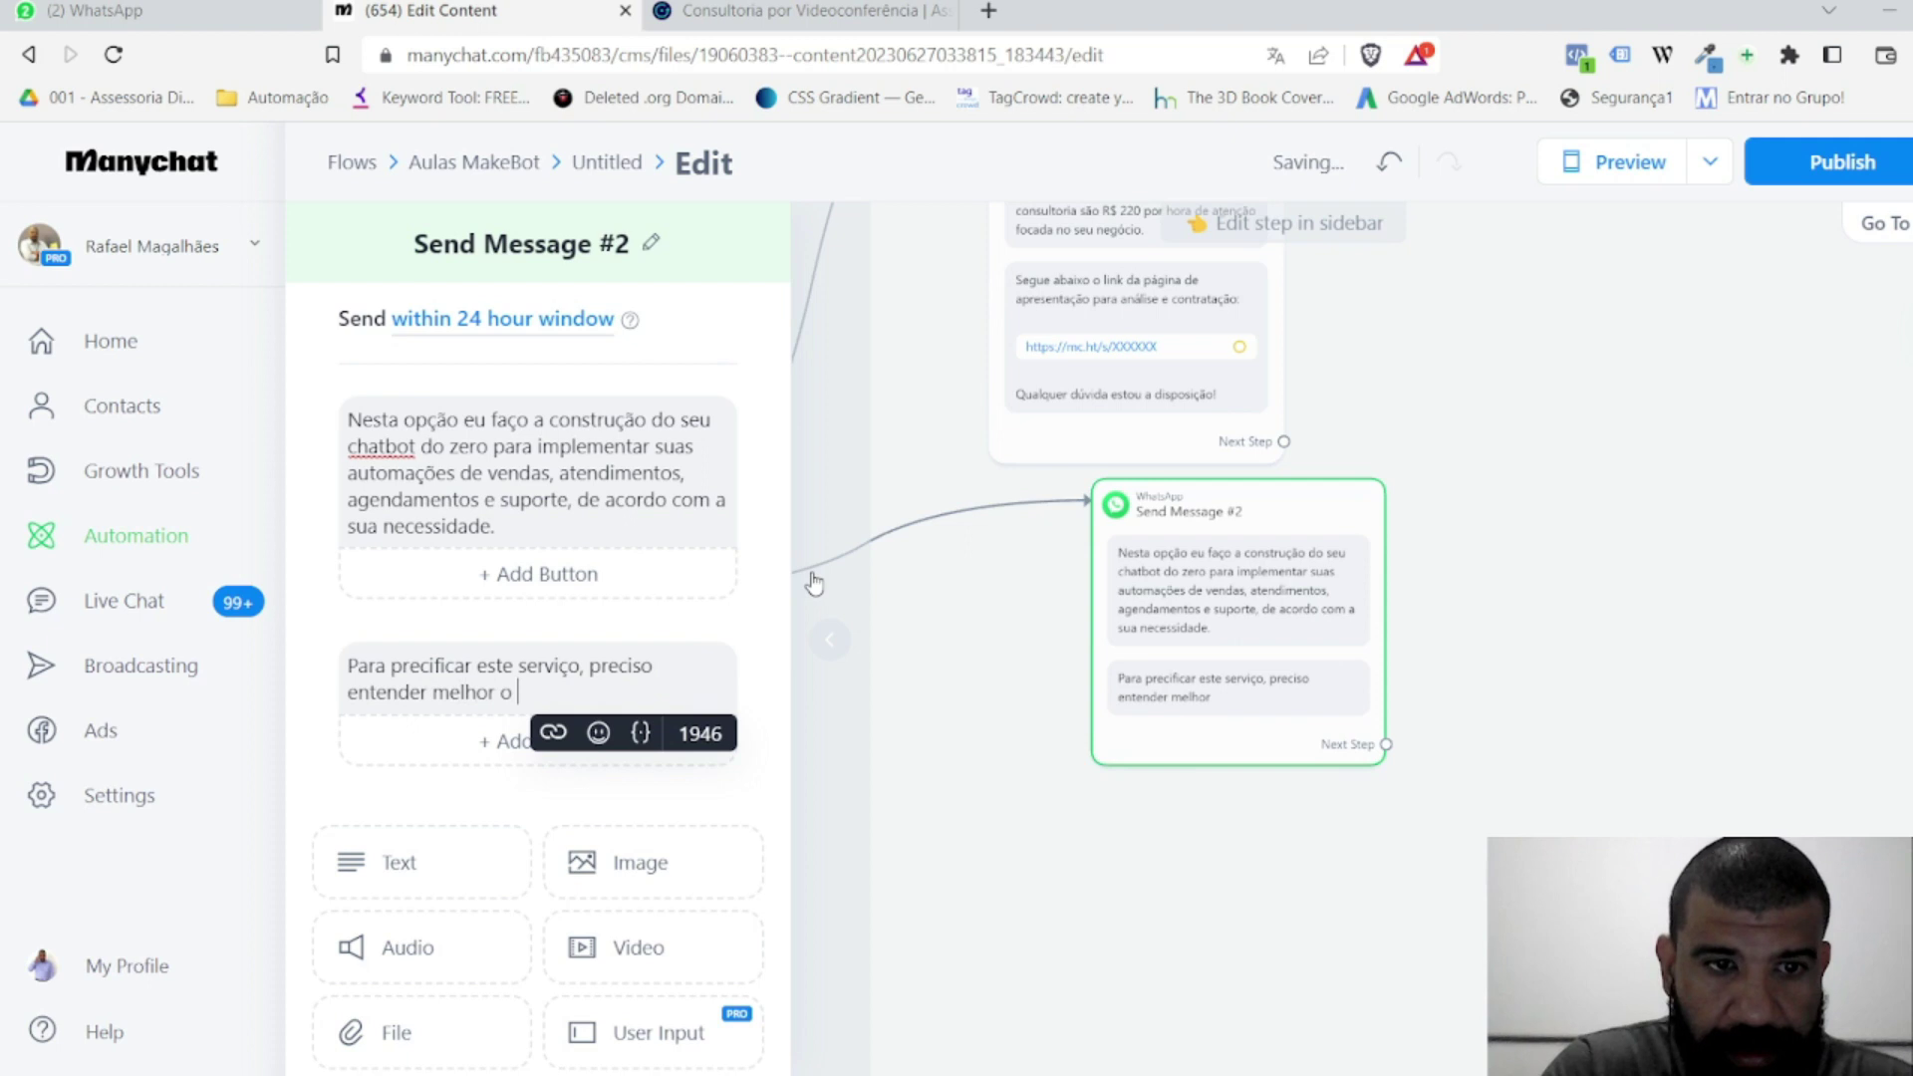
pyautogui.write('o que vocês')
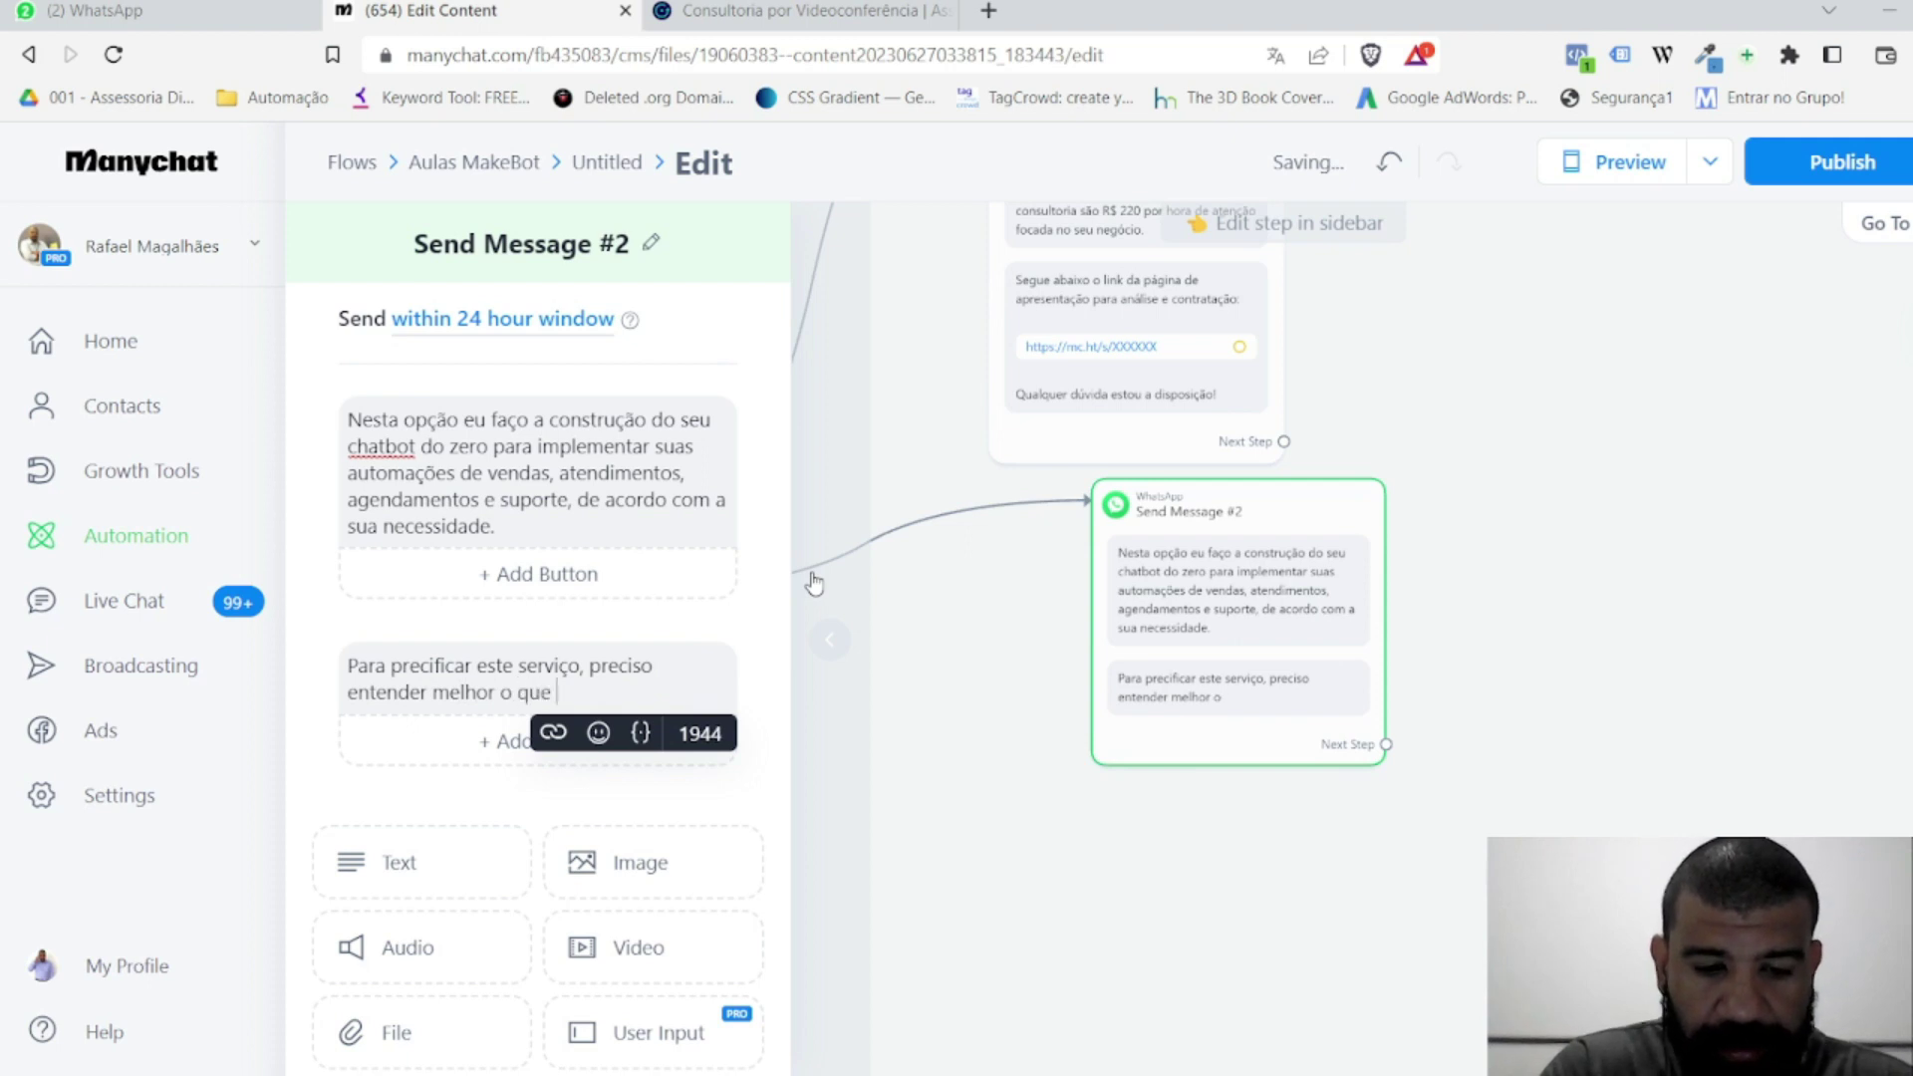
pyautogui.press('BackSpace')
pyautogui.press('BackSpace')
pyautogui.write('precisa')
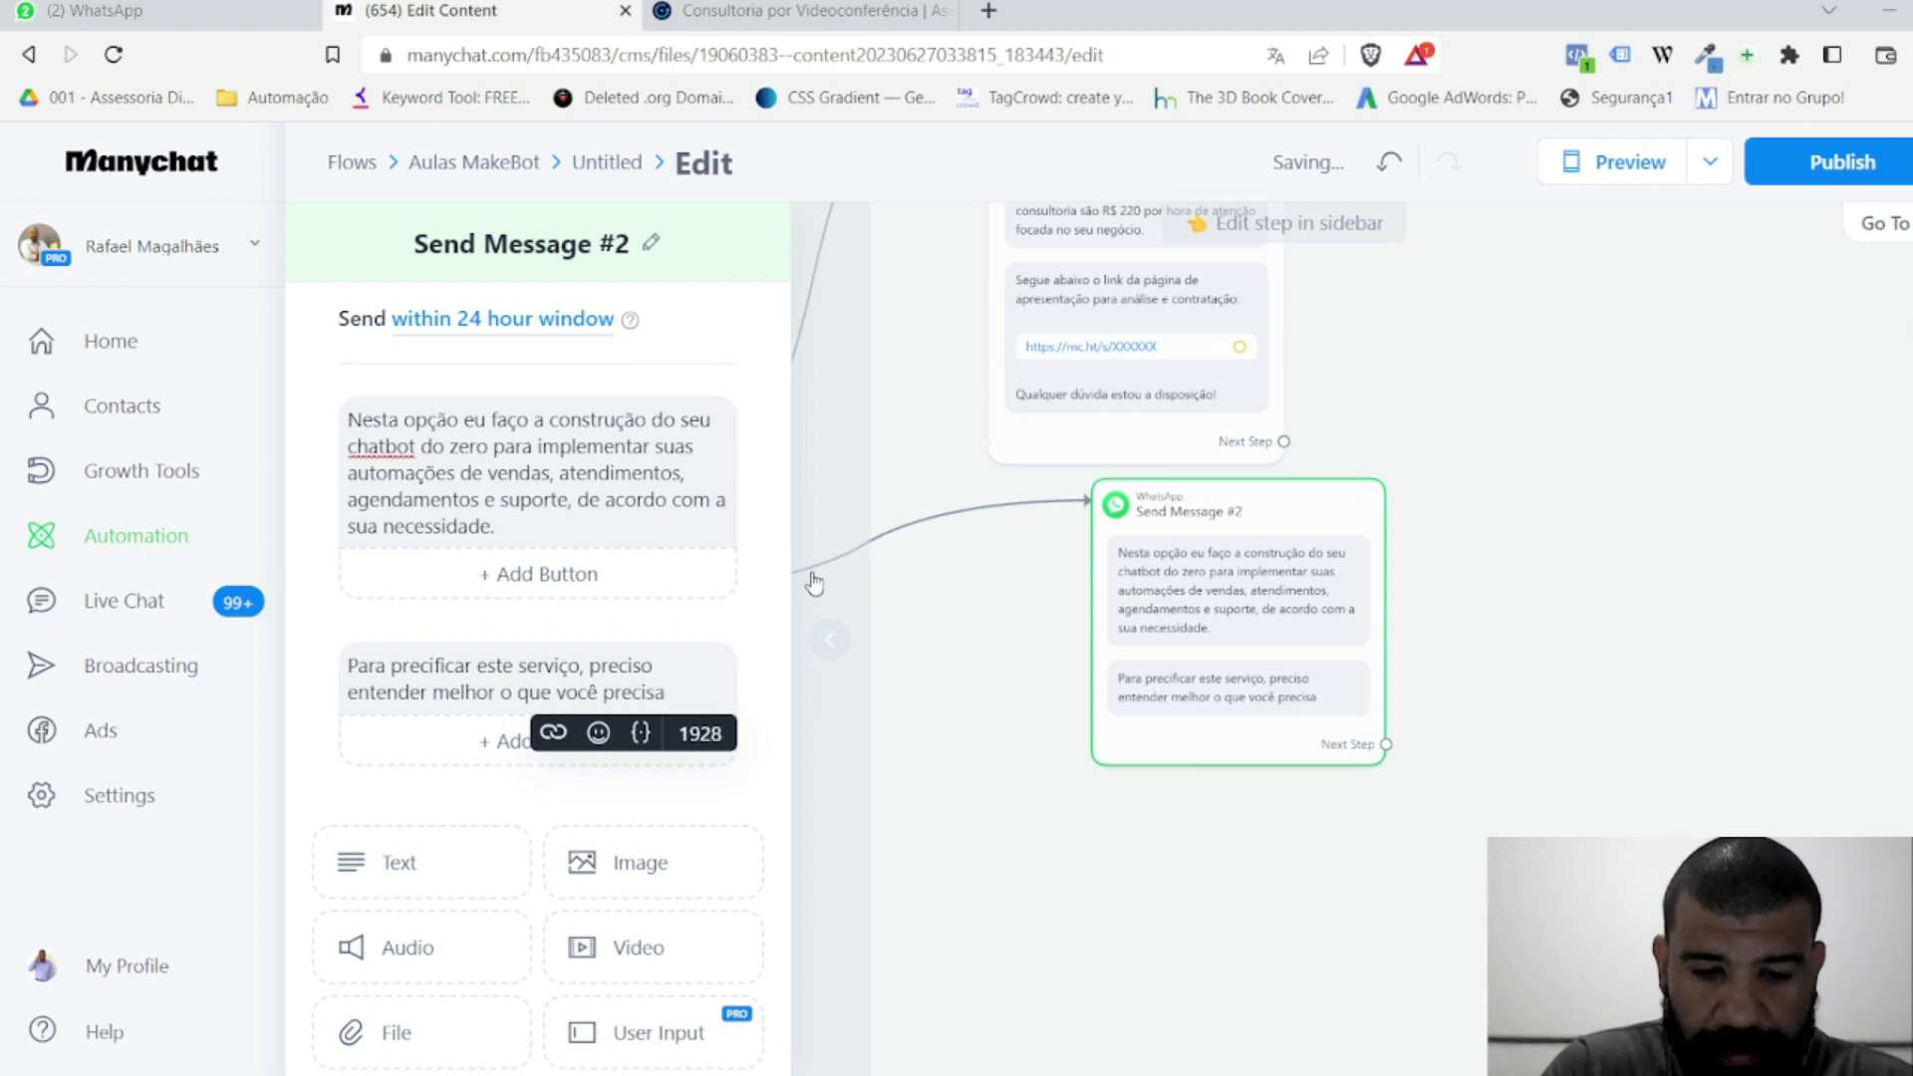
# Step: Extend the pricing text with ", vou te pedir para descriminar o que você deseja e"
pyautogui.write(', vou te pedir para ')
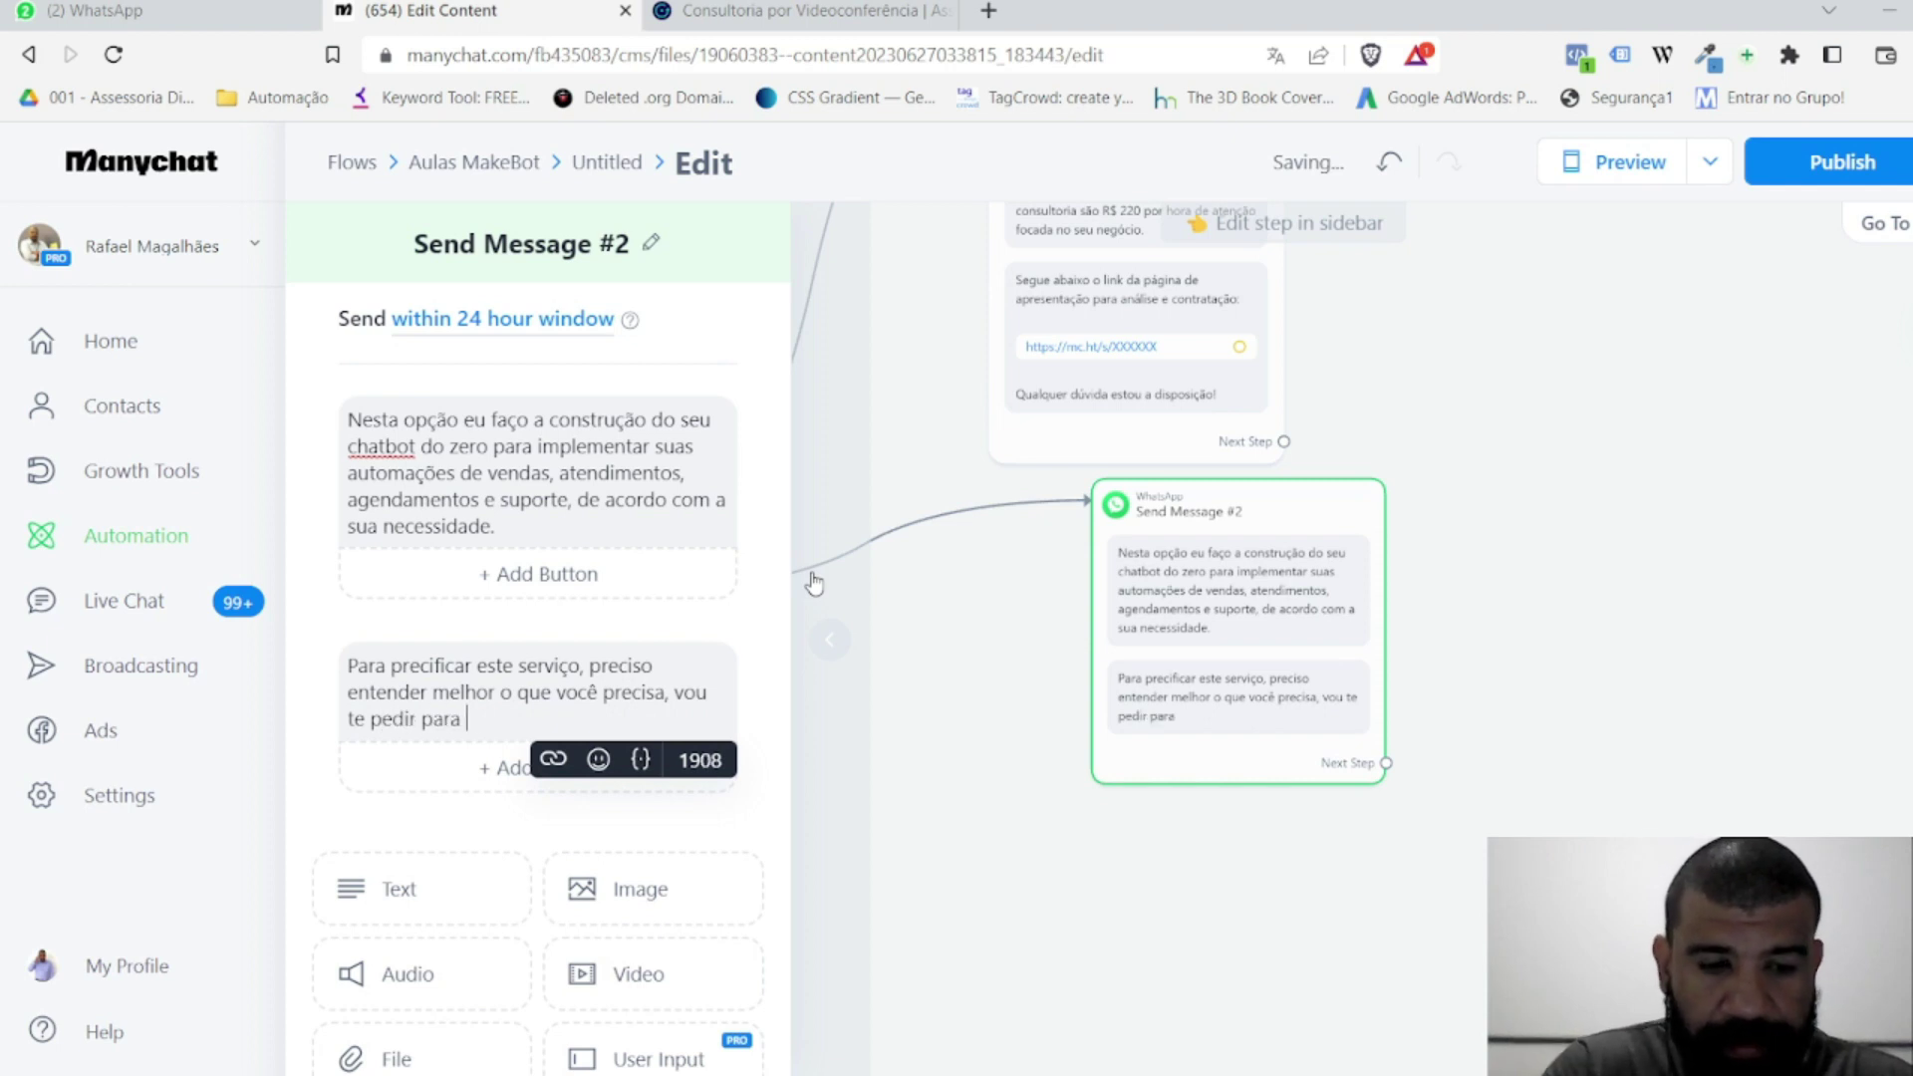
pyautogui.write('descriminar ')
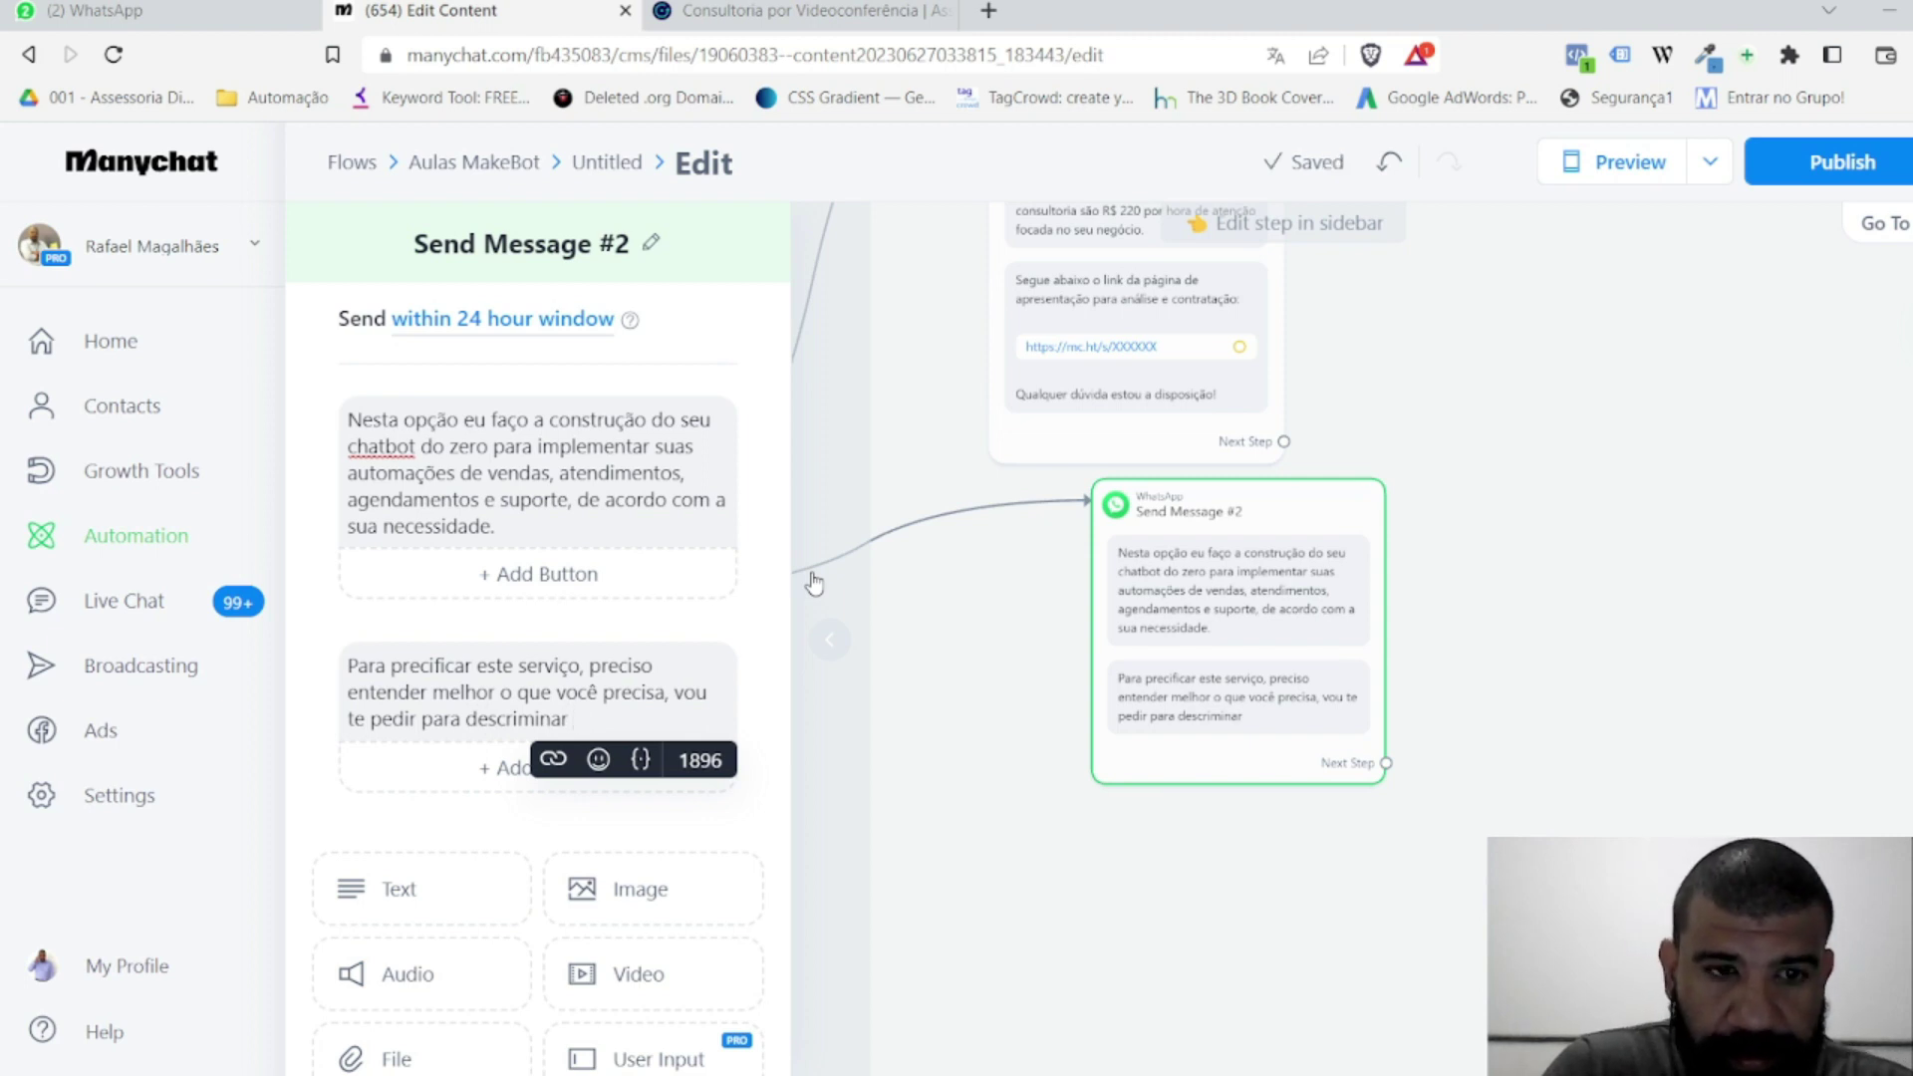
pyautogui.write('o que vo')
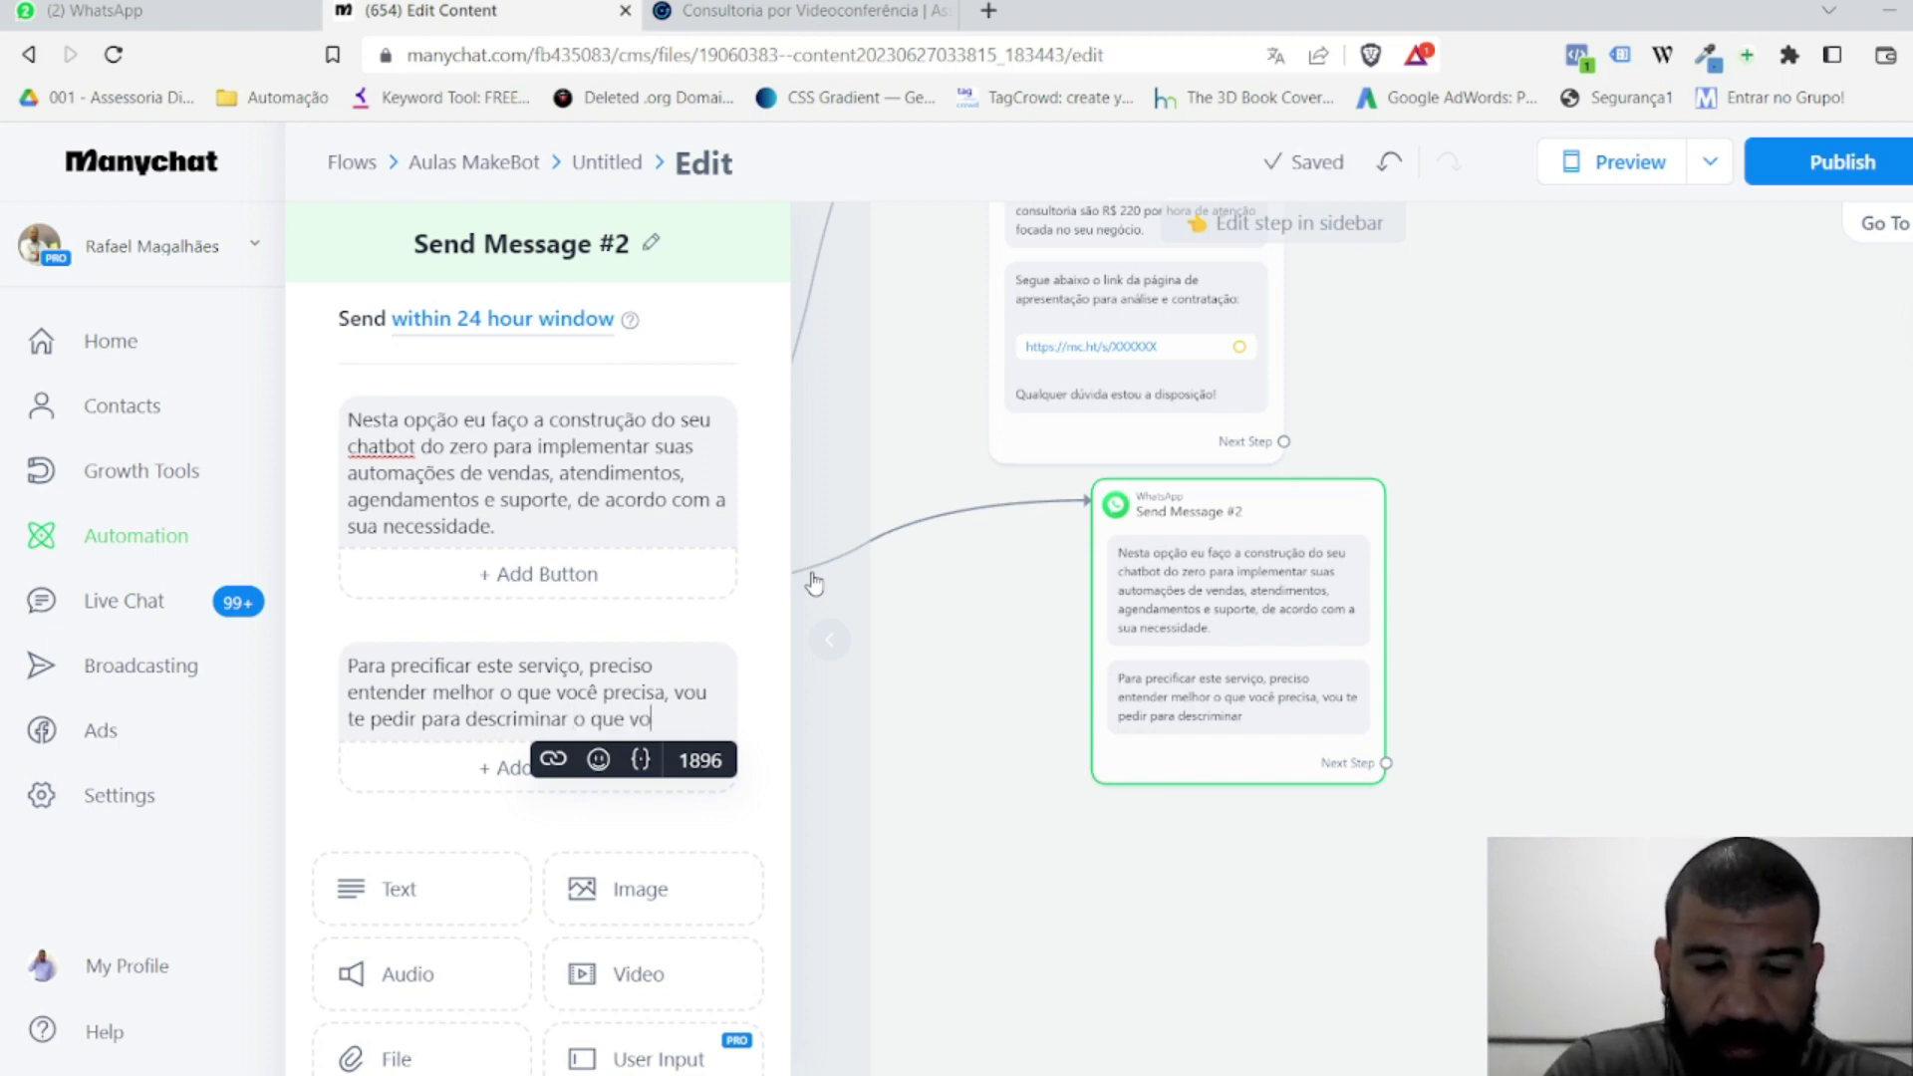
pyautogui.write('cê seseja e')
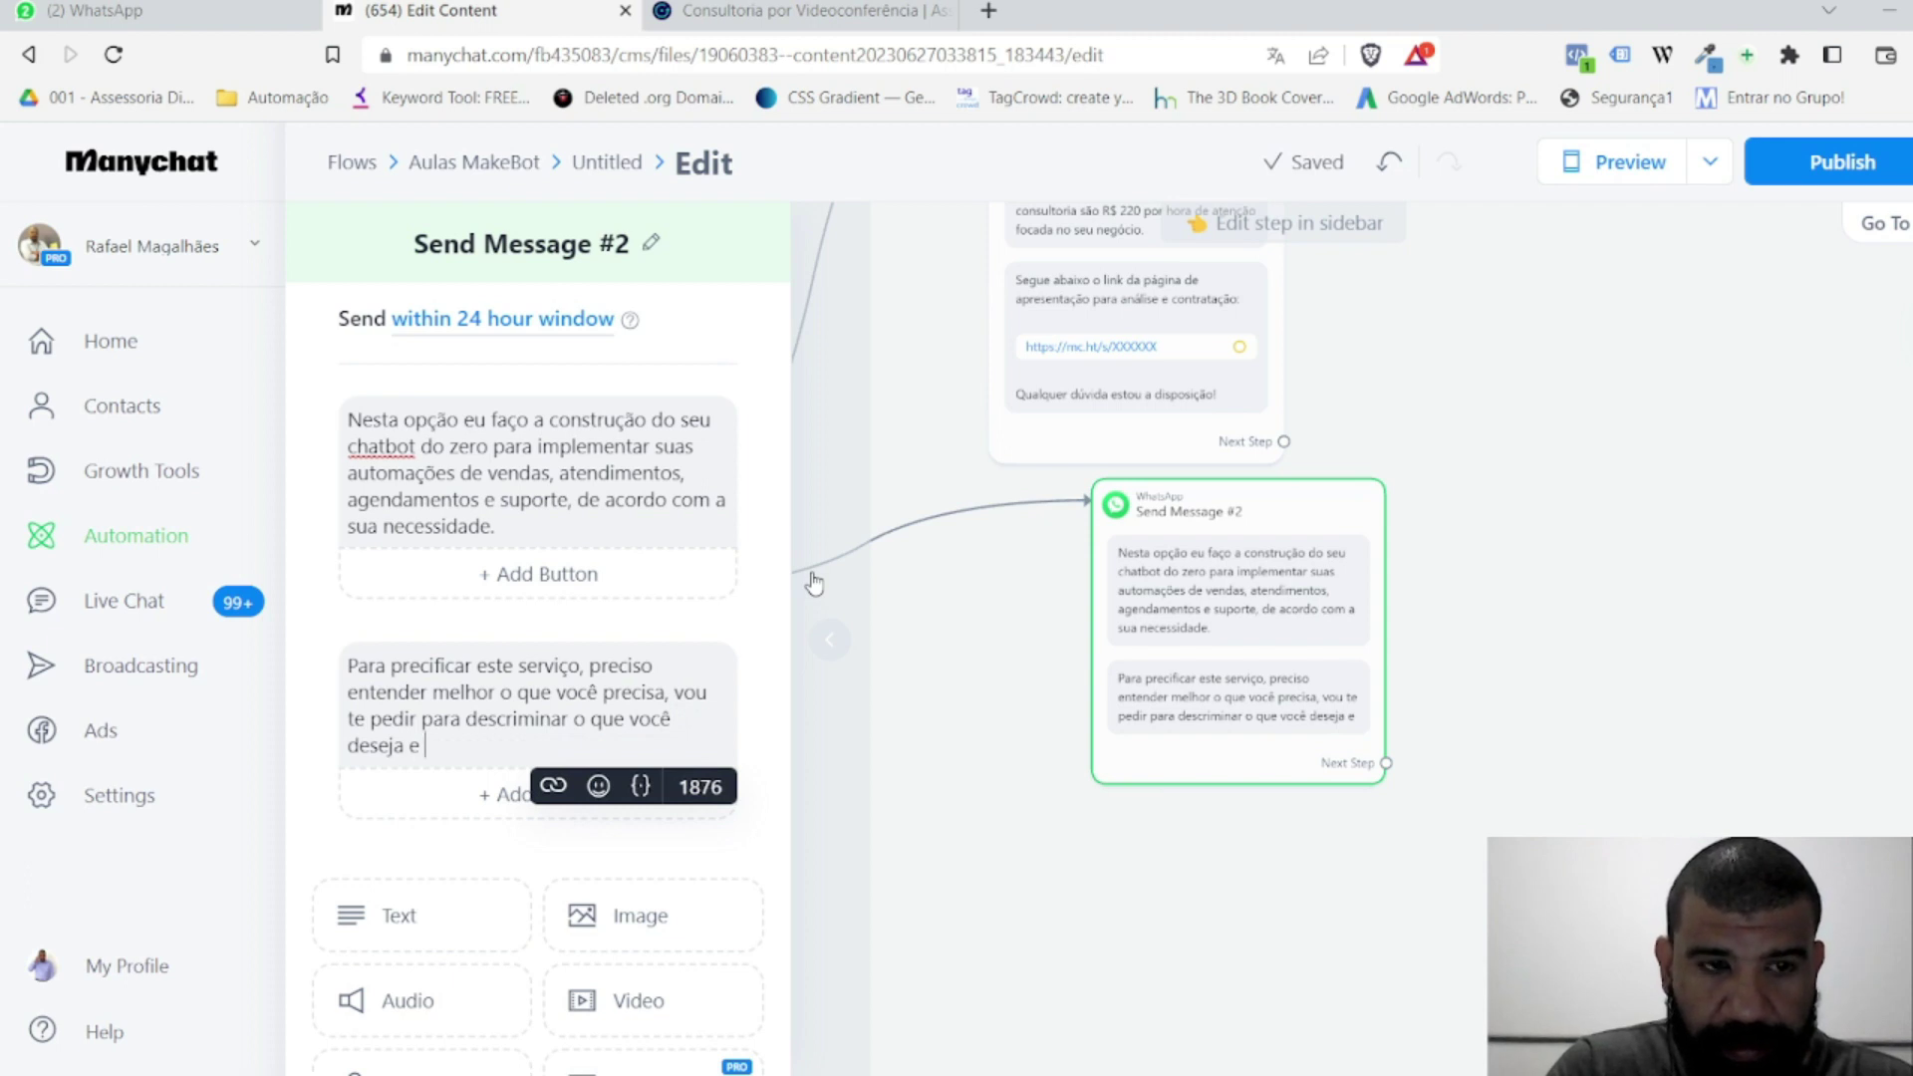
pyautogui.write('entrare')
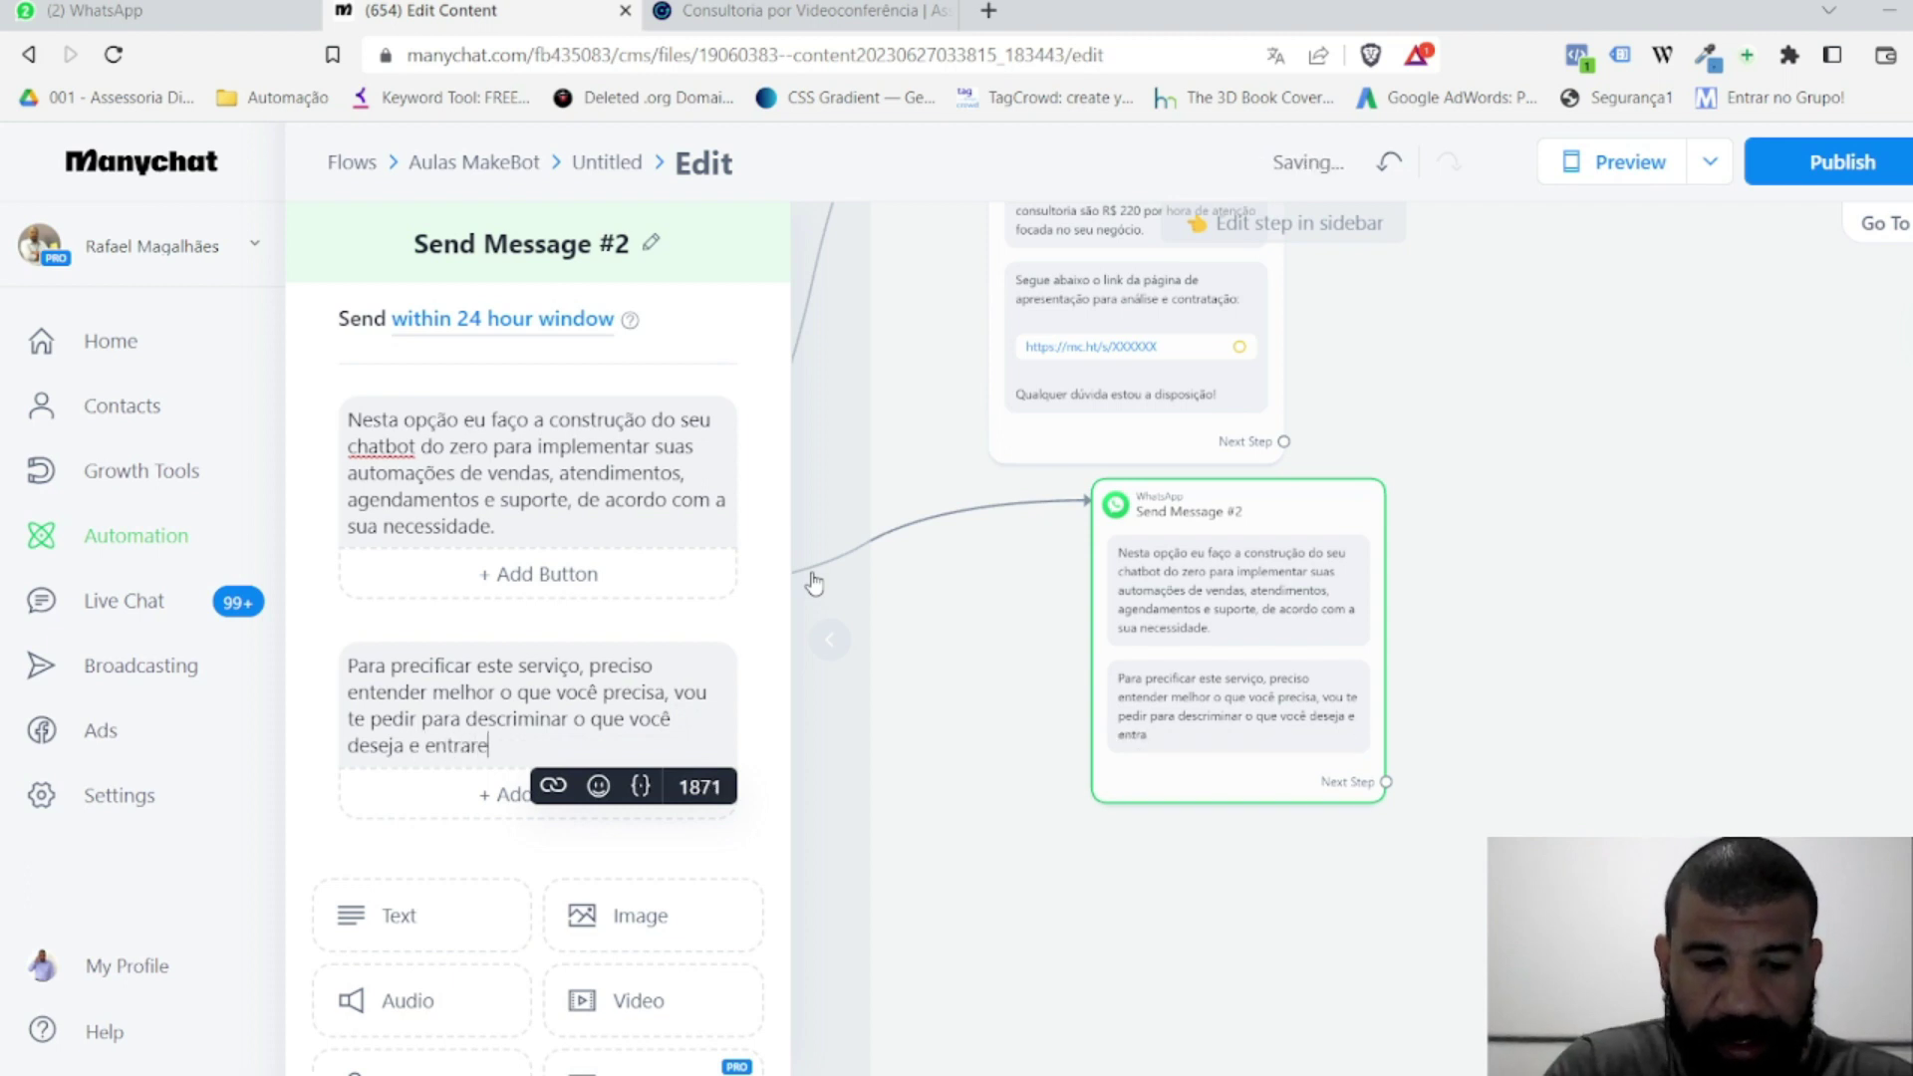
pyautogui.write('i em contato')
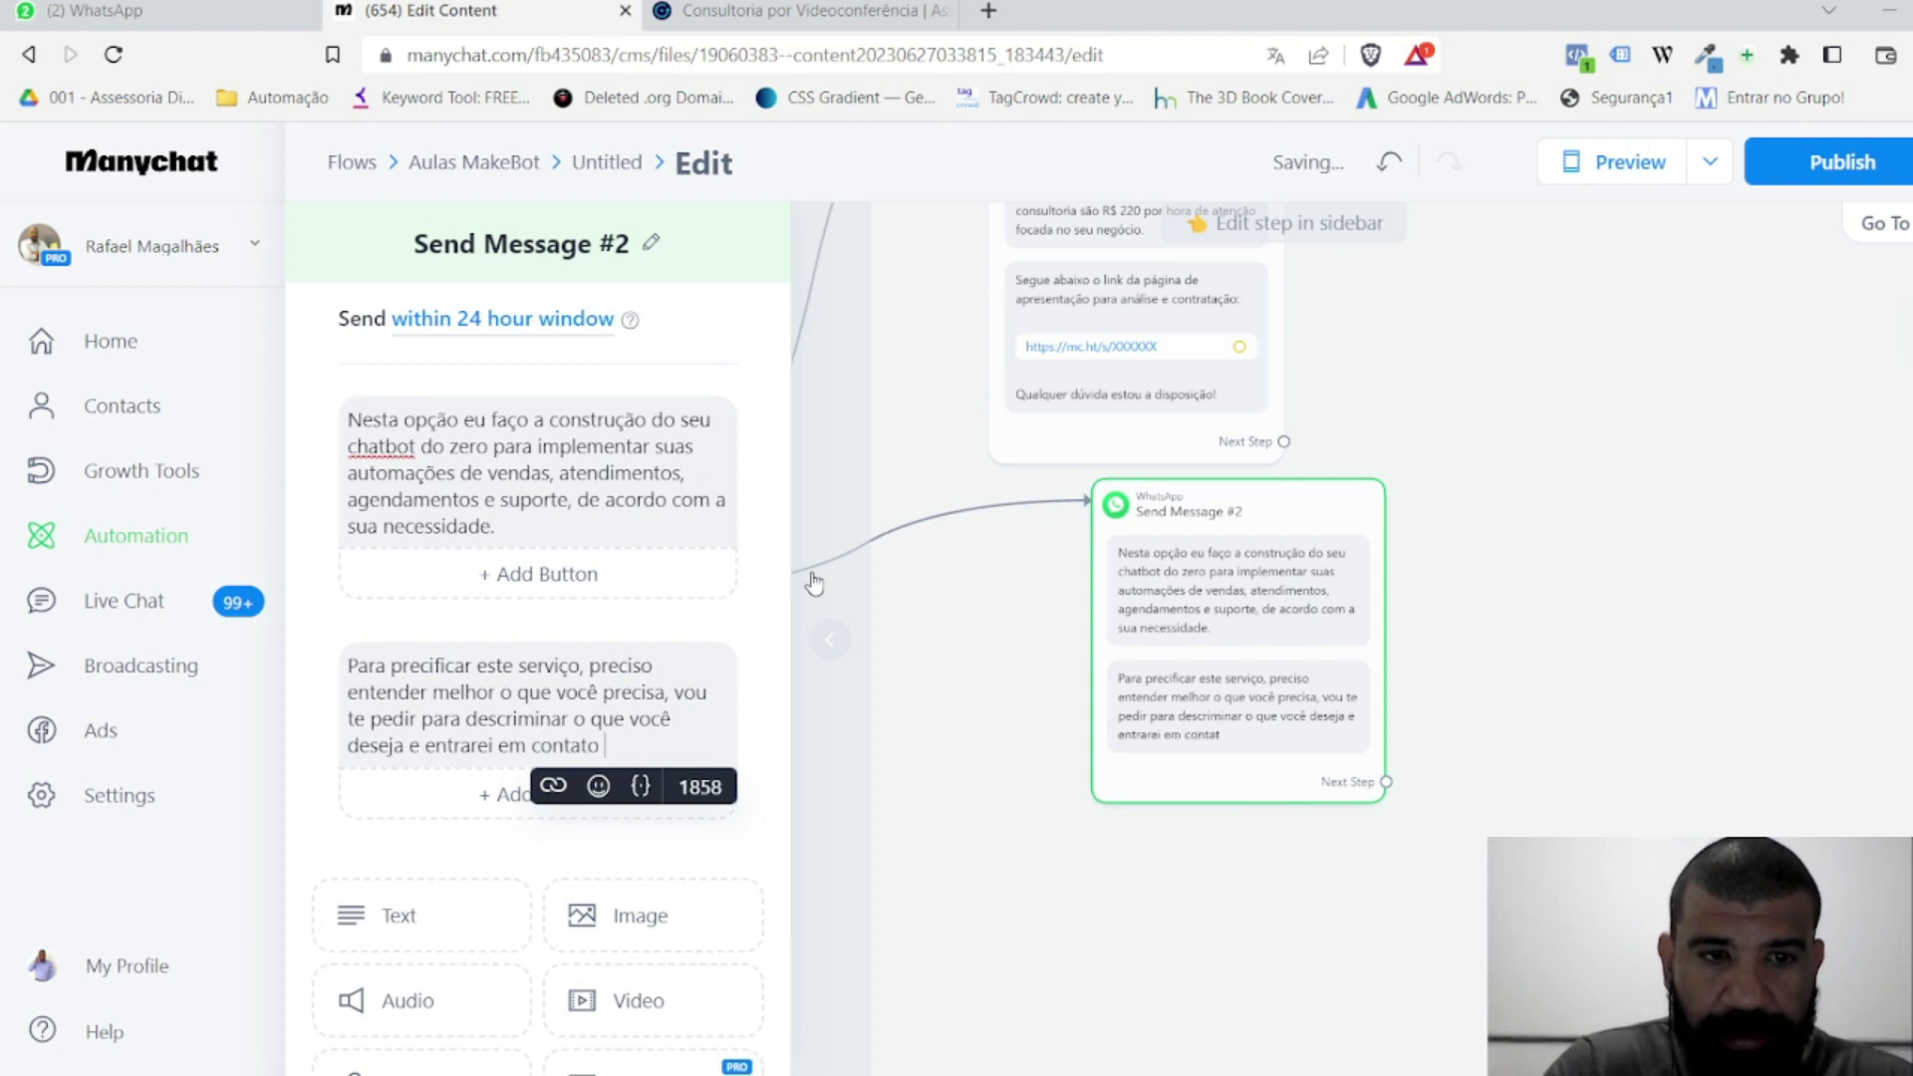
pyautogui.press('BackSpace')
pyautogui.press('BackSpace')
pyautogui.press('BackSpace')
pyautogui.press('BackSpace')
pyautogui.press('BackSpace')
pyautogui.press('BackSpace')
pyautogui.press('BackSpace')
pyautogui.press('BackSpace')
pyautogui.press('BackSpace')
pyautogui.press('BackSpace')
pyautogui.press('BackSpace')
pyautogui.press('BackSpace')
pyautogui.press('BackSpace')
pyautogui.press('BackSpace')
pyautogui.press('BackSpace')
pyautogui.press('BackSpace')
pyautogui.press('BackSpace')
pyautogui.press('BackSpace')
pyautogui.press('BackSpace')
pyautogui.press('BackSpace')
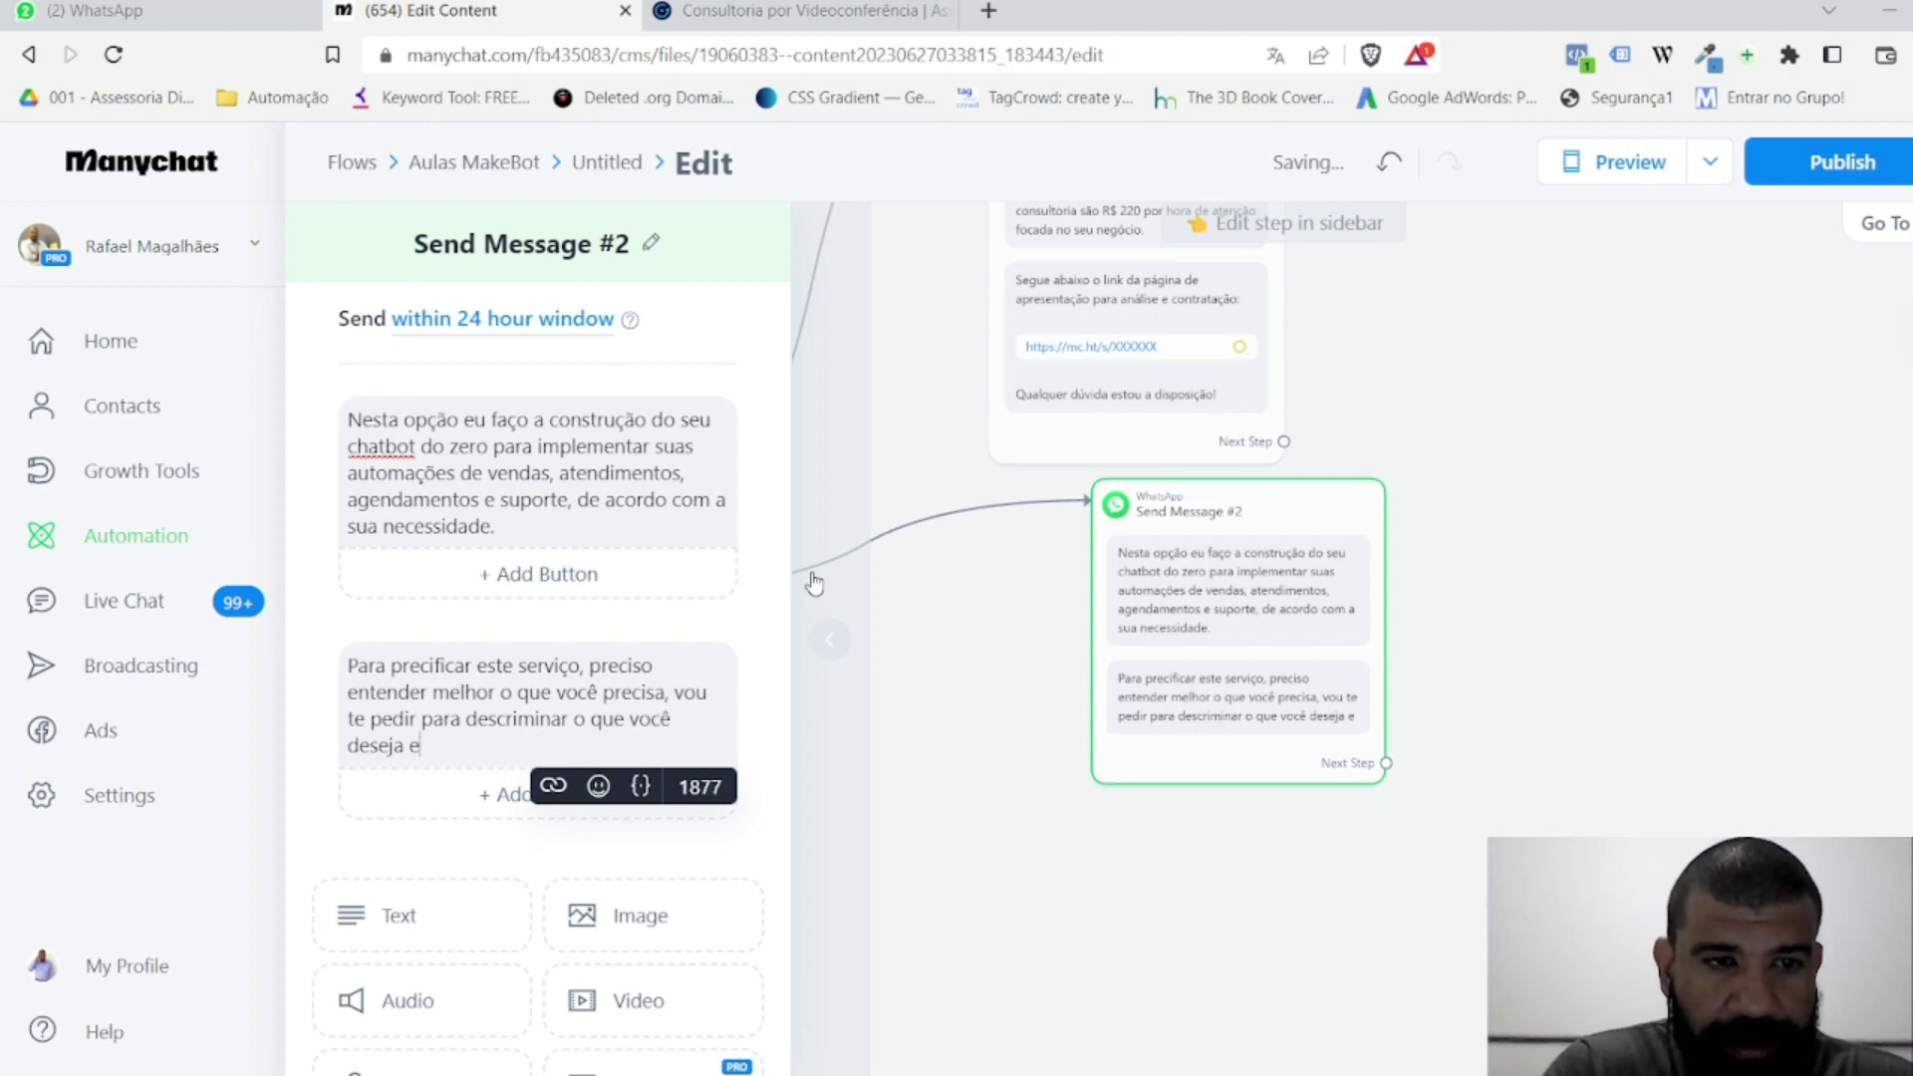
# Step: Finish the pricing text with "um atendente entrará em contato pessoalmente para tratar de detalhes."
pyautogui.write('um a')
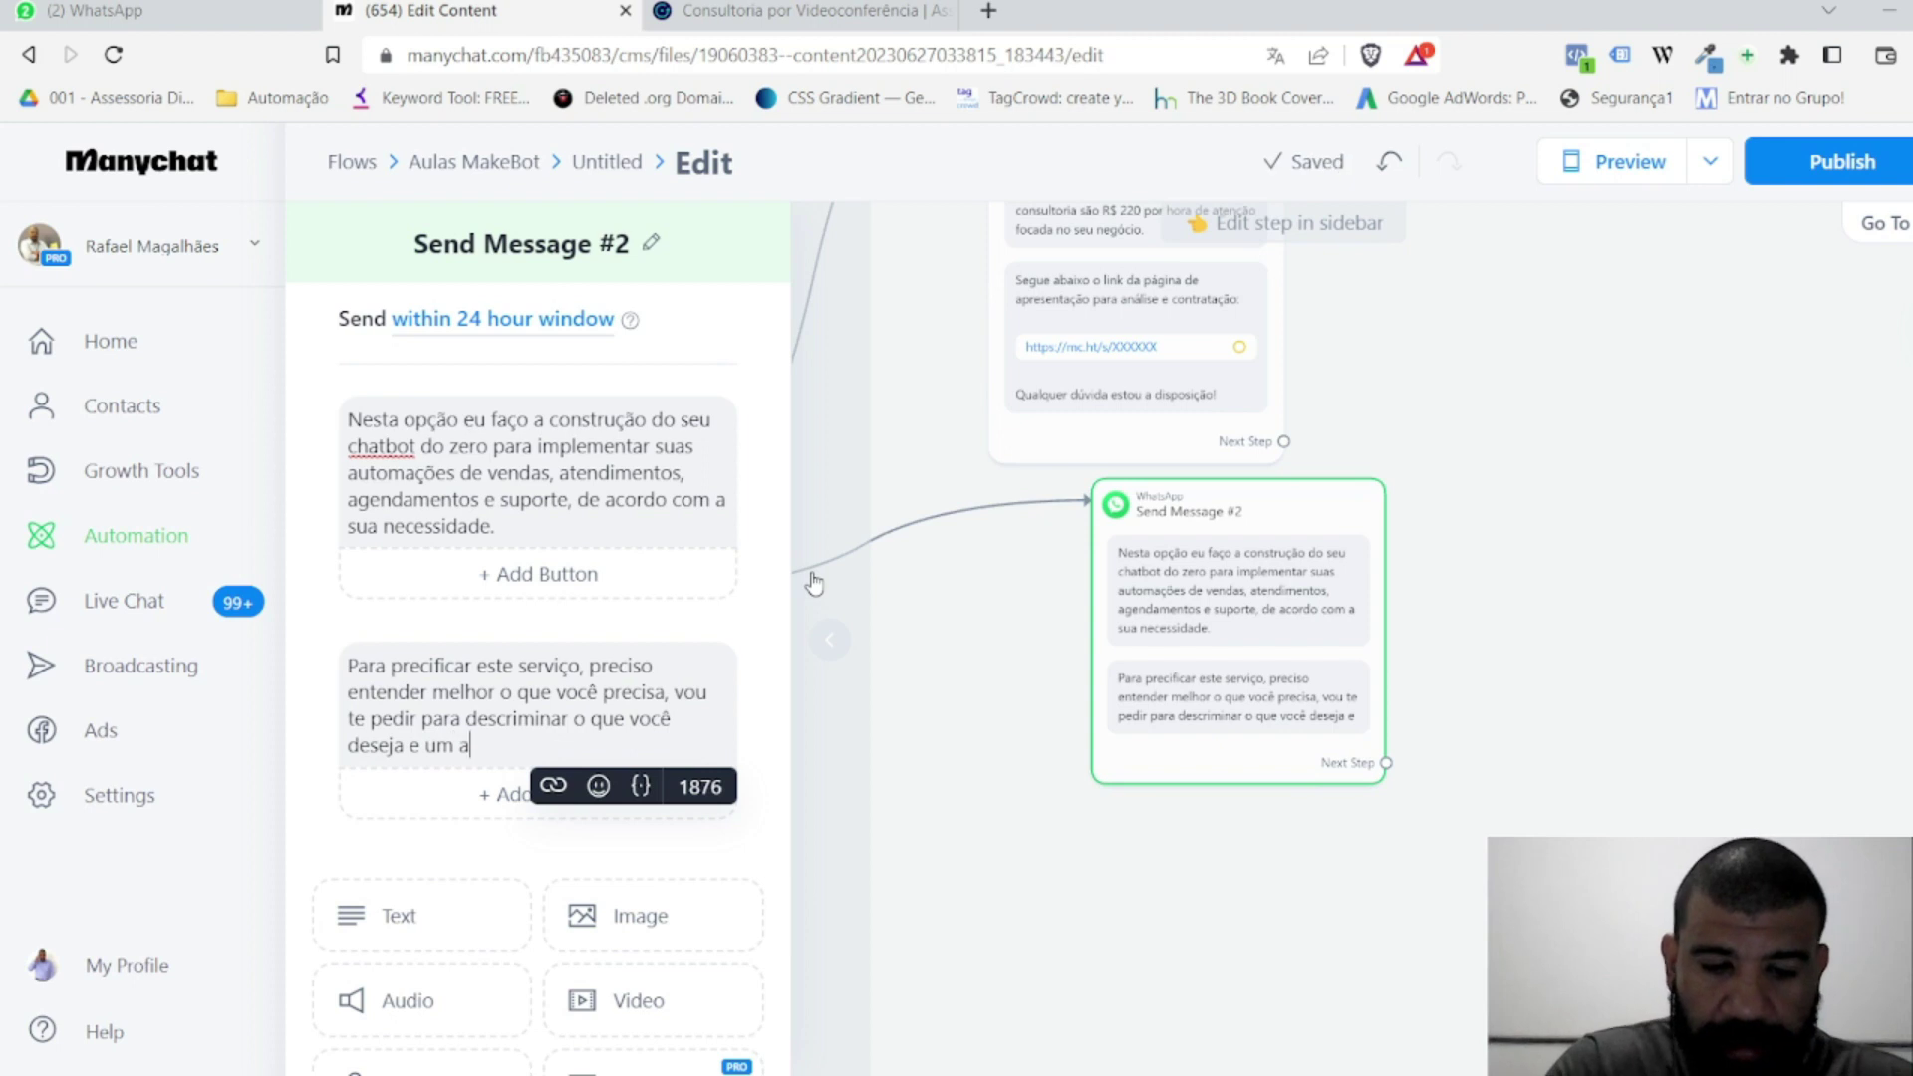
pyautogui.write('tendente entra')
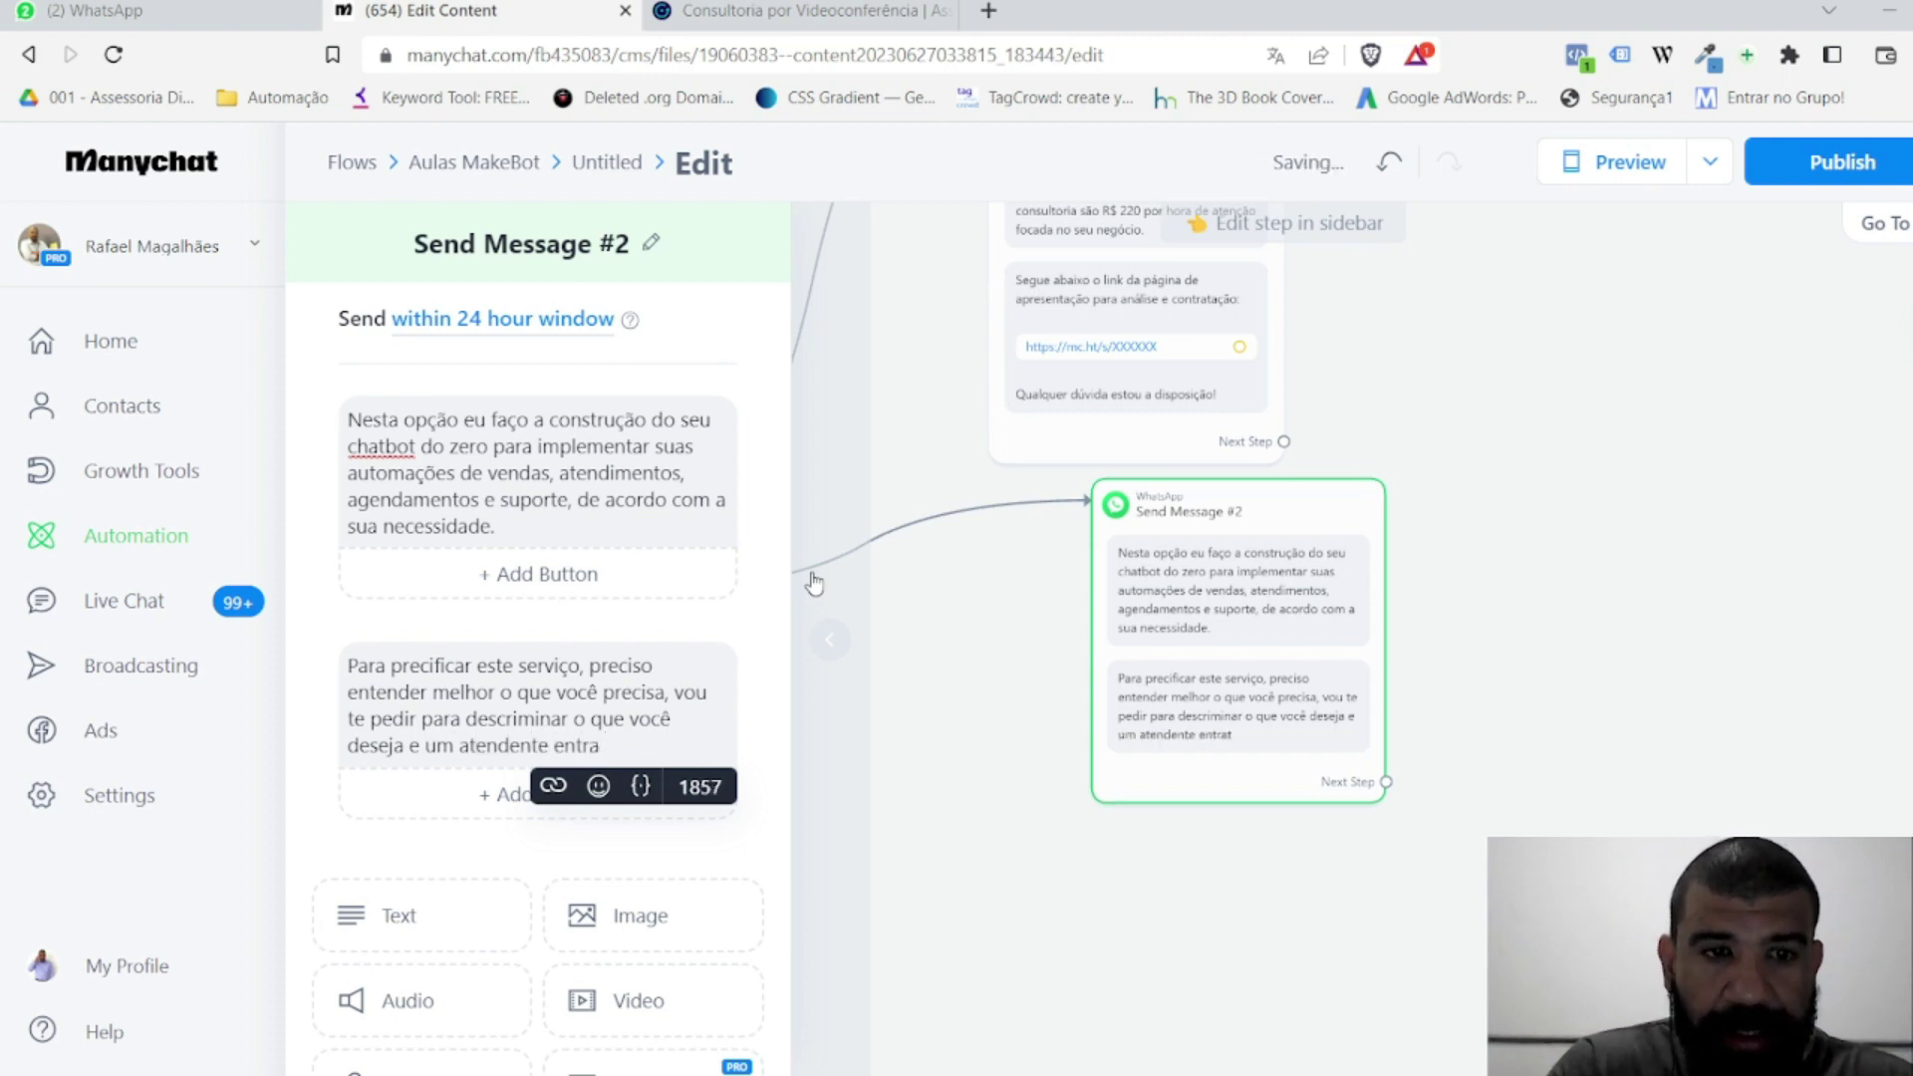
pyautogui.write('tá em con')
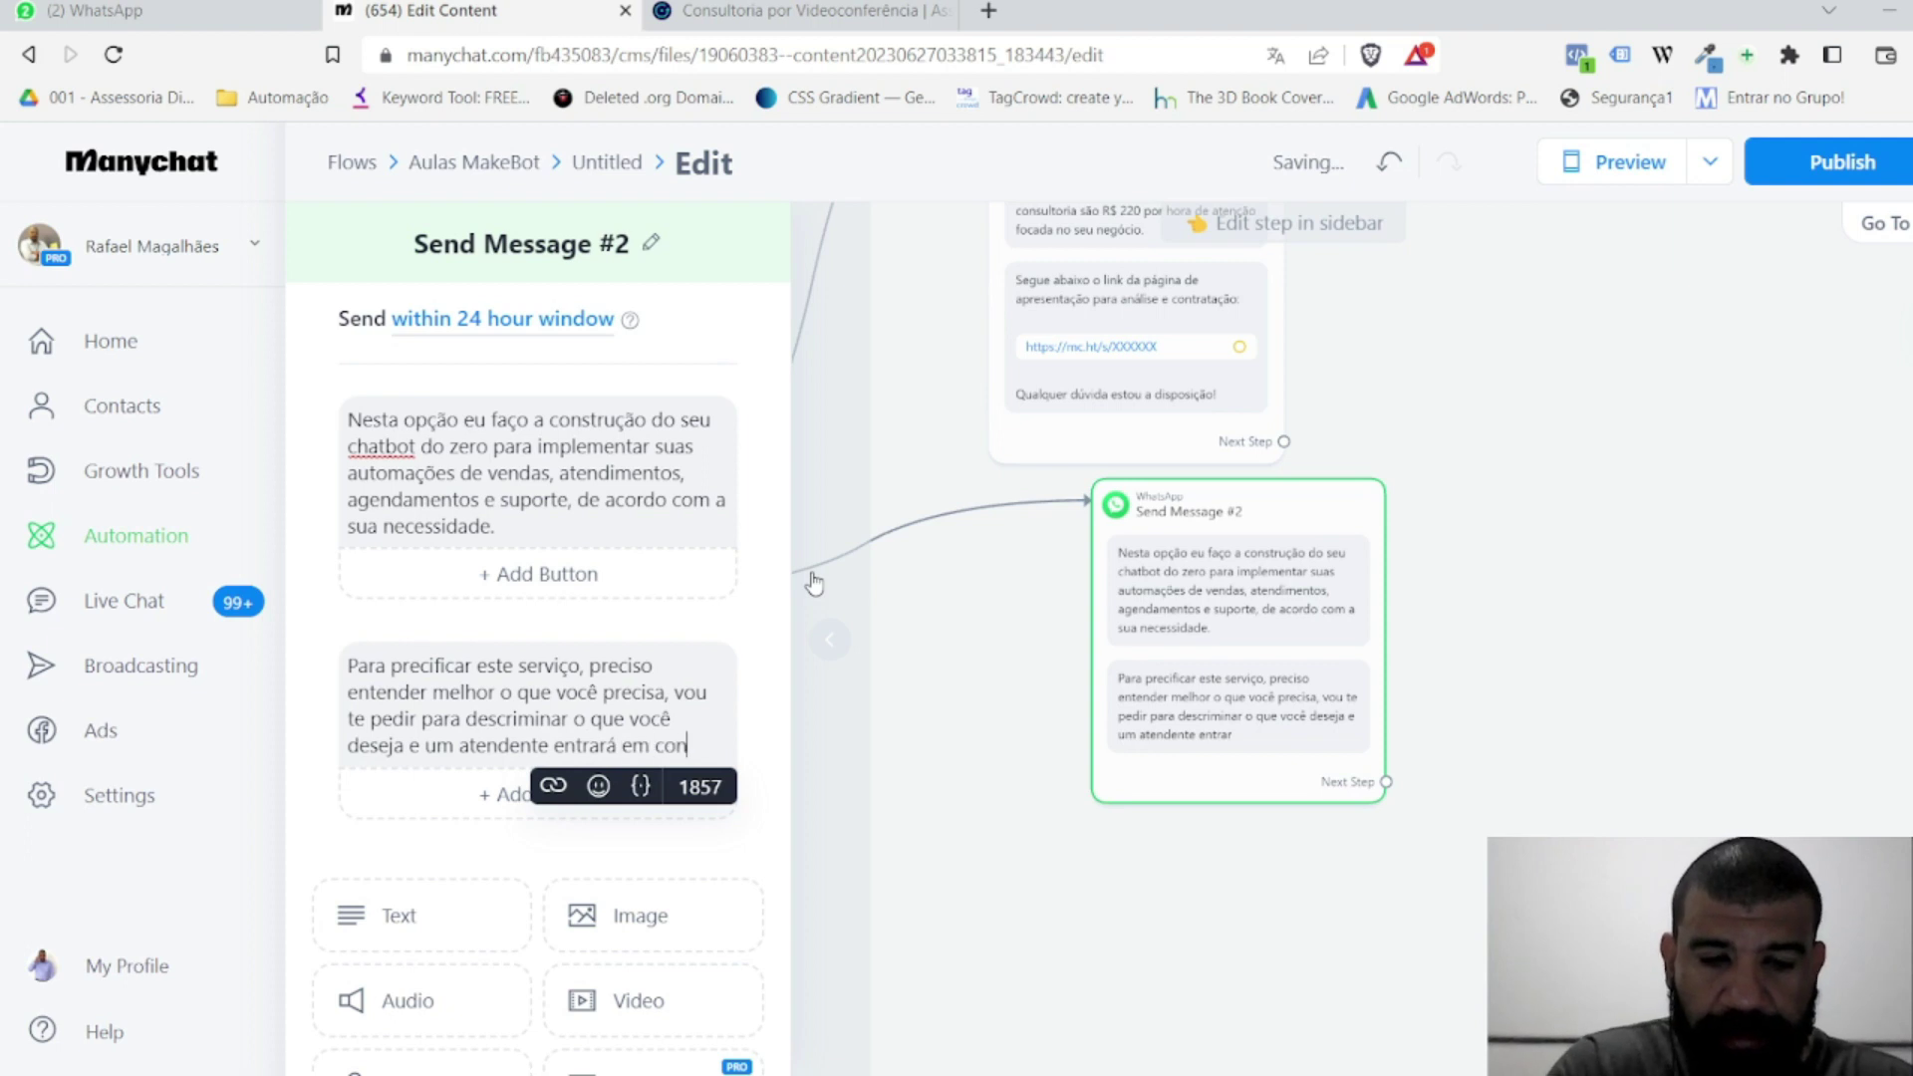
pyautogui.write('tato pess')
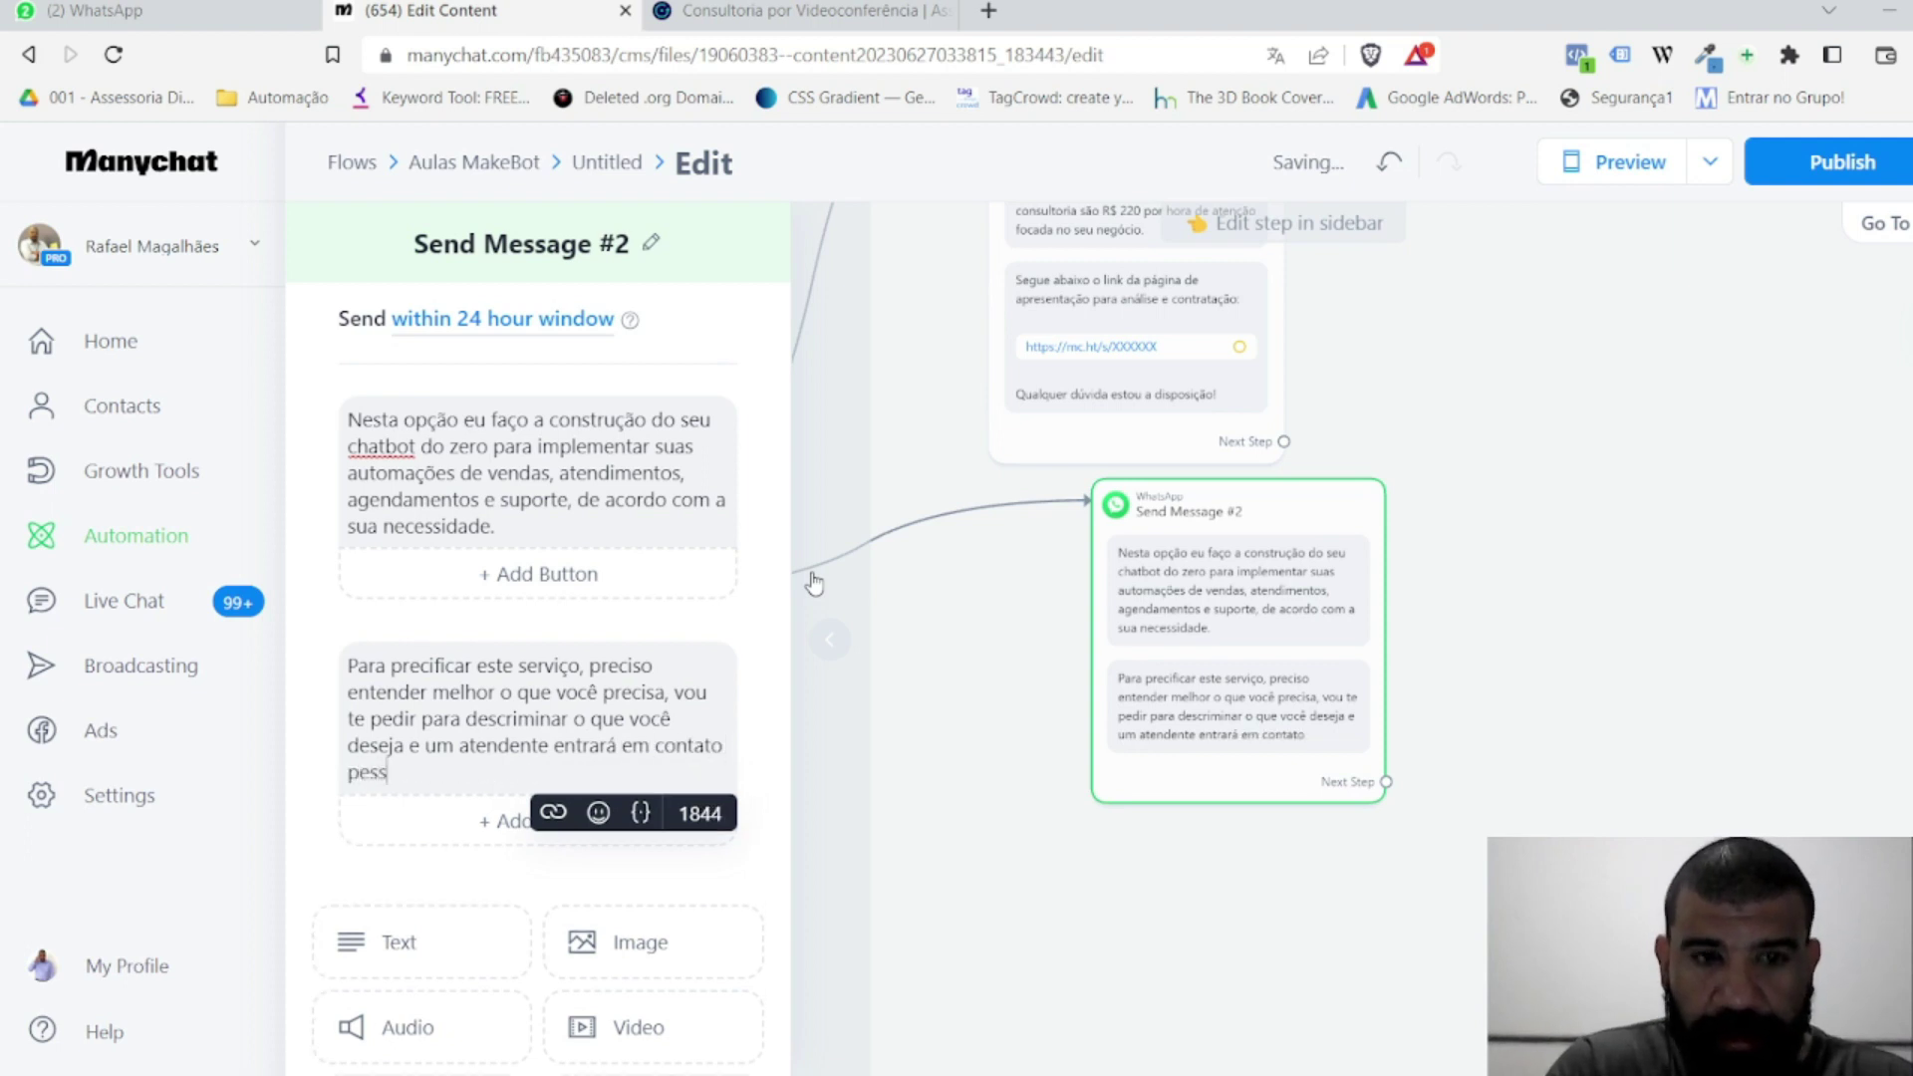
pyautogui.write('oalmente para ')
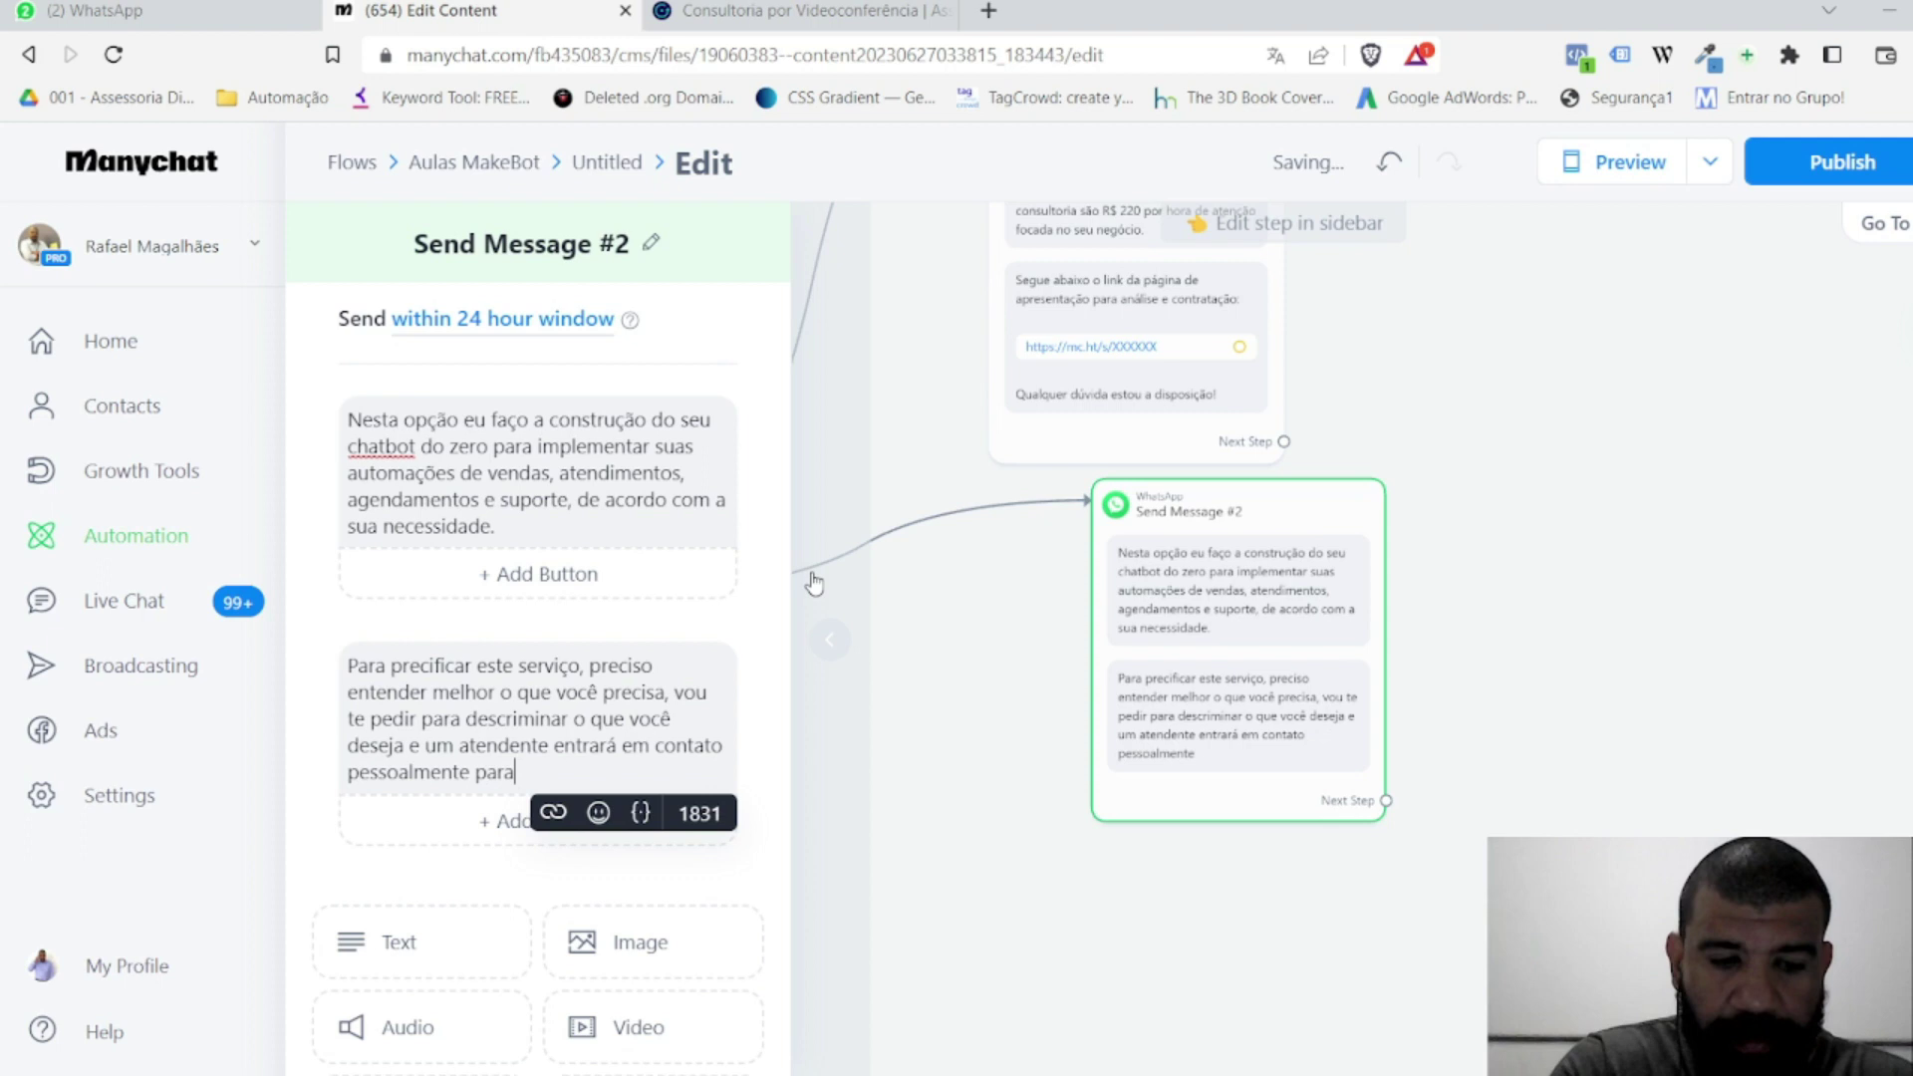
pyautogui.write('tratar de ')
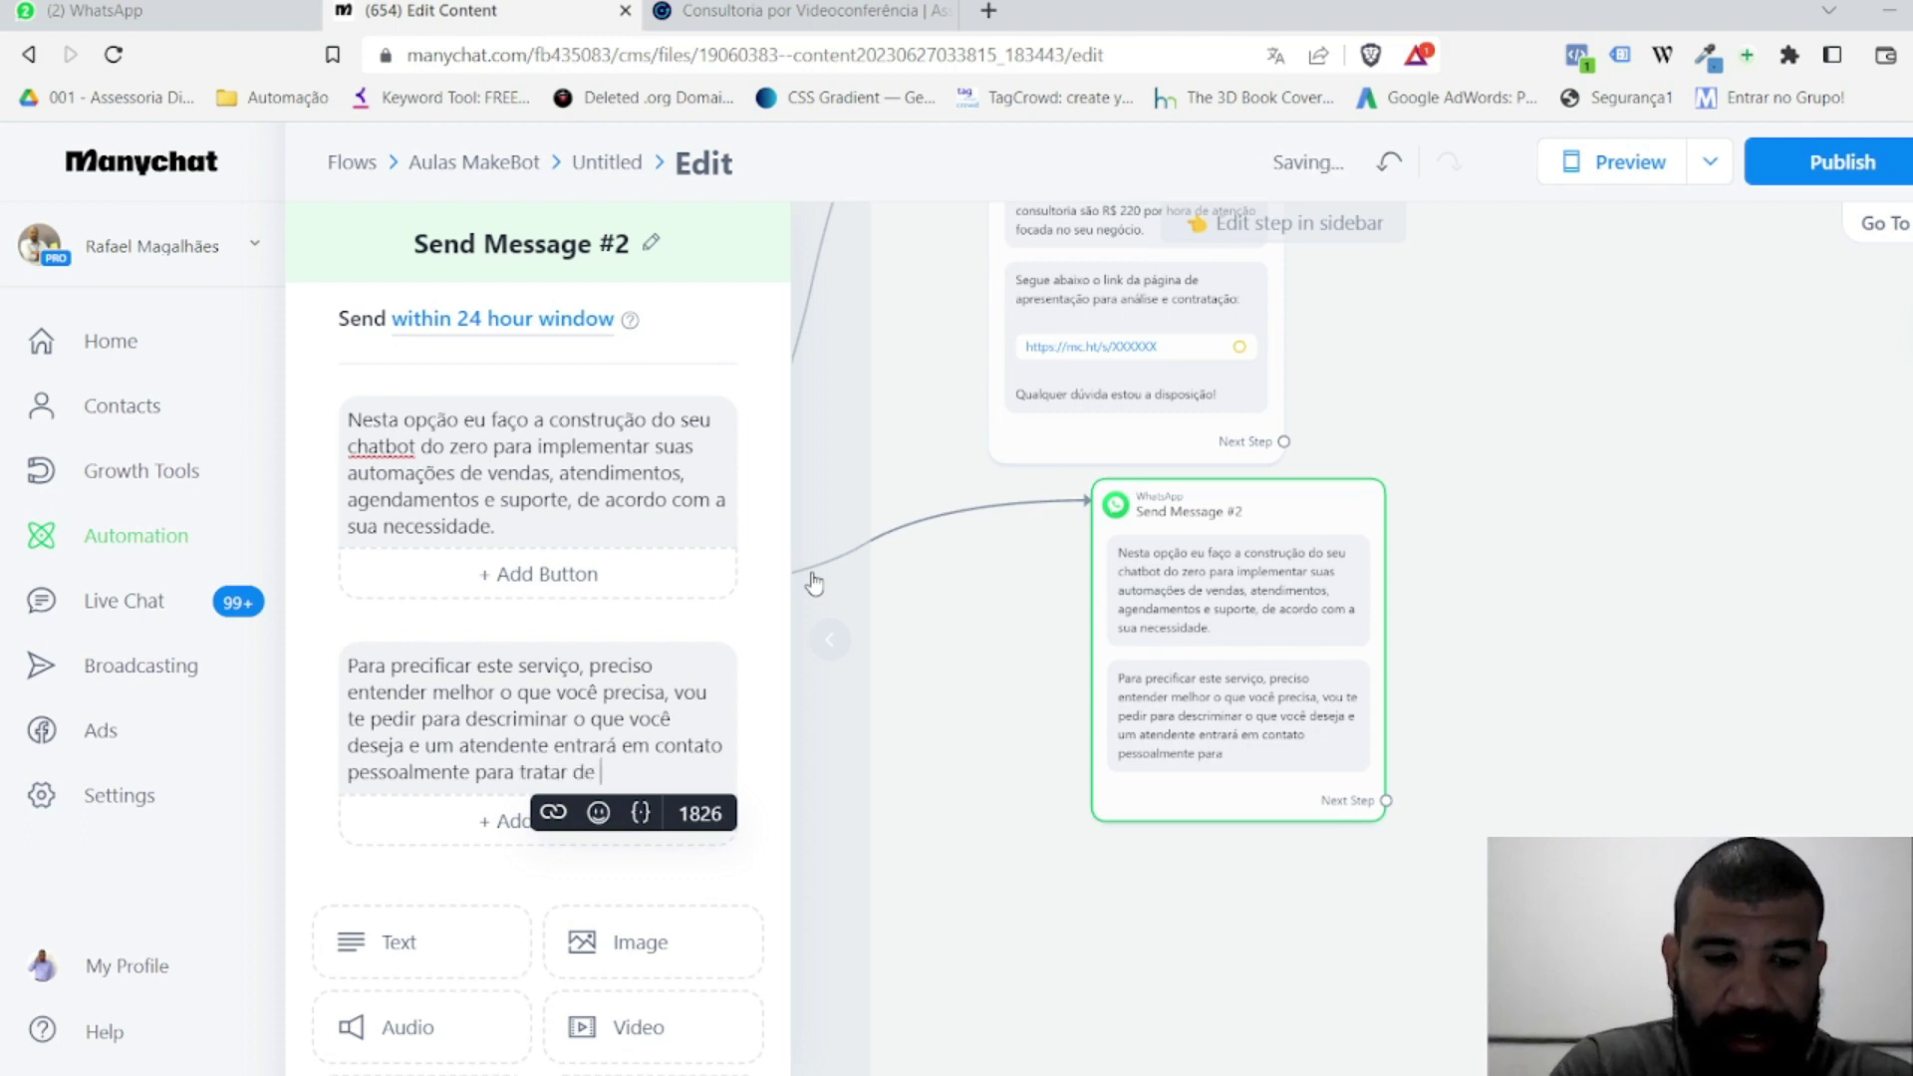
pyautogui.write('detalhes')
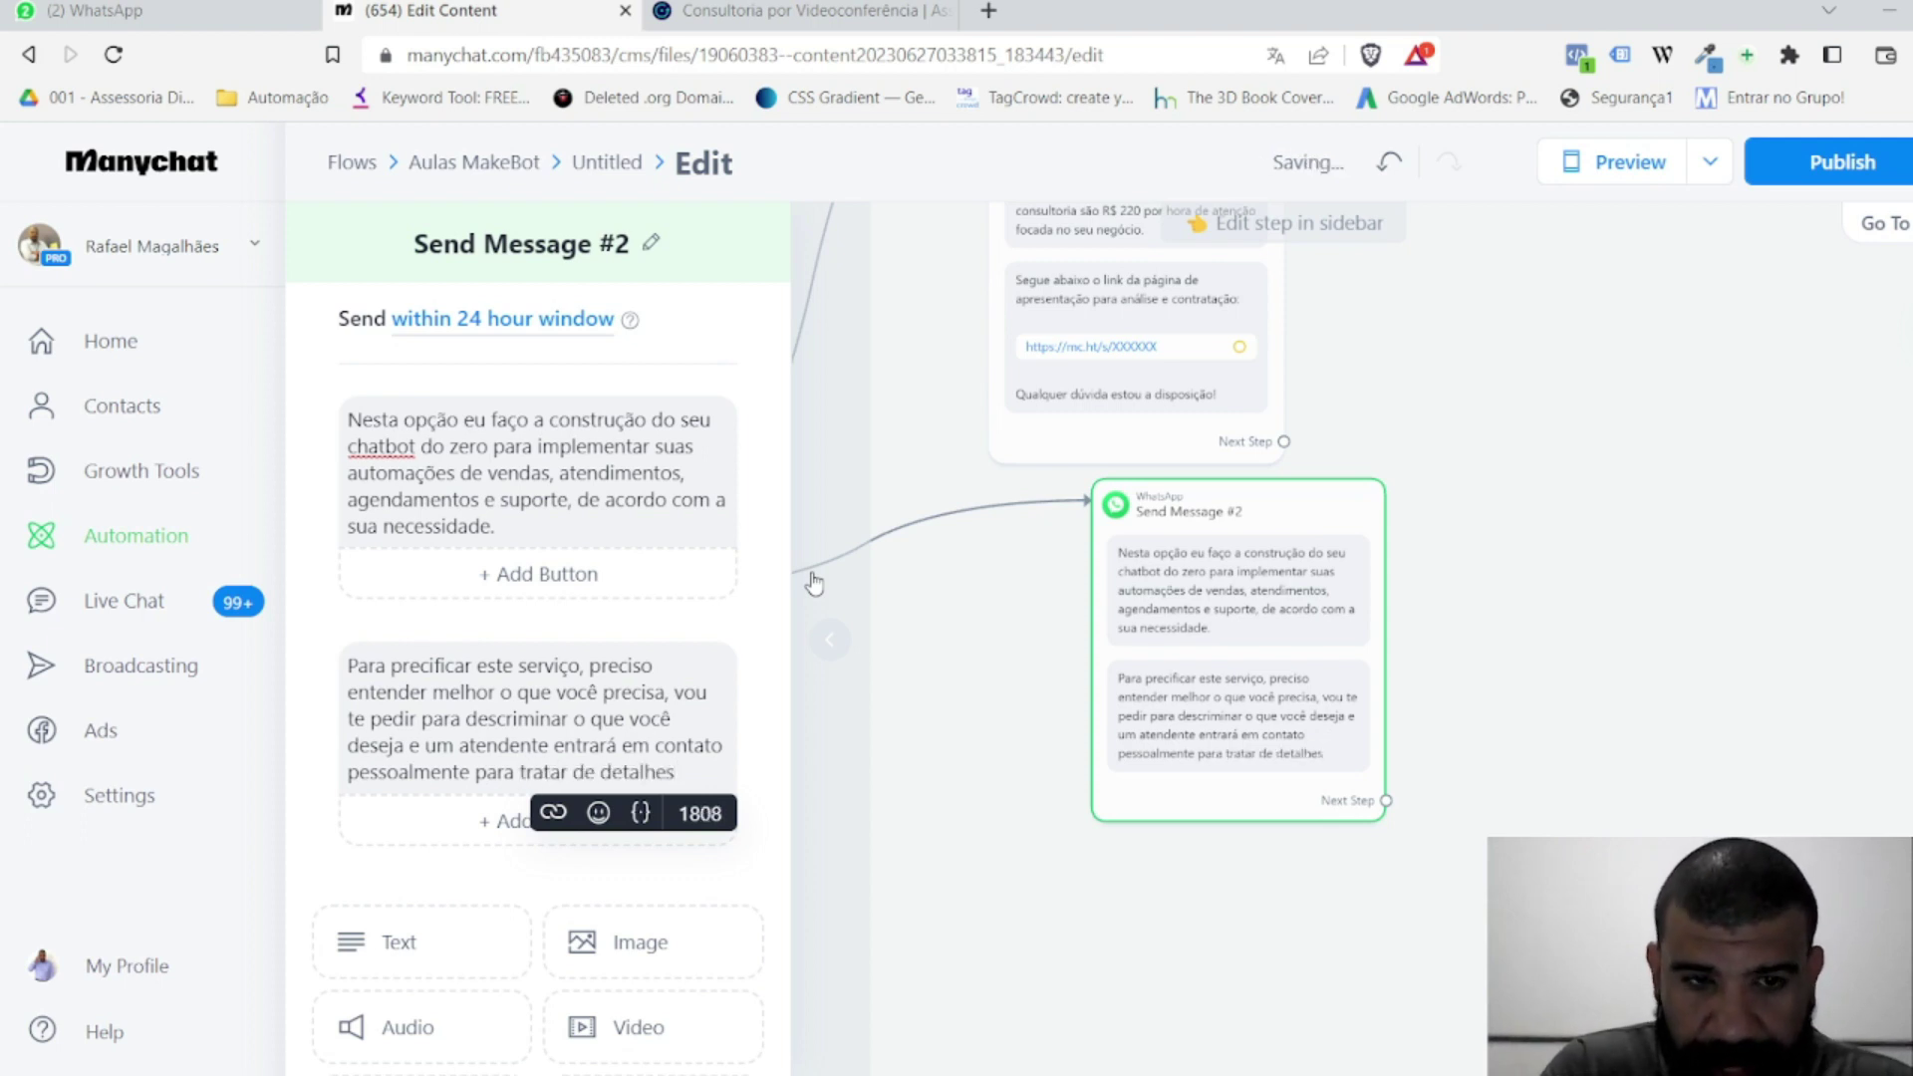
pyautogui.write('.')
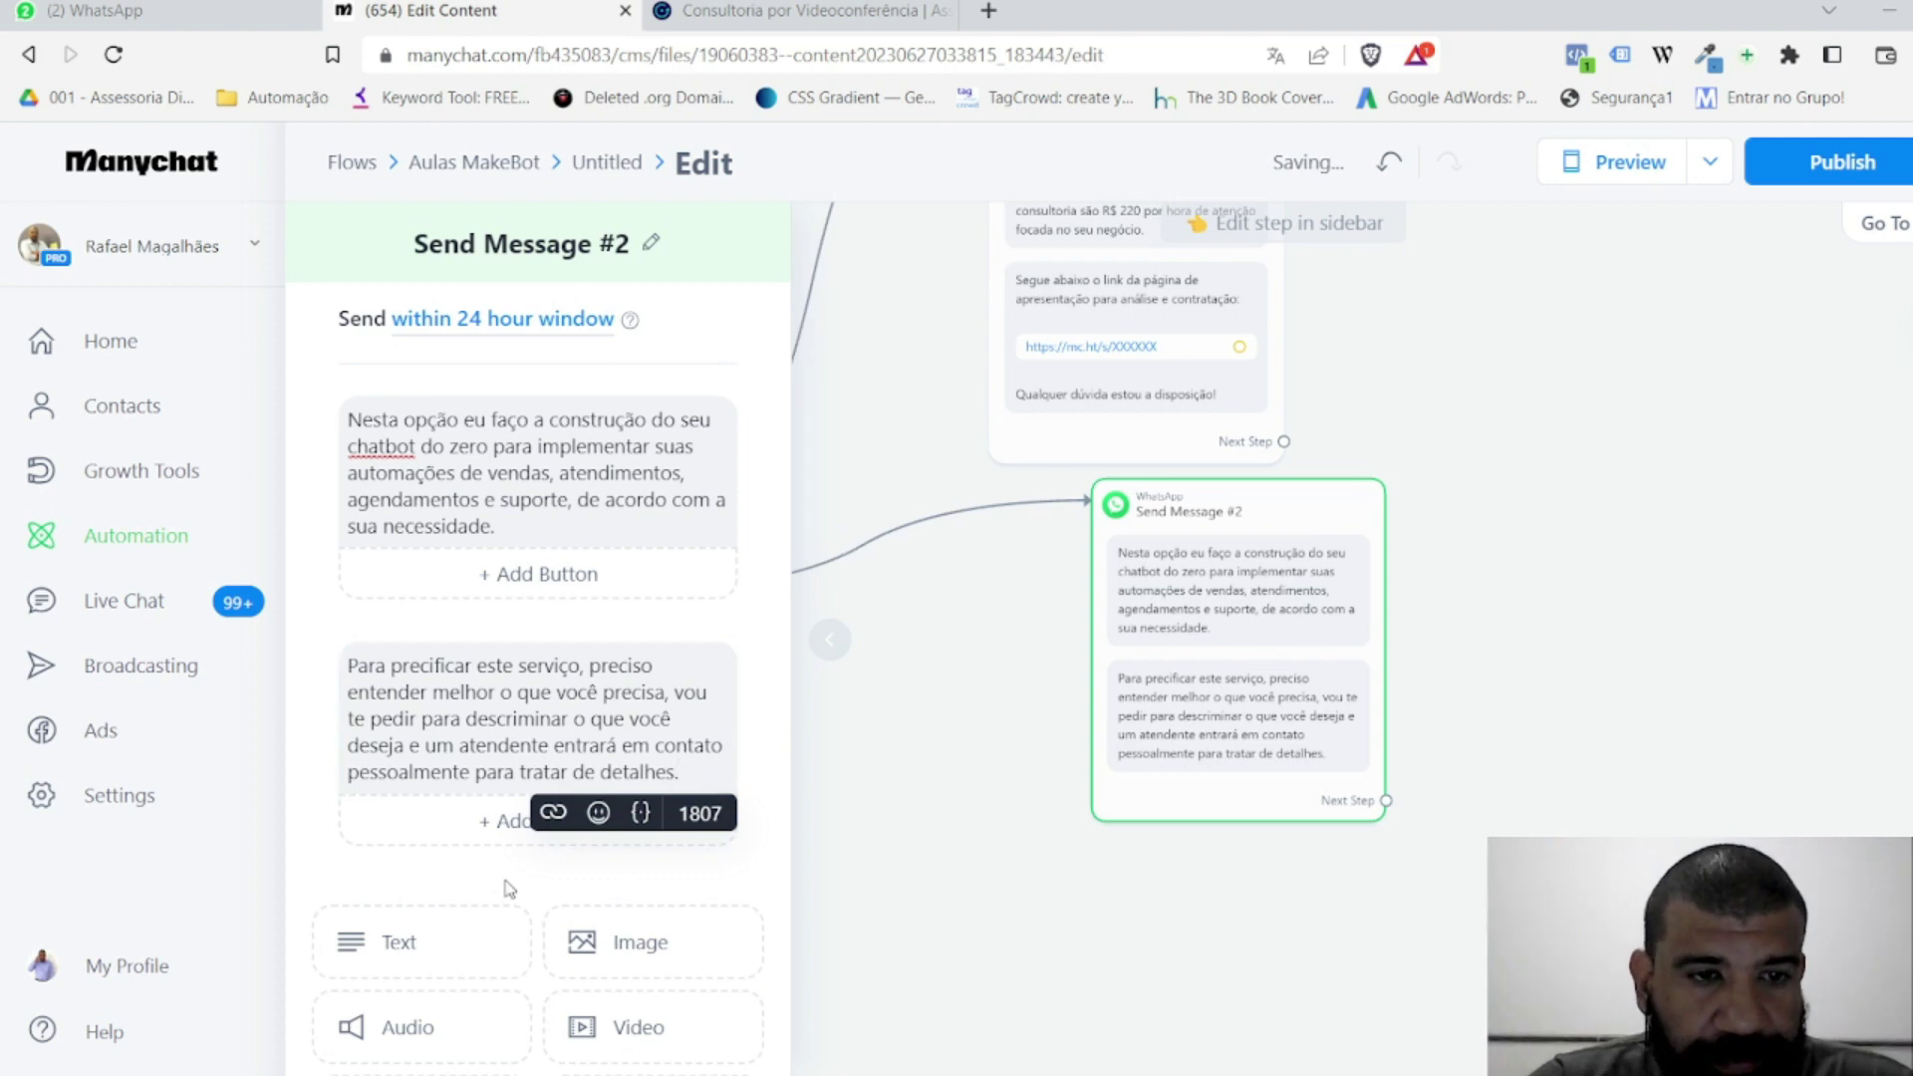
# Step: Add a User Input block below the pricing text and open its question for editing
pyautogui.scroll(-3, 638, 926)
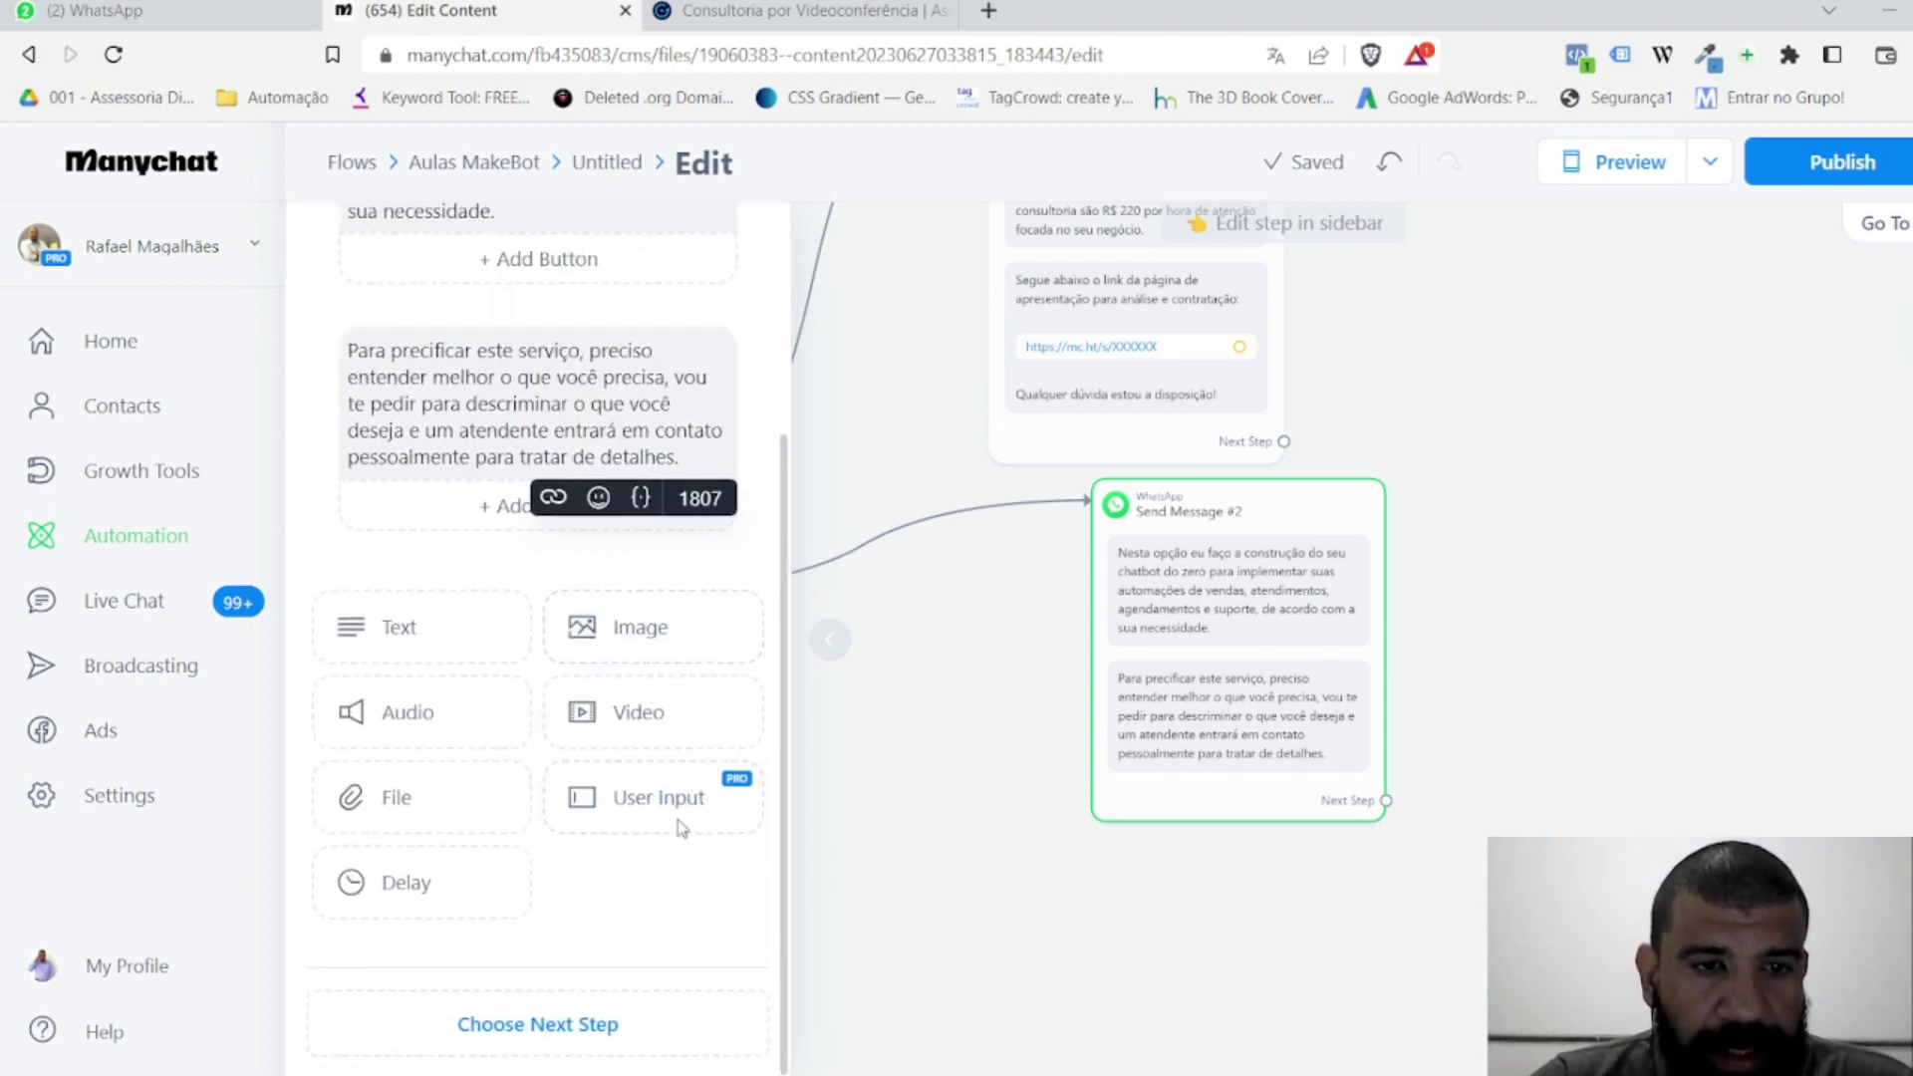
pyautogui.click(675, 807)
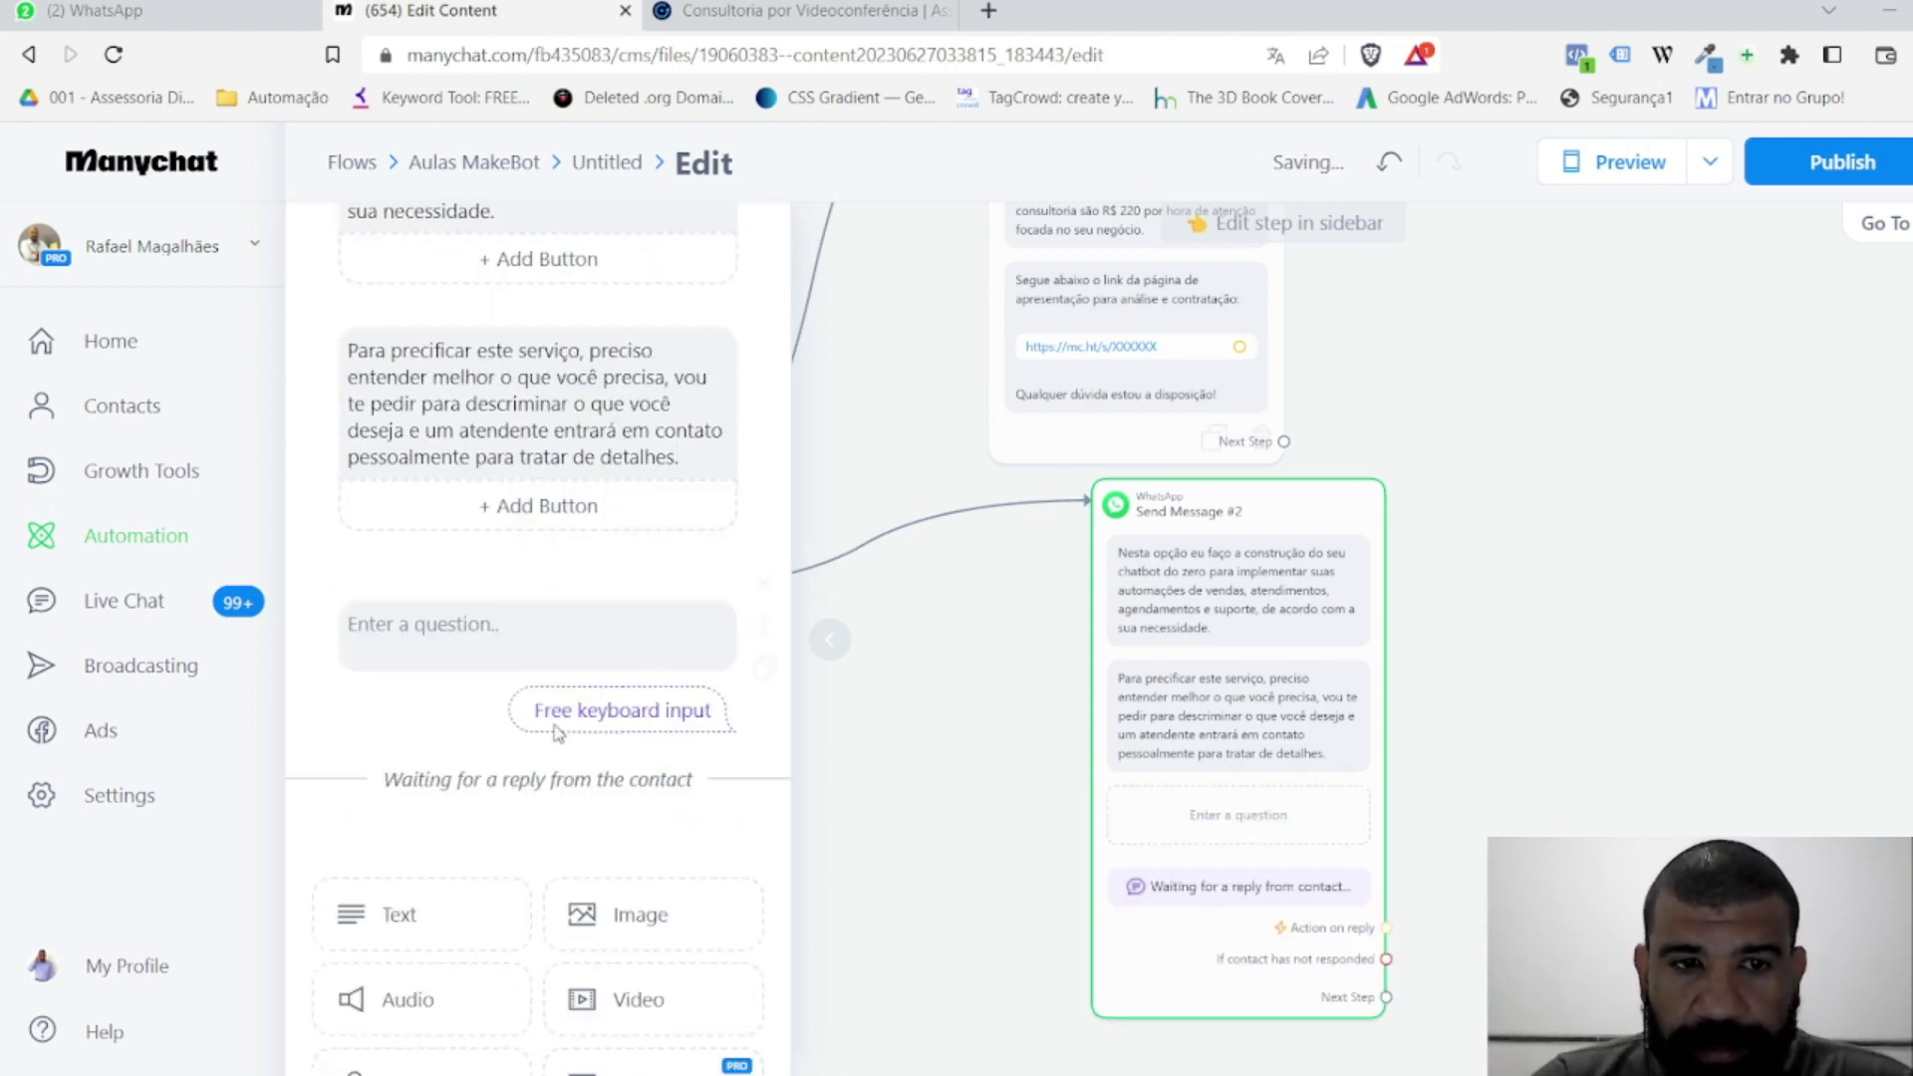
pyautogui.click(390, 610)
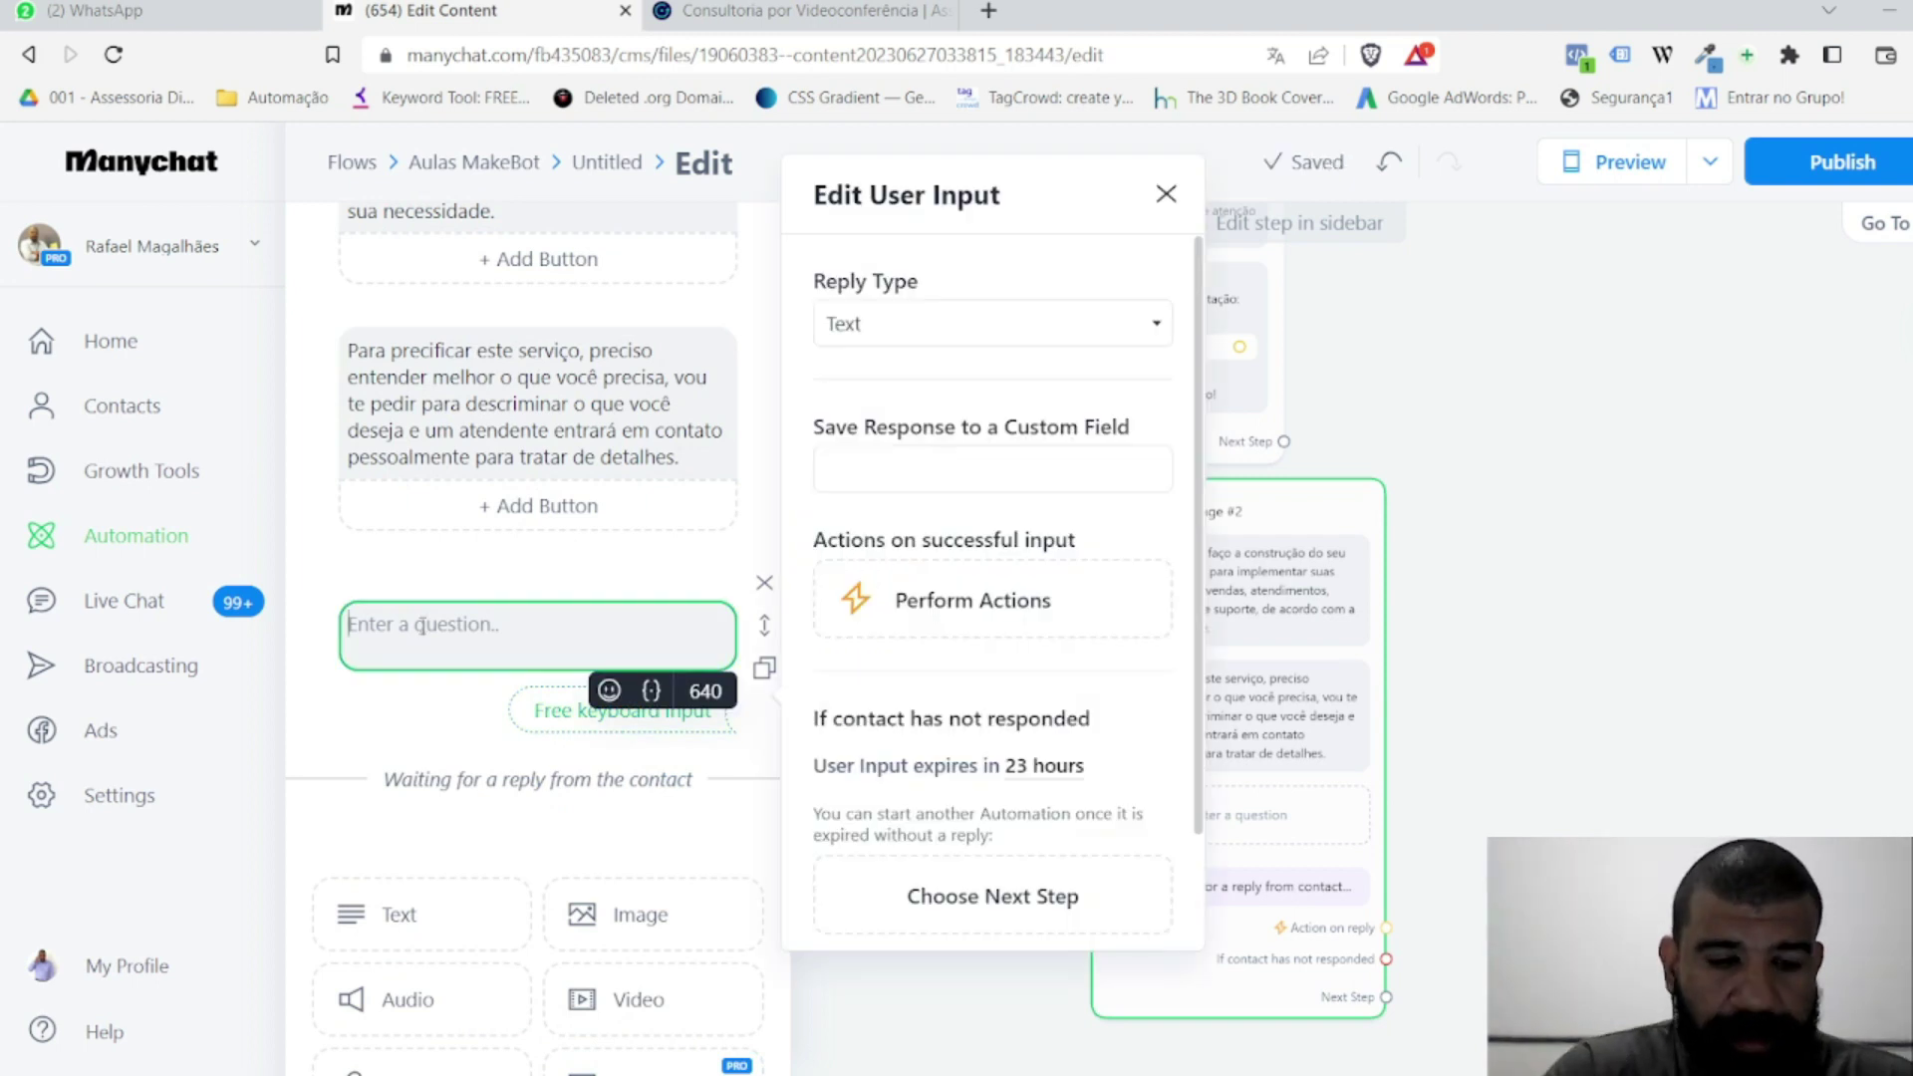
pyautogui.write('Desc')
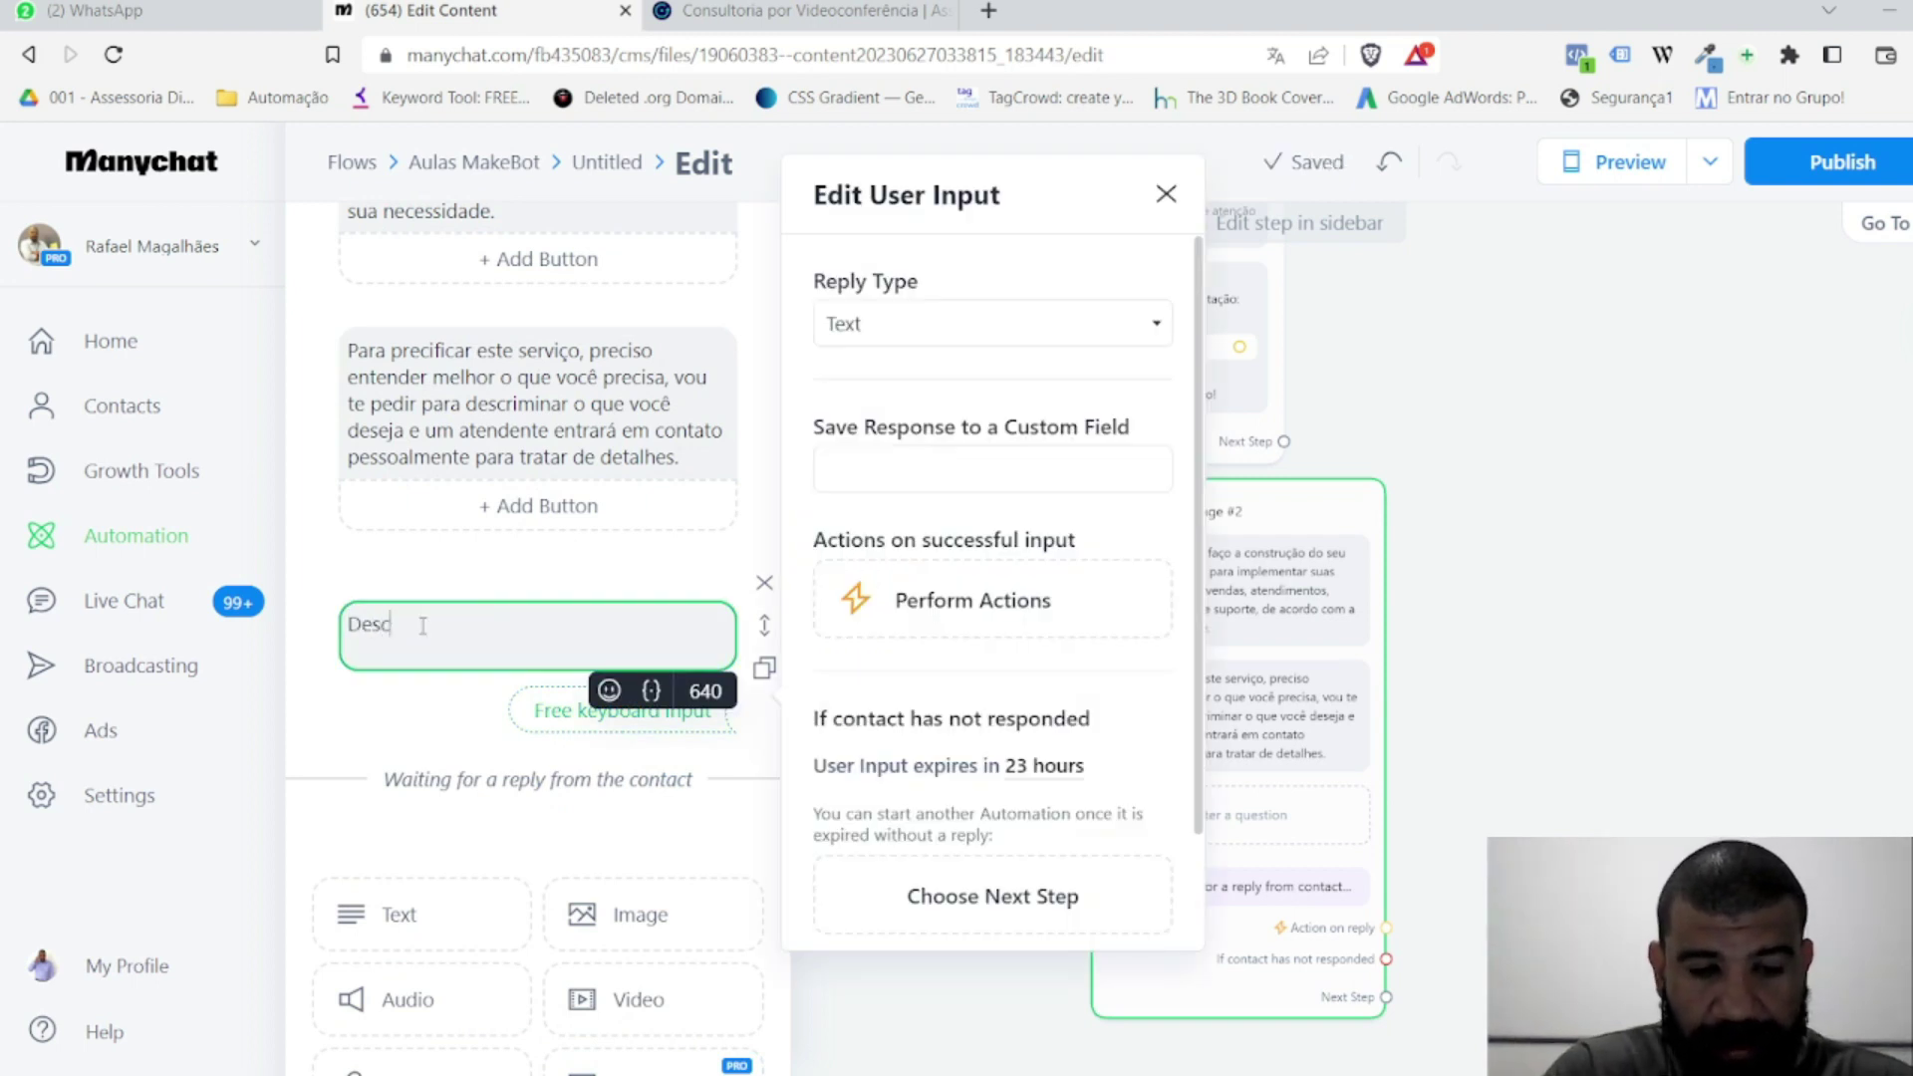
pyautogui.press('BackSpace')
pyautogui.press('BackSpace')
pyautogui.press('BackSpace')
# Step: Write the start of the User Input question as "Faça um breve descrição do que você precisa"
pyautogui.write('Faça um p')
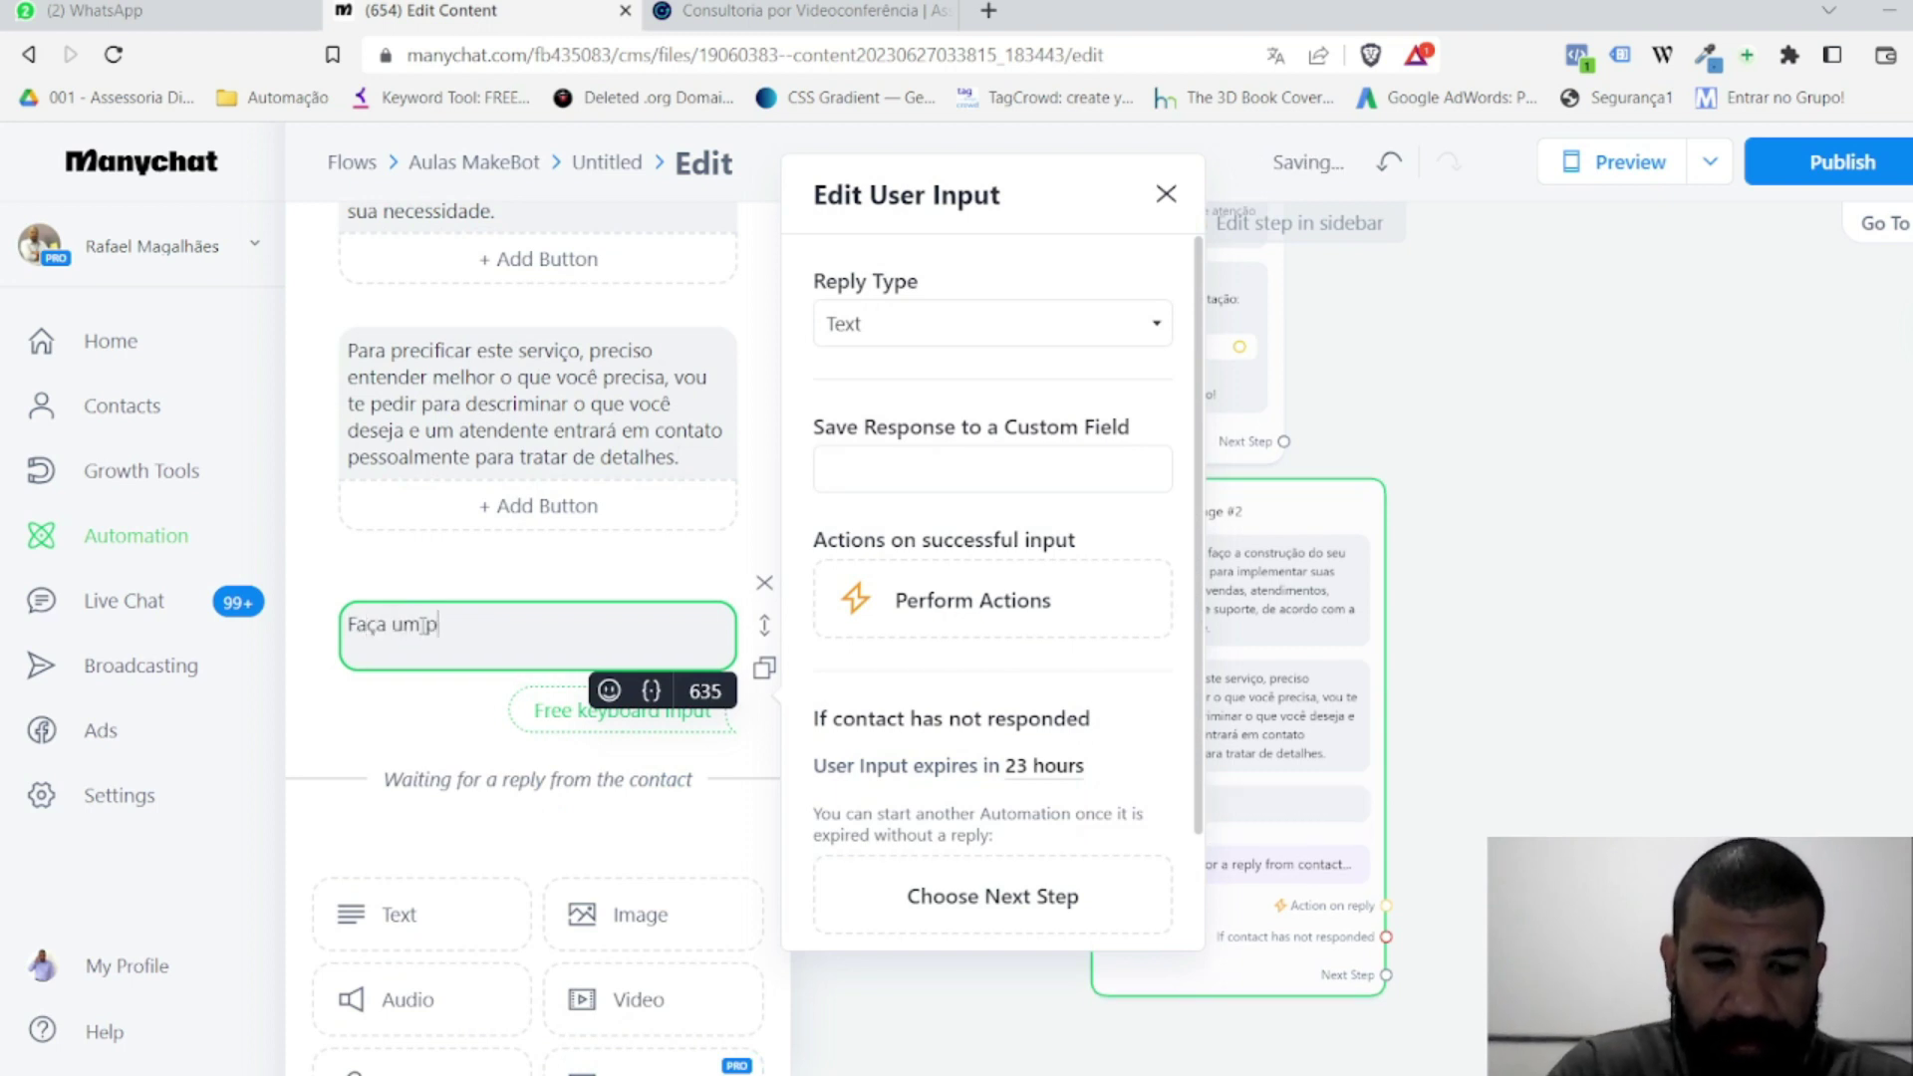
pyautogui.press('BackSpace')
pyautogui.write('breve descri')
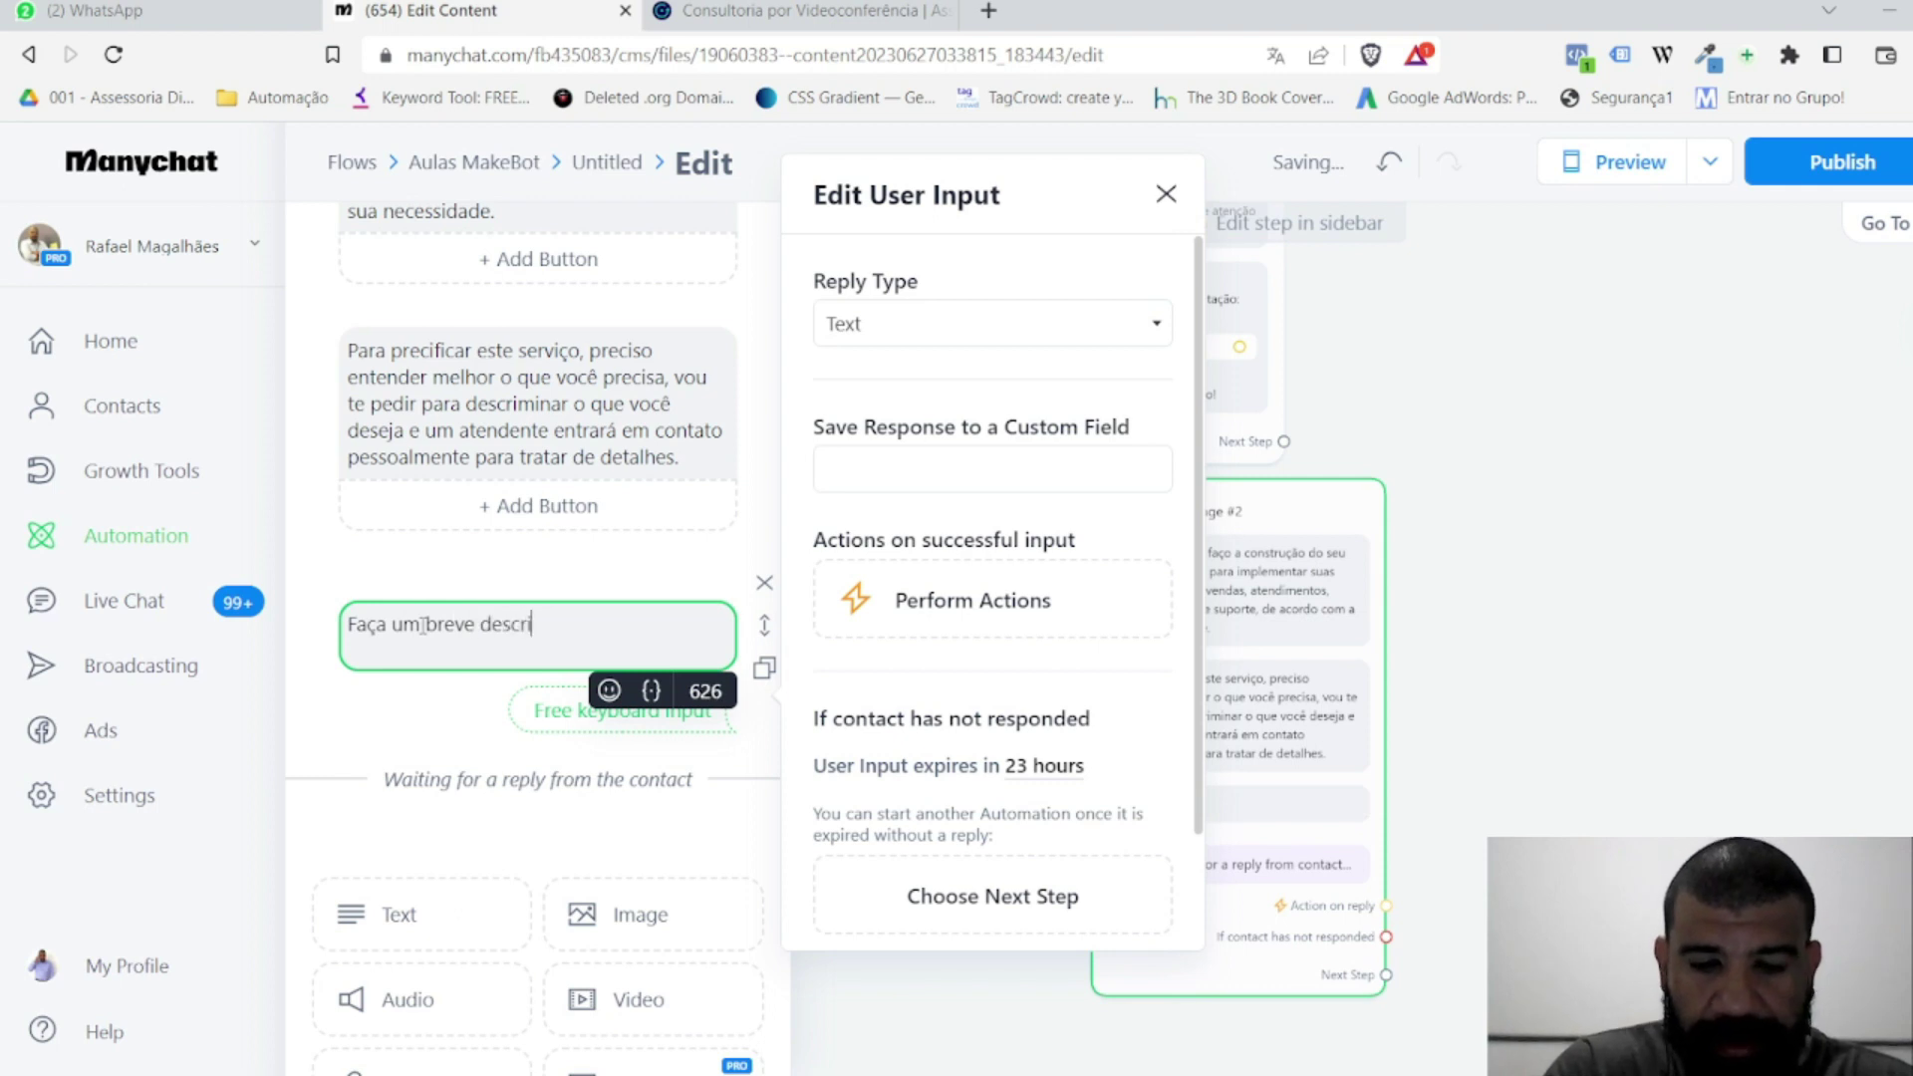
pyautogui.write('ção do que ')
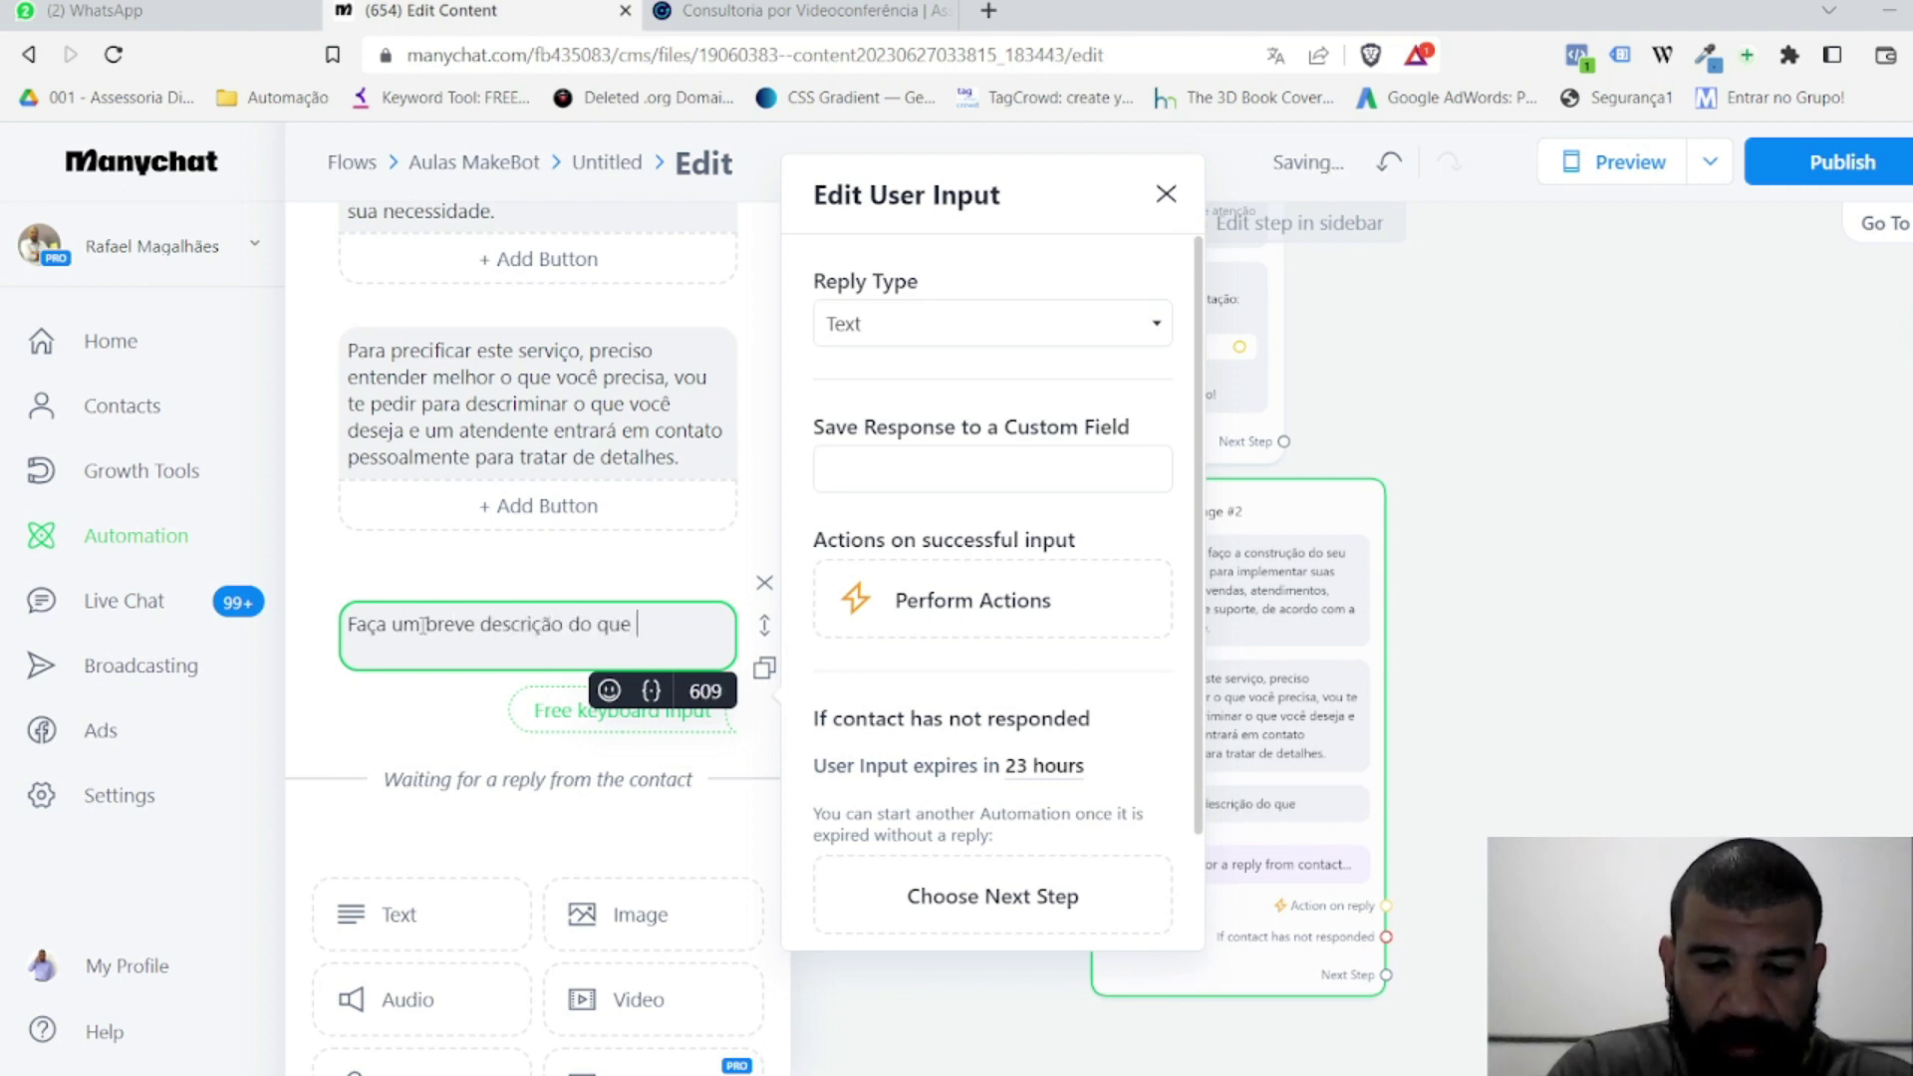
pyautogui.write('você precisa')
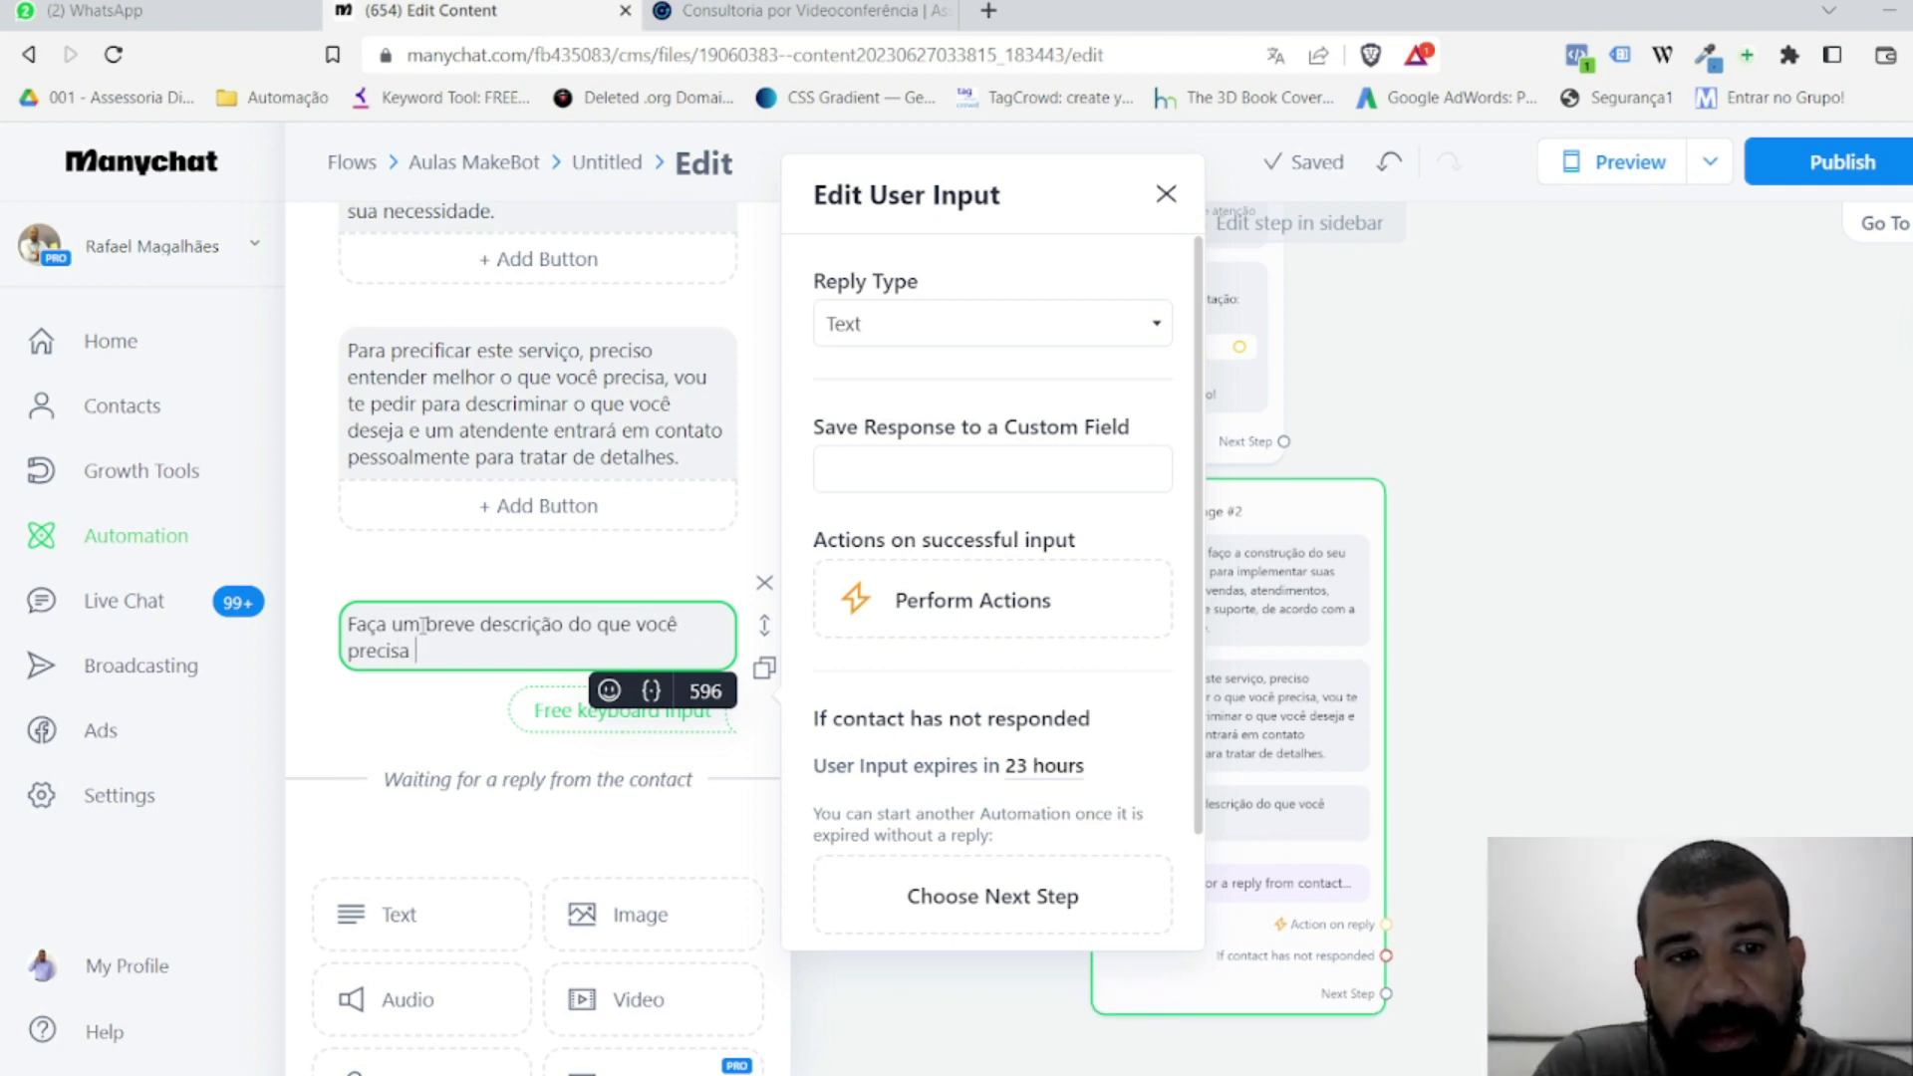
# Step: Finish the question with "para alavancar seus negócios através de automações."
pyautogui.write('pa')
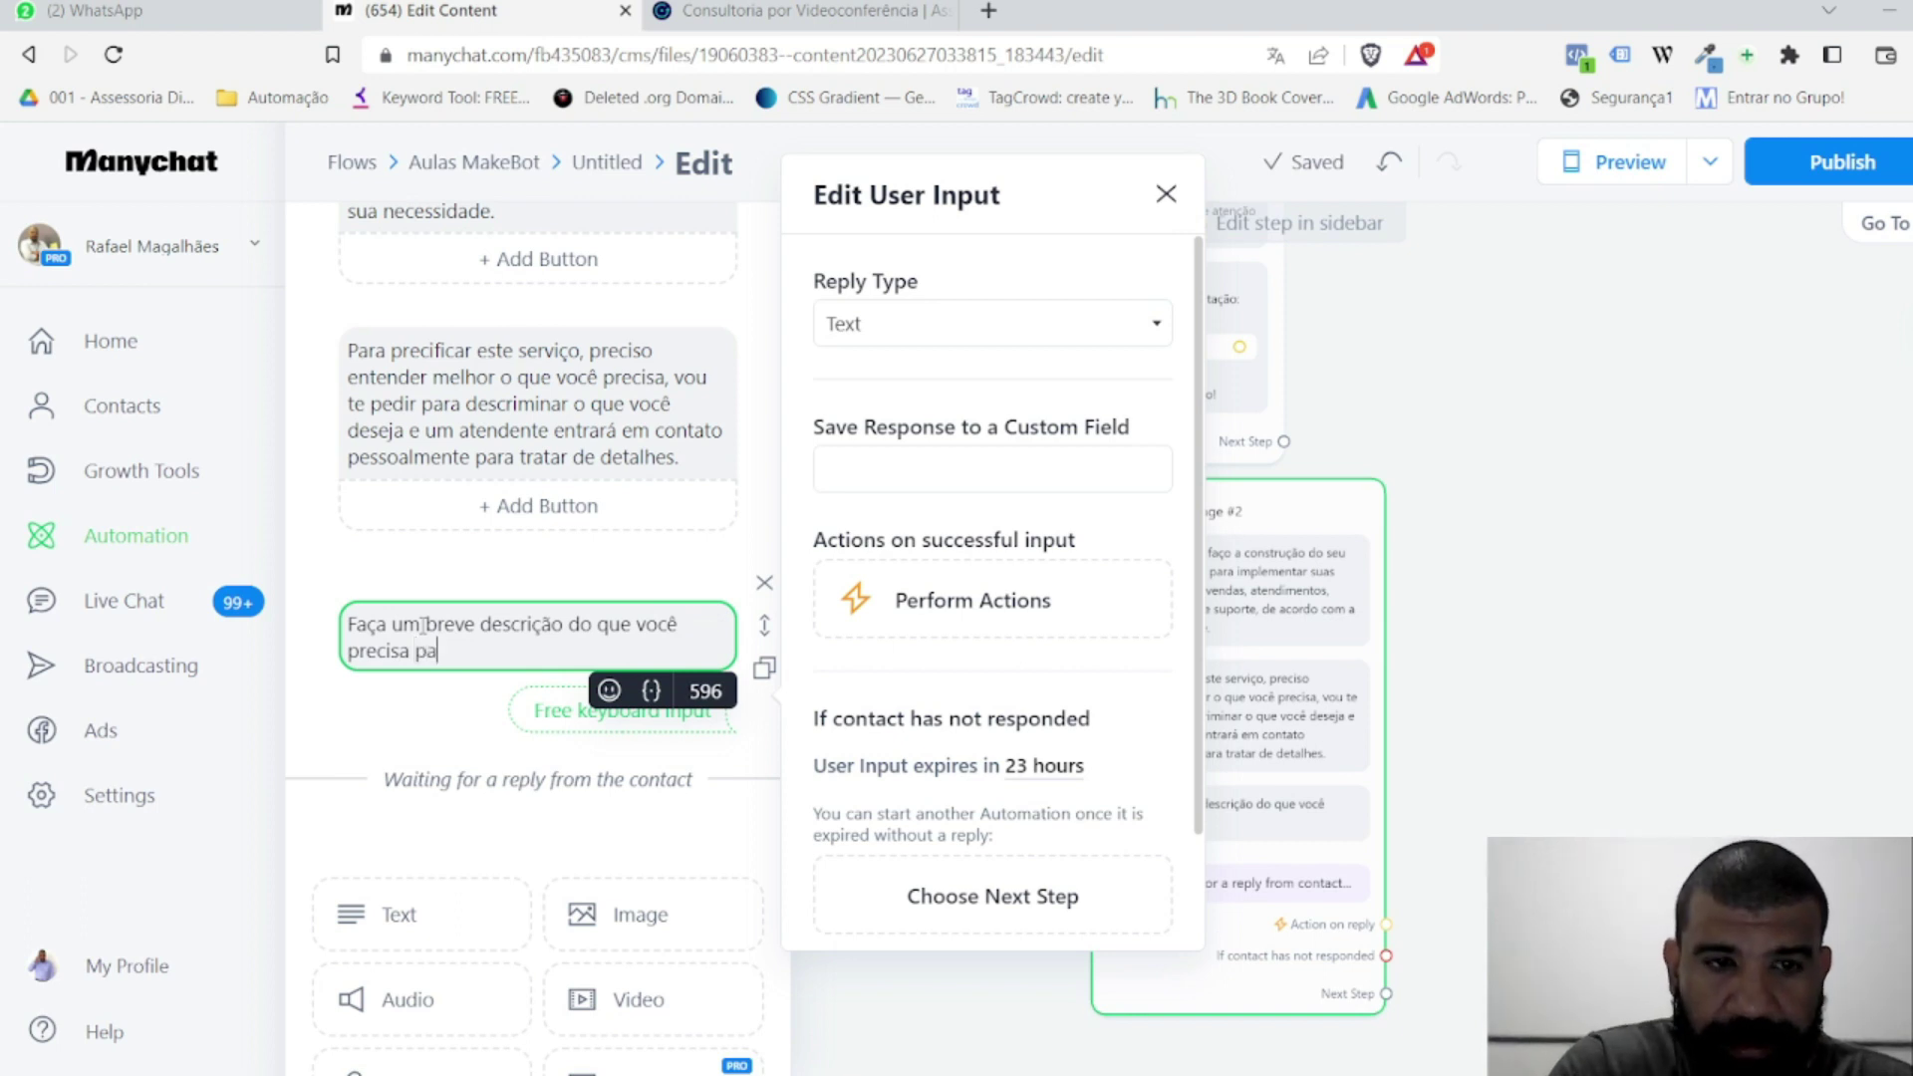
pyautogui.write('ra alavancar seus negócios co')
pyautogui.press('BackSpace')
pyautogui.press('BackSpace')
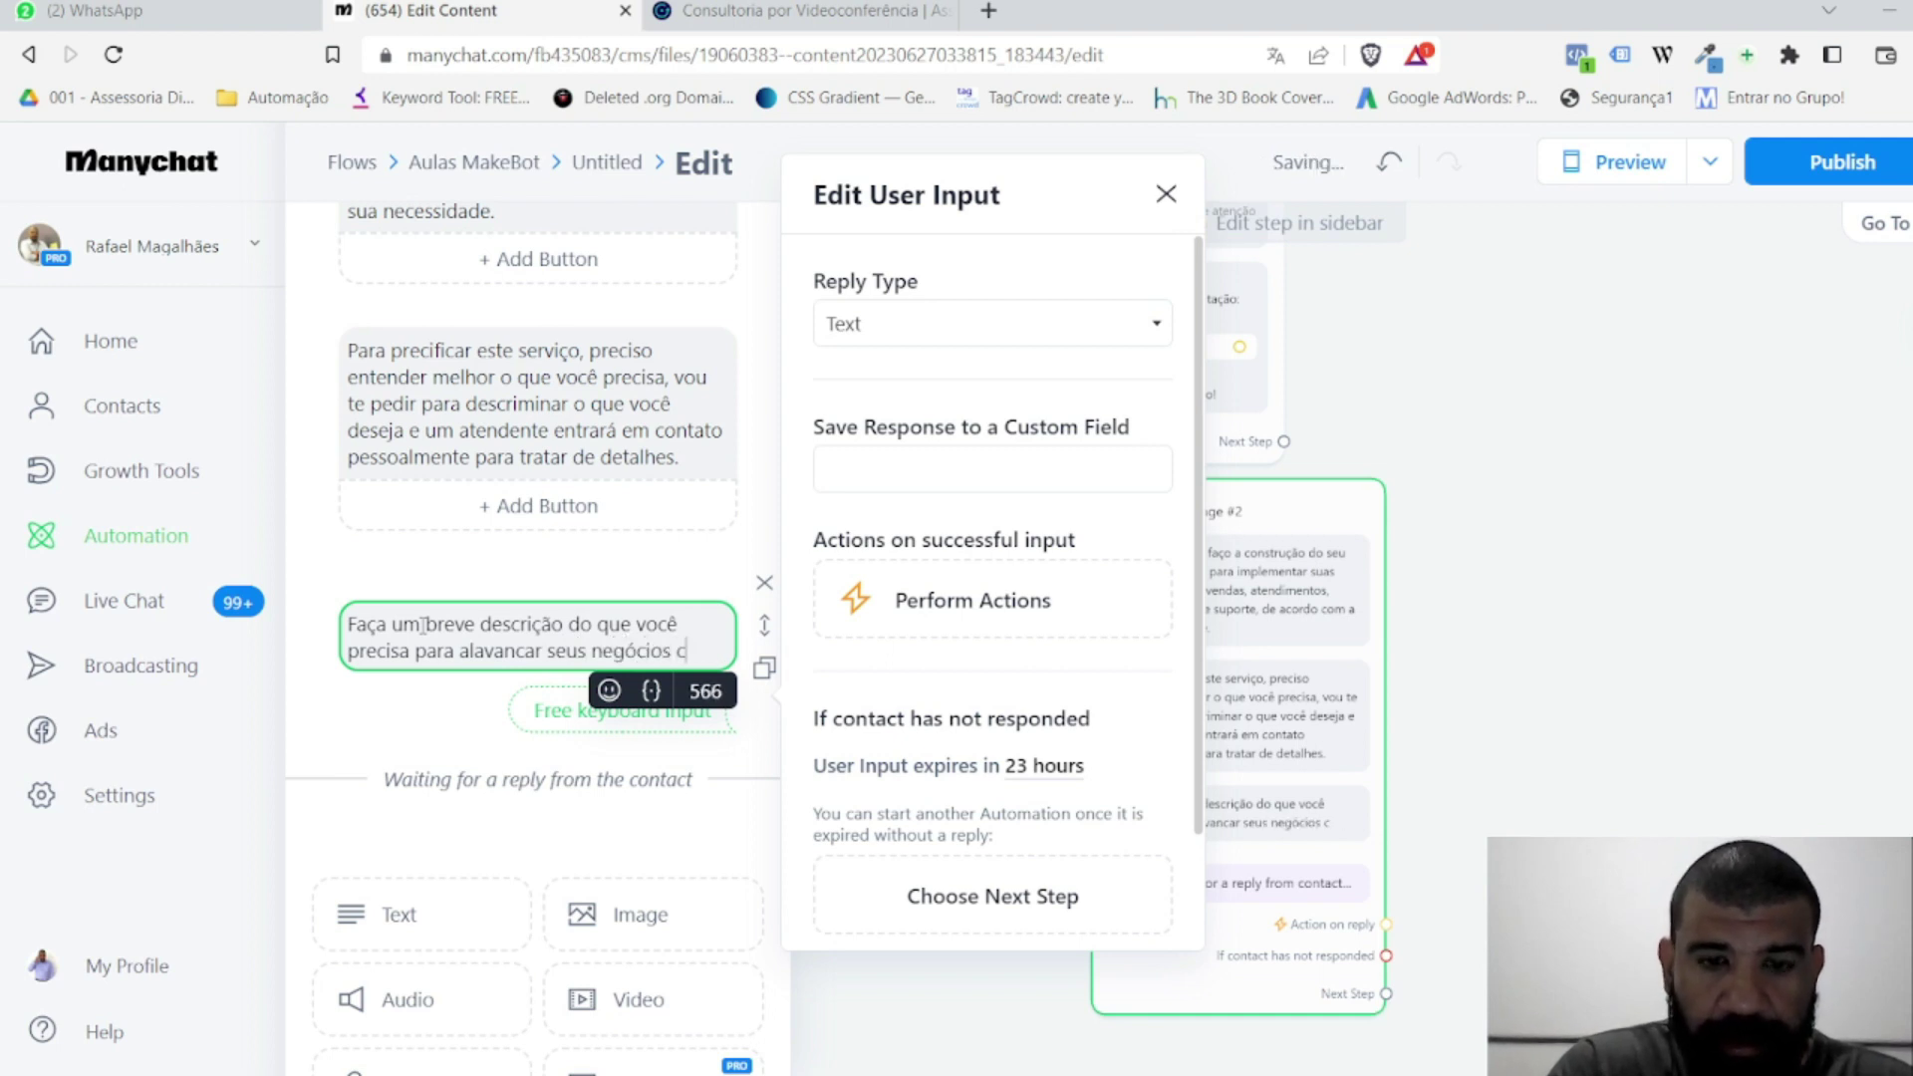
pyautogui.write('atr')
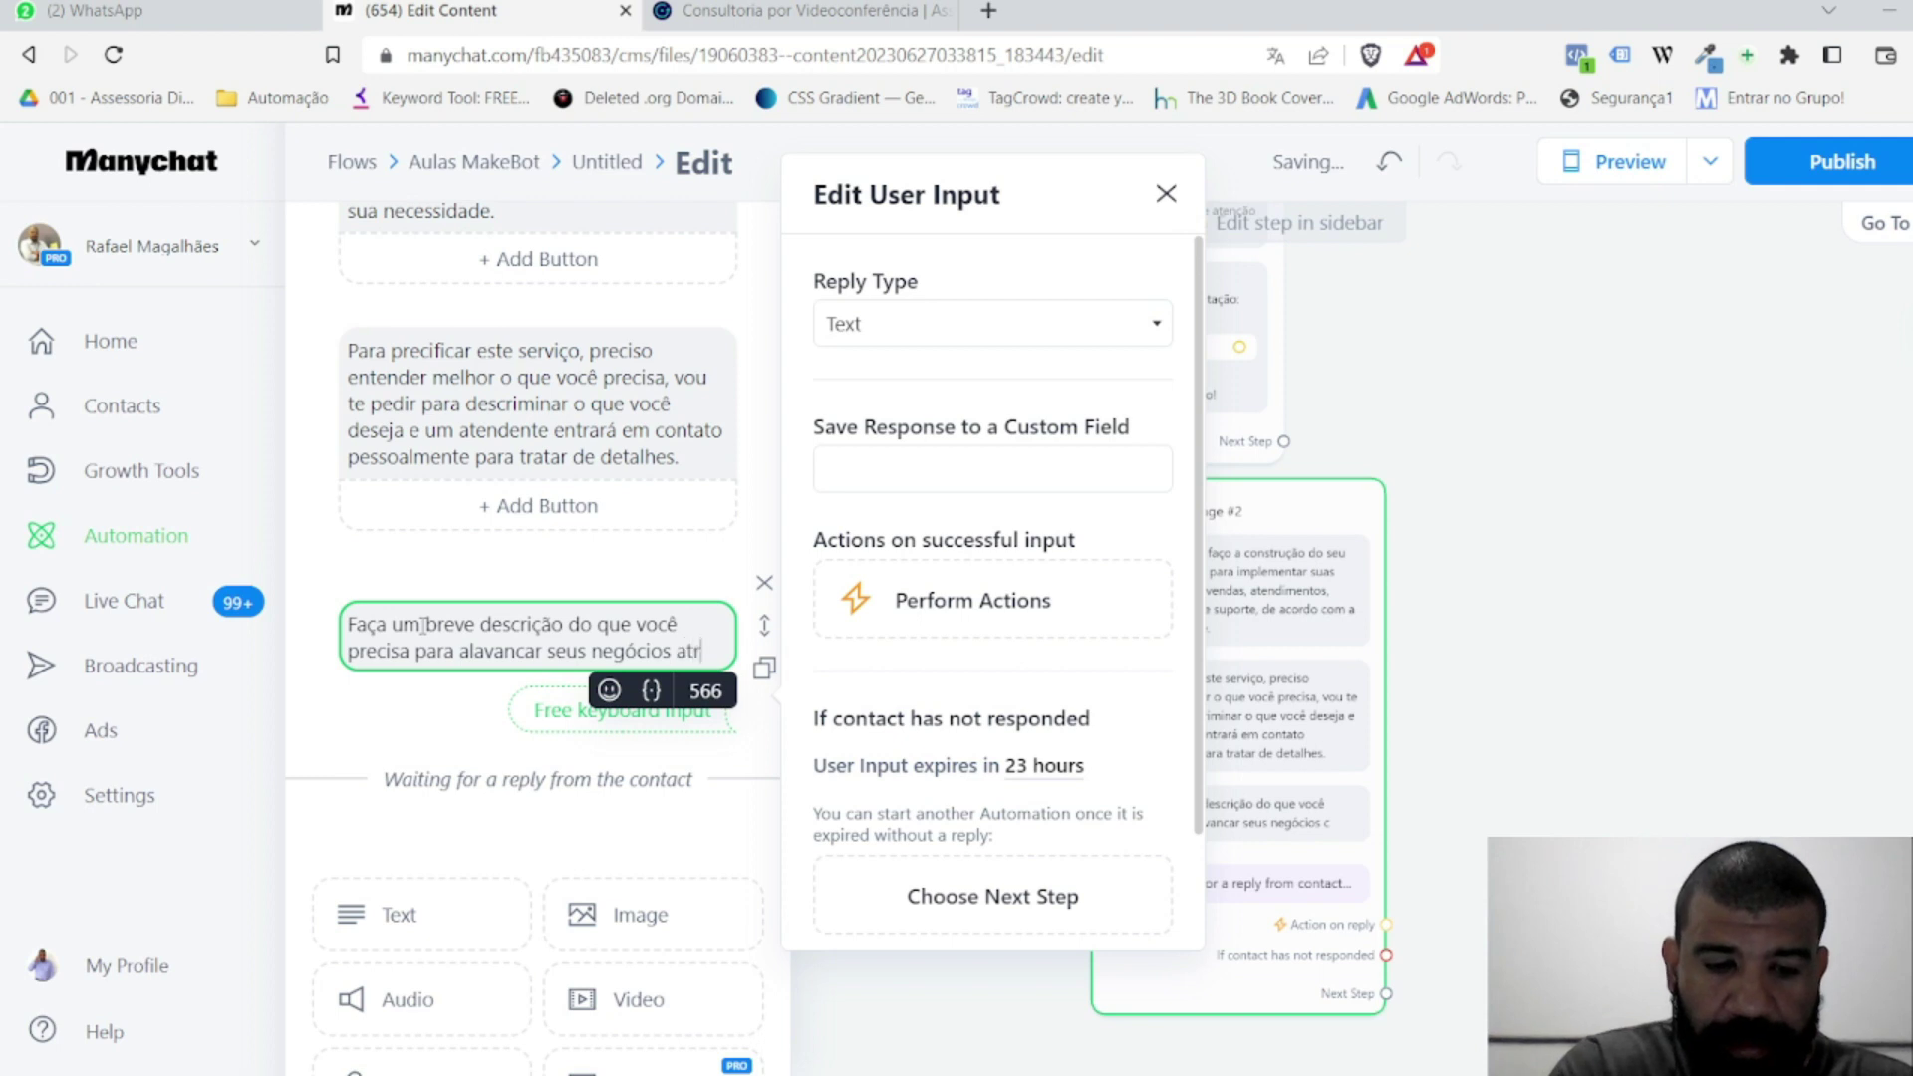
pyautogui.write('avés de automações.')
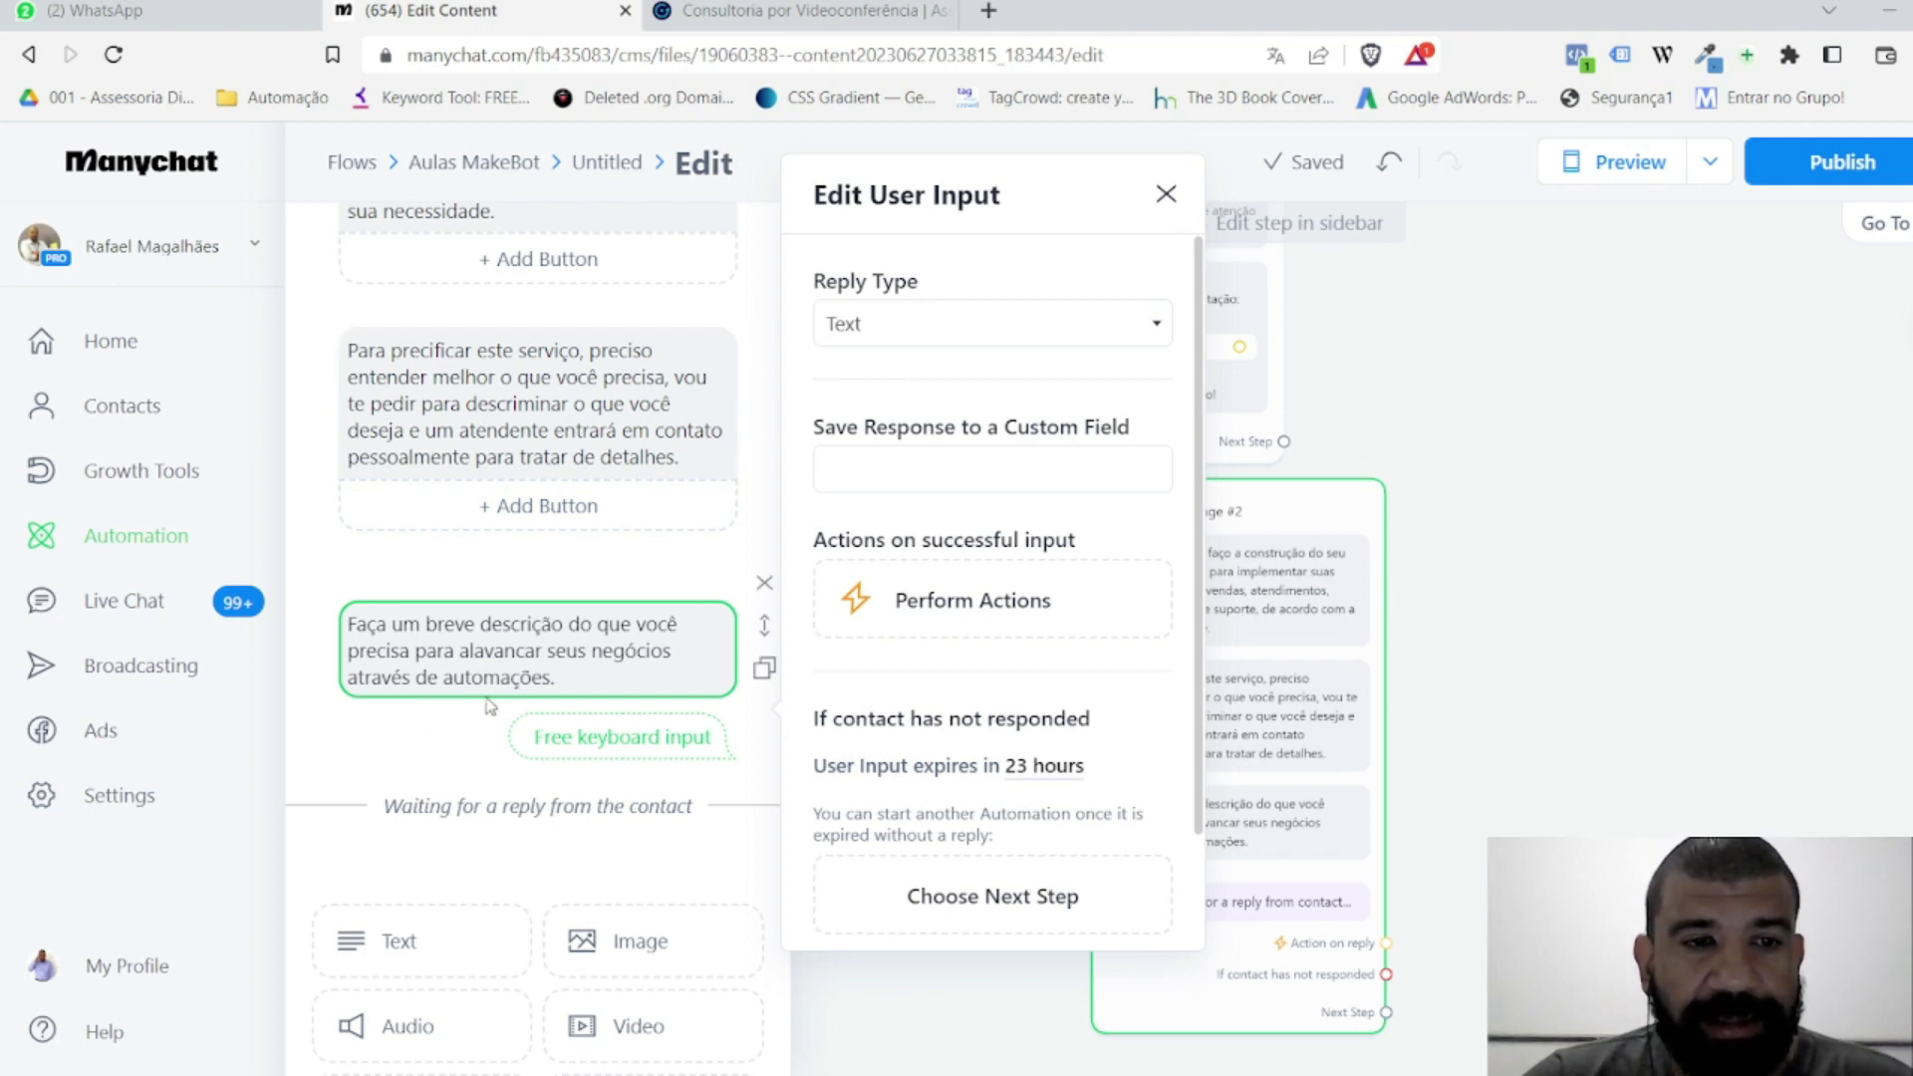
# Step: Save the question's response to a new text user field named "2023 - Descrição da necessidade"
pyautogui.click(891, 480)
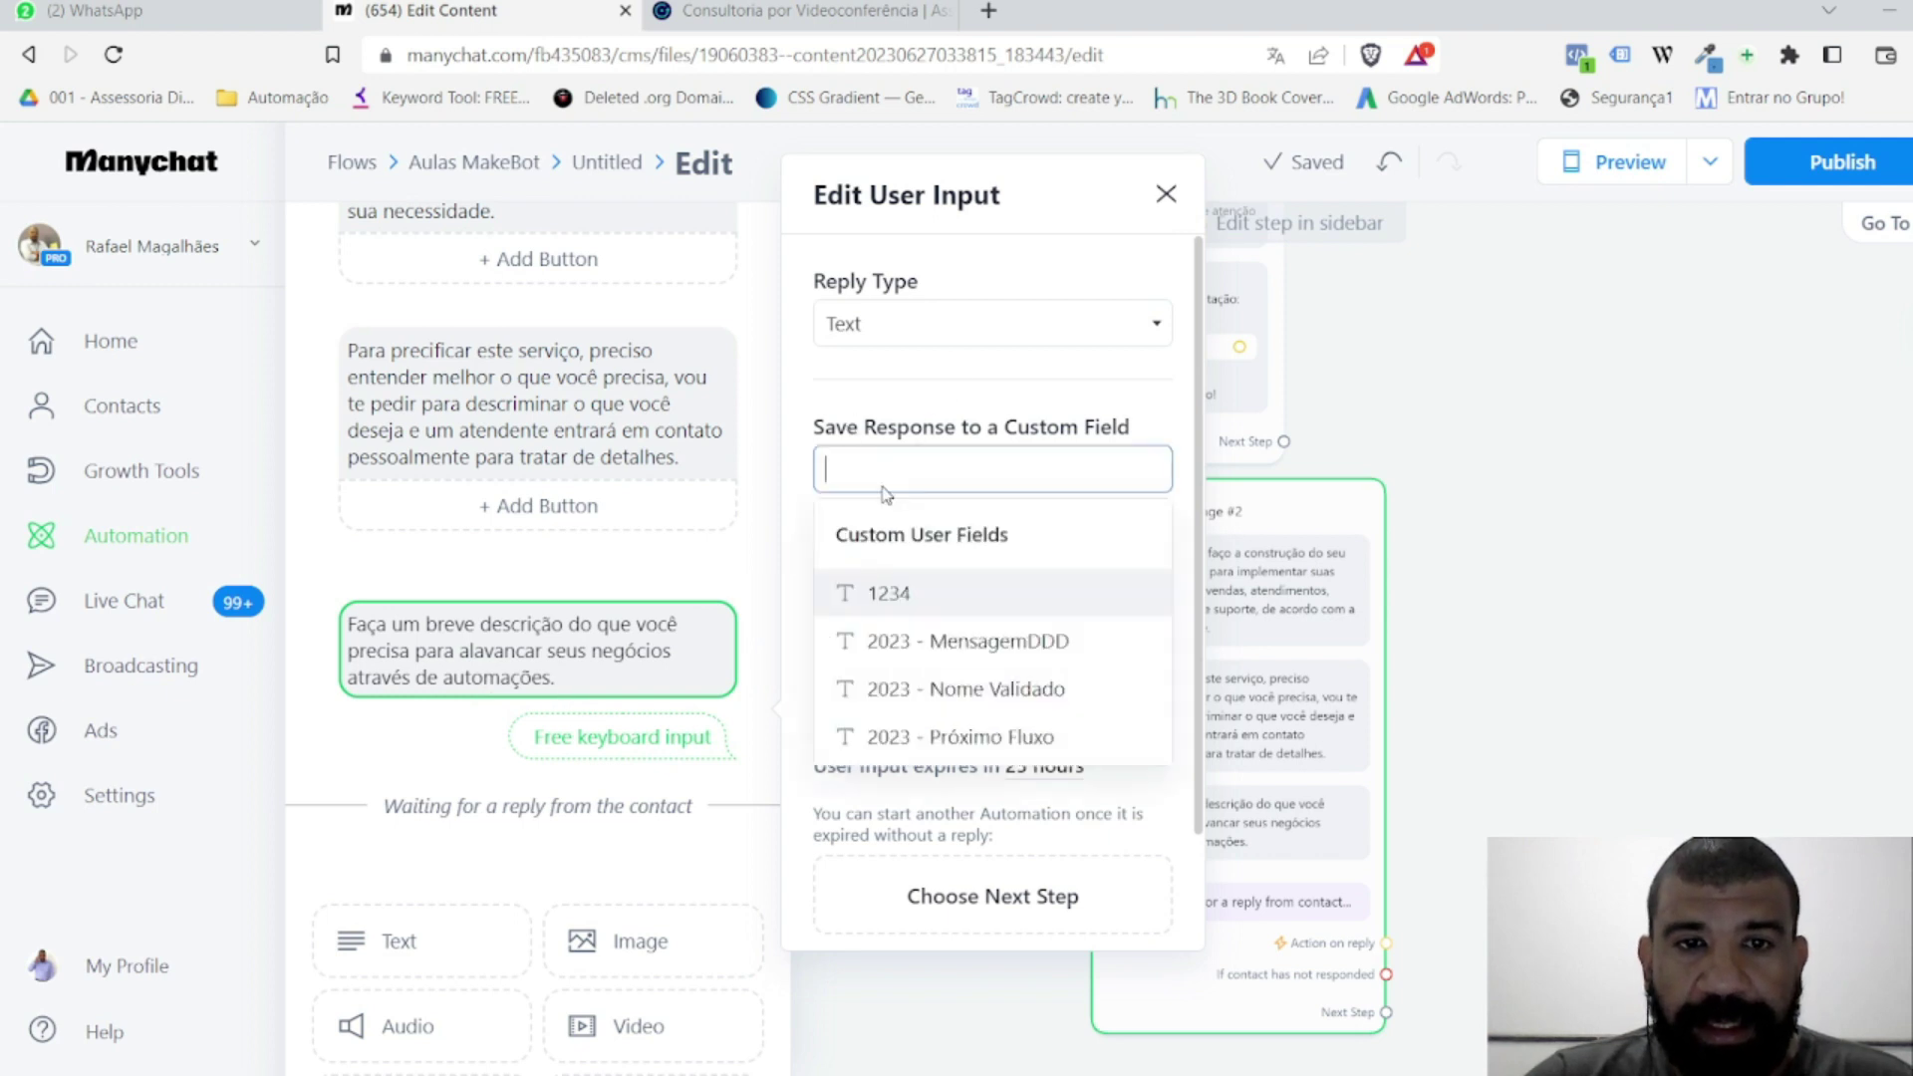
pyautogui.write('202')
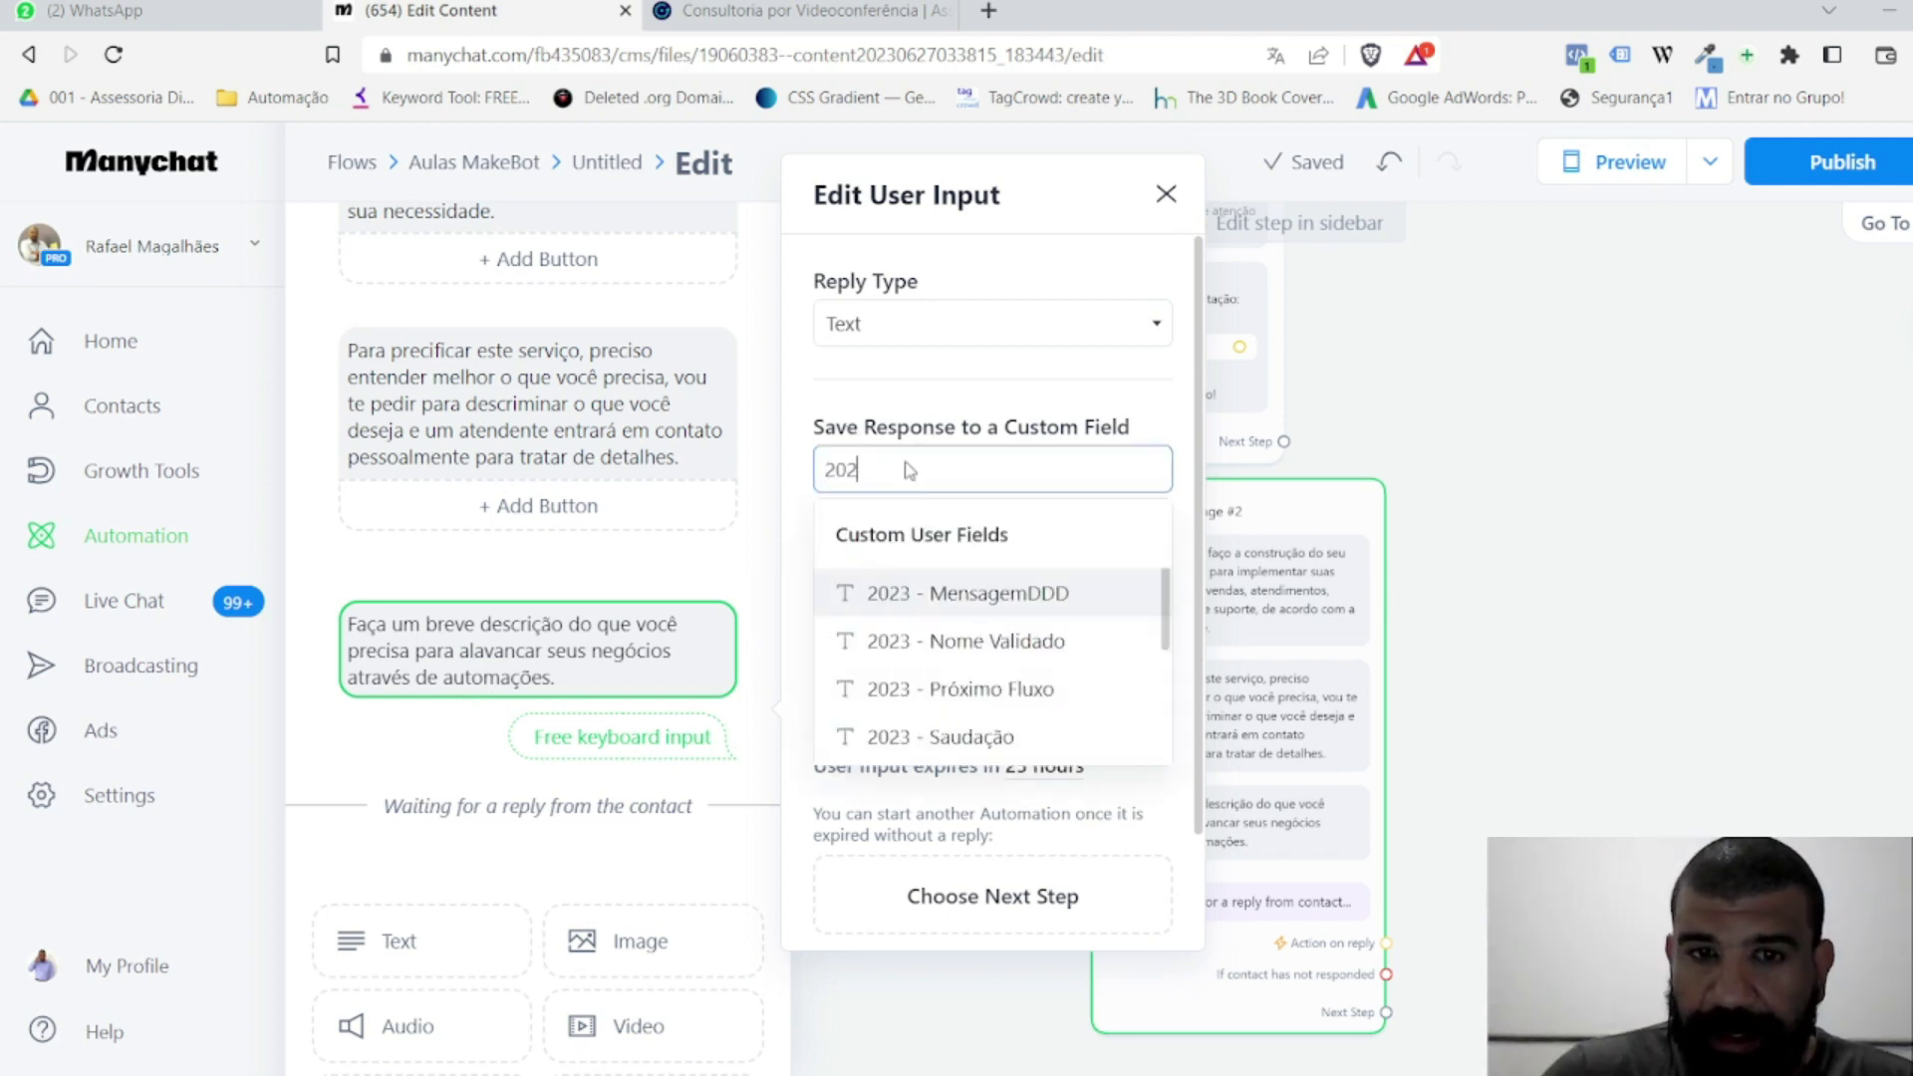
pyautogui.write('3 - D')
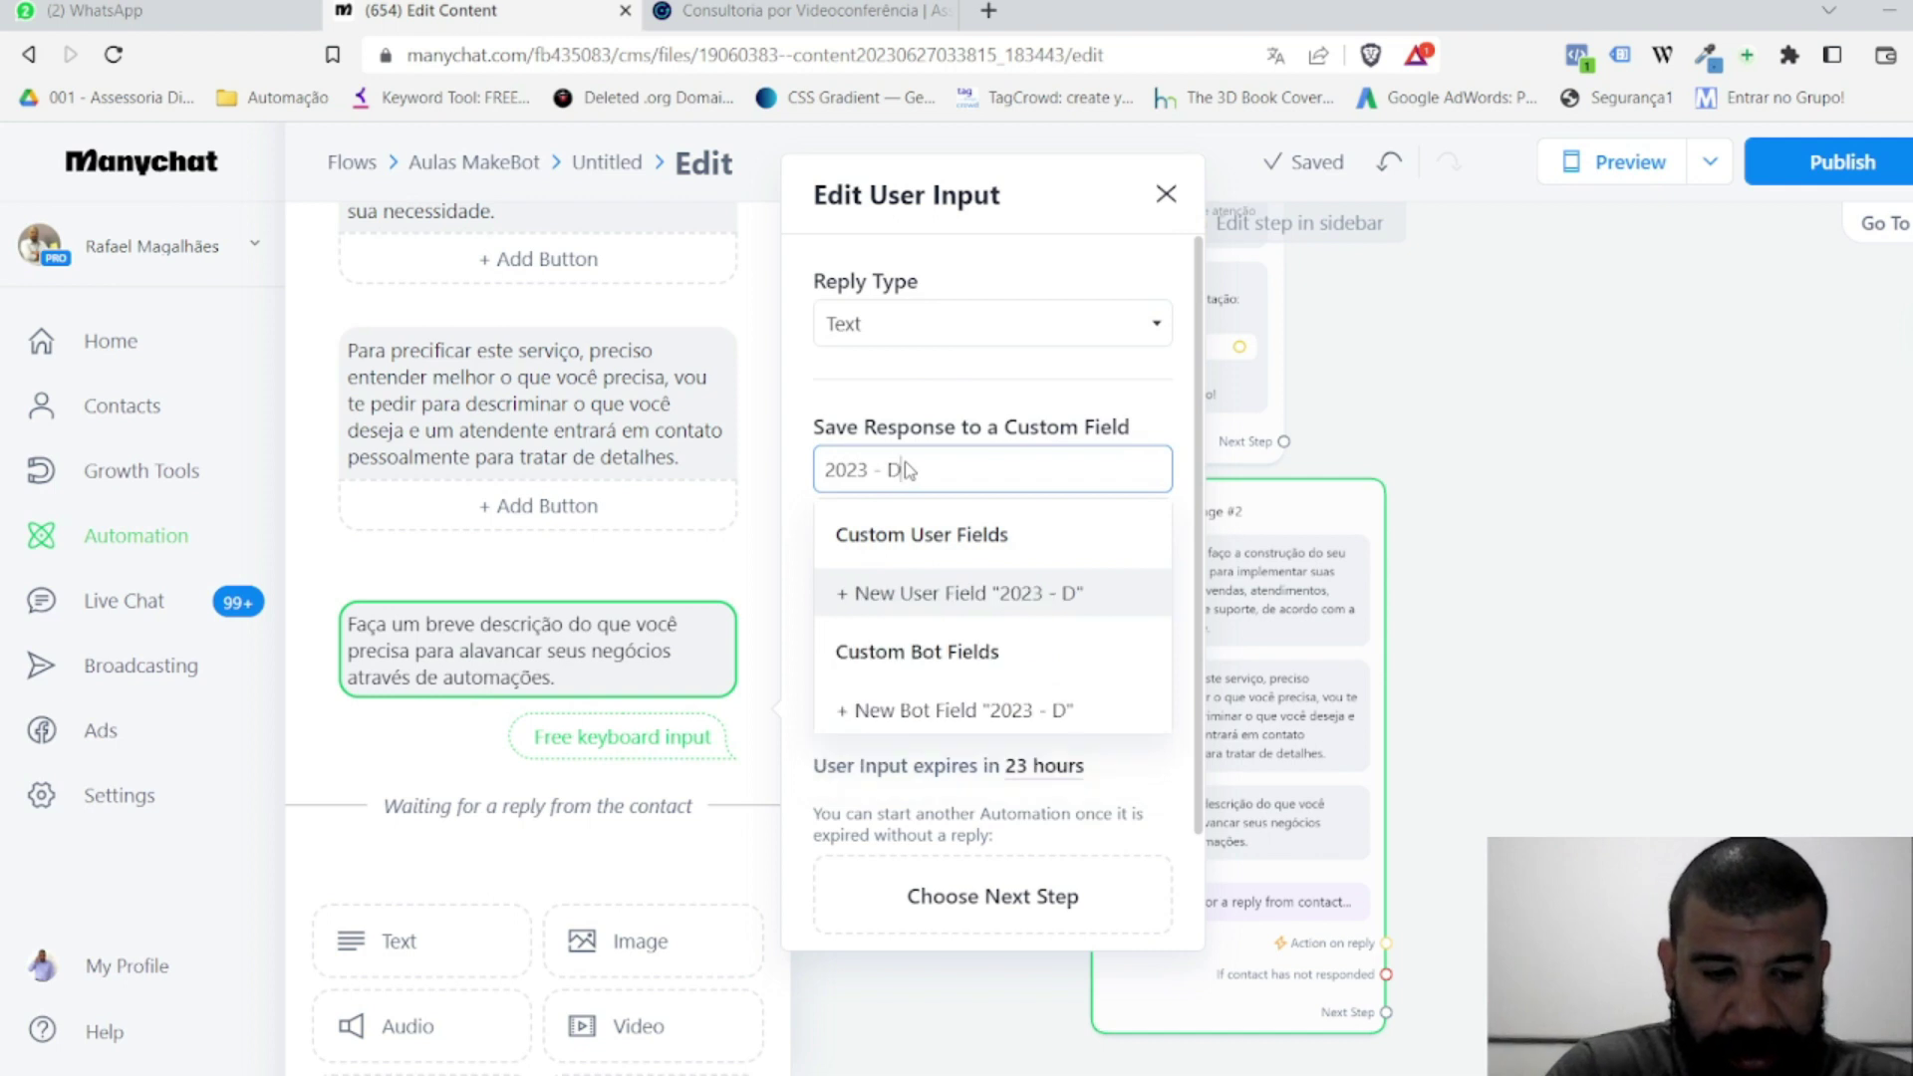
pyautogui.write('escrição de ')
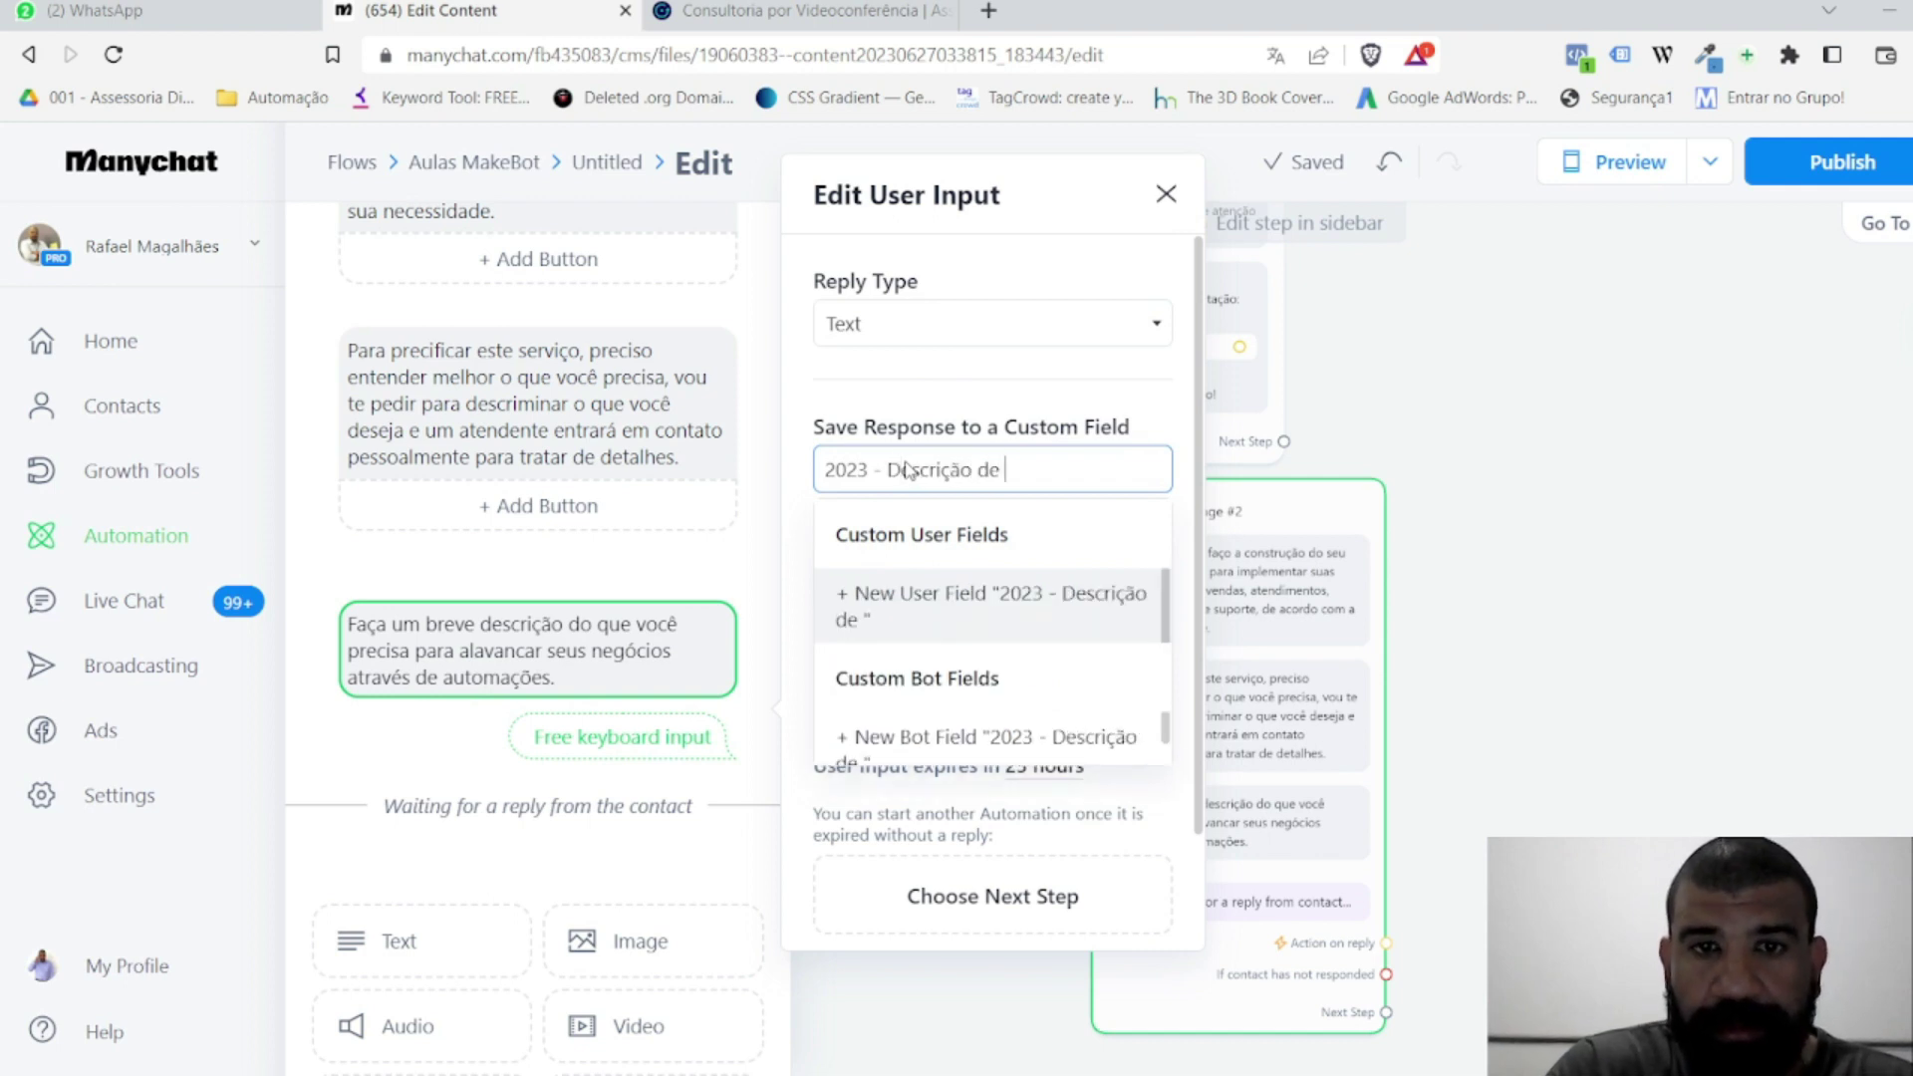
pyautogui.press('BackSpace')
pyautogui.press('BackSpace')
pyautogui.write('a necessidade')
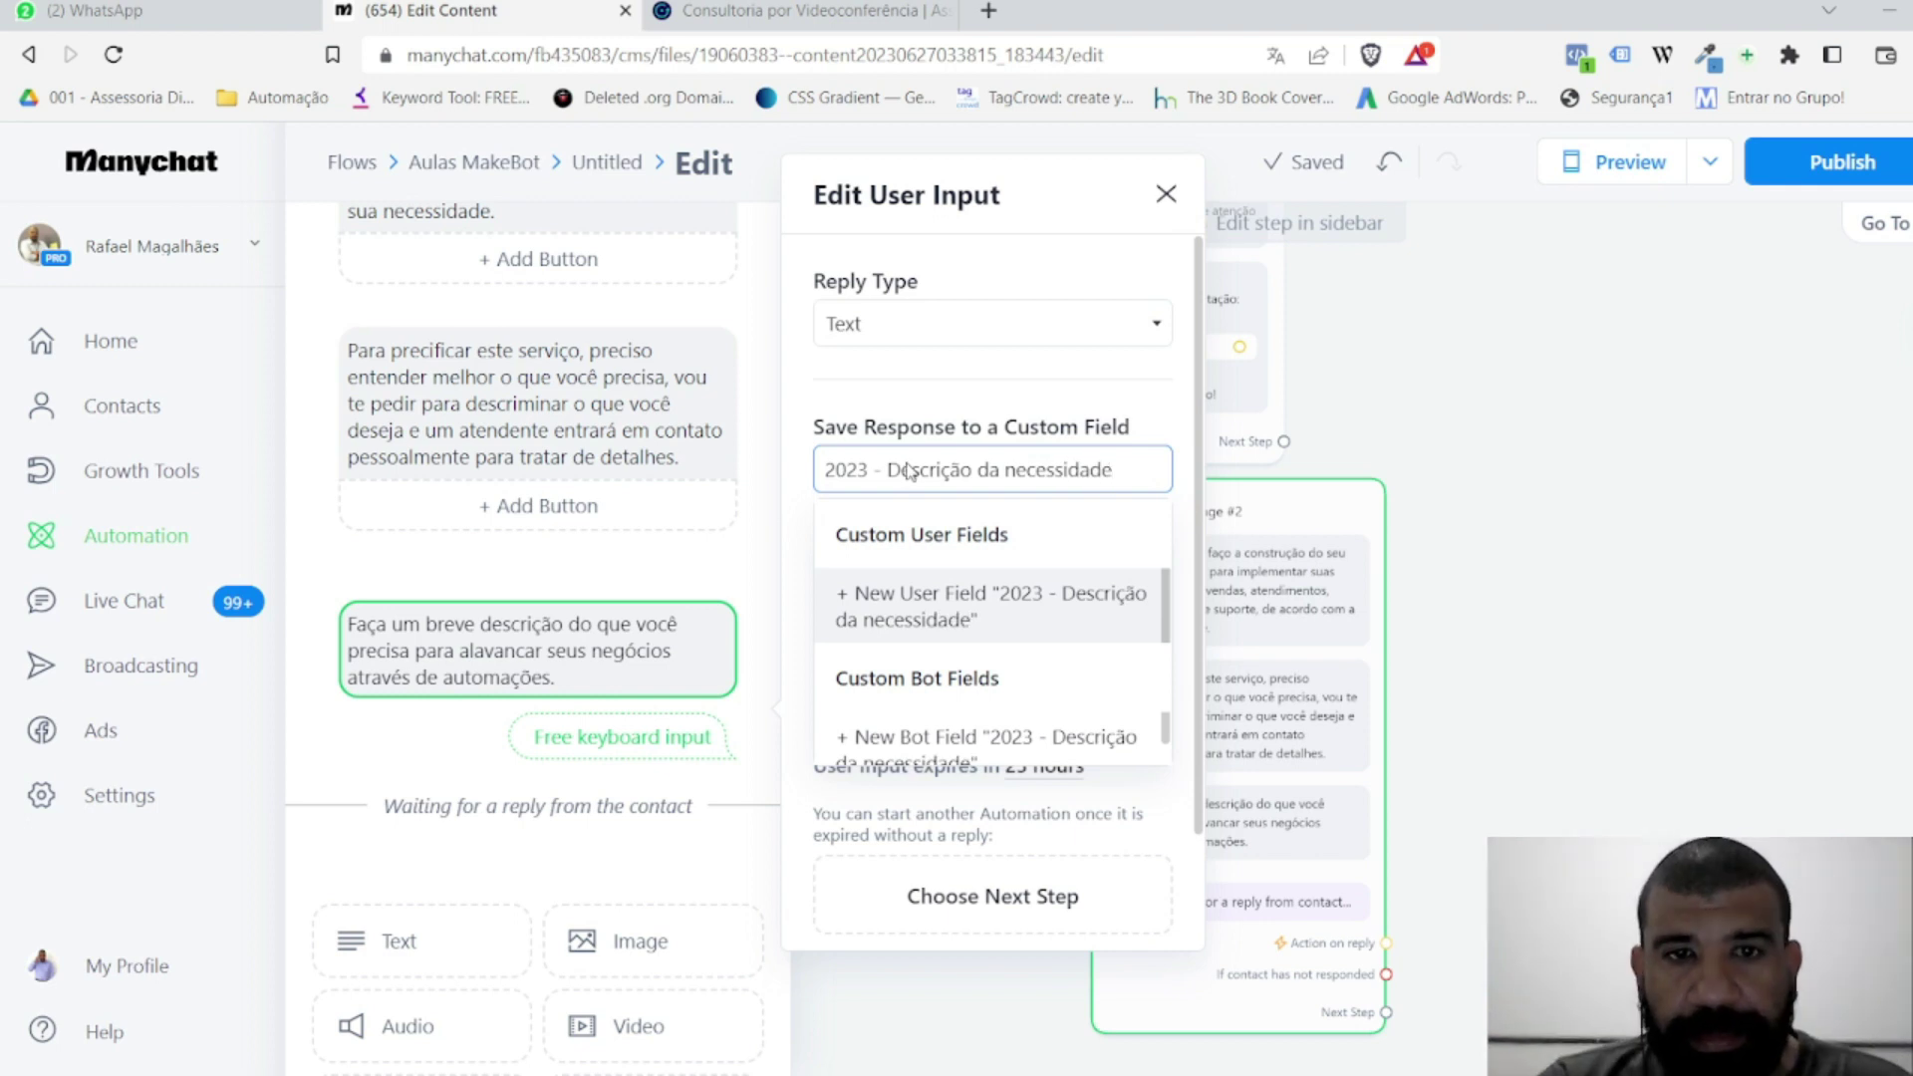
pyautogui.click(955, 627)
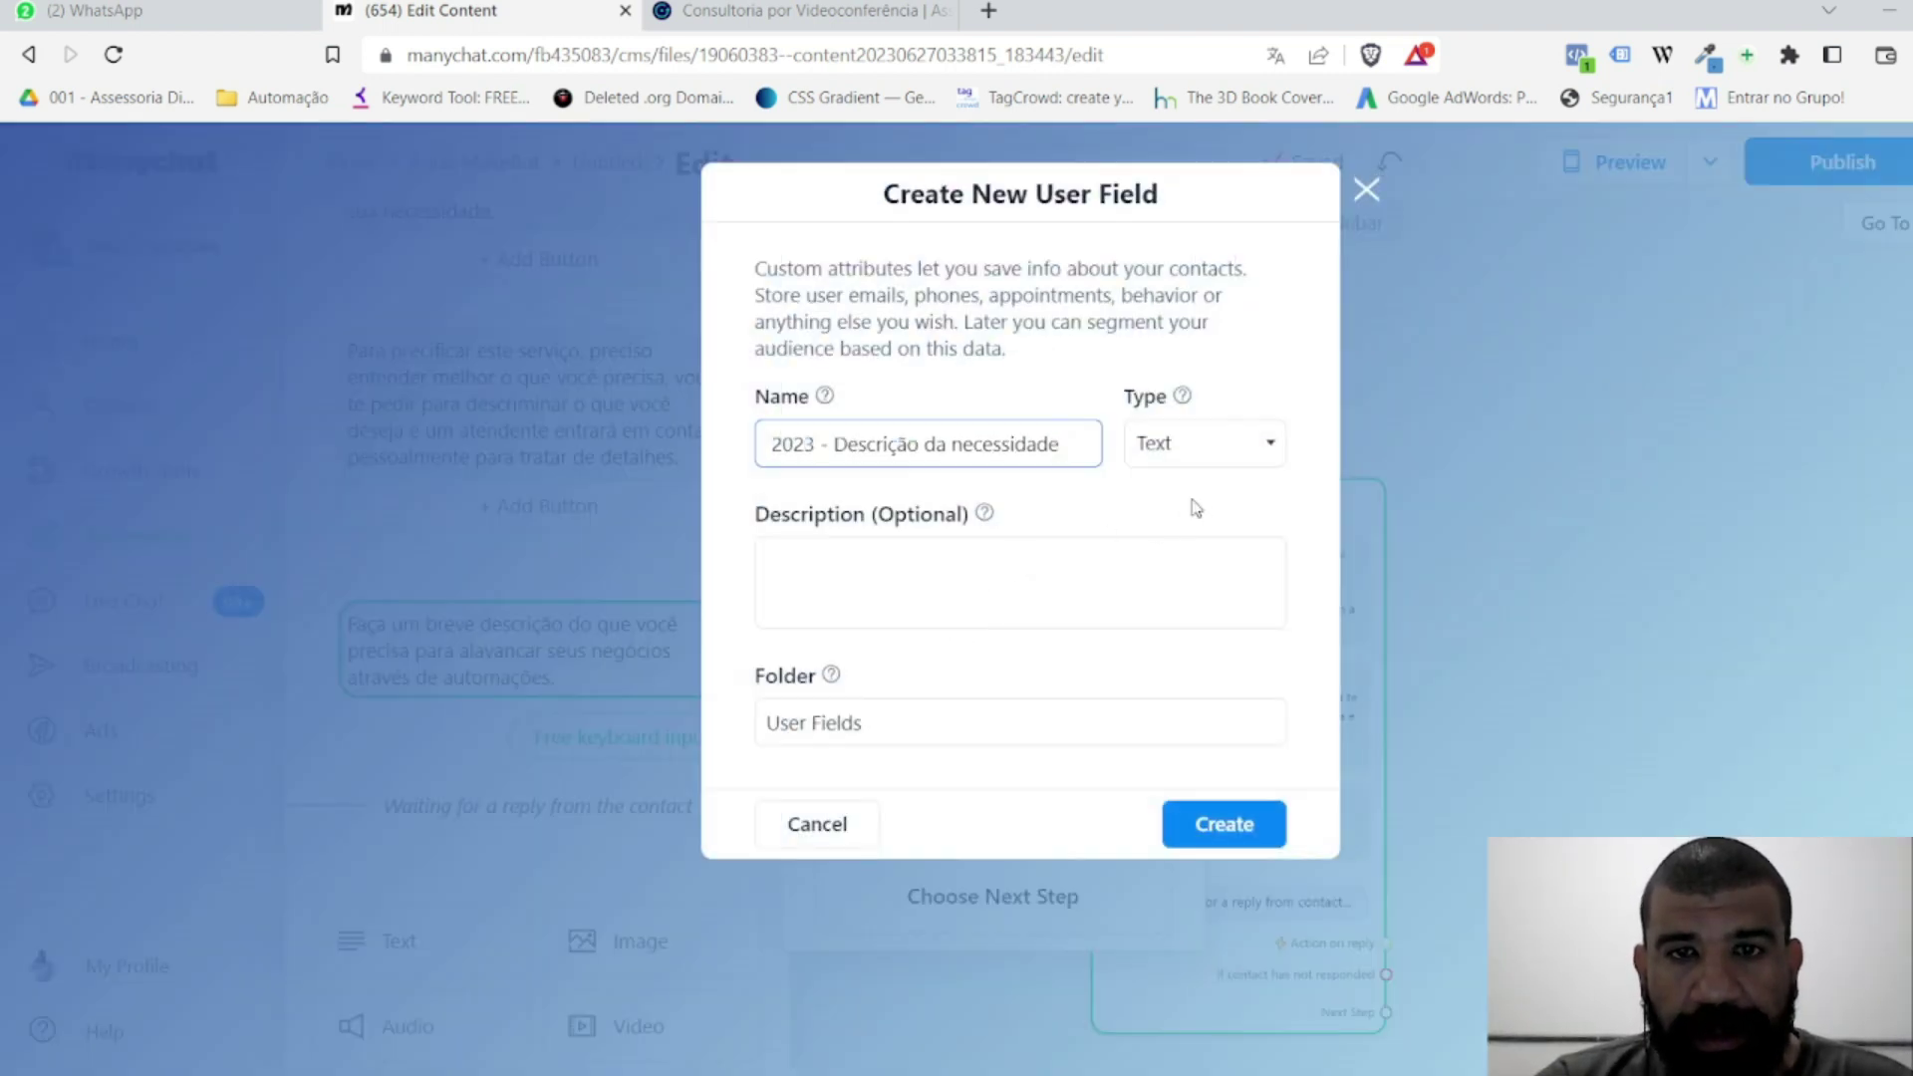
pyautogui.click(1224, 824)
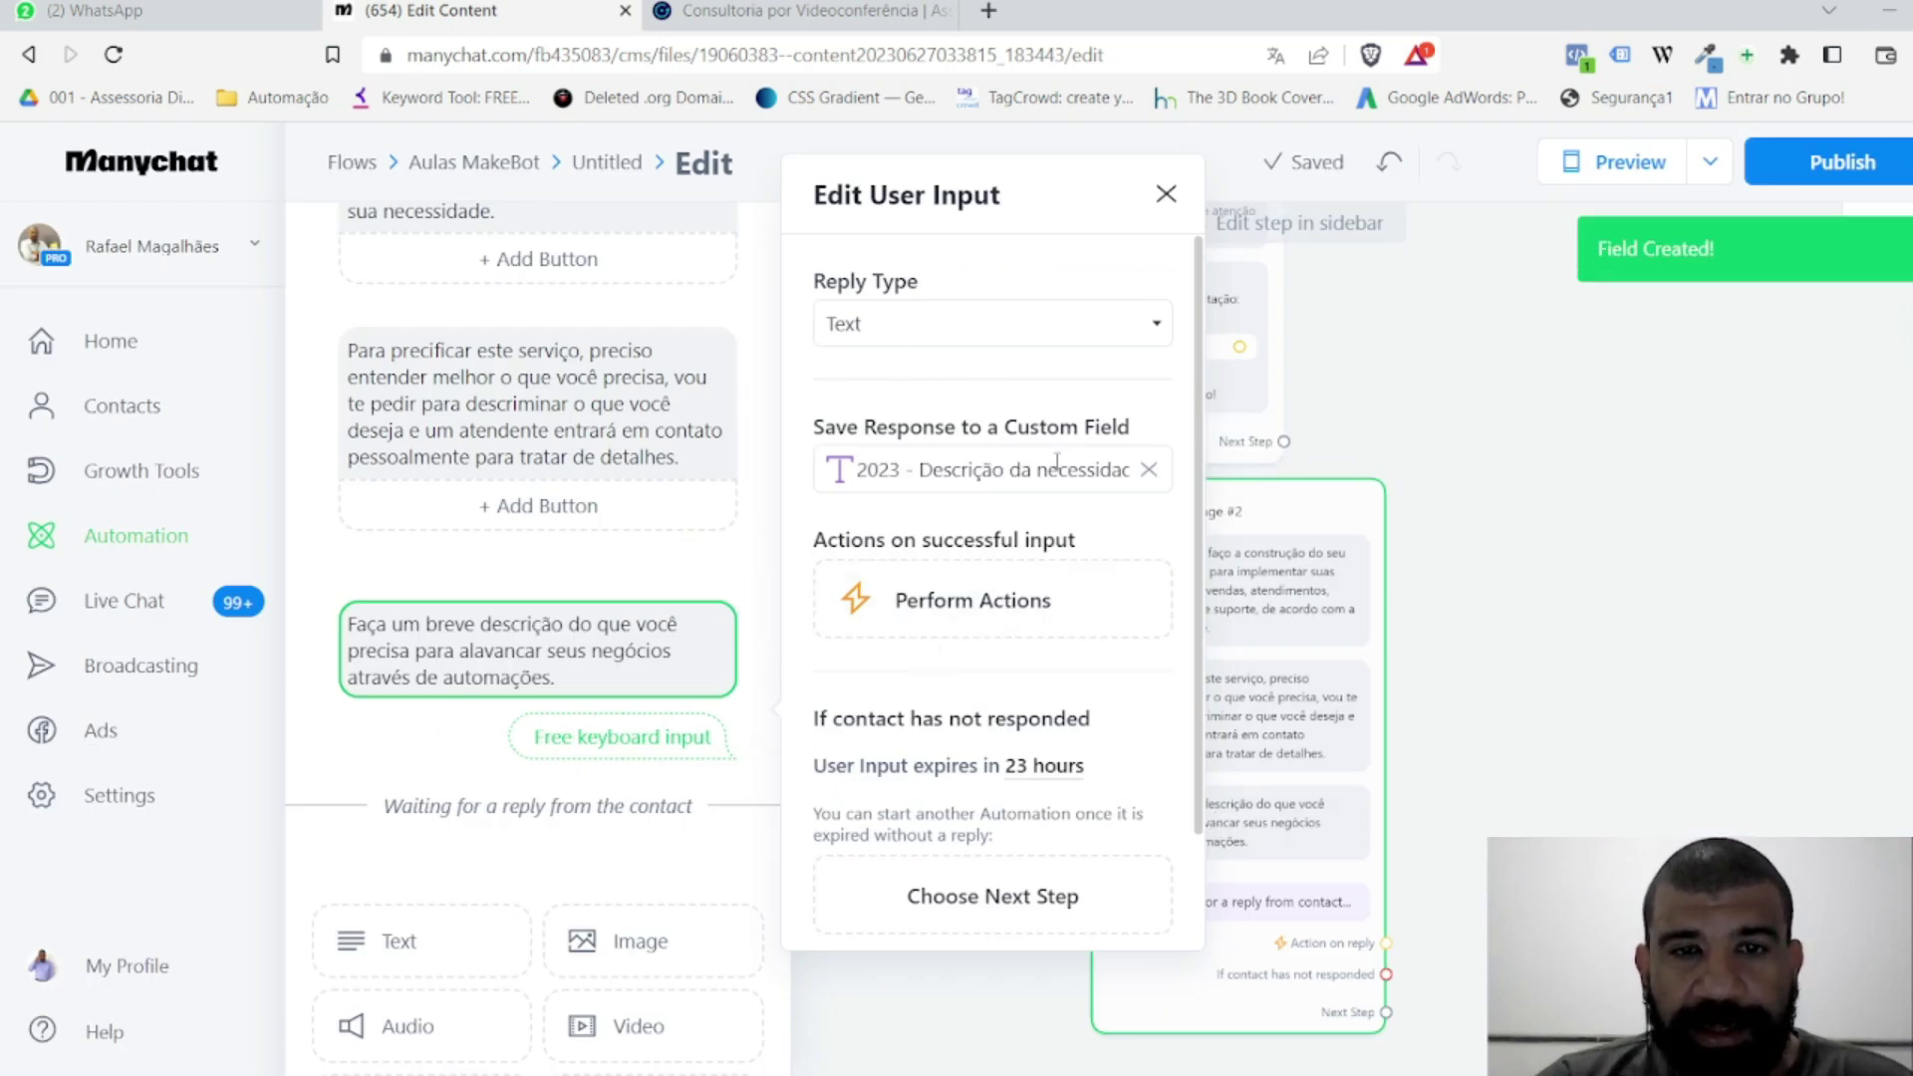
pyautogui.click(543, 558)
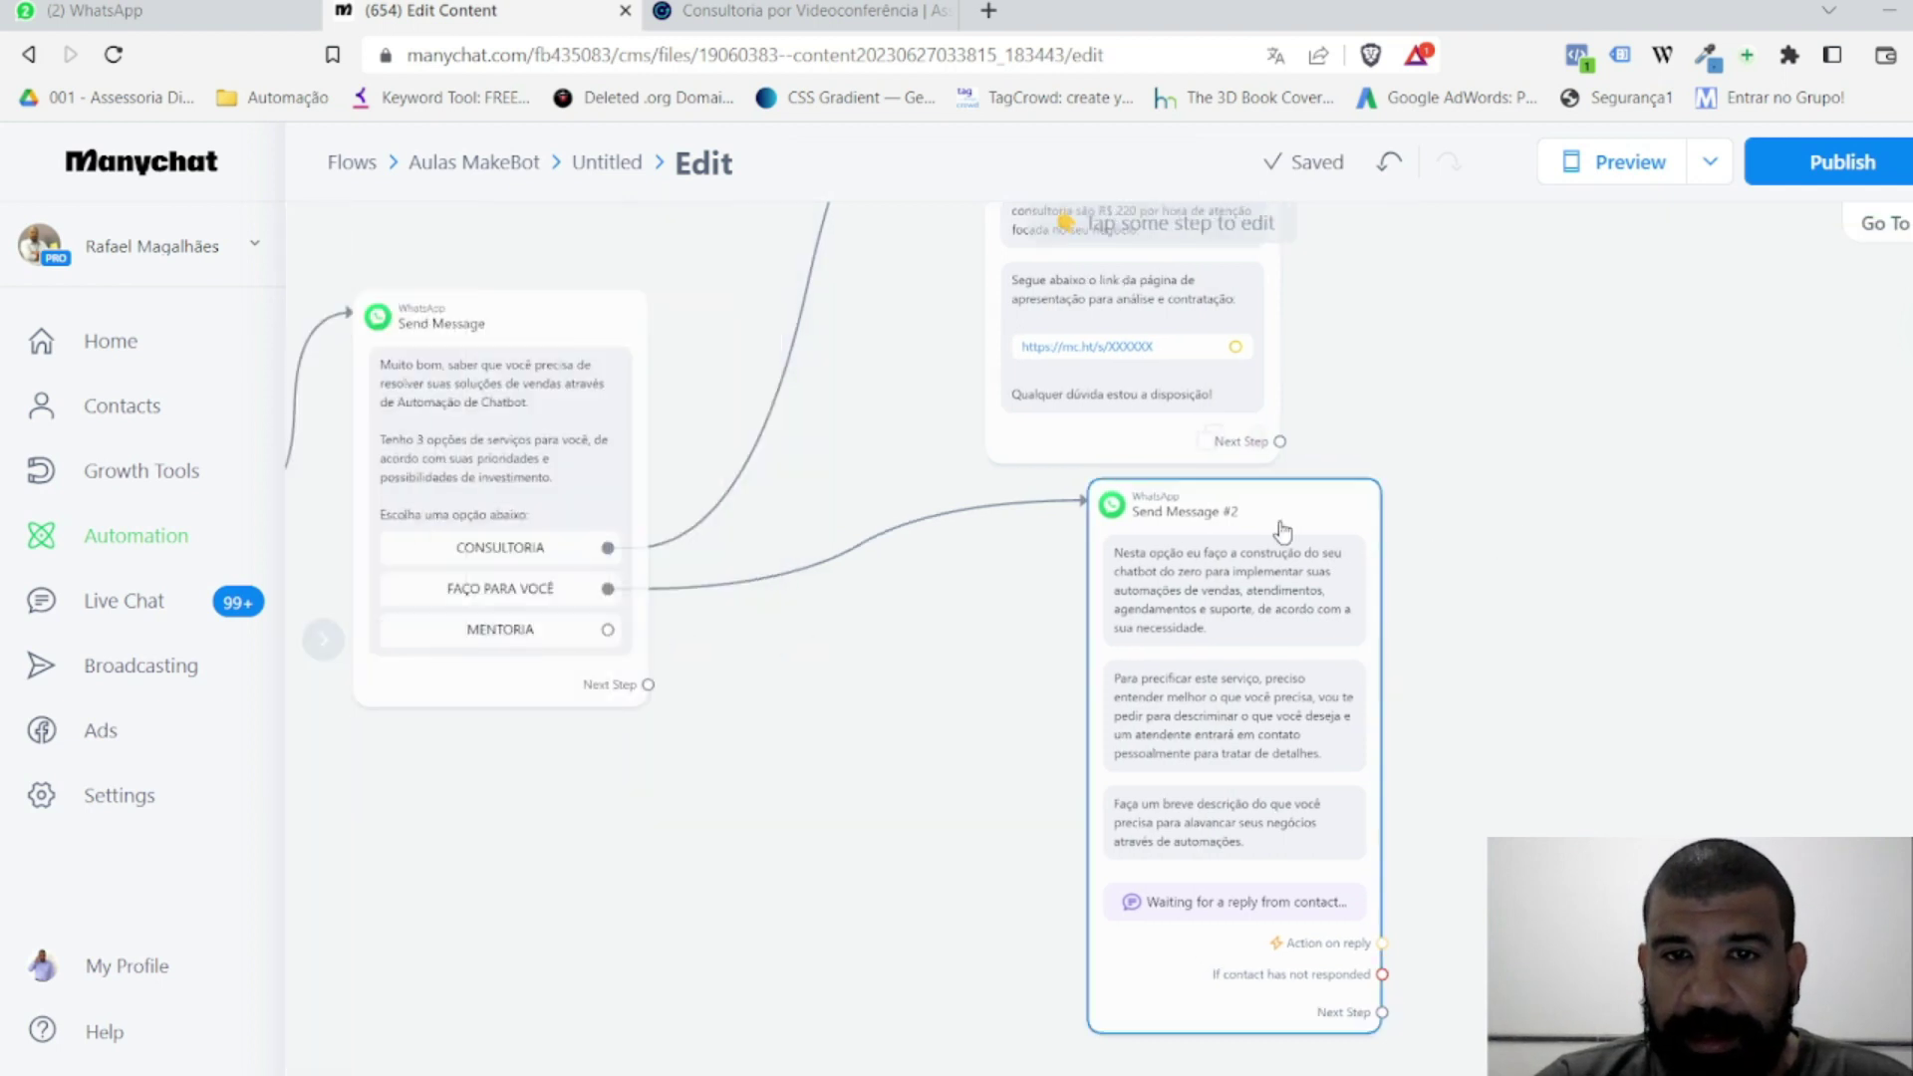
# Step: Align Send Message #2 beneath the consultancy message and connect a new WhatsApp message as its next step
pyautogui.moveTo(1282, 526); pyautogui.dragTo(1178, 520)
pyautogui.scroll(-2, 1360, 618)
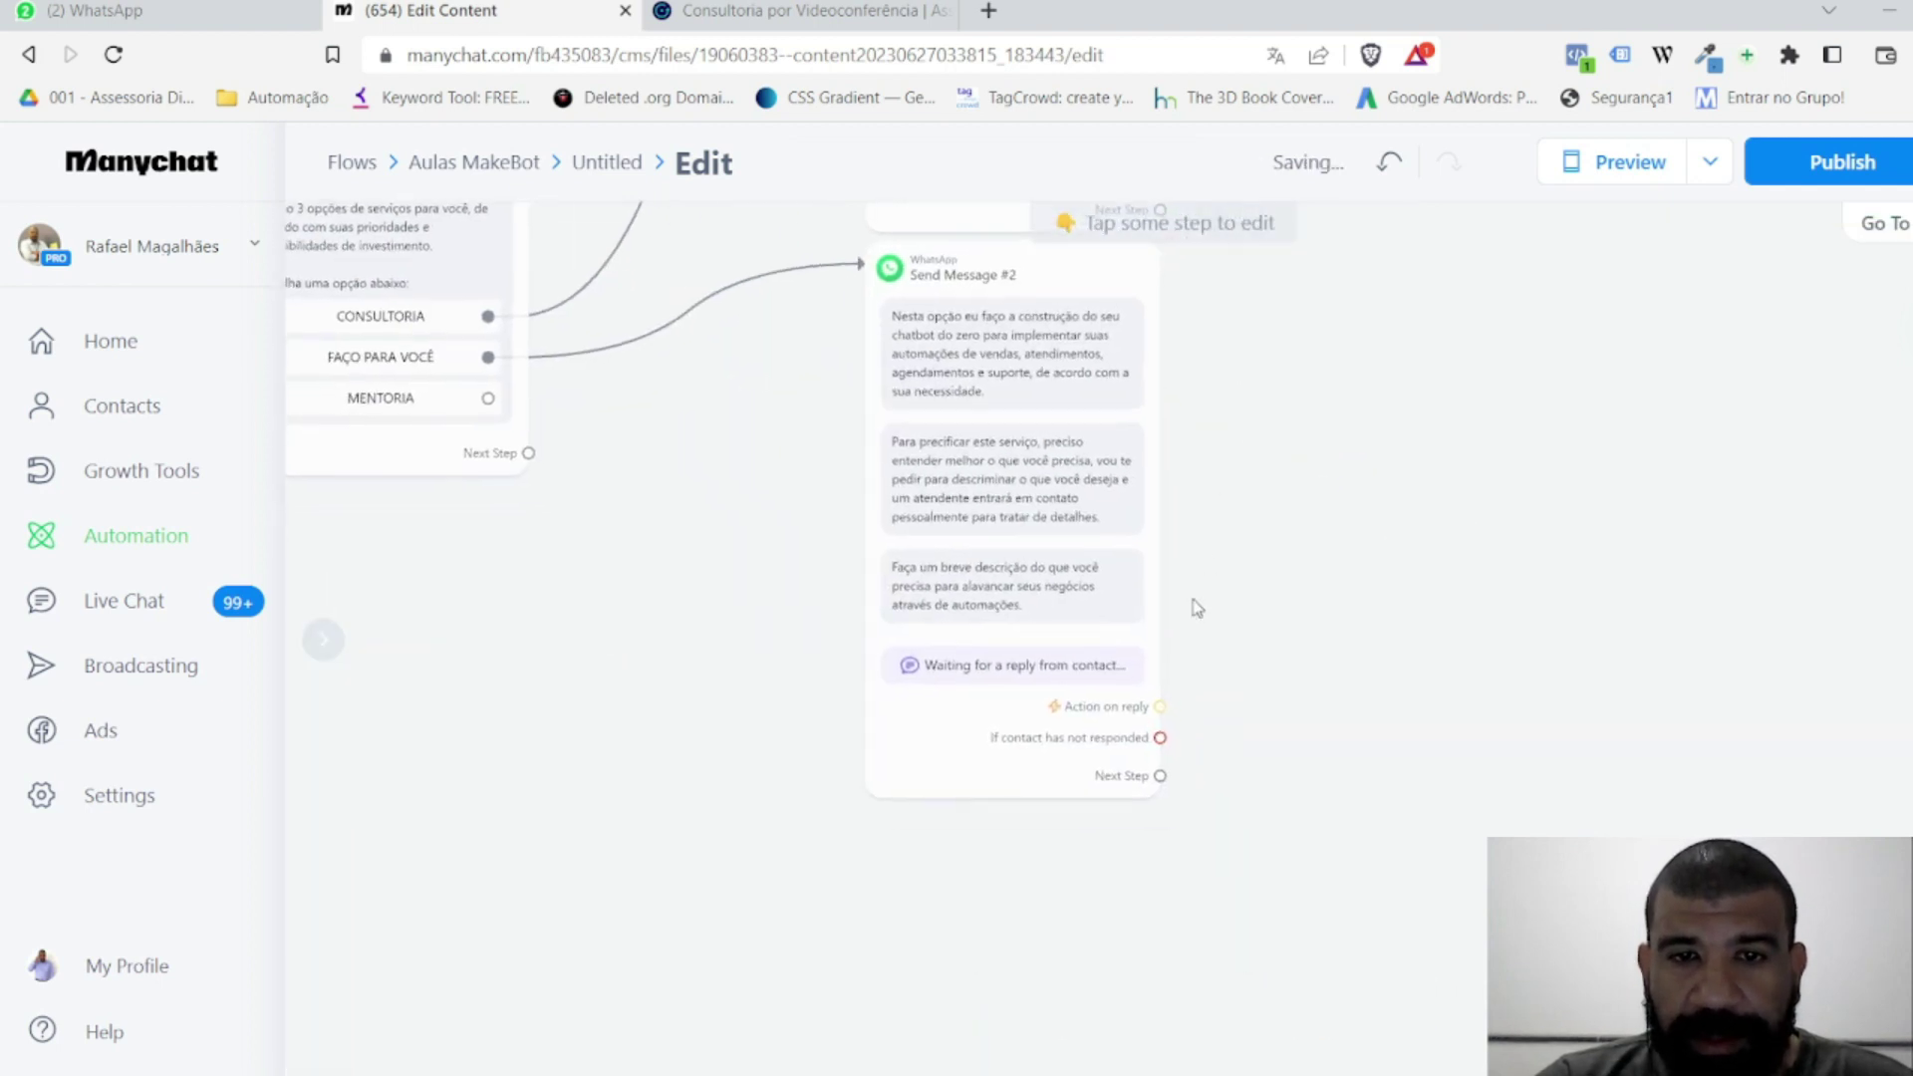
pyautogui.moveTo(1159, 774); pyautogui.dragTo(1350, 476)
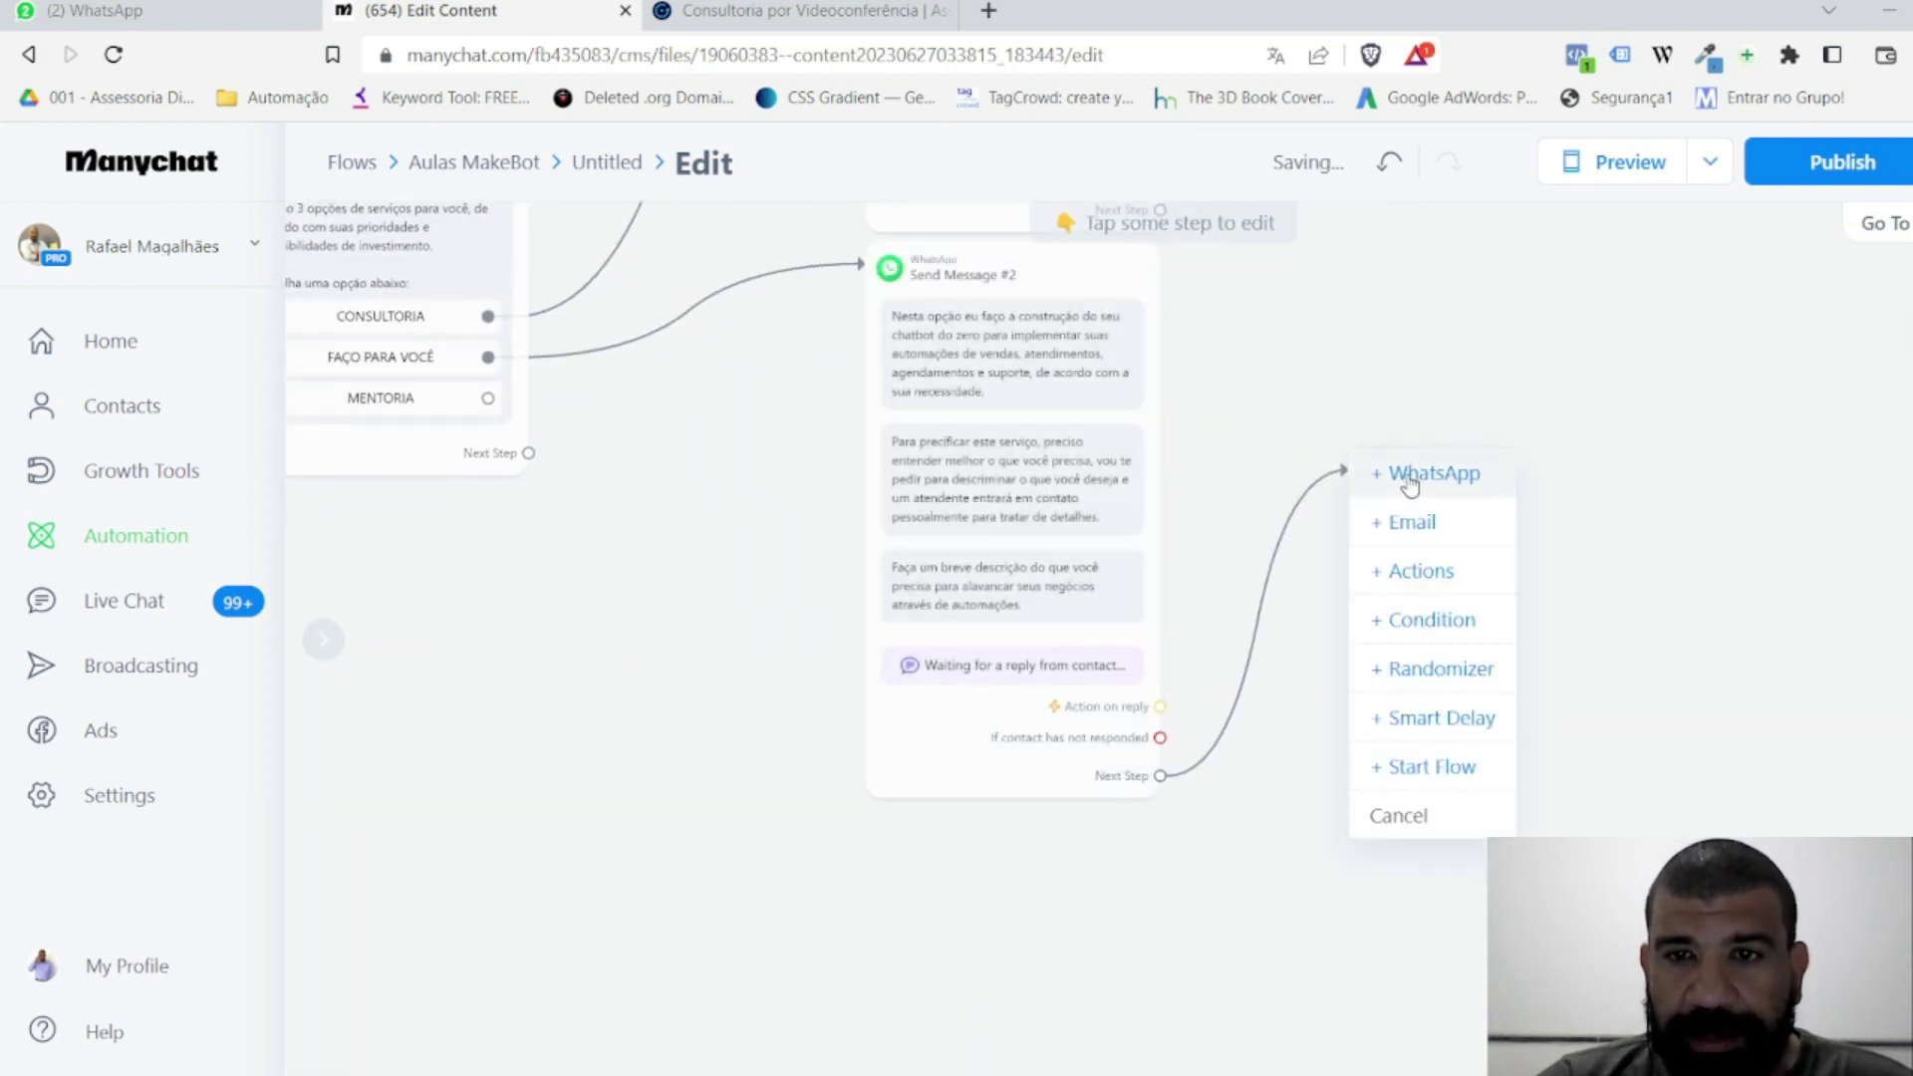
pyautogui.click(1400, 477)
# Step: Write "Ok, anotei aqui sua solicitação." and, after a blank line, "Aguarde que breve entraremos em contato com você." in Send Message #3
pyautogui.write('Ok, anotei aqui sua solicitação')
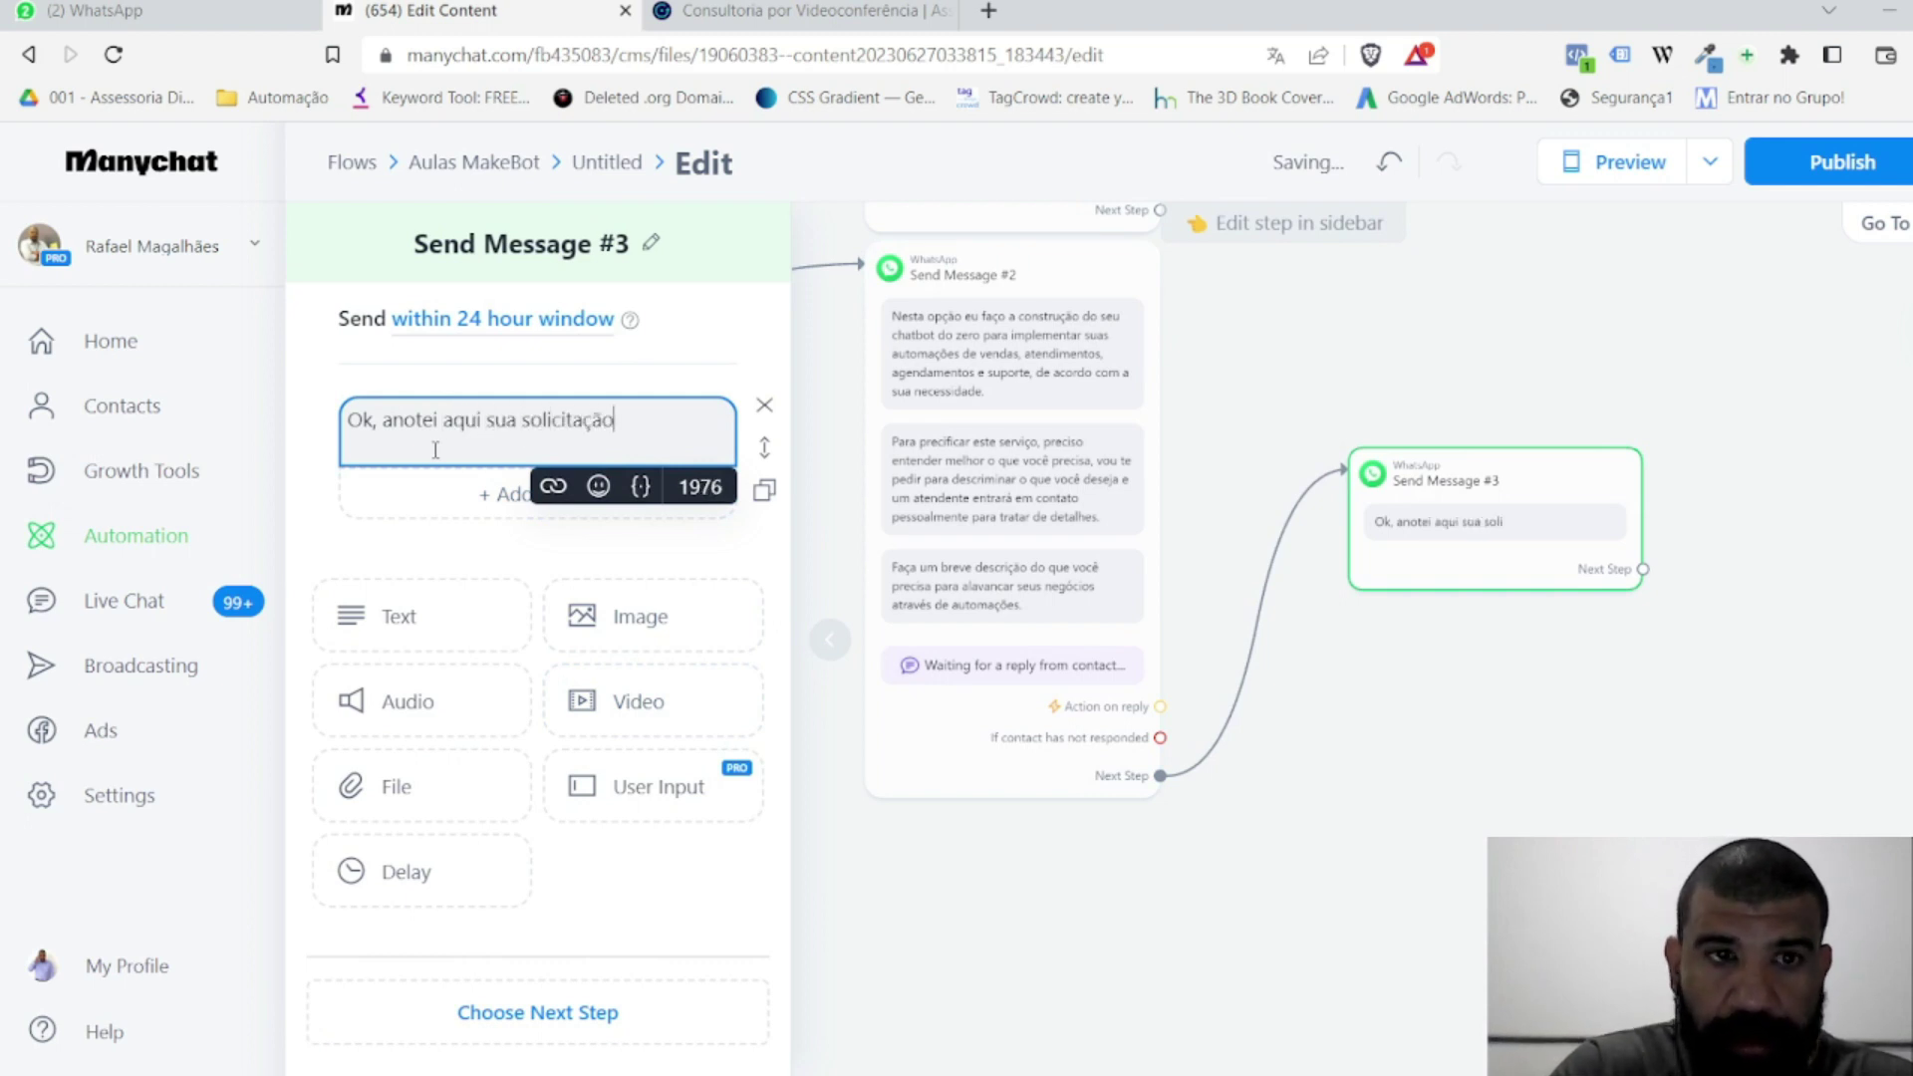
pyautogui.write('. Aguarde que breve entraremos em contatp')
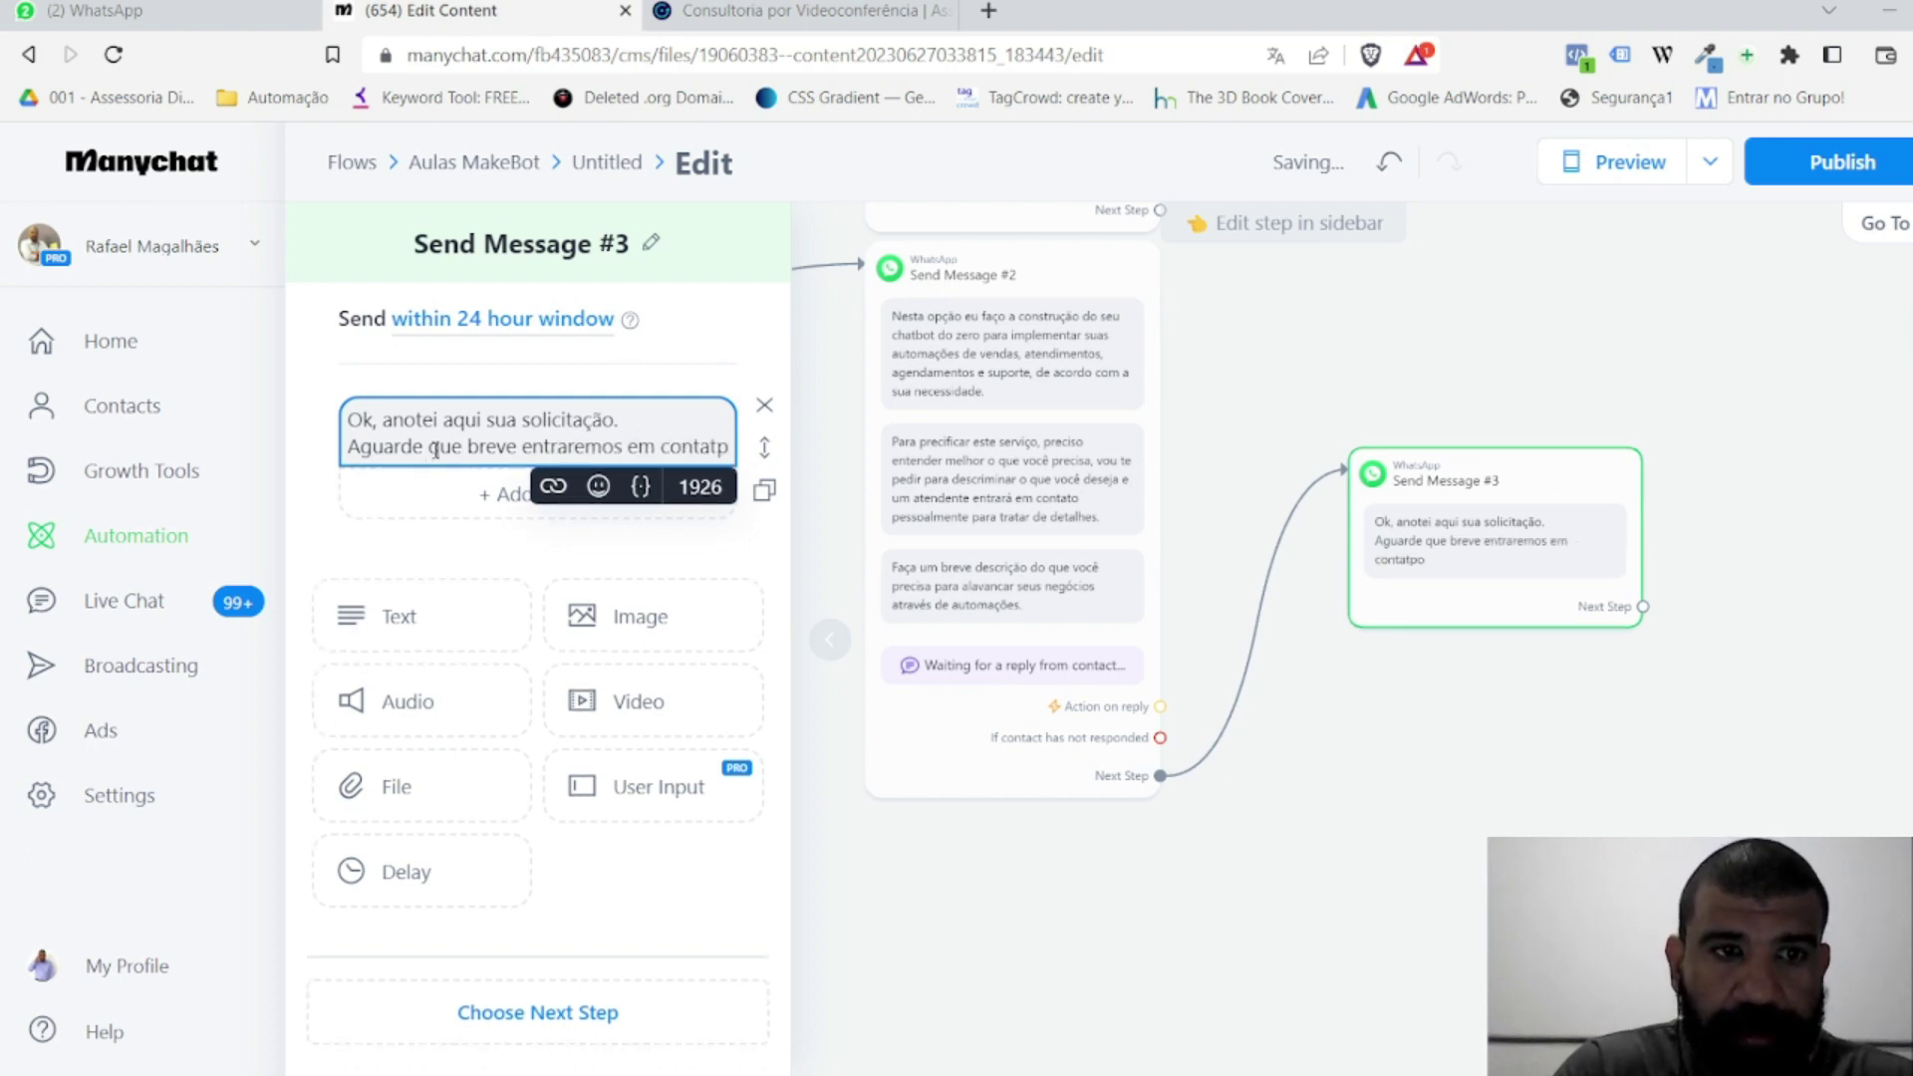
pyautogui.press('BackSpace')
pyautogui.write('o')
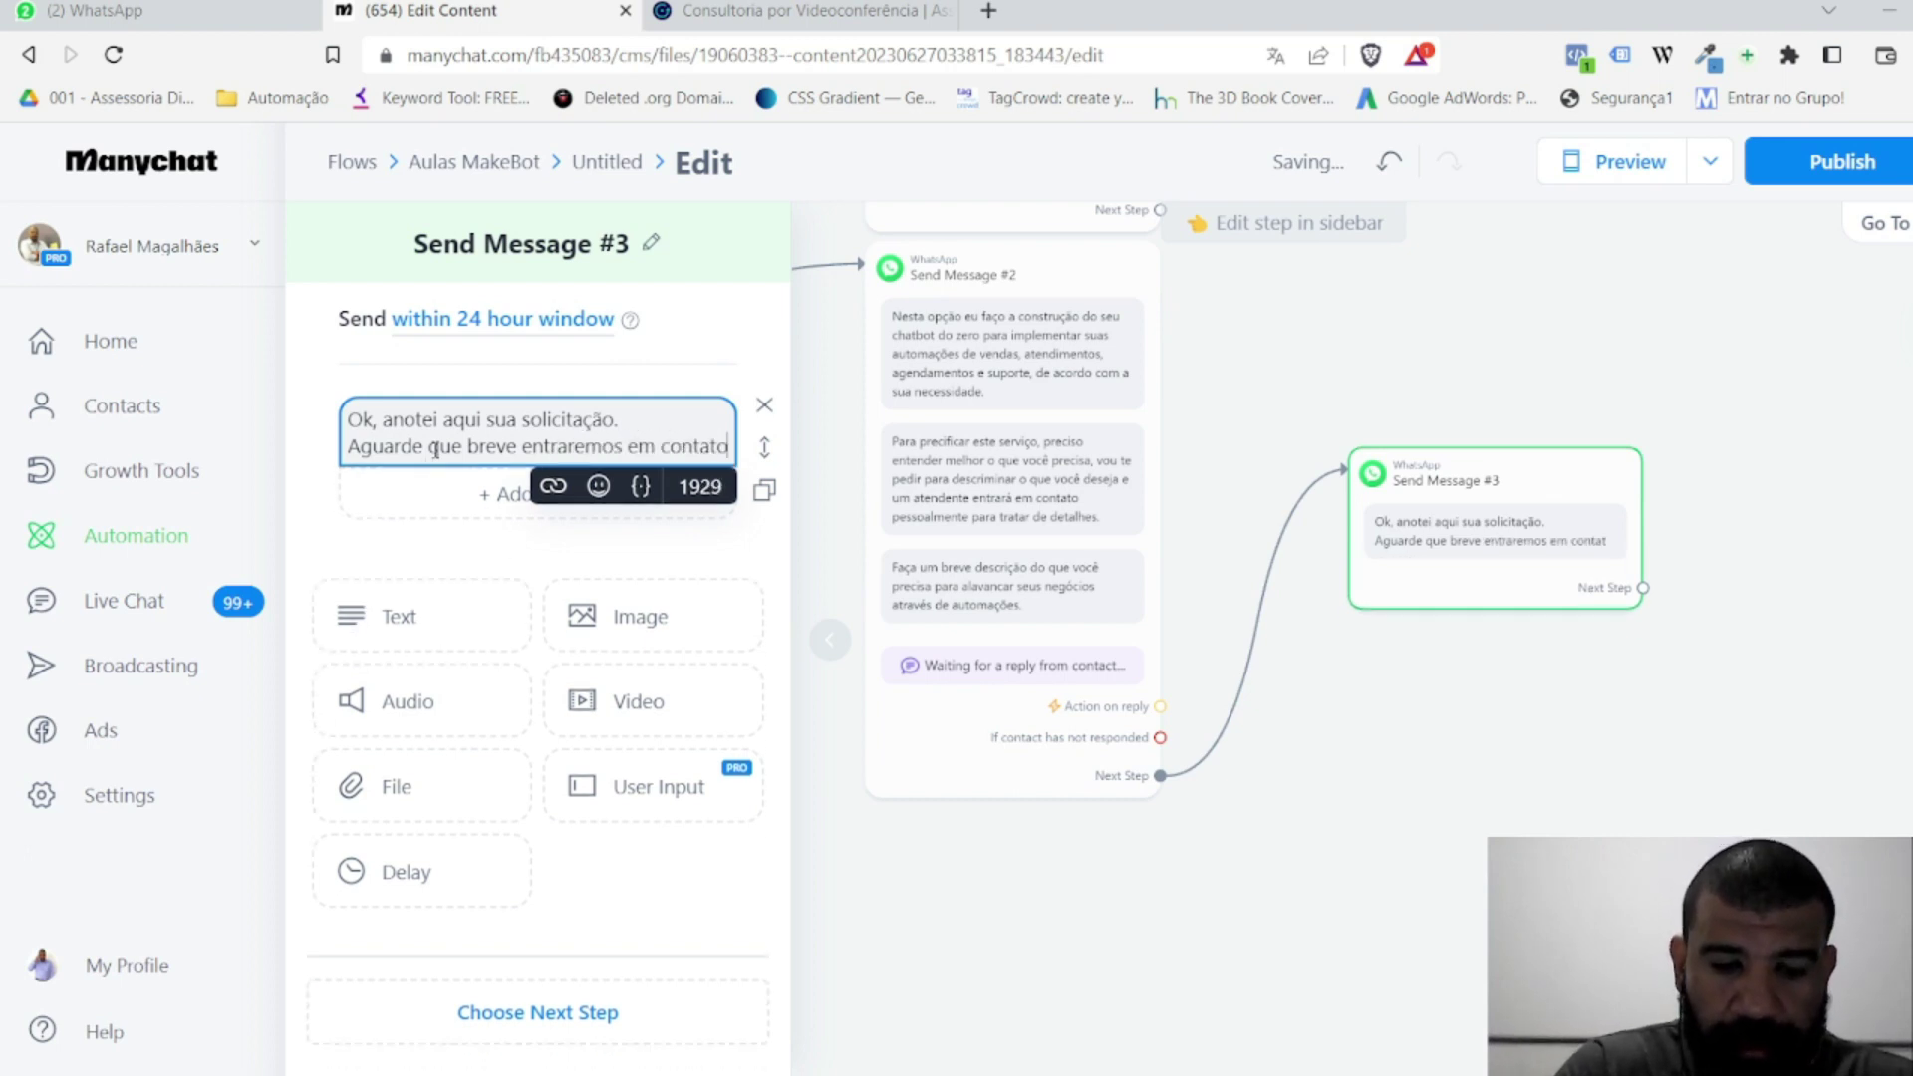
pyautogui.write(' com você')
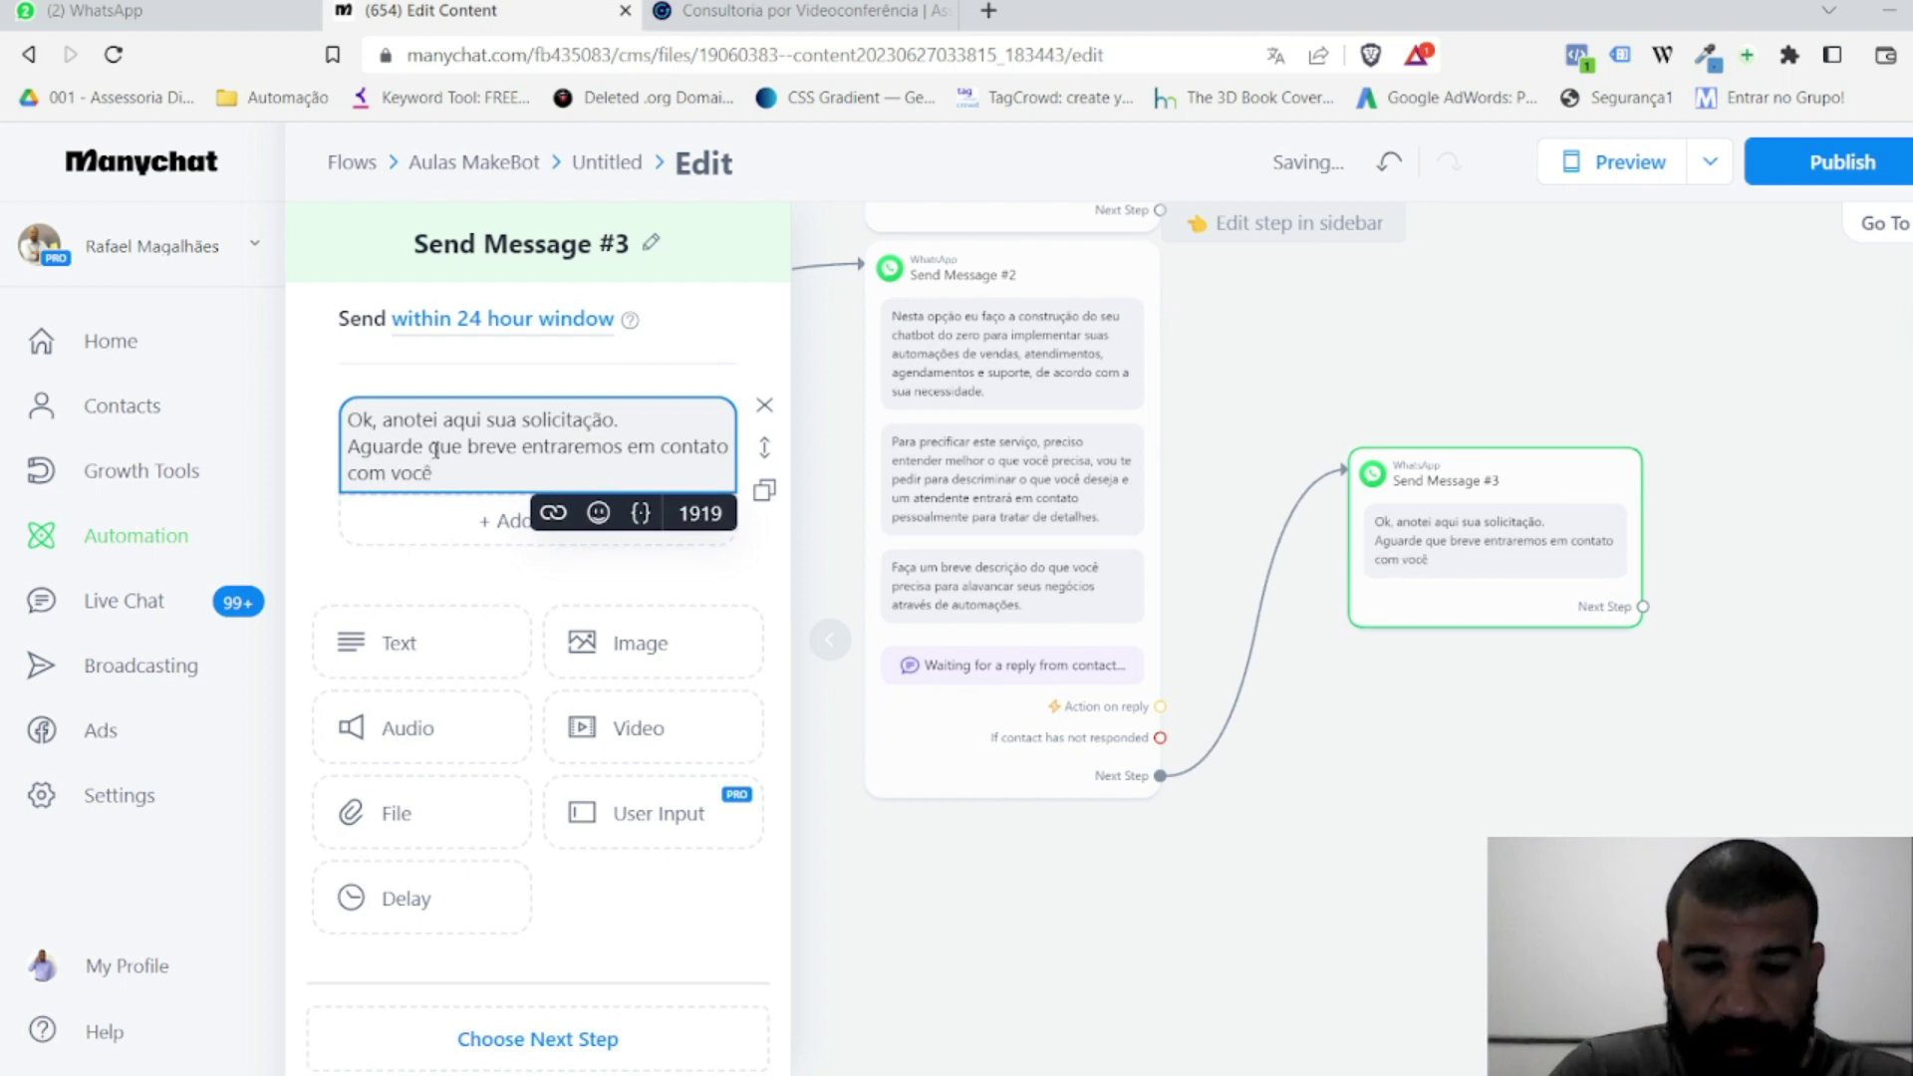
pyautogui.click(668, 429)
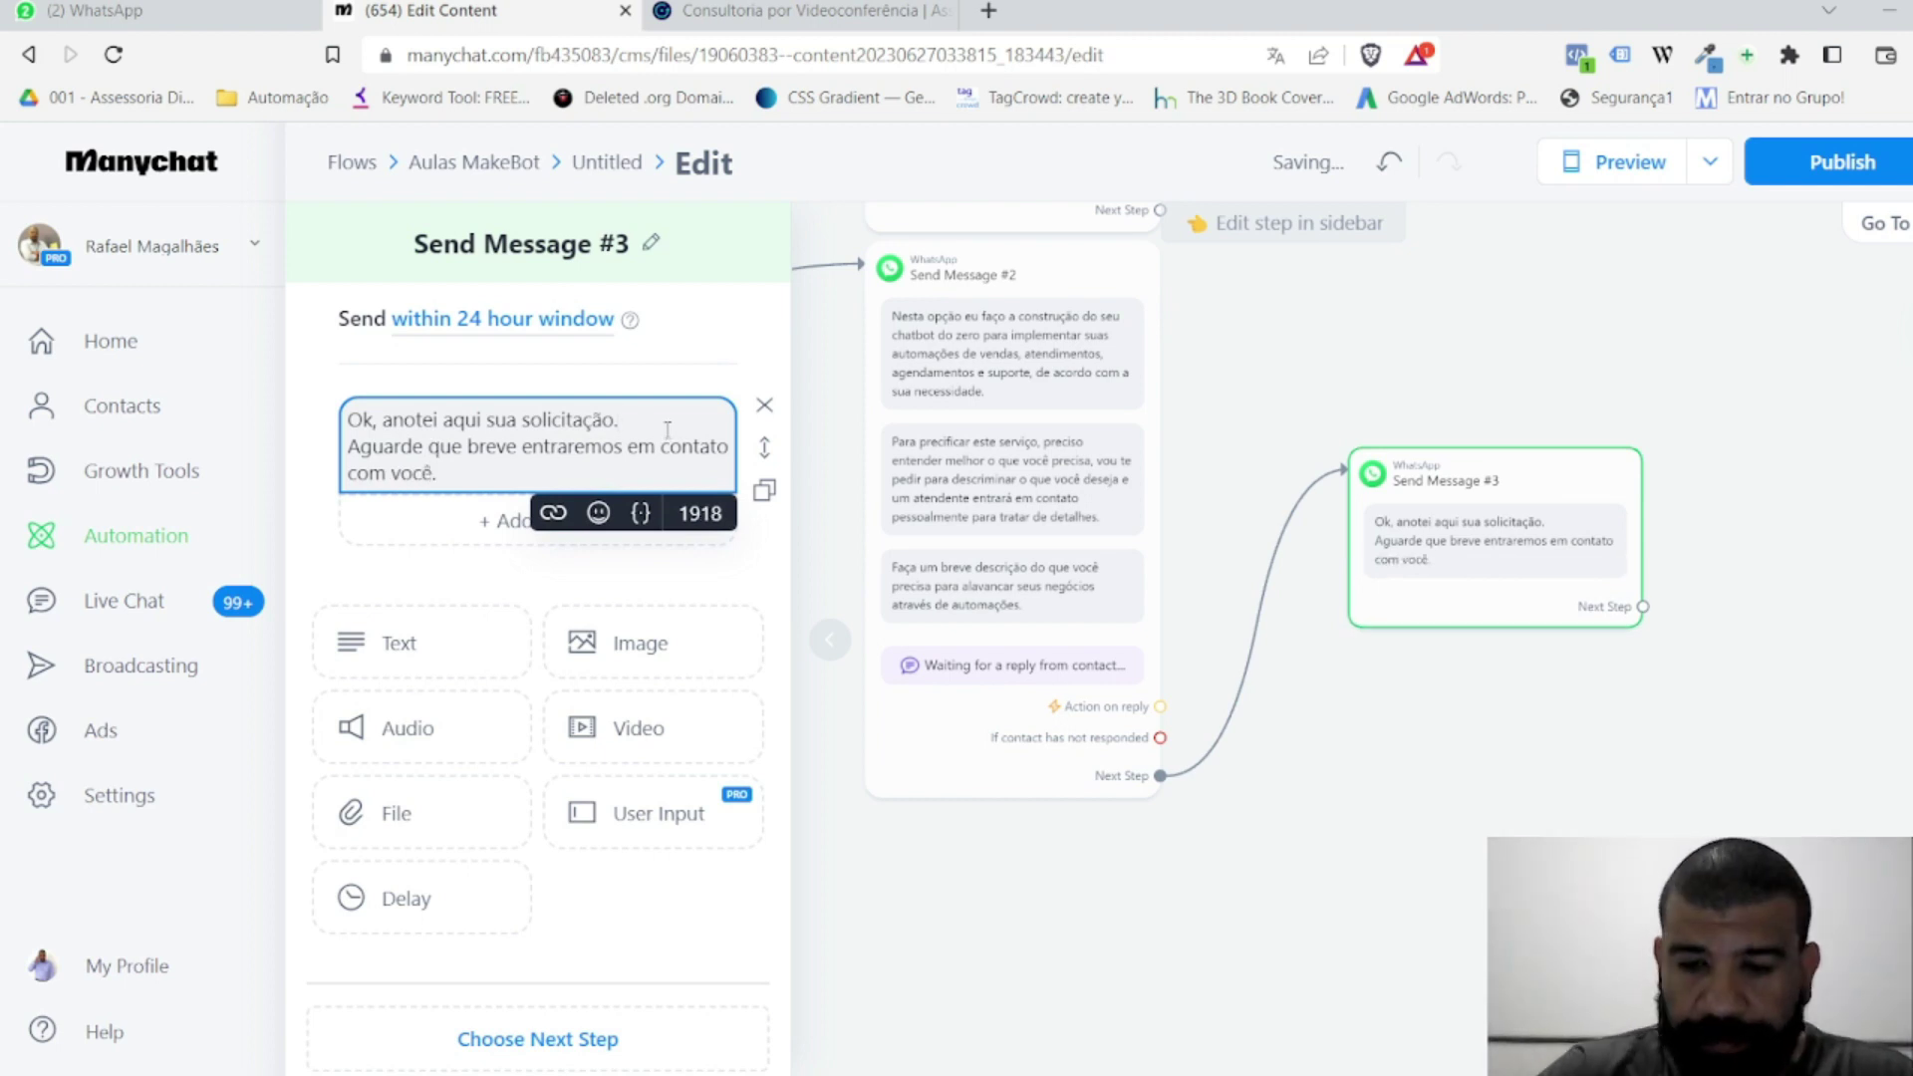
pyautogui.press('Return')
pyautogui.click(1518, 780)
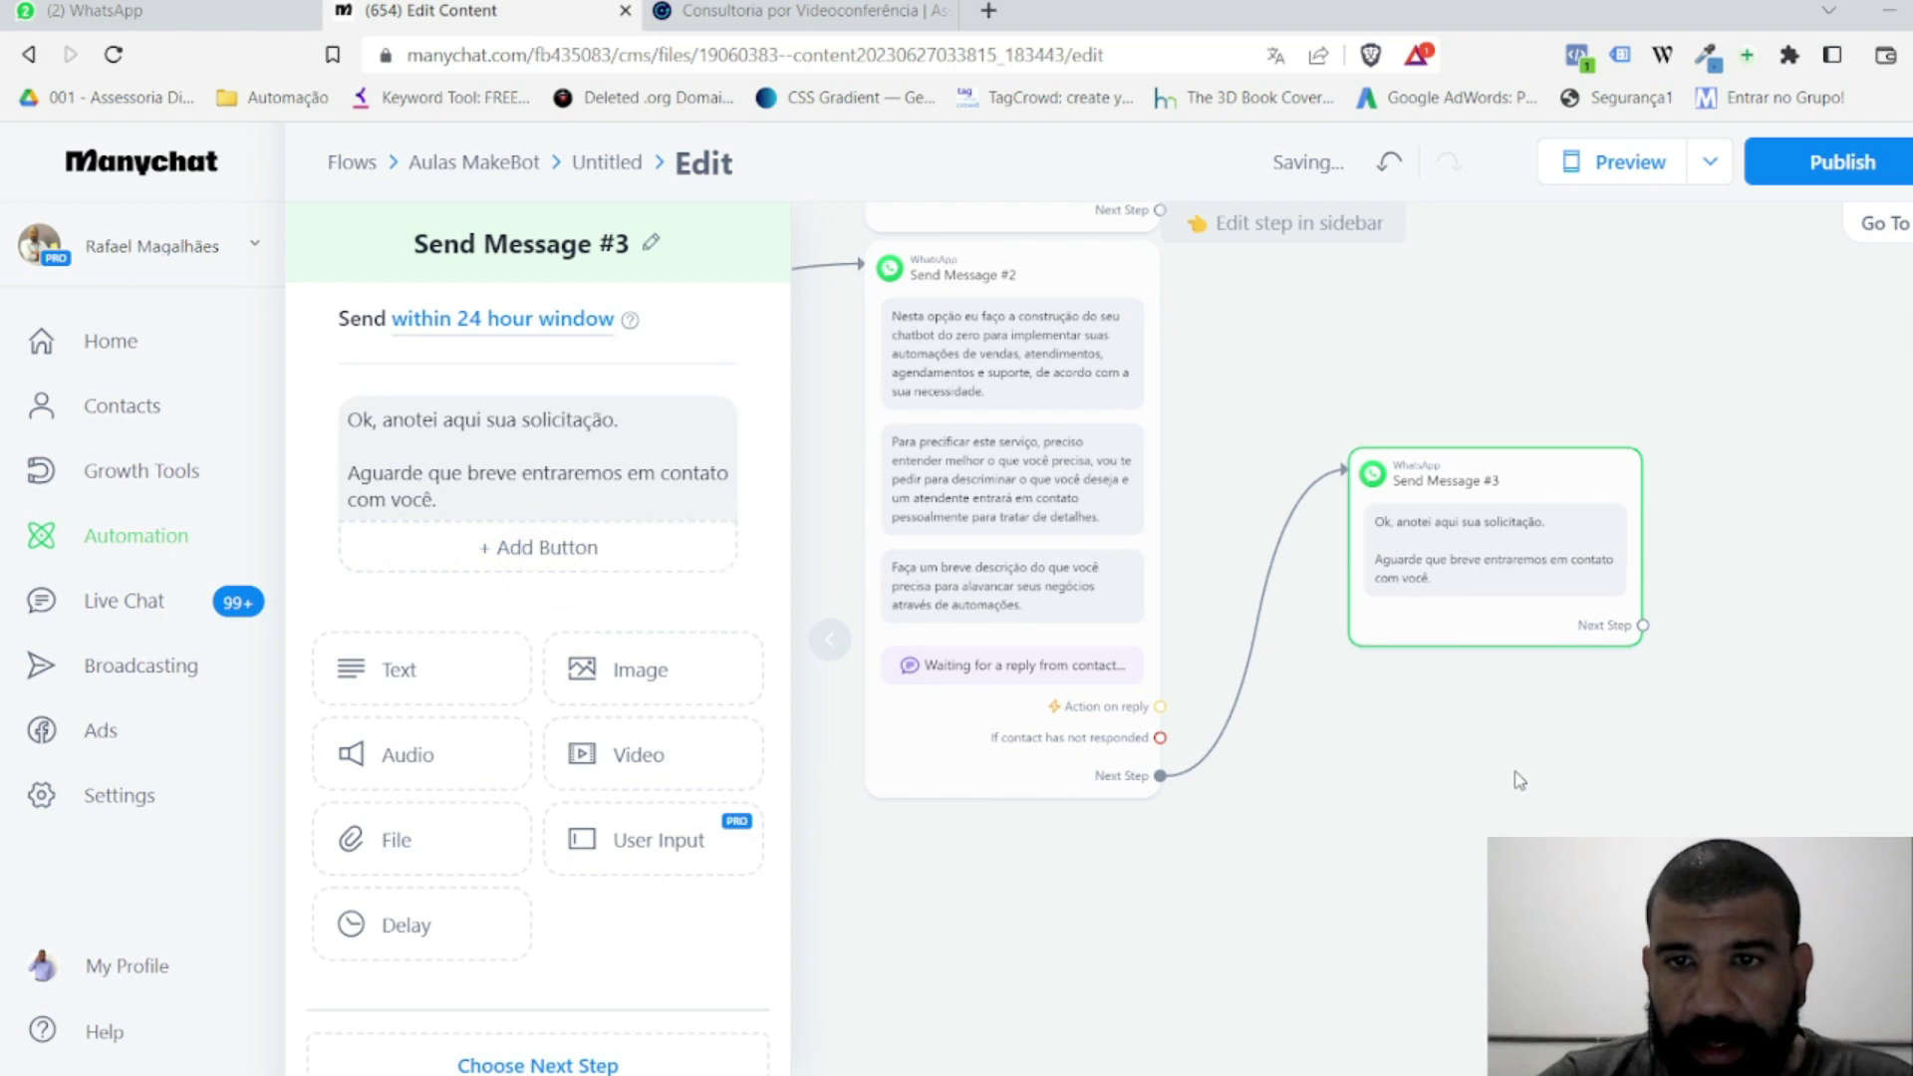
# Step: Connect an Actions step after Send Message #3 and add a Notify Assignees action to it
pyautogui.scroll(-2, 1392, 814)
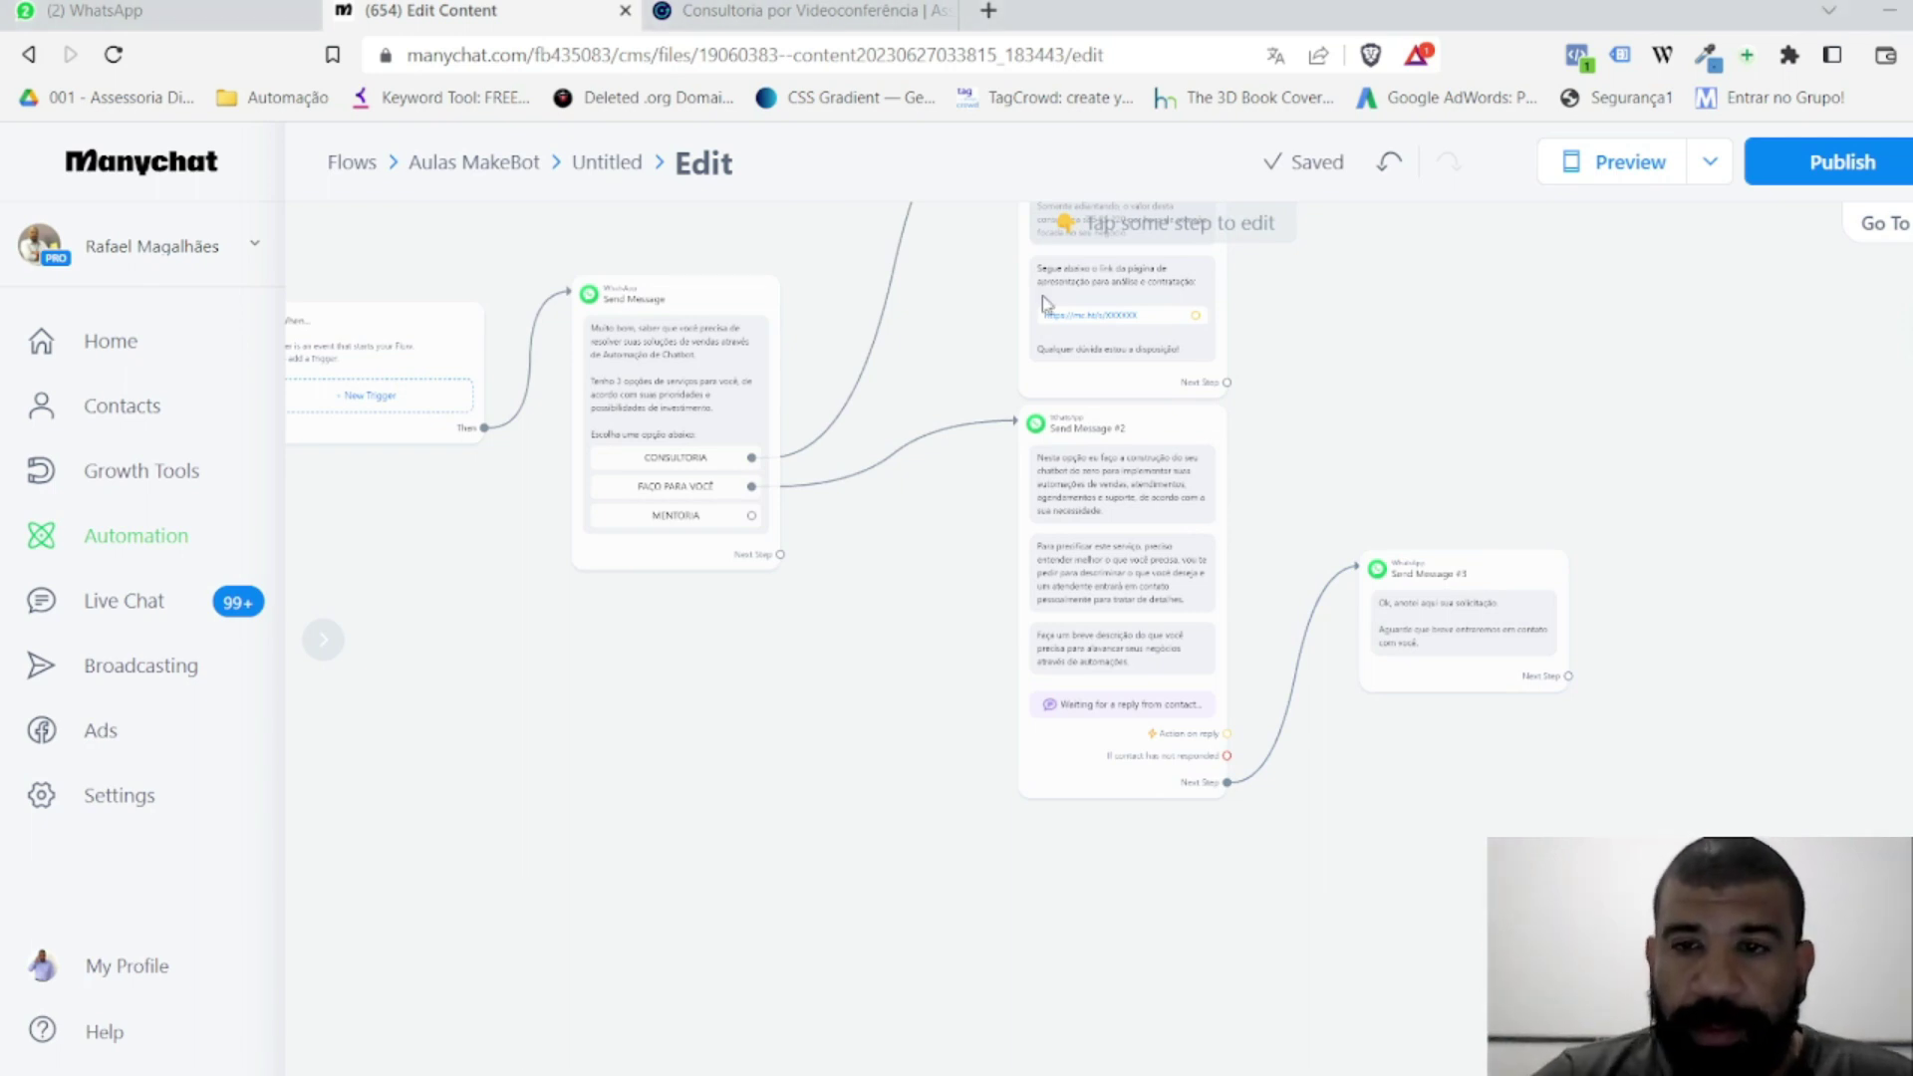
pyautogui.moveTo(1570, 679); pyautogui.dragTo(1633, 468)
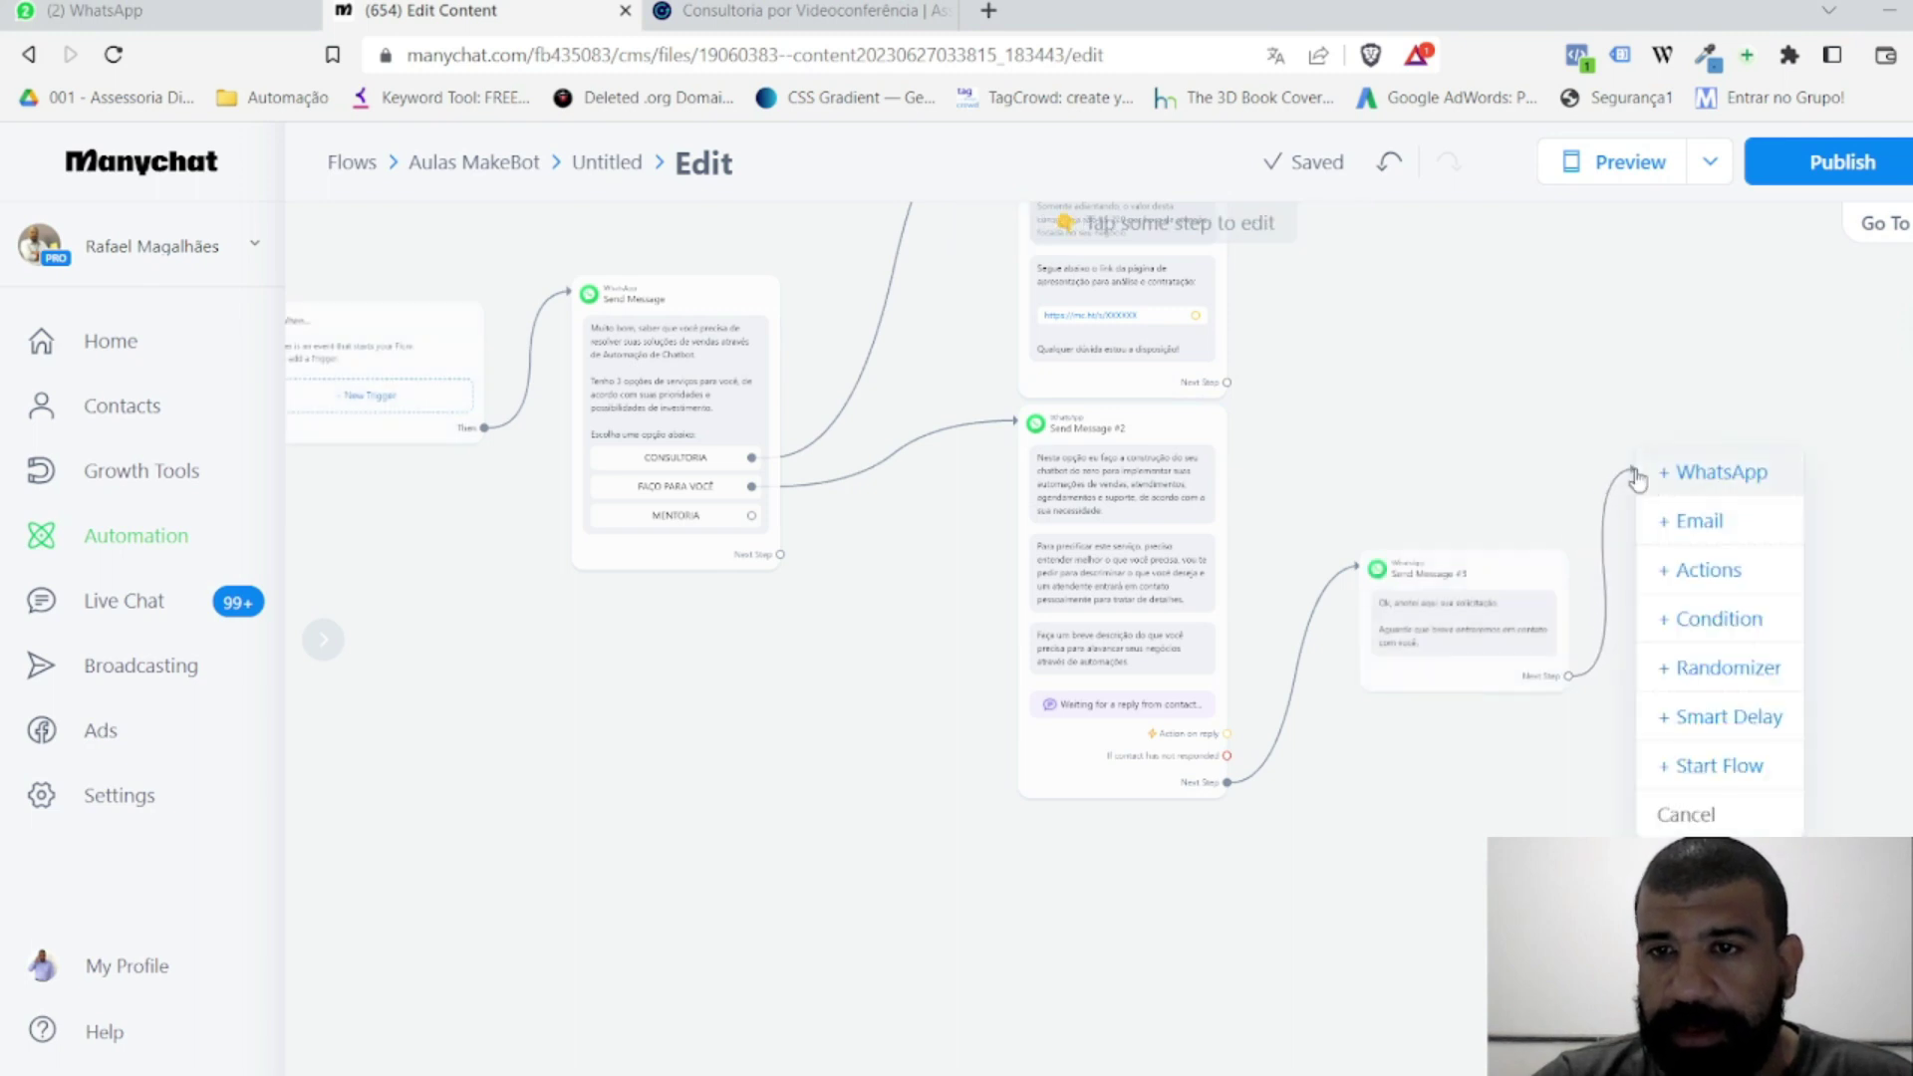
pyautogui.click(1707, 570)
pyautogui.click(513, 364)
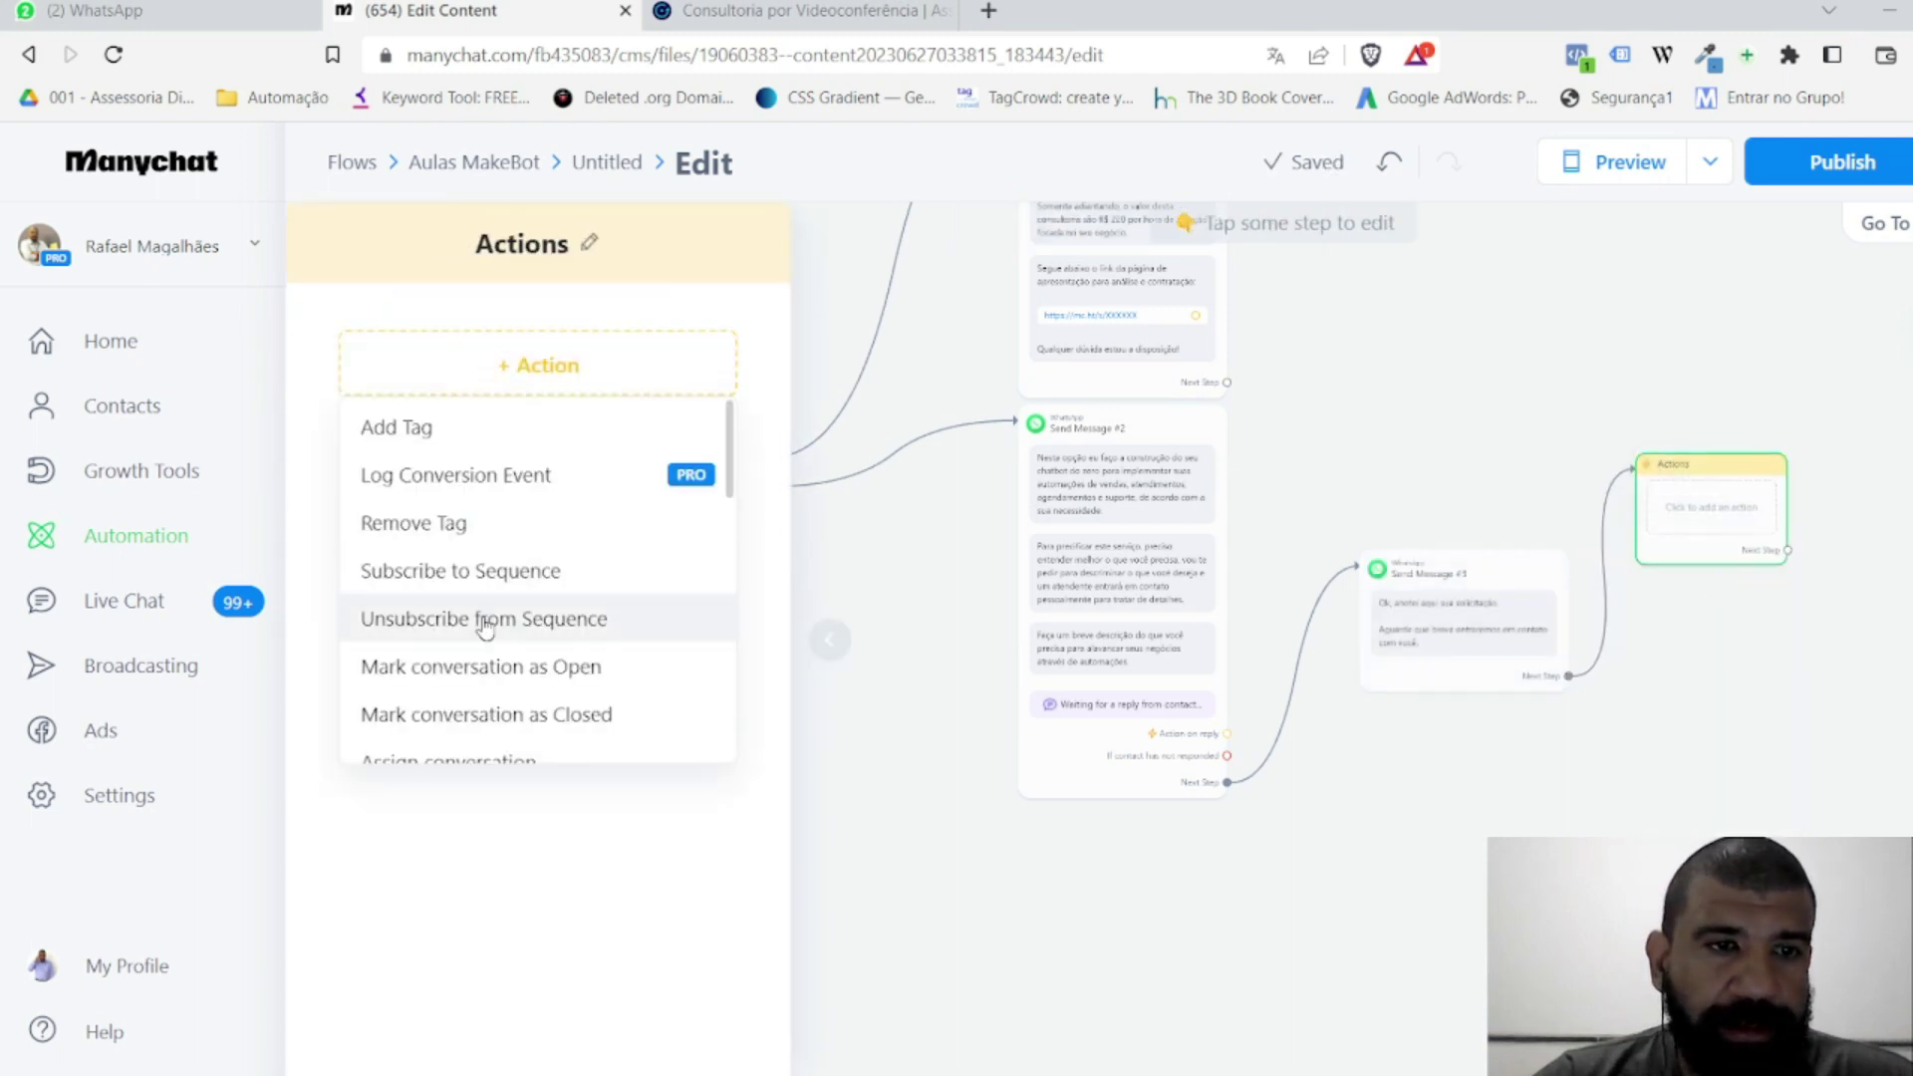
pyautogui.scroll(-3, 491, 618)
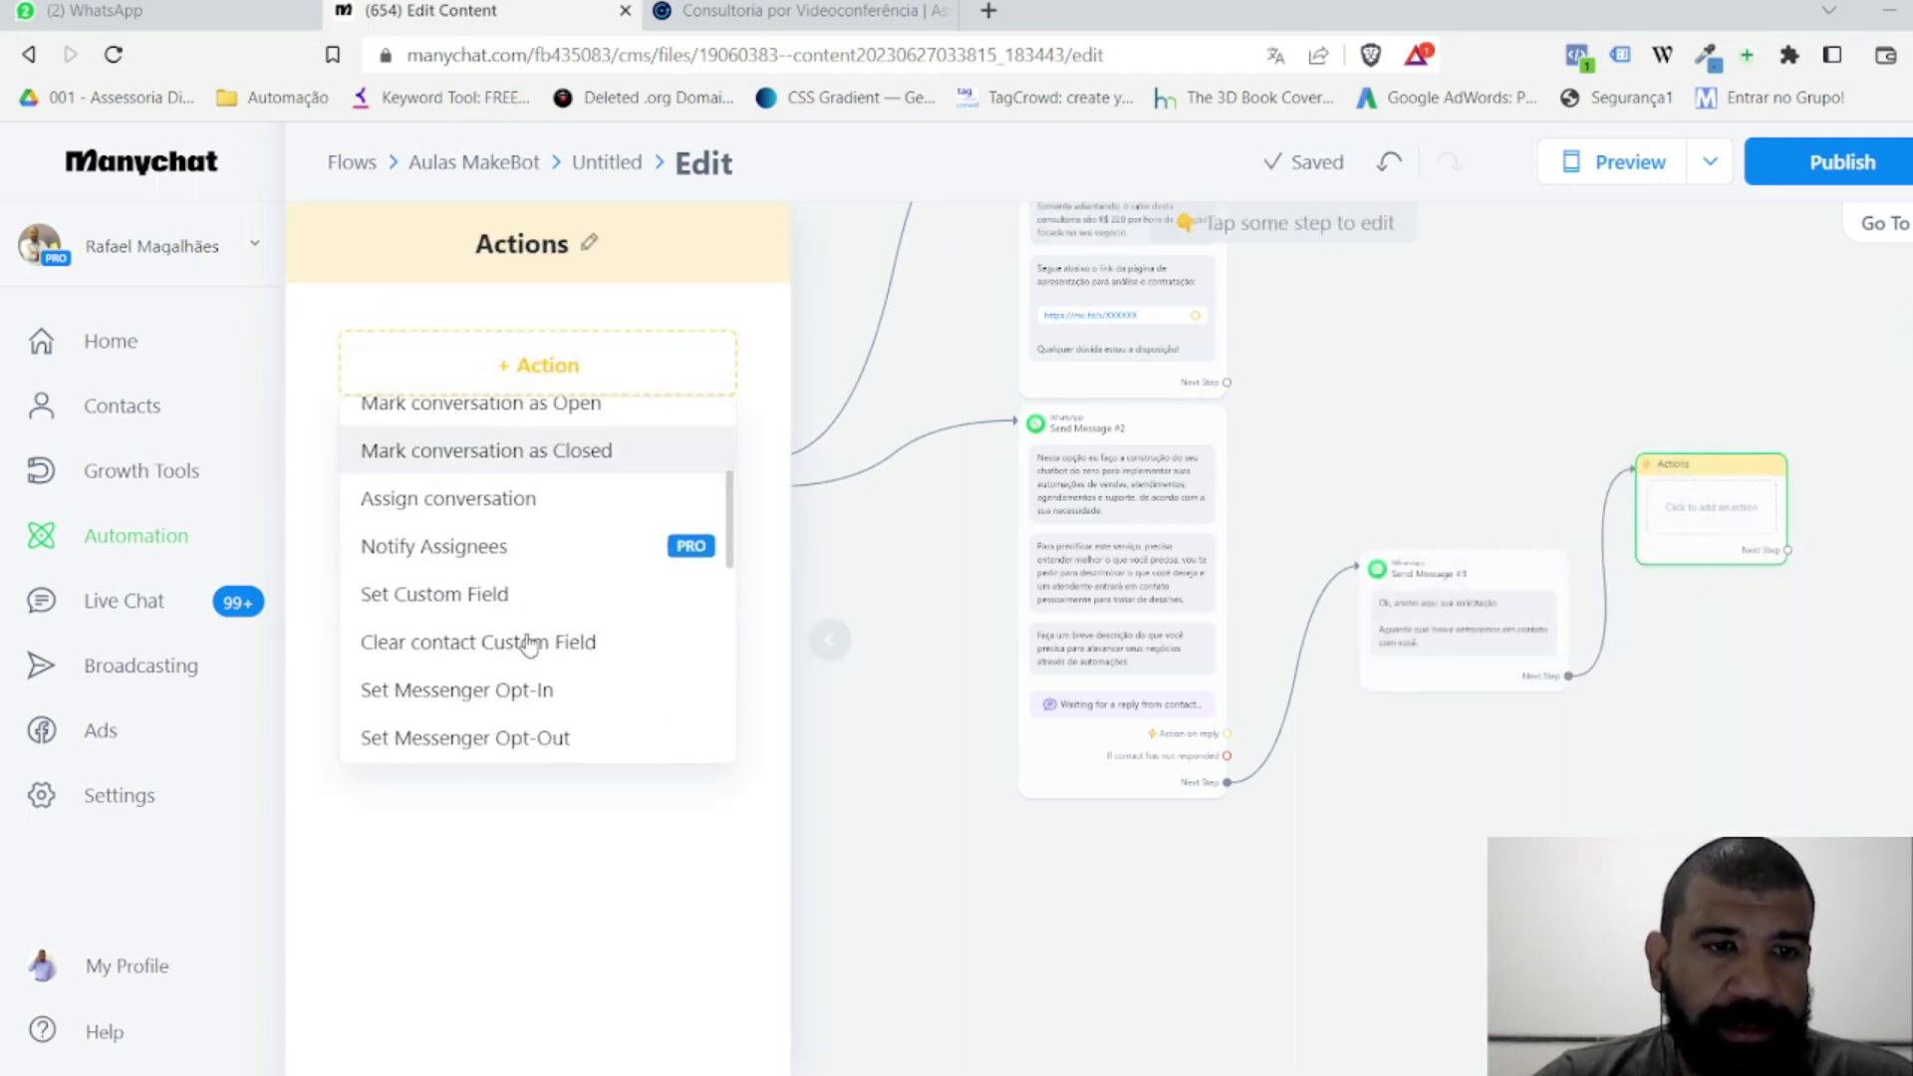
pyautogui.click(475, 557)
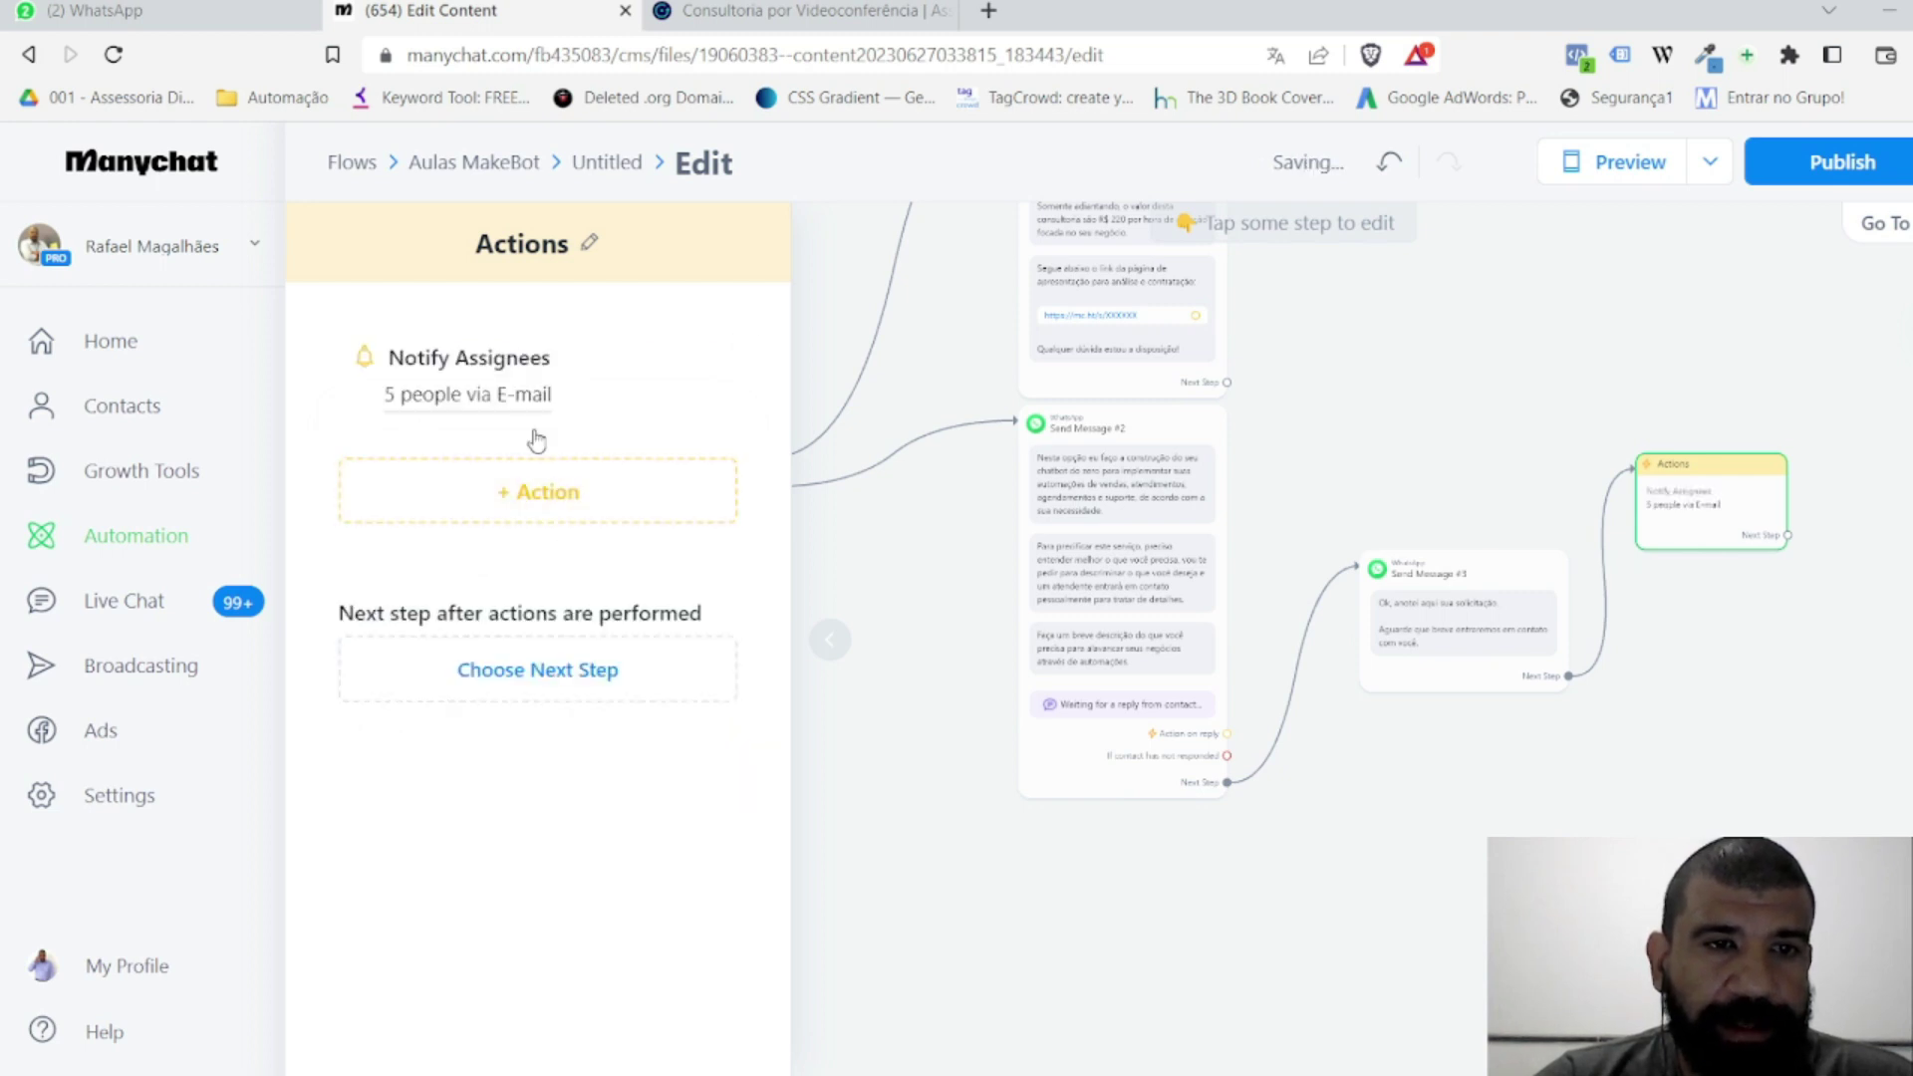
# Step: Restrict the Notify Assignees e-mail notification from the whole team to the account owner only
pyautogui.click(501, 399)
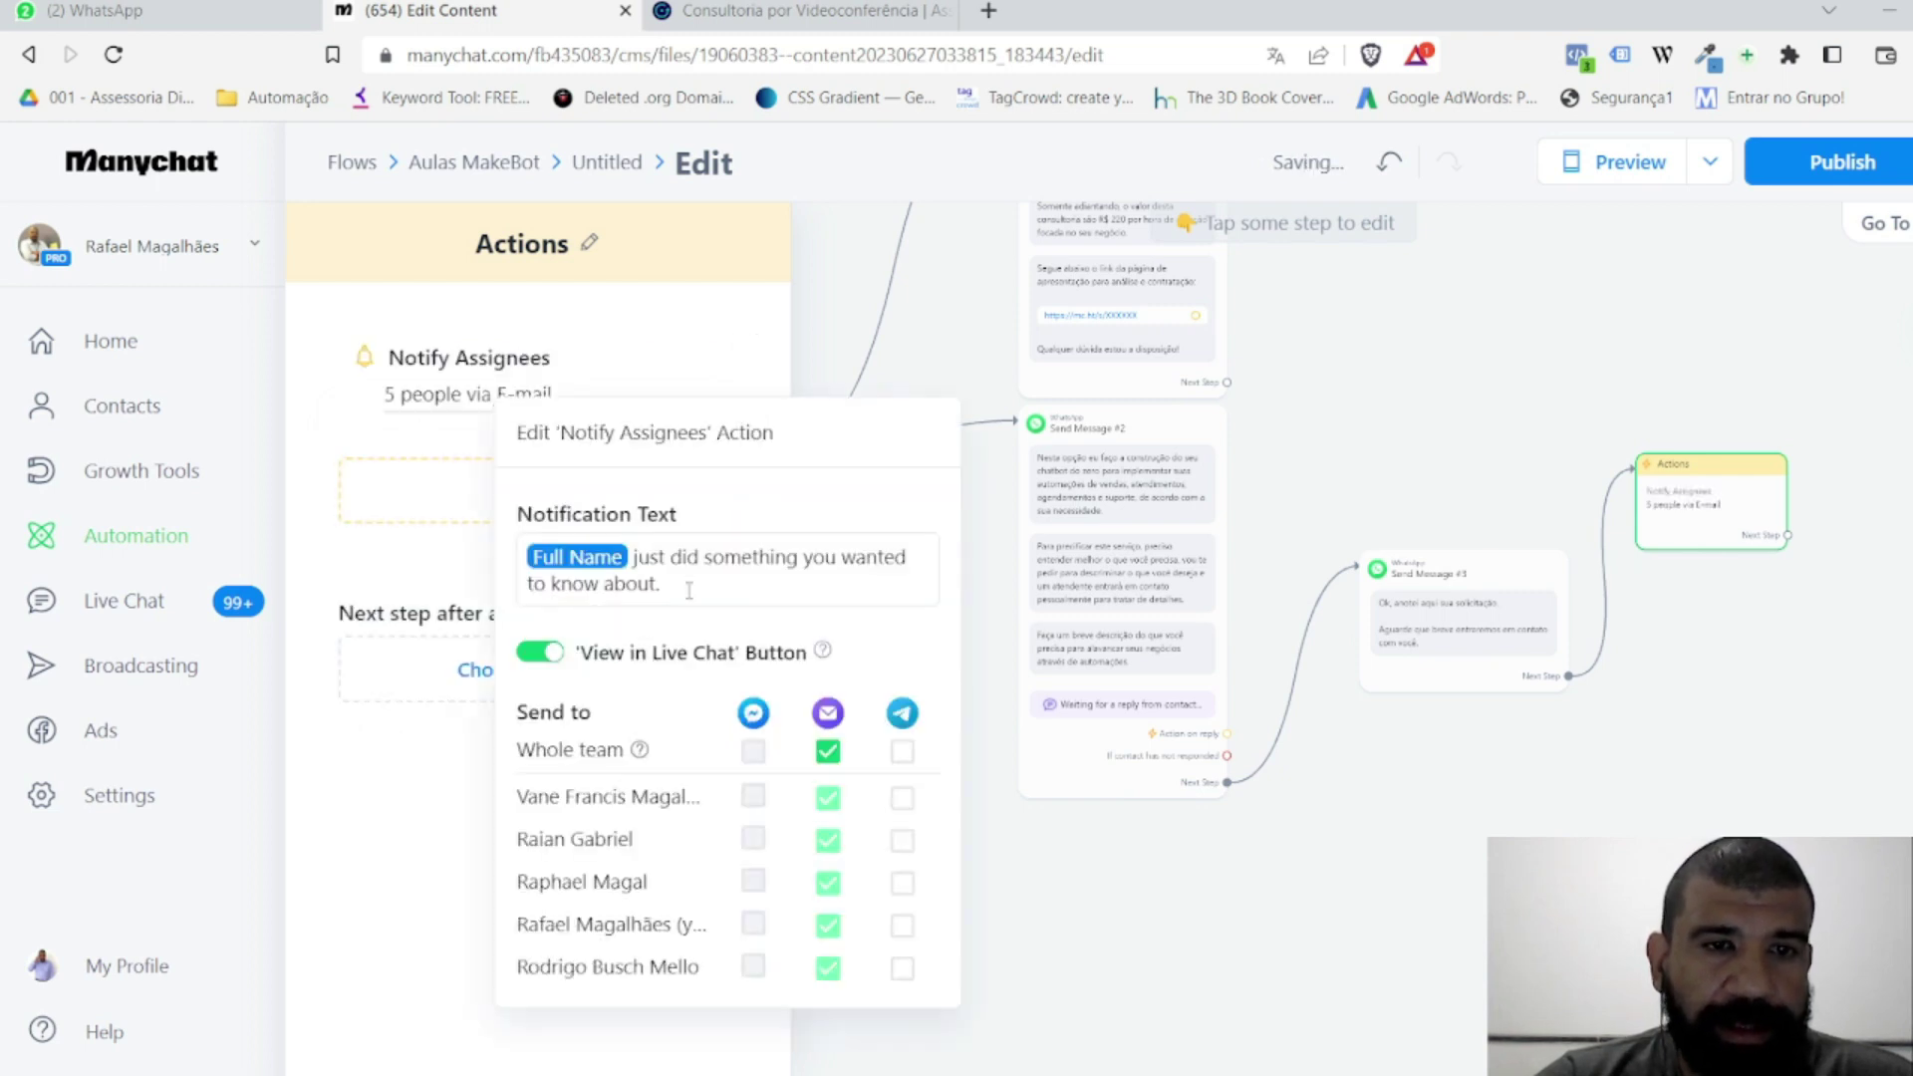
pyautogui.click(826, 752)
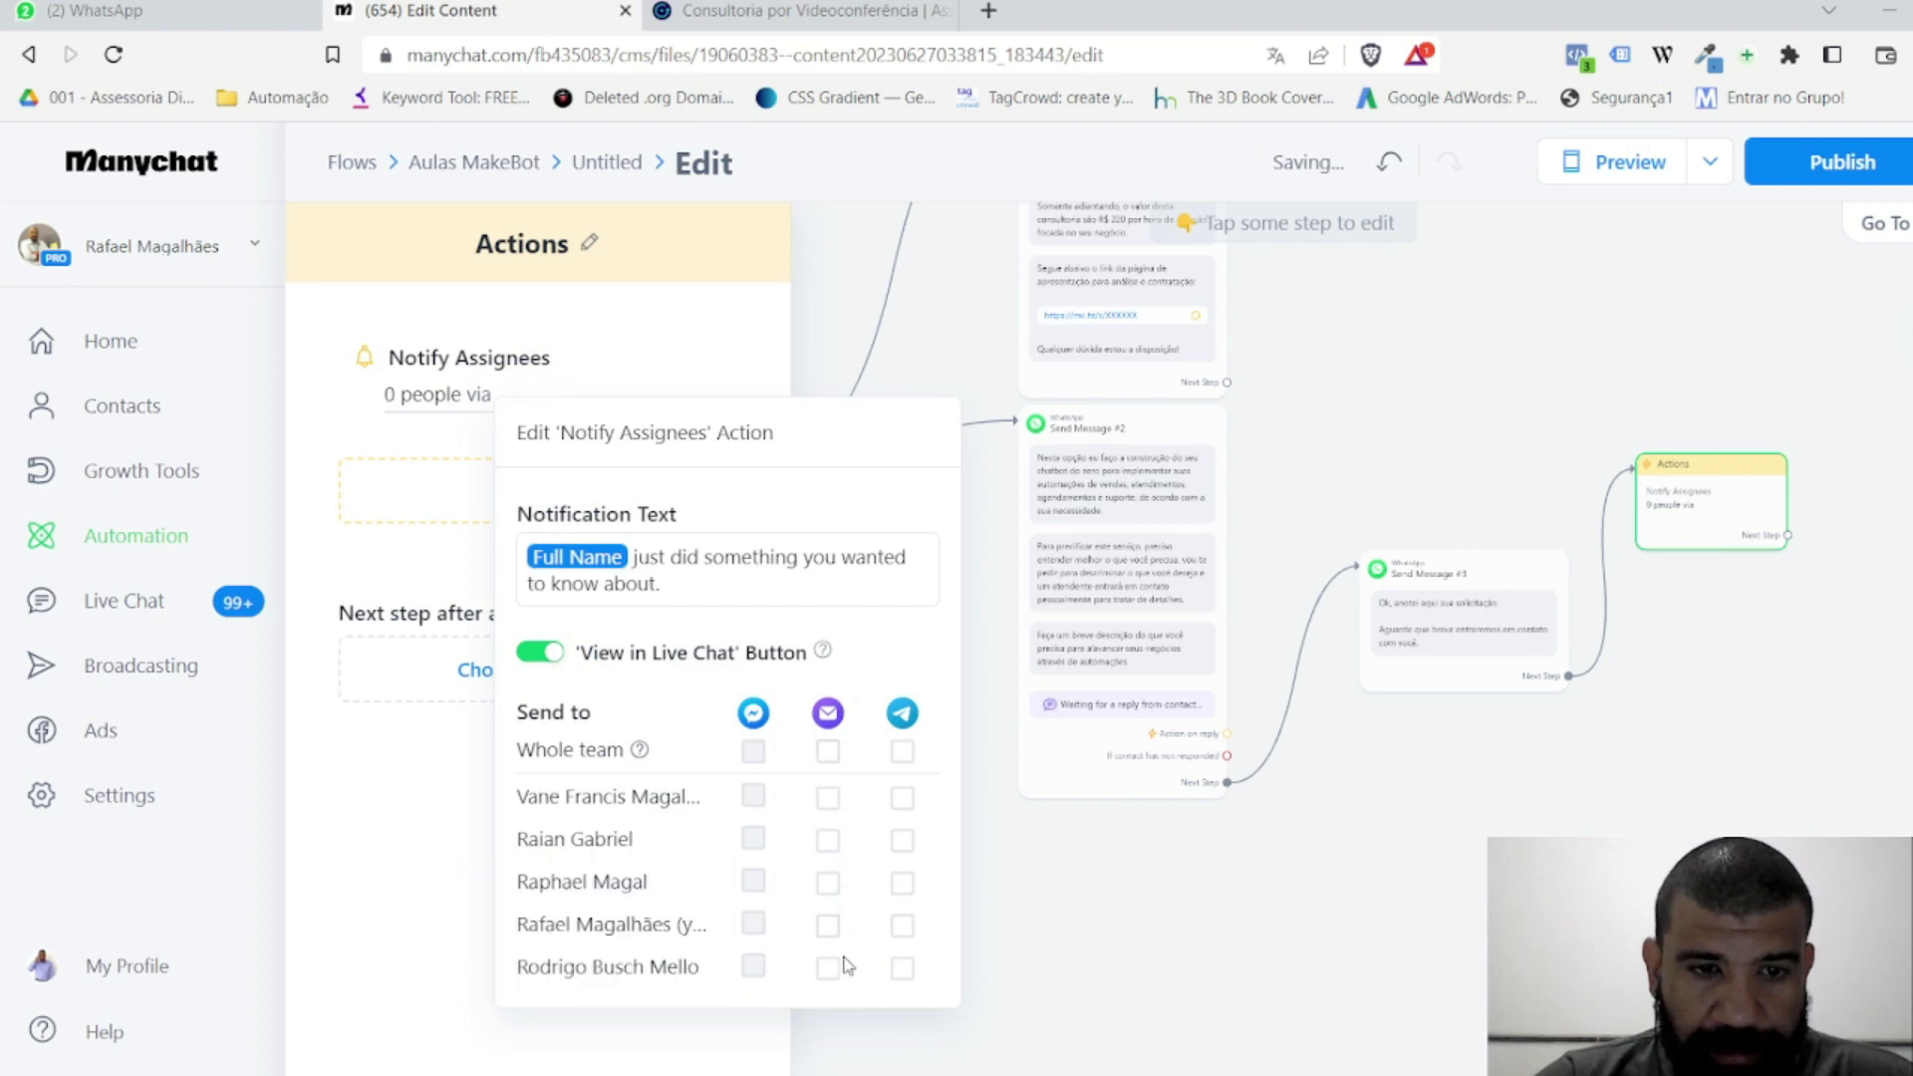
pyautogui.click(827, 925)
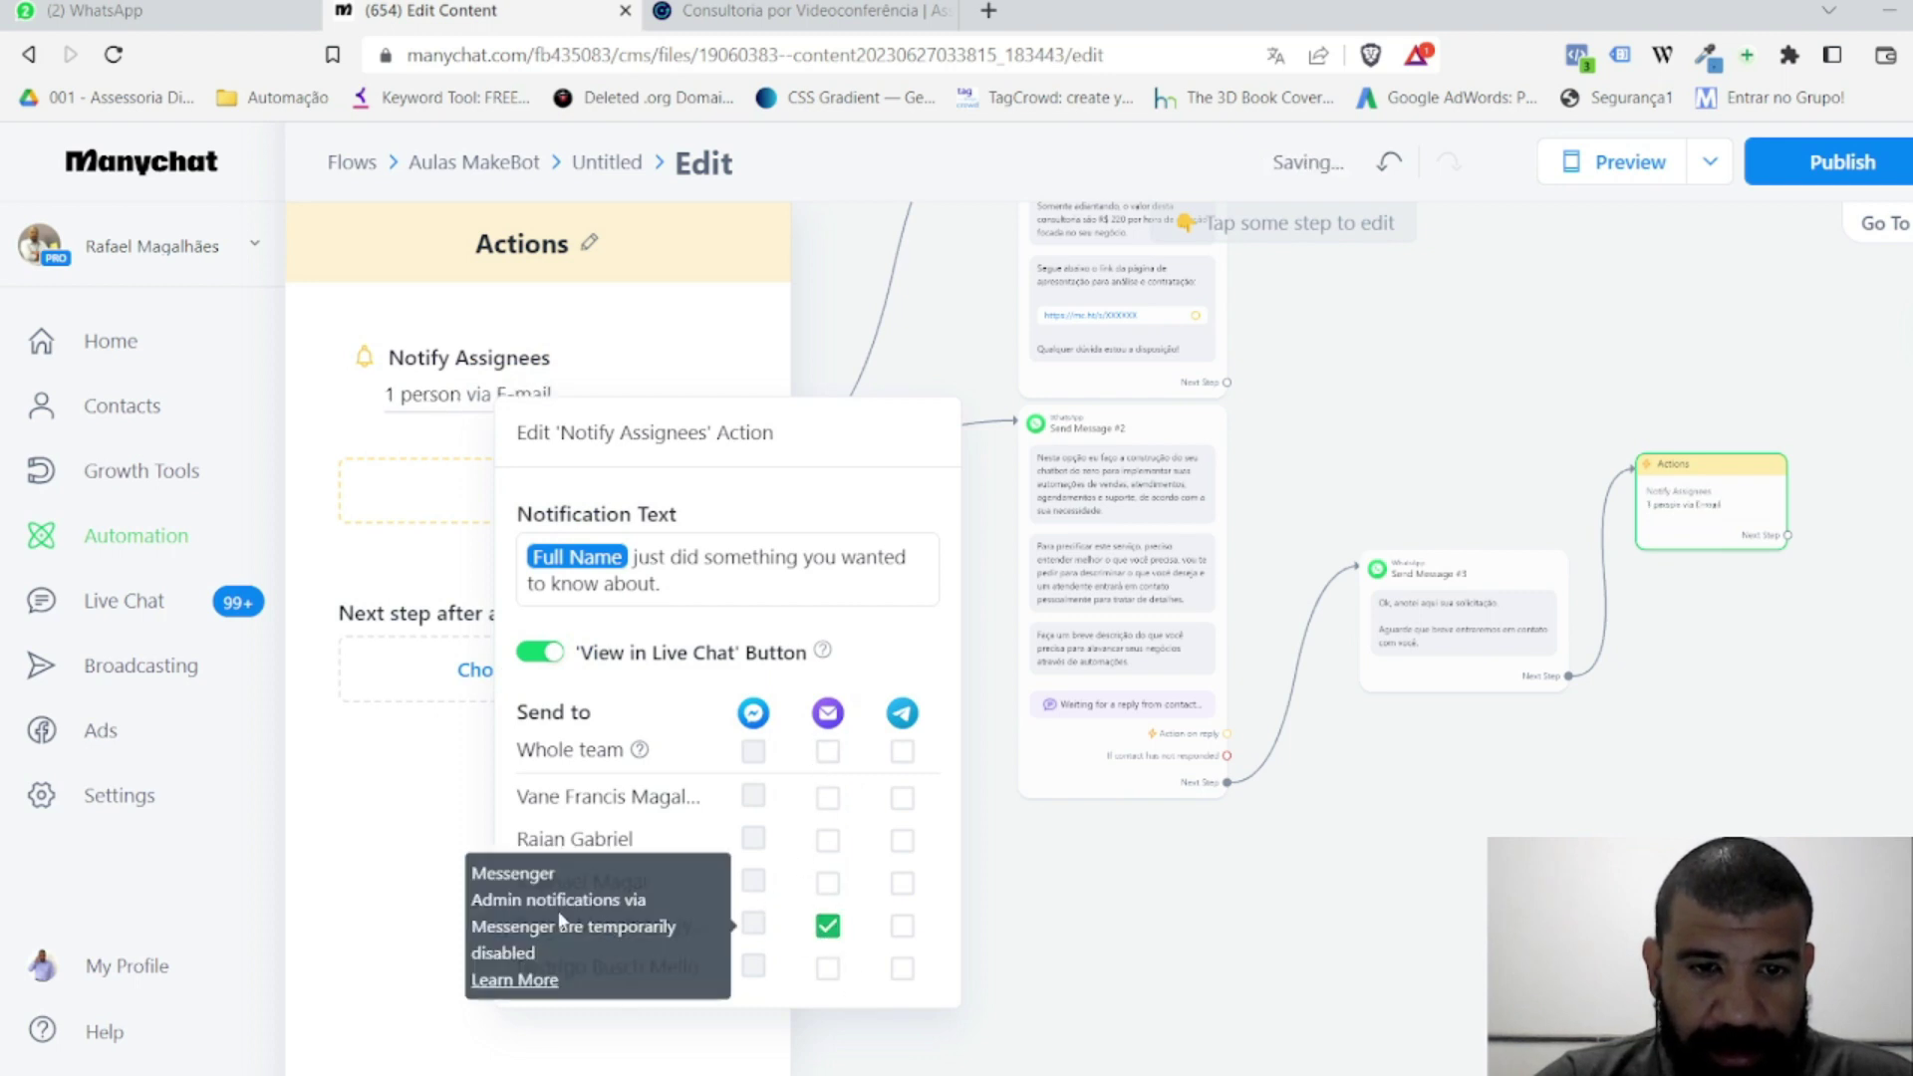
pyautogui.click(400, 819)
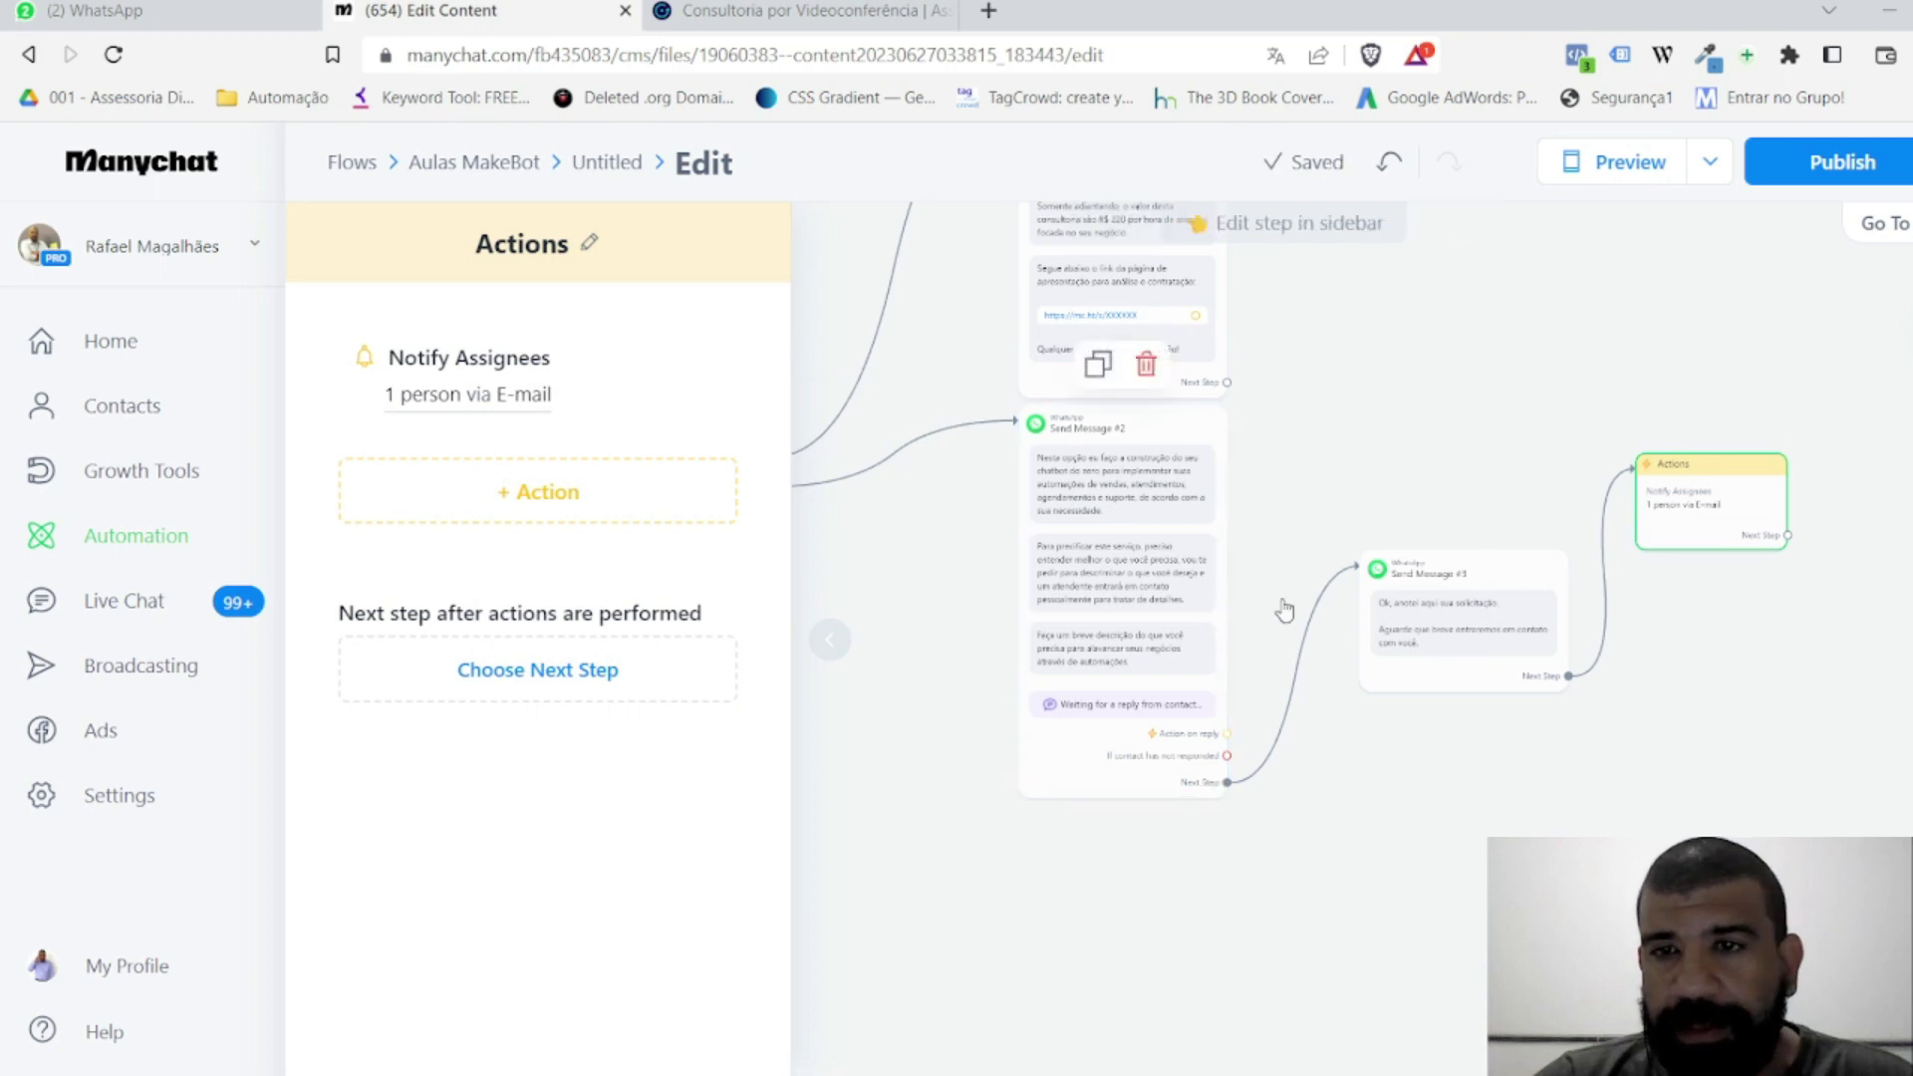
pyautogui.click(1499, 819)
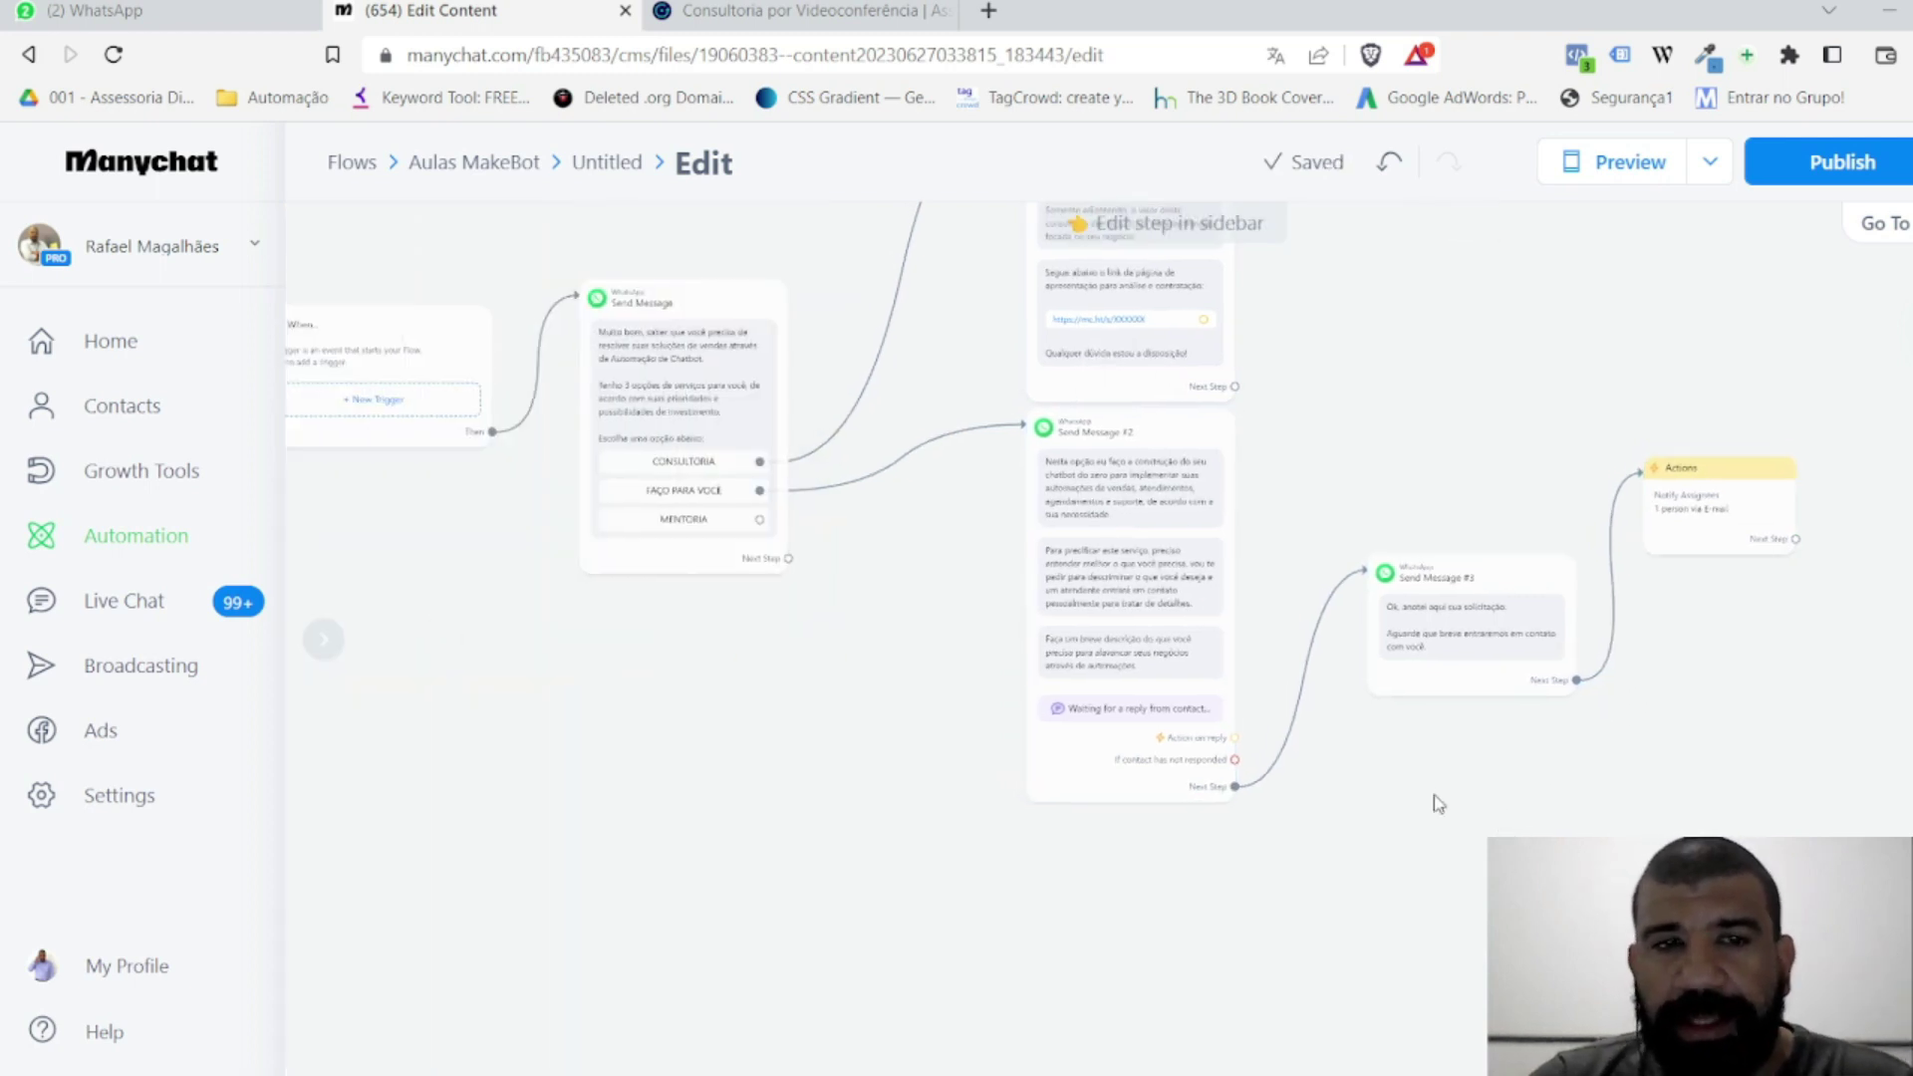
pyautogui.moveTo(1430, 798); pyautogui.dragTo(1485, 717)
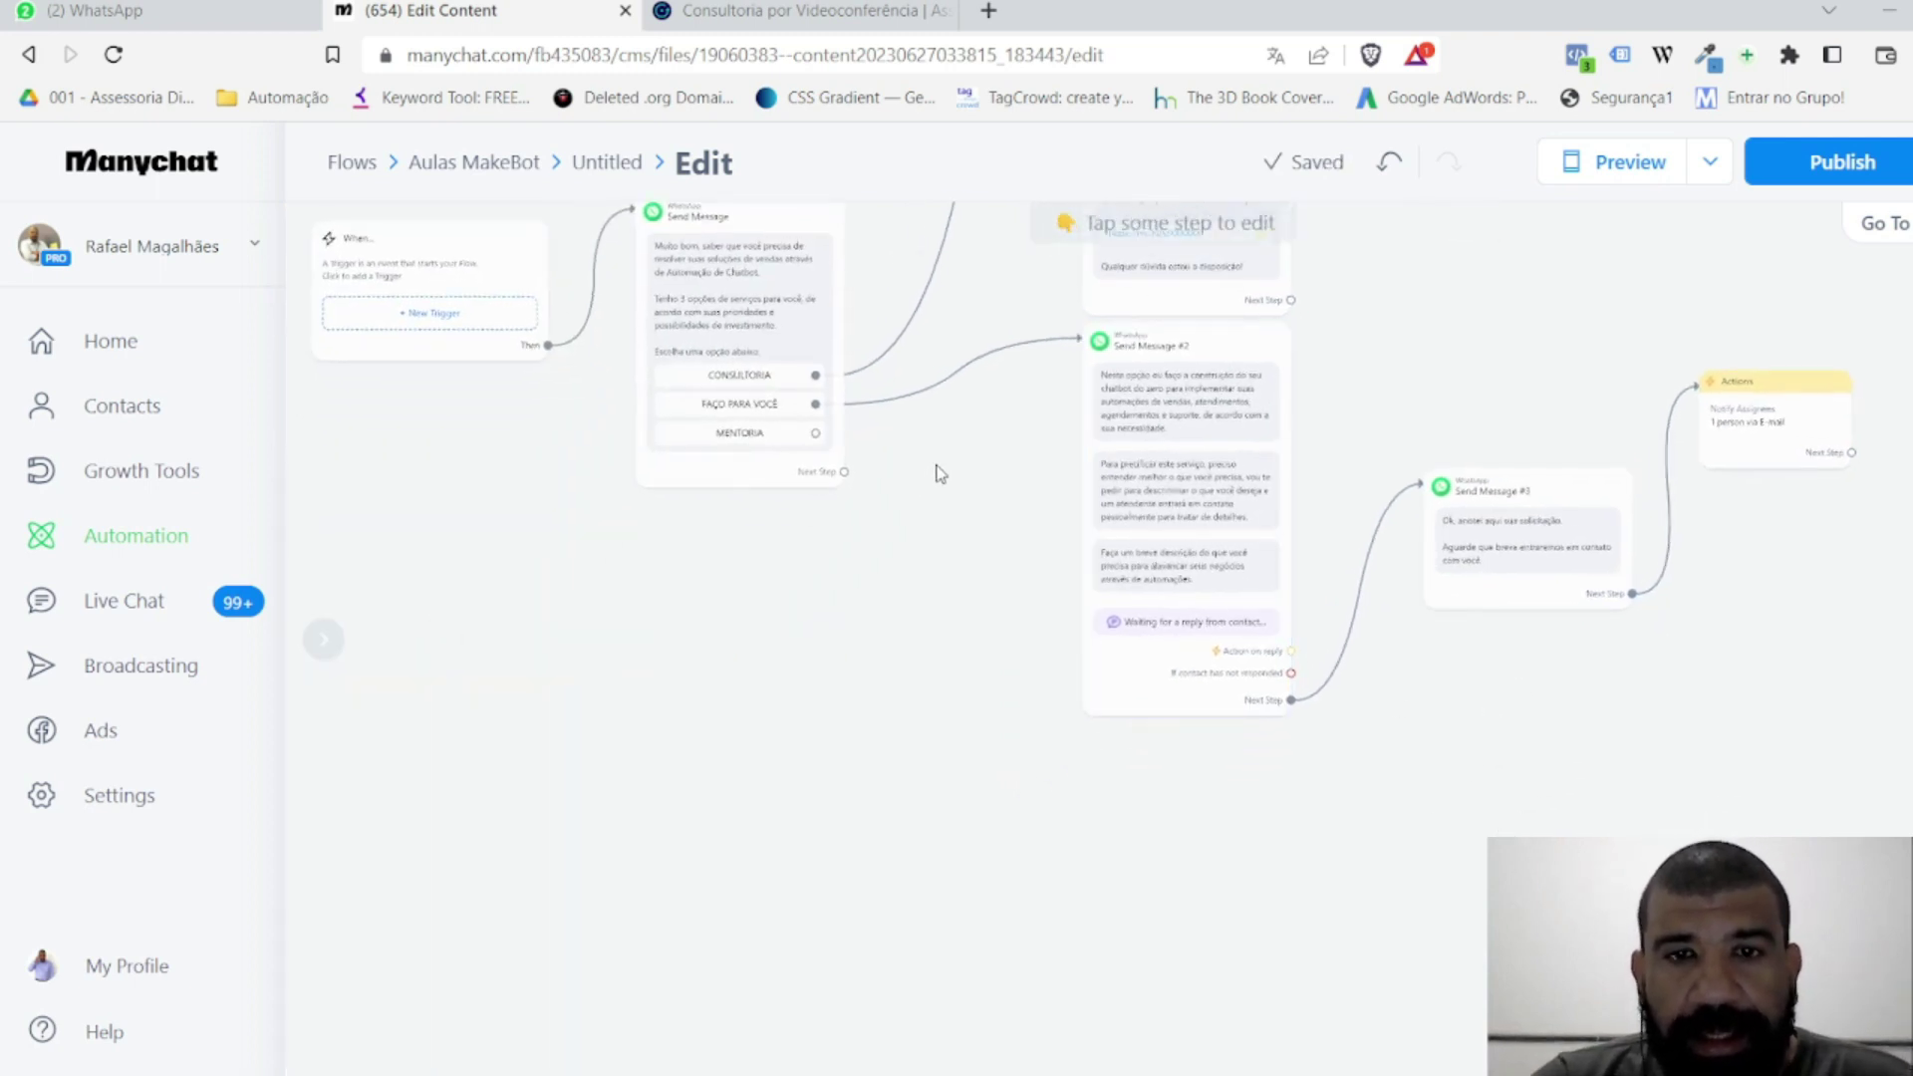
pyautogui.scroll(-2, 1026, 539)
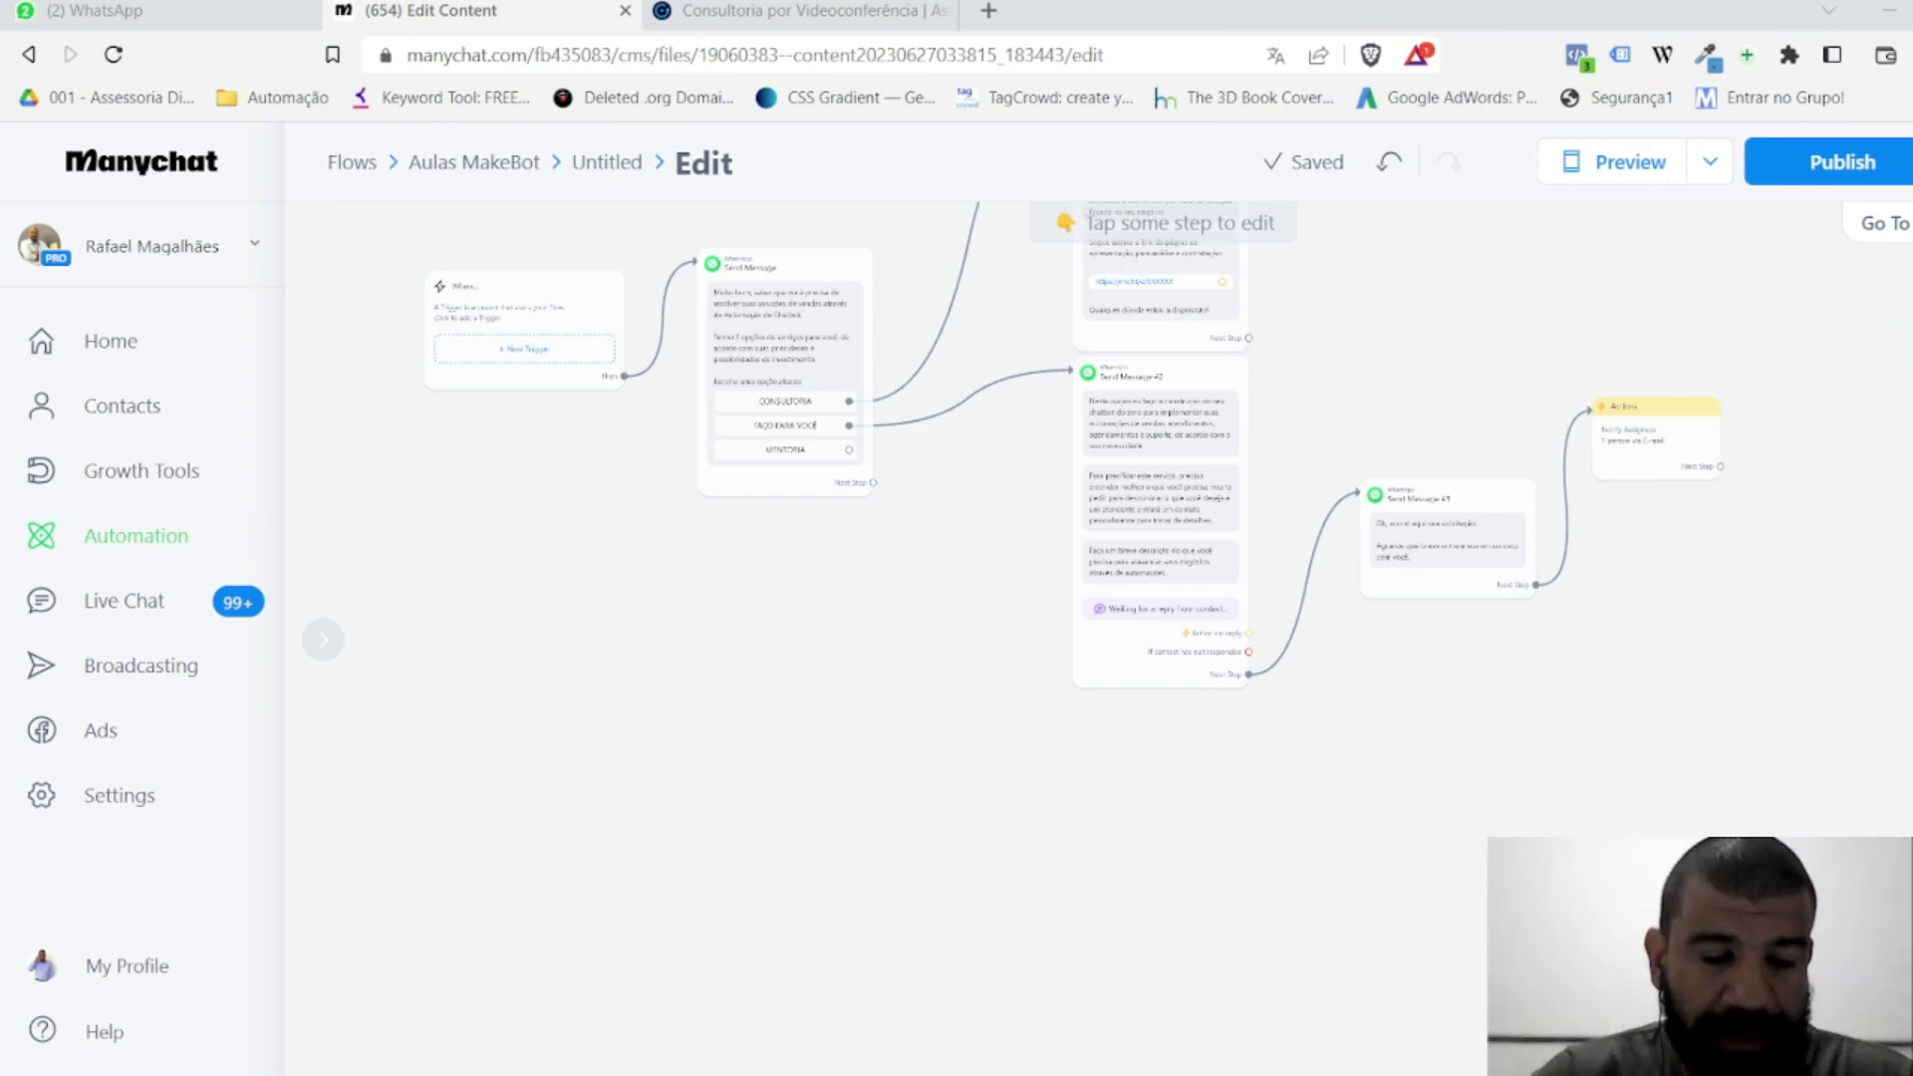
pyautogui.scroll(5, 1056, 546)
pyautogui.scroll(-5, 1002, 439)
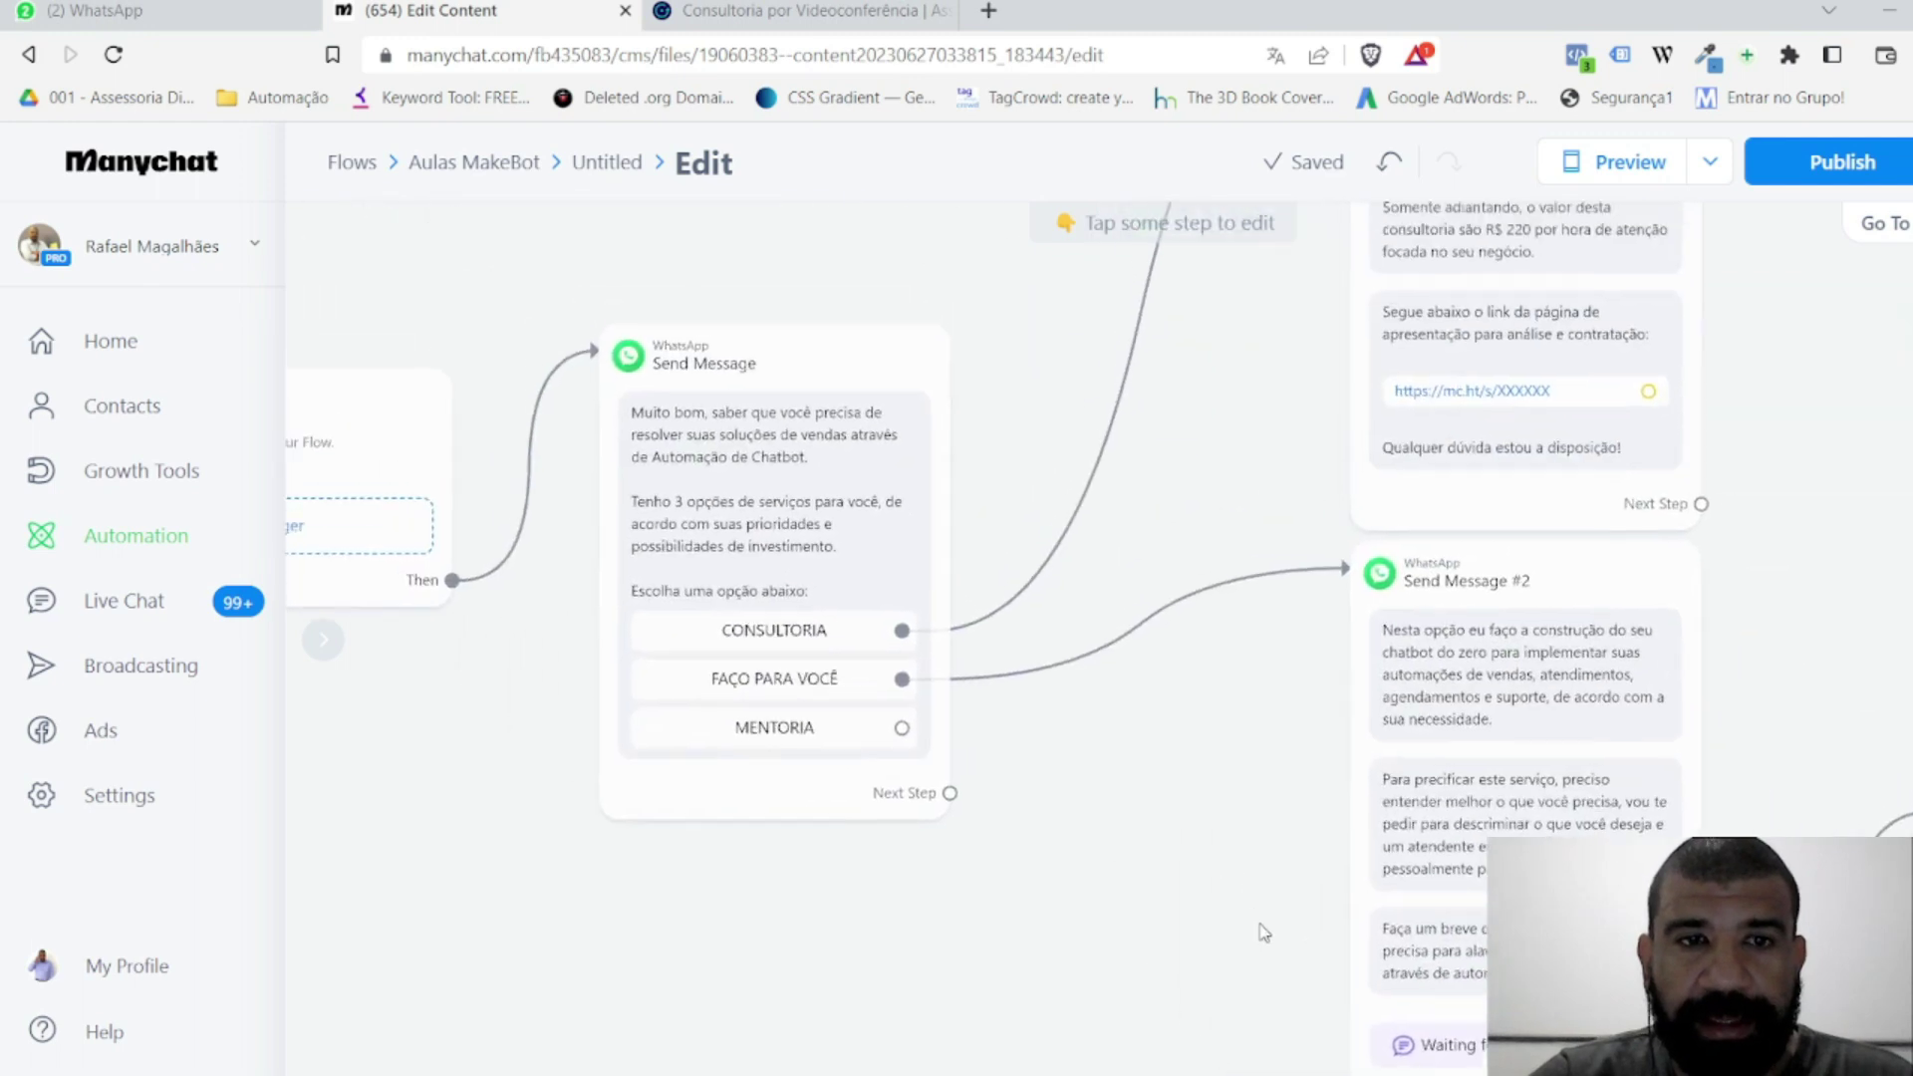
pyautogui.scroll(-2, 846, 678)
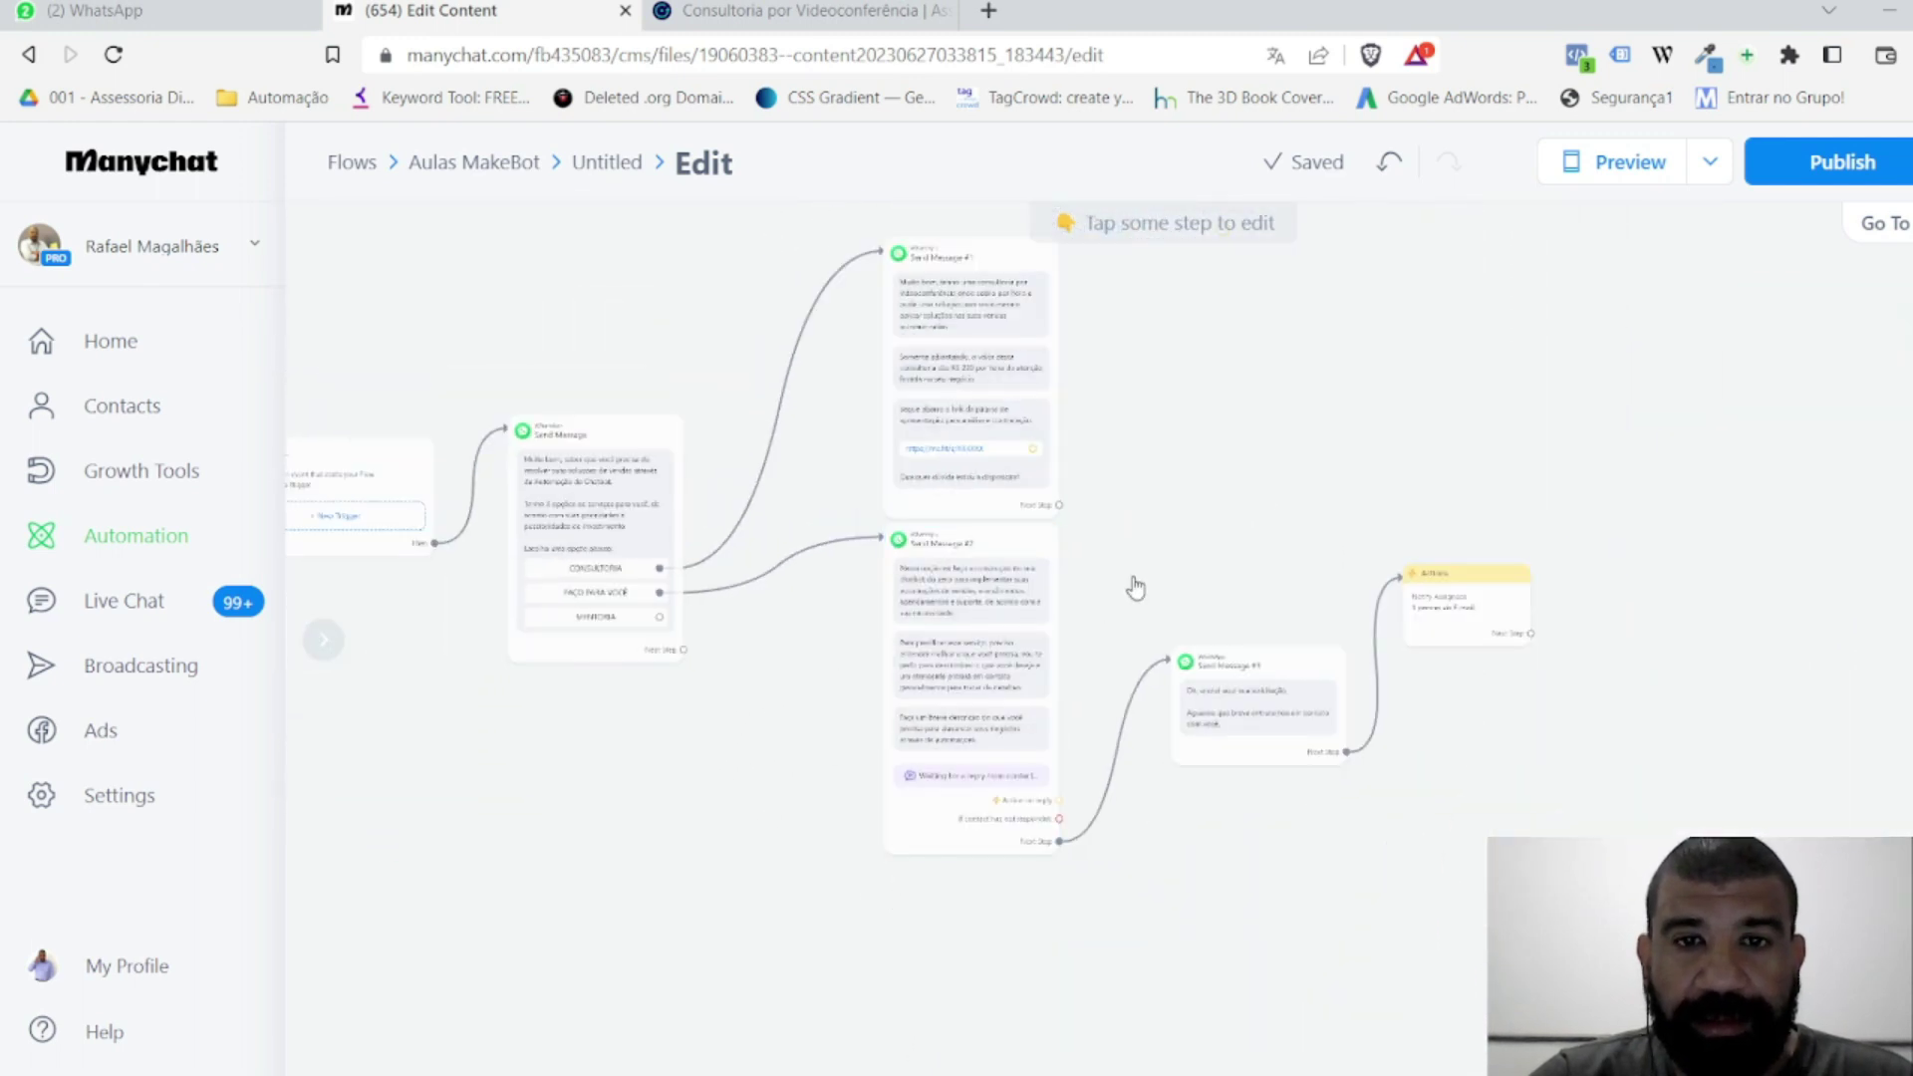